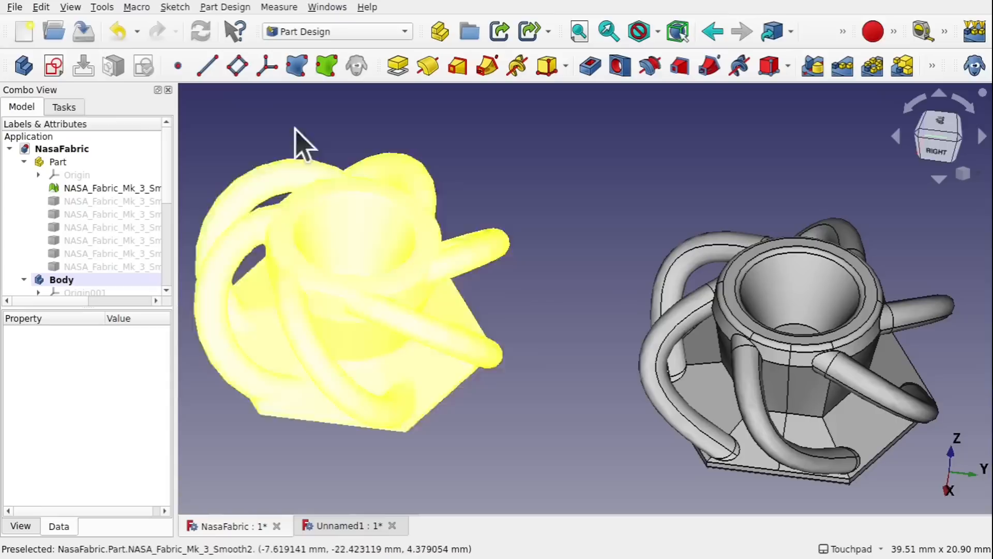
Create a new document and import the NASA_Fabric_Mk_3_8x8.stl mesh into it.
{"action": "left_click", "coordinate": [20, 32]}
{"action": "left_click", "coordinate": [14, 6]}
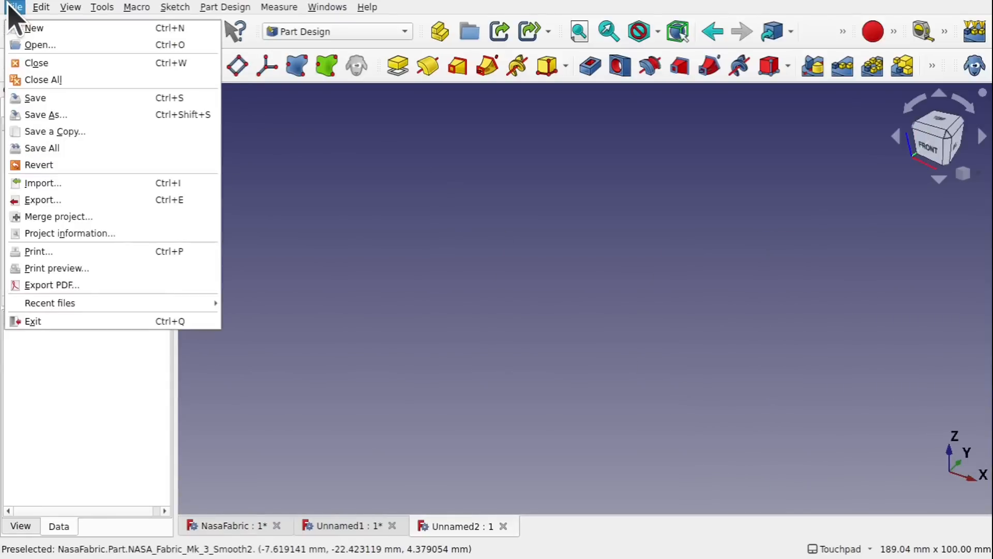
{"action": "left_click", "coordinate": [105, 184]}
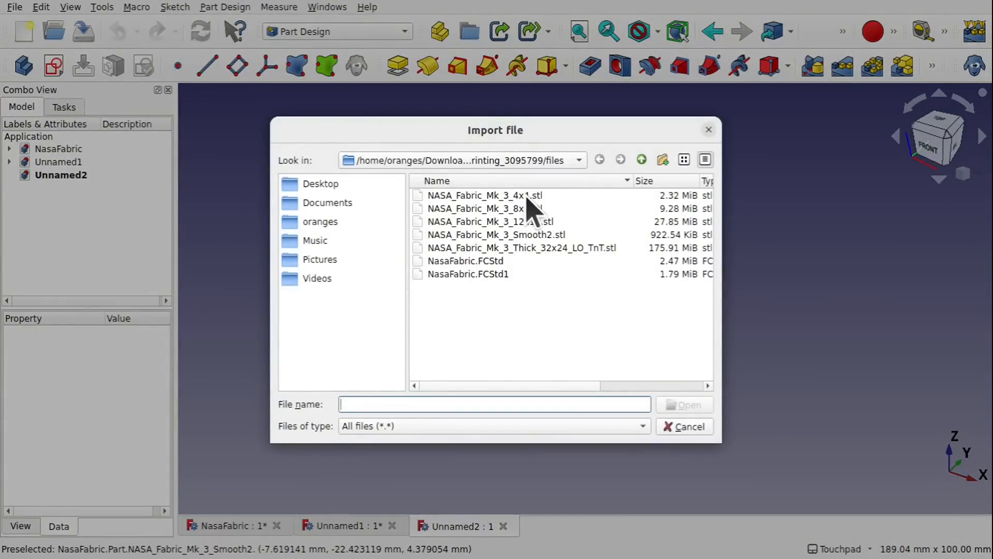
{"action": "double_click", "coordinate": [520, 209]}
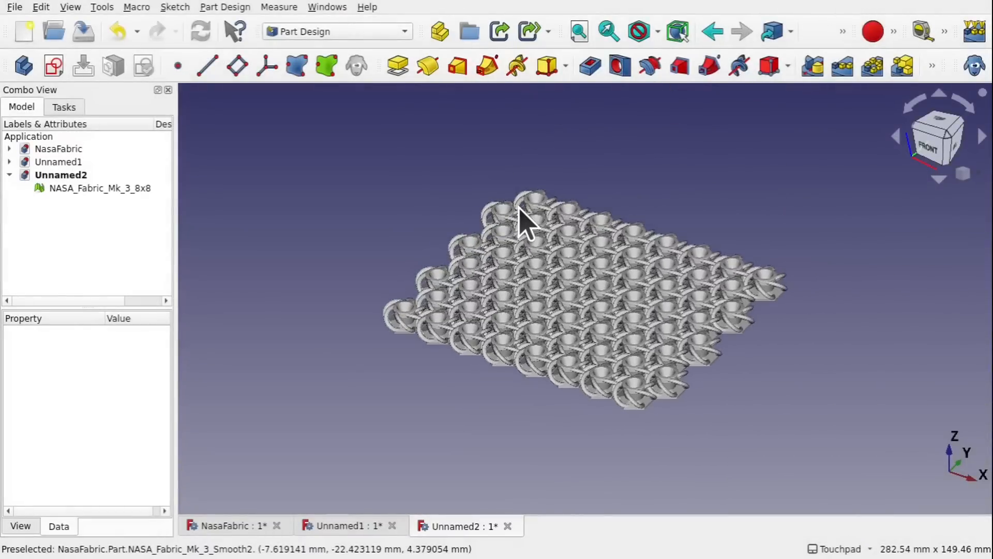
Examine the 8x8 fabric mesh from below and above, including its hexagonal tiles and interlocking rings.
{"action": "left_click_drag", "start_coordinate": [592, 427], "coordinate": [626, 277], "text": "shift"}
{"action": "left_click_drag", "start_coordinate": [570, 428], "coordinate": [568, 251], "text": "shift"}
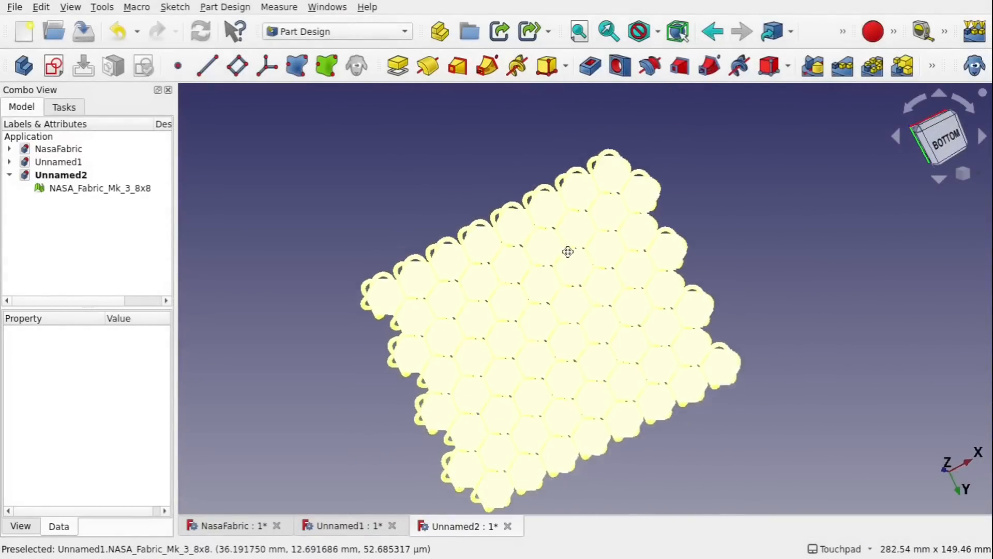
{"action": "left_click_drag", "start_coordinate": [714, 263], "coordinate": [791, 321], "text": "alt"}
{"action": "scroll", "coordinate": [692, 298], "scroll_direction": "up", "scroll_amount": 5}
{"action": "scroll", "coordinate": [794, 333], "scroll_direction": "down", "scroll_amount": 3}
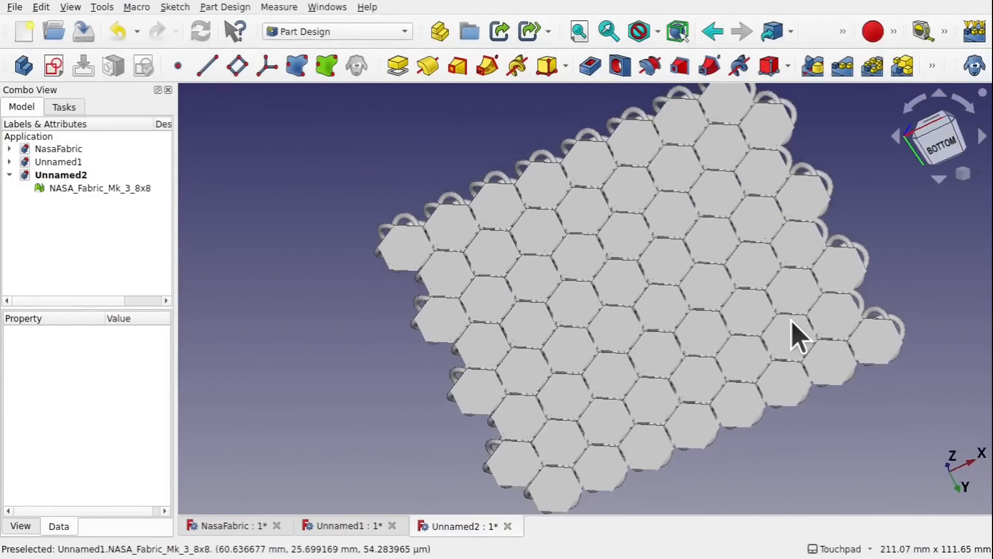
{"action": "left_click_drag", "start_coordinate": [765, 204], "coordinate": [643, 434], "text": "alt"}
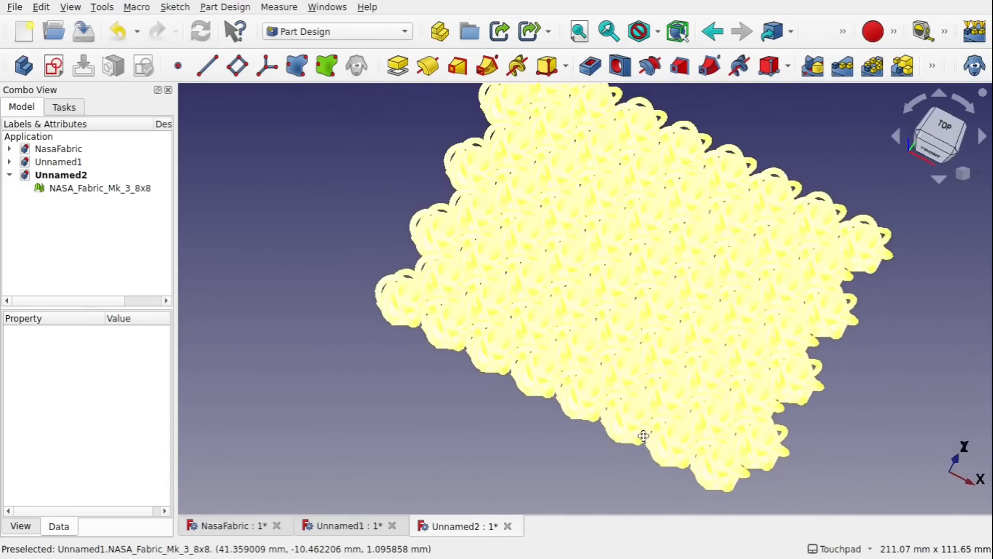
{"action": "left_click_drag", "start_coordinate": [514, 437], "coordinate": [492, 450], "text": "alt"}
{"action": "scroll", "coordinate": [496, 422], "scroll_direction": "up", "scroll_amount": 5}
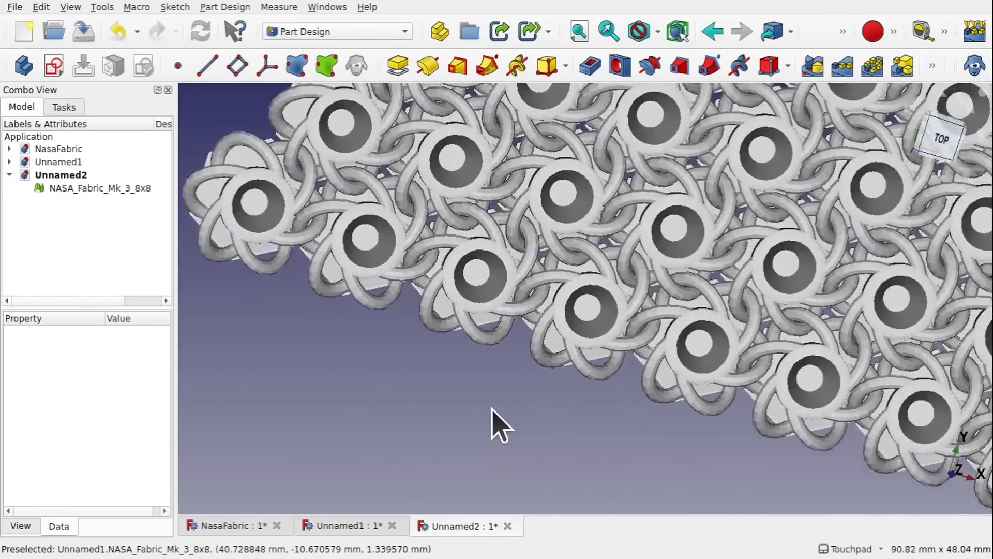
{"action": "scroll", "coordinate": [491, 414], "scroll_direction": "down", "scroll_amount": 4}
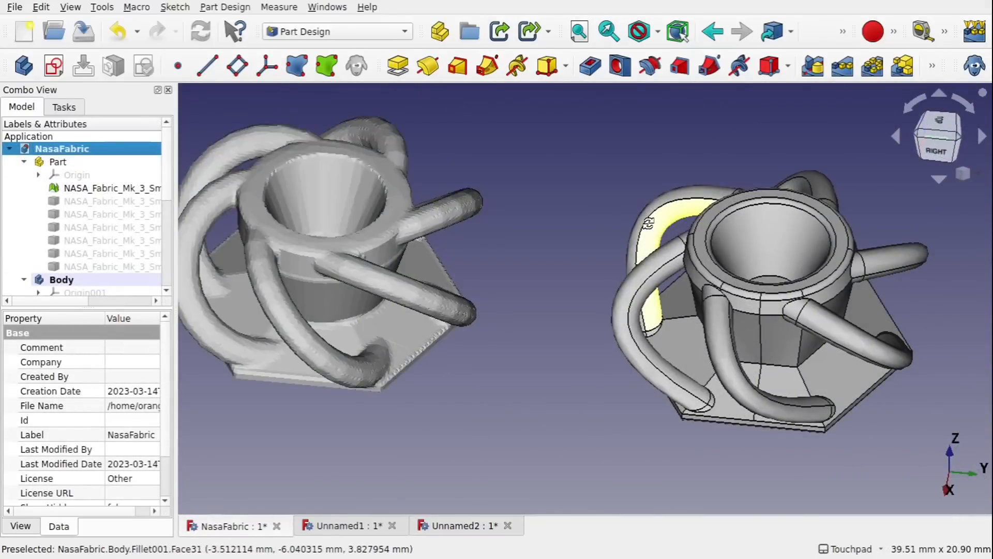
Compare the original fabric link mesh with the rebuilt solid body in the NasaFabric document from several angles.
{"action": "left_click_drag", "start_coordinate": [648, 223], "coordinate": [525, 303], "text": "alt"}
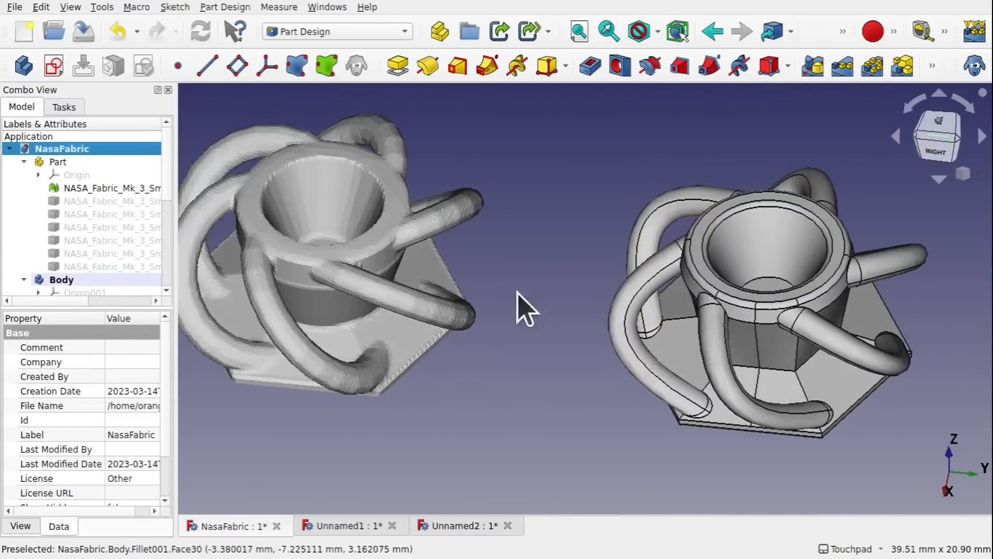
{"action": "left_click_drag", "start_coordinate": [562, 253], "coordinate": [631, 287], "text": "shift"}
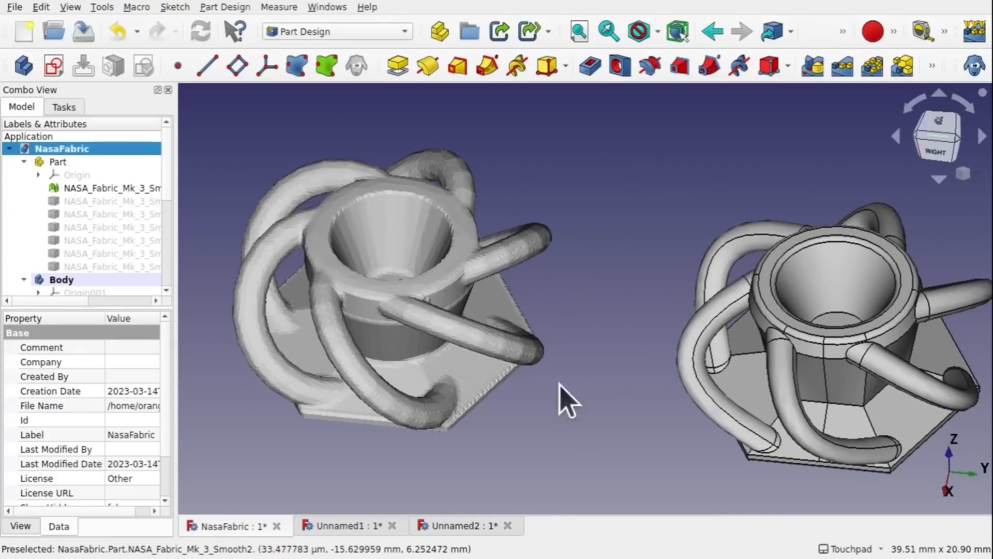
{"action": "left_click_drag", "start_coordinate": [577, 406], "coordinate": [612, 346], "text": "alt"}
{"action": "left_click_drag", "start_coordinate": [337, 409], "coordinate": [291, 222], "text": "alt"}
{"action": "left_click_drag", "start_coordinate": [645, 309], "coordinate": [475, 295], "text": "alt"}
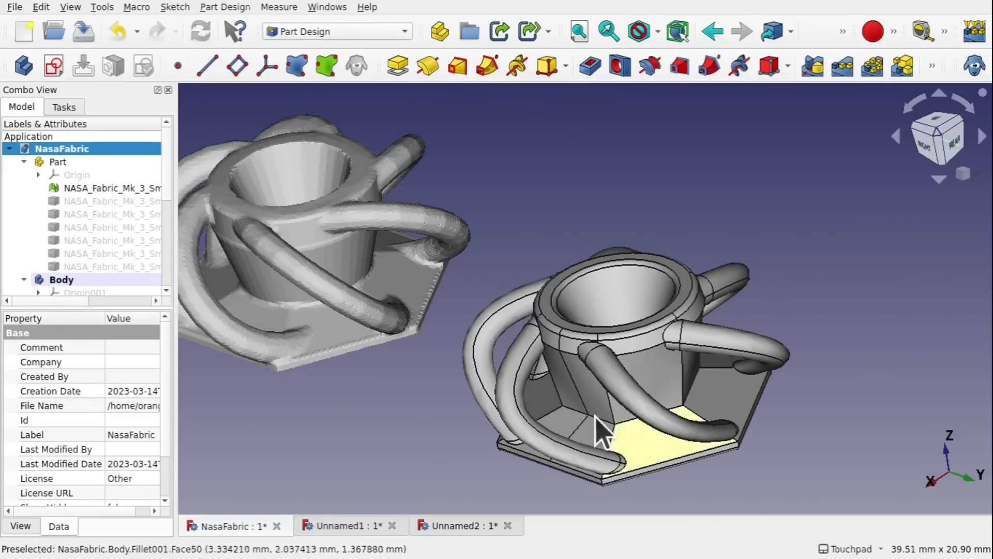
{"action": "left_click_drag", "start_coordinate": [627, 381], "coordinate": [643, 410], "text": "alt"}
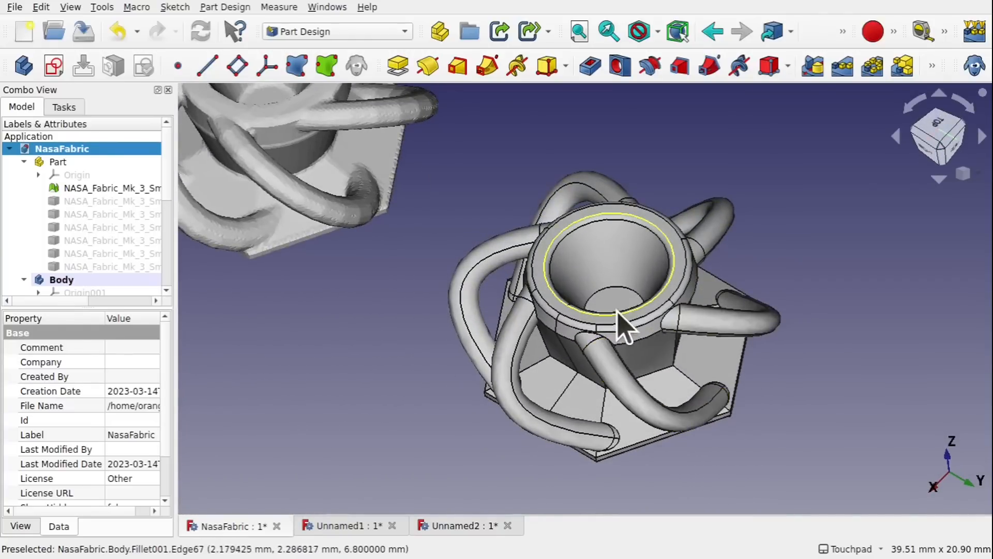
{"action": "mouse_move", "coordinate": [620, 326]}
{"action": "left_mouse_down", "text": "alt"}
{"action": "mouse_move", "coordinate": [643, 262]}
{"action": "mouse_move", "coordinate": [630, 316]}
{"action": "left_mouse_up", "text": "alt"}
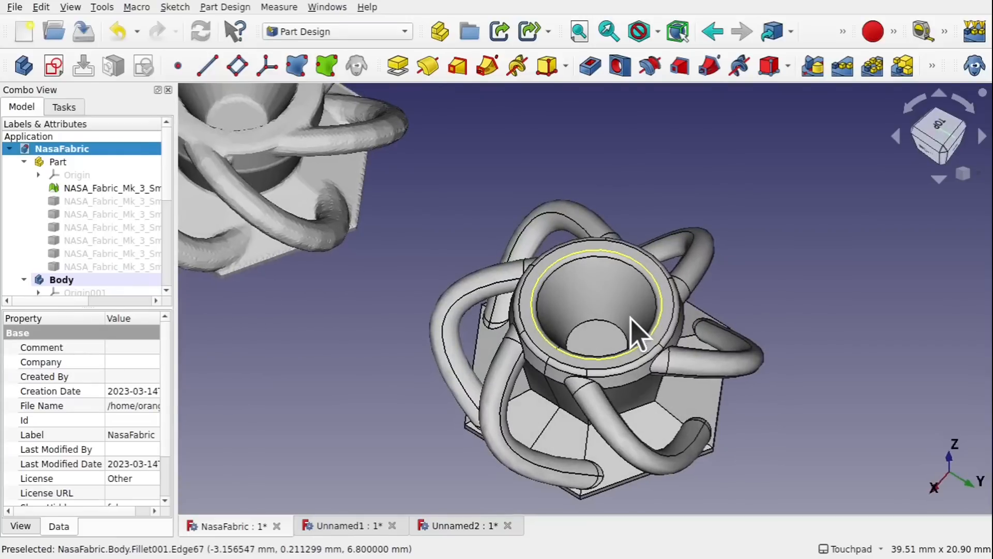
{"action": "left_click_drag", "start_coordinate": [633, 323], "coordinate": [655, 498], "text": "alt"}
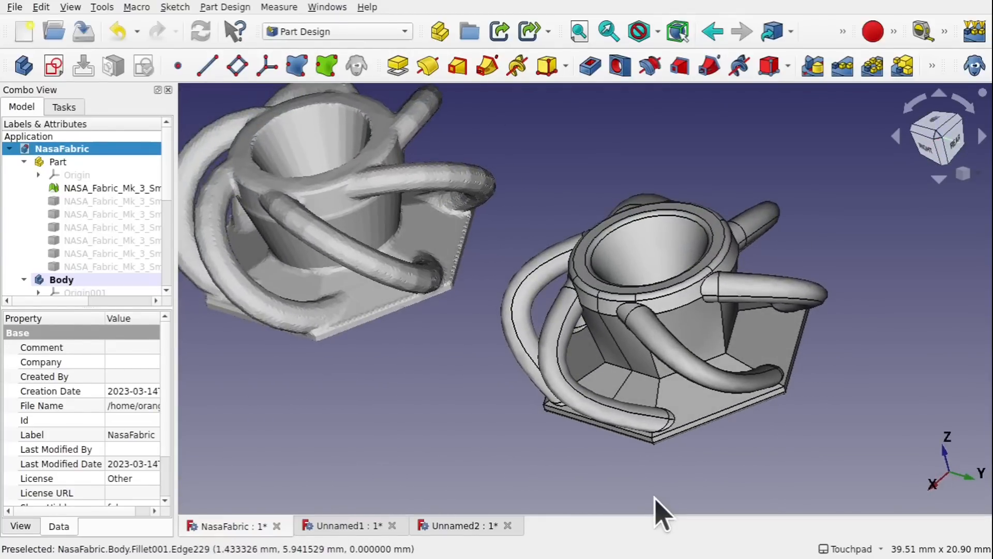
{"action": "left_click_drag", "start_coordinate": [637, 322], "coordinate": [677, 269], "text": "alt"}
{"action": "mouse_move", "coordinate": [684, 326]}
{"action": "left_mouse_down", "text": "shift"}
{"action": "mouse_move", "coordinate": [693, 277]}
{"action": "mouse_move", "coordinate": [683, 317]}
{"action": "left_mouse_up", "text": "shift"}
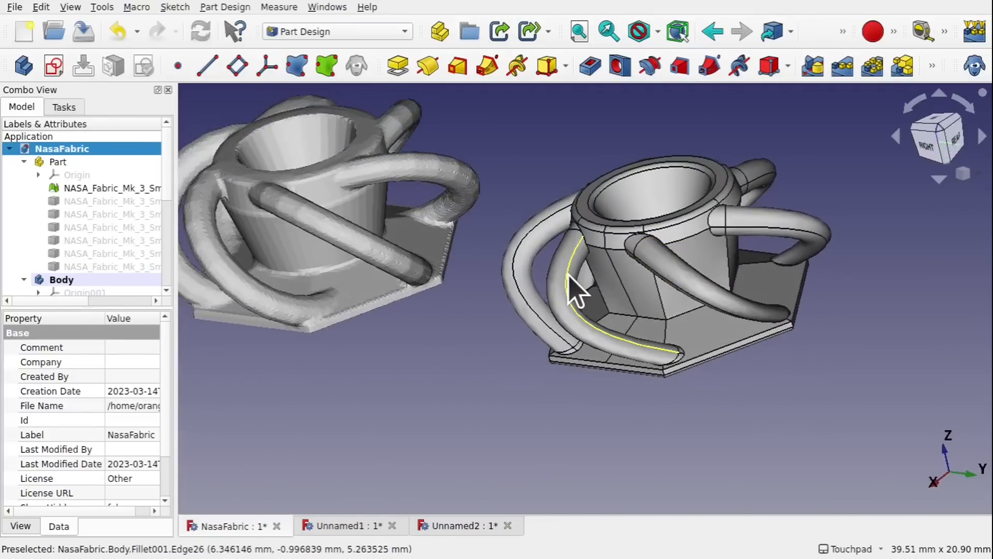
{"action": "left_click_drag", "start_coordinate": [572, 292], "coordinate": [393, 264], "text": "alt"}
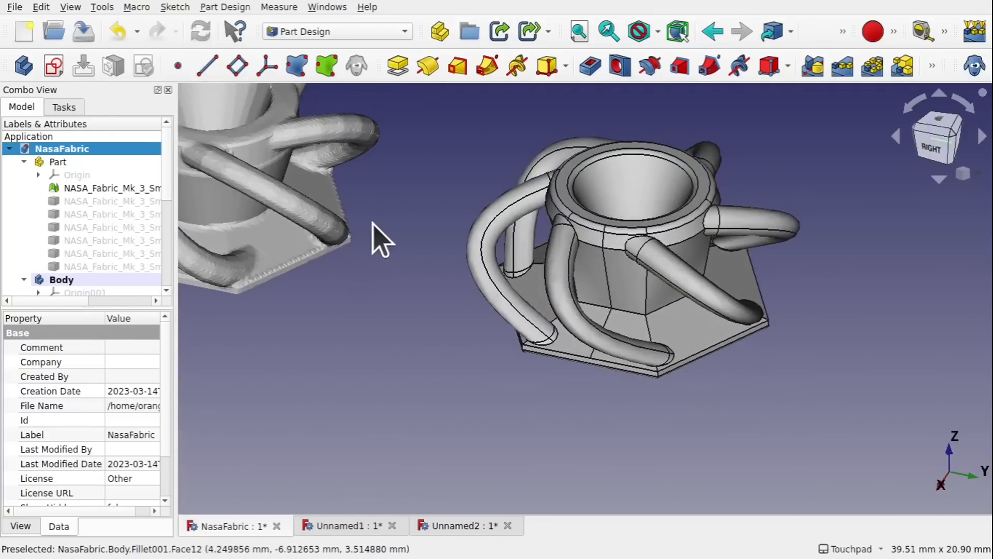
{"action": "left_click_drag", "start_coordinate": [432, 291], "coordinate": [628, 412], "text": "alt"}
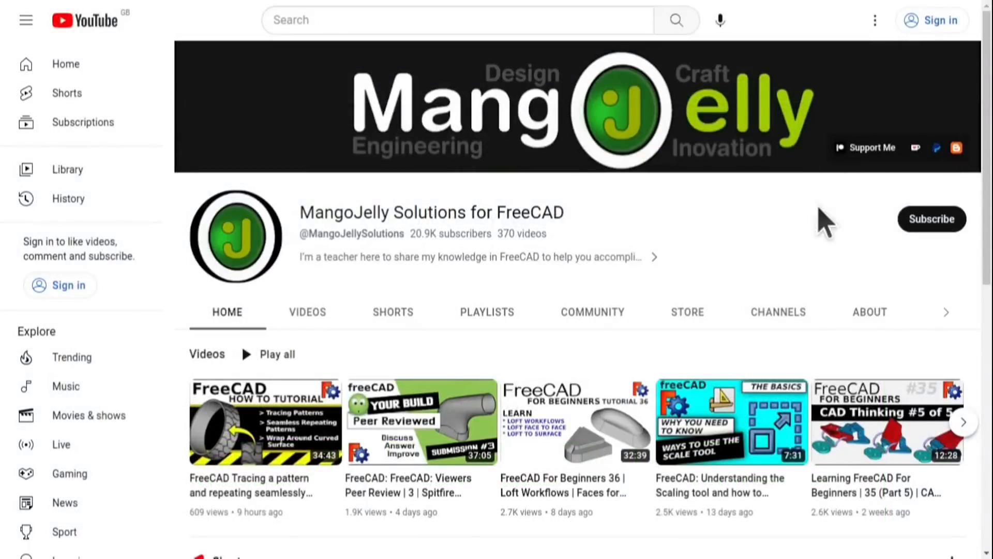
Switch to YouTube and view the donation links in the MangoJelly Solutions for FreeCAD channel's About description.
{"action": "left_click", "coordinate": [859, 312]}
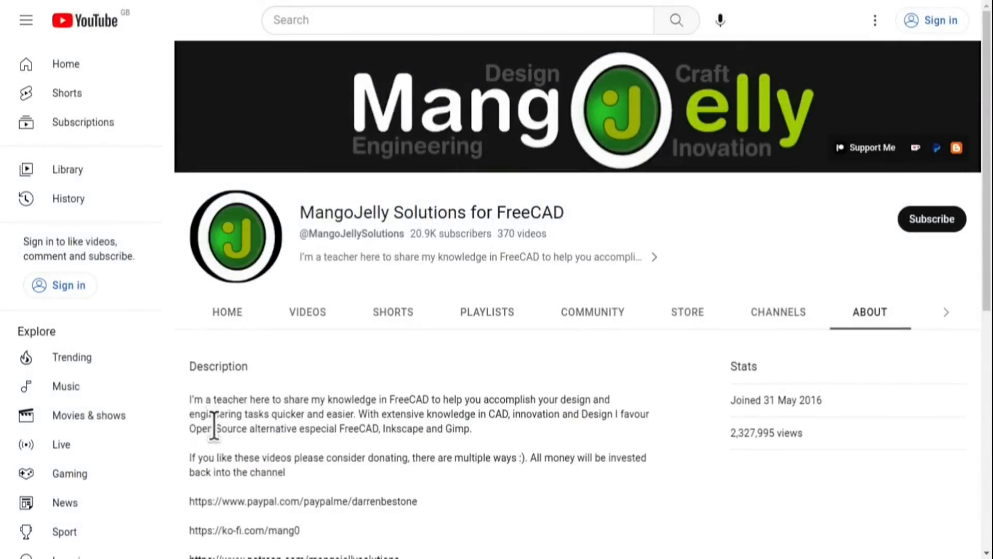
{"action": "scroll", "coordinate": [214, 421], "scroll_direction": "down", "scroll_amount": 3}
{"action": "left_click_drag", "start_coordinate": [419, 405], "coordinate": [191, 325]}
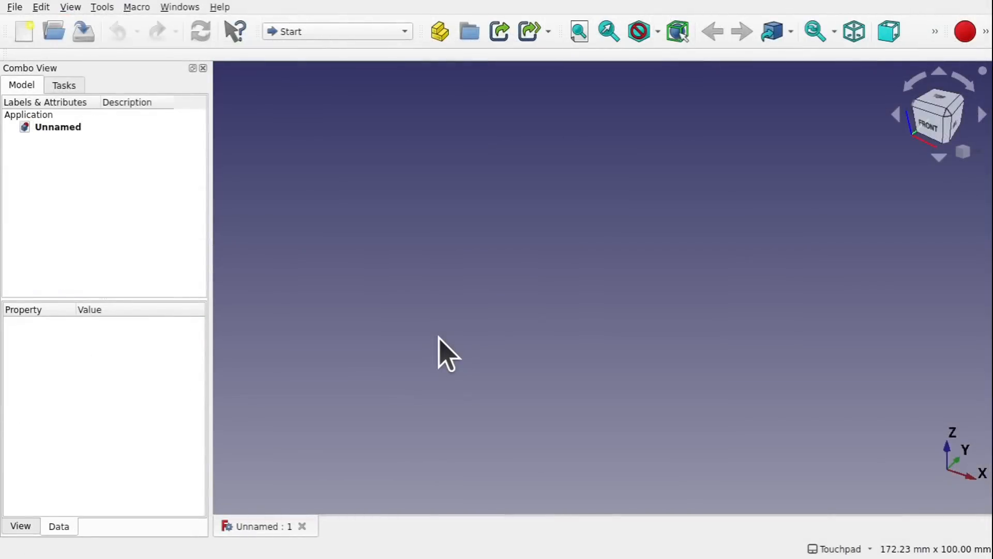
In FreeCAD, import NASA_Fabric_Mk_3_4x4.stl from the downloaded NASA fabric project's files folder into the empty document.
{"action": "left_click", "coordinate": [14, 7]}
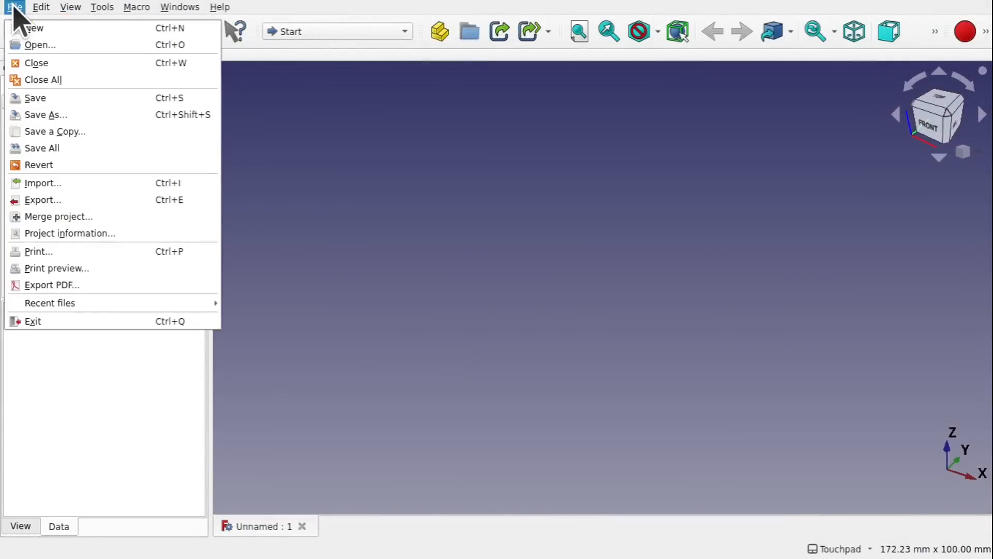
{"action": "left_click", "coordinate": [87, 181]}
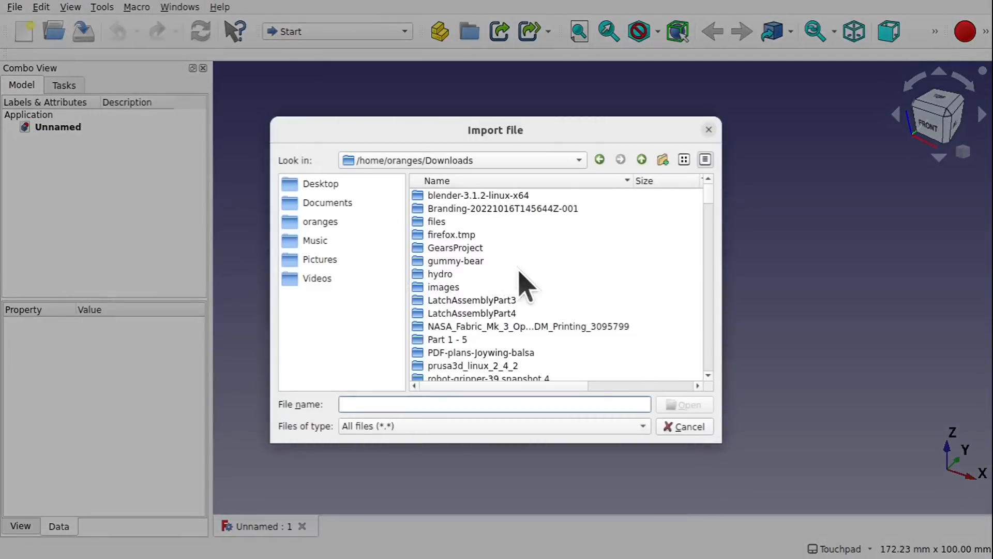
{"action": "double_click", "coordinate": [568, 327]}
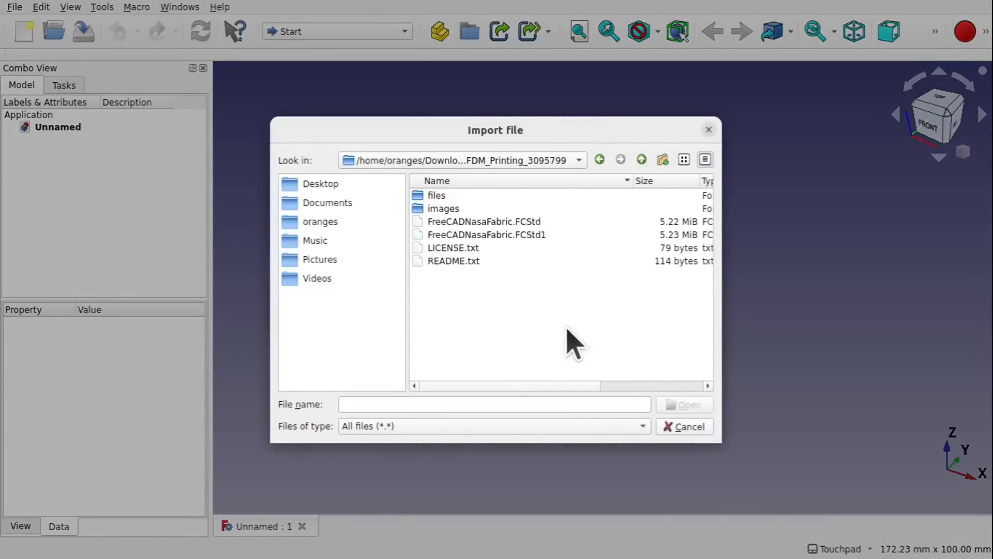
{"action": "double_click", "coordinate": [433, 197]}
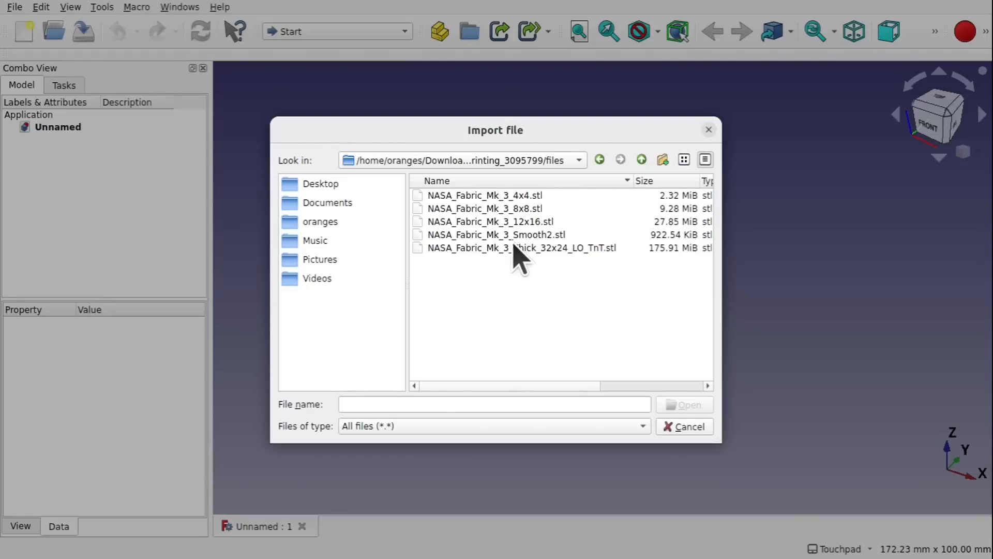
{"action": "left_click", "coordinate": [490, 236]}
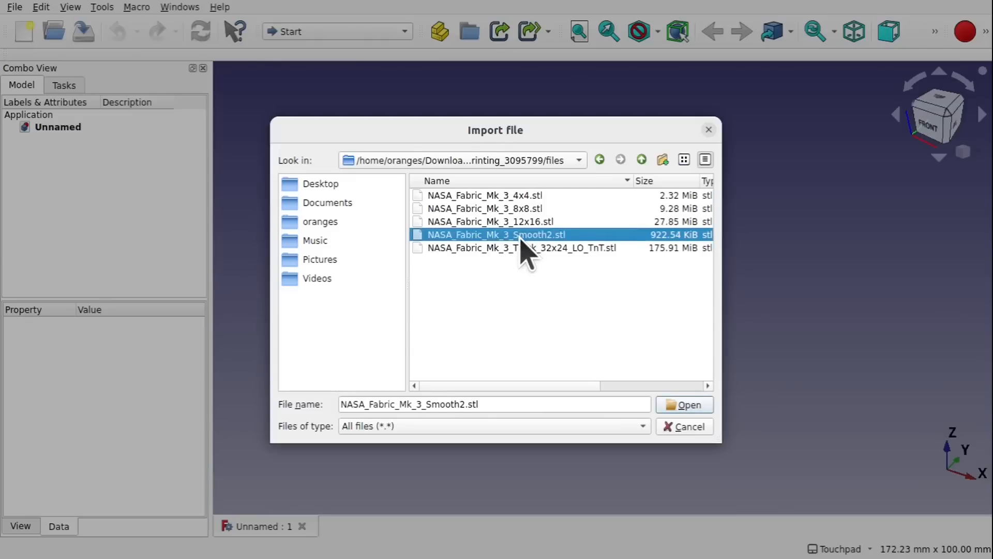
{"action": "double_click", "coordinate": [499, 196]}
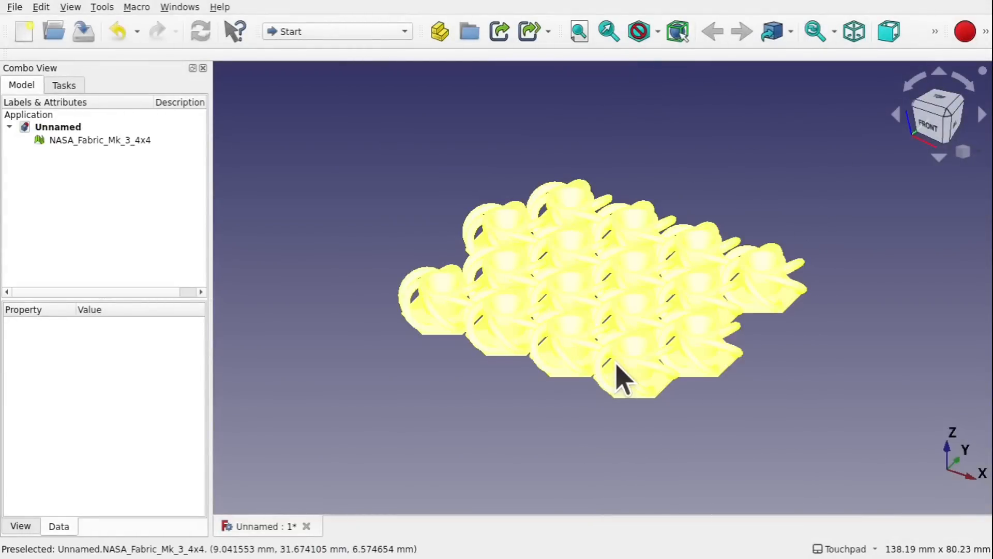
Disable preselection highlighting in the display colour preferences and apply the change.
{"action": "left_click_drag", "start_coordinate": [720, 368], "coordinate": [648, 226], "text": "alt"}
{"action": "left_click_drag", "start_coordinate": [648, 228], "coordinate": [664, 435], "text": "shift"}
{"action": "left_click_drag", "start_coordinate": [717, 193], "coordinate": [678, 332], "text": "shift"}
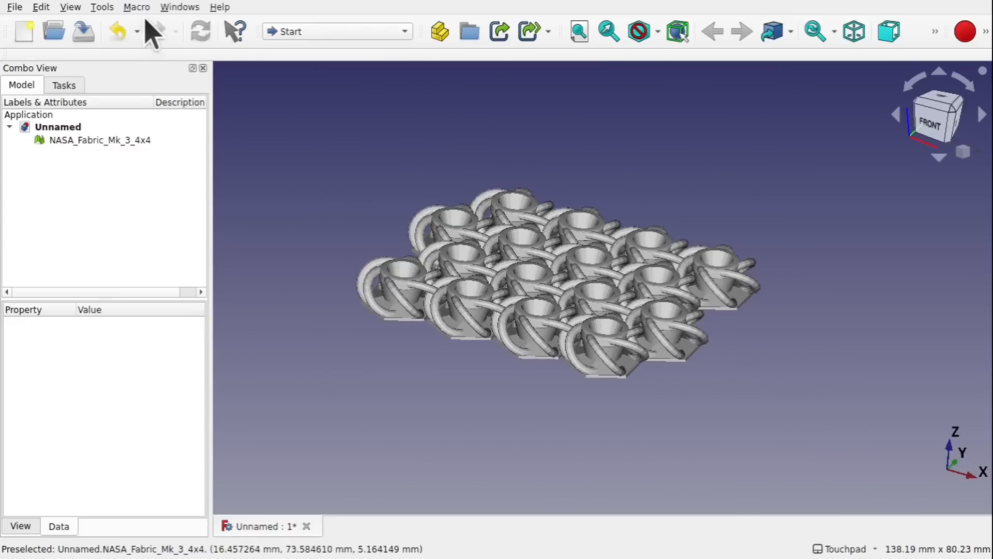
{"action": "left_click", "coordinate": [42, 7]}
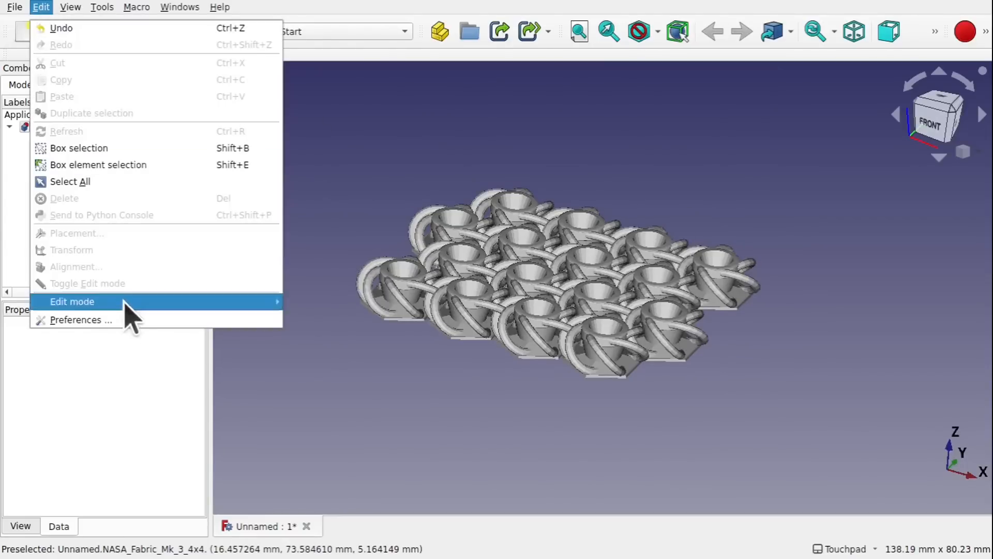
{"action": "left_click", "coordinate": [140, 319]}
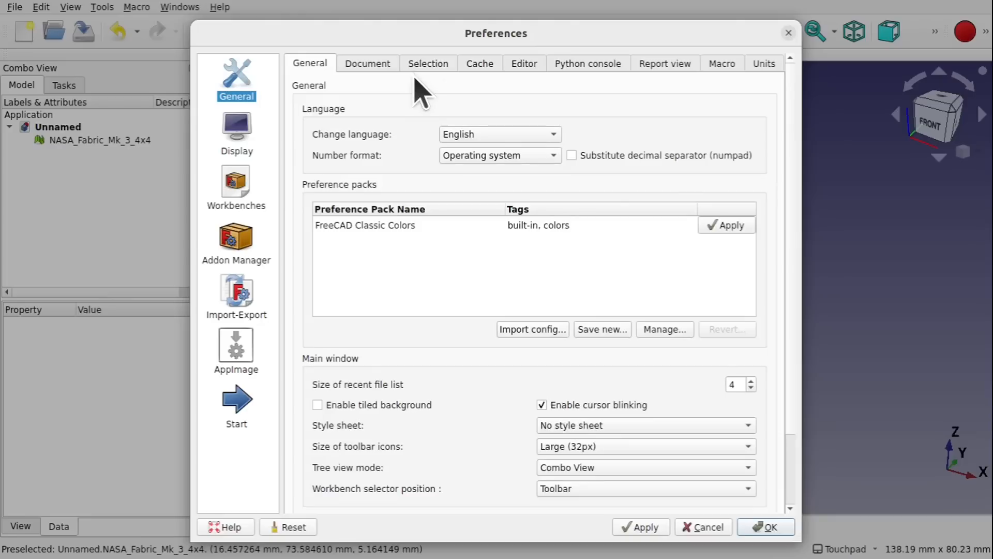
{"action": "left_click", "coordinate": [237, 132]}
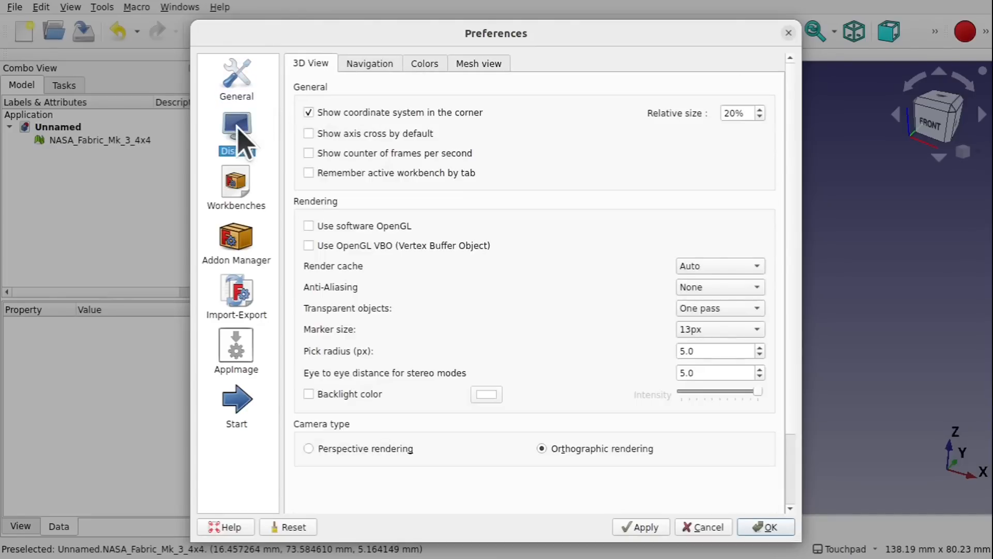
{"action": "left_click", "coordinate": [425, 66]}
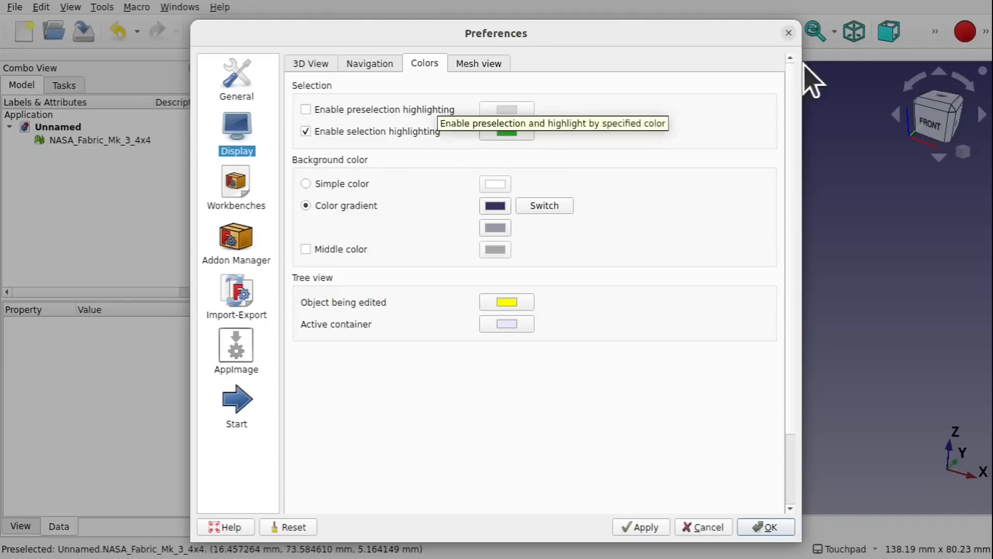
{"action": "left_click", "coordinate": [766, 527]}
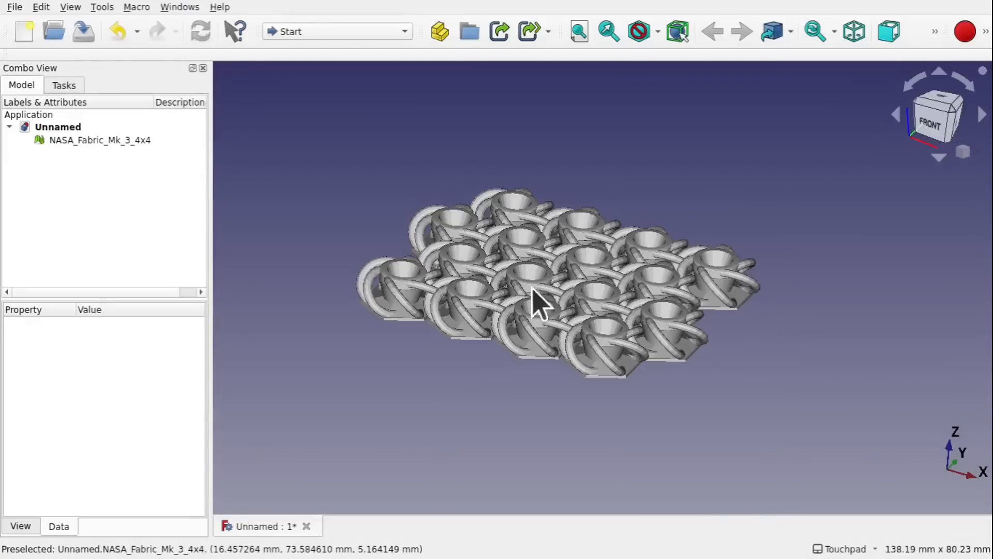
Inspect how the cups, rings and hexagonal bases of the 4x4 fabric mesh link together, from close up and side on.
{"action": "left_click_drag", "start_coordinate": [554, 265], "coordinate": [603, 437], "text": "alt"}
{"action": "scroll", "coordinate": [590, 326], "scroll_direction": "up", "scroll_amount": 5}
{"action": "scroll", "coordinate": [603, 315], "scroll_direction": "down", "scroll_amount": 3}
{"action": "scroll", "coordinate": [601, 433], "scroll_direction": "up", "scroll_amount": 3}
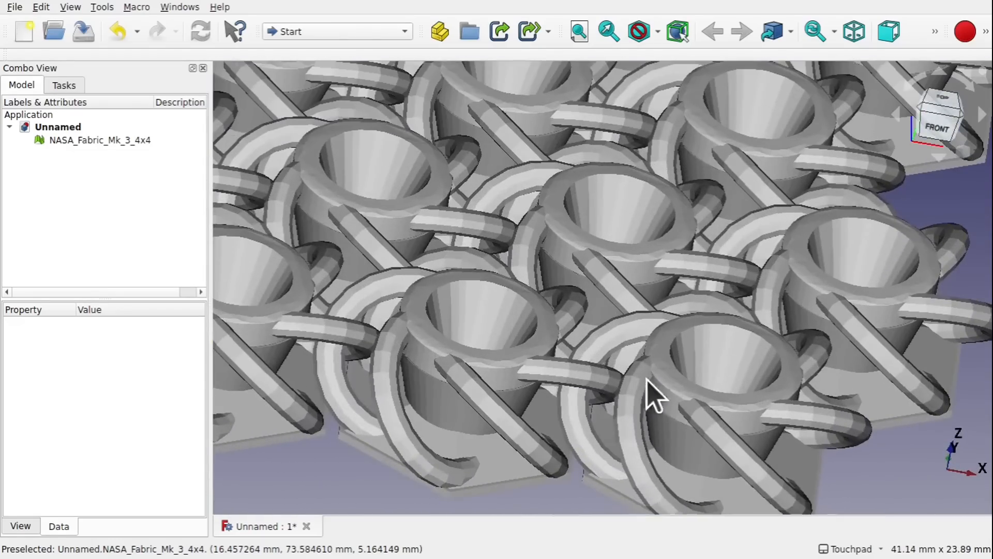
{"action": "scroll", "coordinate": [600, 430], "scroll_direction": "down", "scroll_amount": 3}
{"action": "left_click_drag", "start_coordinate": [594, 428], "coordinate": [641, 389], "text": "alt"}
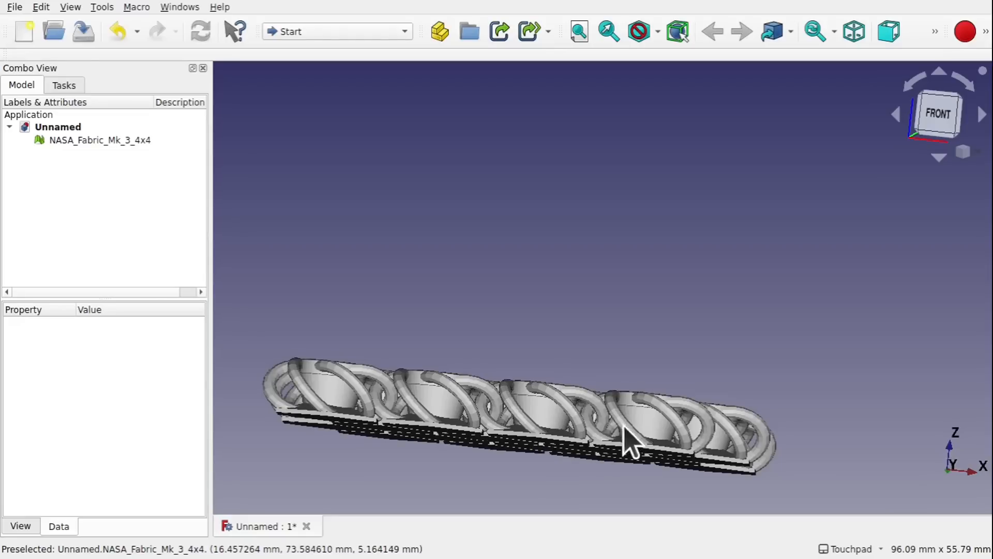
{"action": "left_click_drag", "start_coordinate": [600, 388], "coordinate": [677, 365], "text": "alt"}
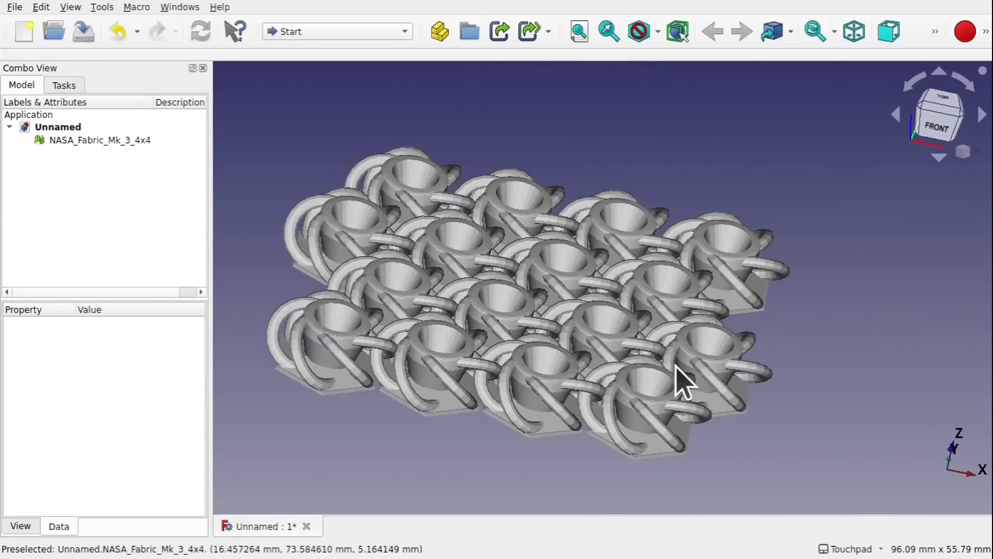
Import NASA_Fabric_Mk_3_Smooth2.stl from the NASA fabric files folder and delete the NASA_Fabric_Mk_3_4x4 mesh.
{"action": "left_click", "coordinate": [14, 7]}
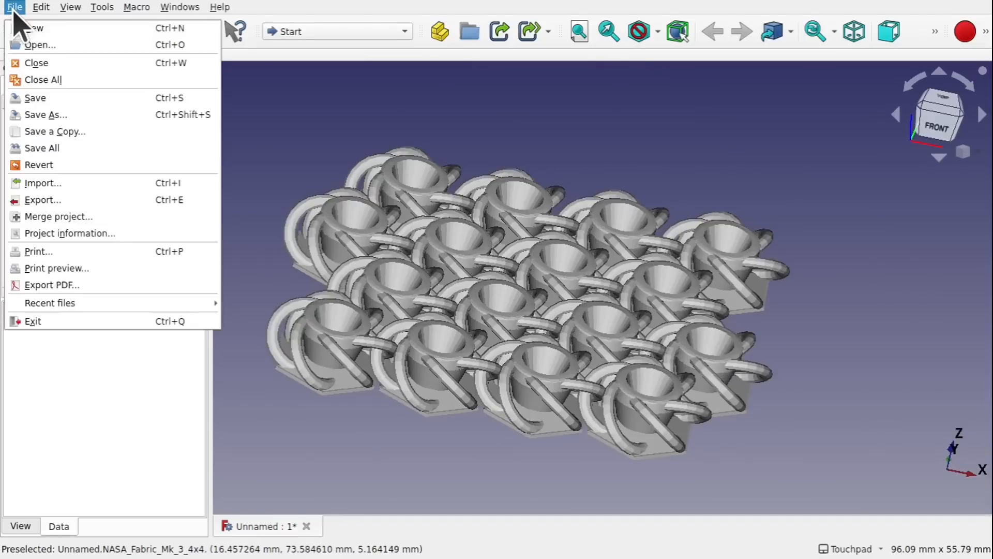
{"action": "left_click", "coordinate": [75, 182]}
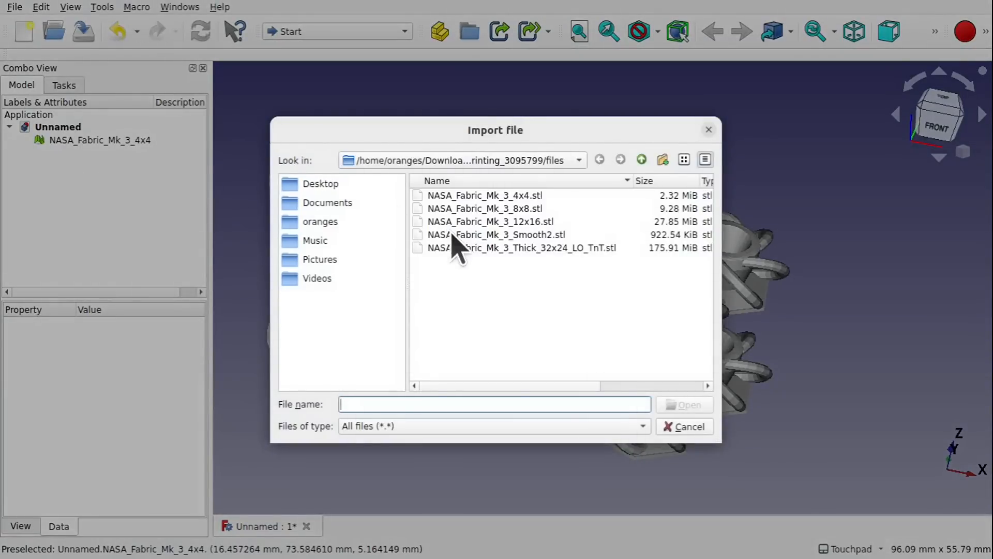
{"action": "left_click", "coordinate": [510, 234]}
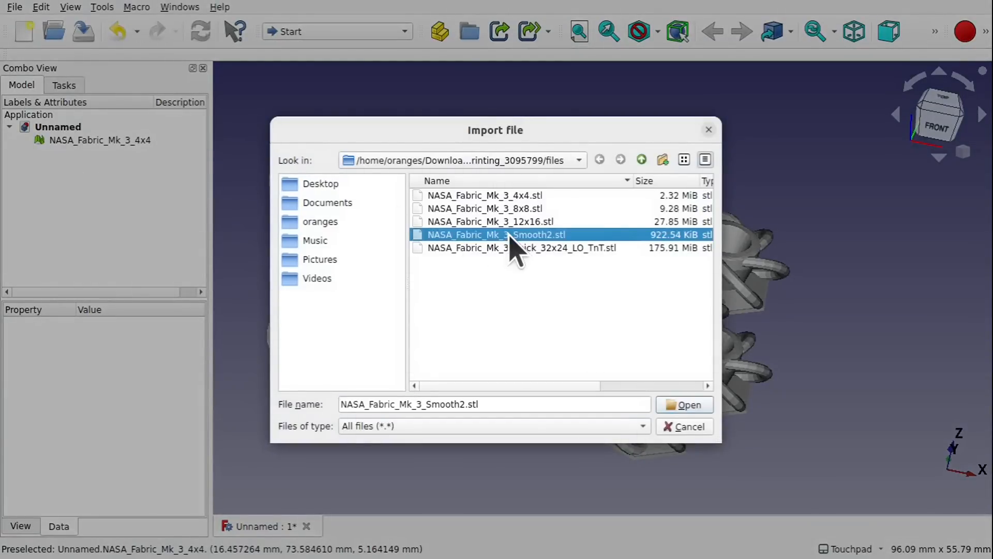
{"action": "left_click", "coordinate": [682, 405]}
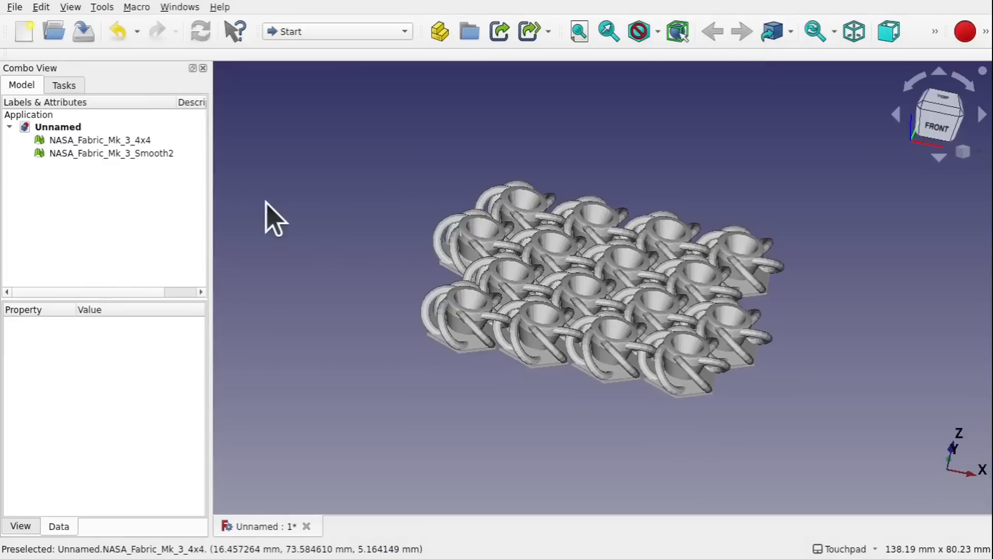
{"action": "left_click", "coordinate": [122, 141]}
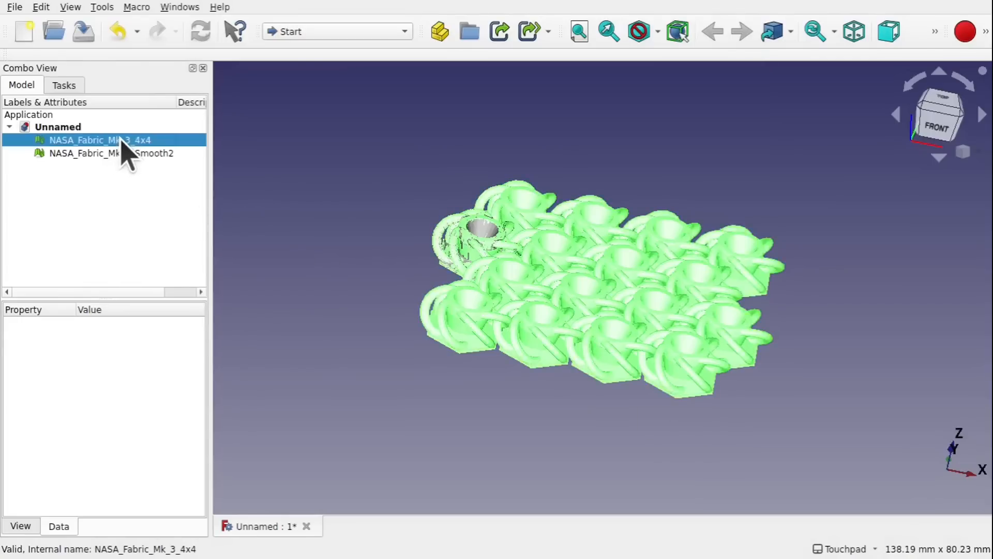
{"action": "key", "text": "Delete"}
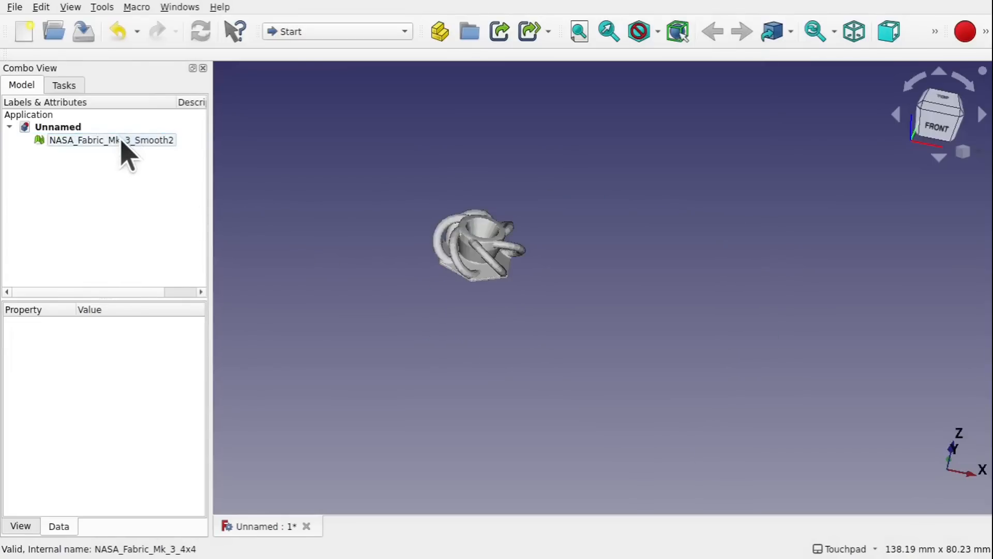
Examine from close up how the curved arms of the single link mesh join the cup's rim and the hexagonal base.
{"action": "scroll", "coordinate": [466, 262], "scroll_direction": "up", "scroll_amount": 5}
{"action": "scroll", "coordinate": [463, 246], "scroll_direction": "up", "scroll_amount": 4}
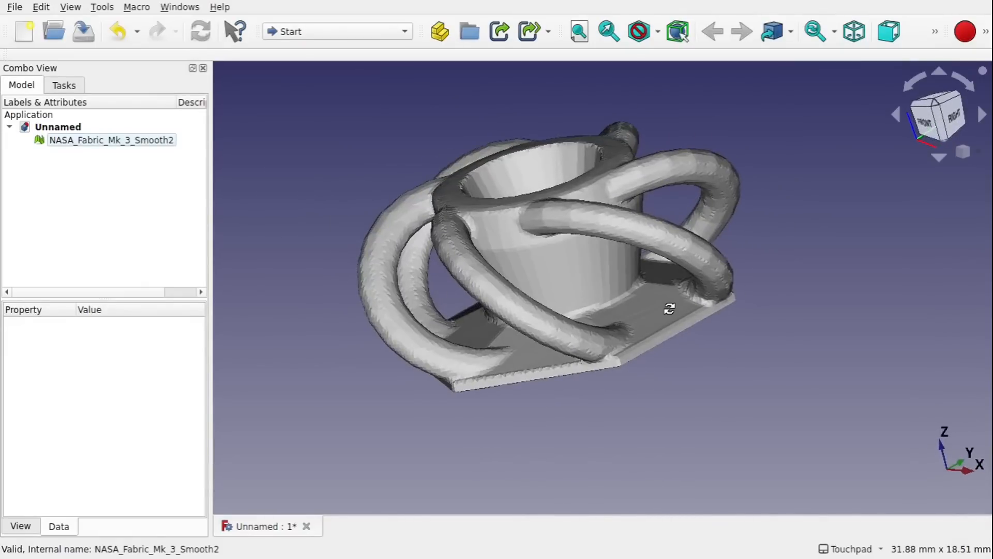
{"action": "left_click_drag", "start_coordinate": [669, 309], "coordinate": [595, 337], "text": "shift"}
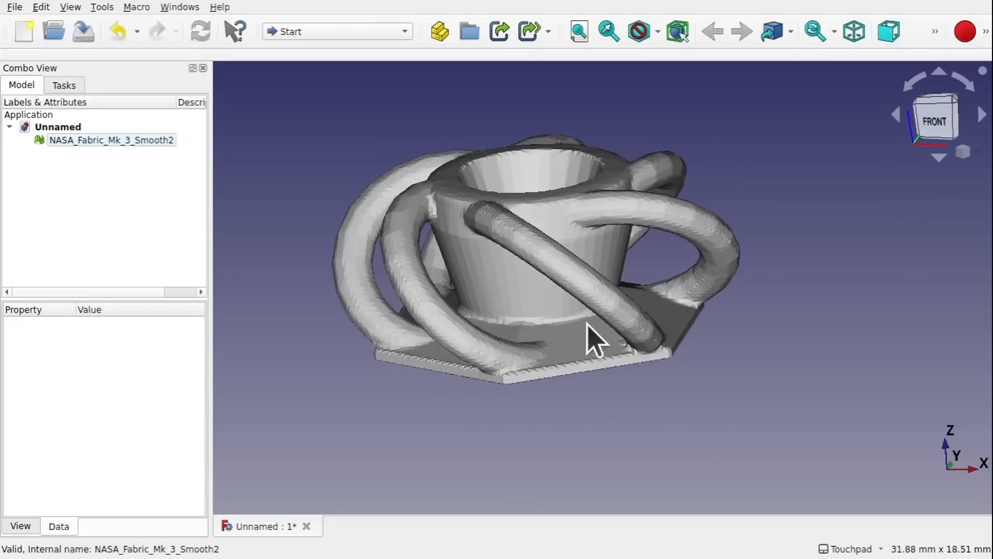
{"action": "left_click_drag", "start_coordinate": [559, 243], "coordinate": [487, 259], "text": "shift"}
{"action": "left_click_drag", "start_coordinate": [659, 336], "coordinate": [583, 295], "text": "shift"}
{"action": "left_click_drag", "start_coordinate": [754, 373], "coordinate": [643, 333], "text": "shift"}
{"action": "scroll", "coordinate": [637, 312], "scroll_direction": "up", "scroll_amount": 4}
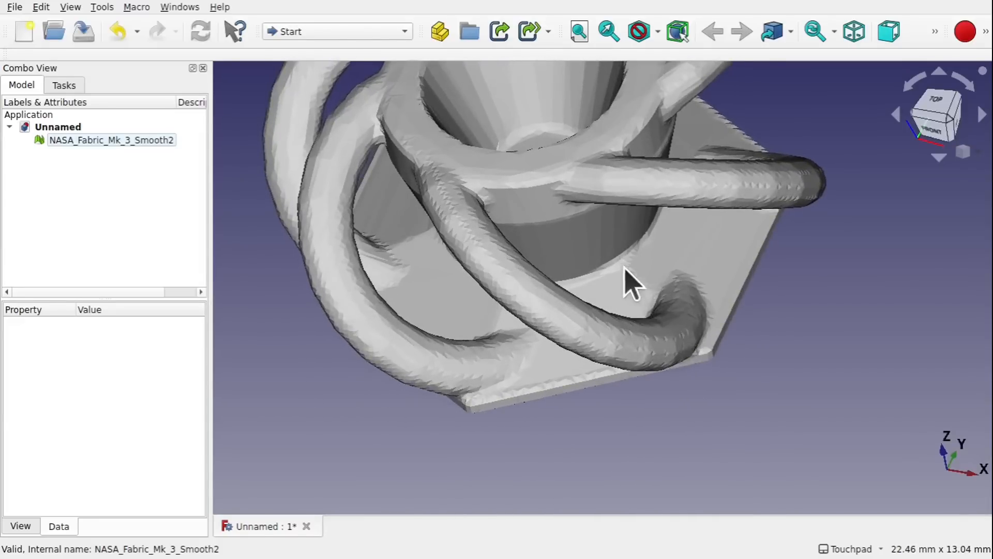
{"action": "left_click_drag", "start_coordinate": [624, 268], "coordinate": [607, 212], "text": "shift"}
{"action": "left_click_drag", "start_coordinate": [662, 288], "coordinate": [674, 234], "text": "shift"}
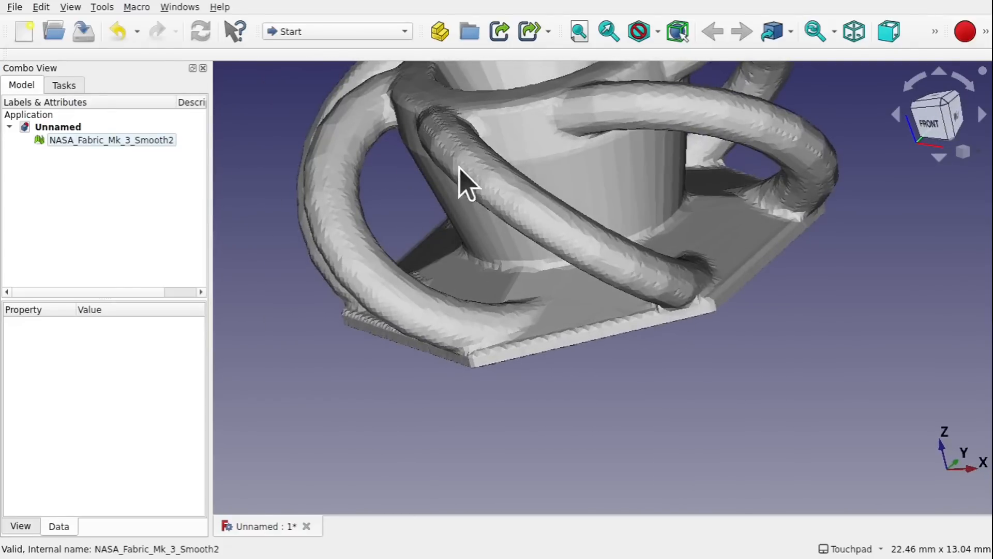
{"action": "left_click_drag", "start_coordinate": [566, 267], "coordinate": [620, 364], "text": "shift"}
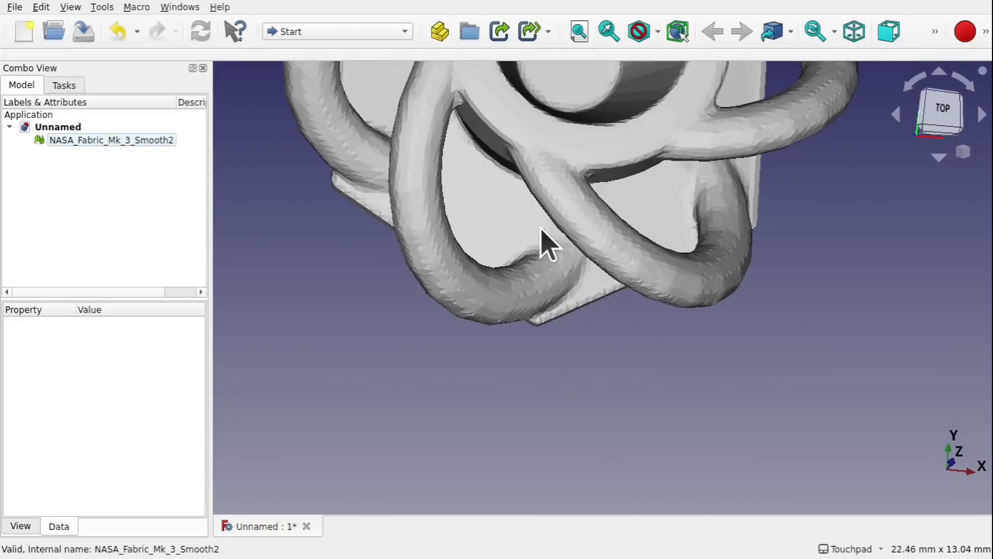
{"action": "left_click_drag", "start_coordinate": [561, 330], "coordinate": [587, 248], "text": "shift"}
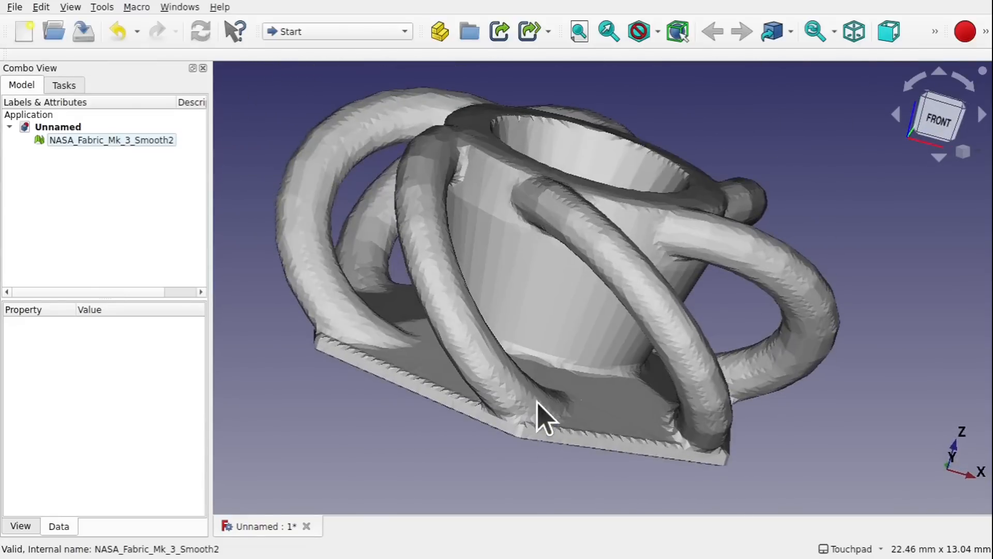
{"action": "left_click_drag", "start_coordinate": [559, 288], "coordinate": [532, 465], "text": "shift"}
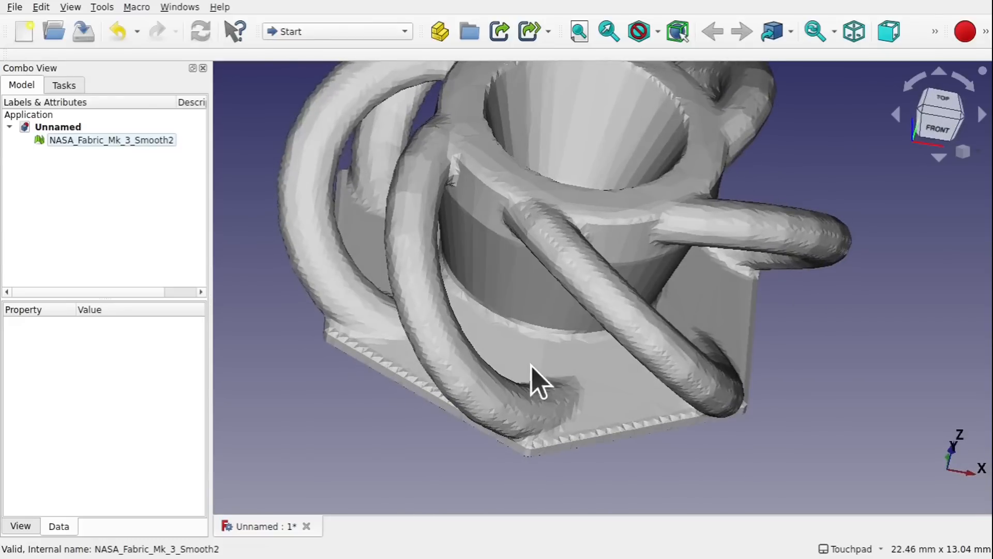
{"action": "left_click_drag", "start_coordinate": [538, 337], "coordinate": [552, 292], "text": "shift"}
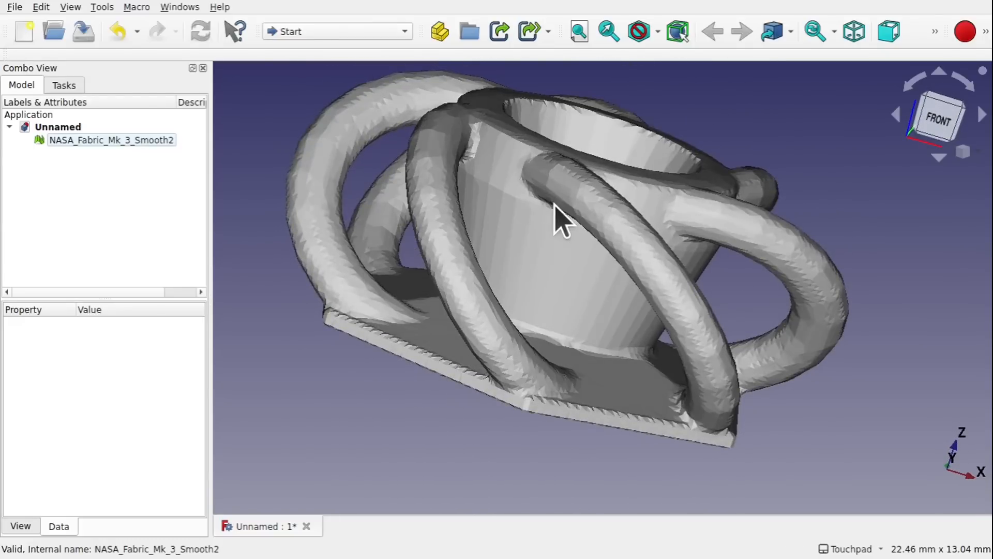
{"action": "left_click_drag", "start_coordinate": [559, 211], "coordinate": [570, 244], "text": "shift"}
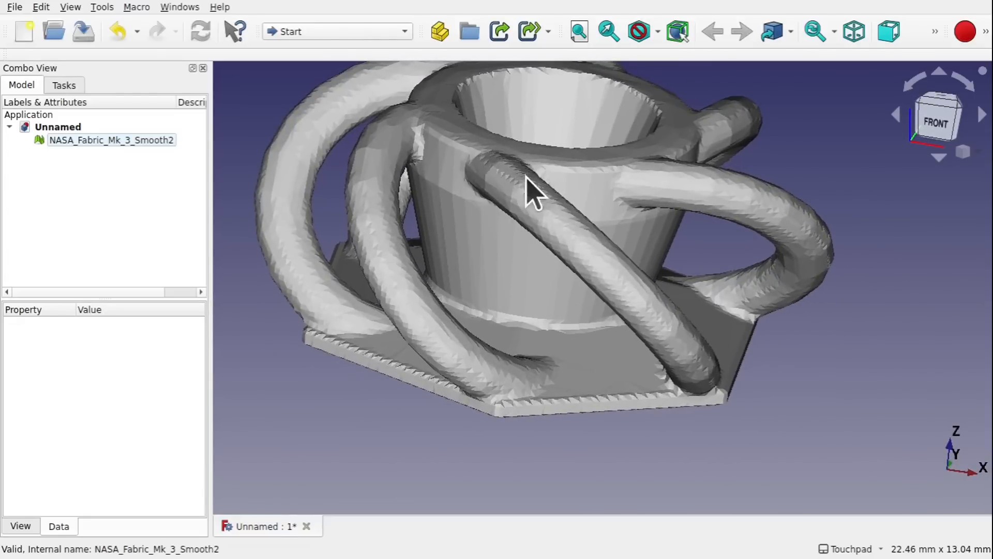
{"action": "left_click_drag", "start_coordinate": [695, 374], "coordinate": [622, 386], "text": "alt"}
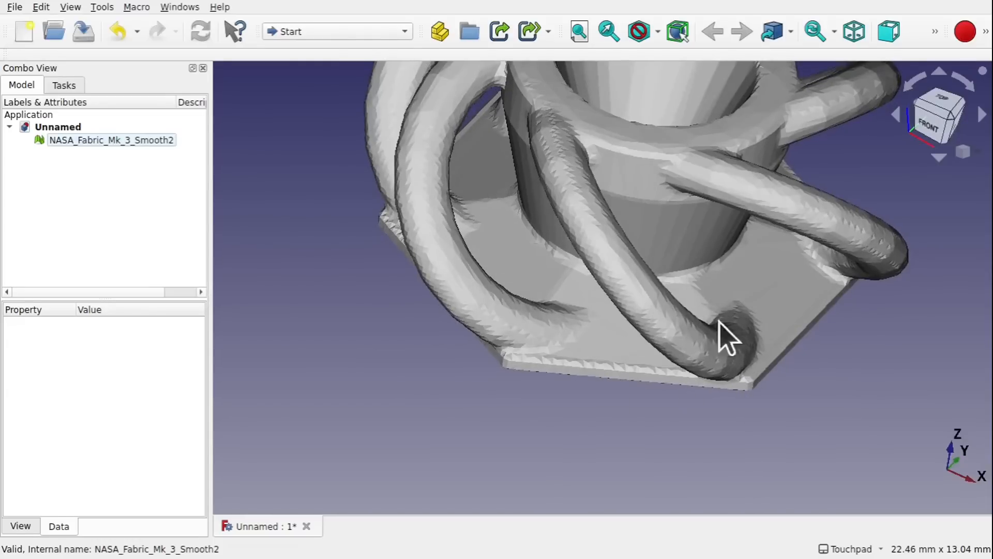
{"action": "left_click_drag", "start_coordinate": [694, 326], "coordinate": [727, 365], "text": "alt"}
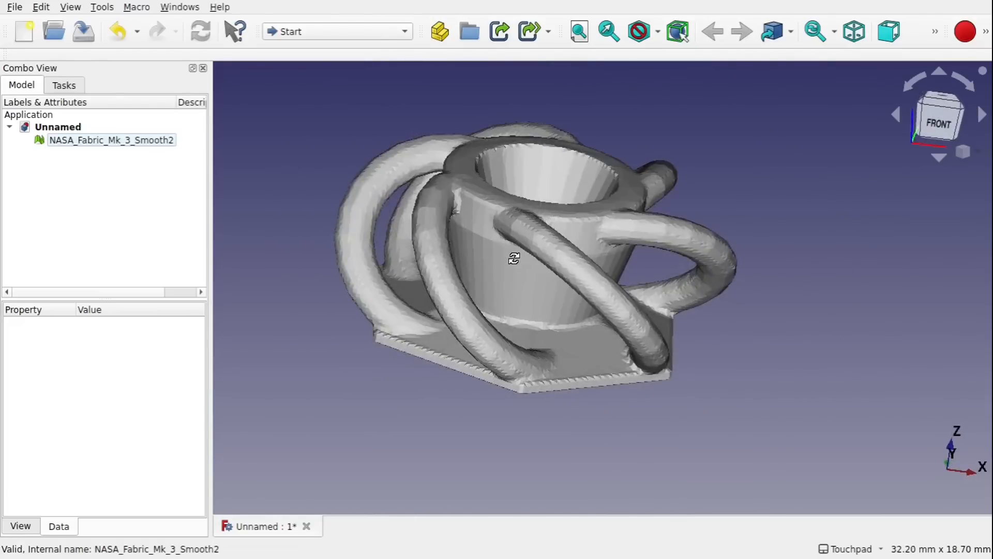
Look over the whole single link from its front and left sides, low down and from above.
{"action": "left_click_drag", "start_coordinate": [514, 259], "coordinate": [507, 277], "text": "alt"}
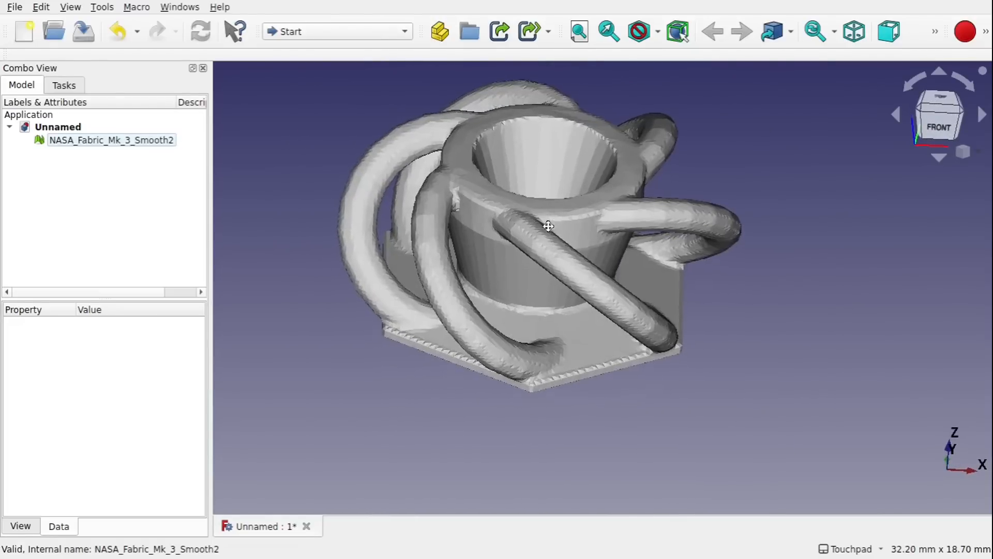
{"action": "left_click_drag", "start_coordinate": [547, 225], "coordinate": [534, 280], "text": "shift"}
{"action": "left_click_drag", "start_coordinate": [535, 280], "coordinate": [593, 261], "text": "alt"}
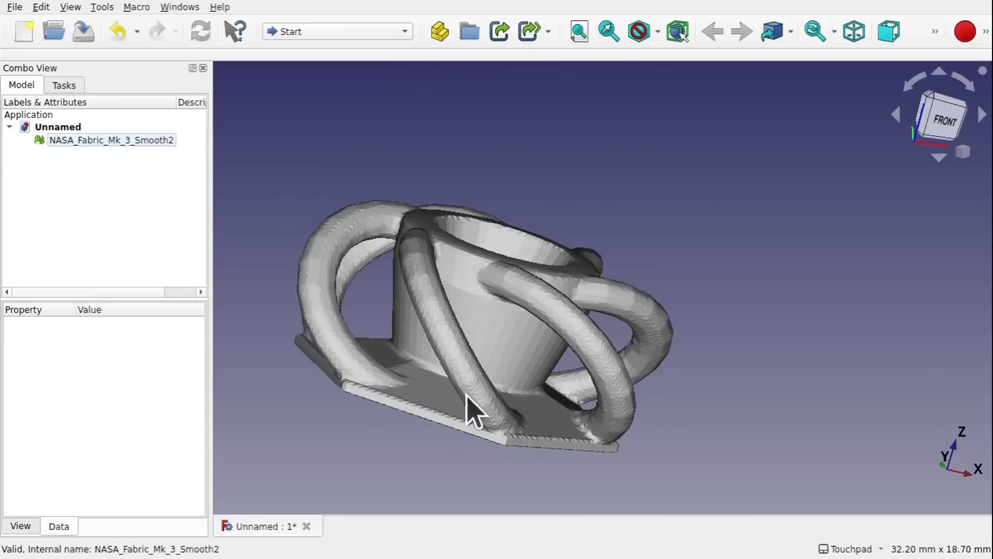
{"action": "left_click_drag", "start_coordinate": [548, 376], "coordinate": [634, 361], "text": "alt"}
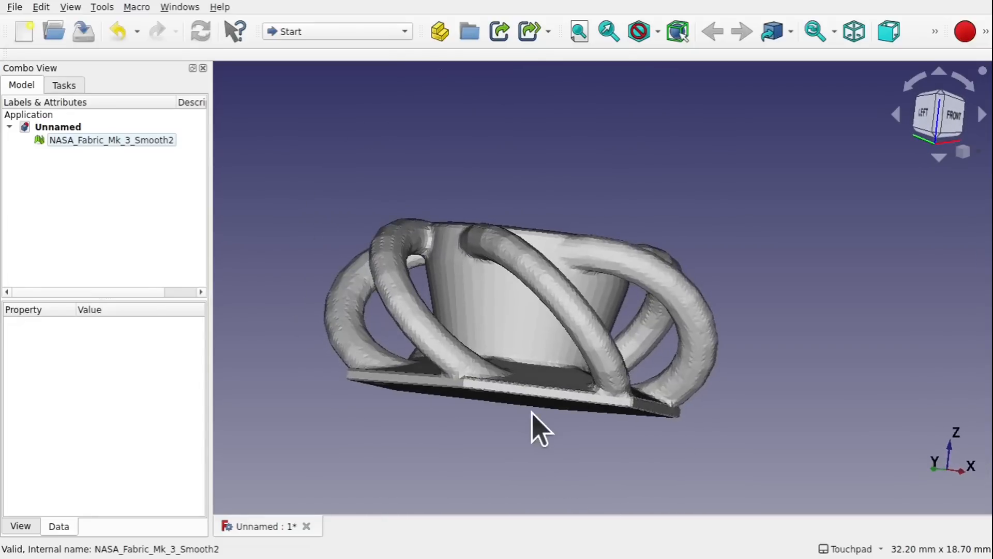
{"action": "left_click_drag", "start_coordinate": [565, 265], "coordinate": [569, 362], "text": "alt"}
{"action": "left_click_drag", "start_coordinate": [554, 284], "coordinate": [511, 313], "text": "alt"}
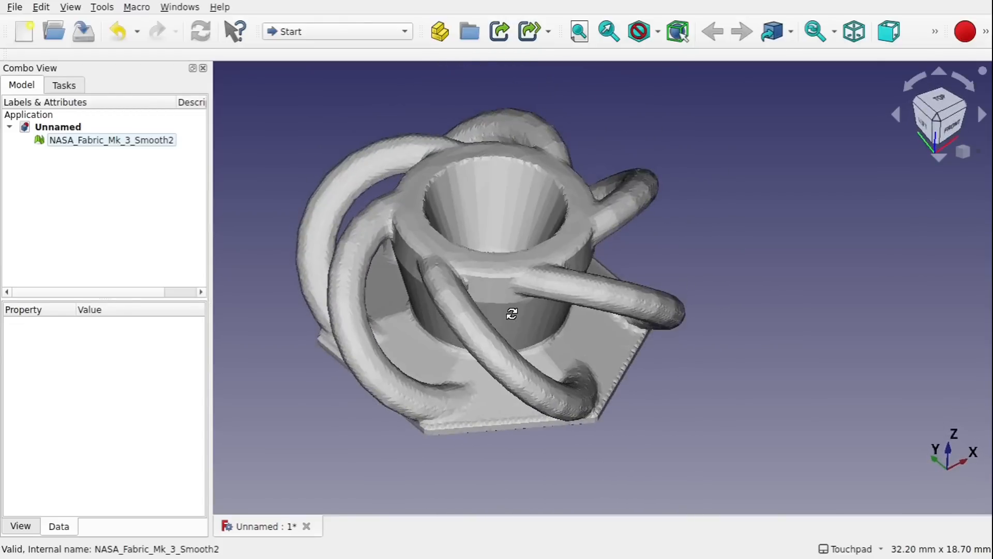
{"action": "left_click_drag", "start_coordinate": [512, 313], "coordinate": [571, 268], "text": "alt"}
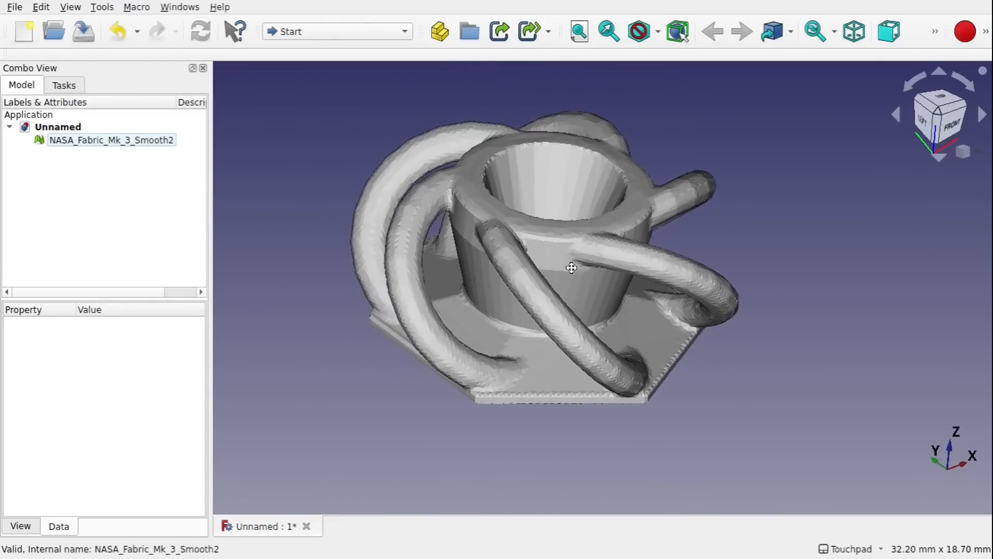
Switch to the Part workbench and select the NASA_Fabric_Mk_3_Smooth2 mesh for cross-sectioning.
{"action": "left_click", "coordinate": [363, 34]}
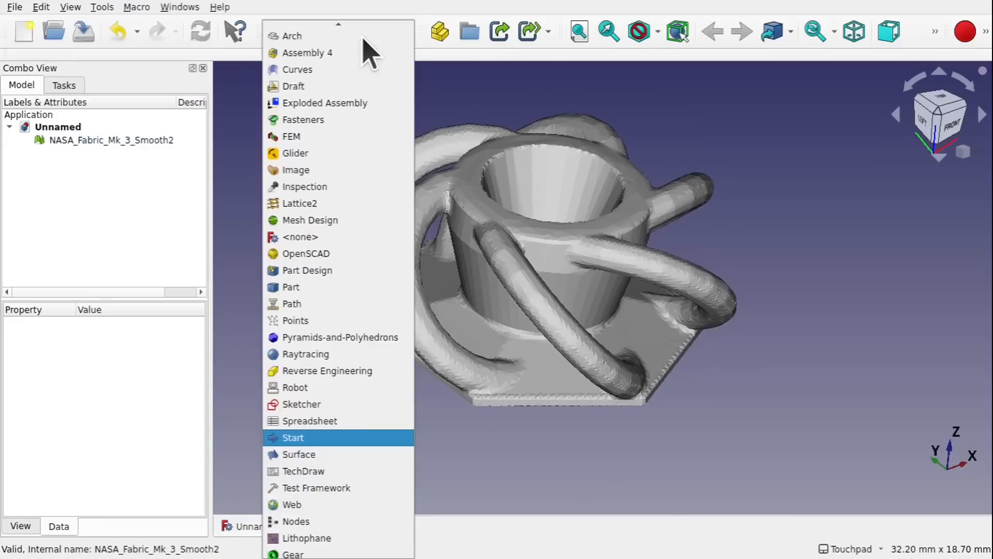
{"action": "left_click", "coordinate": [340, 287]}
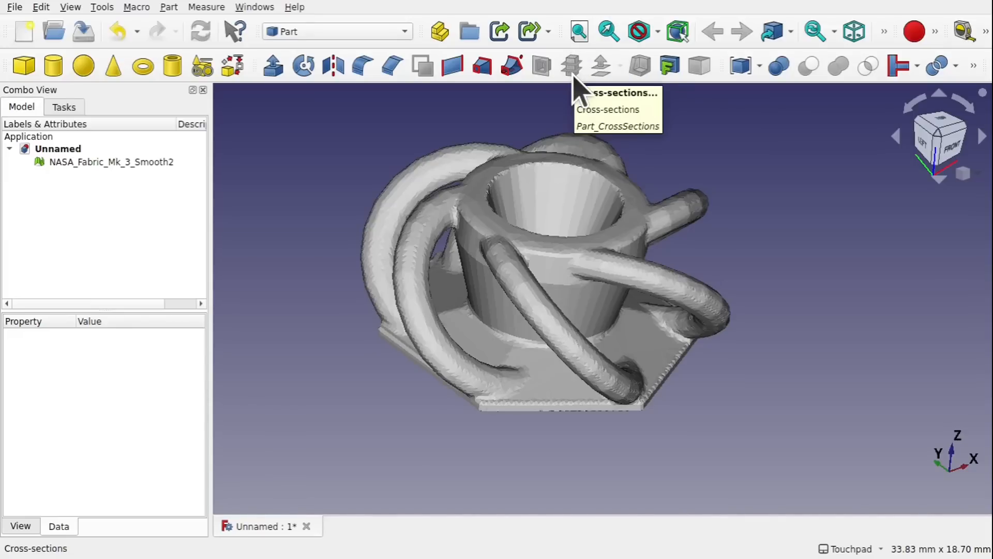
{"action": "left_click", "coordinate": [72, 161]}
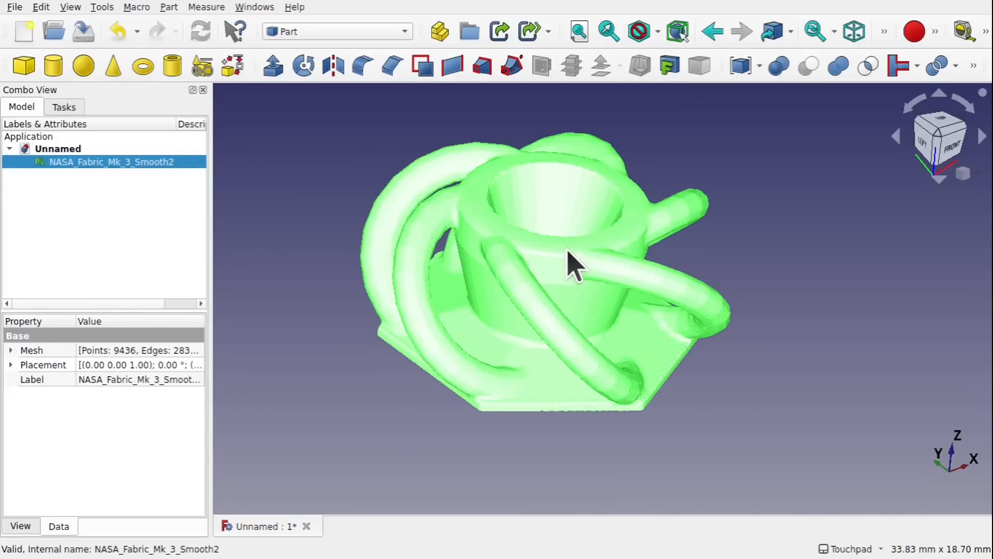
{"action": "mouse_move", "coordinate": [593, 220]}
{"action": "left_mouse_down", "text": "shift"}
{"action": "mouse_move", "coordinate": [539, 302]}
{"action": "mouse_move", "coordinate": [619, 198]}
{"action": "mouse_move", "coordinate": [607, 212]}
{"action": "left_mouse_up", "text": "shift"}
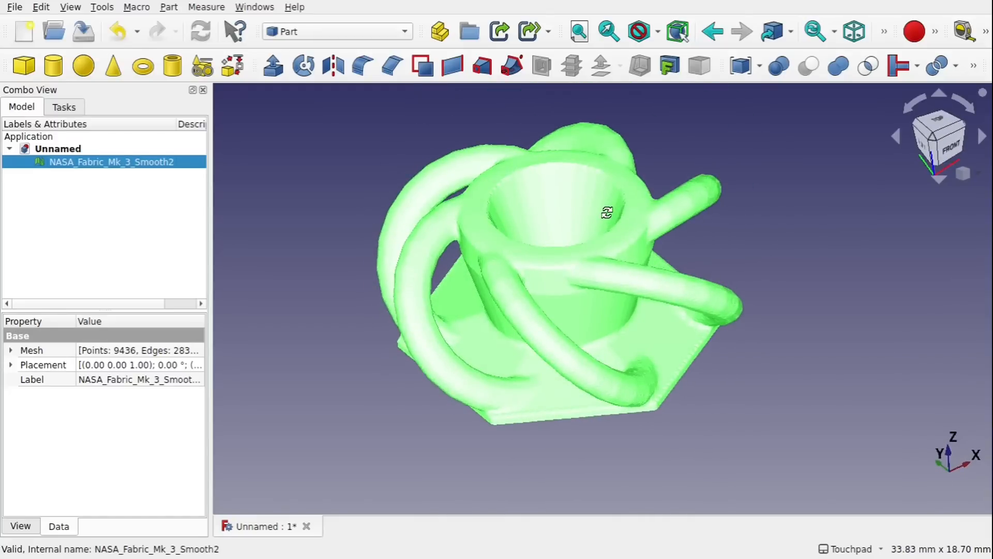
{"action": "left_click_drag", "start_coordinate": [607, 212], "coordinate": [579, 204], "text": "shift"}
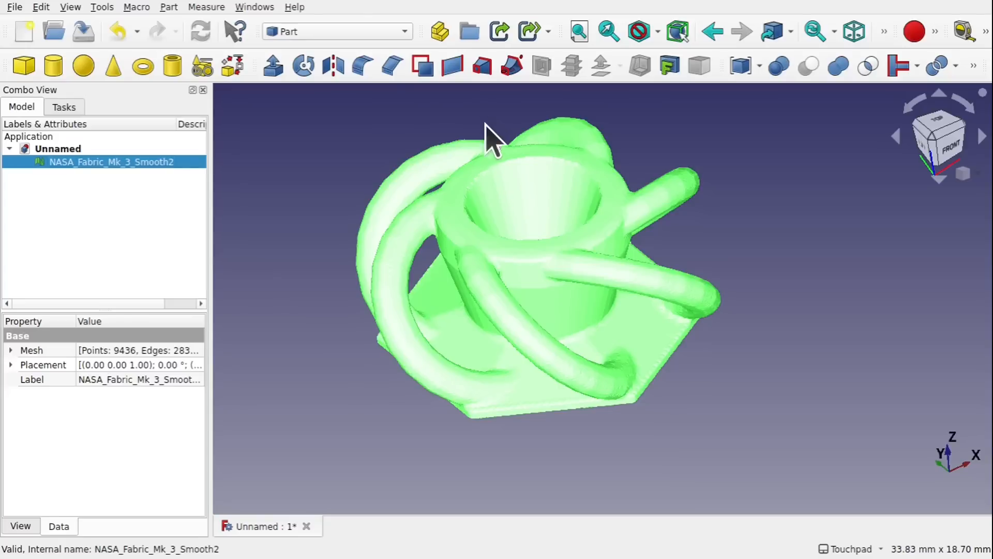
Switch to the Mesh Design workbench and start the Cross-sections command on the selected link mesh.
{"action": "left_click", "coordinate": [346, 32]}
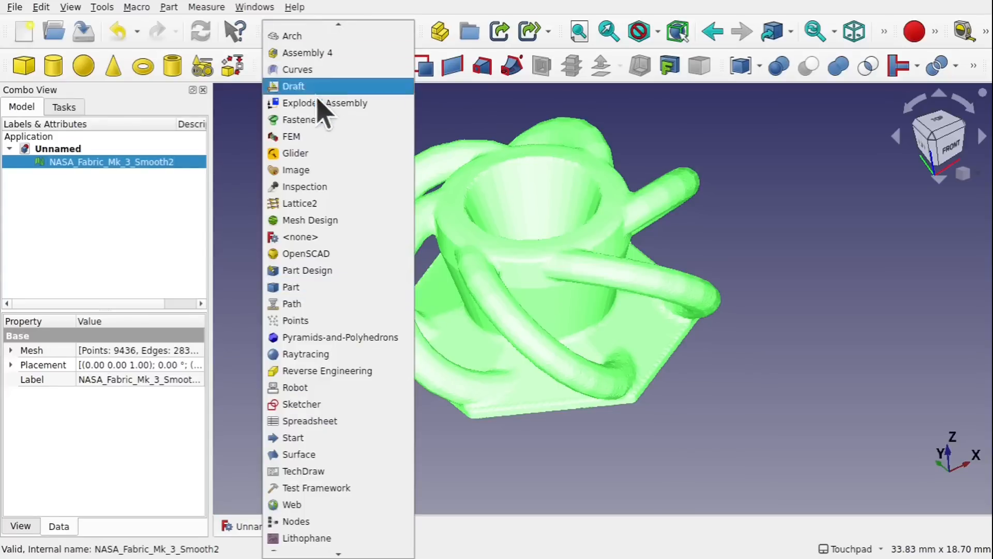
{"action": "left_click", "coordinate": [339, 219]}
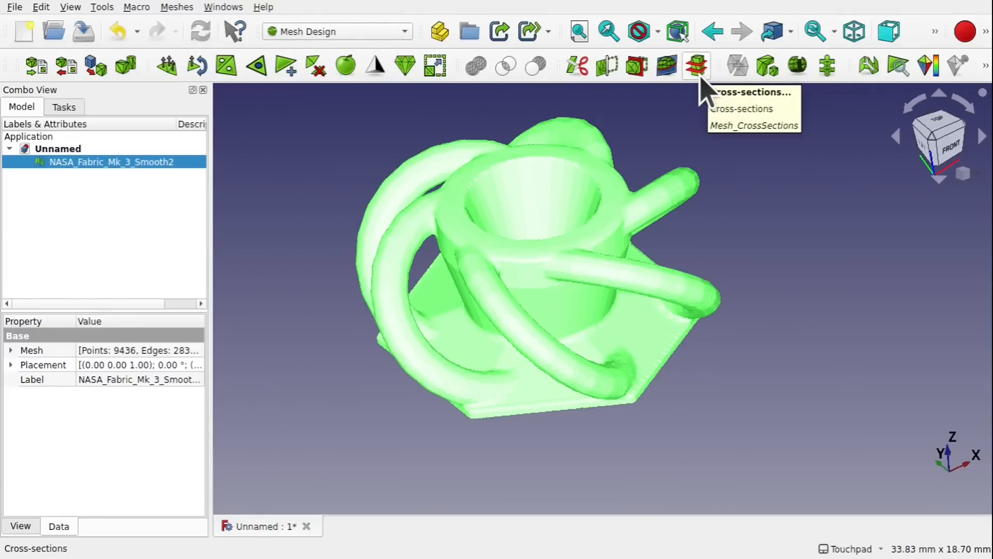
{"action": "middle_click_drag", "start_coordinate": [654, 141], "coordinate": [679, 139], "text": "alt"}
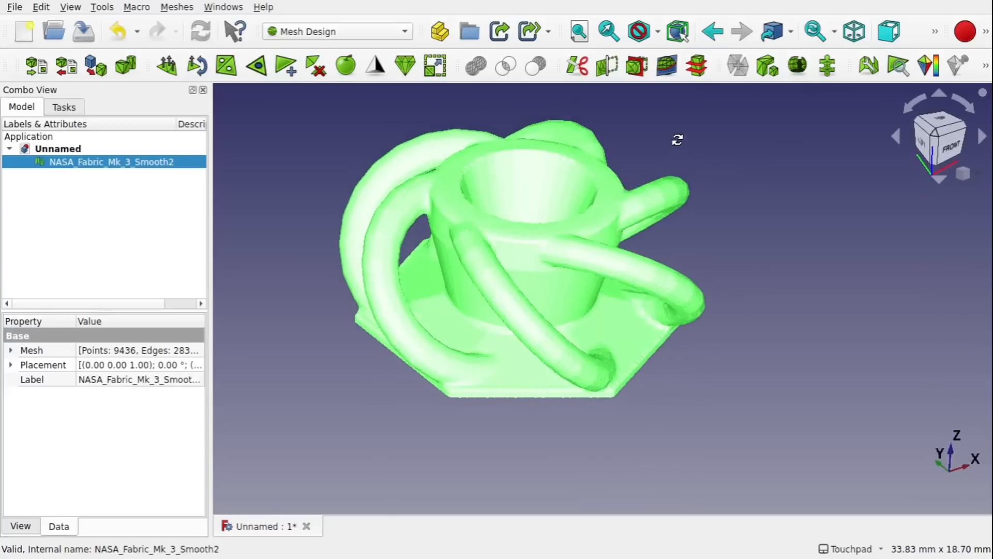
{"action": "middle_click_drag", "start_coordinate": [550, 214], "coordinate": [547, 233], "text": "shift"}
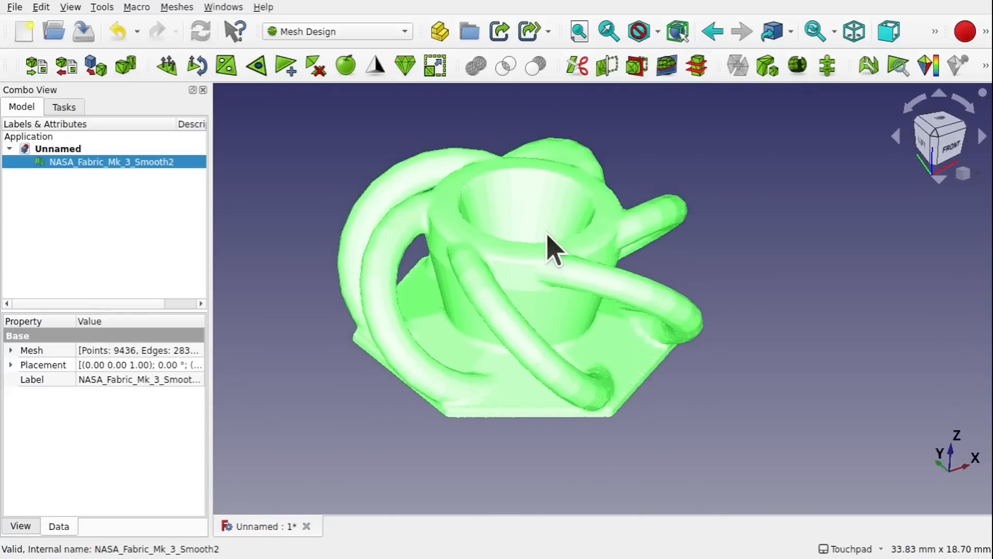
{"action": "left_click", "coordinate": [700, 76]}
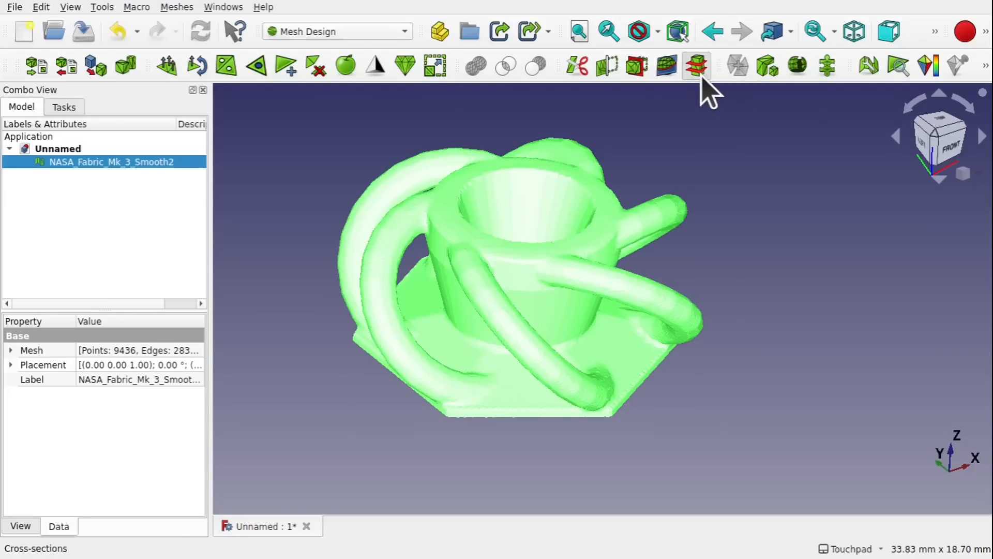
View the XY guiding plane against the link from the front and widen the task area to show all cross-section settings.
{"action": "mouse_move", "coordinate": [641, 231]}
{"action": "left_mouse_down", "text": "shift"}
{"action": "mouse_move", "coordinate": [648, 152]}
{"action": "mouse_move", "coordinate": [623, 174]}
{"action": "mouse_move", "coordinate": [598, 246]}
{"action": "mouse_move", "coordinate": [635, 237]}
{"action": "mouse_move", "coordinate": [669, 175]}
{"action": "mouse_move", "coordinate": [626, 220]}
{"action": "left_mouse_up", "text": "shift"}
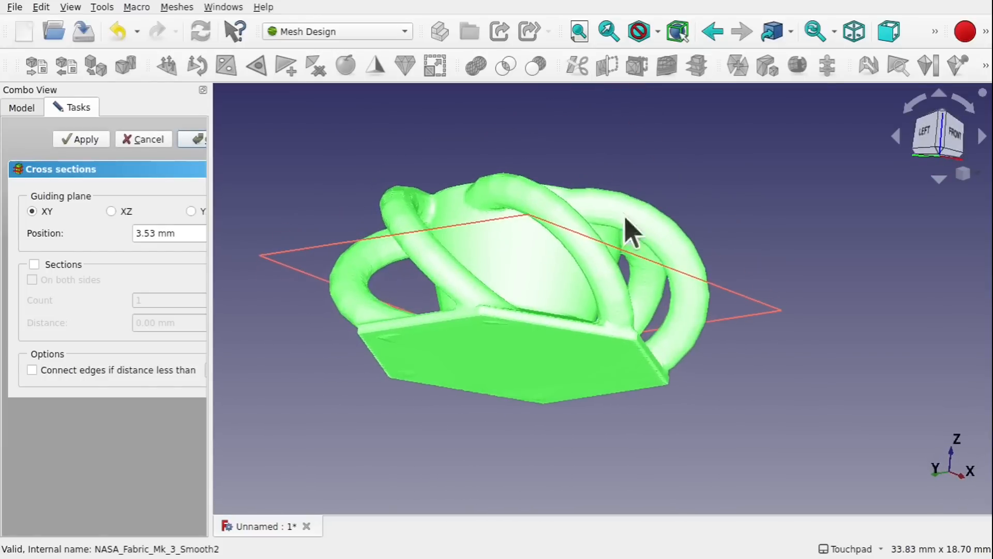
{"action": "left_click_drag", "start_coordinate": [736, 277], "coordinate": [549, 280], "text": "shift"}
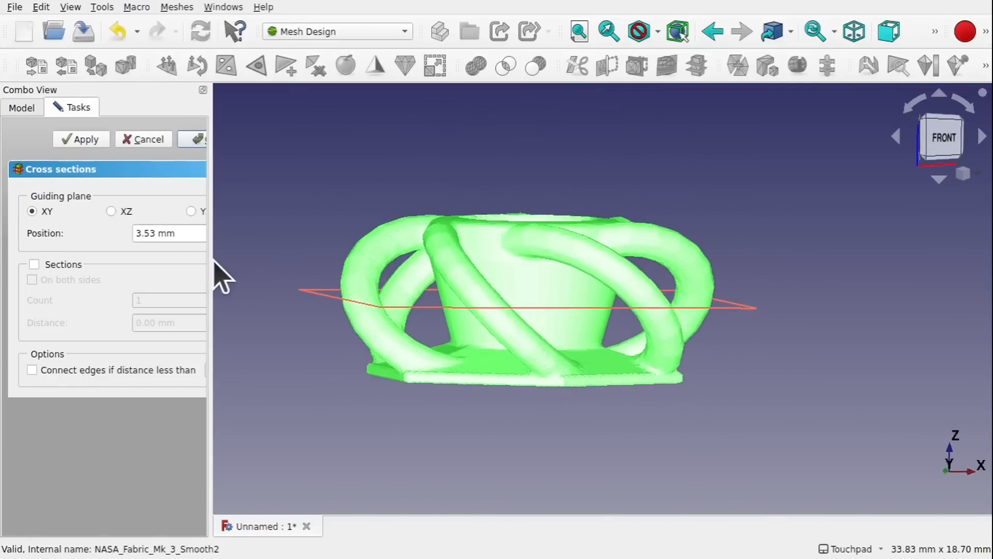
{"action": "left_click_drag", "start_coordinate": [211, 263], "coordinate": [286, 268]}
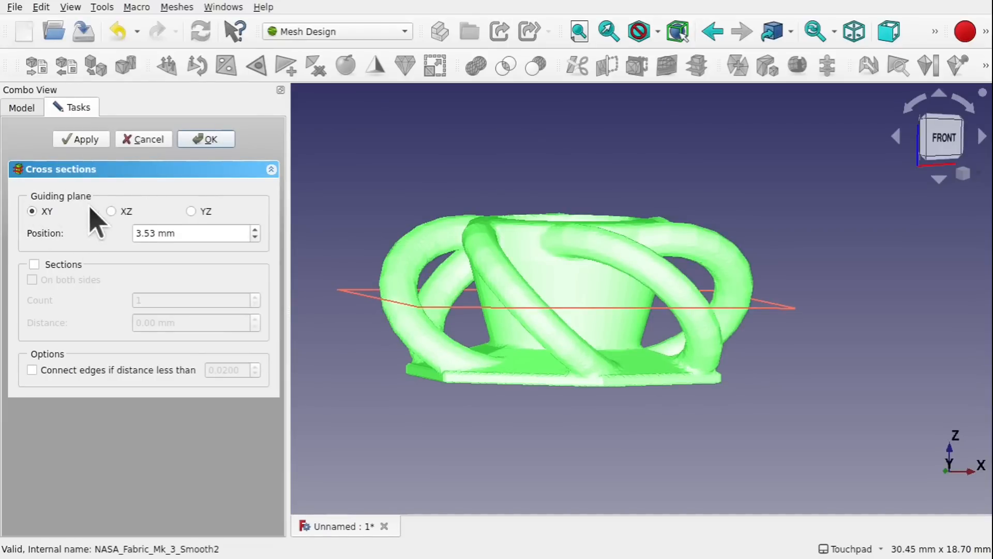
Cut an XY cross-section through the link mesh at position 1.53 mm, just above the base plate.
{"action": "left_click_drag", "start_coordinate": [649, 191], "coordinate": [665, 270], "text": "shift"}
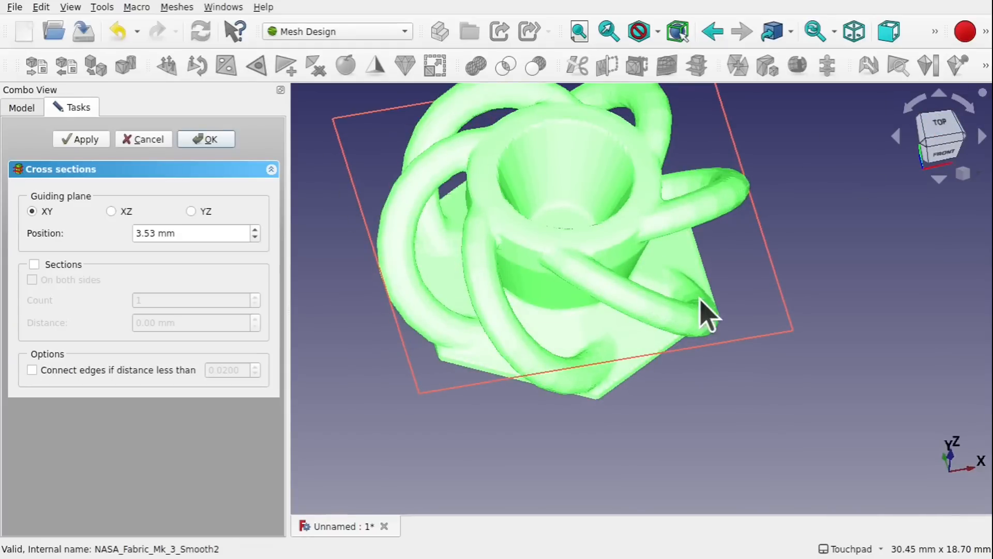
{"action": "left_click_drag", "start_coordinate": [699, 300], "coordinate": [620, 253], "text": "shift"}
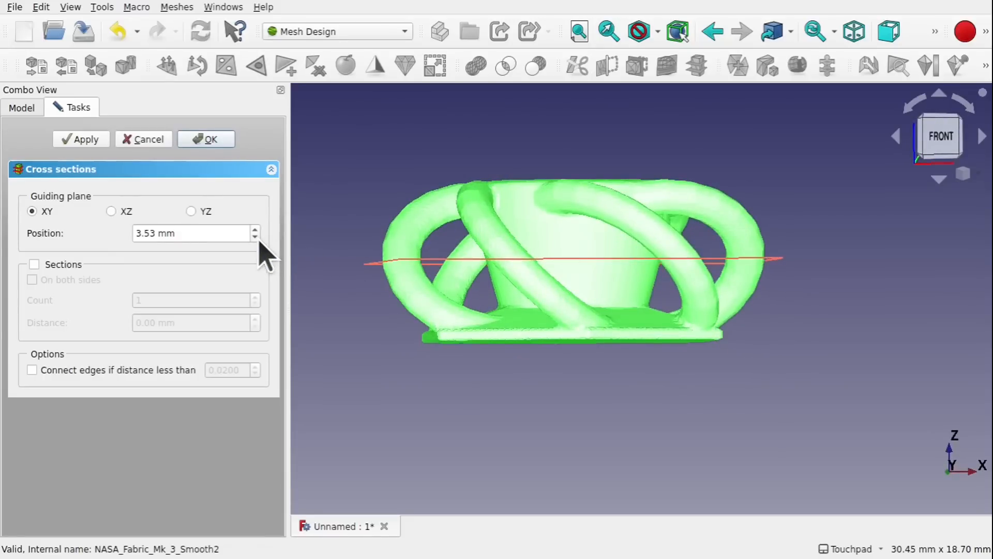
{"action": "scroll", "coordinate": [259, 241], "scroll_direction": "down", "scroll_amount": 3}
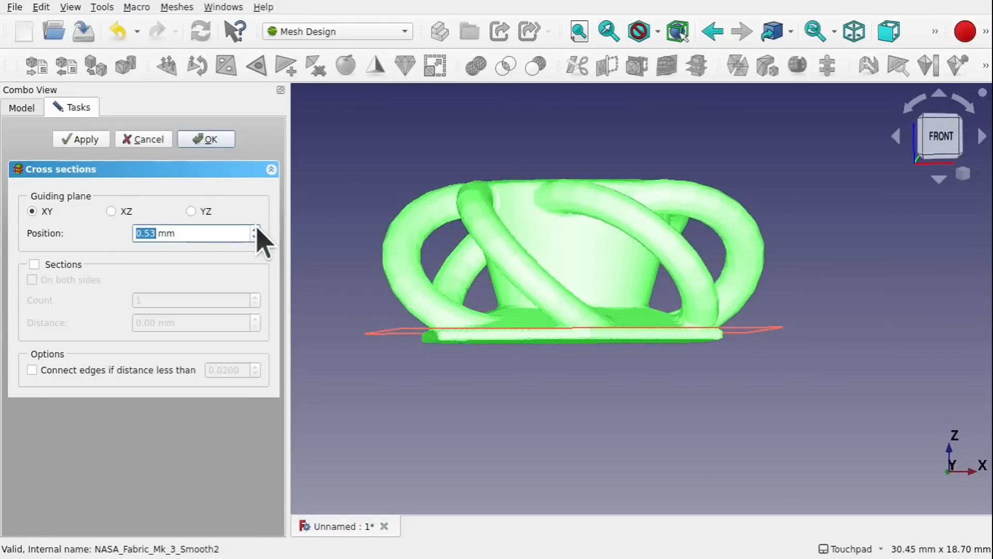
{"action": "scroll", "coordinate": [257, 230], "scroll_direction": "up", "scroll_amount": 1}
{"action": "left_click_drag", "start_coordinate": [528, 254], "coordinate": [527, 273], "text": "shift"}
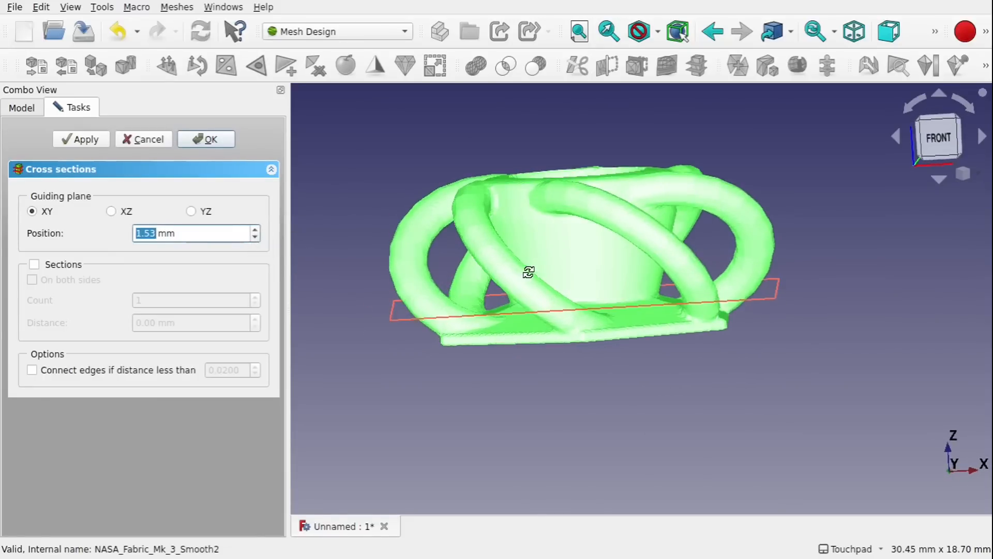
{"action": "left_click", "coordinate": [938, 137]}
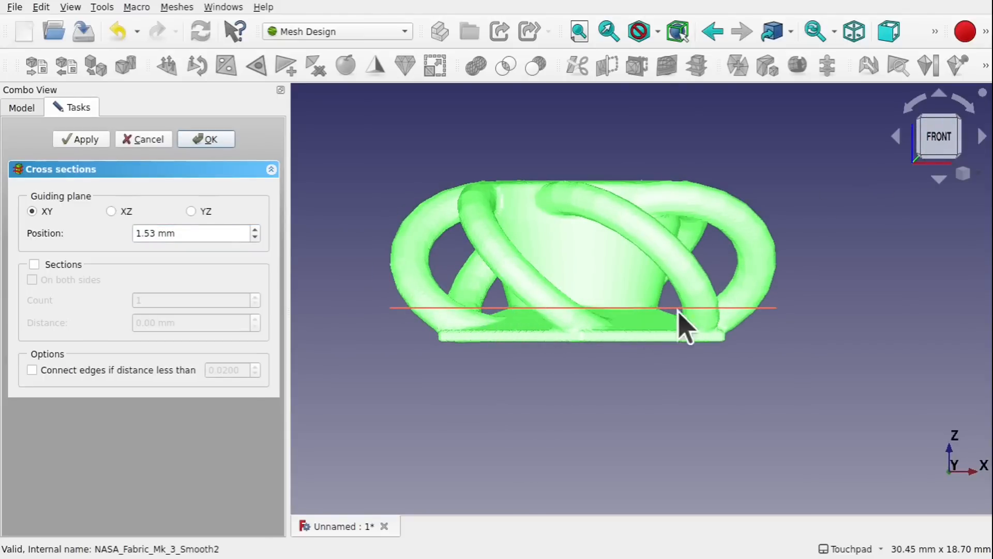
{"action": "left_click_drag", "start_coordinate": [597, 320], "coordinate": [618, 305], "text": "shift"}
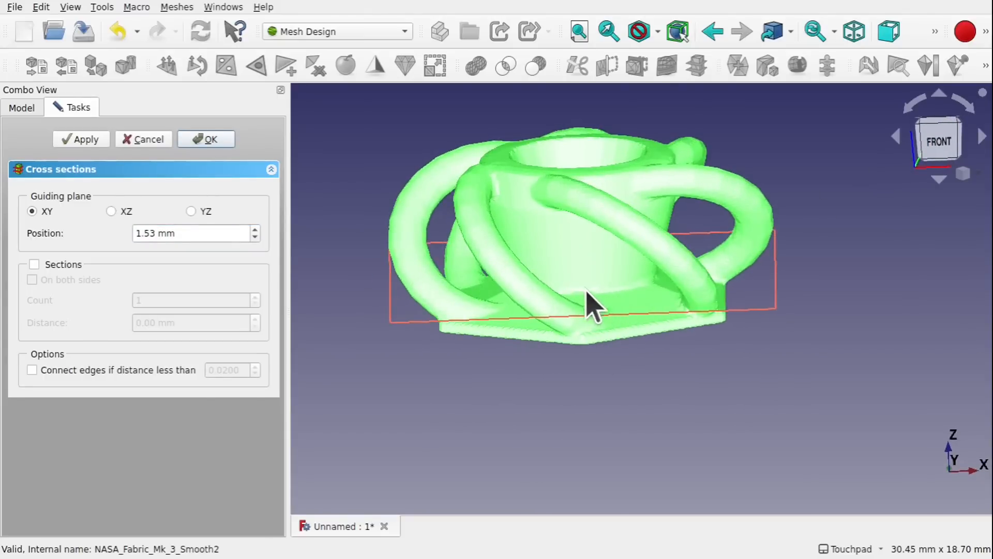
{"action": "scroll", "coordinate": [610, 302], "scroll_direction": "up", "scroll_amount": 4}
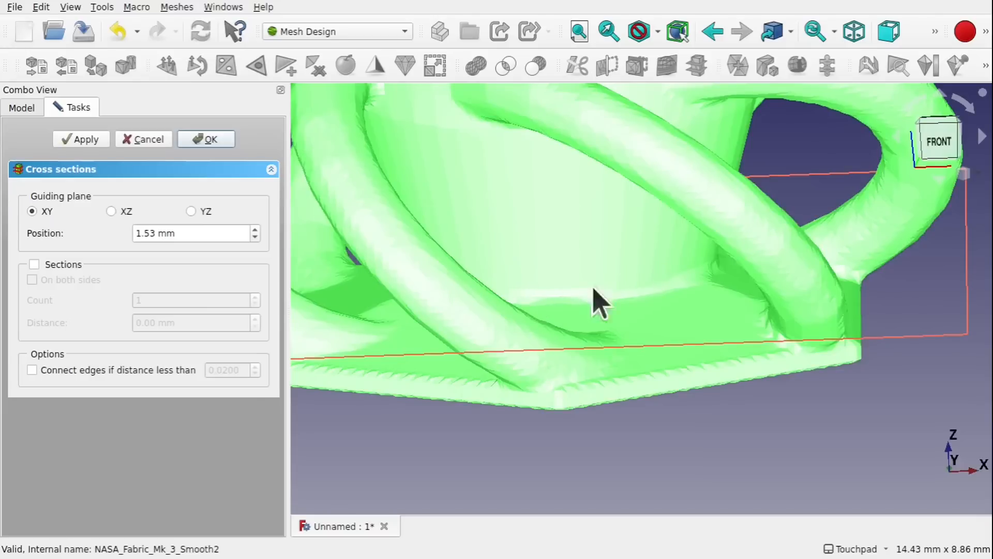
{"action": "left_click", "coordinate": [207, 139]}
Hide the link mesh and examine the new cross-section outlines on their own from above and below.
{"action": "left_click_drag", "start_coordinate": [642, 274], "coordinate": [602, 305], "text": "shift"}
{"action": "scroll", "coordinate": [603, 306], "scroll_direction": "down", "scroll_amount": 4}
{"action": "scroll", "coordinate": [607, 320], "scroll_direction": "down", "scroll_amount": 1}
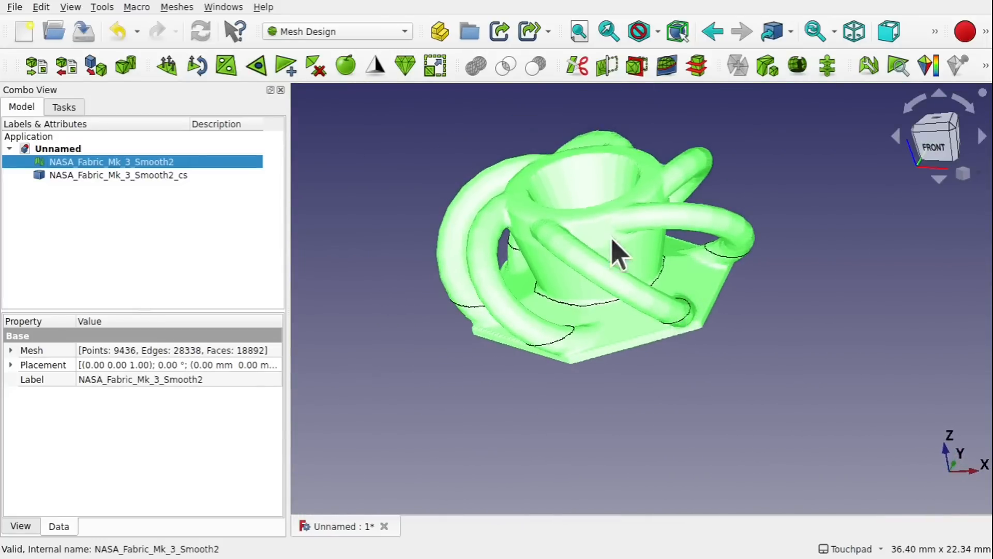
{"action": "left_click", "coordinate": [632, 253]}
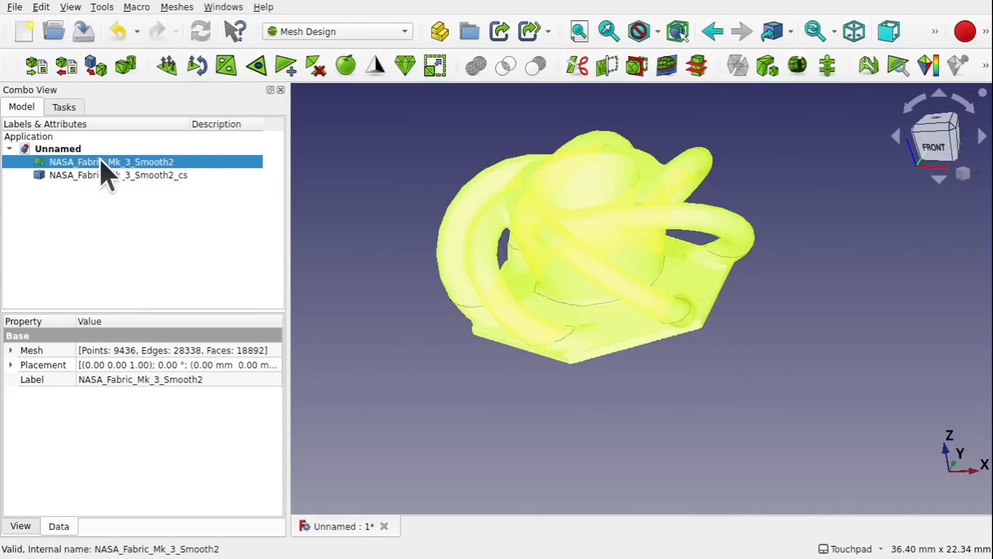
{"action": "key", "text": "space"}
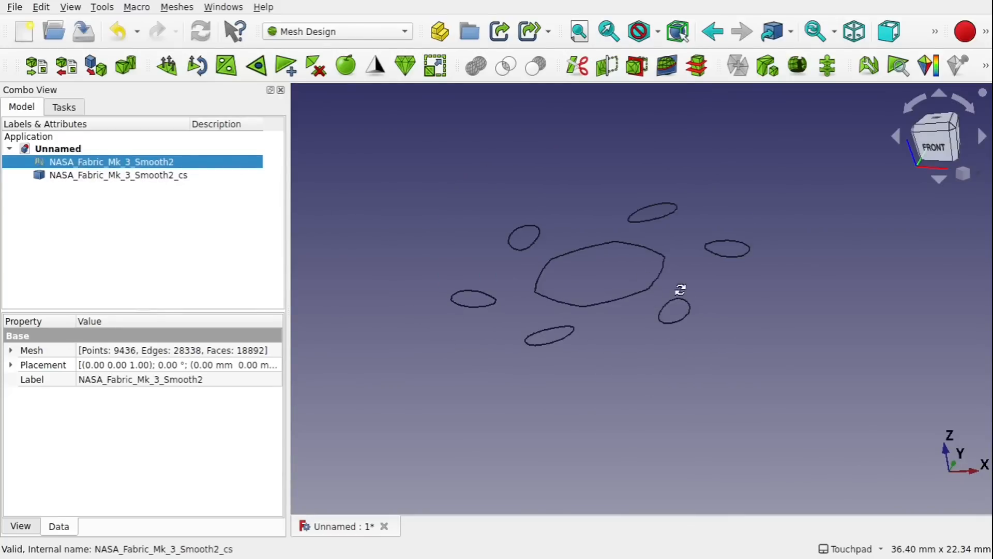
{"action": "left_click_drag", "start_coordinate": [680, 290], "coordinate": [734, 178], "text": "alt"}
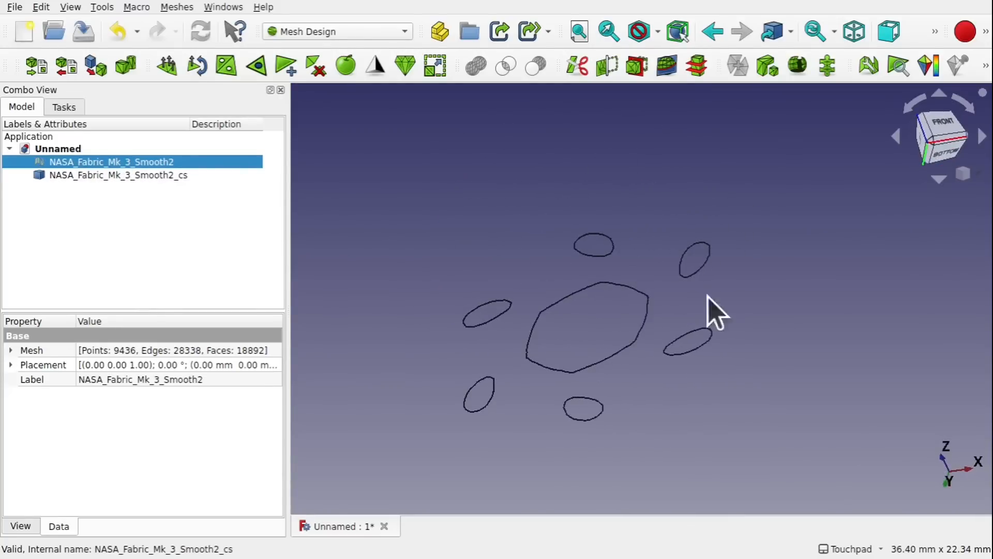
{"action": "left_click_drag", "start_coordinate": [676, 314], "coordinate": [632, 440], "text": "alt"}
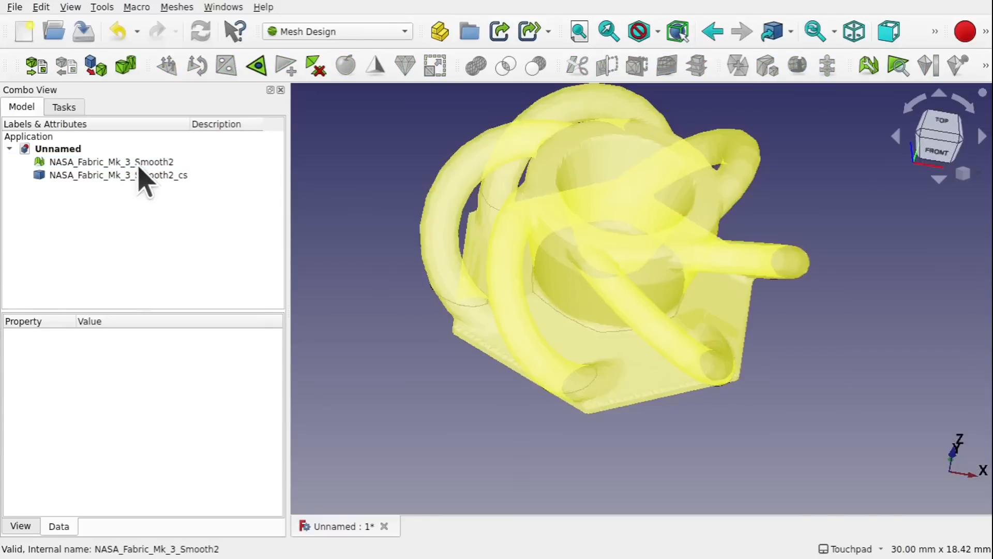
Show the link mesh again and highlight the cross-section object to compare its height against the mesh from the front.
{"action": "left_click", "coordinate": [135, 162]}
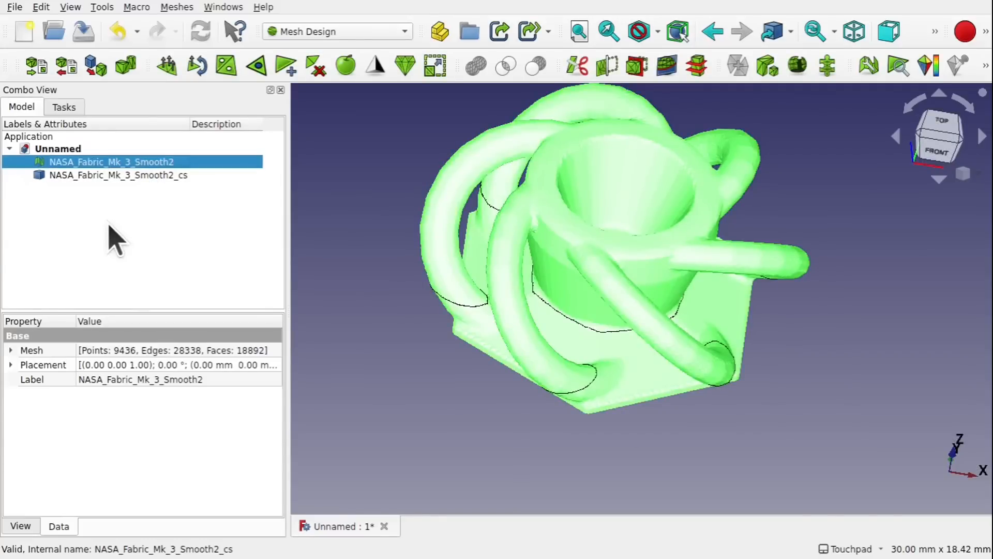
{"action": "left_click", "coordinate": [106, 224]}
{"action": "left_click", "coordinate": [136, 176]}
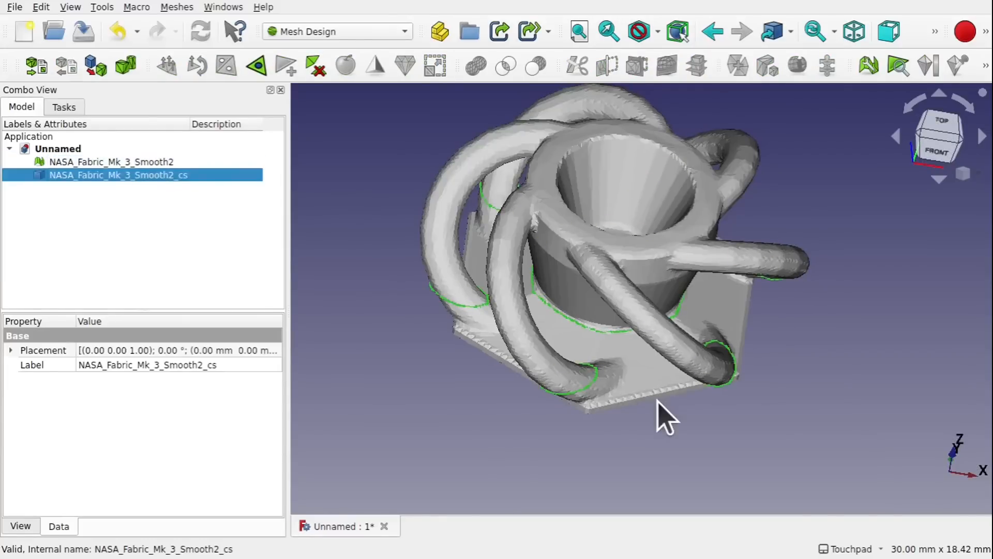
{"action": "left_click_drag", "start_coordinate": [674, 380], "coordinate": [650, 282], "text": "alt"}
{"action": "left_click", "coordinate": [935, 136]}
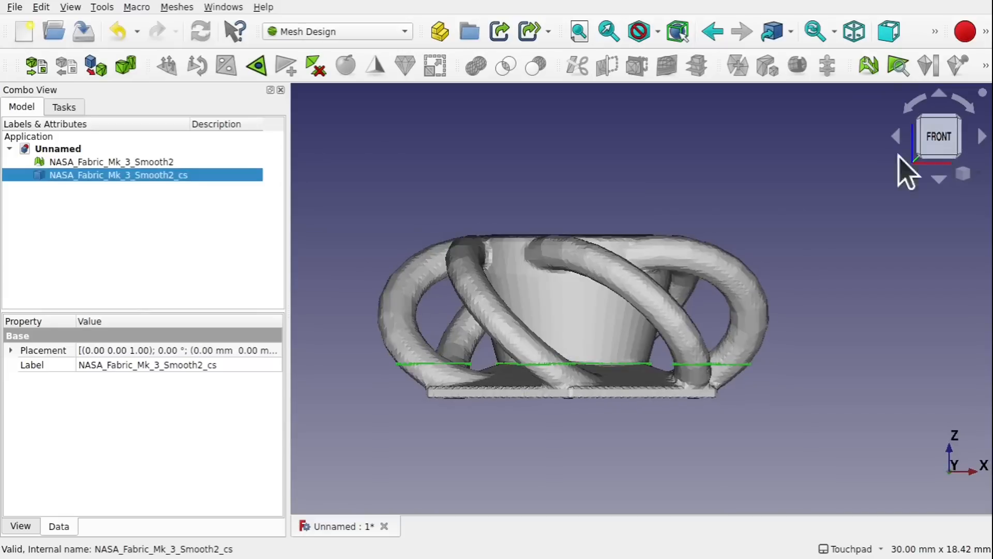
Start another XY cross-section on the NASA_Fabric_Mk_3_Smooth2 mesh and lower its plane to 0.53 mm, near the base plate's upper face.
{"action": "left_click", "coordinate": [106, 161]}
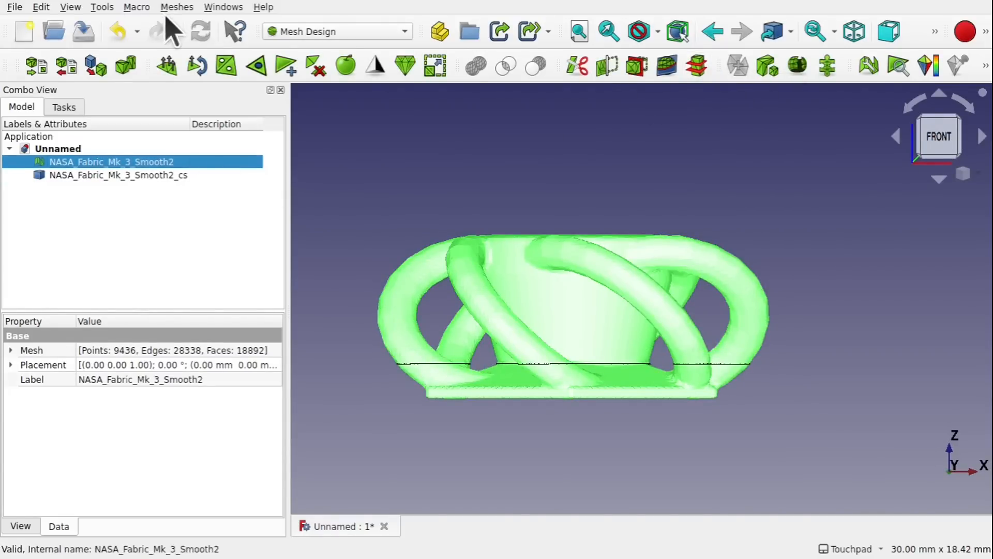
{"action": "left_click", "coordinate": [177, 6]}
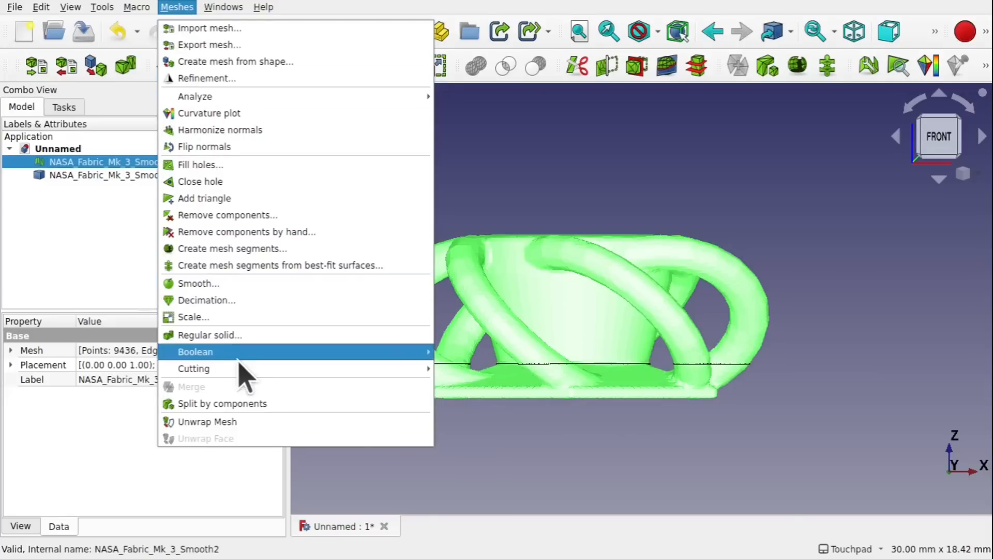
{"action": "mouse_move", "coordinate": [270, 366]}
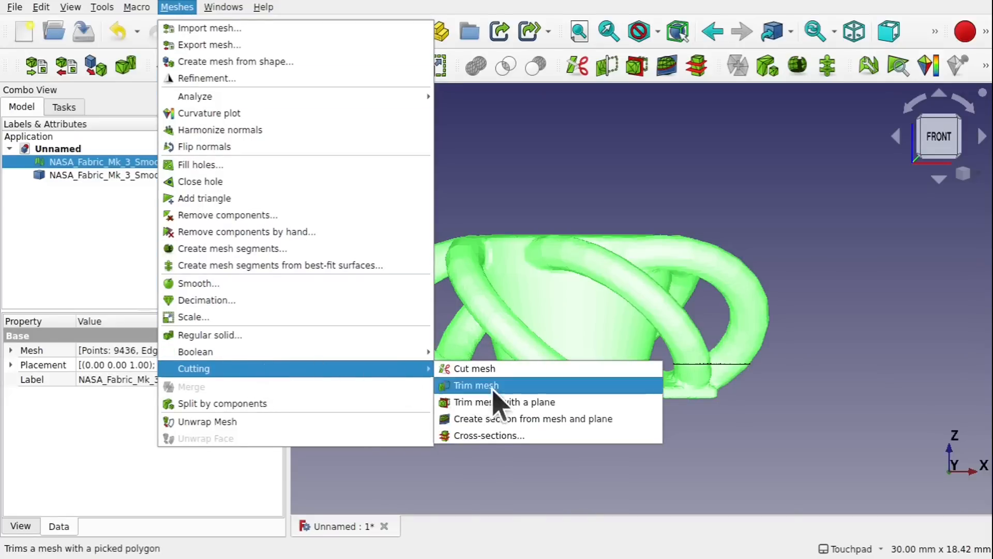
{"action": "left_click", "coordinate": [489, 435]}
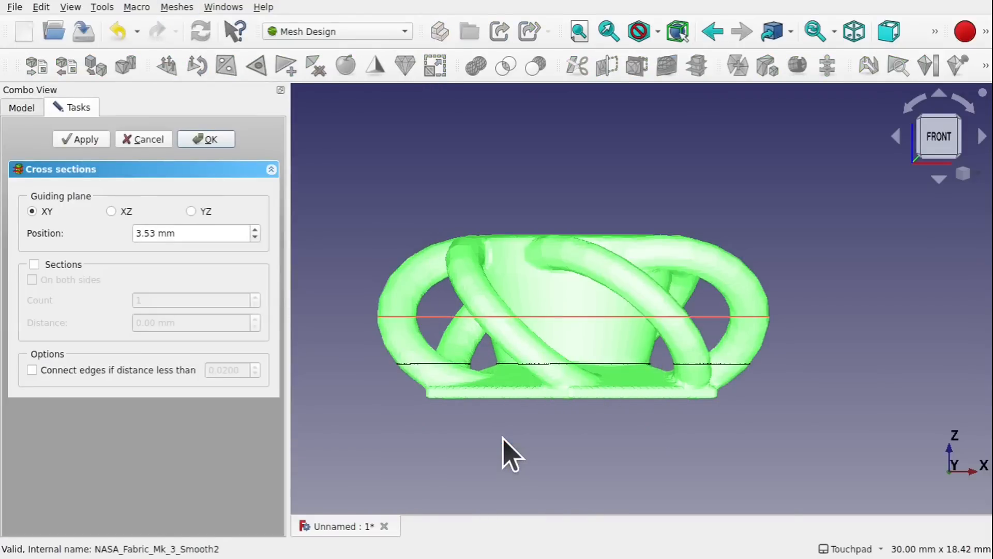
{"action": "middle_click_drag", "start_coordinate": [640, 311], "coordinate": [579, 295]}
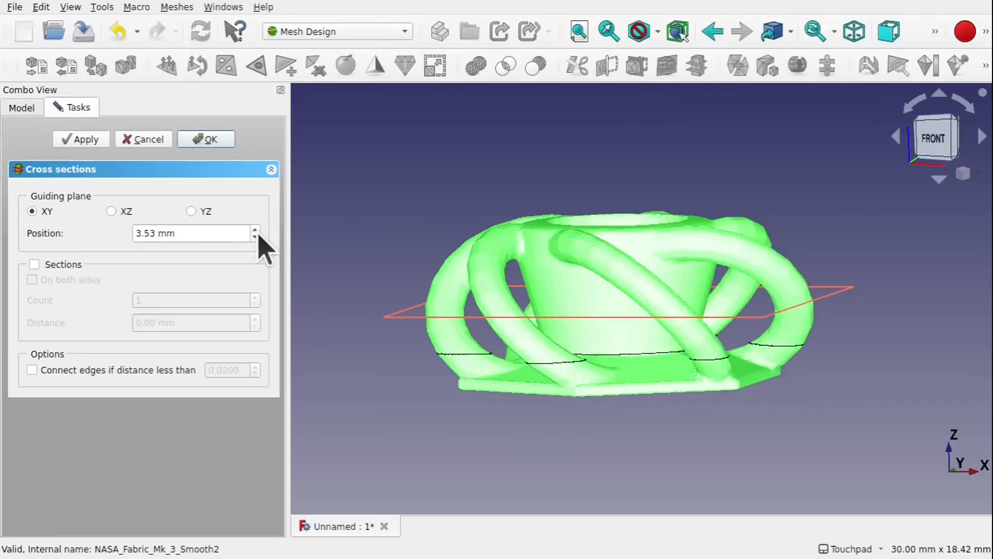
{"action": "scroll", "coordinate": [255, 238], "scroll_direction": "down", "scroll_amount": 3}
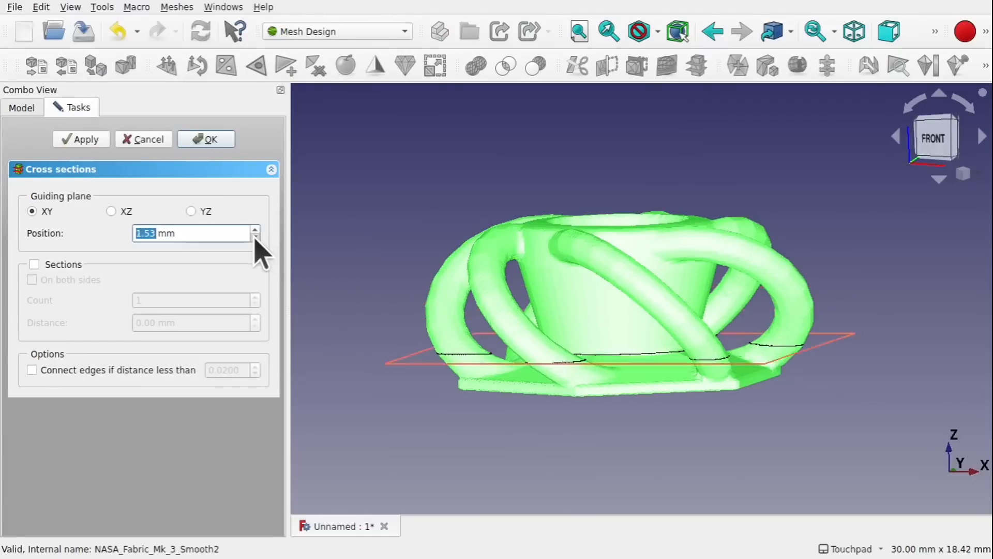
{"action": "left_click", "coordinate": [937, 150]}
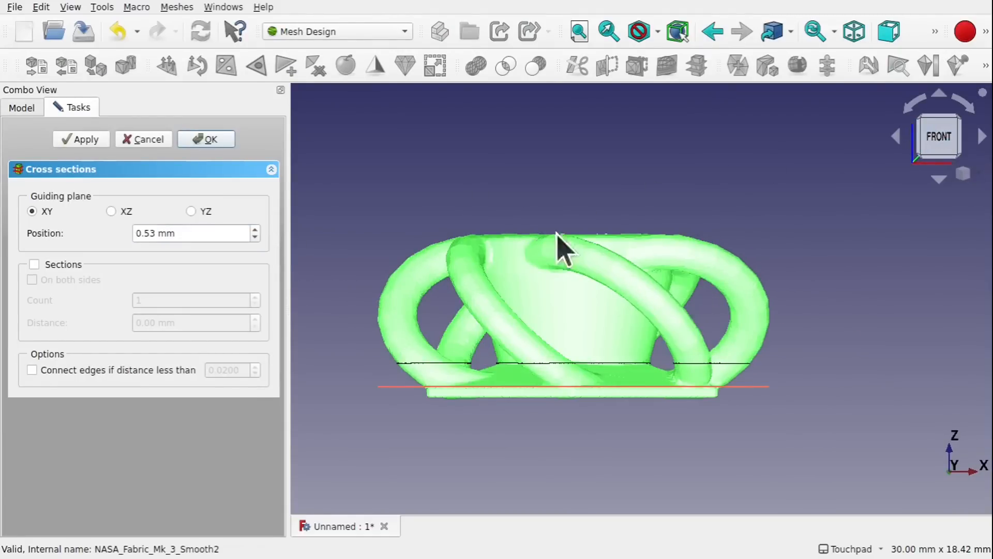
{"action": "middle_click_drag", "start_coordinate": [560, 249], "coordinate": [619, 297]}
{"action": "left_click", "coordinate": [932, 137]}
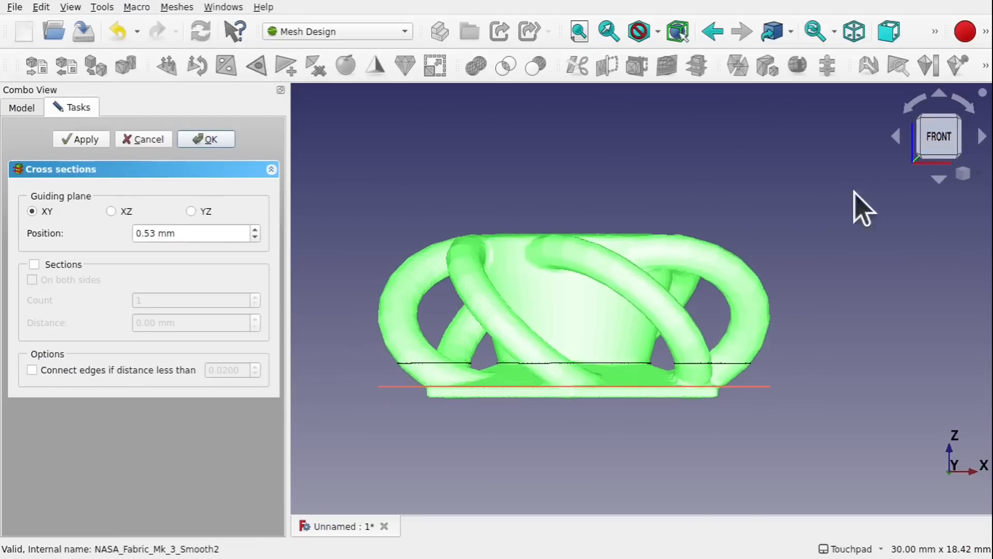
{"action": "scroll", "coordinate": [581, 406], "scroll_direction": "up", "scroll_amount": 5}
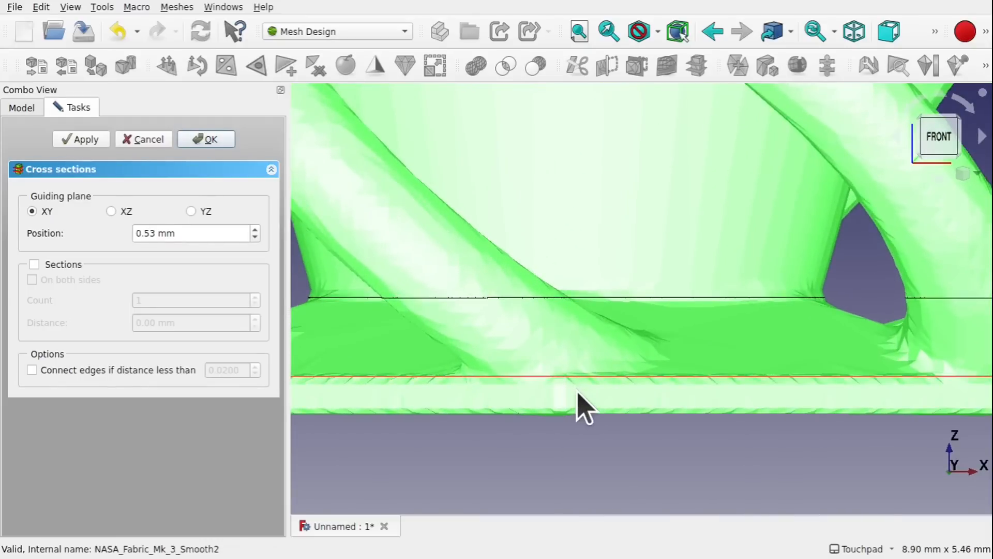
Set the guiding plane position to 0.50 mm and create the cross-section through the base plate.
{"action": "left_click", "coordinate": [255, 237]}
{"action": "left_click", "coordinate": [254, 230]}
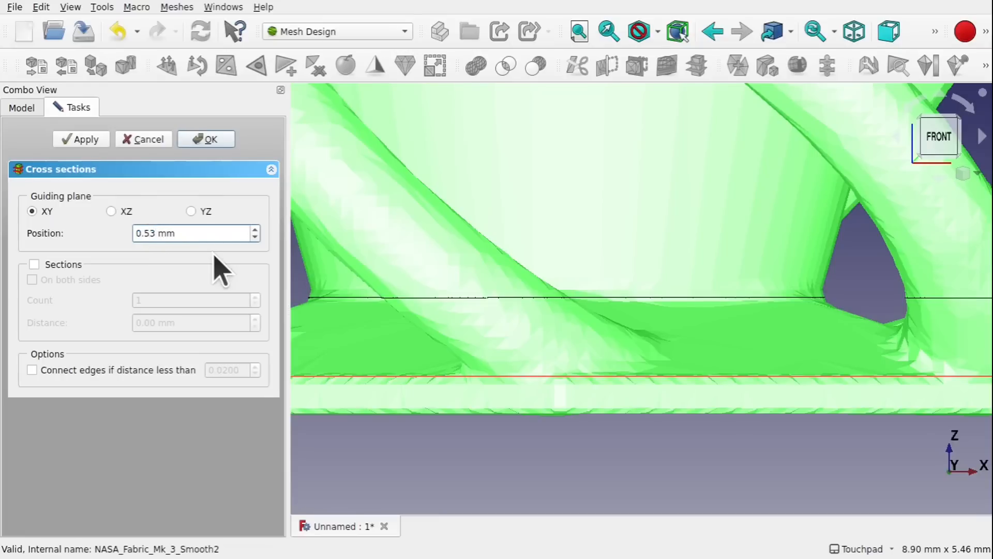
{"action": "key", "text": "BackSpace"}
{"action": "type", "text": "0"}
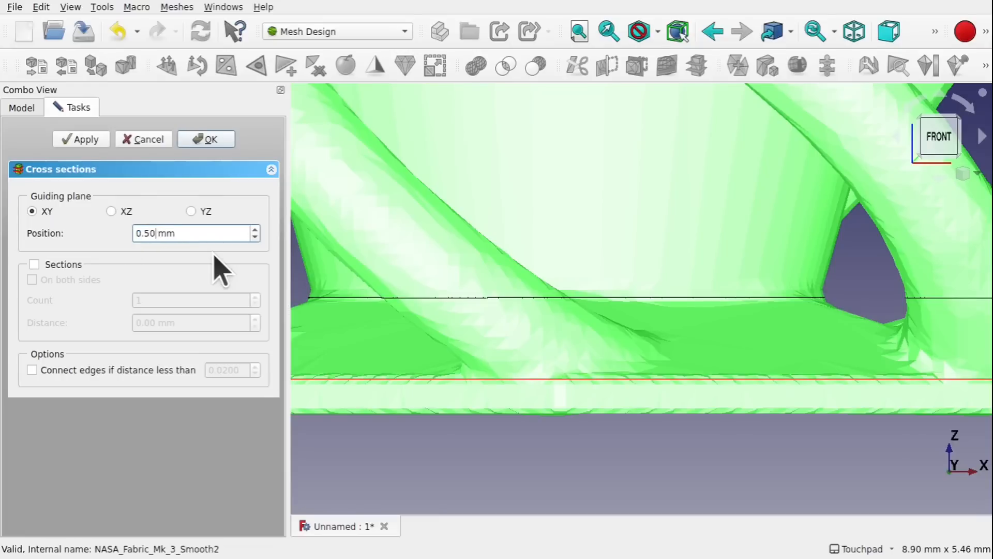
{"action": "left_click", "coordinate": [205, 139]}
{"action": "scroll", "coordinate": [542, 378], "scroll_direction": "down", "scroll_amount": 5}
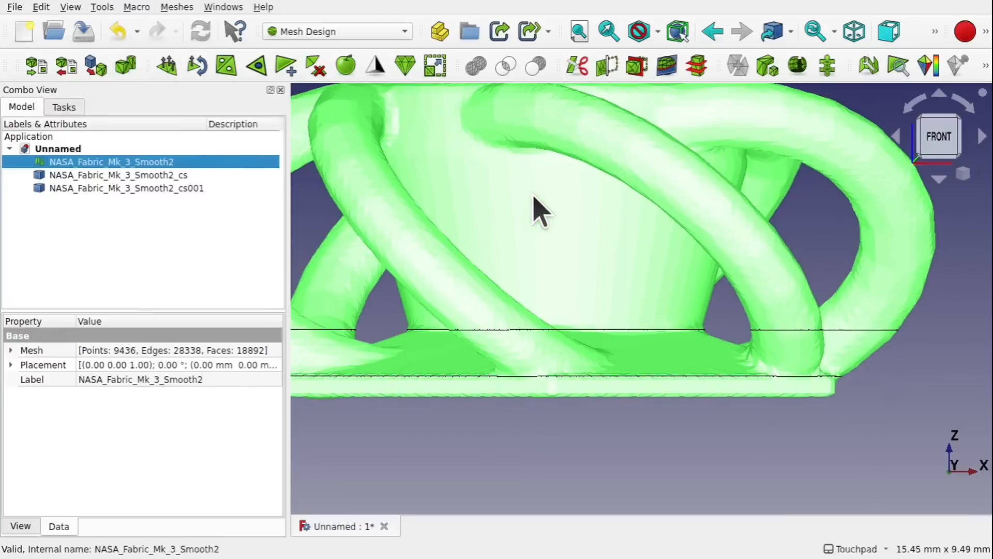
Cut a third XY cross-section of the link mesh at position 0.1 mm, near the underside of the base plate.
{"action": "left_click", "coordinate": [697, 66]}
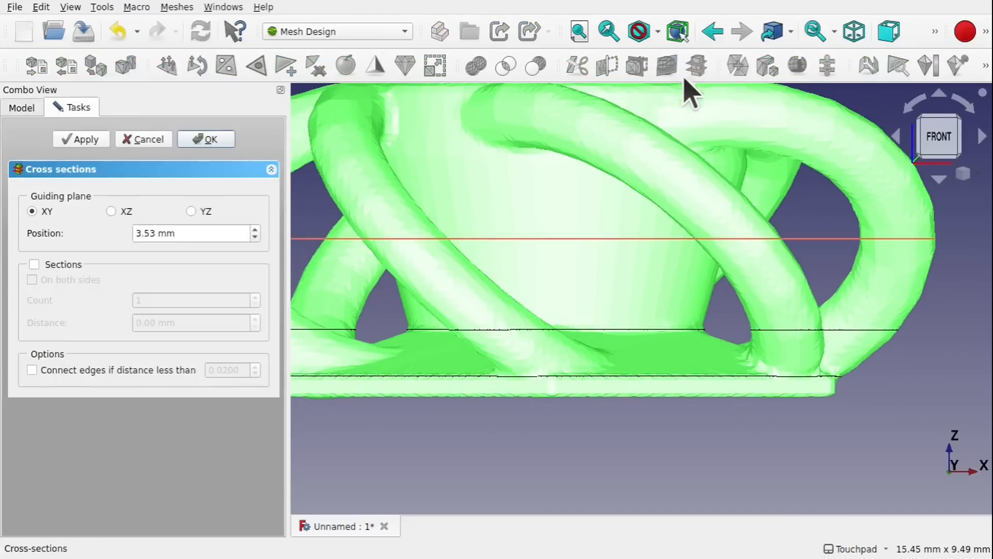
{"action": "left_click", "coordinate": [254, 237]}
{"action": "left_click", "coordinate": [255, 237]}
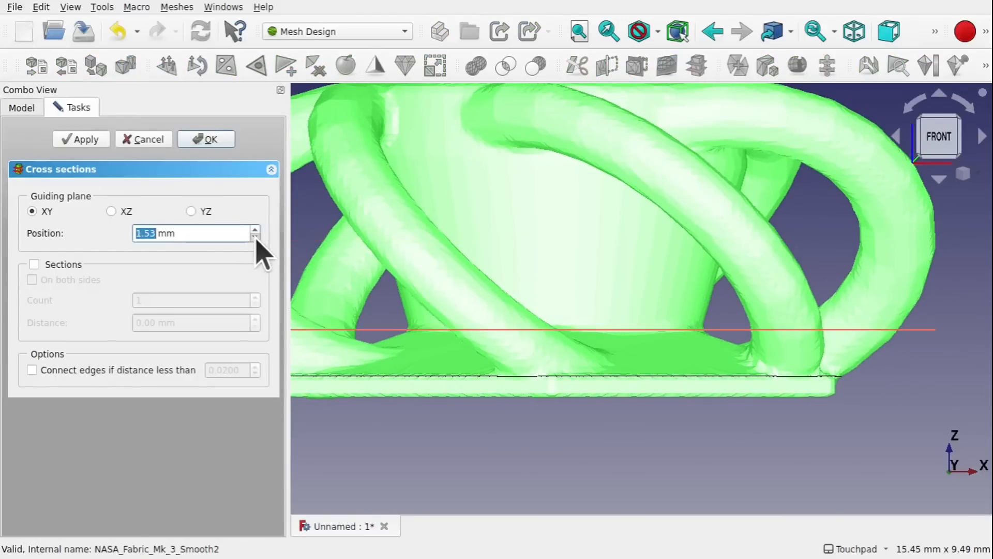
{"action": "left_click", "coordinate": [254, 238]}
{"action": "left_click", "coordinate": [255, 237]}
{"action": "key", "text": "Up"}
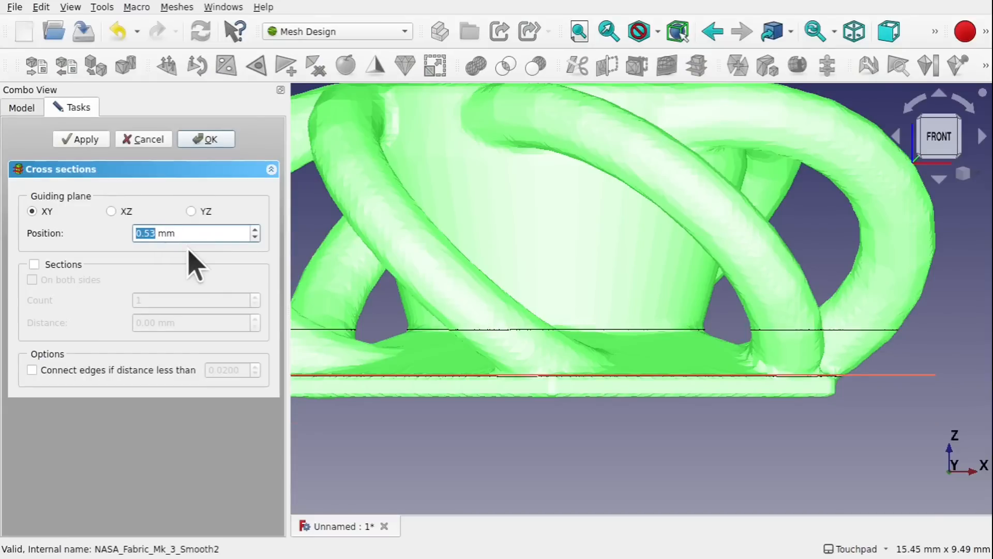
{"action": "type", "text": "0.2"}
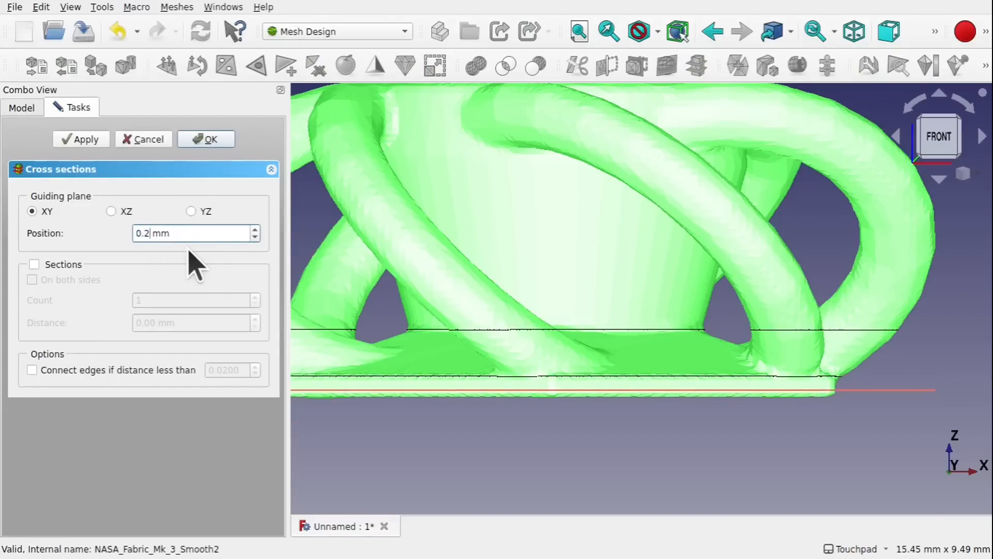
{"action": "key", "text": "BackSpace"}
{"action": "type", "text": "1"}
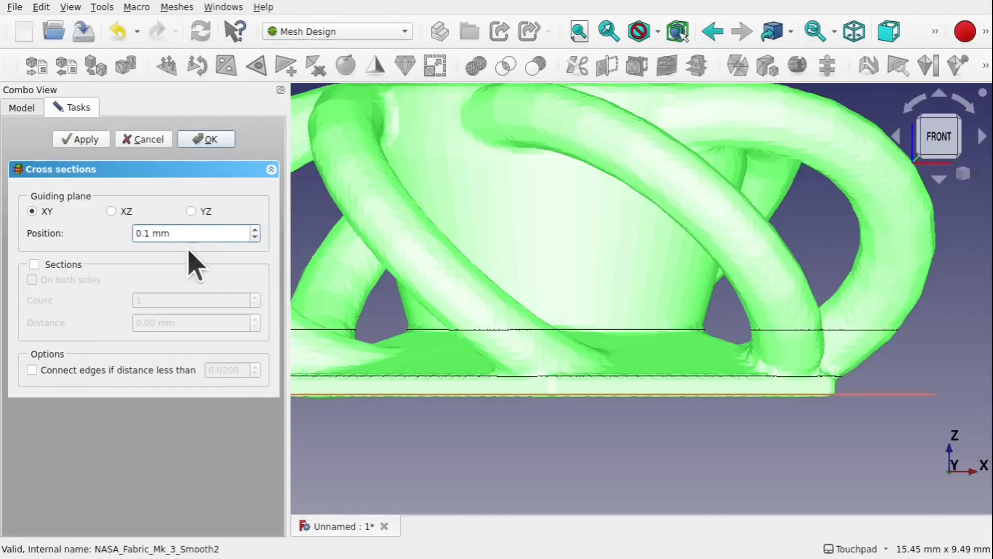
{"action": "left_click", "coordinate": [208, 141]}
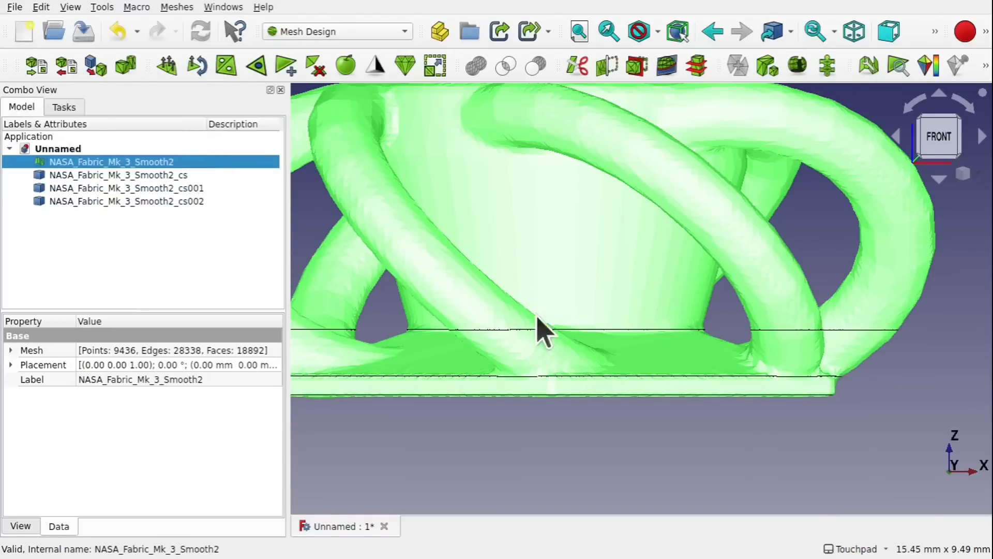
Inspect the mesh with its three cross-sections and the area where the loops join the upper rim.
{"action": "left_click_drag", "start_coordinate": [597, 317], "coordinate": [568, 406], "text": "alt"}
{"action": "scroll", "coordinate": [567, 330], "scroll_direction": "down", "scroll_amount": 2}
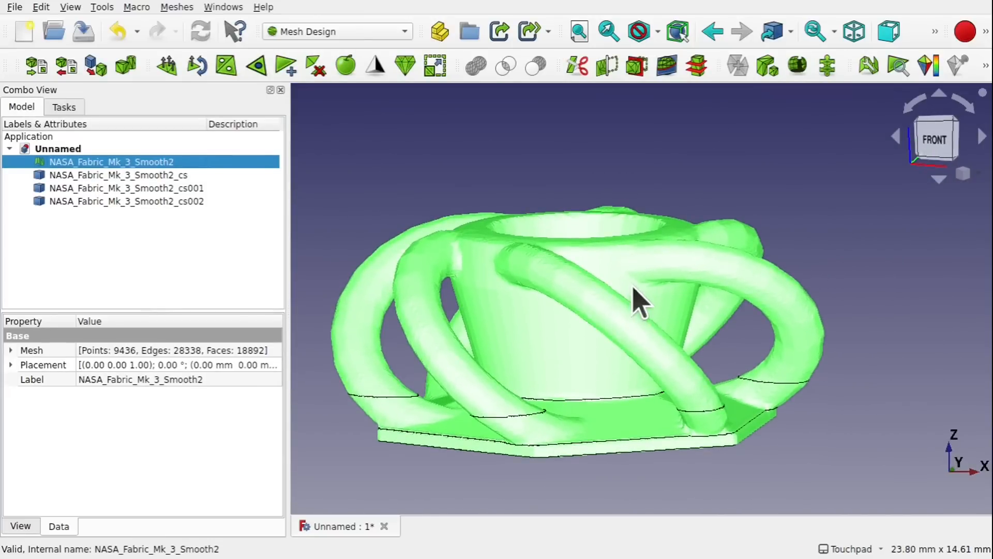
{"action": "scroll", "coordinate": [636, 299], "scroll_direction": "up", "scroll_amount": 5}
{"action": "scroll", "coordinate": [641, 294], "scroll_direction": "down", "scroll_amount": 2}
{"action": "left_click_drag", "start_coordinate": [647, 288], "coordinate": [571, 269], "text": "alt"}
{"action": "left_click_drag", "start_coordinate": [632, 264], "coordinate": [578, 271], "text": "alt"}
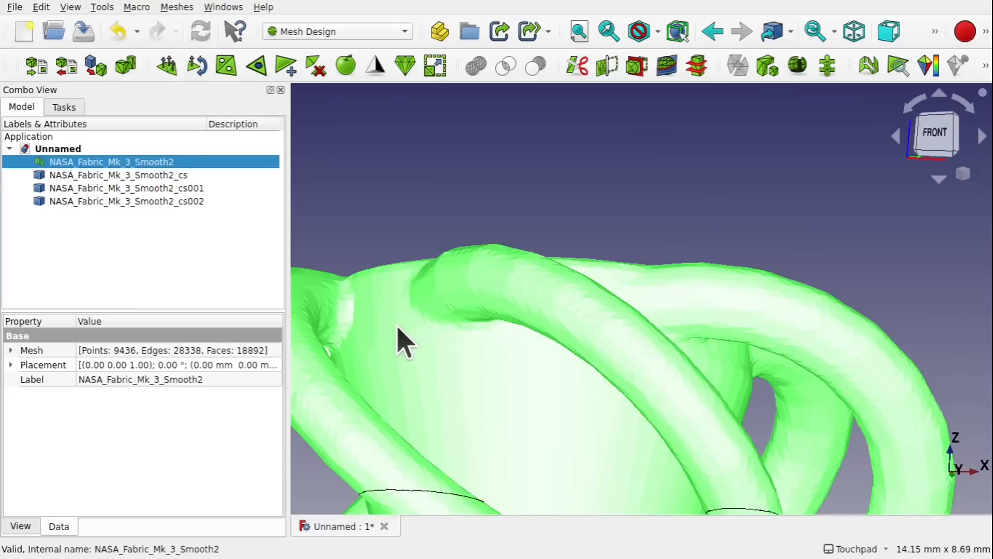
Cut a fourth XY cross-section of the link mesh at position 5.8 mm, where the loops join the upper rim.
{"action": "left_click", "coordinate": [697, 66]}
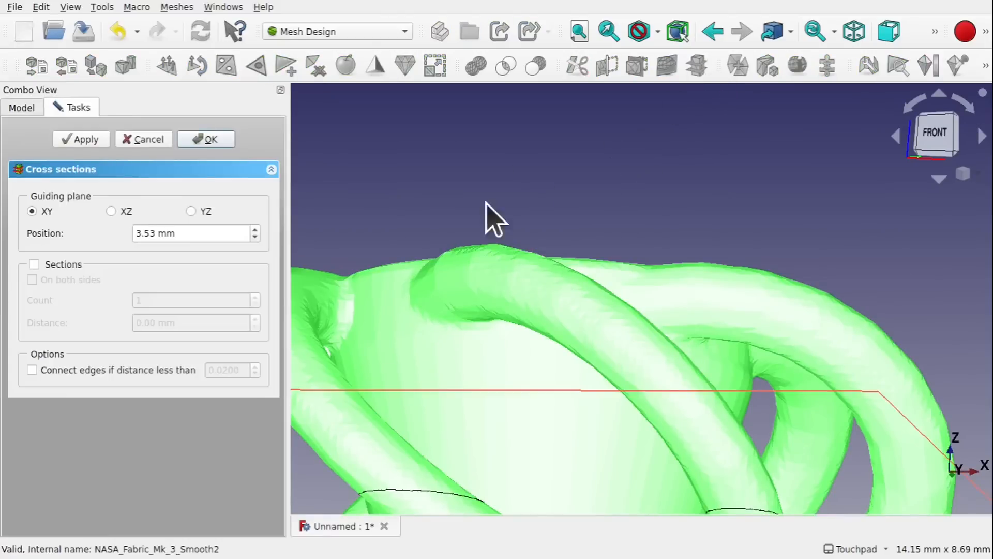
{"action": "left_click", "coordinate": [255, 229]}
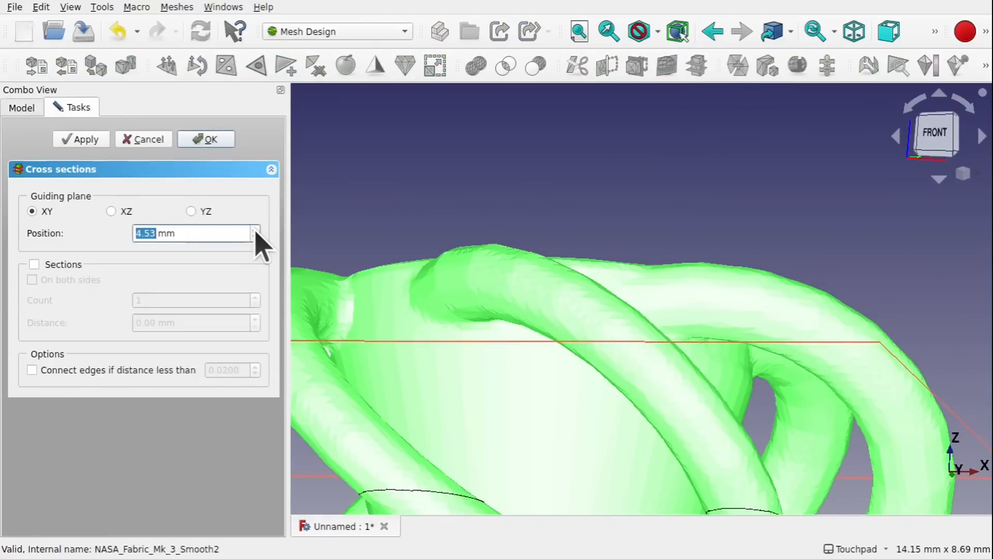
{"action": "left_click_drag", "start_coordinate": [449, 245], "coordinate": [460, 278], "text": "alt"}
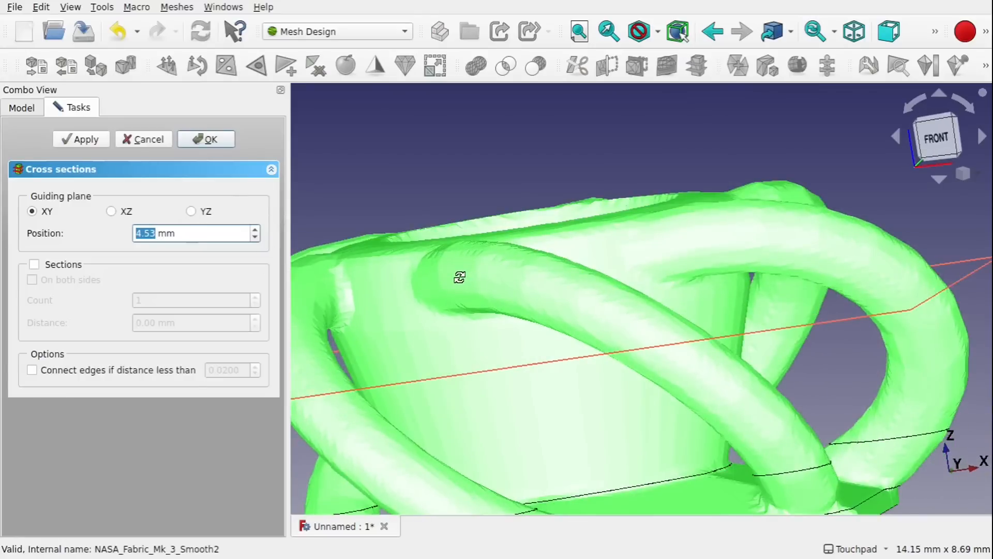
{"action": "left_click", "coordinate": [934, 140]}
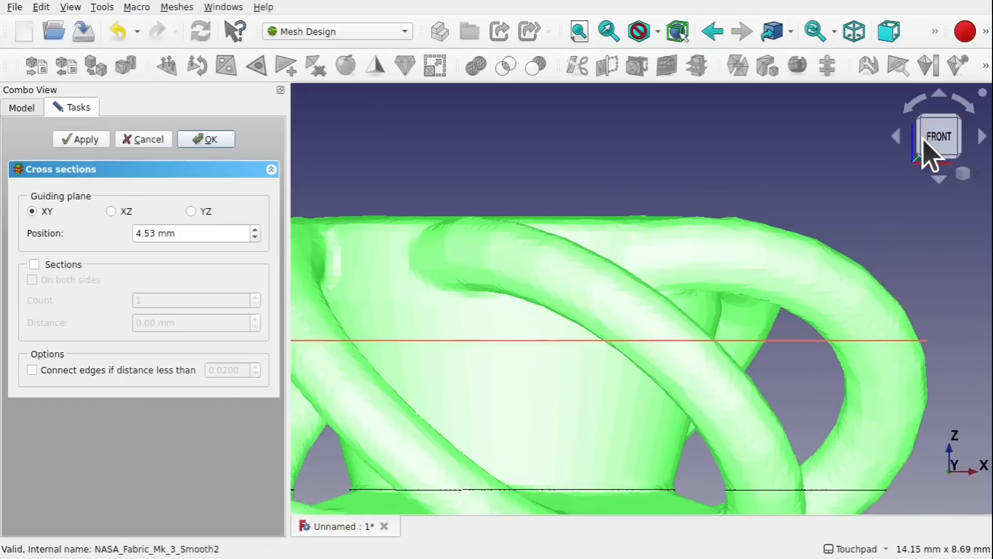
{"action": "left_click", "coordinate": [255, 229]}
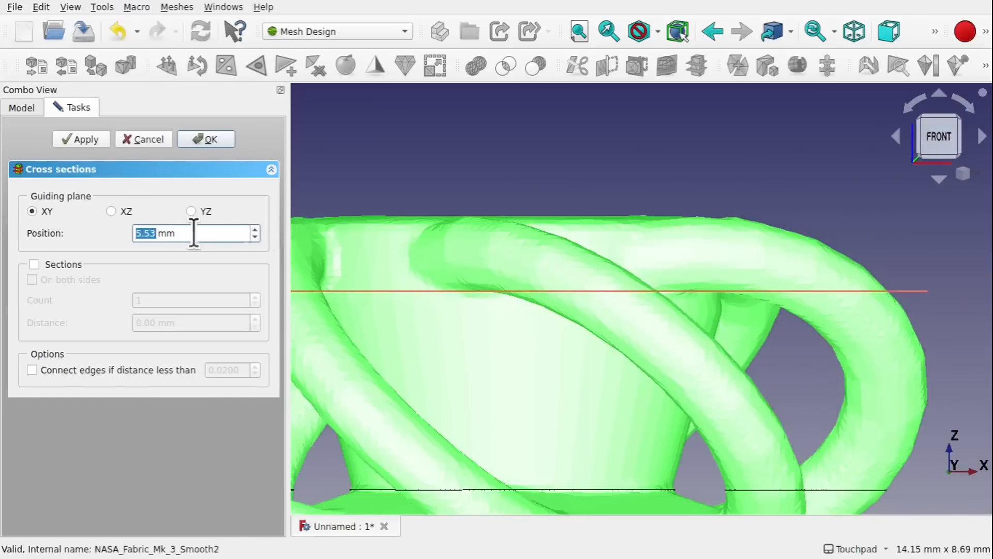
{"action": "key", "text": "BackSpace"}
{"action": "key", "text": "BackSpace"}
{"action": "key", "text": "BackSpace"}
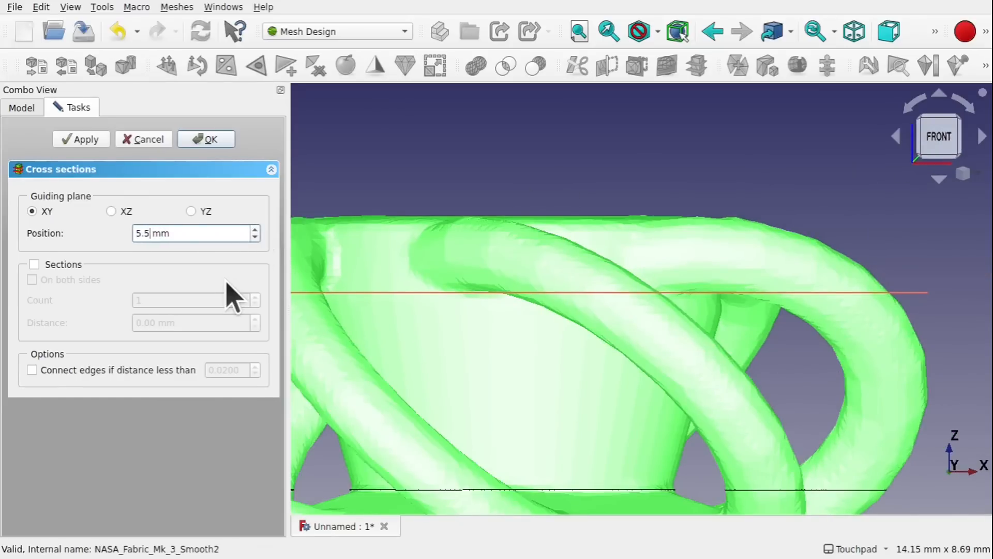
{"action": "type", "text": "6"}
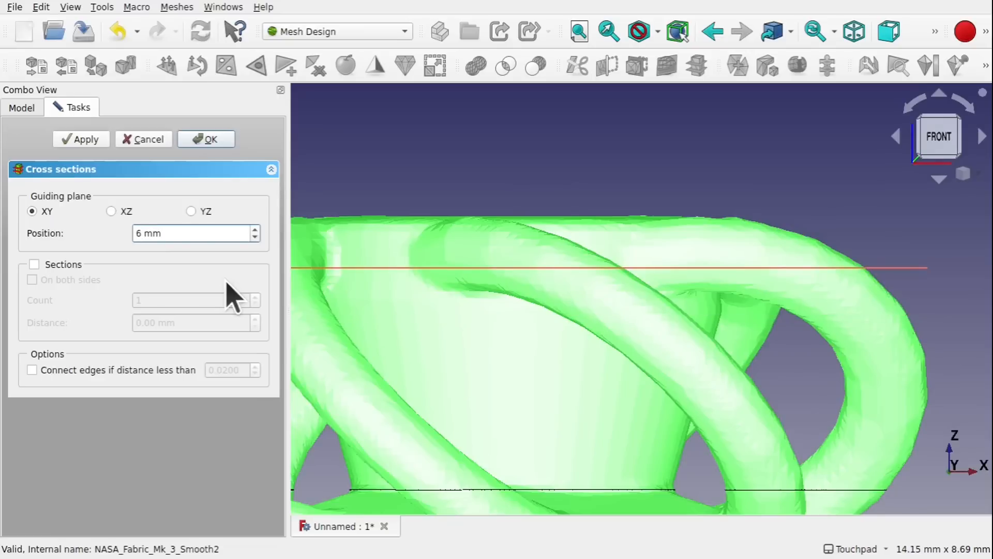
{"action": "type", "text": "5."}
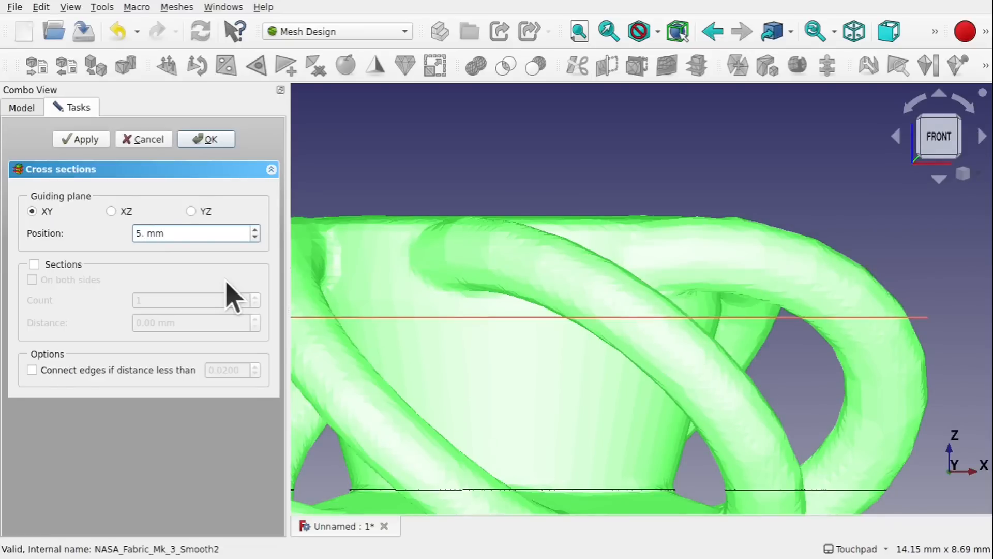
{"action": "type", "text": "8"}
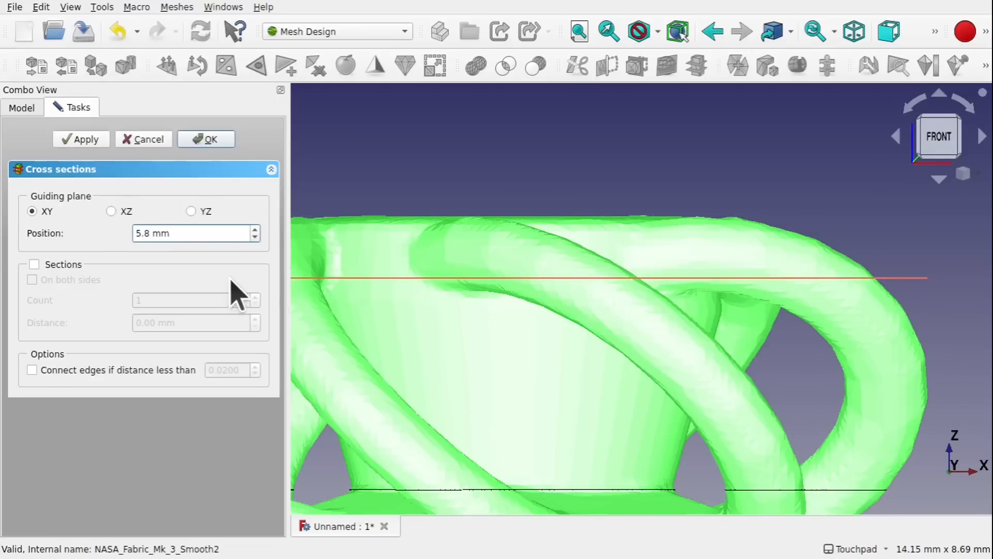
{"action": "left_click", "coordinate": [205, 140]}
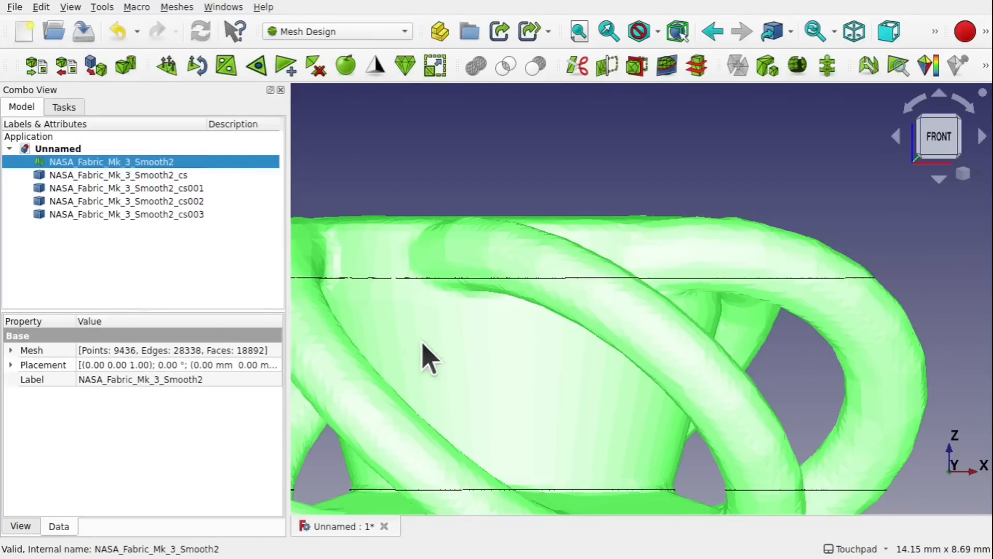
Cut another XY cross-section of the link mesh at position 7 mm, level with the top of the rim.
{"action": "left_click", "coordinate": [697, 65]}
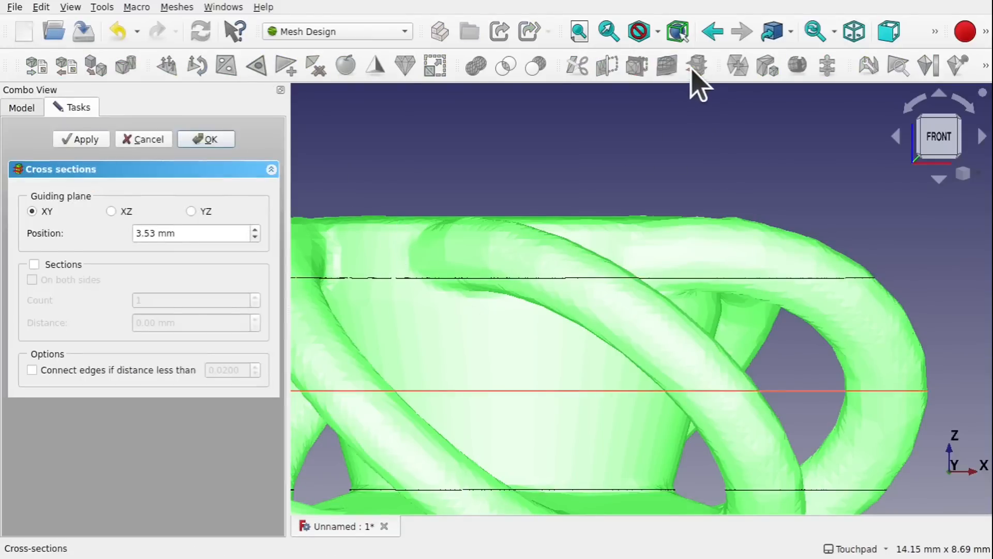
{"action": "left_click", "coordinate": [255, 229]}
{"action": "left_click", "coordinate": [255, 230]}
{"action": "left_click", "coordinate": [254, 229]}
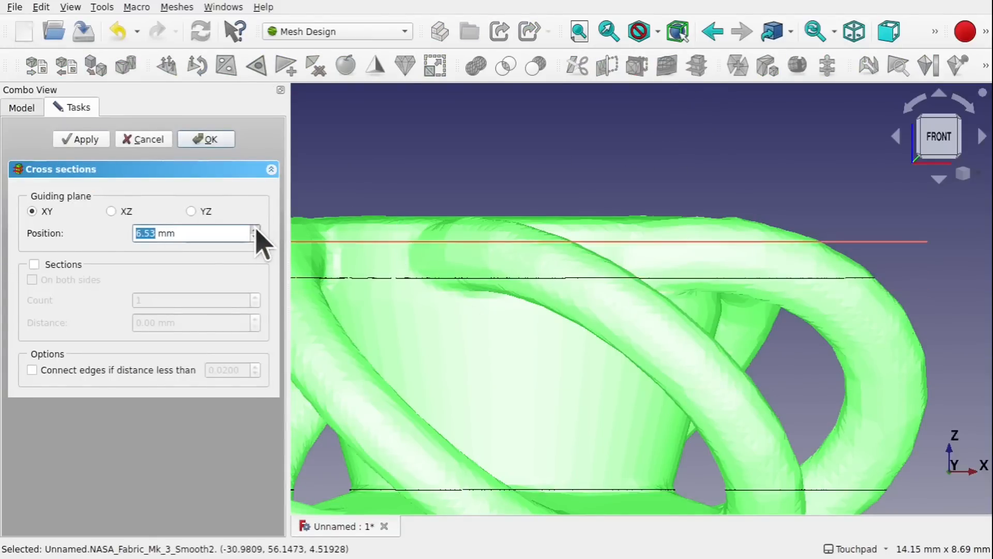
{"action": "left_click", "coordinate": [254, 229]}
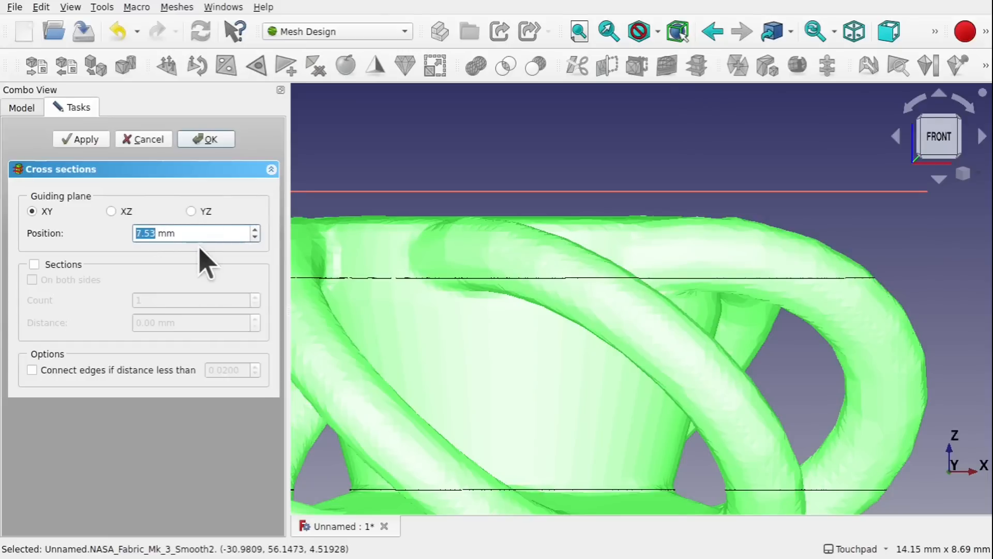
{"action": "type", "text": "7"}
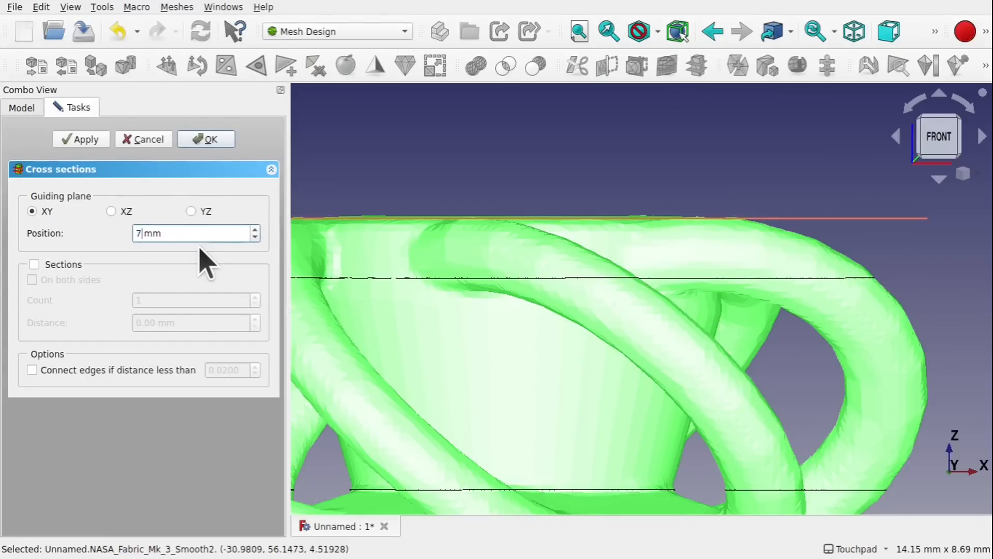
{"action": "left_click", "coordinate": [210, 139]}
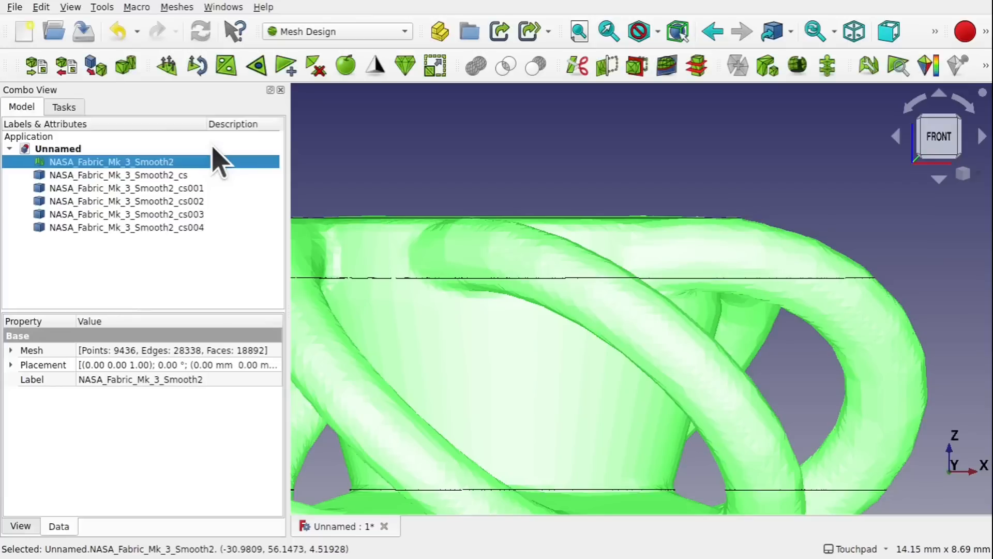
Inspect the section curves around the rim and delete the cross-section cut at 7 mm.
{"action": "left_click_drag", "start_coordinate": [594, 214], "coordinate": [536, 274], "text": "shift"}
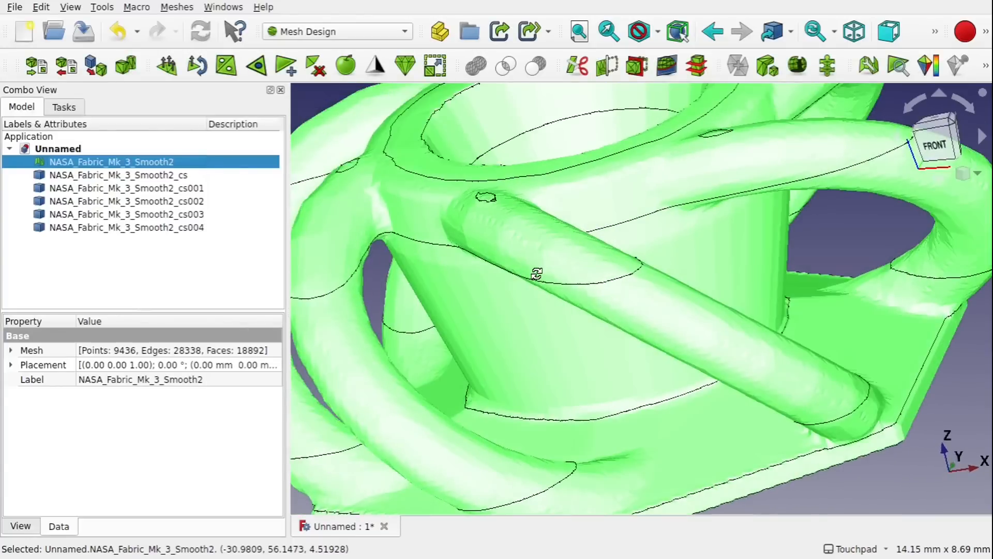
{"action": "scroll", "coordinate": [536, 275], "scroll_direction": "down", "scroll_amount": 3}
{"action": "scroll", "coordinate": [537, 290], "scroll_direction": "up", "scroll_amount": 1}
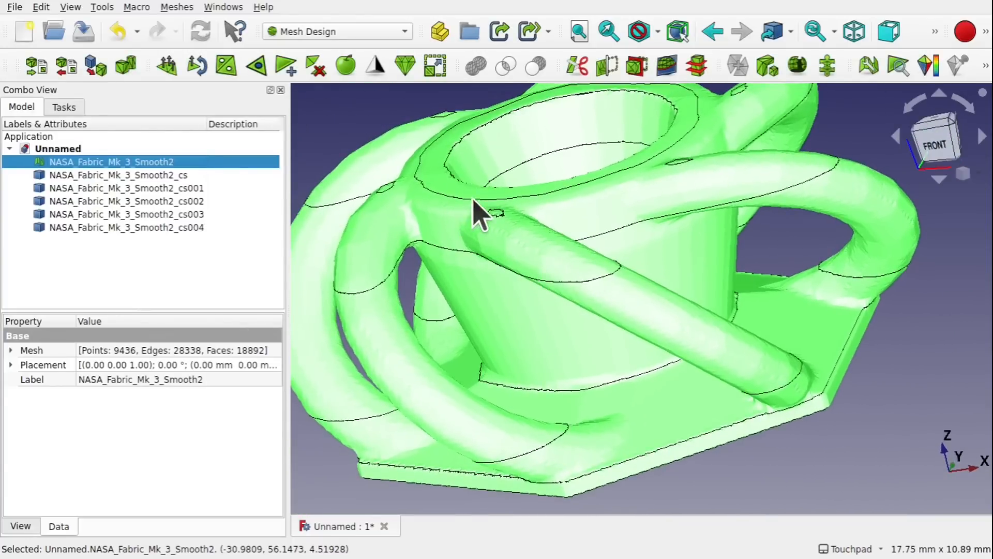
{"action": "left_click", "coordinate": [156, 228]}
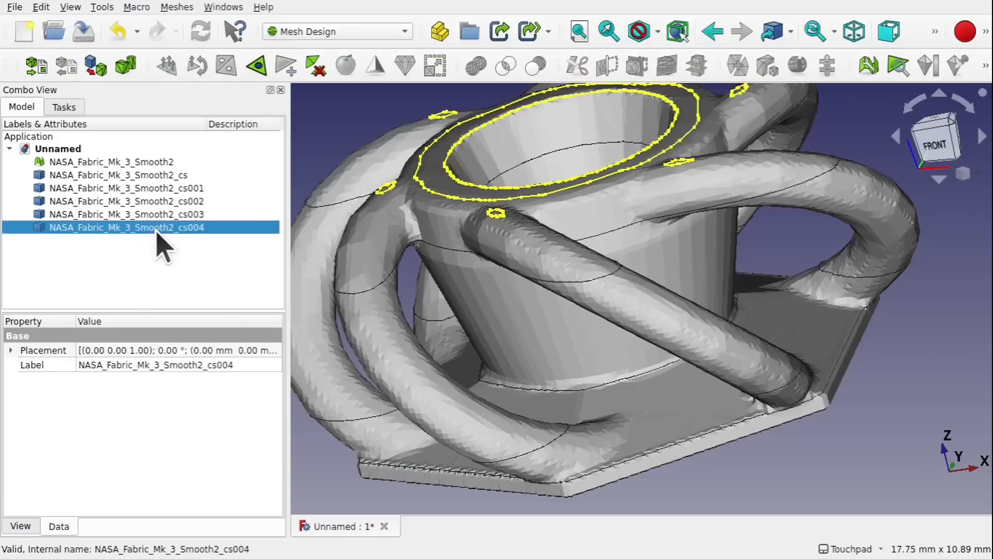
{"action": "key", "text": "Delete"}
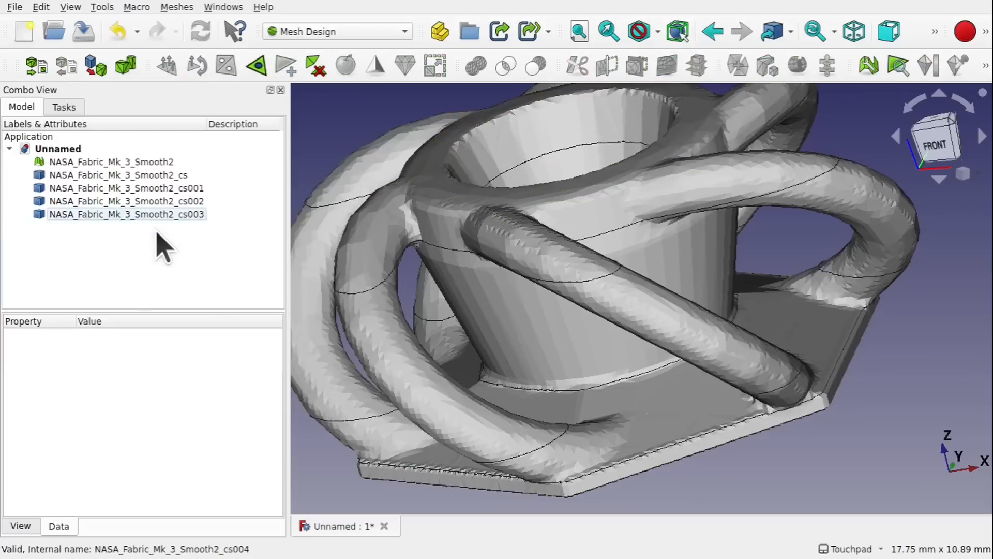
Cut an XY cross-section of the link mesh at position 6.8 mm, just below the top of the rim.
{"action": "left_click", "coordinate": [576, 135]}
{"action": "left_click", "coordinate": [698, 67]}
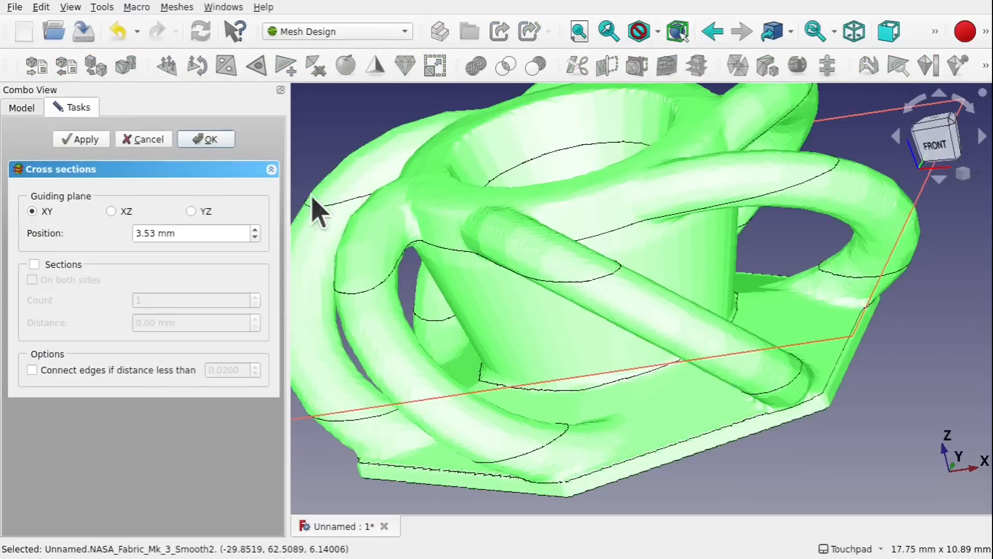
{"action": "left_click_drag", "start_coordinate": [157, 233], "coordinate": [102, 232]}
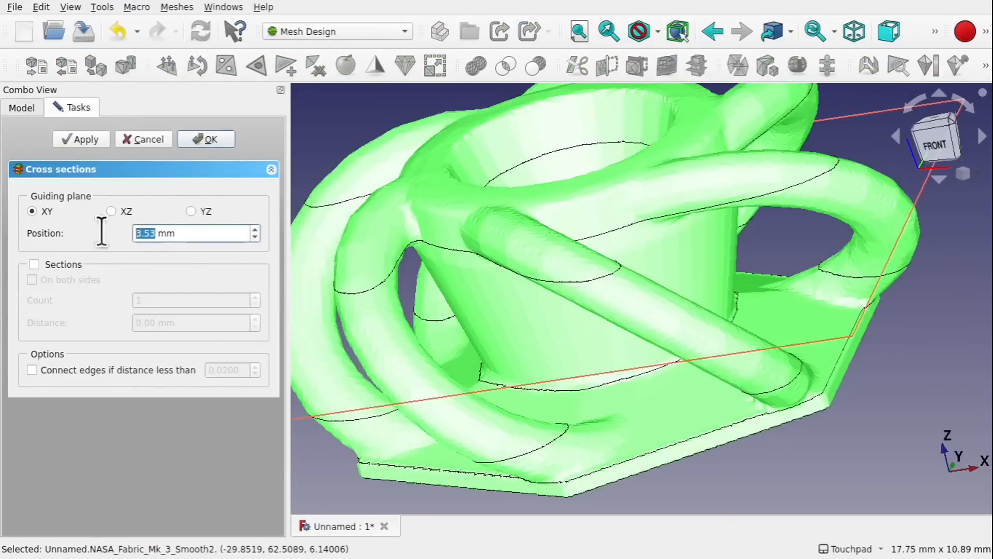
{"action": "type", "text": "7"}
{"action": "left_click", "coordinate": [947, 146]}
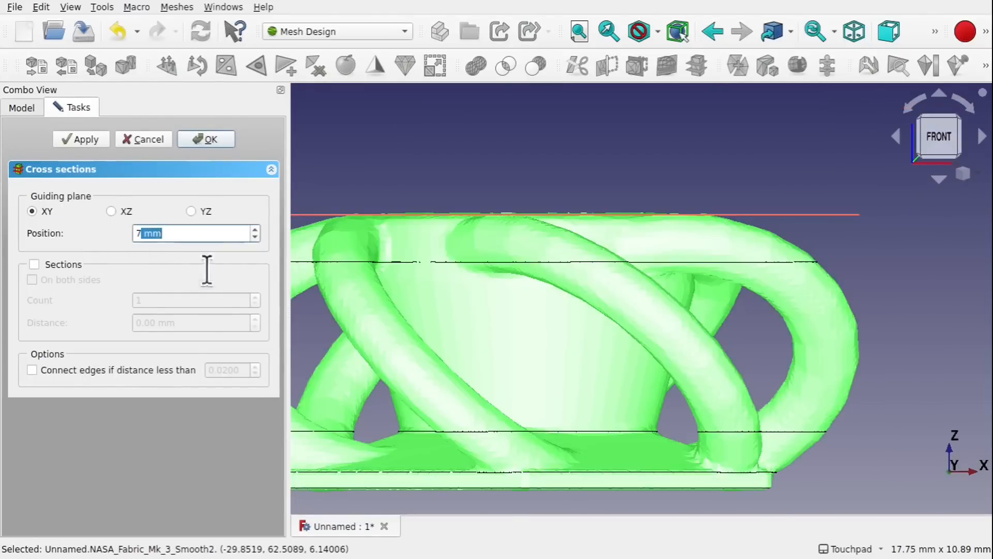
{"action": "key", "text": "BackSpace"}
{"action": "type", "text": "6"}
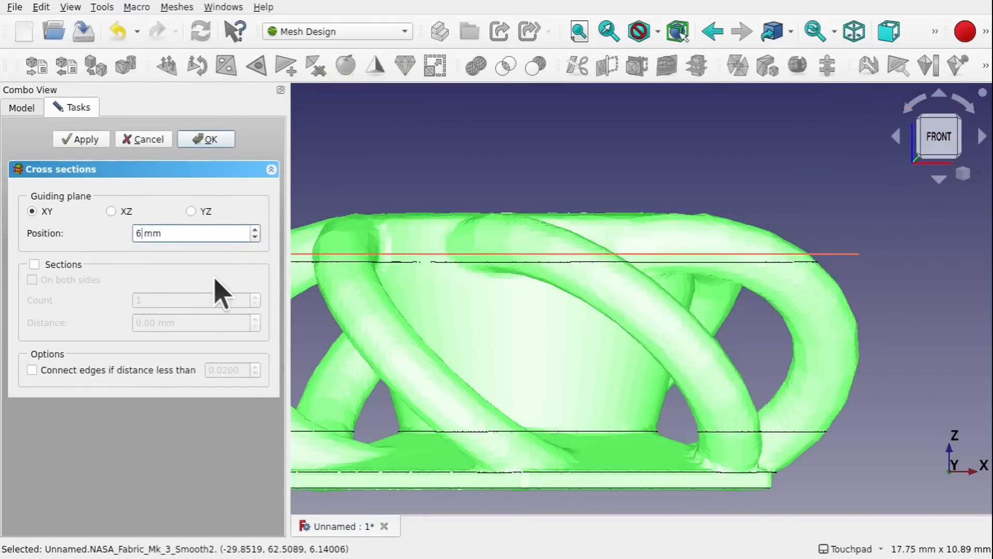
{"action": "type", "text": "."}
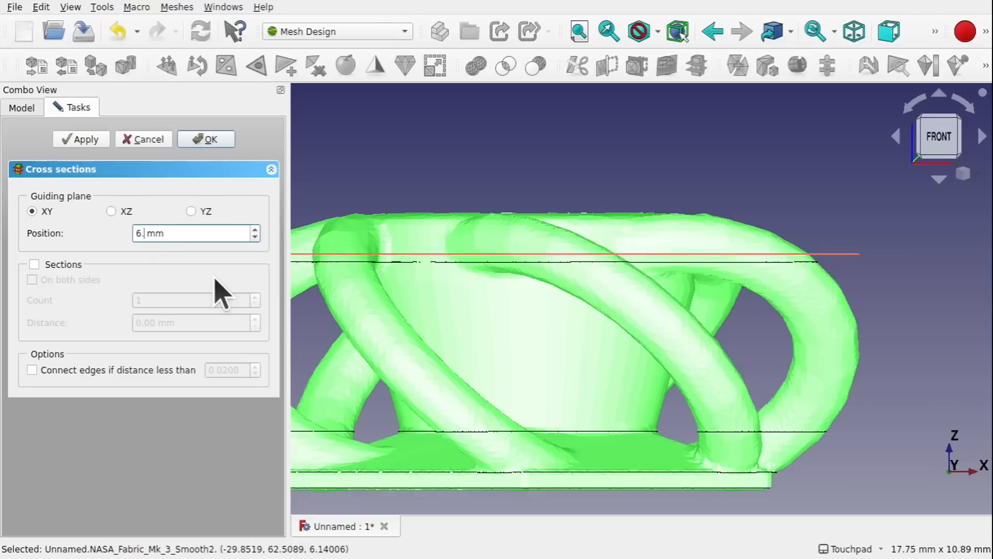
{"action": "type", "text": "8"}
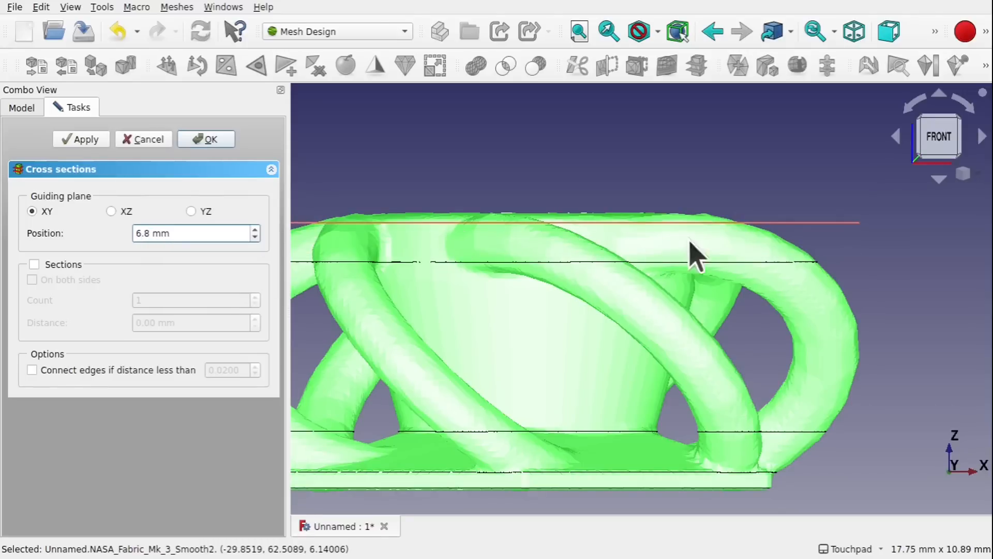
{"action": "left_click_drag", "start_coordinate": [689, 239], "coordinate": [462, 363], "text": "shift"}
{"action": "left_click", "coordinate": [206, 139]}
{"action": "left_click_drag", "start_coordinate": [523, 341], "coordinate": [590, 300], "text": "shift"}
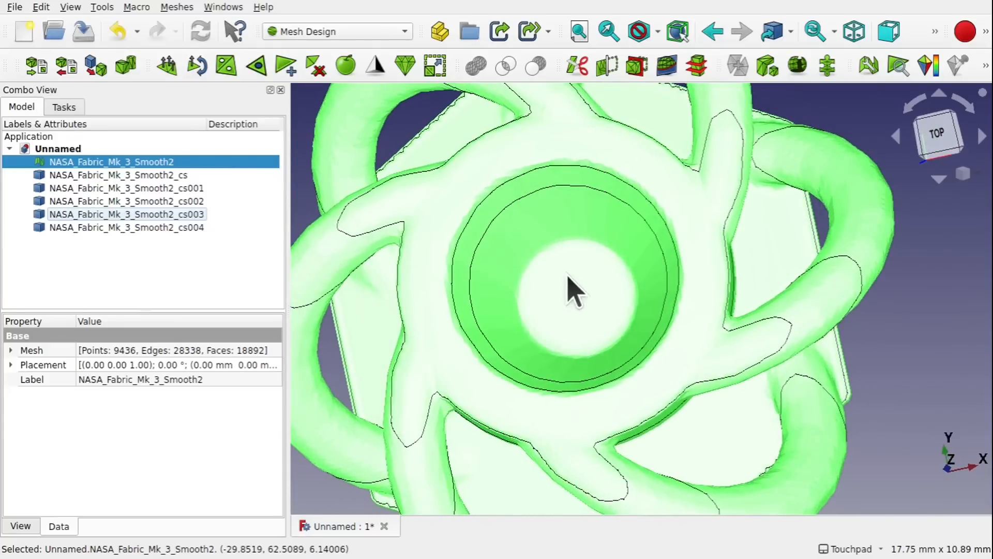
Cut an XY cross-section of the link mesh at position 2.53 mm, through the lower part of the loops and cone.
{"action": "left_click", "coordinate": [696, 66]}
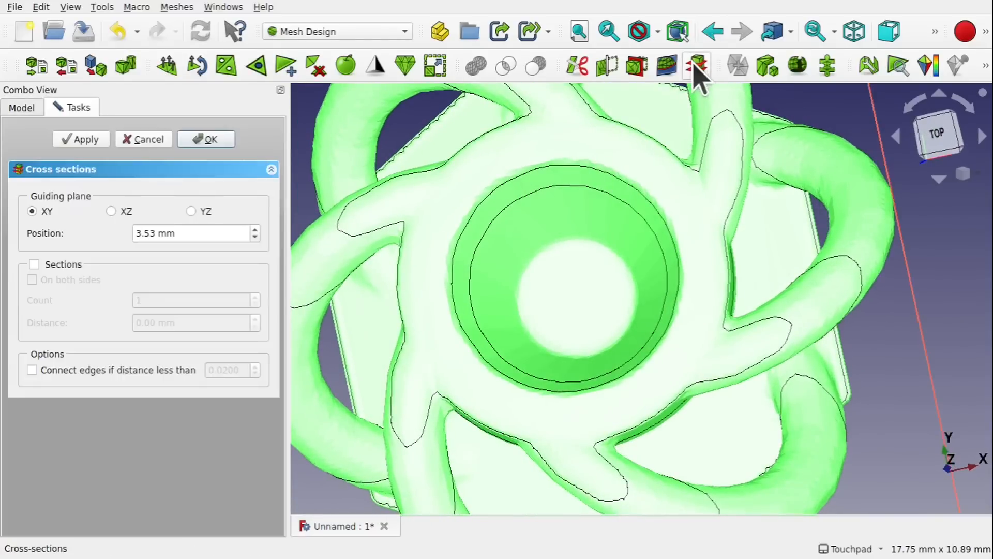
{"action": "left_click_drag", "start_coordinate": [639, 220], "coordinate": [623, 139], "text": "shift"}
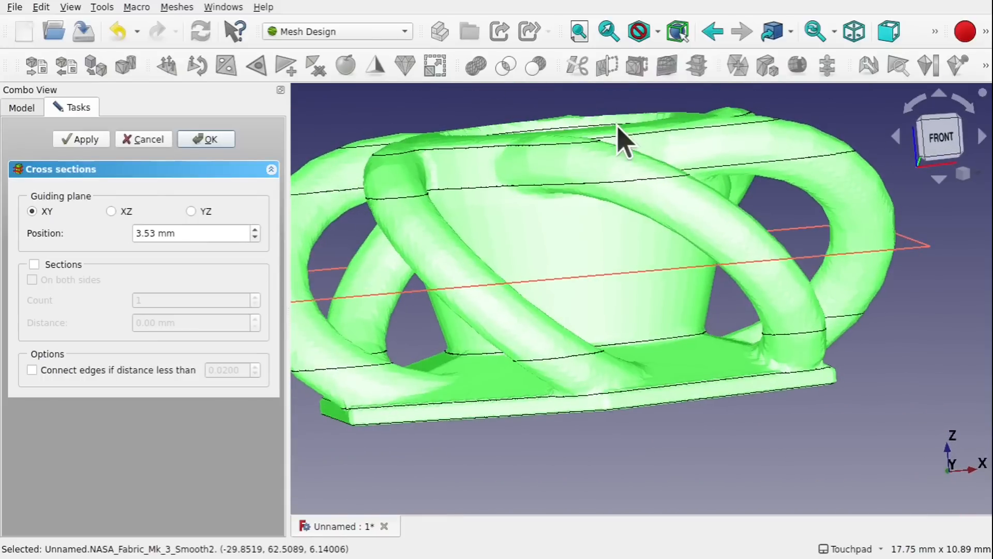
{"action": "left_click", "coordinate": [255, 237]}
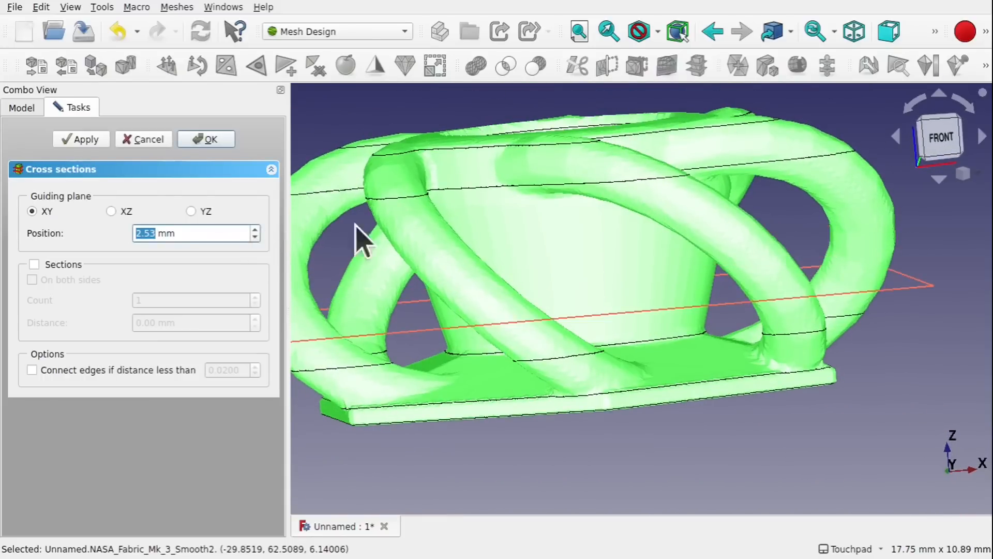
{"action": "left_click_drag", "start_coordinate": [355, 233], "coordinate": [632, 344], "text": "shift"}
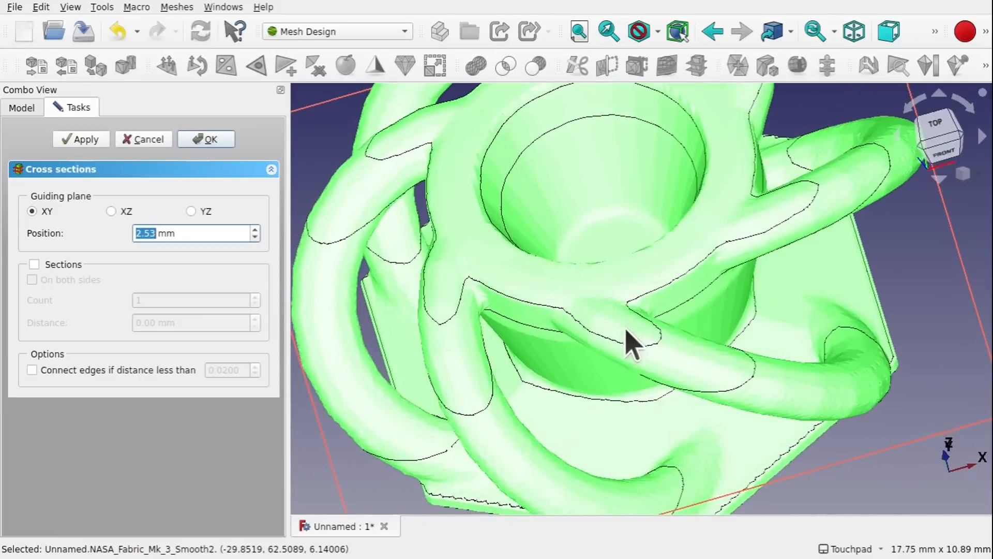
{"action": "scroll", "coordinate": [627, 341], "scroll_direction": "down", "scroll_amount": 3}
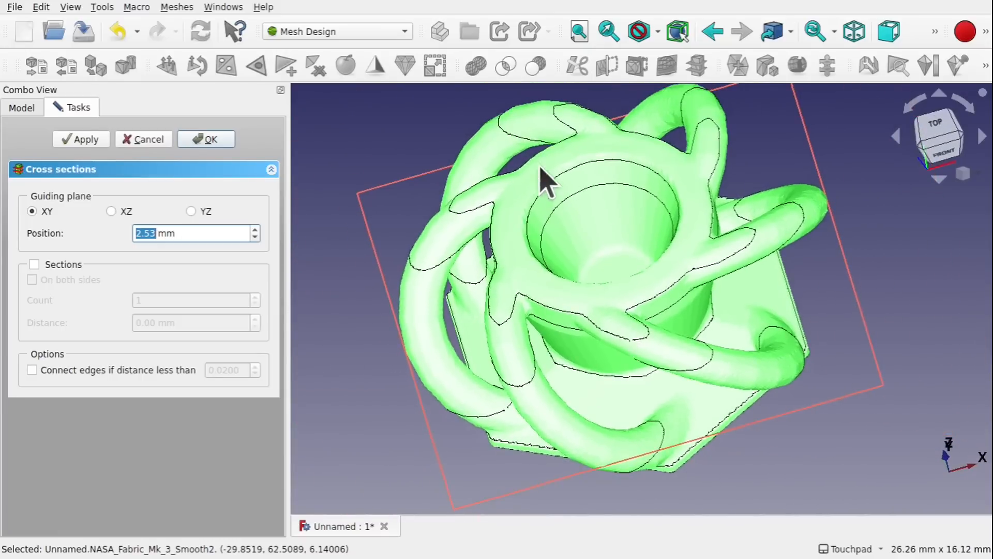
{"action": "left_click_drag", "start_coordinate": [625, 272], "coordinate": [676, 304], "text": "alt"}
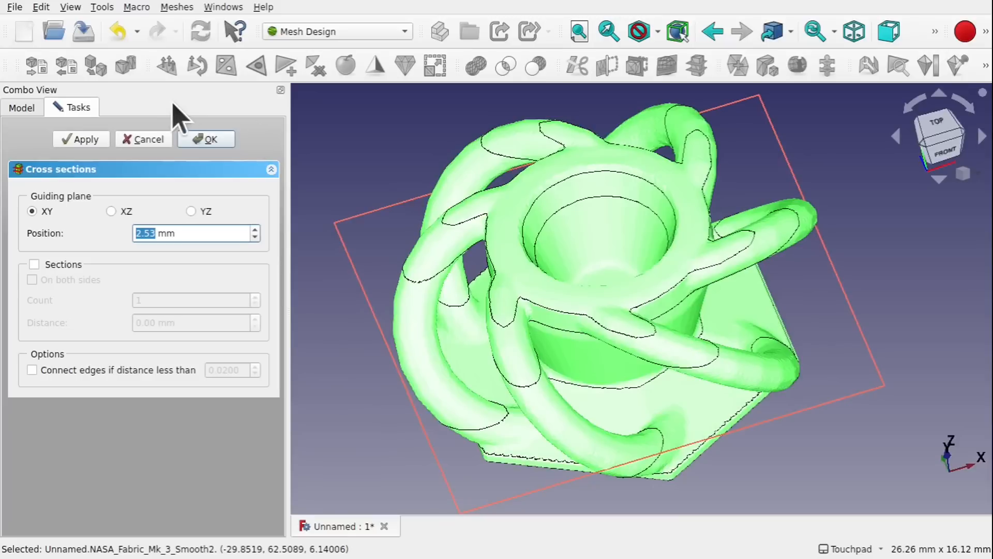
{"action": "left_click", "coordinate": [216, 139]}
{"action": "left_click_drag", "start_coordinate": [399, 166], "coordinate": [722, 304], "text": "alt"}
{"action": "left_click_drag", "start_coordinate": [688, 333], "coordinate": [663, 291], "text": "alt"}
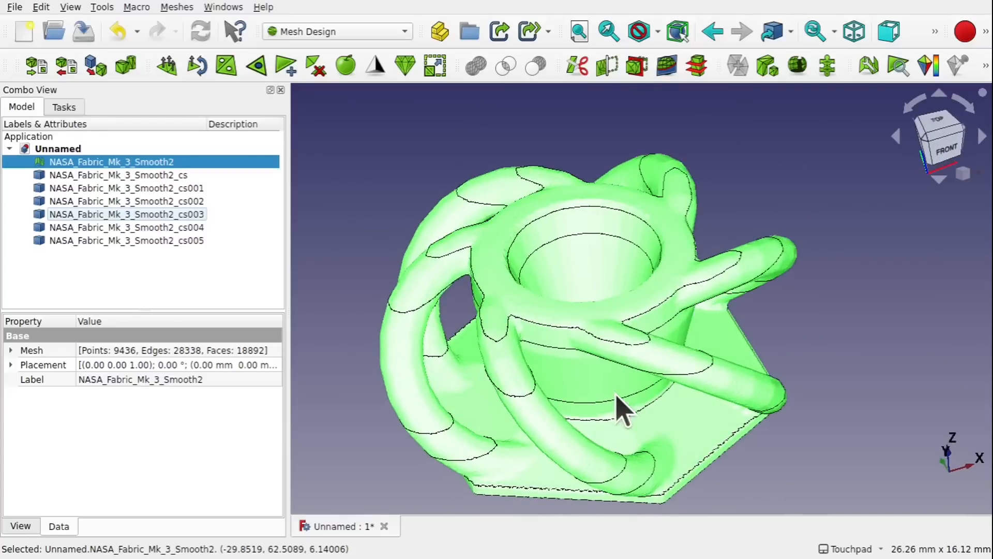
Delete the 2.53 mm cross-section through the lower part of the loops.
{"action": "left_click", "coordinate": [145, 242]}
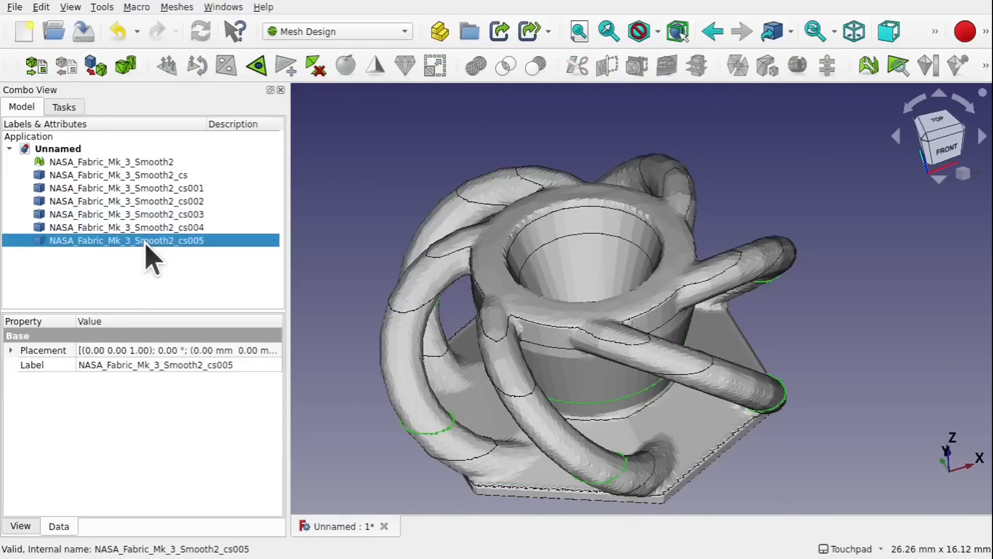
{"action": "key", "text": "Delete"}
{"action": "left_click_drag", "start_coordinate": [732, 264], "coordinate": [722, 312], "text": "alt"}
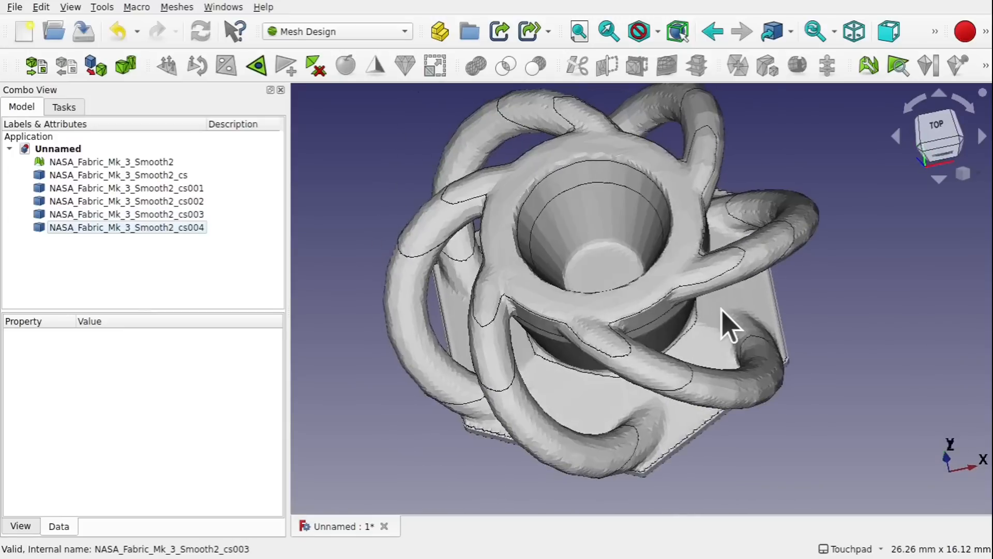
Switch to the Part workbench and create a plane primitive with length 20 mm and width 20 mm.
{"action": "left_click", "coordinate": [70, 7]}
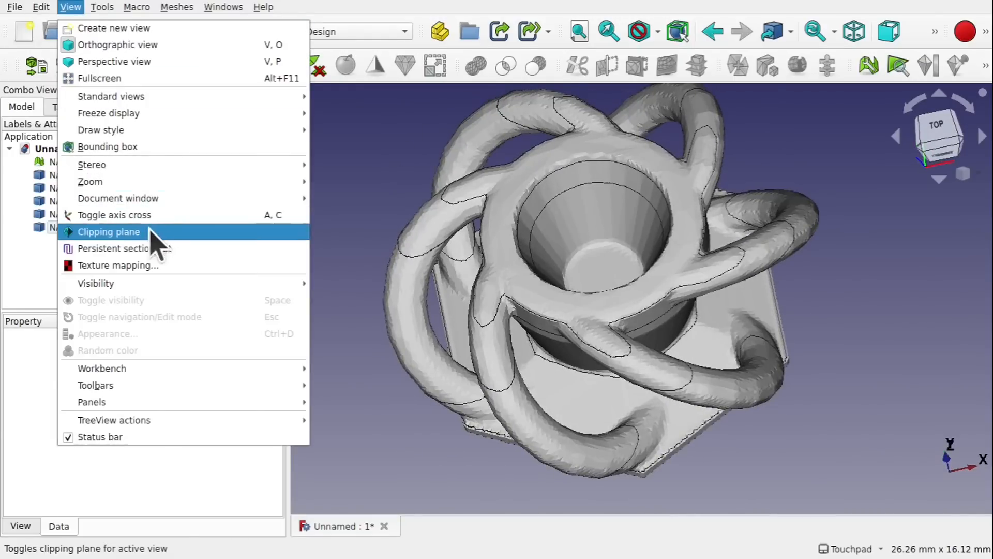
{"action": "left_click", "coordinate": [427, 149]}
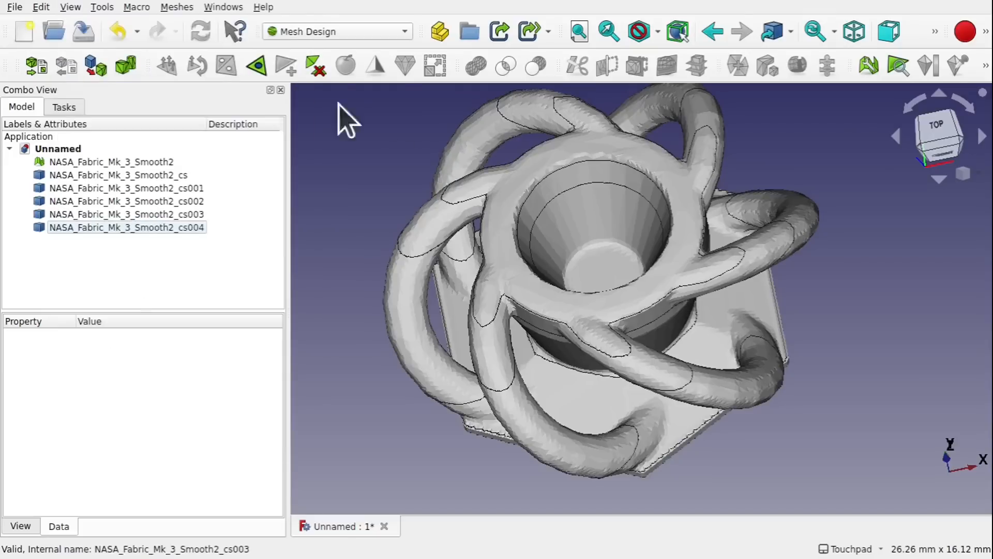
{"action": "left_click", "coordinate": [344, 32]}
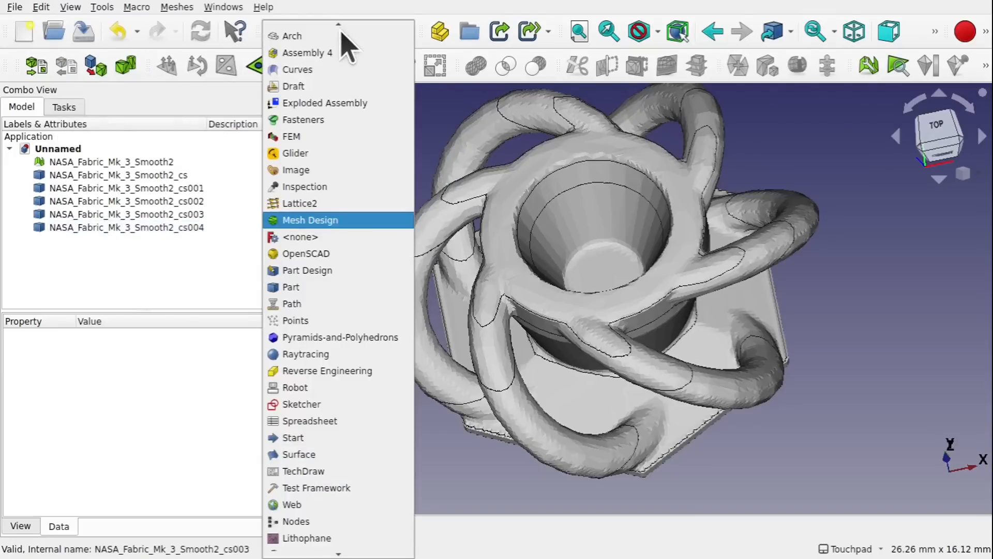
{"action": "left_click", "coordinate": [331, 287]}
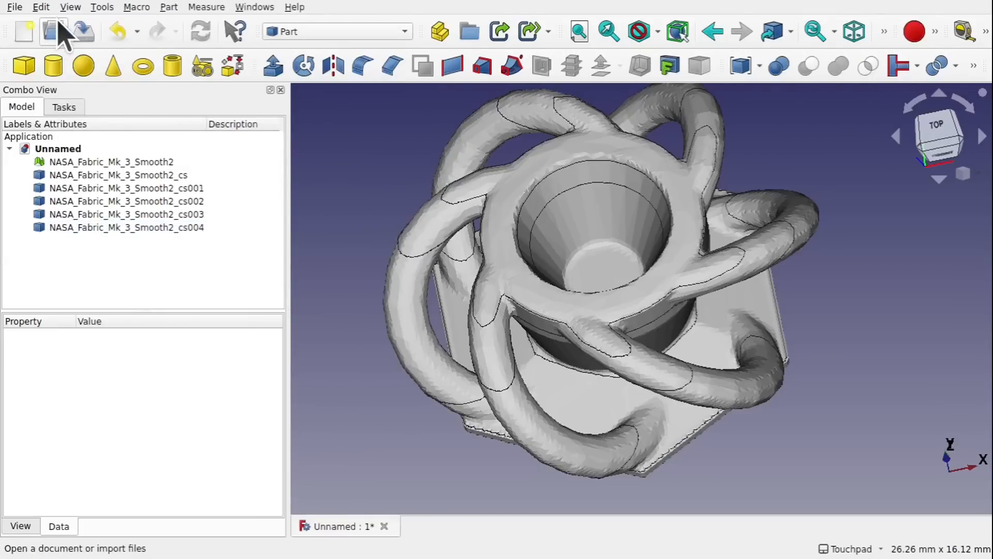
{"action": "left_click", "coordinate": [169, 7]}
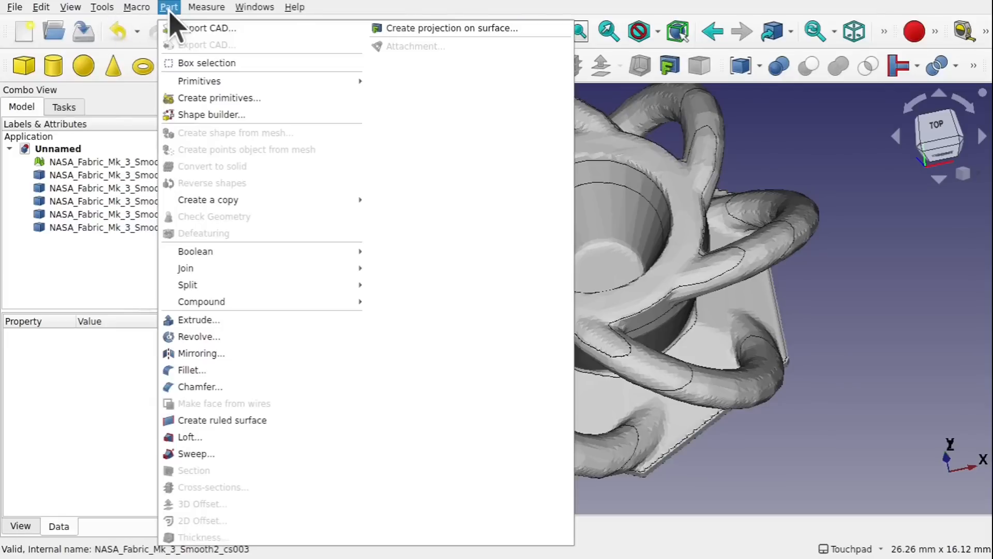
{"action": "left_click", "coordinate": [253, 99]}
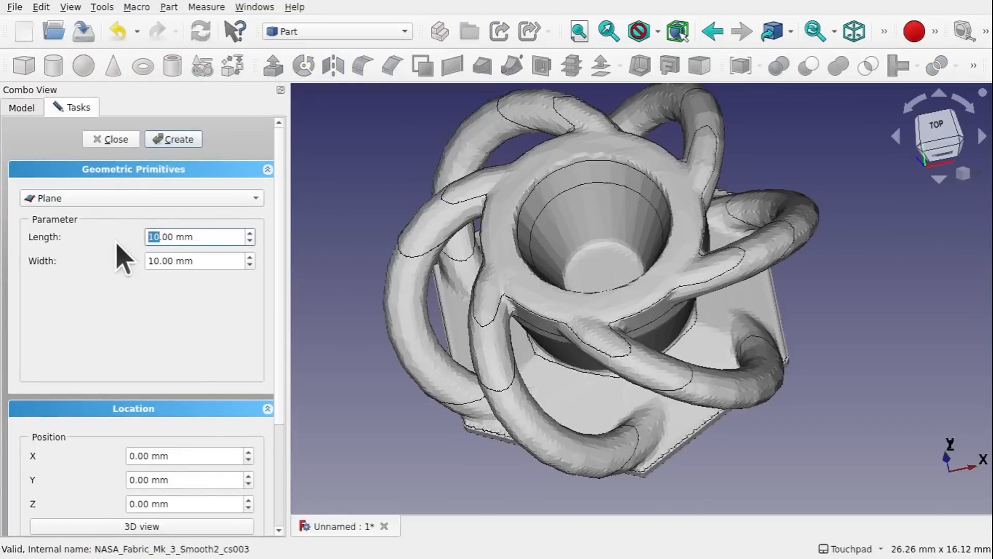
{"action": "left_click", "coordinate": [157, 265]}
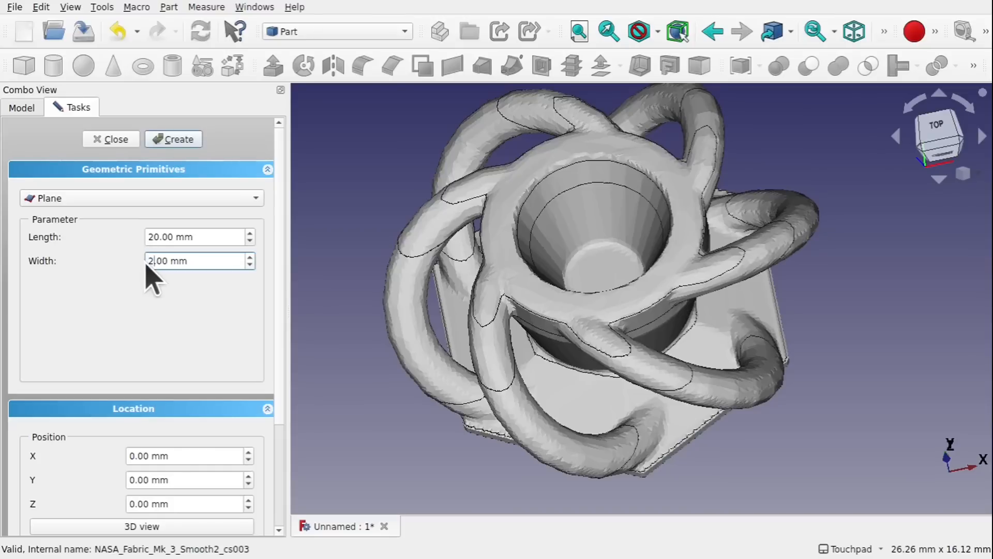
{"action": "key", "text": "Return"}
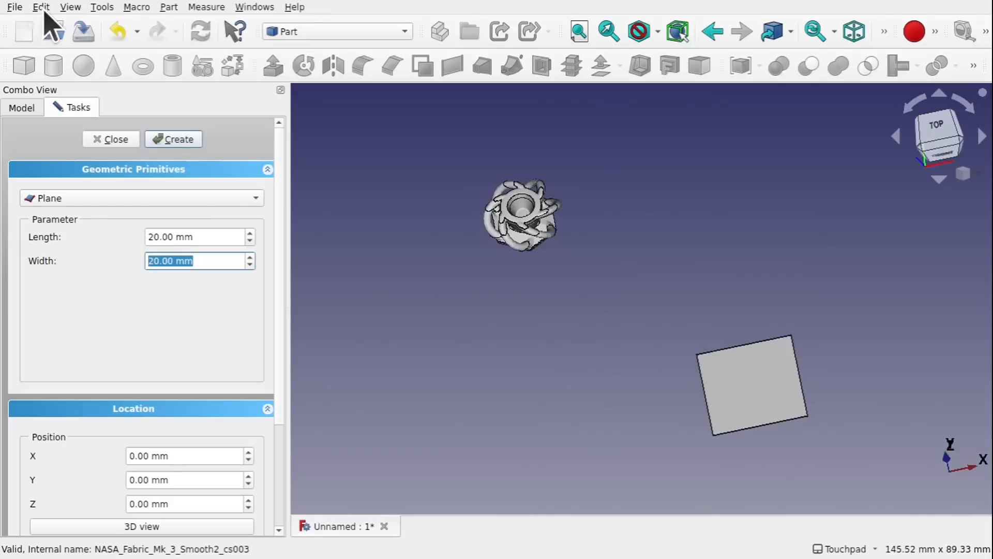
Finish creating primitives and show the axis cross at the document origin.
{"action": "left_click", "coordinate": [71, 8]}
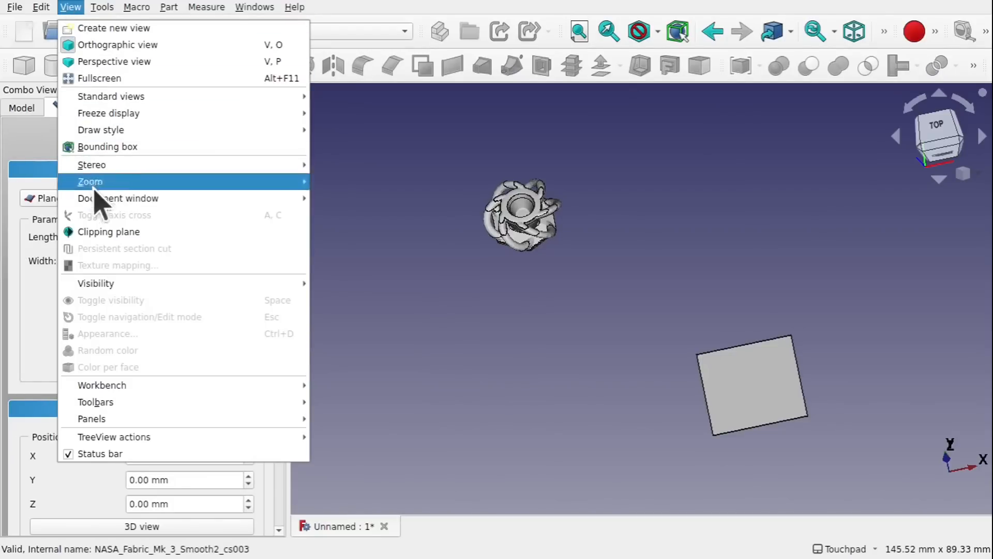
{"action": "left_click", "coordinate": [351, 244]}
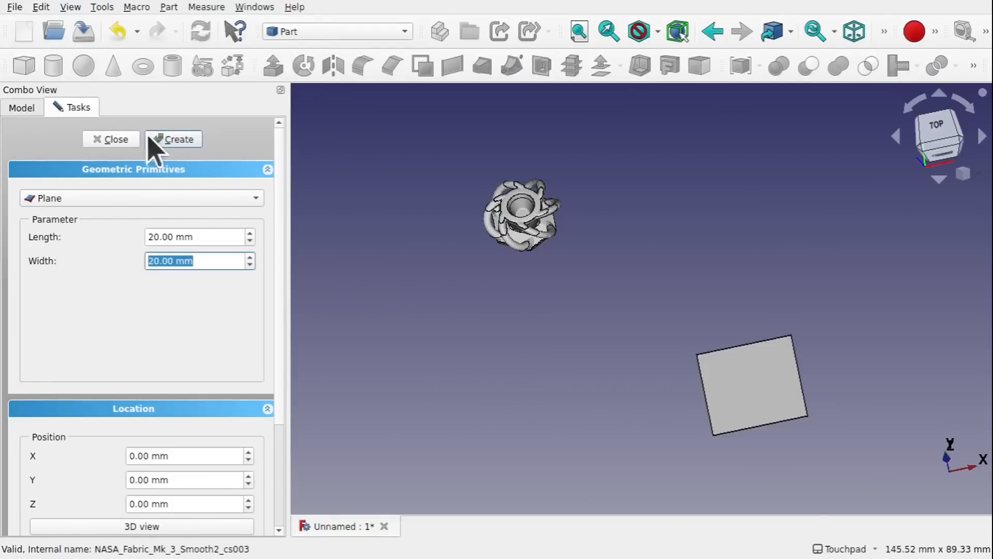
{"action": "left_click", "coordinate": [109, 139]}
{"action": "left_click", "coordinate": [71, 8]}
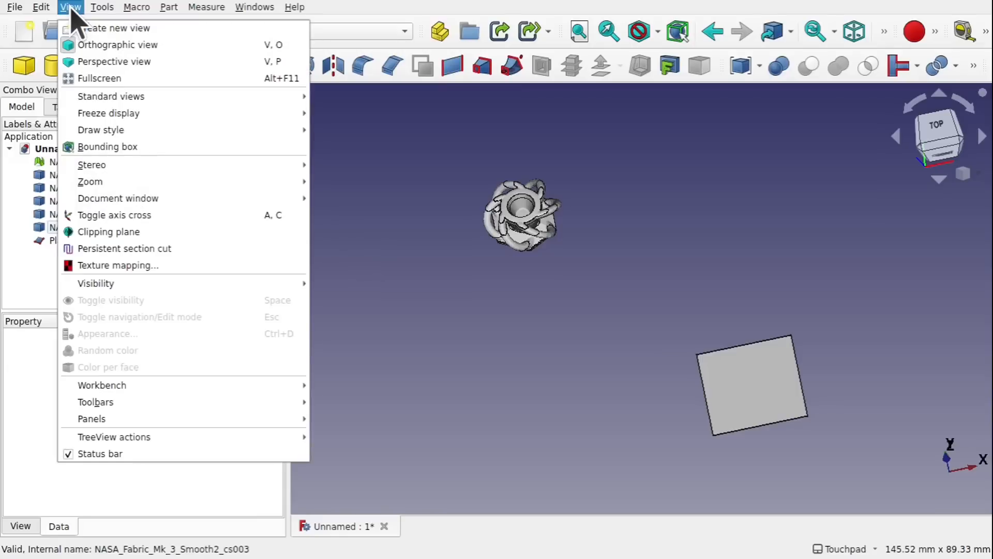
{"action": "left_click", "coordinate": [142, 215]}
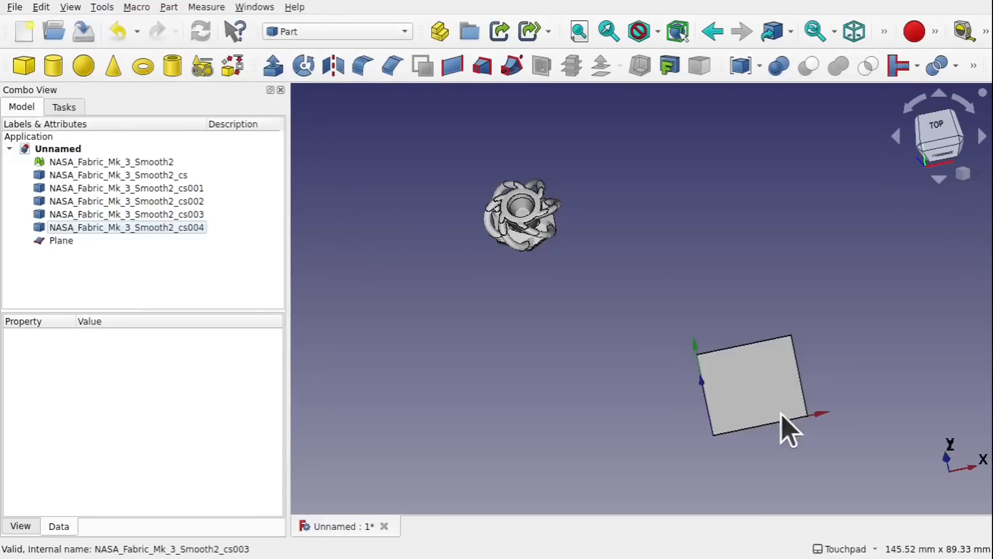
Transform the plane, moving it -40.90 mm along X and about 45.6 mm along Y so it lies under the link mesh.
{"action": "left_click_drag", "start_coordinate": [781, 413], "coordinate": [659, 390], "text": "shift"}
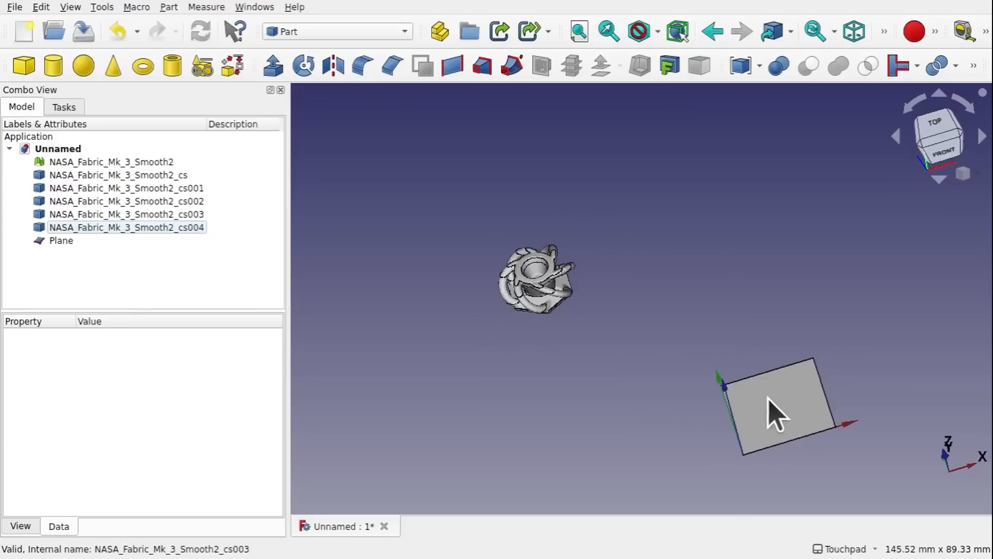
{"action": "left_click", "coordinate": [62, 244]}
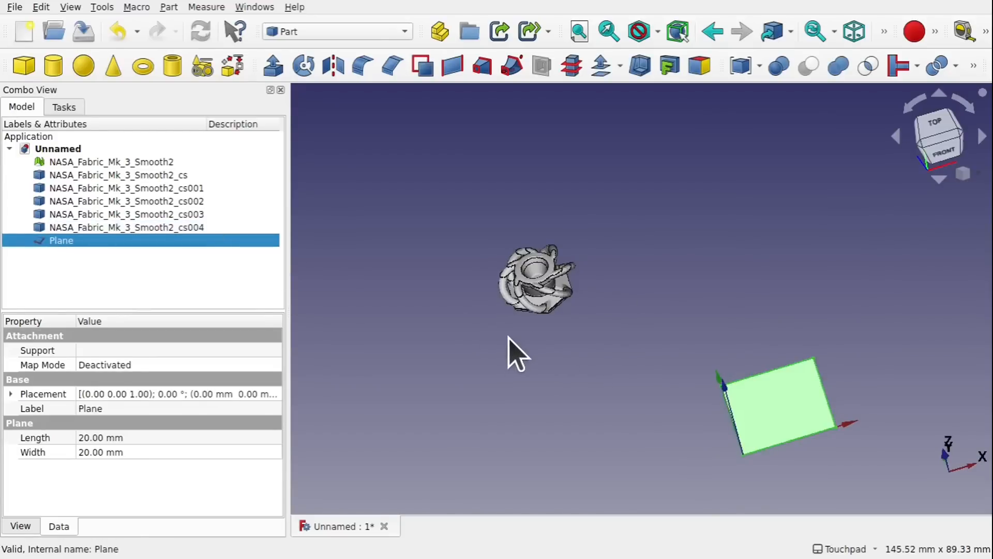
{"action": "right_click", "coordinate": [257, 241]}
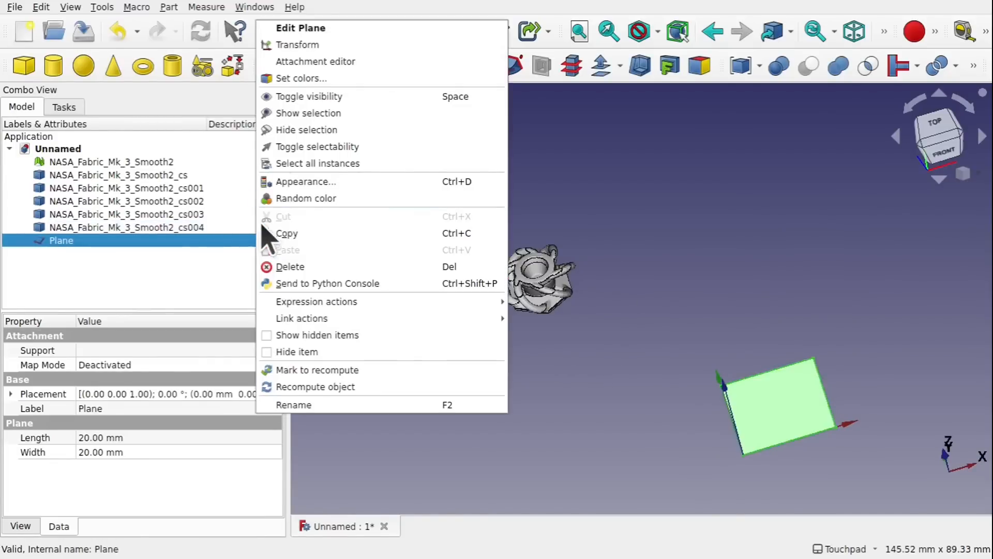
{"action": "left_click", "coordinate": [298, 45]}
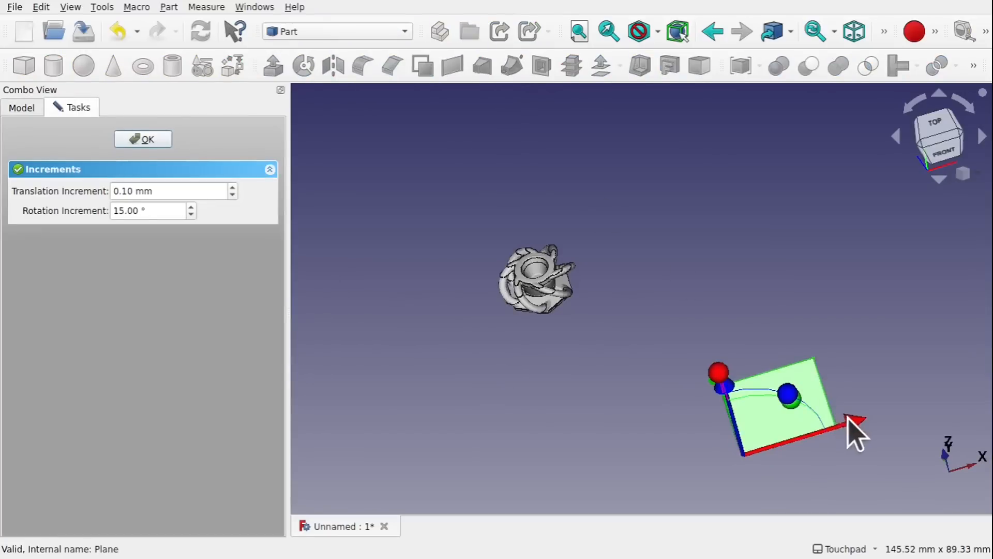
{"action": "left_click_drag", "start_coordinate": [848, 418], "coordinate": [641, 409]}
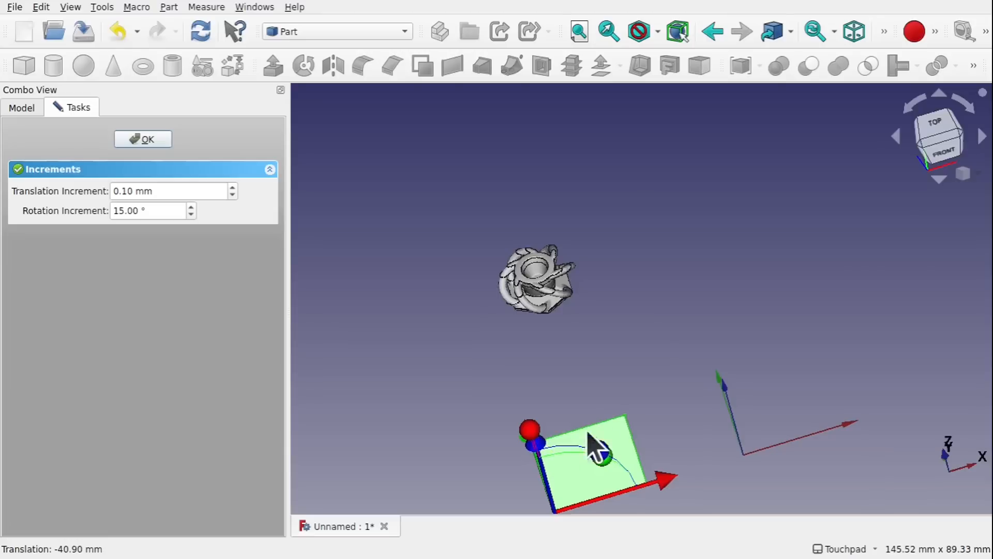
{"action": "left_click_drag", "start_coordinate": [606, 470], "coordinate": [658, 455], "text": "shift"}
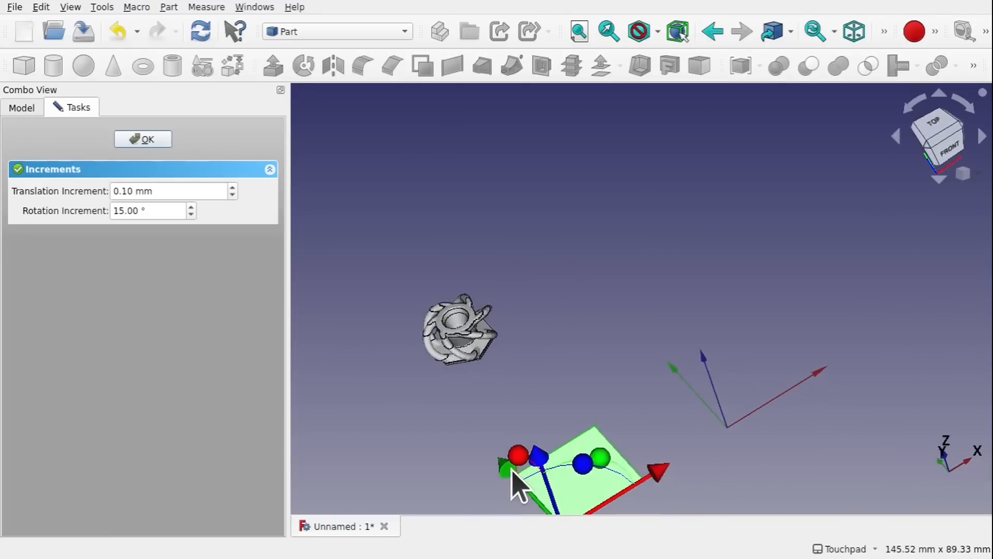
{"action": "left_click_drag", "start_coordinate": [512, 479], "coordinate": [401, 355]}
{"action": "scroll", "coordinate": [468, 357], "scroll_direction": "up", "scroll_amount": 4}
{"action": "scroll", "coordinate": [461, 342], "scroll_direction": "down", "scroll_amount": 1}
Raise the plane along Z through the link mesh to just above the floor of the cone and finish the transform.
{"action": "left_click_drag", "start_coordinate": [476, 337], "coordinate": [575, 263], "text": "shift"}
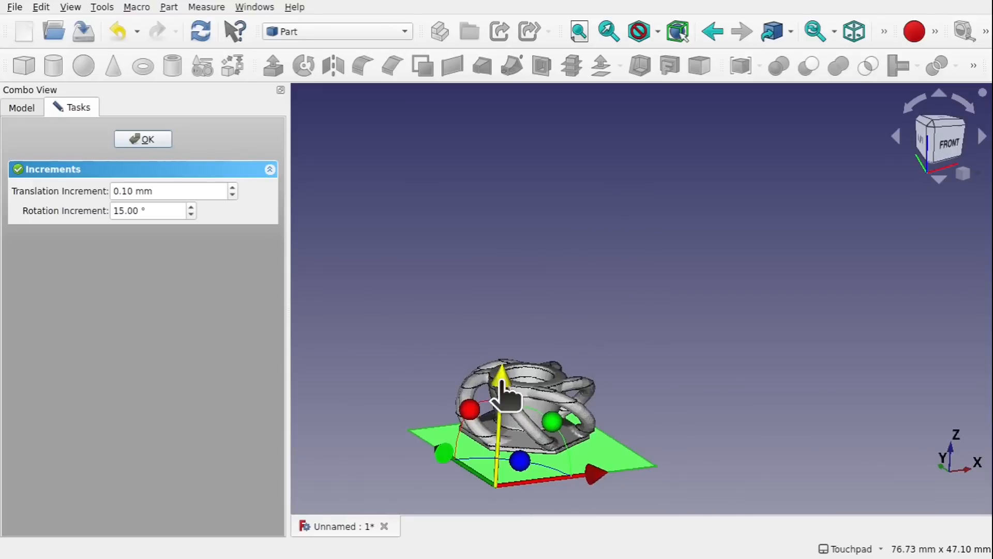
{"action": "left_click_drag", "start_coordinate": [501, 380], "coordinate": [532, 413]}
{"action": "left_click_drag", "start_coordinate": [575, 249], "coordinate": [604, 335], "text": "shift"}
{"action": "scroll", "coordinate": [548, 259], "scroll_direction": "up", "scroll_amount": 3}
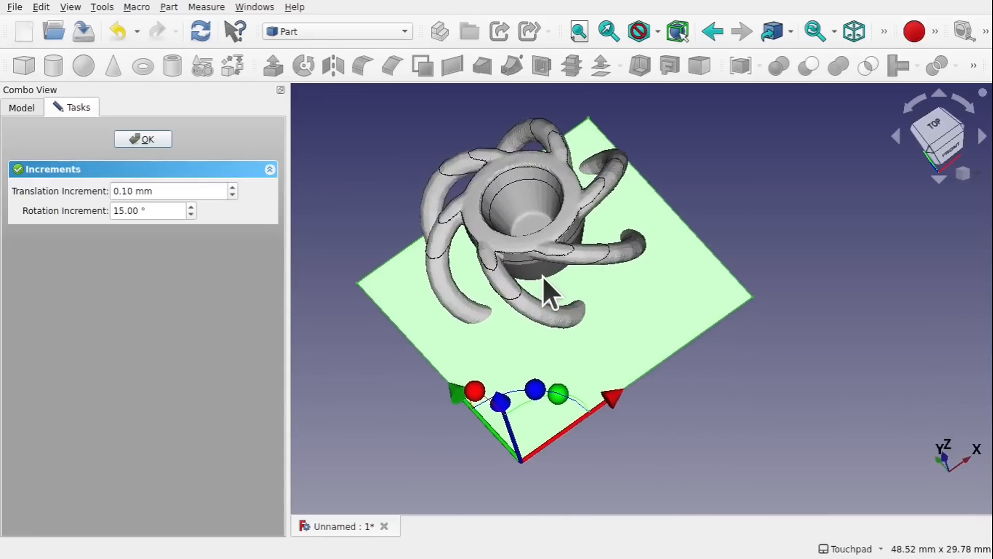
{"action": "left_click_drag", "start_coordinate": [505, 404], "coordinate": [506, 404]}
{"action": "scroll", "coordinate": [529, 213], "scroll_direction": "up", "scroll_amount": 4}
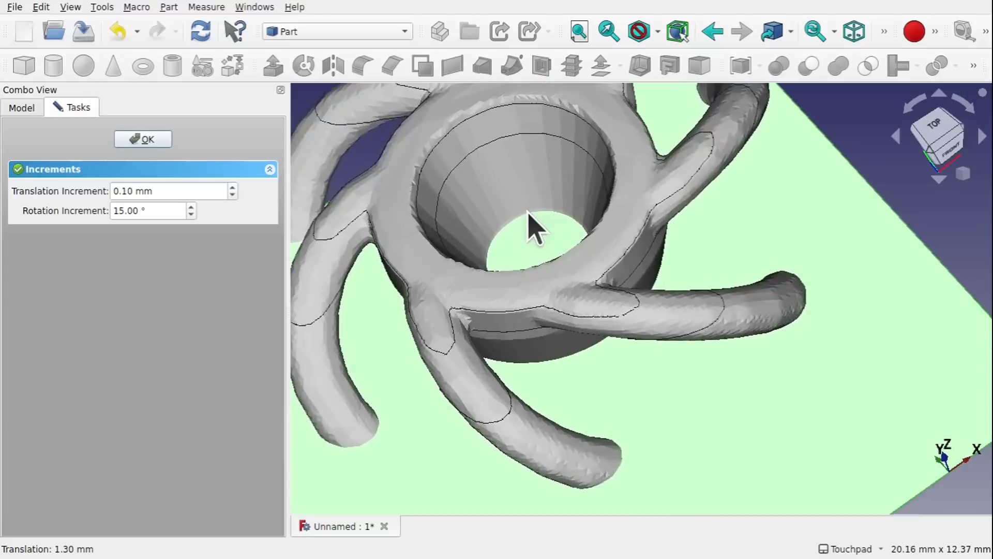
{"action": "scroll", "coordinate": [529, 248], "scroll_direction": "down", "scroll_amount": 5}
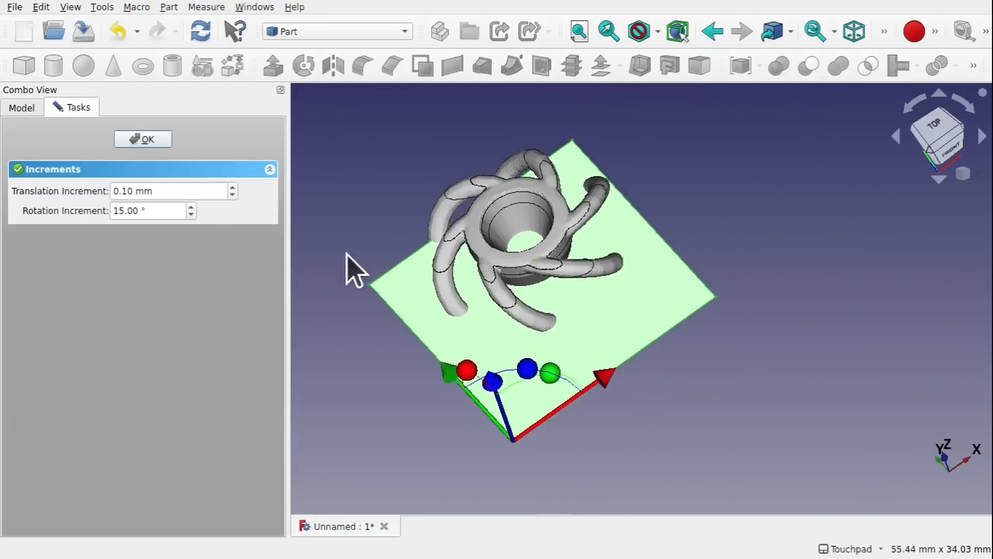
{"action": "left_click", "coordinate": [149, 144]}
Using the Mesh Design workbench, cut an XY cross-section of the link mesh at position 3.2 mm, level with the reference plane.
{"action": "middle_click_drag", "start_coordinate": [668, 313], "coordinate": [611, 246]}
{"action": "left_click", "coordinate": [946, 149]}
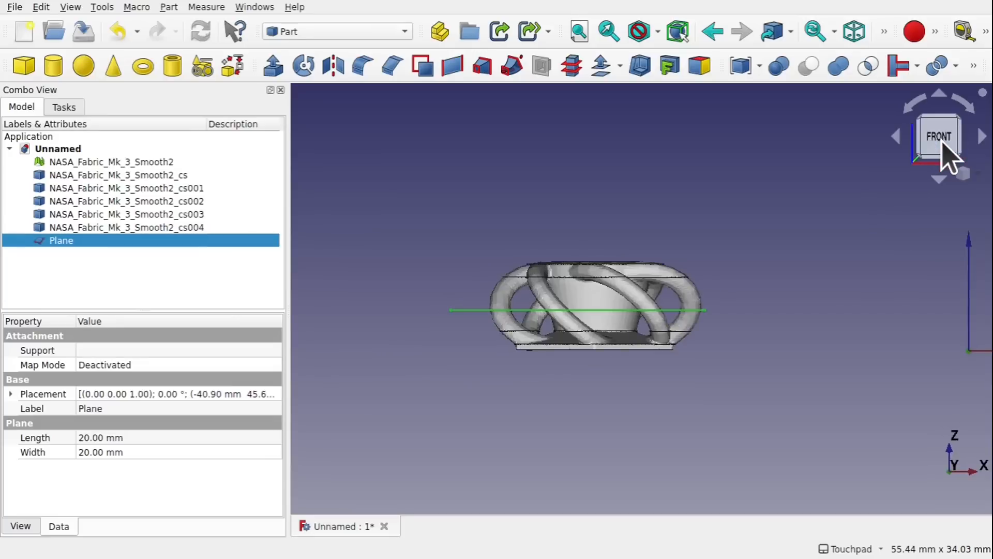
{"action": "middle_click_drag", "start_coordinate": [671, 321], "coordinate": [685, 329]}
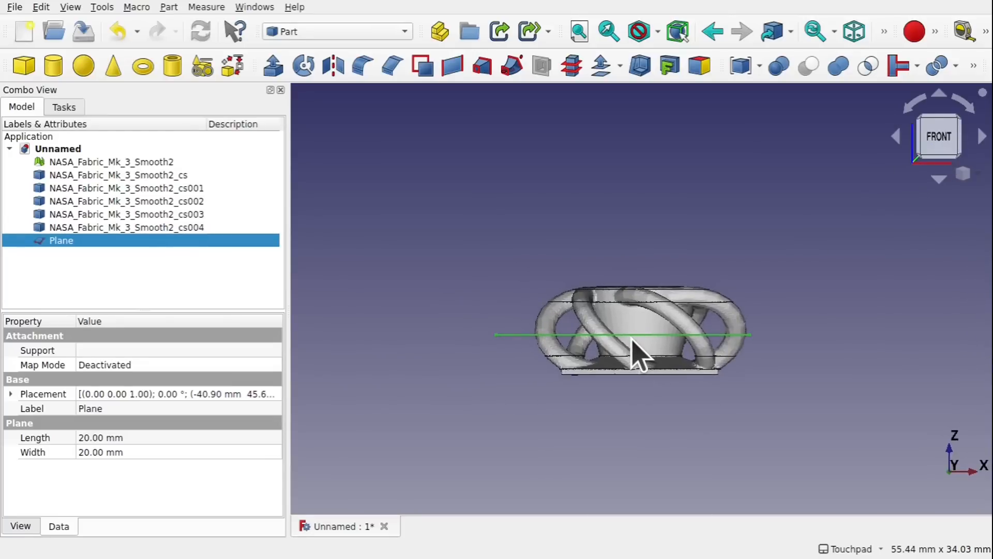
{"action": "scroll", "coordinate": [631, 337], "scroll_direction": "up", "scroll_amount": 5}
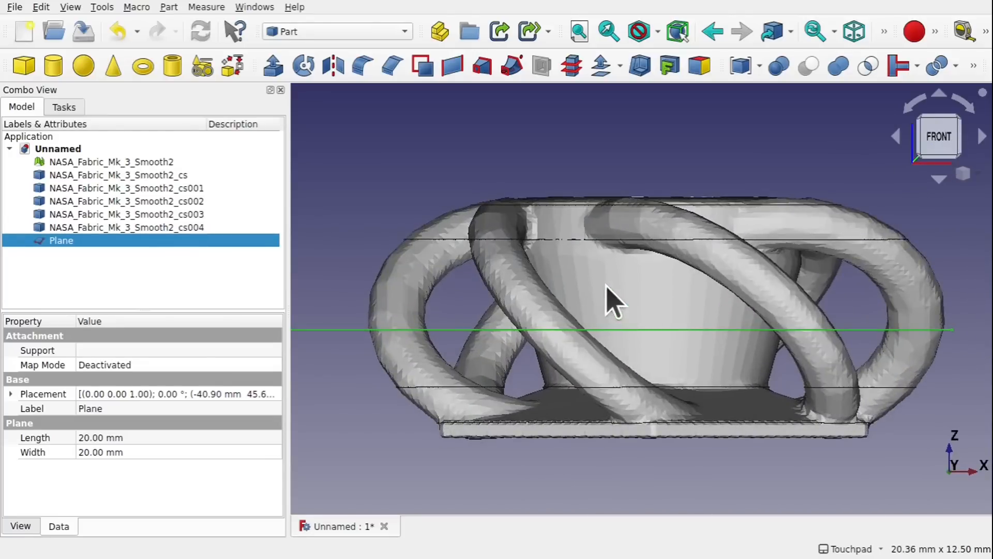
{"action": "left_click", "coordinate": [607, 288]}
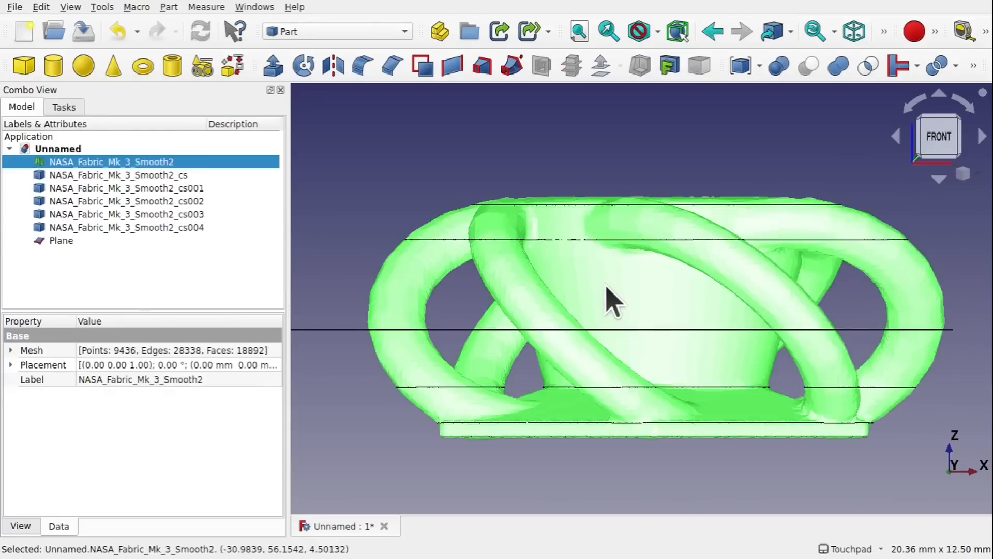
{"action": "left_click", "coordinate": [339, 32]}
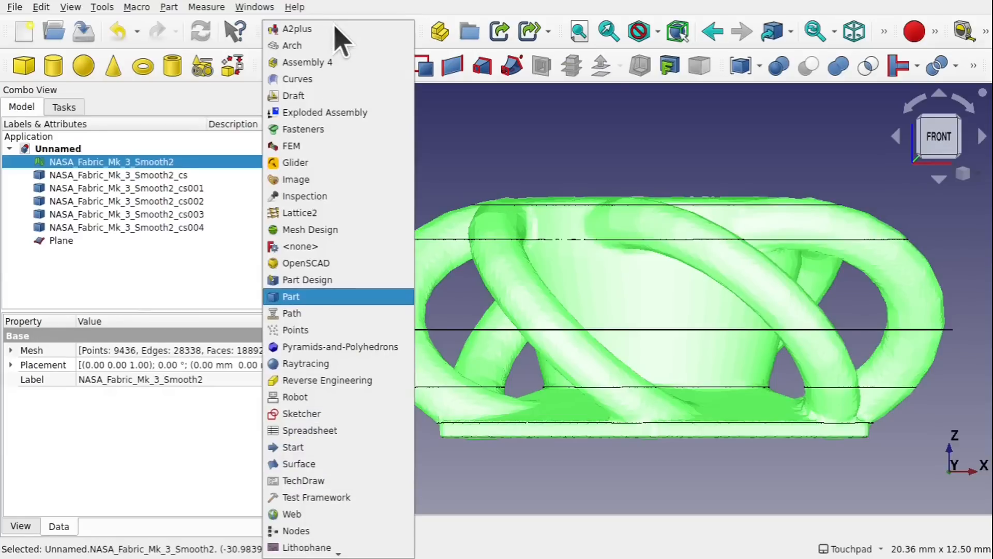
{"action": "left_click", "coordinate": [344, 229]}
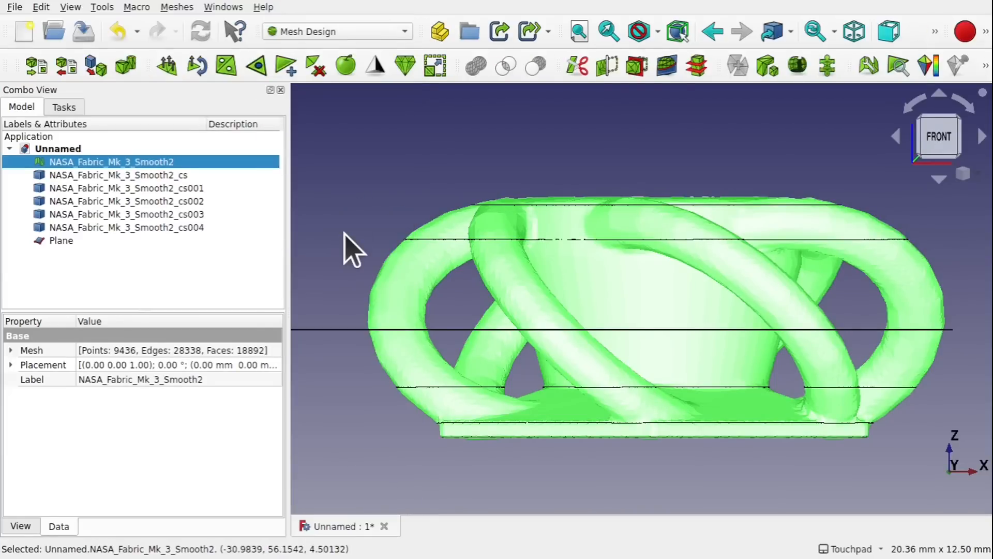
{"action": "left_click", "coordinate": [698, 68]}
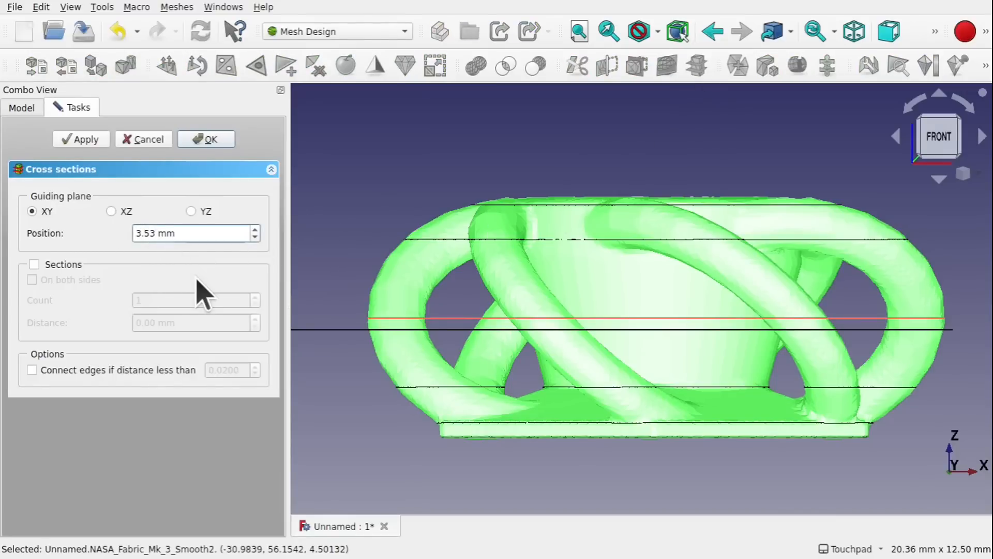
{"action": "key", "text": "BackSpace"}
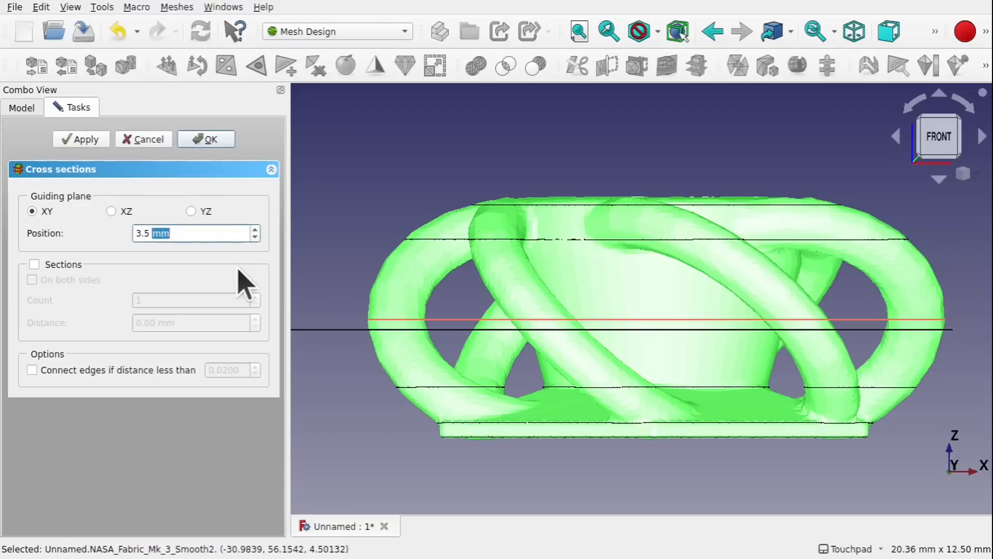
{"action": "key", "text": "BackSpace"}
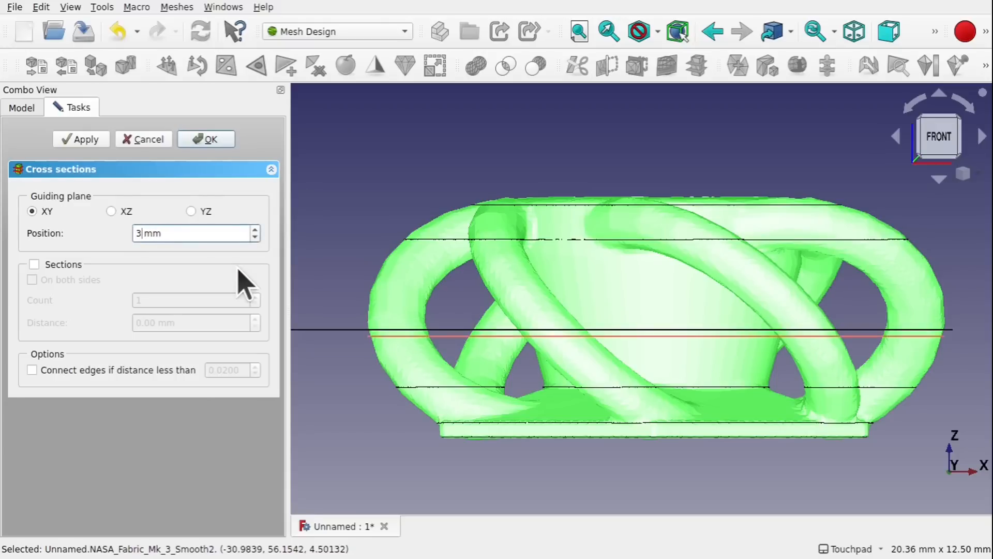
{"action": "type", "text": "2"}
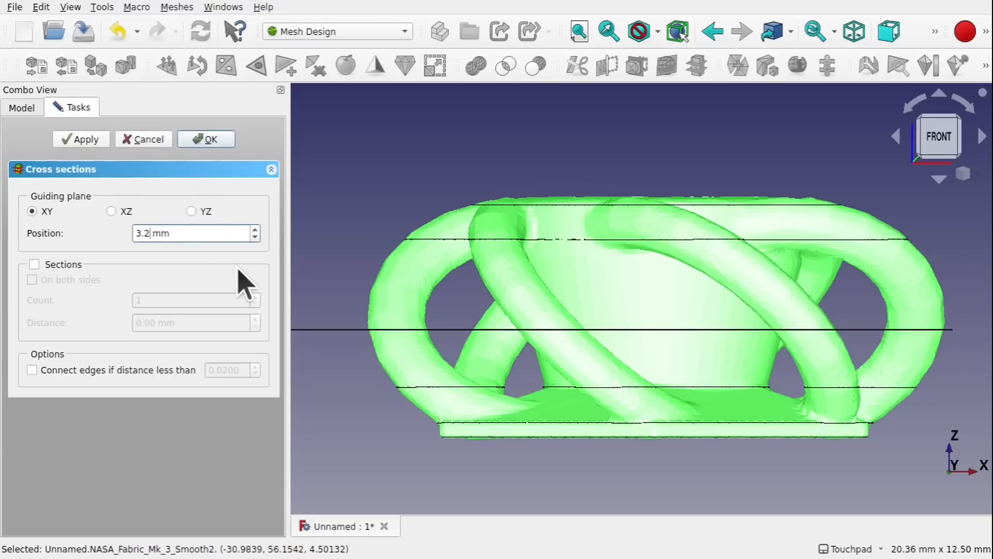
{"action": "left_click_drag", "start_coordinate": [675, 320], "coordinate": [708, 339], "text": "shift"}
{"action": "left_click", "coordinate": [207, 140]}
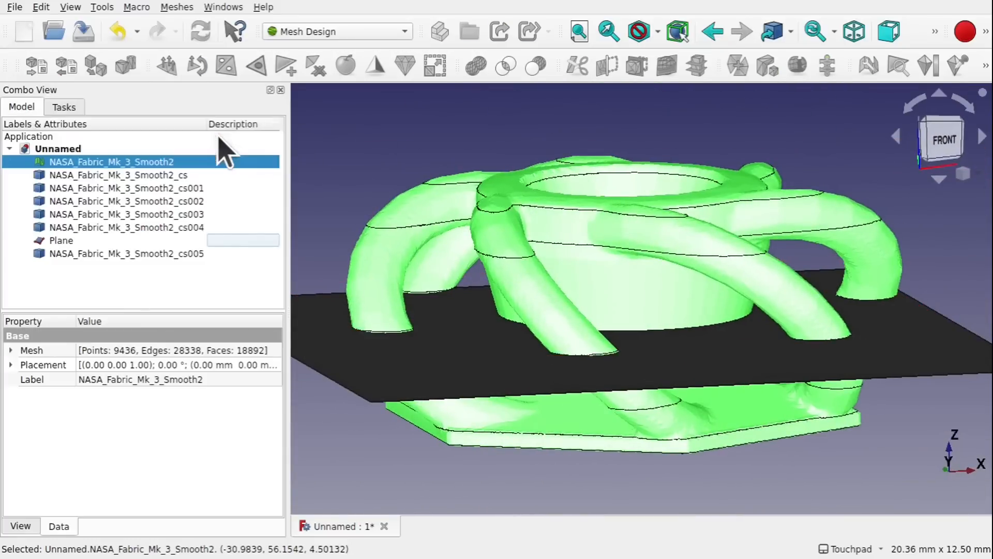
Delete the reference plane from the document, keeping the link mesh and its cross-sections.
{"action": "left_click_drag", "start_coordinate": [665, 240], "coordinate": [619, 251], "text": "shift"}
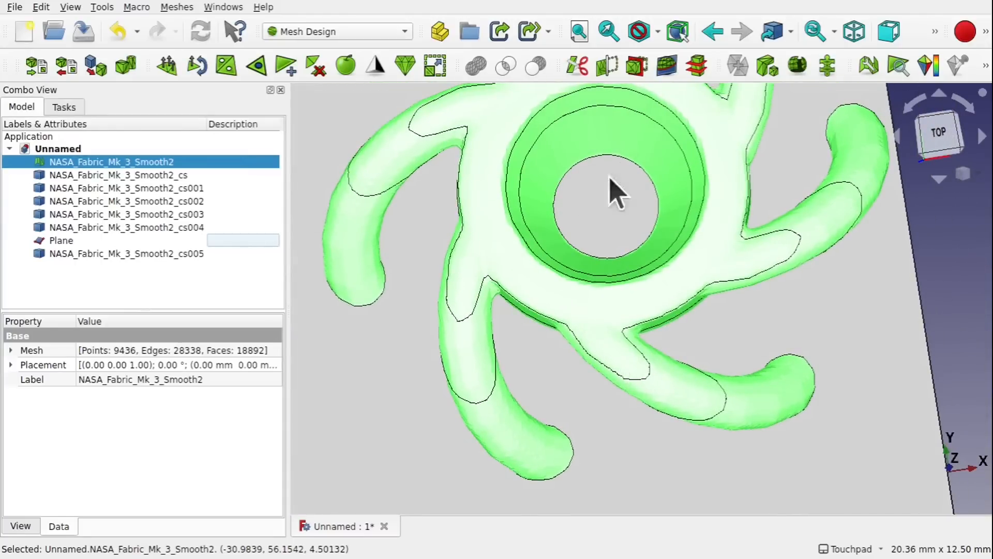
{"action": "left_click", "coordinate": [612, 219]}
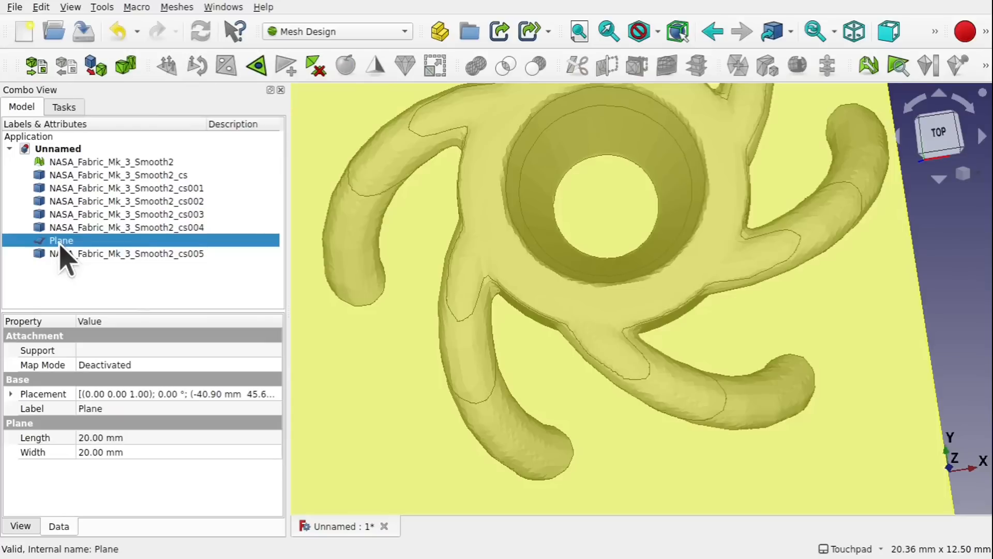
{"action": "key", "text": "Delete"}
{"action": "mouse_move", "coordinate": [548, 212]}
{"action": "left_mouse_down", "text": "shift"}
{"action": "mouse_move", "coordinate": [600, 181]}
{"action": "mouse_move", "coordinate": [600, 88]}
{"action": "mouse_move", "coordinate": [545, 155]}
{"action": "mouse_move", "coordinate": [551, 201]}
{"action": "left_mouse_up", "text": "shift"}
{"action": "scroll", "coordinate": [550, 197], "scroll_direction": "down", "scroll_amount": 3}
{"action": "left_click_drag", "start_coordinate": [623, 246], "coordinate": [626, 179], "text": "shift"}
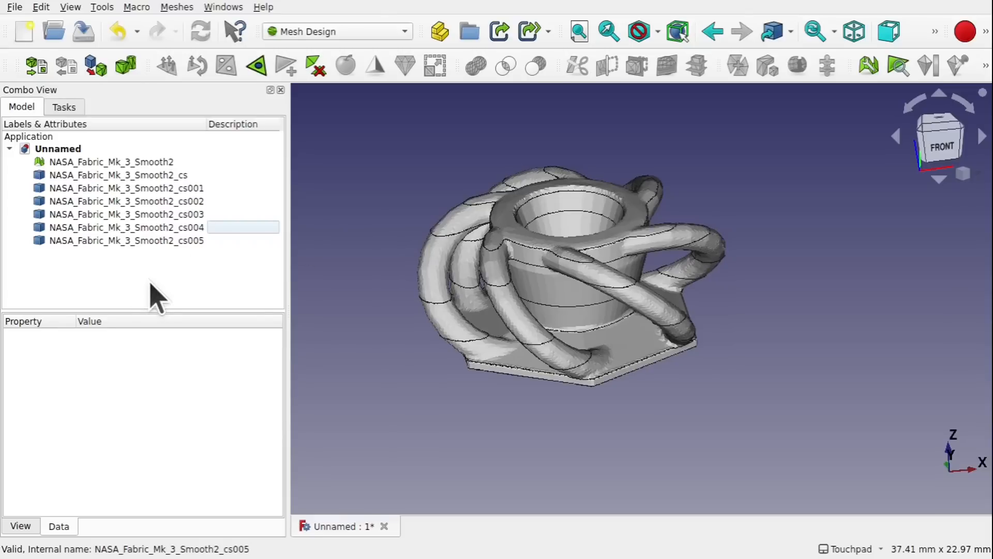
{"action": "scroll", "coordinate": [603, 310], "scroll_direction": "down", "scroll_amount": 3}
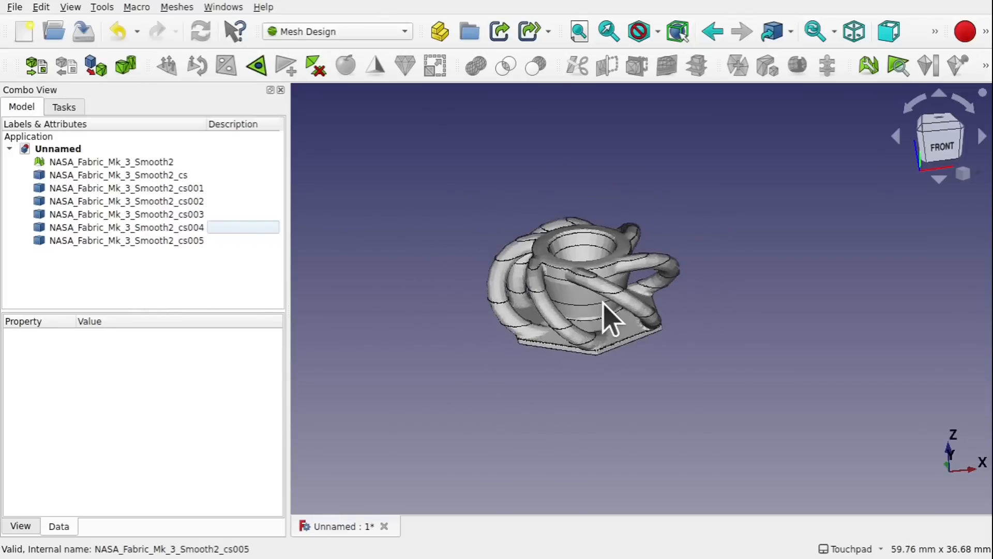
{"action": "scroll", "coordinate": [603, 302], "scroll_direction": "down", "scroll_amount": 1}
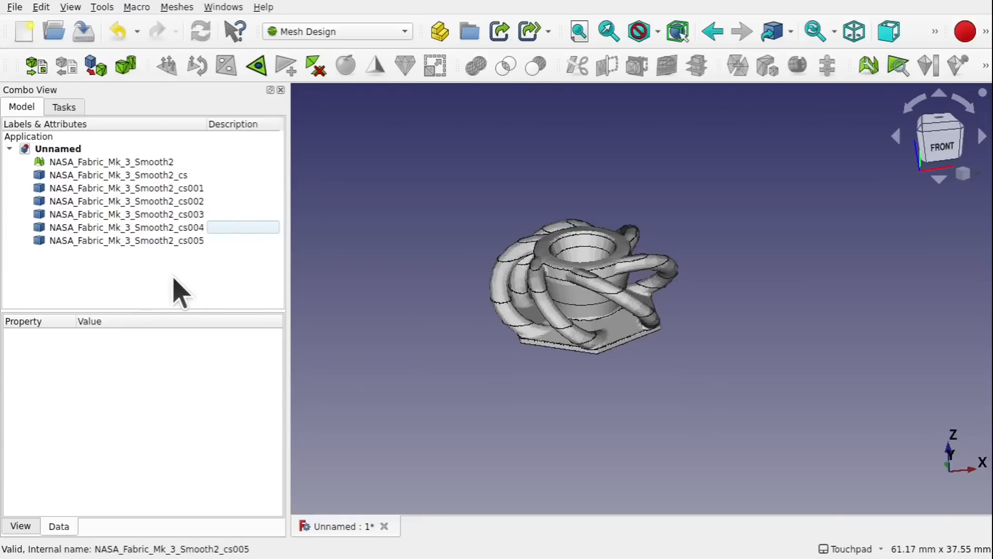
Create a Part container and move the NASA_Fabric_Mk_3_Smooth2 mesh and all six of its cross-sections into it.
{"action": "left_click", "coordinate": [448, 36]}
{"action": "left_click", "coordinate": [71, 161]}
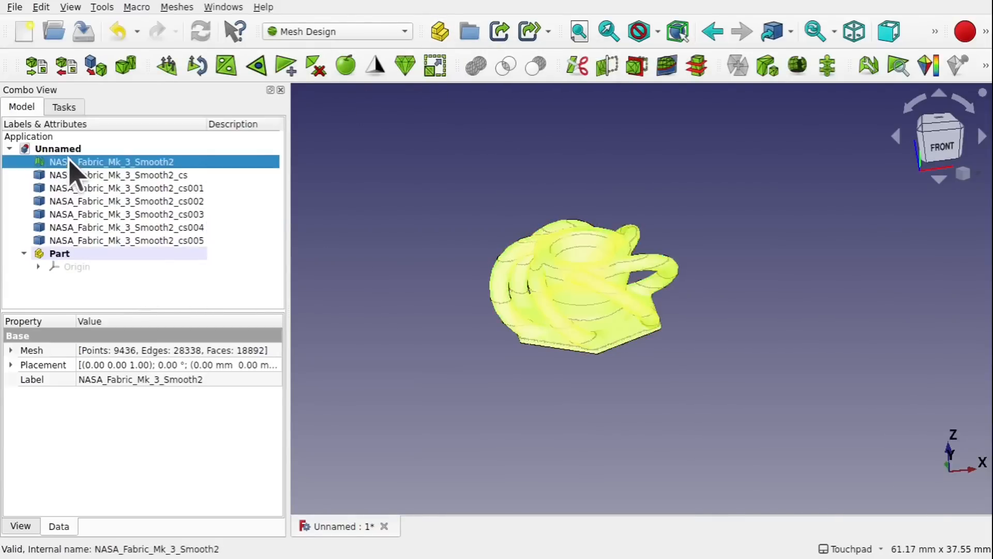
{"action": "left_click", "coordinate": [135, 241], "text": "shift"}
{"action": "left_click_drag", "start_coordinate": [80, 166], "coordinate": [72, 254]}
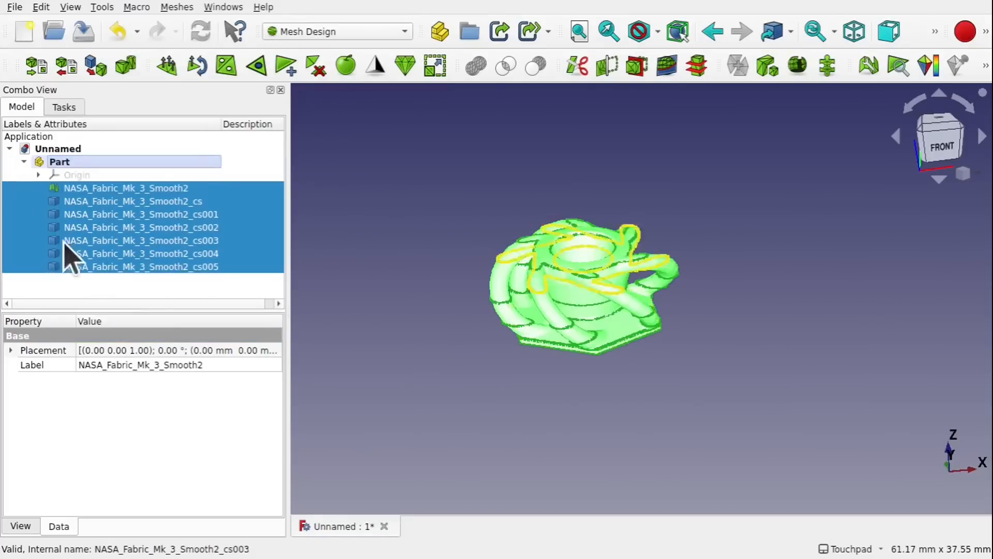
{"action": "left_click", "coordinate": [104, 293]}
{"action": "left_click", "coordinate": [24, 162]}
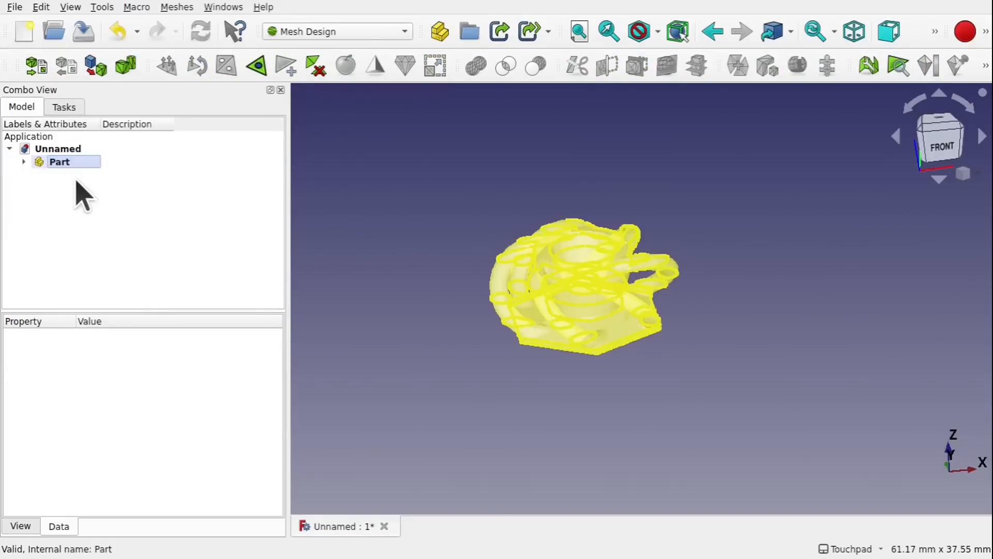
Start transforming the Part container and move it about -56.3 mm along Y toward the origin.
{"action": "left_click", "coordinate": [58, 162]}
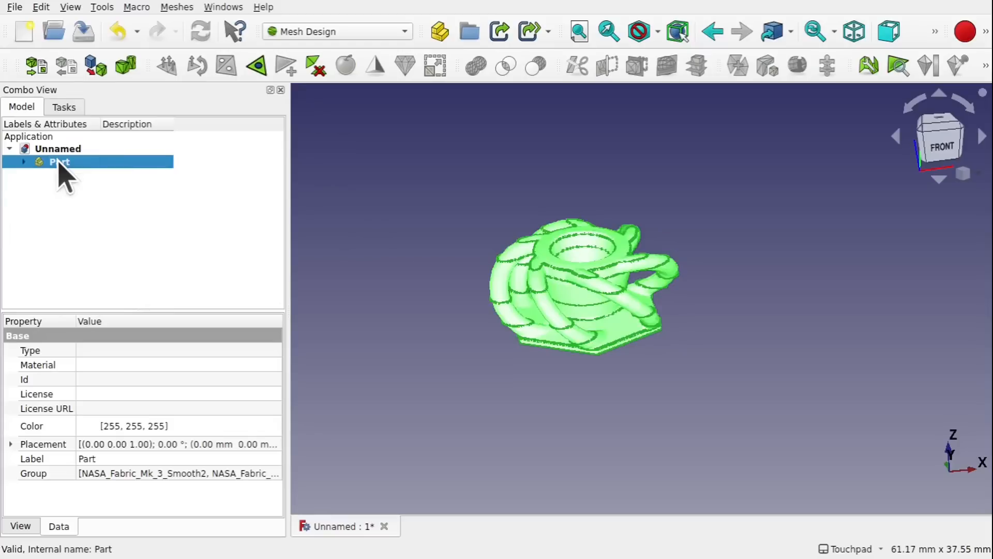
{"action": "right_click", "coordinate": [59, 163]}
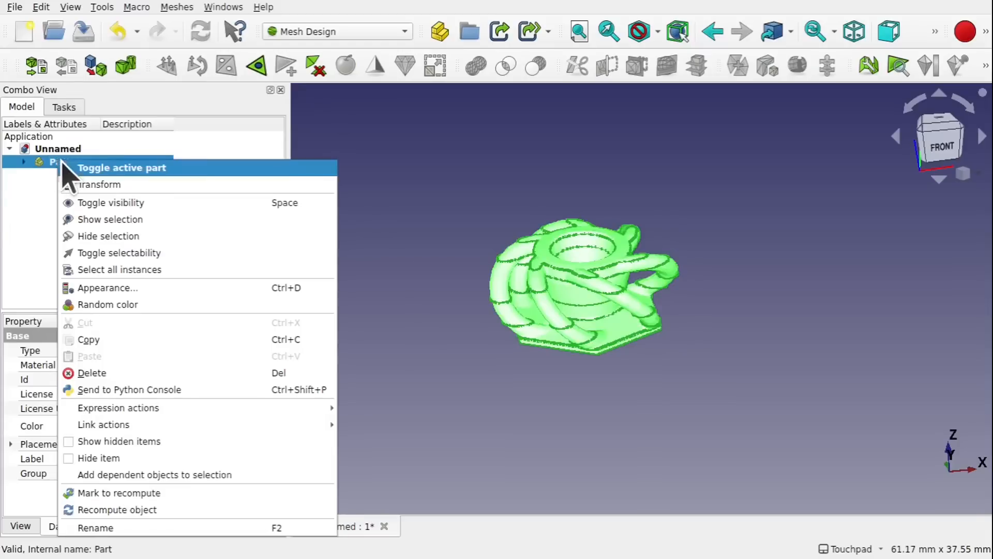
{"action": "left_click", "coordinate": [73, 184]}
{"action": "scroll", "coordinate": [752, 346], "scroll_direction": "down", "scroll_amount": 7}
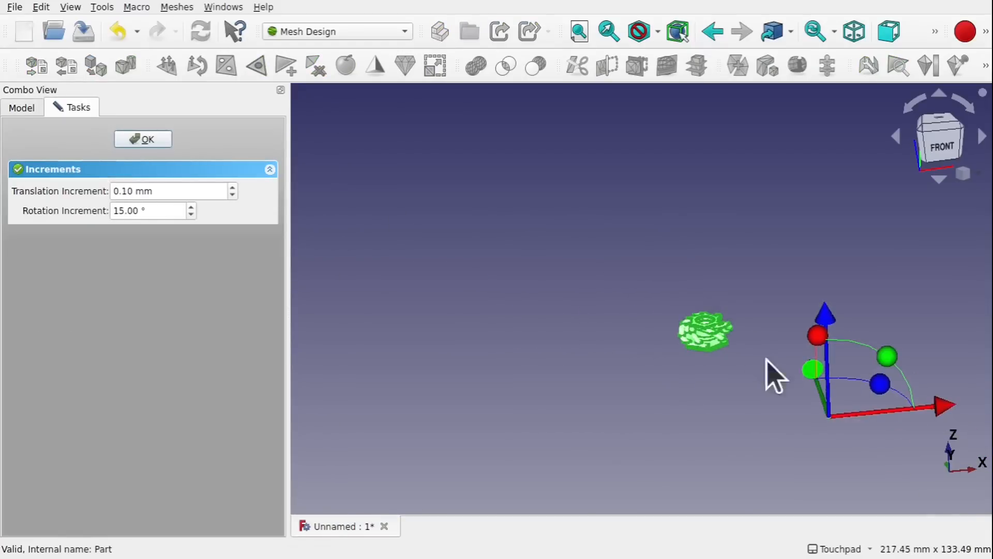
{"action": "middle_click_drag", "start_coordinate": [749, 401], "coordinate": [572, 322], "text": "shift"}
{"action": "middle_click_drag", "start_coordinate": [572, 323], "coordinate": [610, 377], "text": "alt"}
{"action": "scroll", "coordinate": [609, 376], "scroll_direction": "down", "scroll_amount": 3}
{"action": "scroll", "coordinate": [609, 377], "scroll_direction": "up", "scroll_amount": 1}
{"action": "scroll", "coordinate": [609, 377], "scroll_direction": "up", "scroll_amount": 3}
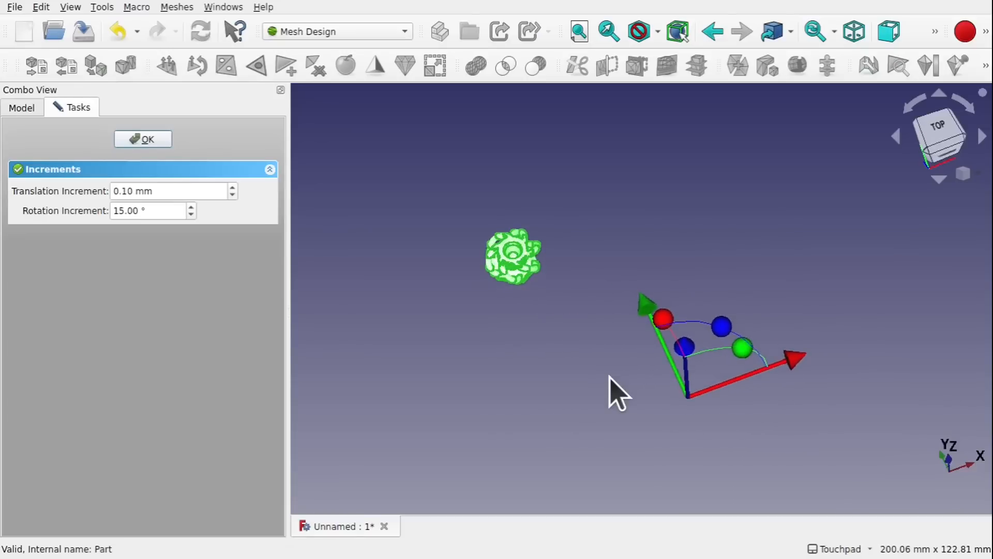
{"action": "left_click_drag", "start_coordinate": [644, 318], "coordinate": [760, 426]}
{"action": "middle_click_drag", "start_coordinate": [760, 426], "coordinate": [633, 311], "text": "shift"}
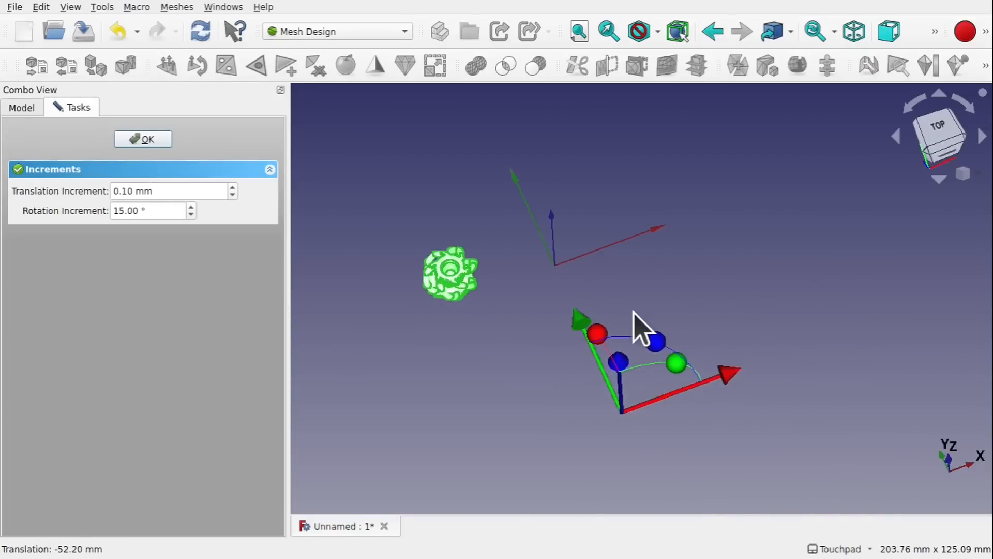
{"action": "mouse_move", "coordinate": [583, 326]}
{"action": "left_mouse_down"}
{"action": "mouse_move", "coordinate": [588, 334]}
{"action": "mouse_move", "coordinate": [586, 326]}
{"action": "left_mouse_up"}
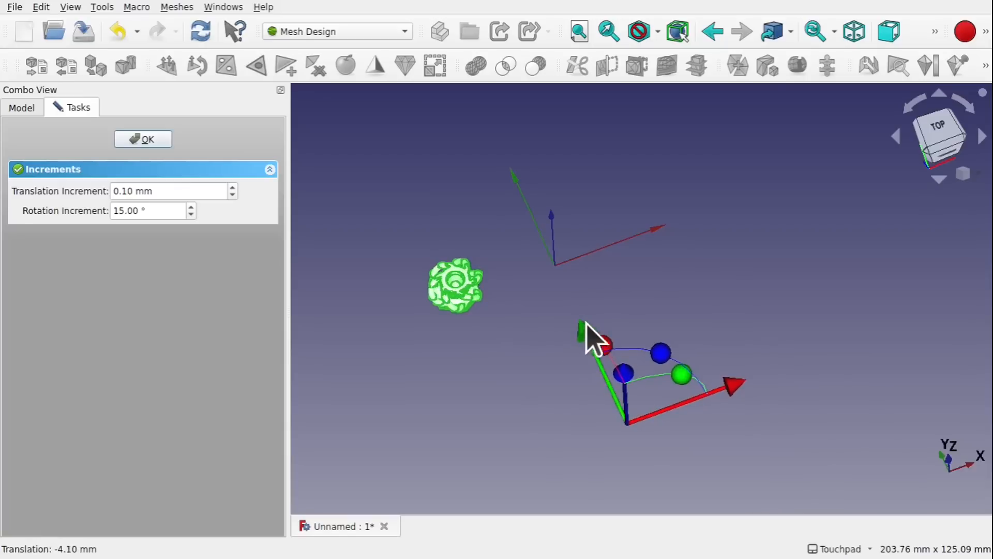
Move the part 29.40 mm along X and a further -3.10 mm along Y onto the origin, and finish the transform.
{"action": "left_click_drag", "start_coordinate": [739, 390], "coordinate": [841, 377]}
{"action": "scroll", "coordinate": [507, 237], "scroll_direction": "up", "scroll_amount": 5}
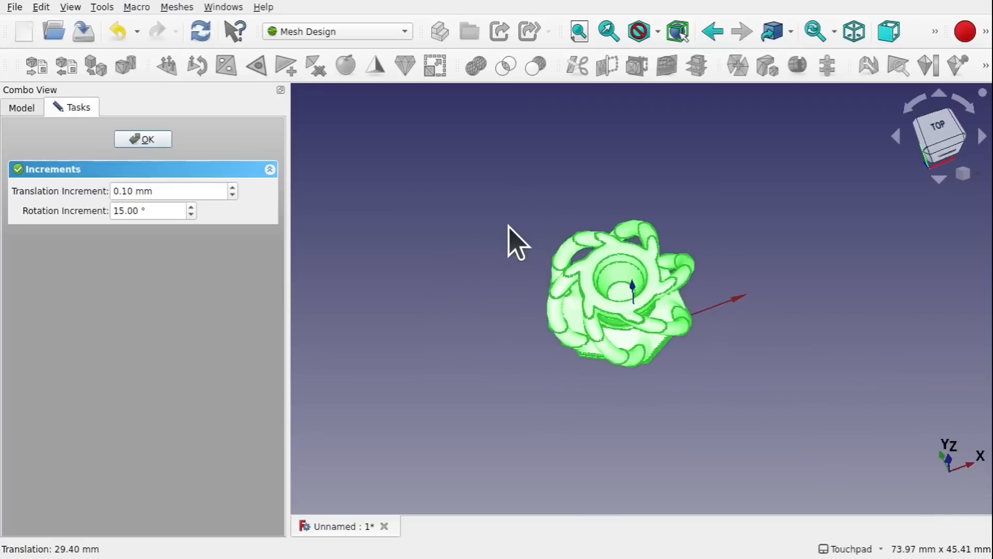
{"action": "scroll", "coordinate": [516, 241], "scroll_direction": "down", "scroll_amount": 3}
{"action": "left_click_drag", "start_coordinate": [798, 388], "coordinate": [808, 404]}
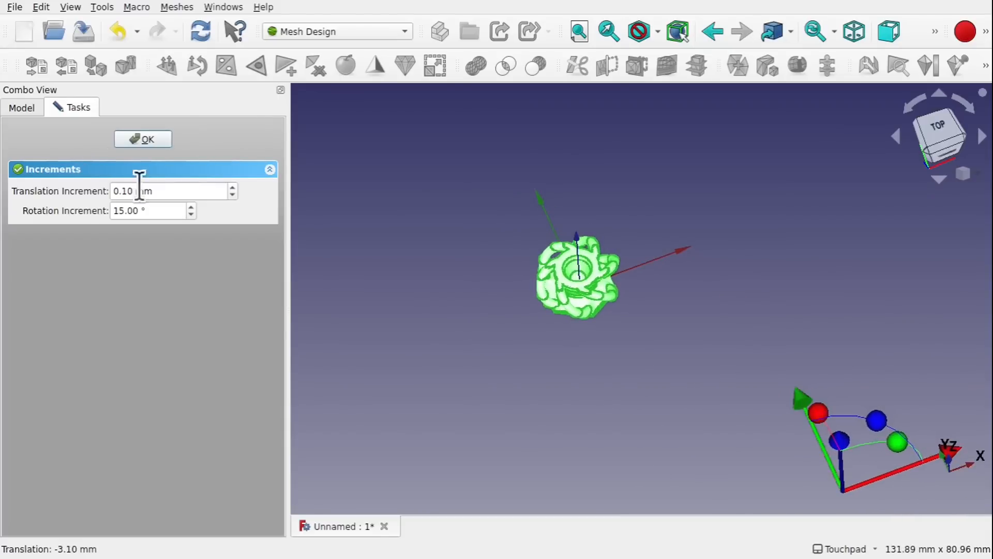
{"action": "left_click", "coordinate": [144, 141]}
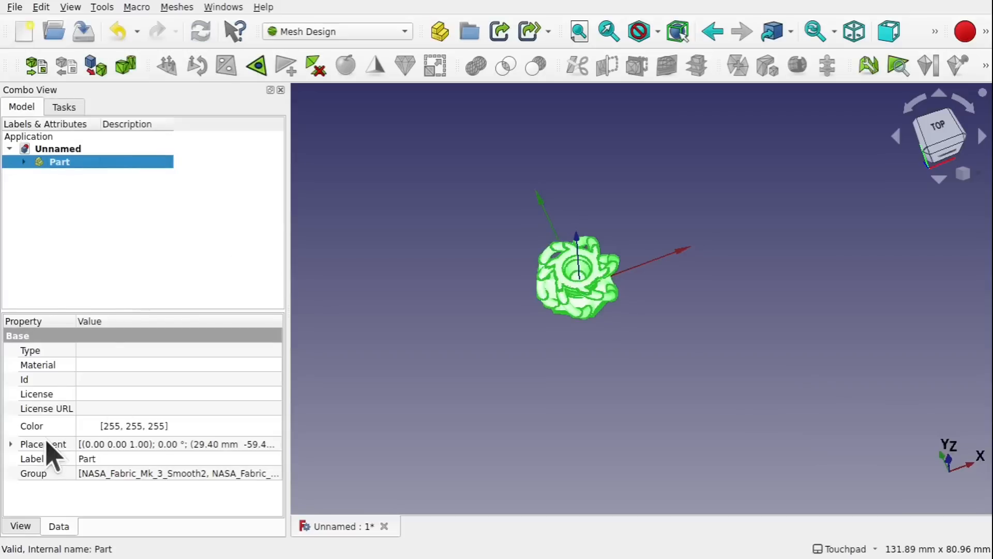
Expand the part's placement position values and view the link from the top against the origin.
{"action": "left_click", "coordinate": [11, 444]}
{"action": "left_click", "coordinate": [25, 488]}
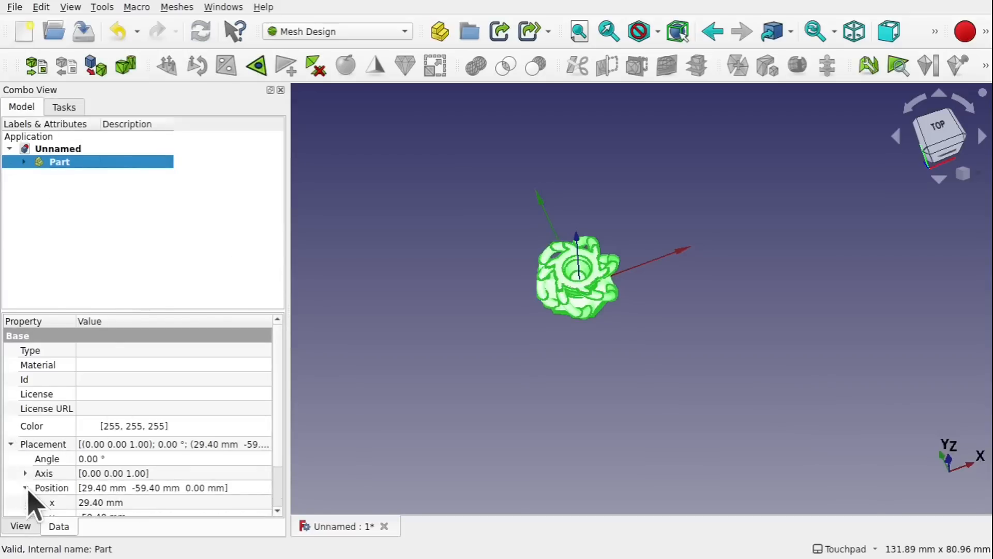
{"action": "scroll", "coordinate": [276, 435], "scroll_direction": "down", "scroll_amount": 3}
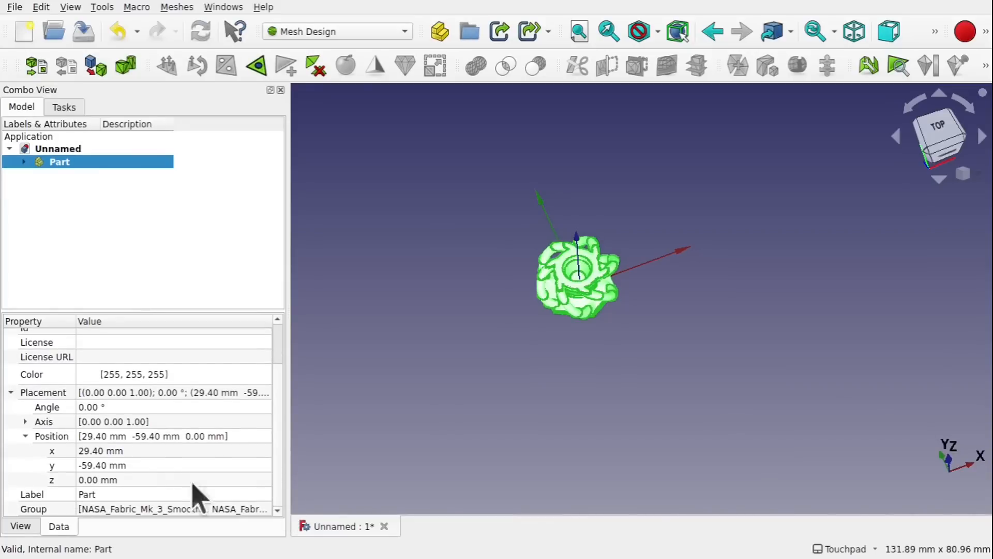
{"action": "scroll", "coordinate": [579, 282], "scroll_direction": "up", "scroll_amount": 10}
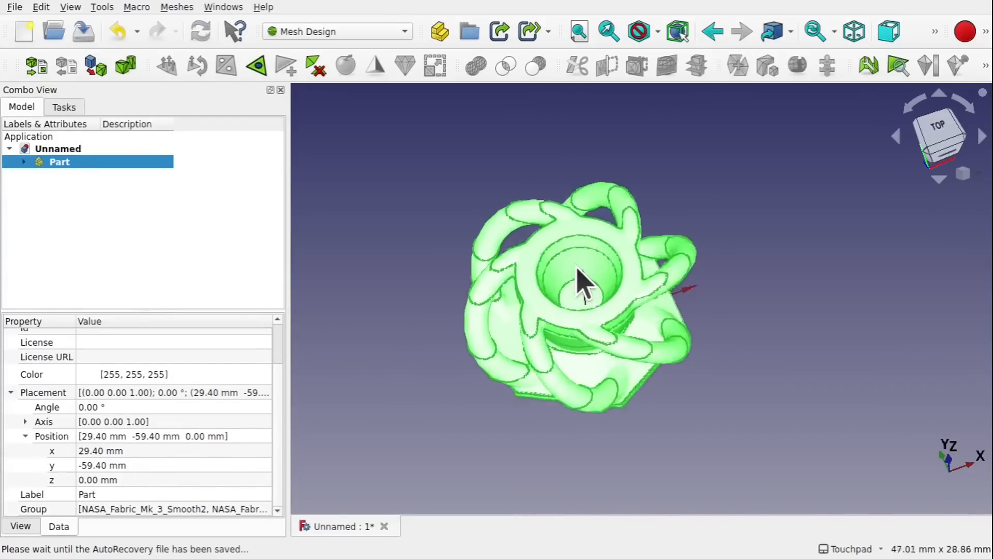
{"action": "key", "text": "2"}
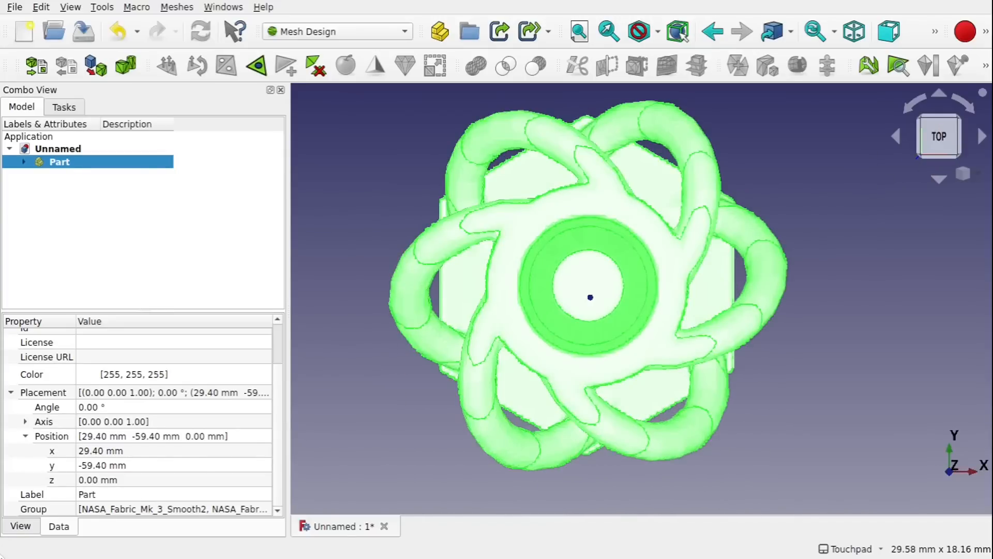
{"action": "left_click", "coordinate": [132, 453]}
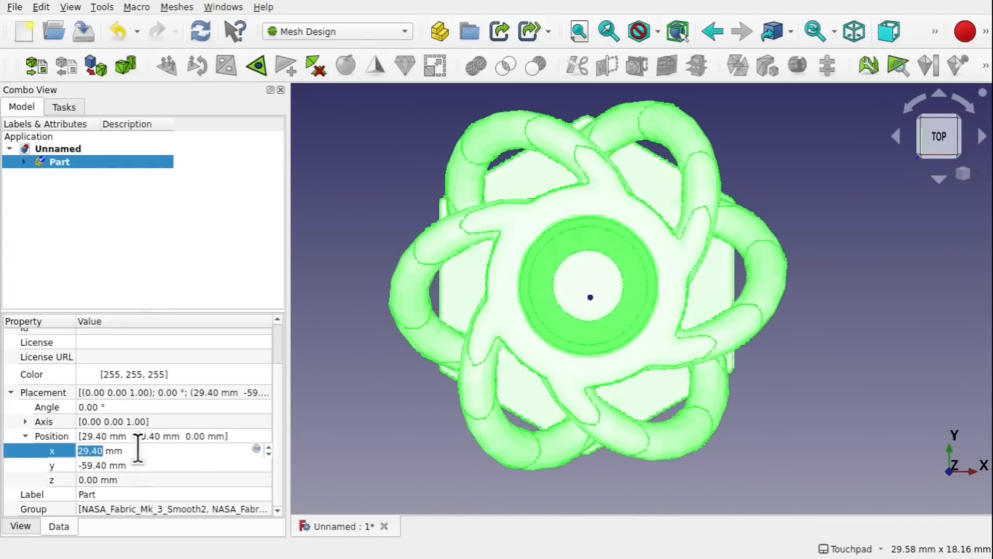
{"action": "left_click", "coordinate": [157, 465]}
{"action": "scroll", "coordinate": [157, 465], "scroll_direction": "up", "scroll_amount": 2}
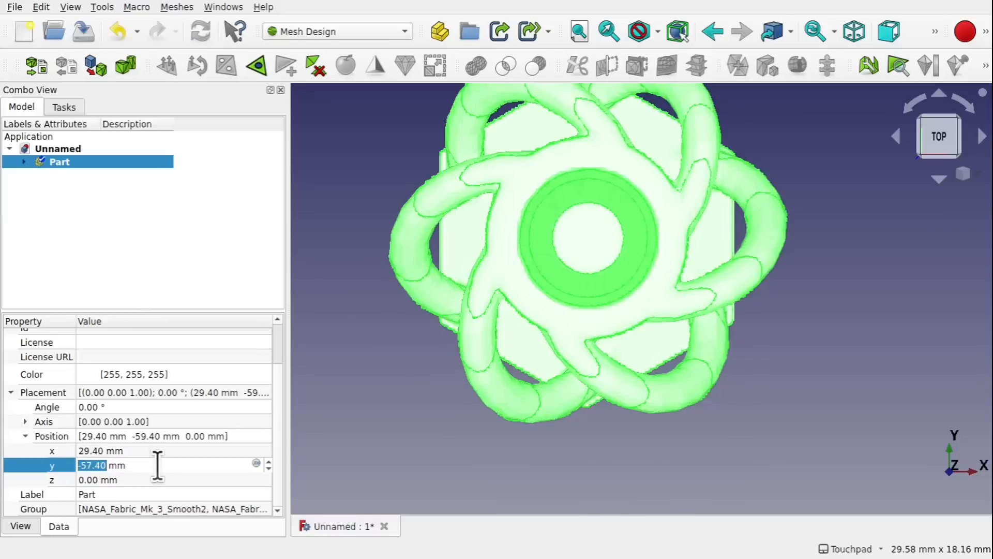
{"action": "scroll", "coordinate": [157, 465], "scroll_direction": "down", "scroll_amount": 3}
{"action": "scroll", "coordinate": [158, 465], "scroll_direction": "up", "scroll_amount": 1}
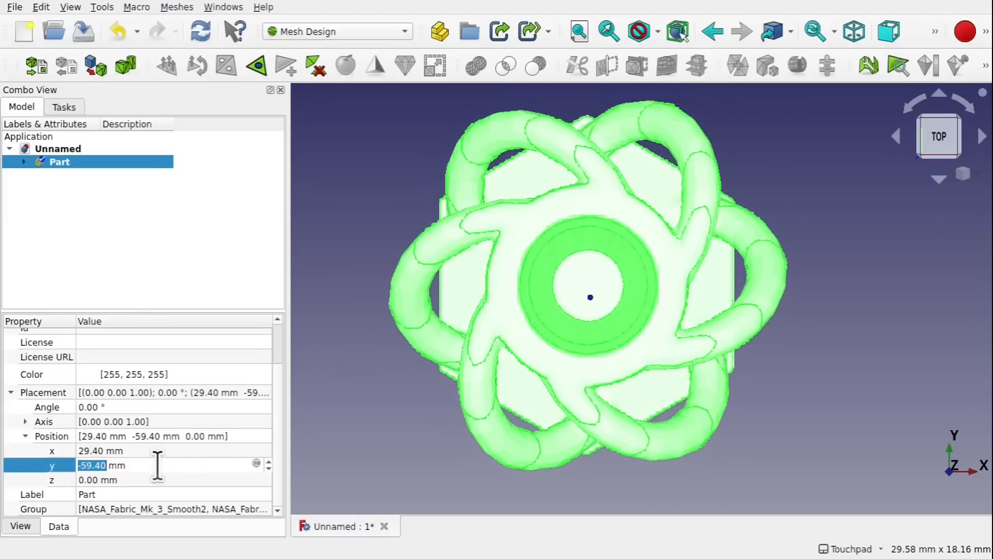
Set the part's placement Y position to -60.00 mm.
{"action": "left_click", "coordinate": [97, 469]}
{"action": "key", "text": "BackSpace"}
{"action": "key", "text": "Down"}
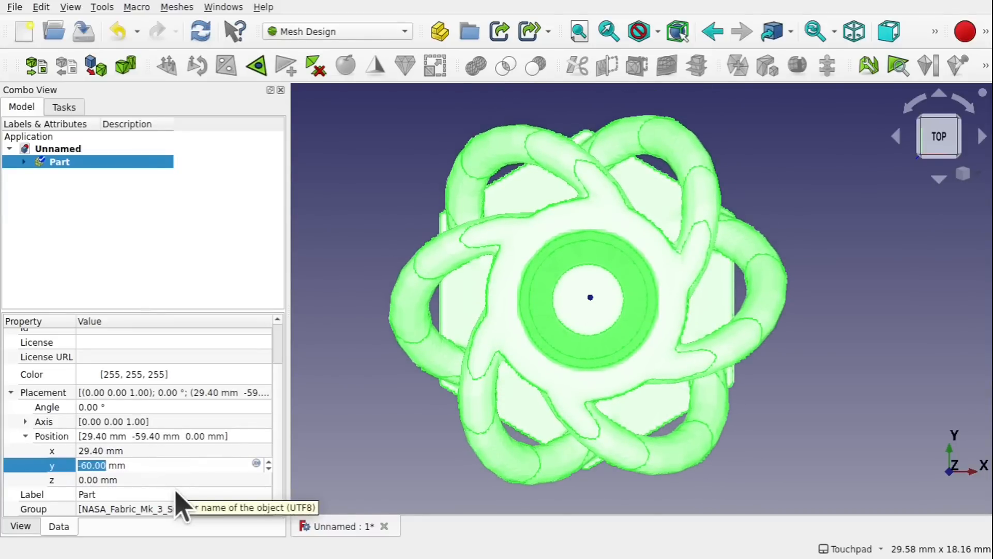
Set the part's placement X position to 29.5 mm so the link's central hole is centred on the origin.
{"action": "left_click", "coordinate": [101, 450]}
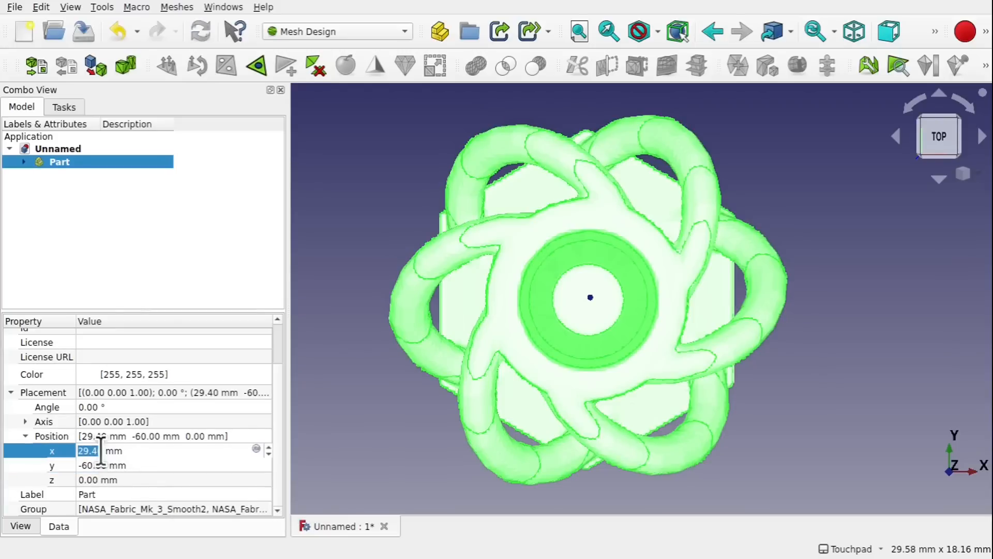
{"action": "left_click", "coordinate": [103, 450]}
{"action": "type", "text": "0"}
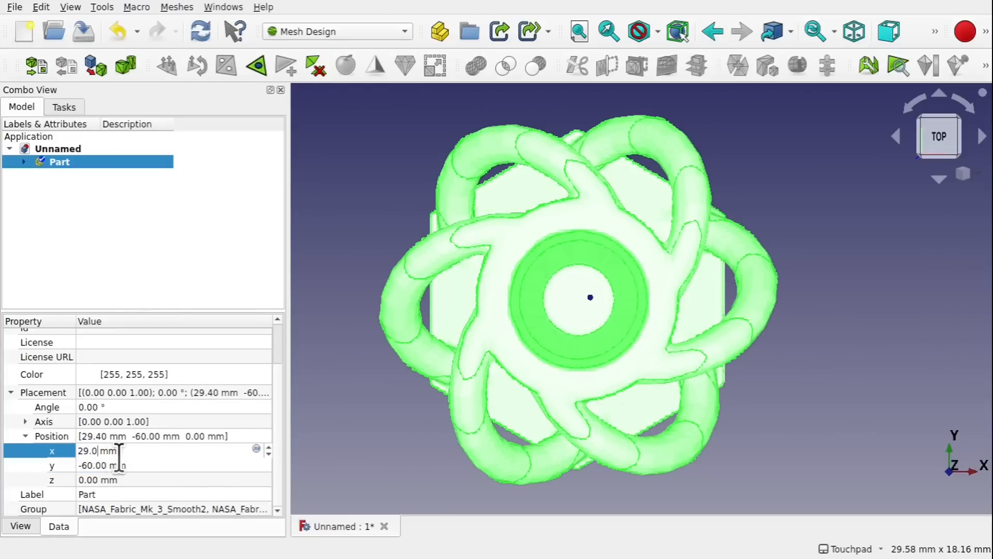
{"action": "key", "text": "Up"}
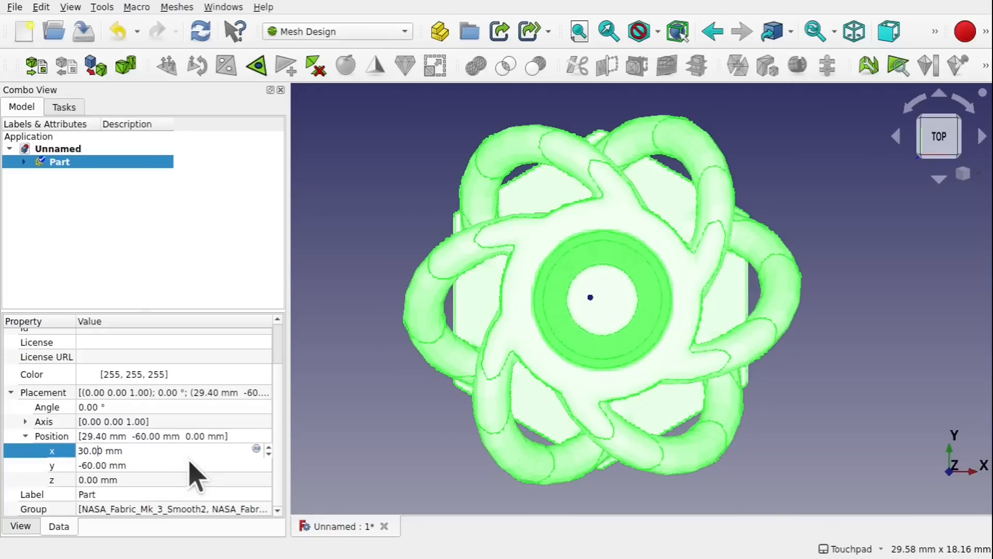
{"action": "key", "text": "BackSpace"}
{"action": "type", "text": "29"}
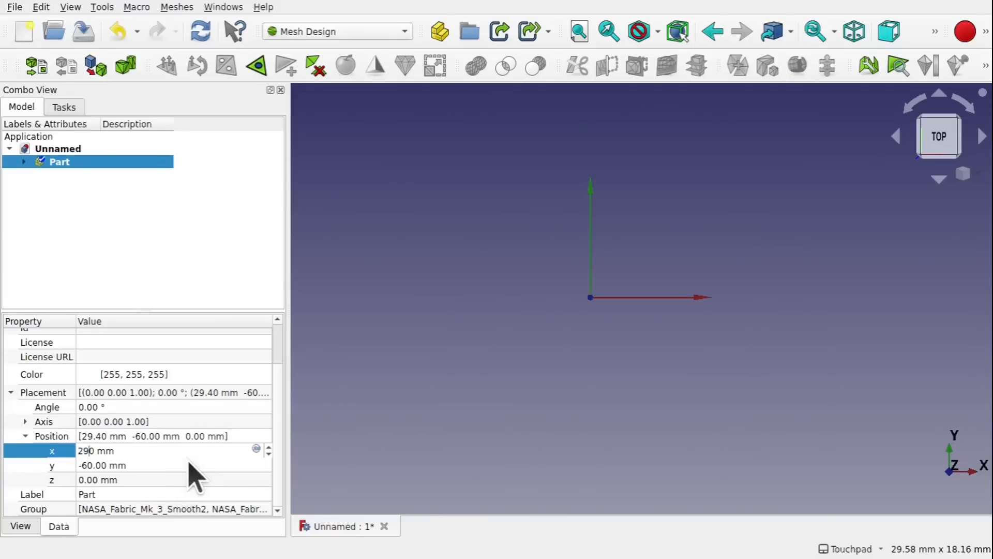
{"action": "type", "text": "."}
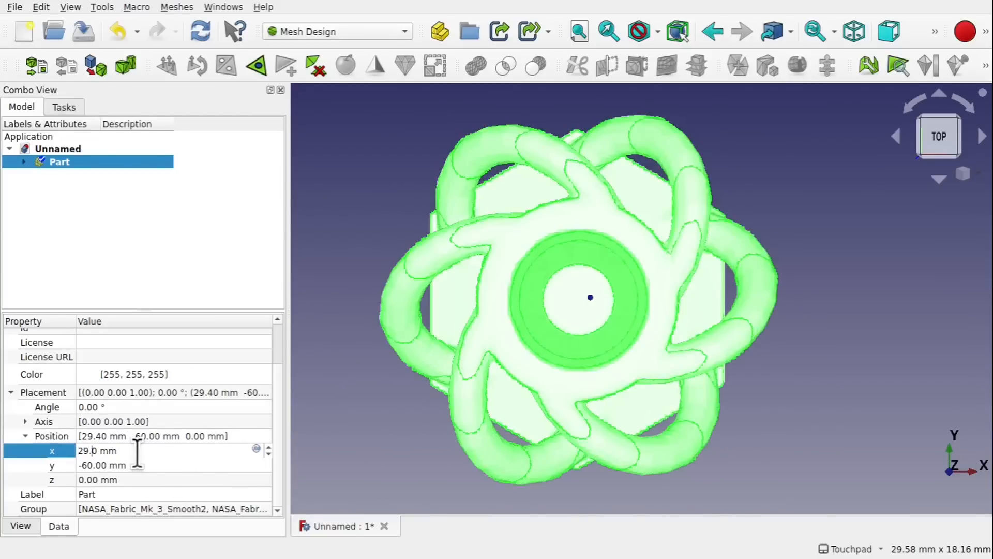
{"action": "type", "text": "5"}
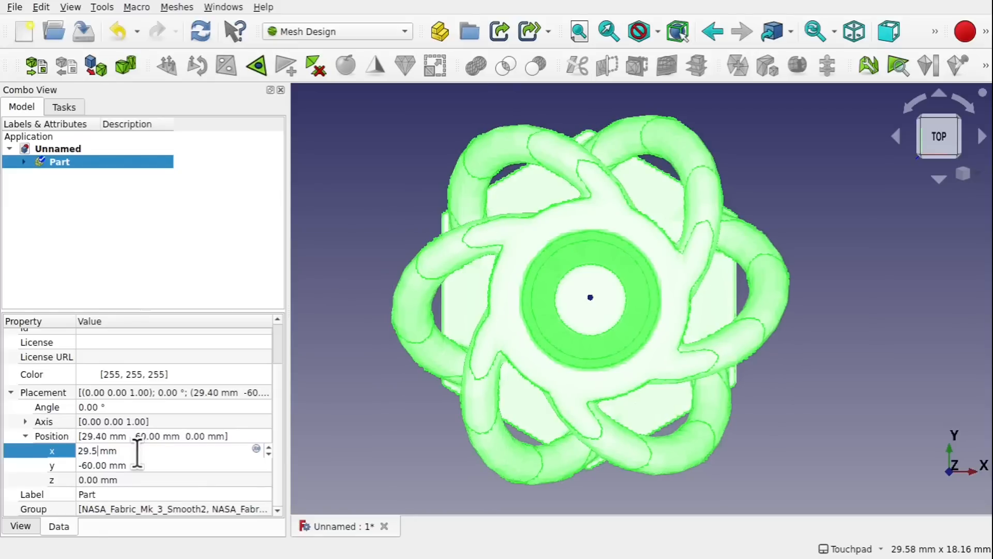
{"action": "left_click_drag", "start_coordinate": [632, 352], "coordinate": [645, 295], "text": "alt"}
{"action": "scroll", "coordinate": [645, 295], "scroll_direction": "down", "scroll_amount": 5}
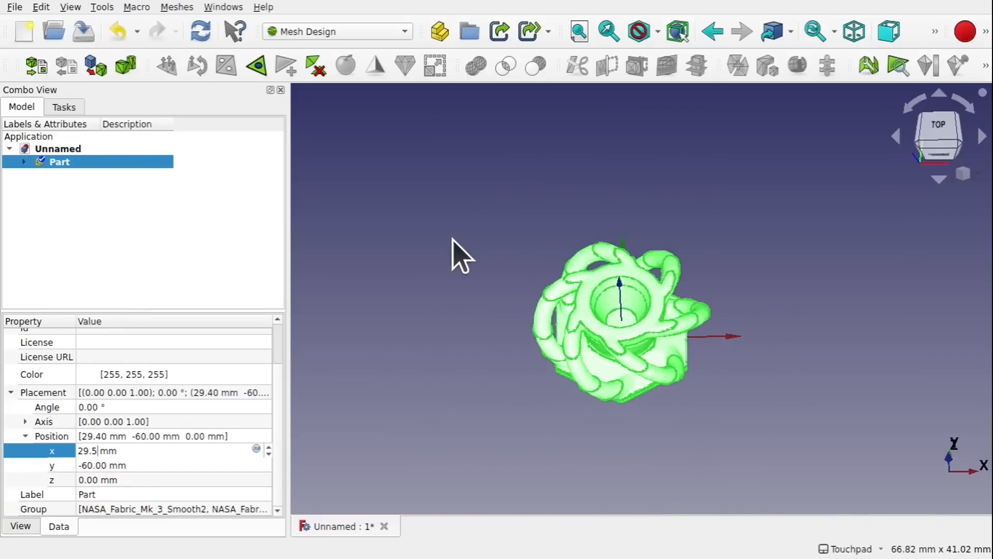
{"action": "left_click", "coordinate": [456, 254]}
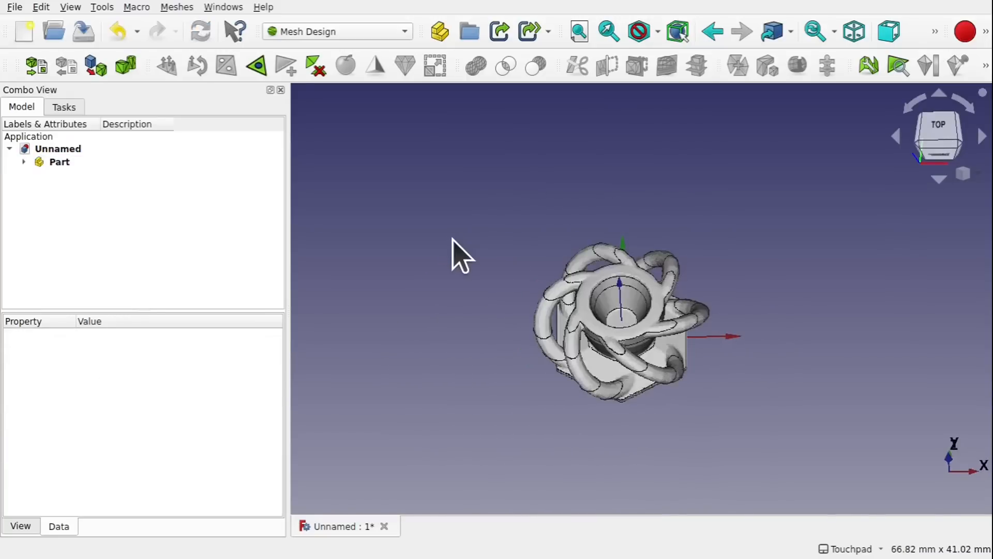
Hide the NASA_Fabric_Mk_3_Smooth2 mesh in the part and view the remaining cross-sections from the front.
{"action": "left_click", "coordinate": [26, 162]}
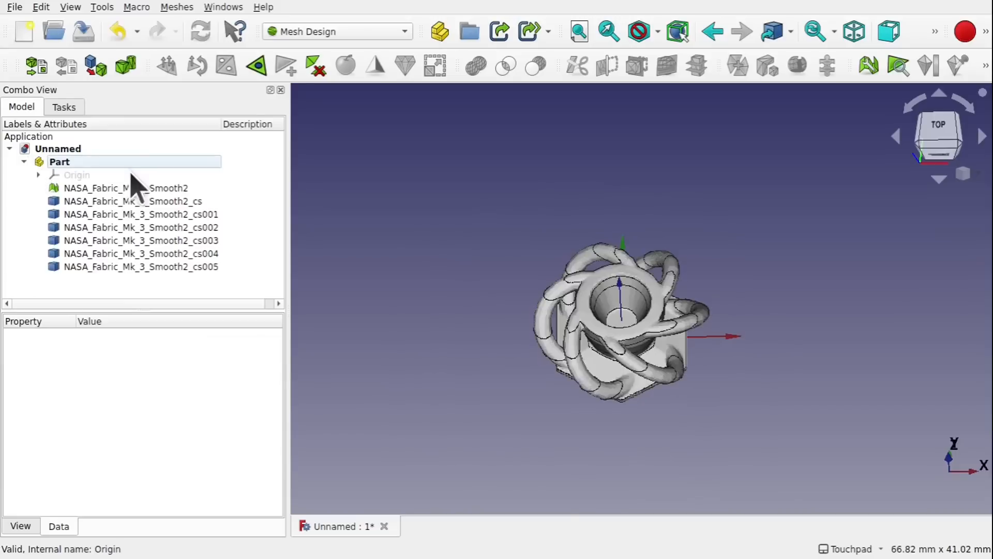
{"action": "left_click", "coordinate": [127, 188]}
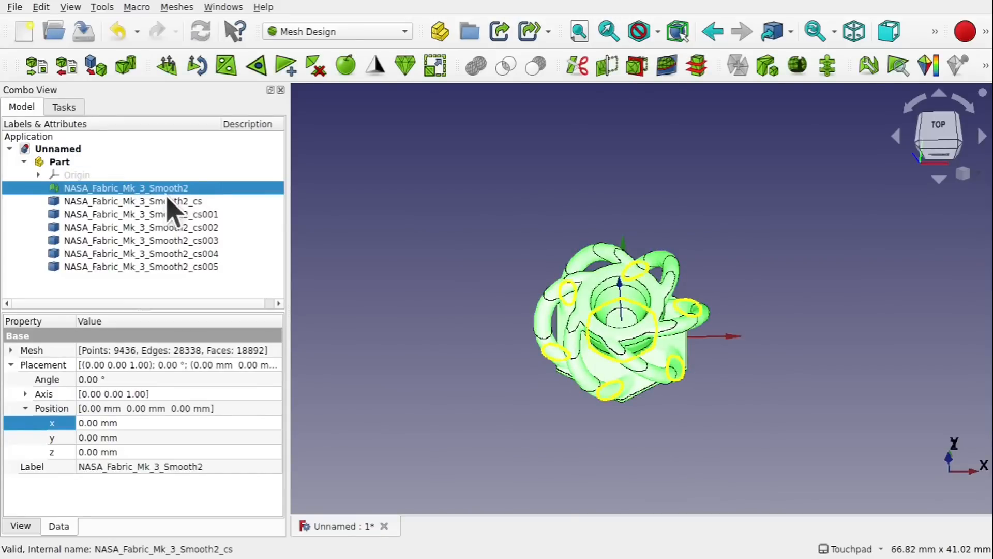
{"action": "key", "text": "space"}
{"action": "left_click_drag", "start_coordinate": [667, 398], "coordinate": [566, 333], "text": "alt"}
{"action": "scroll", "coordinate": [637, 359], "scroll_direction": "up", "scroll_amount": 7}
{"action": "scroll", "coordinate": [639, 390], "scroll_direction": "down", "scroll_amount": 3}
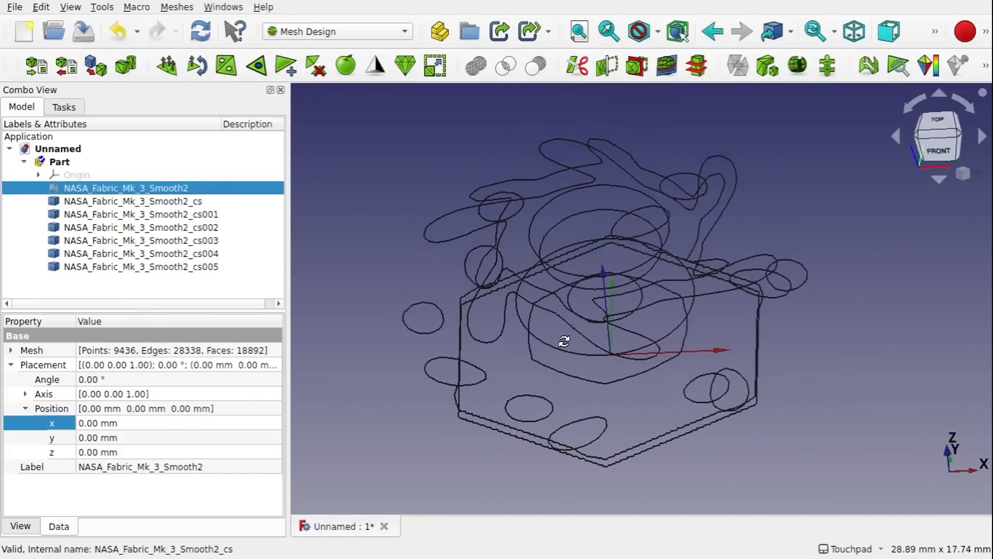
{"action": "left_click_drag", "start_coordinate": [564, 342], "coordinate": [564, 339], "text": "alt"}
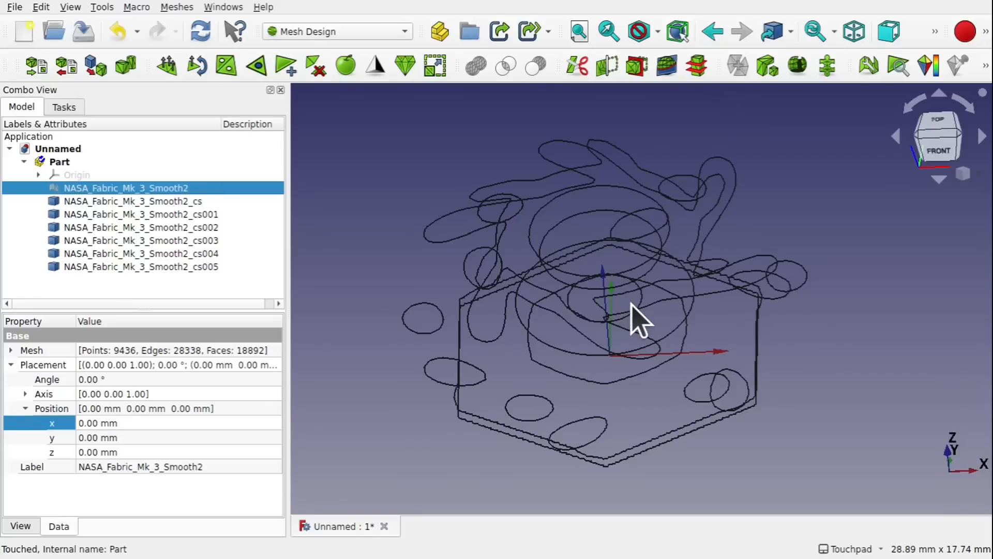
{"action": "left_click_drag", "start_coordinate": [627, 292], "coordinate": [671, 293], "text": "shift"}
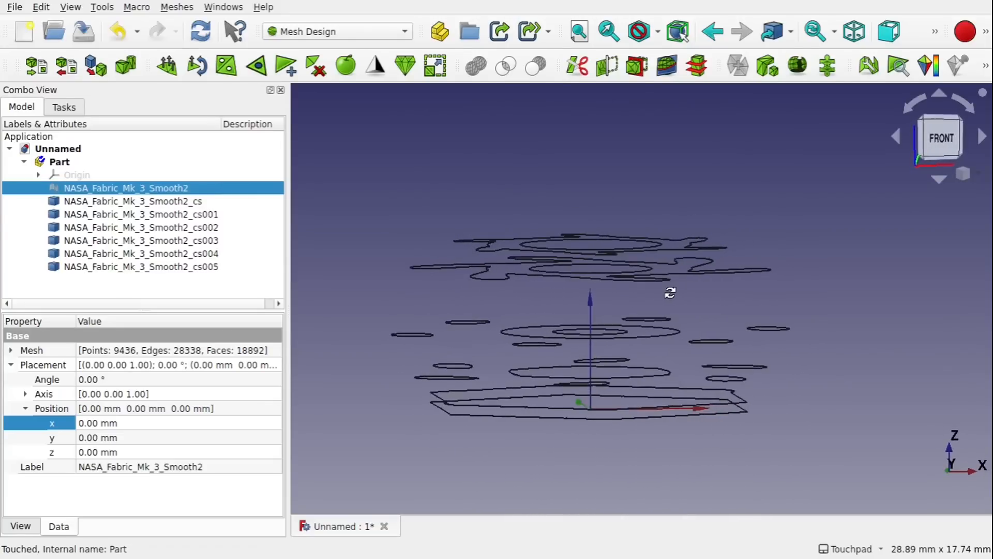
{"action": "left_click", "coordinate": [943, 139]}
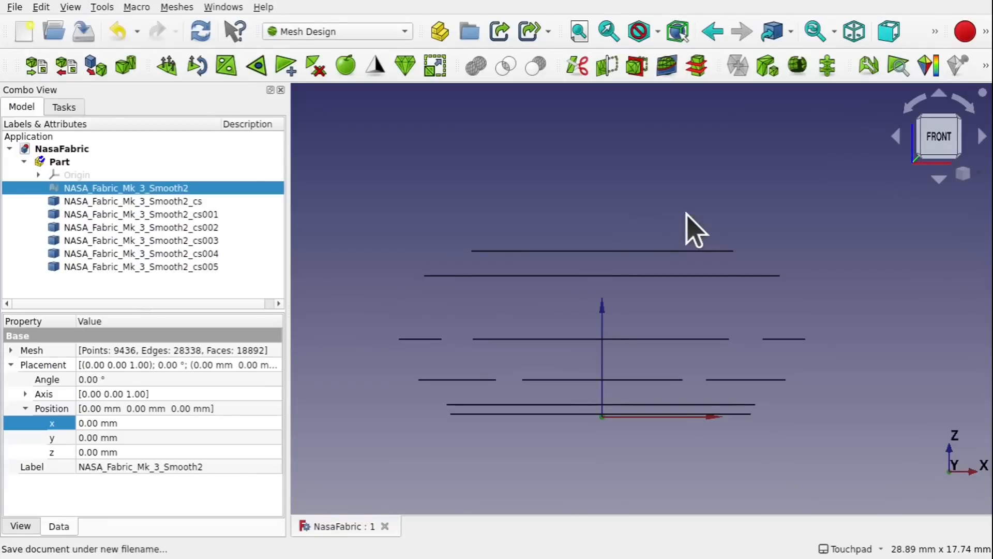
Switch to the Part Design workbench and collapse the part in the model tree.
{"action": "left_click", "coordinate": [337, 32]}
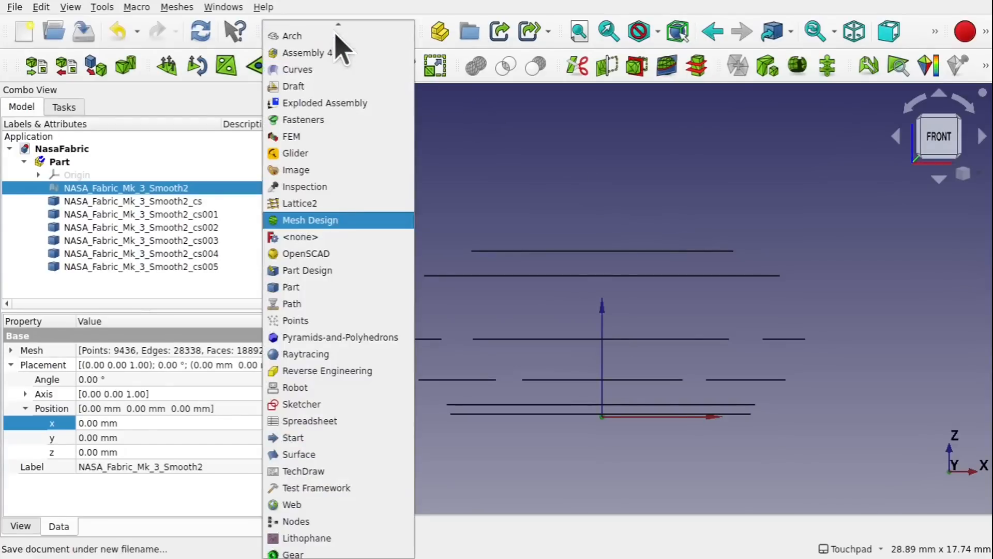
{"action": "left_click", "coordinate": [349, 273]}
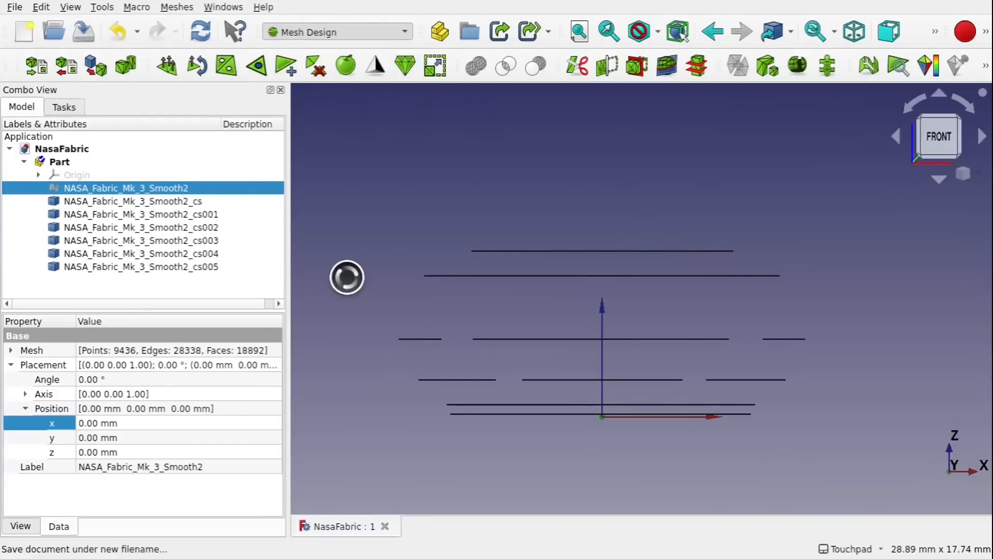
{"action": "left_click", "coordinate": [25, 108]}
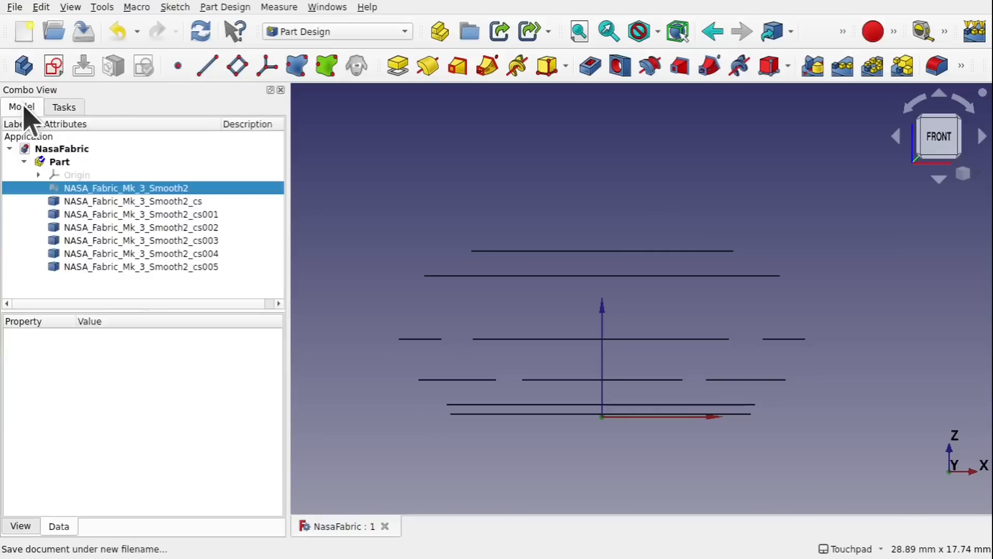
{"action": "left_click", "coordinate": [24, 162]}
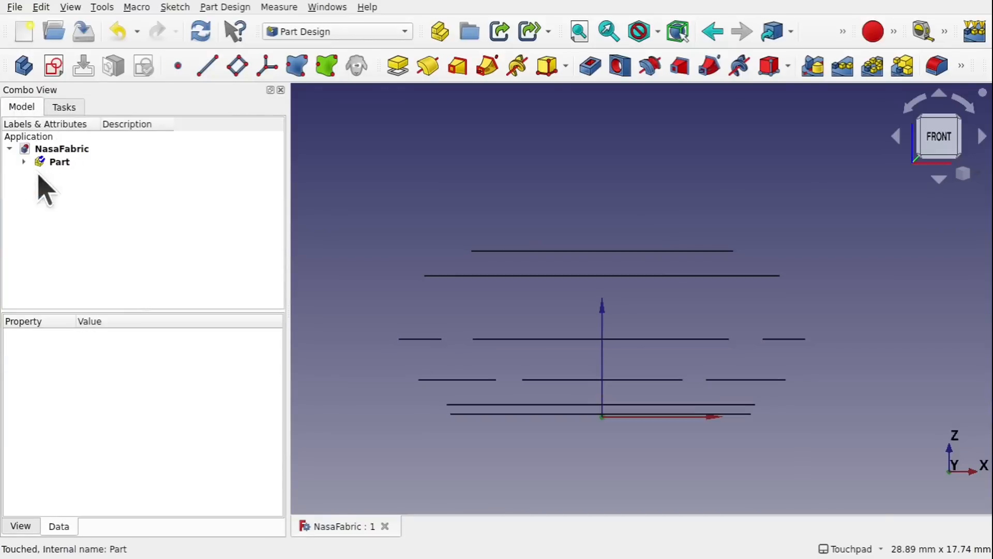
{"action": "left_click", "coordinate": [23, 67]}
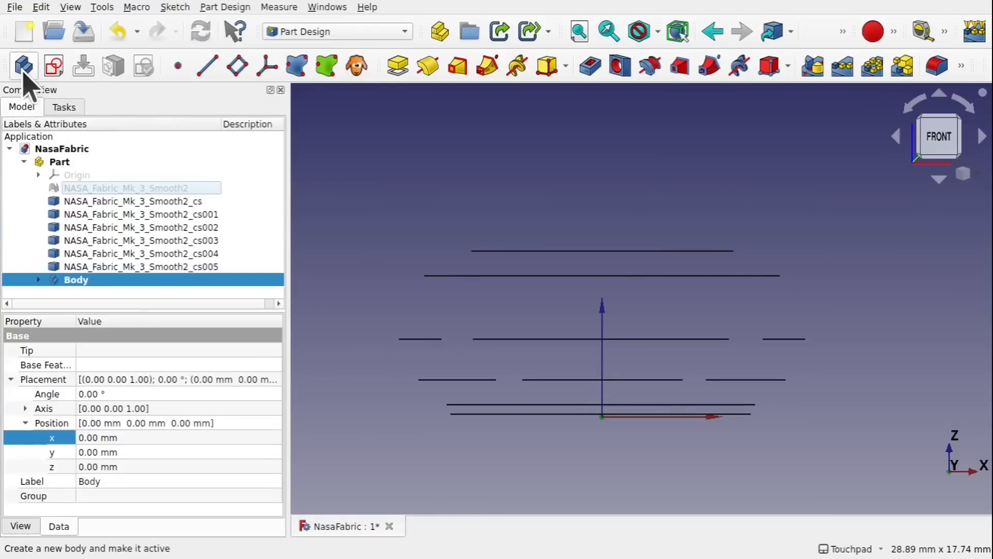
{"action": "left_click", "coordinate": [24, 161]}
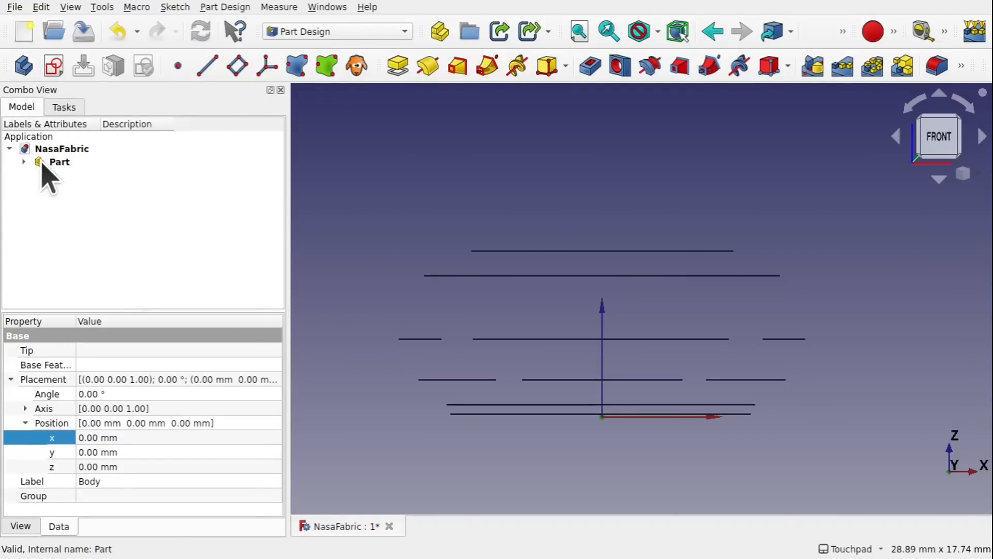
{"action": "left_click", "coordinate": [23, 161]}
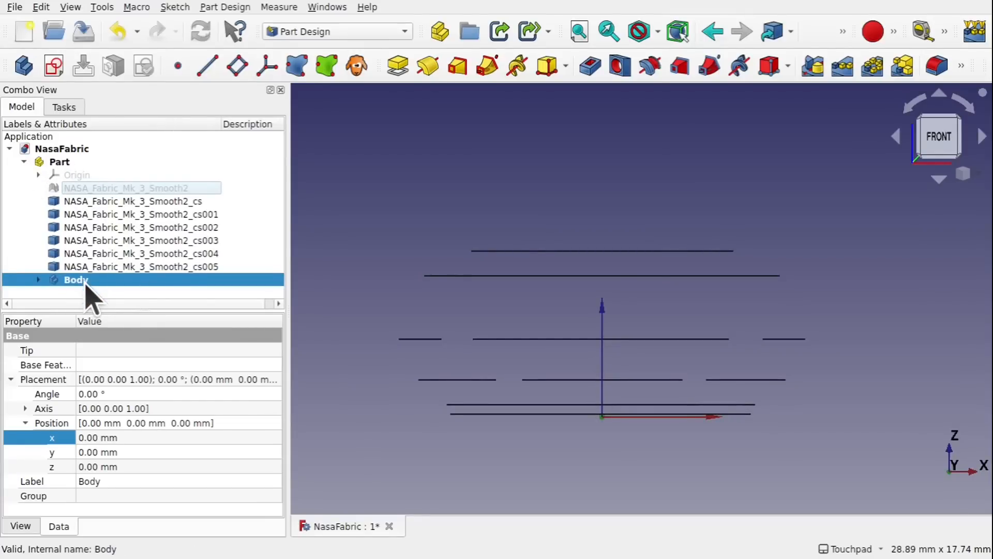
{"action": "key", "text": "Delete"}
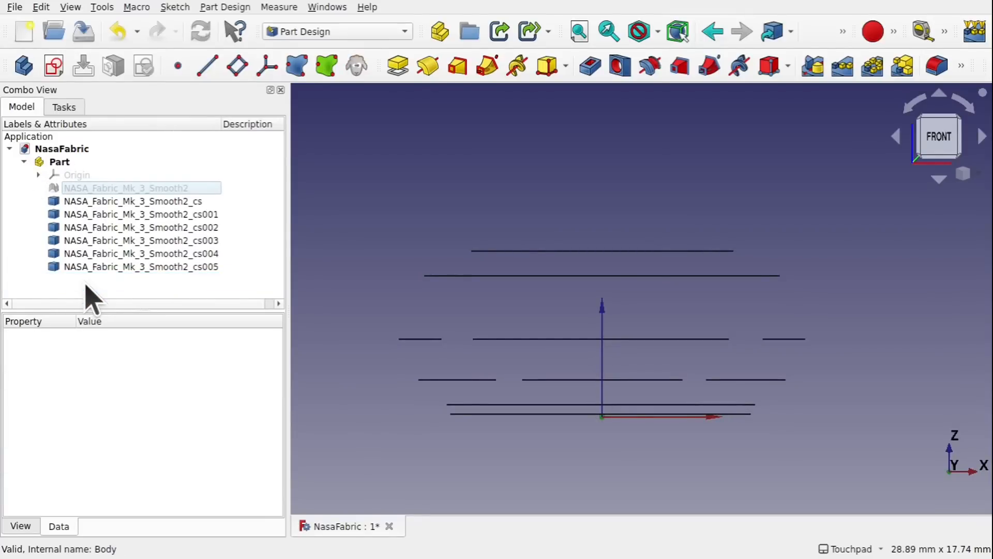
Deactivate the part and create a new body outside it, directly under the NasaFabric document.
{"action": "left_click", "coordinate": [66, 165]}
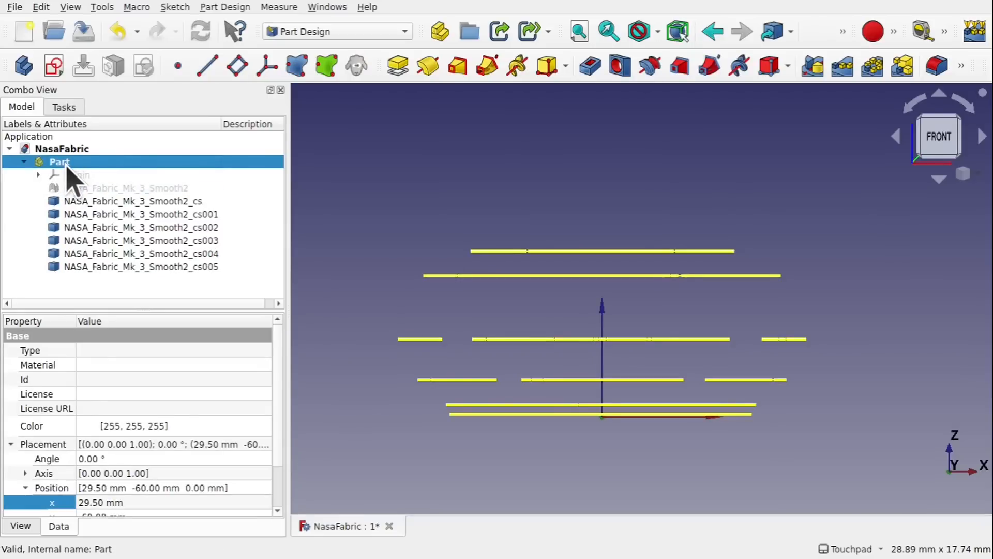
{"action": "right_click", "coordinate": [66, 165]}
{"action": "left_click", "coordinate": [103, 175]}
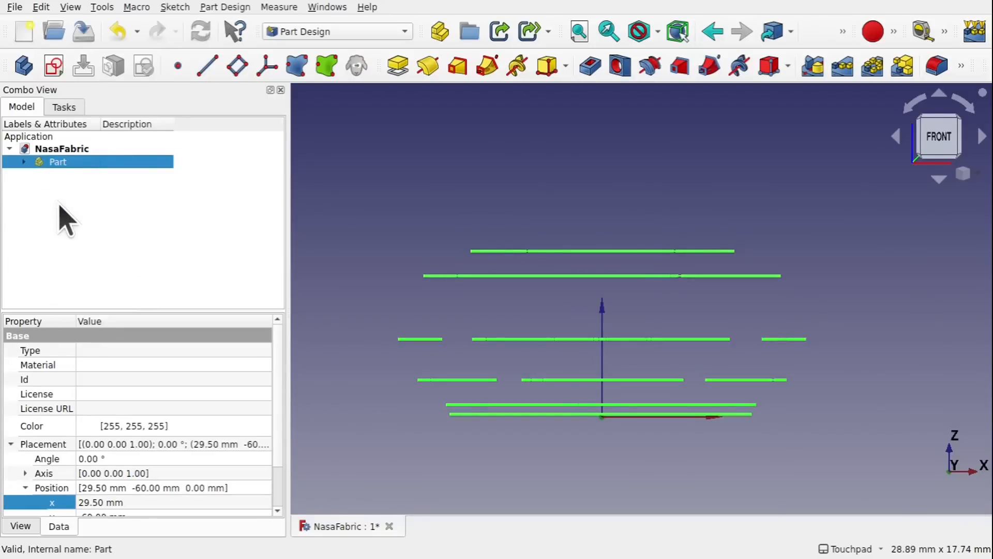
{"action": "left_click", "coordinate": [59, 216]}
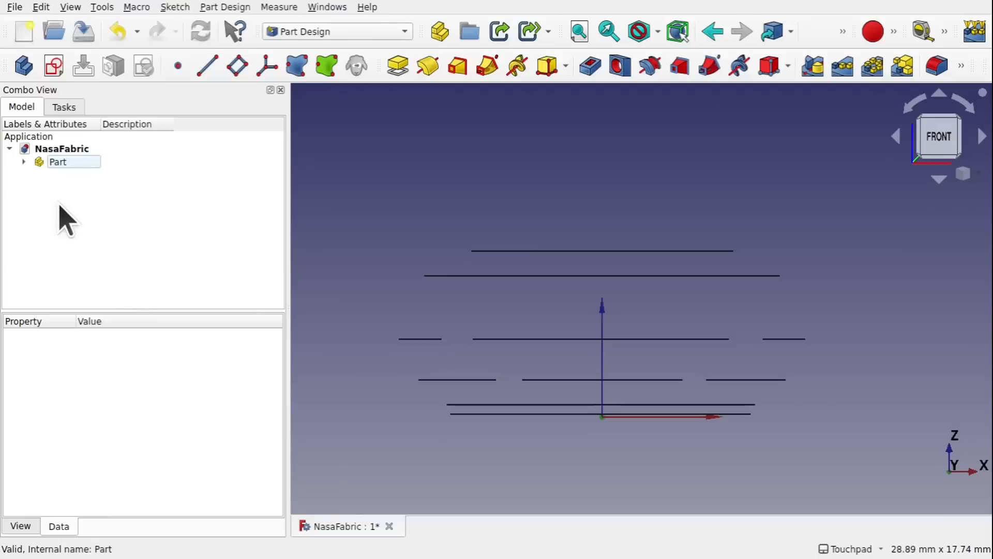
{"action": "left_click", "coordinate": [30, 70]}
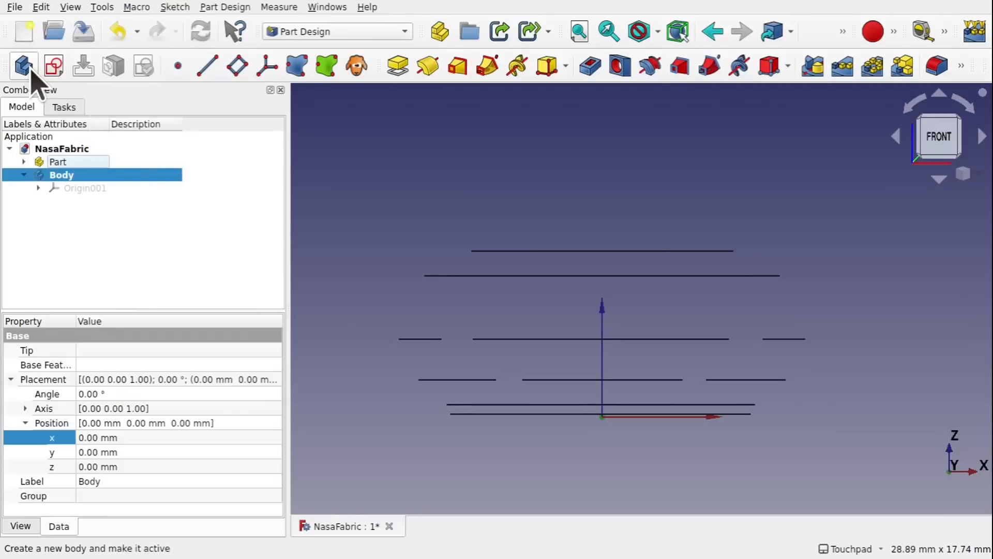
{"action": "left_click", "coordinate": [123, 255]}
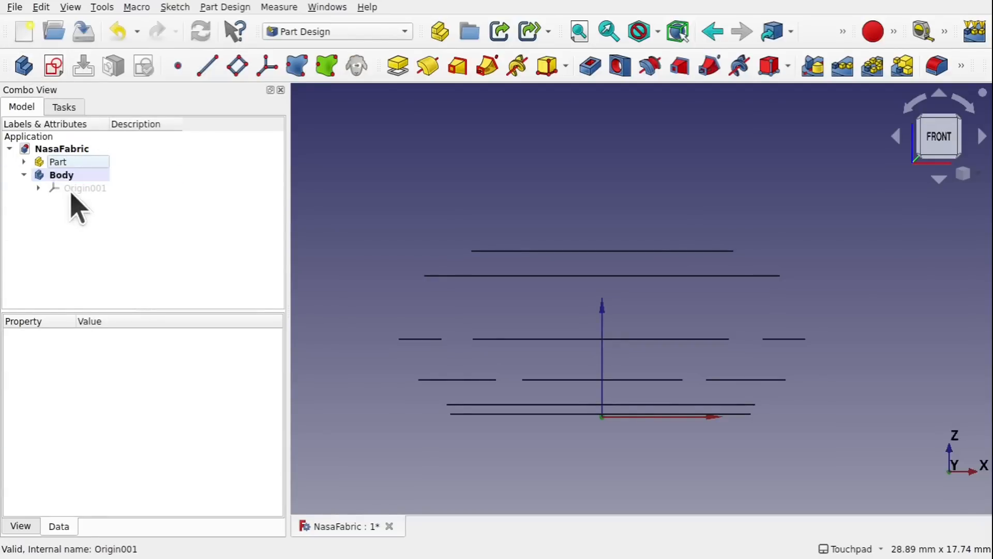
Create a sketch on the new body's XY base plane.
{"action": "left_click", "coordinate": [53, 66]}
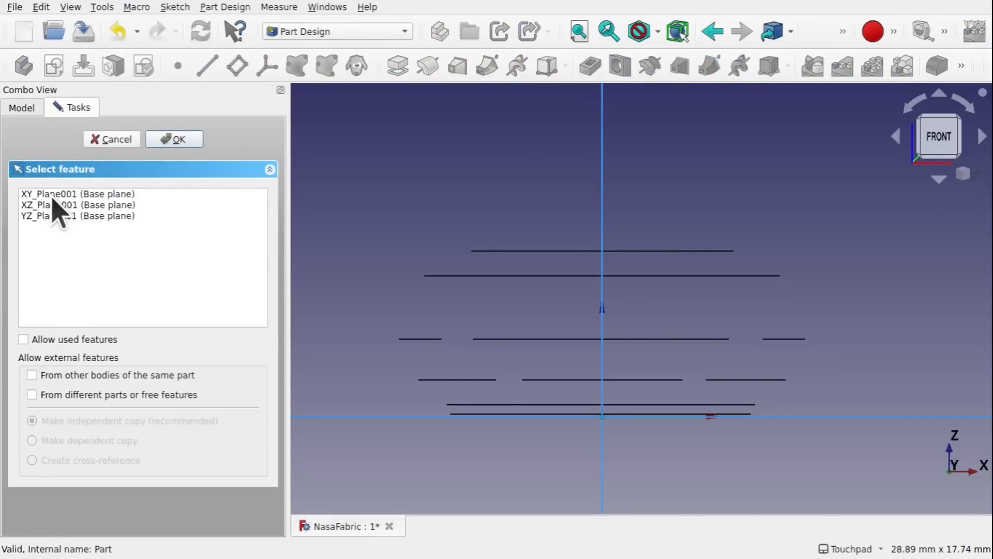
{"action": "left_click", "coordinate": [68, 195]}
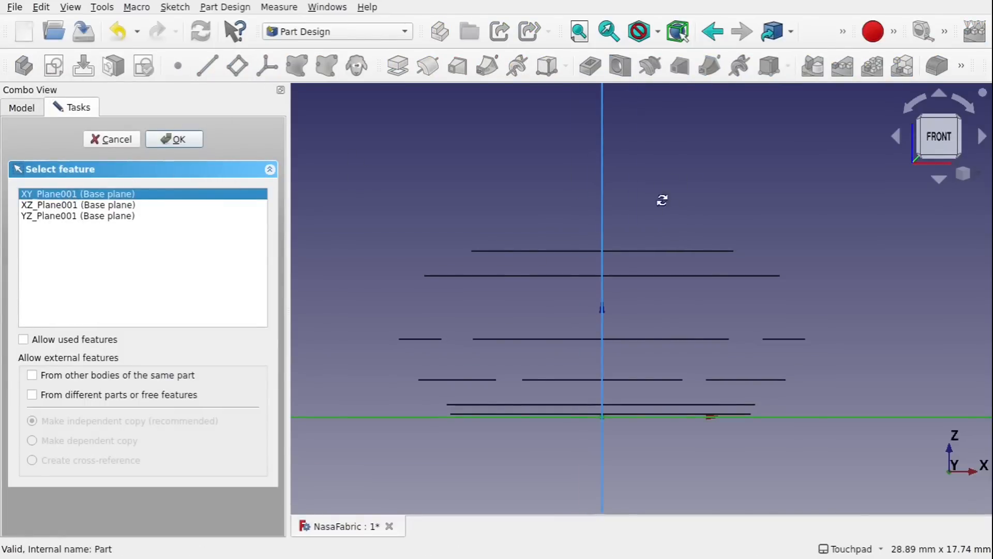
{"action": "middle_click_drag", "start_coordinate": [661, 200], "coordinate": [655, 219]}
{"action": "scroll", "coordinate": [654, 218], "scroll_direction": "down", "scroll_amount": 5}
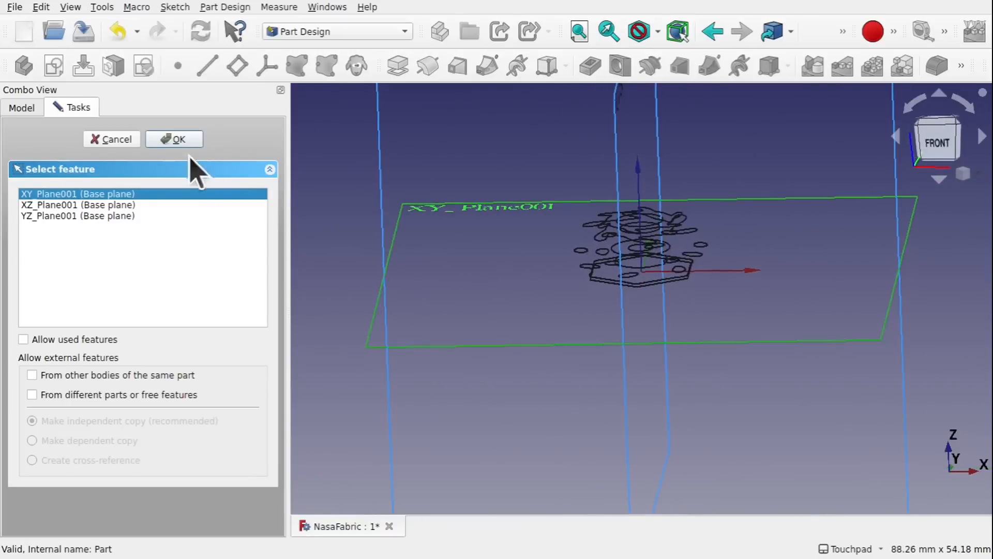
{"action": "left_click", "coordinate": [175, 138]}
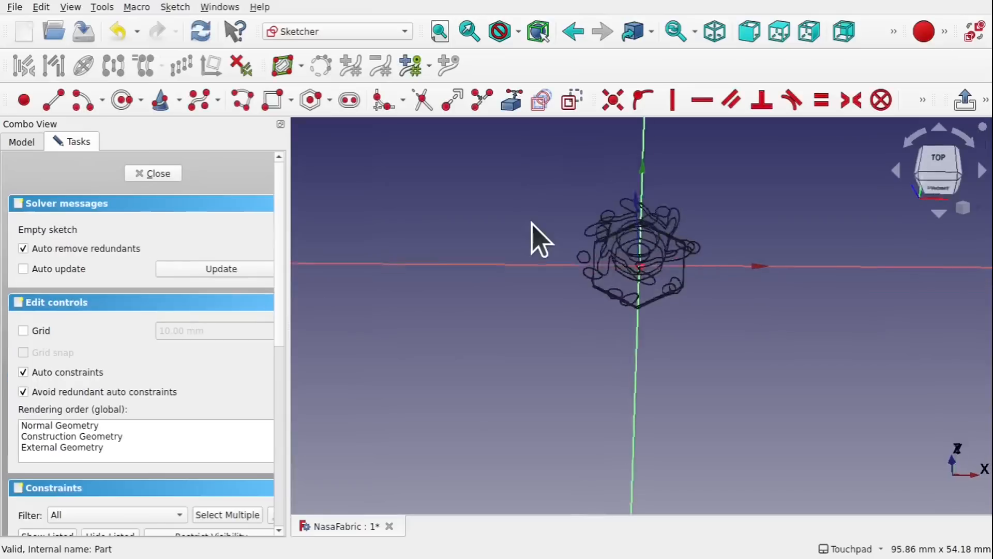
Turn on the section view of the sketch to cut away the cross-sections above its plane and examine the result.
{"action": "scroll", "coordinate": [655, 289], "scroll_direction": "up", "scroll_amount": 4}
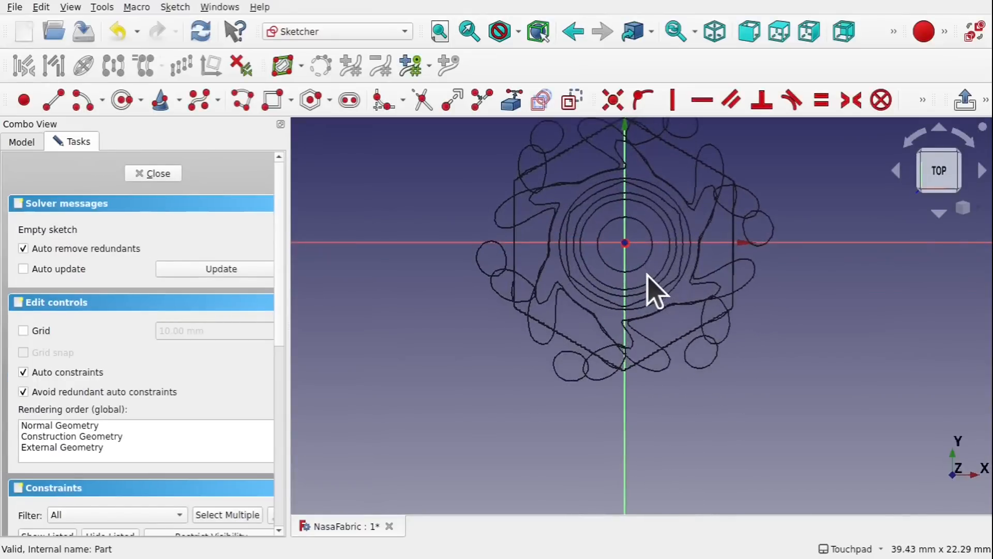
{"action": "middle_click_drag", "start_coordinate": [647, 274], "coordinate": [636, 358], "text": "shift"}
{"action": "mouse_move", "coordinate": [636, 358]}
{"action": "left_mouse_down", "text": "shift"}
{"action": "mouse_move", "coordinate": [645, 231]}
{"action": "mouse_move", "coordinate": [623, 295]}
{"action": "mouse_move", "coordinate": [602, 305]}
{"action": "left_mouse_up", "text": "shift"}
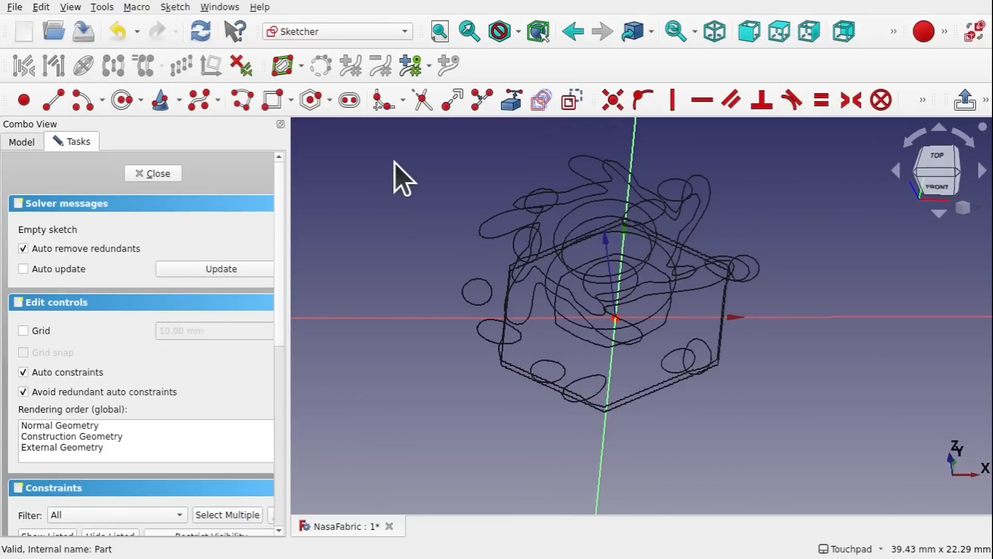
{"action": "left_click", "coordinate": [985, 99]}
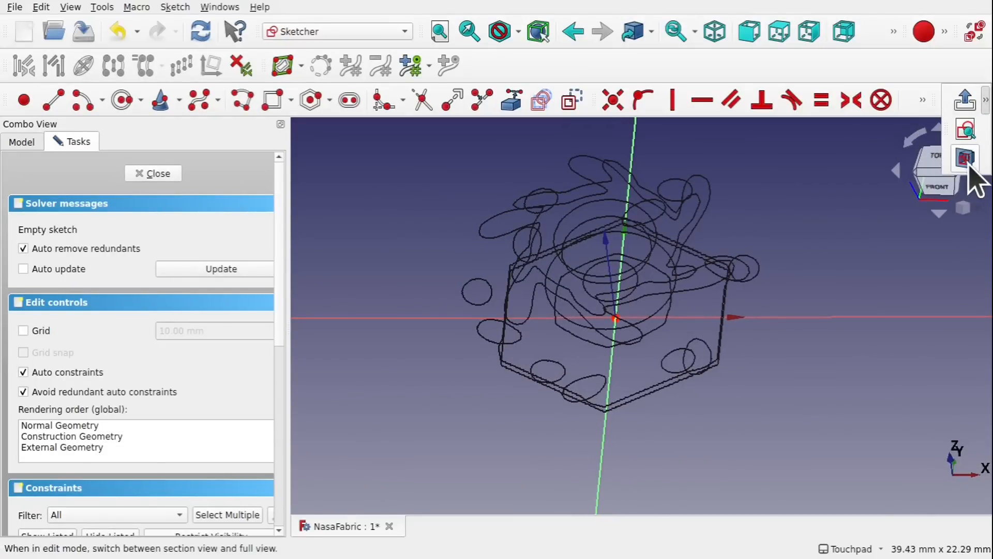
{"action": "left_click", "coordinate": [175, 7]}
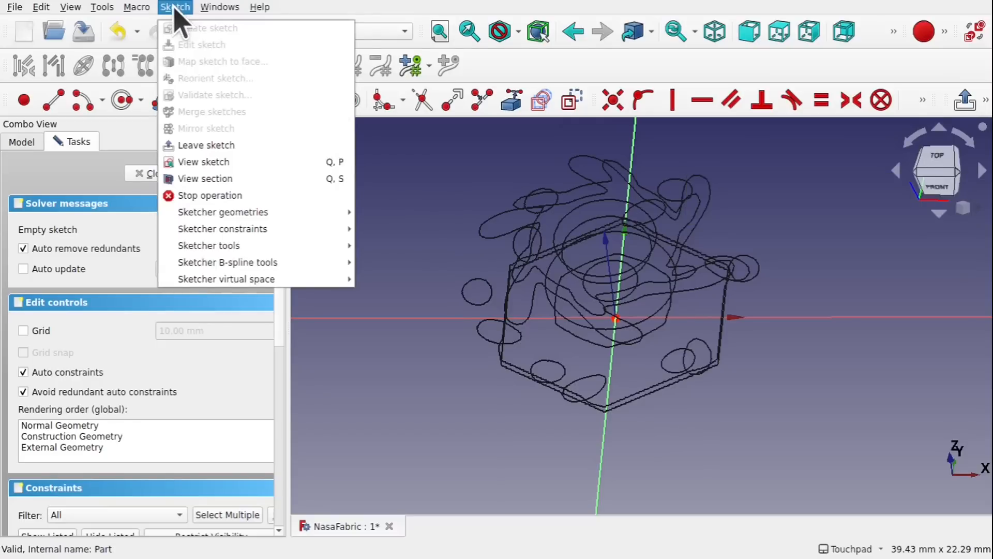
{"action": "left_click", "coordinate": [212, 178]}
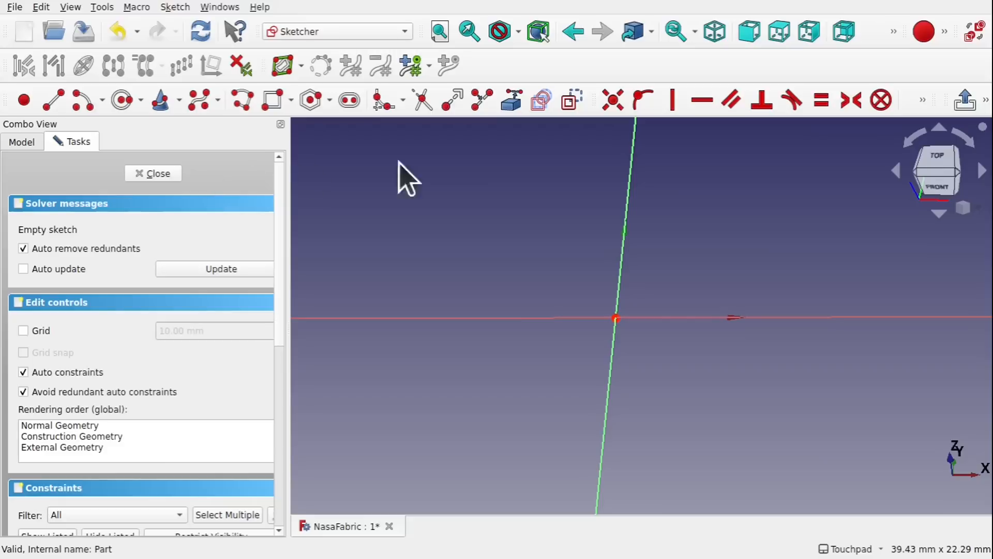
{"action": "scroll", "coordinate": [656, 289], "scroll_direction": "down", "scroll_amount": 2}
{"action": "left_click_drag", "start_coordinate": [656, 288], "coordinate": [700, 247], "text": "shift"}
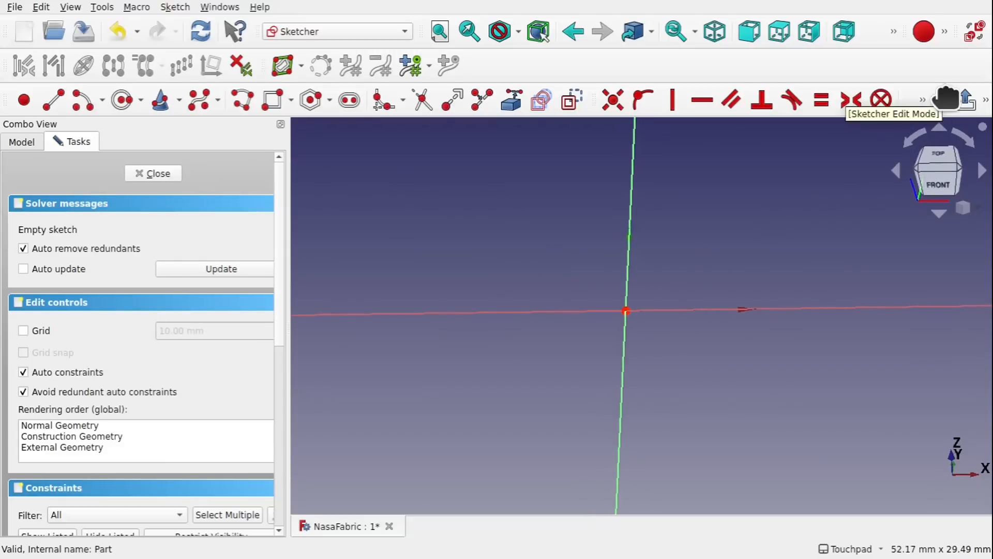
Move the sketch edit mode tools so that leave sketch, view sketch and view section all show, and close the empty sketch.
{"action": "mouse_move", "coordinate": [946, 99]}
{"action": "left_mouse_down"}
{"action": "mouse_move", "coordinate": [903, 70]}
{"action": "mouse_move", "coordinate": [853, 67]}
{"action": "left_mouse_up"}
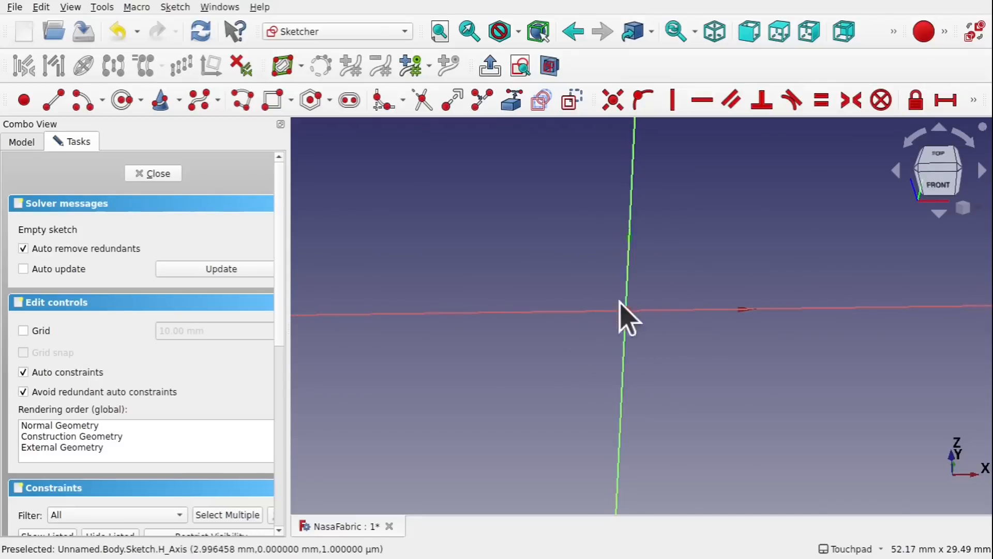
{"action": "mouse_move", "coordinate": [646, 291]}
{"action": "left_mouse_down", "text": "shift"}
{"action": "mouse_move", "coordinate": [686, 268]}
{"action": "mouse_move", "coordinate": [647, 274]}
{"action": "left_mouse_up", "text": "shift"}
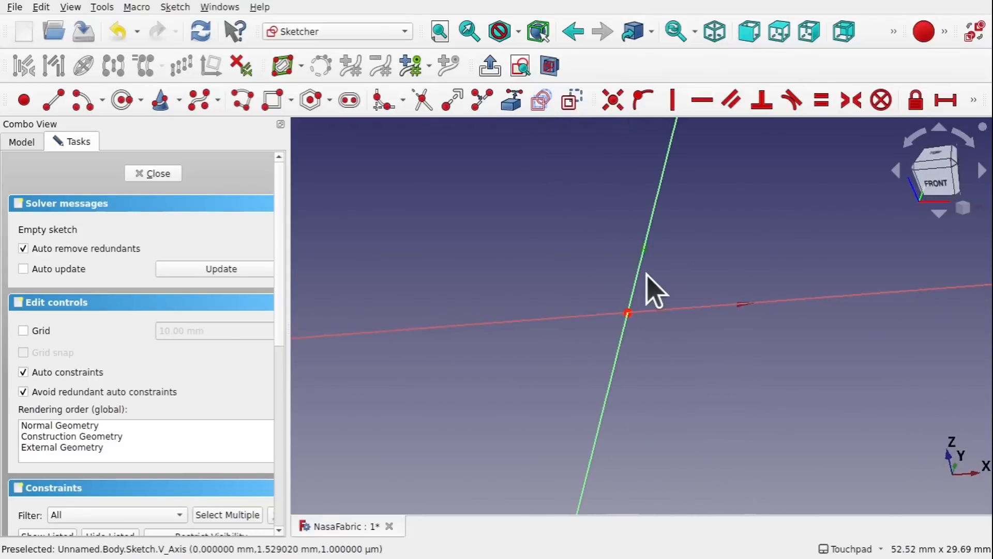
{"action": "scroll", "coordinate": [647, 273], "scroll_direction": "down", "scroll_amount": 1}
{"action": "left_click", "coordinate": [173, 178]}
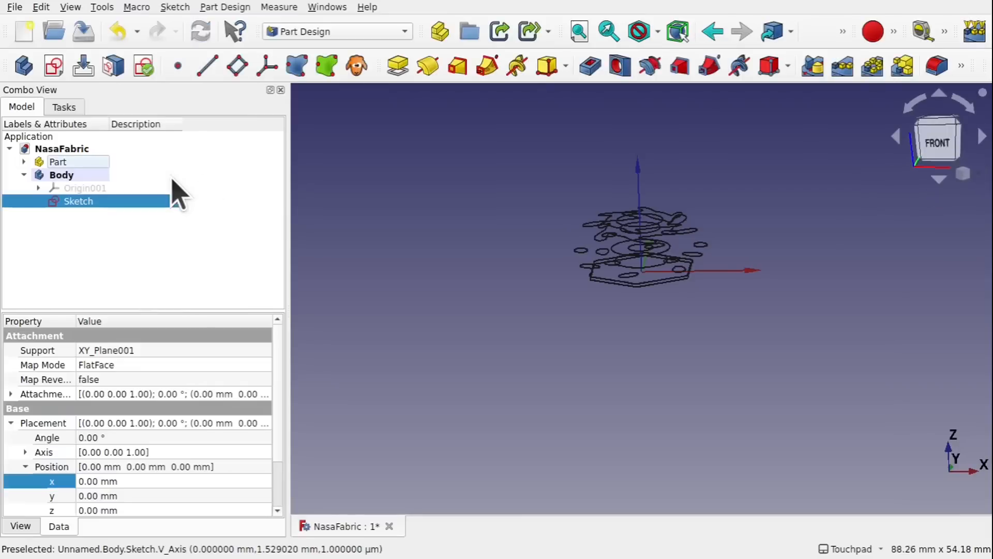
Lower the bottom hexagonal cross-section NASA_Fabric_Mk_3_Smooth2_cs002 by setting its placement's z position to -0.10 mm.
{"action": "scroll", "coordinate": [622, 263], "scroll_direction": "up", "scroll_amount": 10}
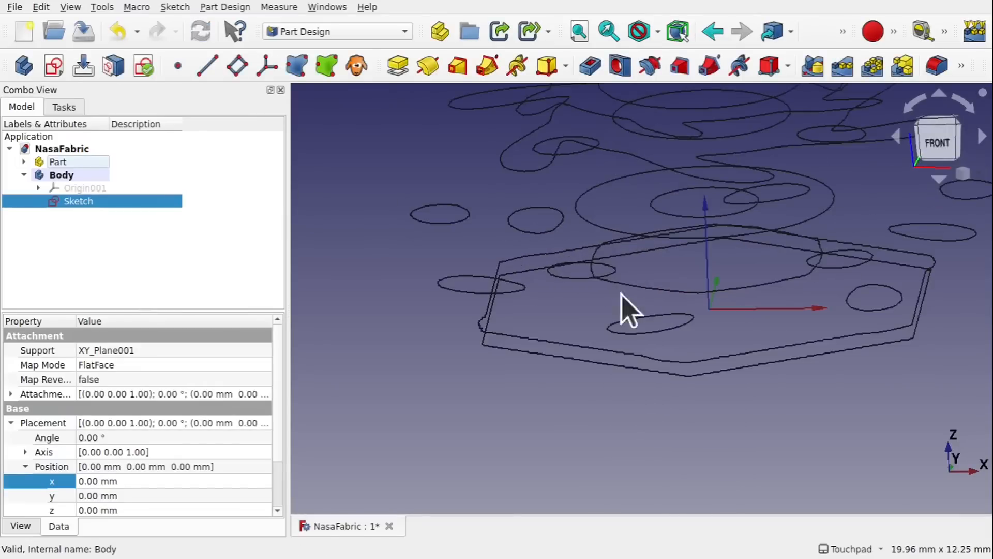
{"action": "left_click", "coordinate": [612, 366]}
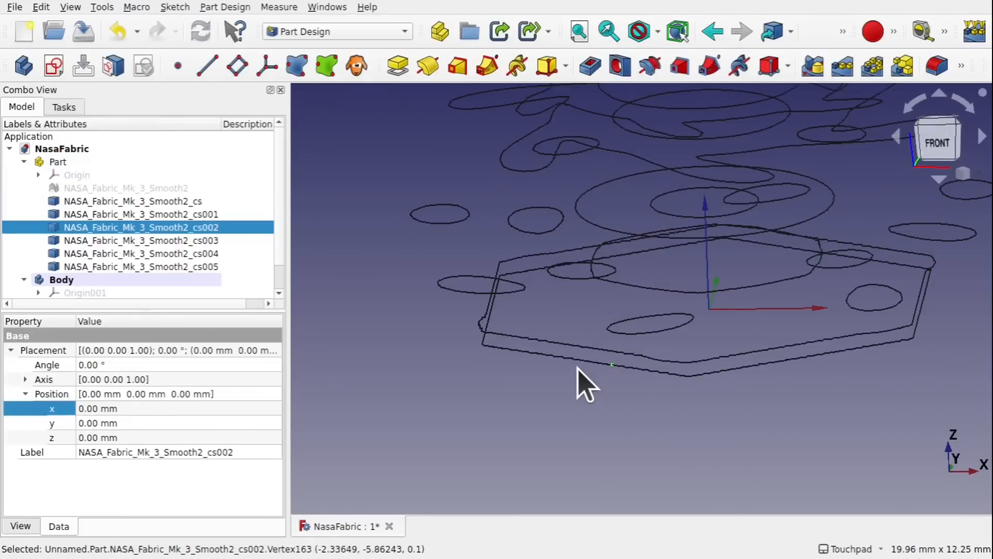
{"action": "left_click", "coordinate": [181, 437]}
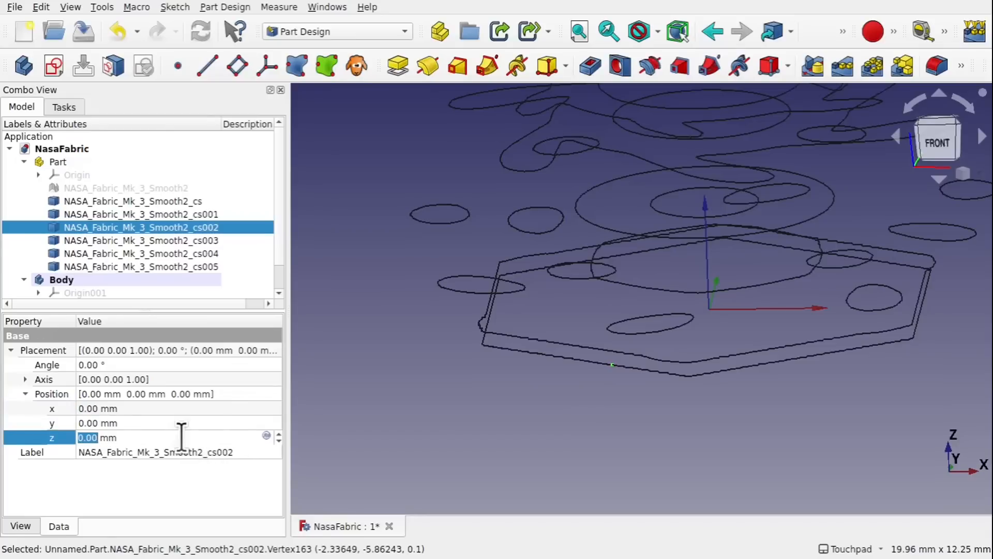
{"action": "key", "text": "Down"}
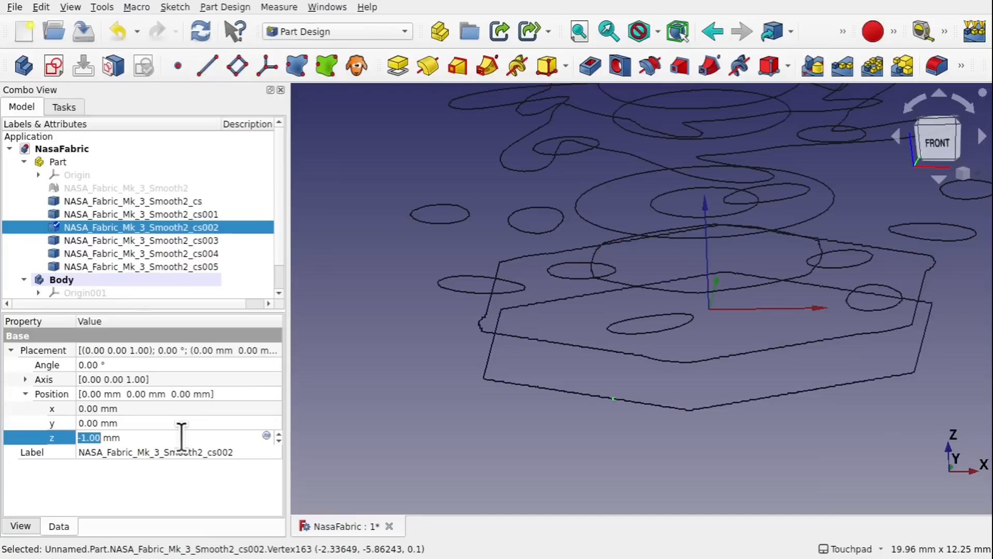
{"action": "type", "text": "0"}
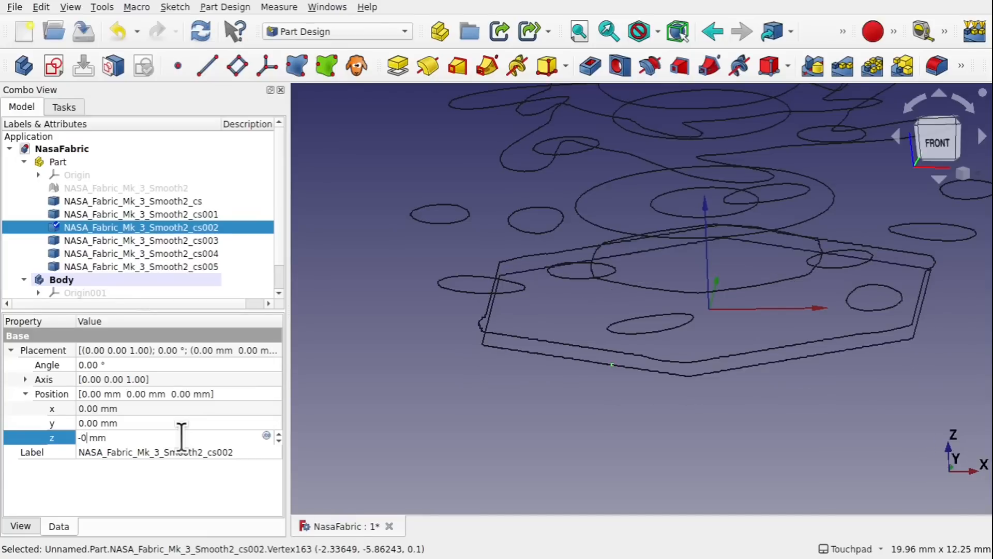
{"action": "type", "text": ".3"}
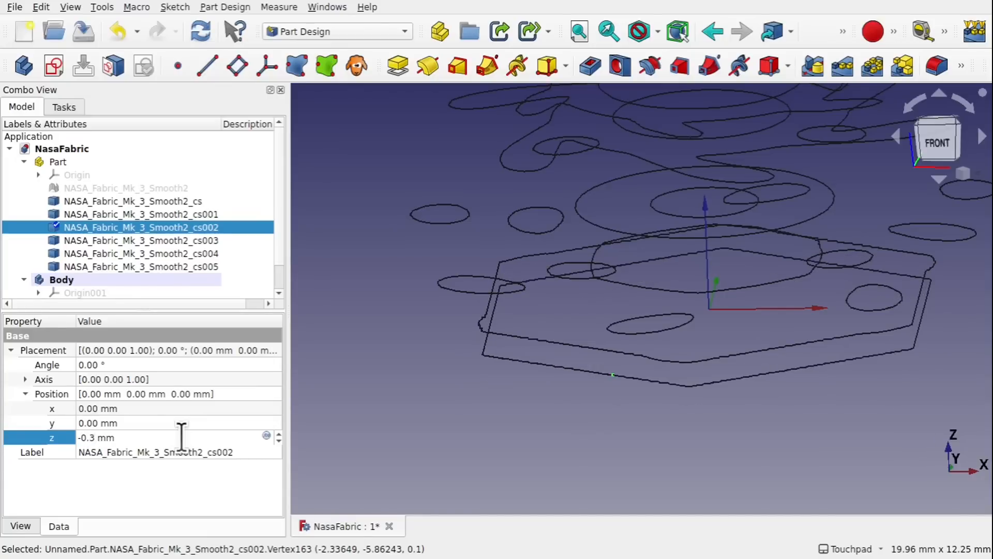
{"action": "type", "text": "2"}
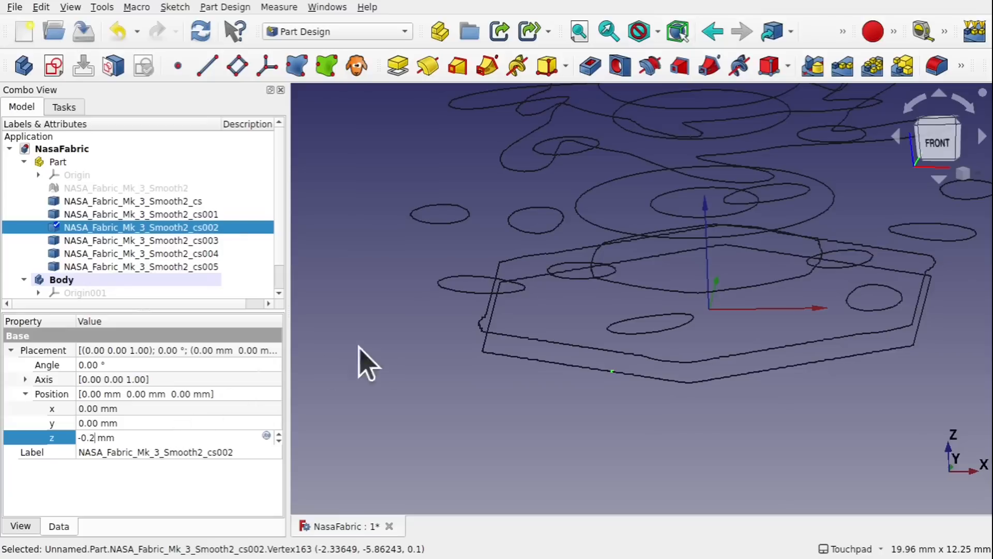
{"action": "key", "text": "BackSpace"}
{"action": "type", "text": "10"}
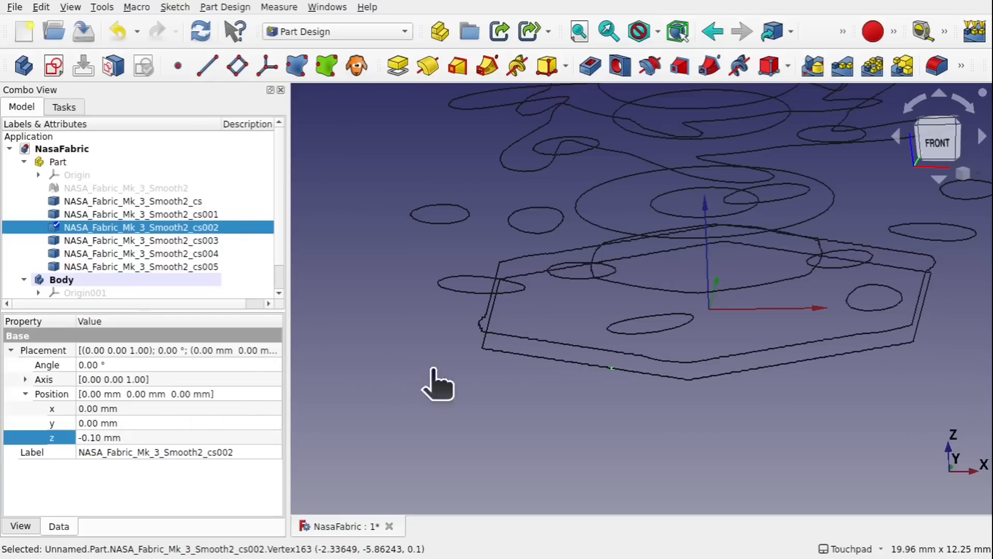
{"action": "left_click", "coordinate": [435, 384]}
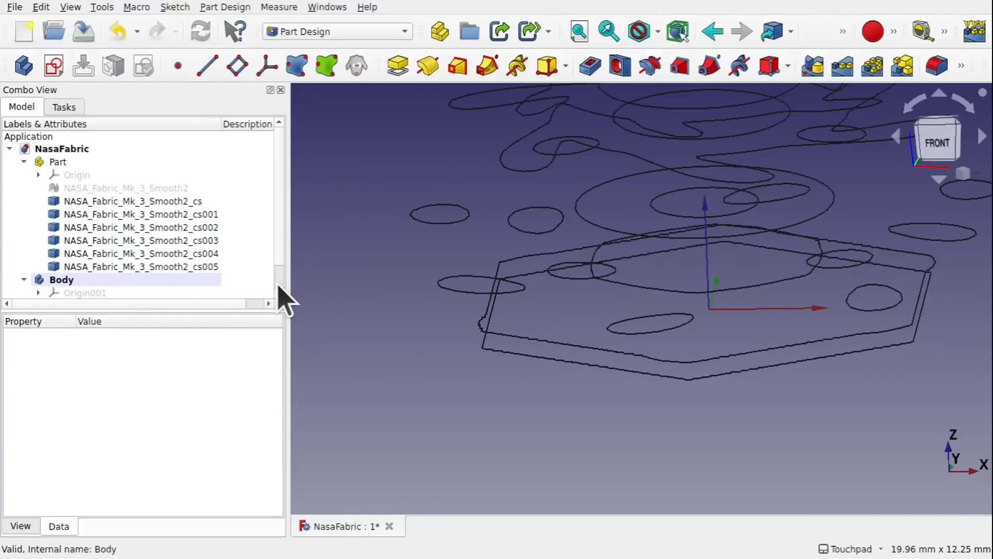
Reopen the body's sketch and draw an origin-centred hexagon about 14.2 mm across its corners over the lowest cross-section outline.
{"action": "scroll", "coordinate": [280, 286], "scroll_direction": "down", "scroll_amount": 1}
{"action": "double_click", "coordinate": [100, 285]}
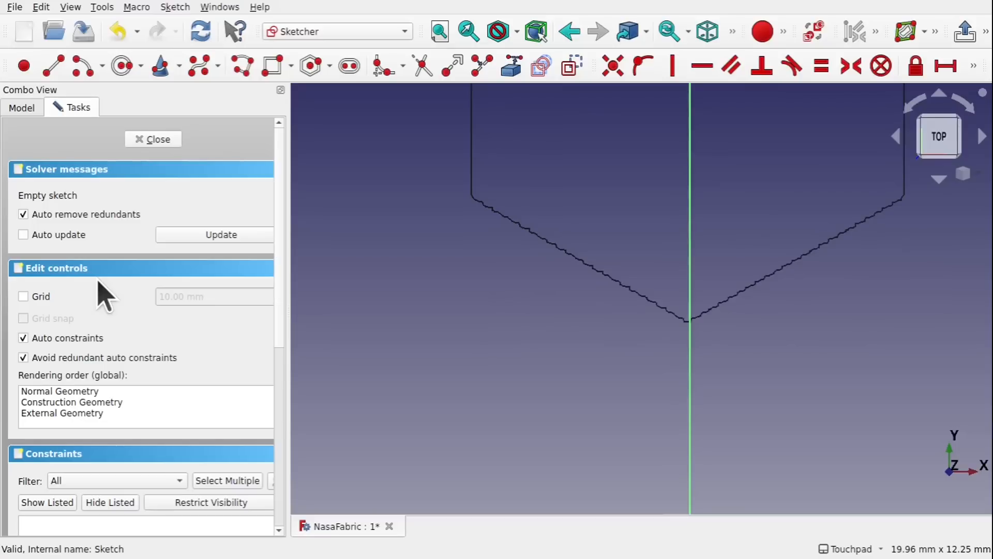
{"action": "scroll", "coordinate": [760, 223], "scroll_direction": "down", "scroll_amount": 1}
{"action": "middle_click_drag", "start_coordinate": [754, 207], "coordinate": [723, 412]}
{"action": "scroll", "coordinate": [630, 354], "scroll_direction": "down", "scroll_amount": 1}
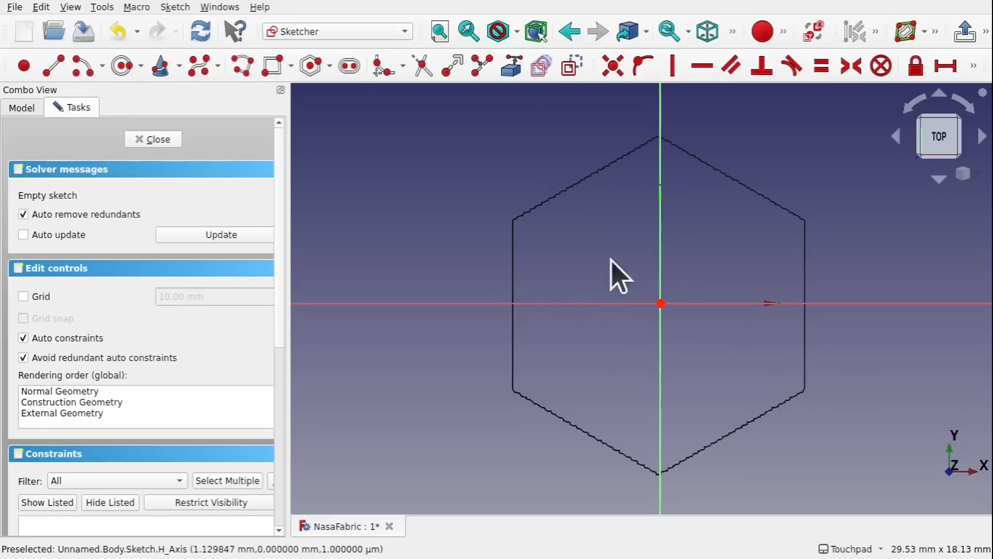
{"action": "left_click", "coordinate": [312, 73]}
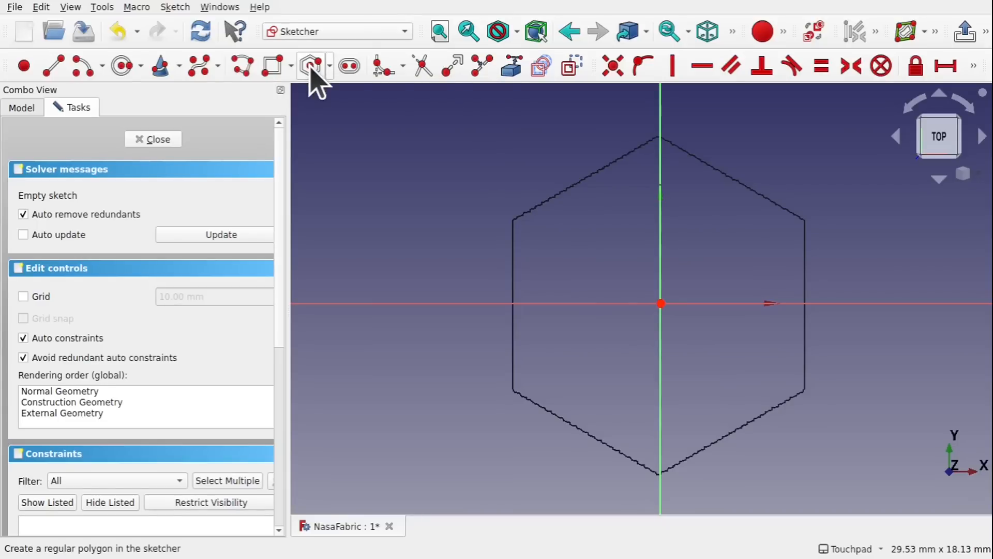
{"action": "left_click", "coordinate": [661, 303]}
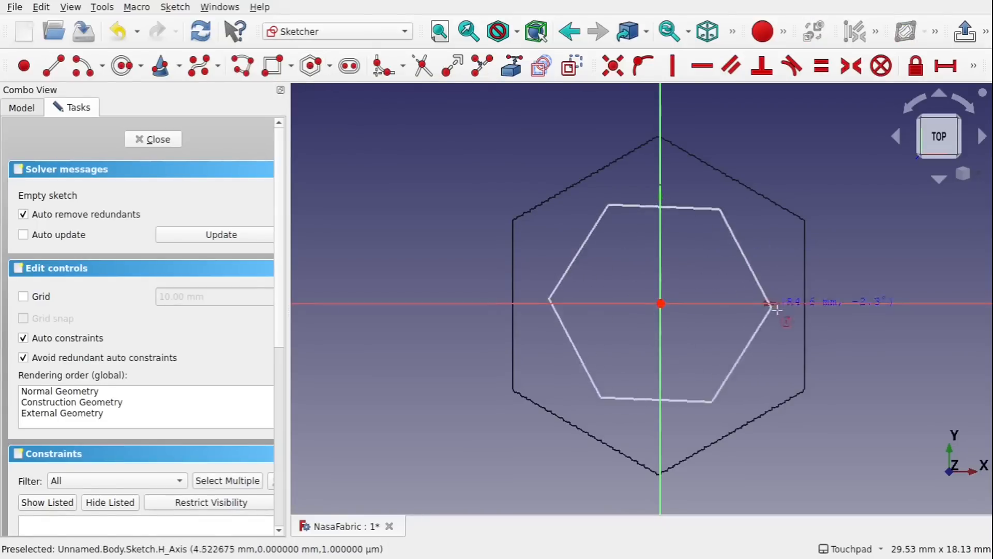
{"action": "left_click", "coordinate": [806, 389]}
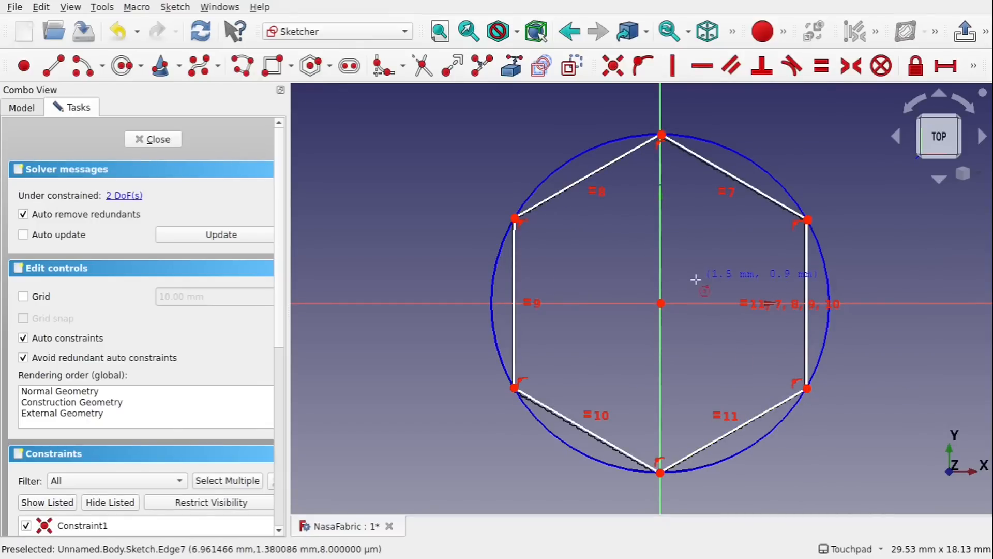
Constrain the diameter of the hexagon's construction circle to 14 mm.
{"action": "left_click", "coordinate": [767, 178]}
{"action": "left_click", "coordinate": [973, 67]}
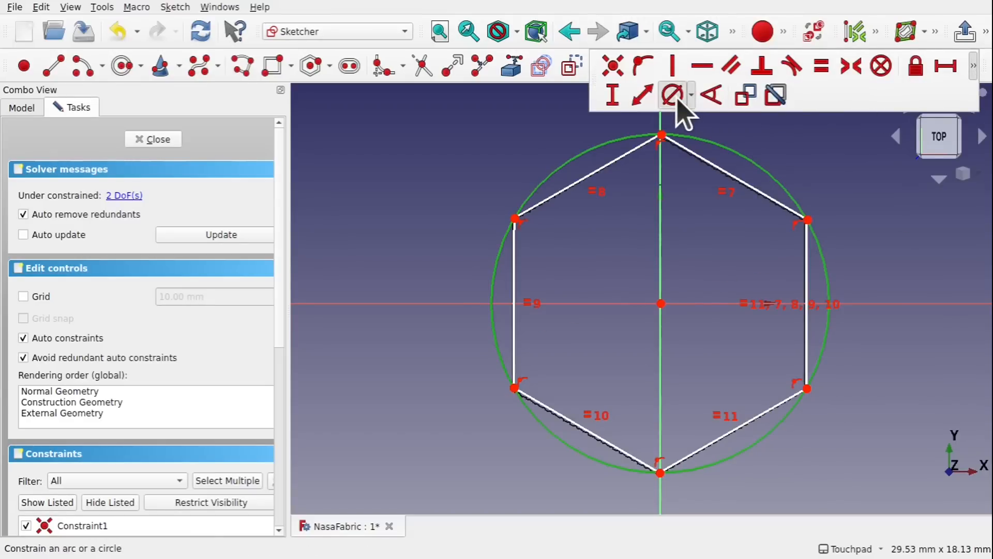
{"action": "left_click", "coordinate": [677, 99]}
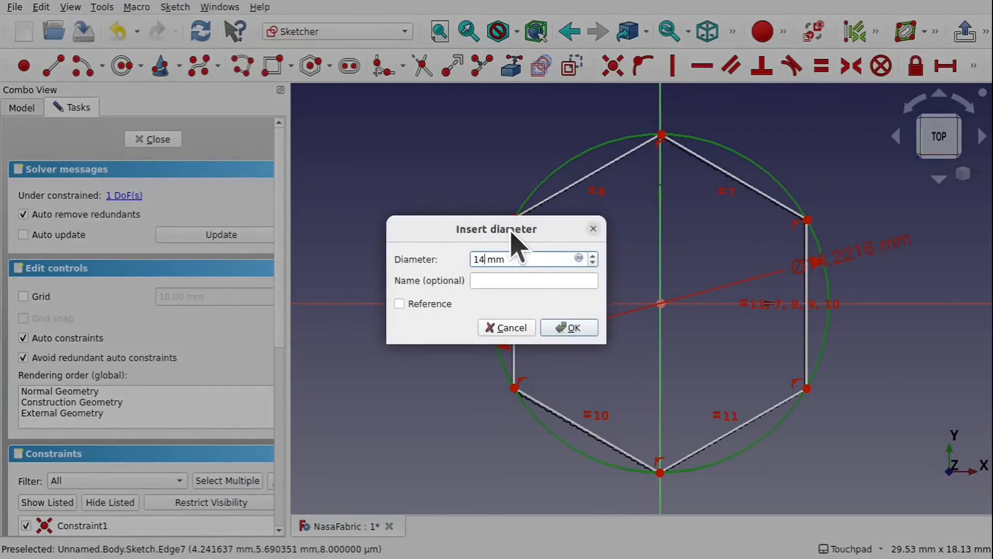
{"action": "left_click", "coordinate": [571, 328]}
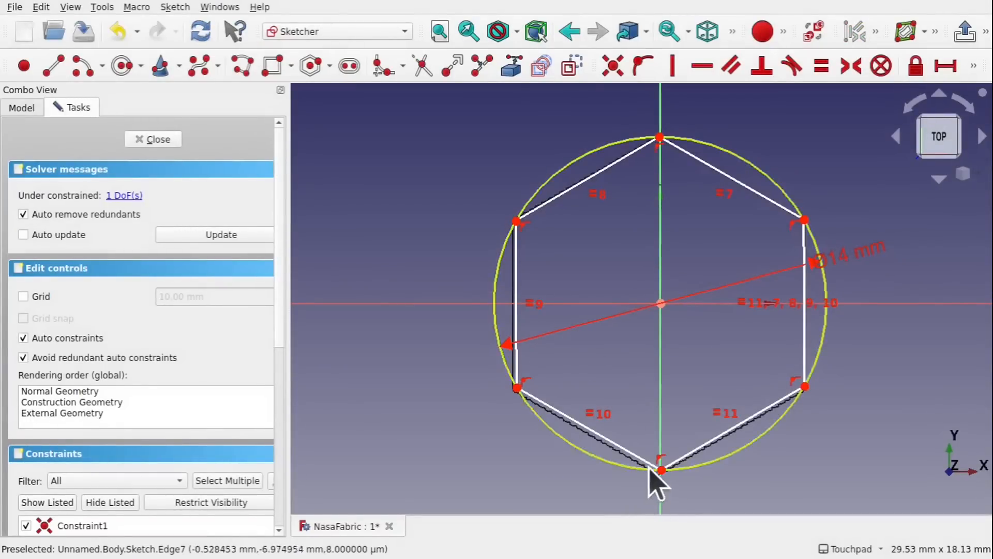
Constrain the hexagon's lowest vertex onto the sketch's vertical axis and close the sketch.
{"action": "left_click_drag", "start_coordinate": [662, 470], "coordinate": [689, 467]}
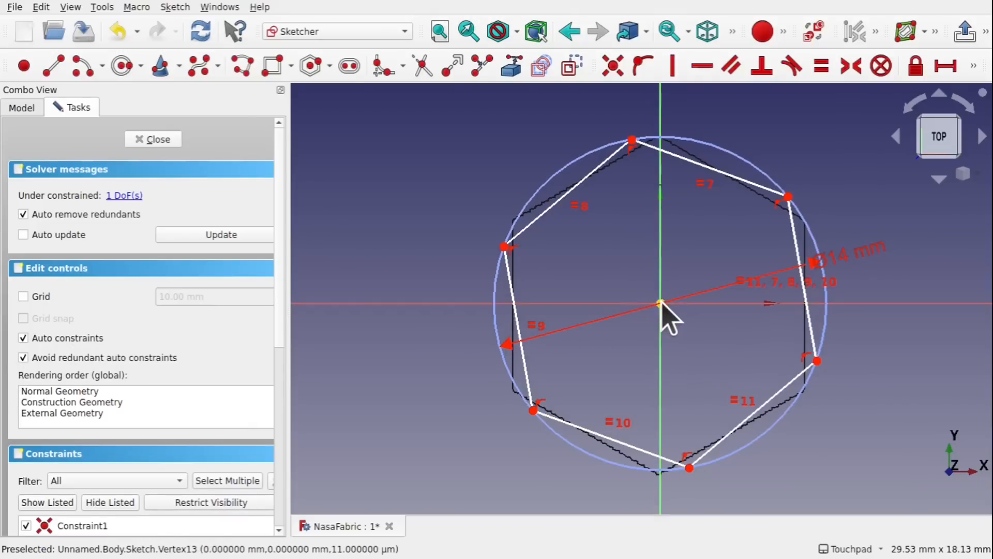
{"action": "left_click", "coordinate": [689, 468]}
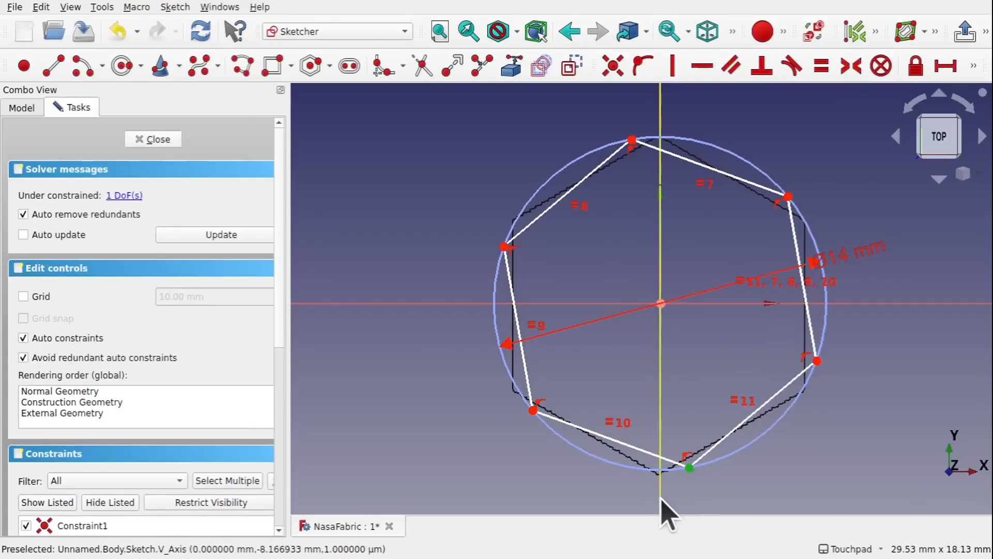
{"action": "left_click", "coordinate": [660, 496]}
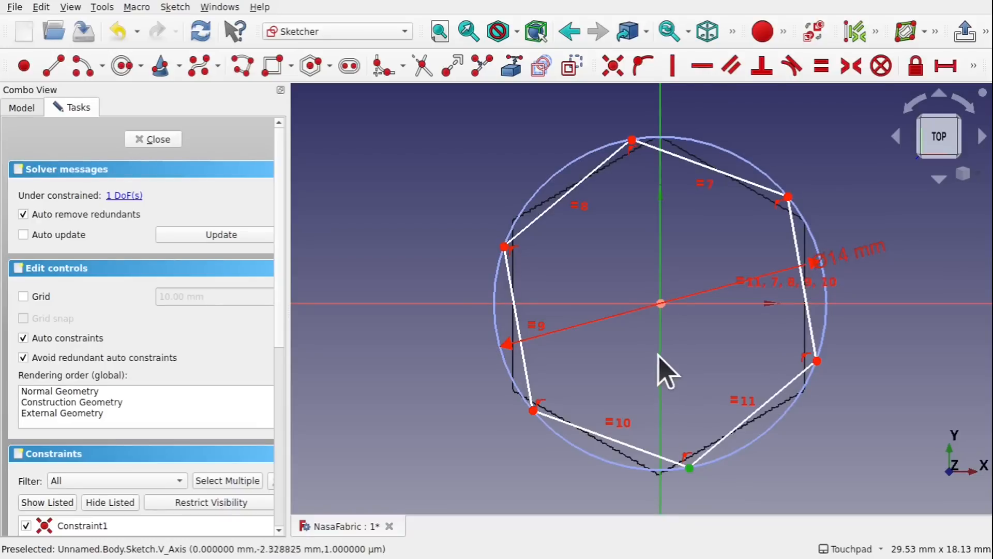
{"action": "left_click", "coordinate": [639, 74]}
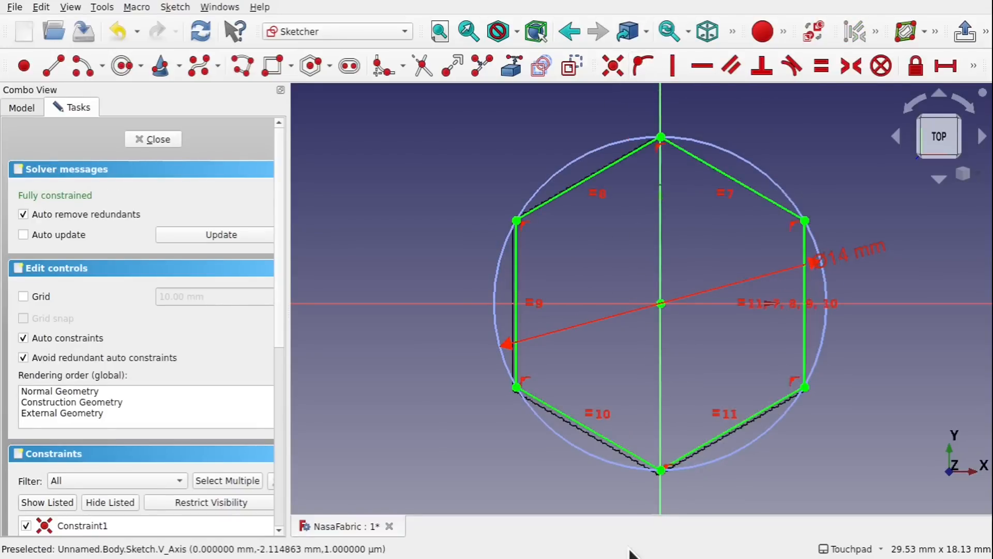
{"action": "left_click", "coordinate": [152, 139]}
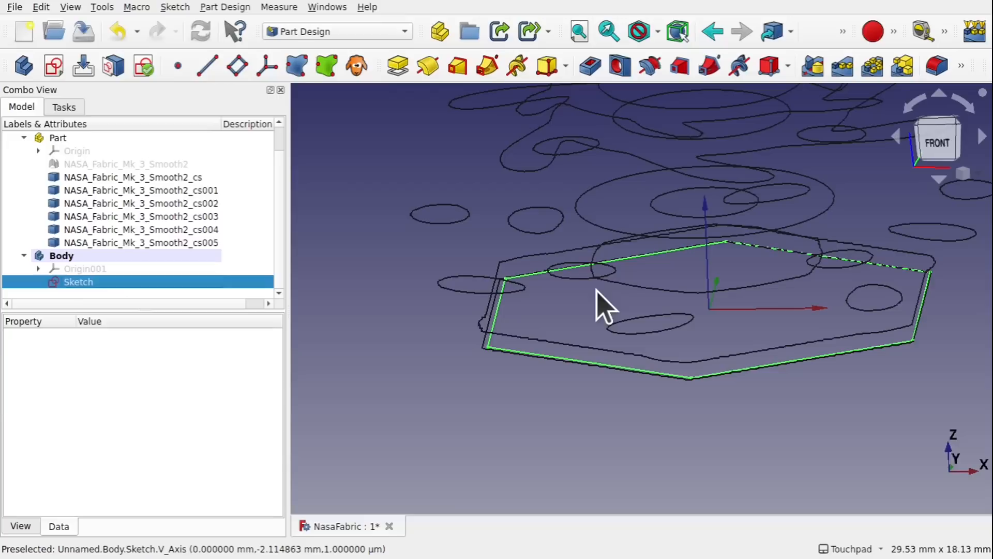
Check the height of the cross-section just above the base and pad the hexagon sketch by 0.5 mm.
{"action": "scroll", "coordinate": [605, 307], "scroll_direction": "down", "scroll_amount": 3}
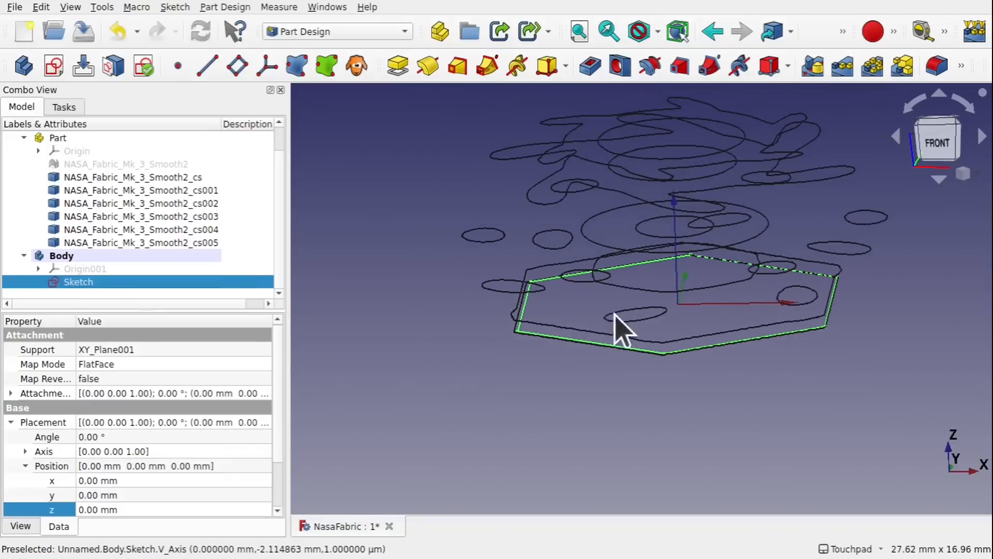
{"action": "middle_click_drag", "start_coordinate": [553, 357], "coordinate": [582, 437]}
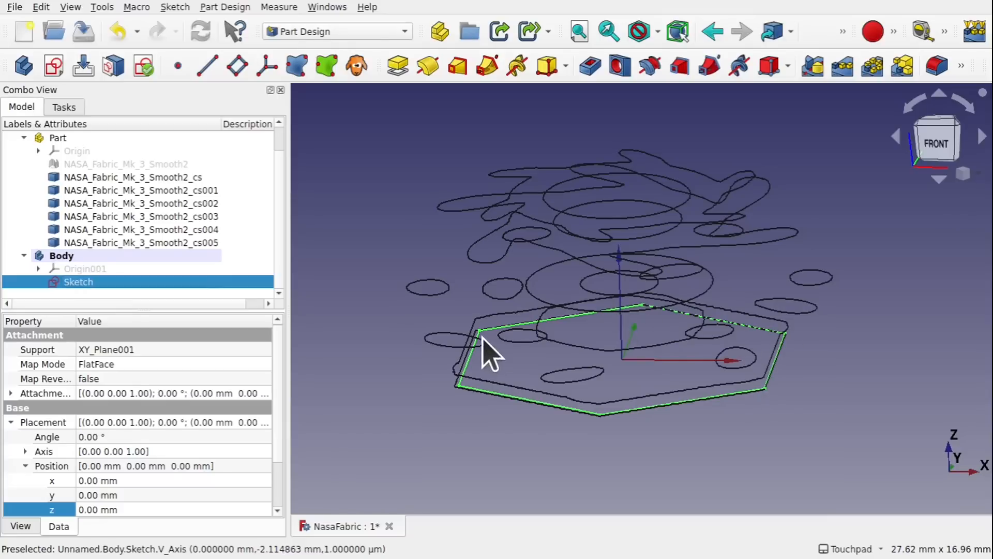
{"action": "left_click", "coordinate": [513, 391]}
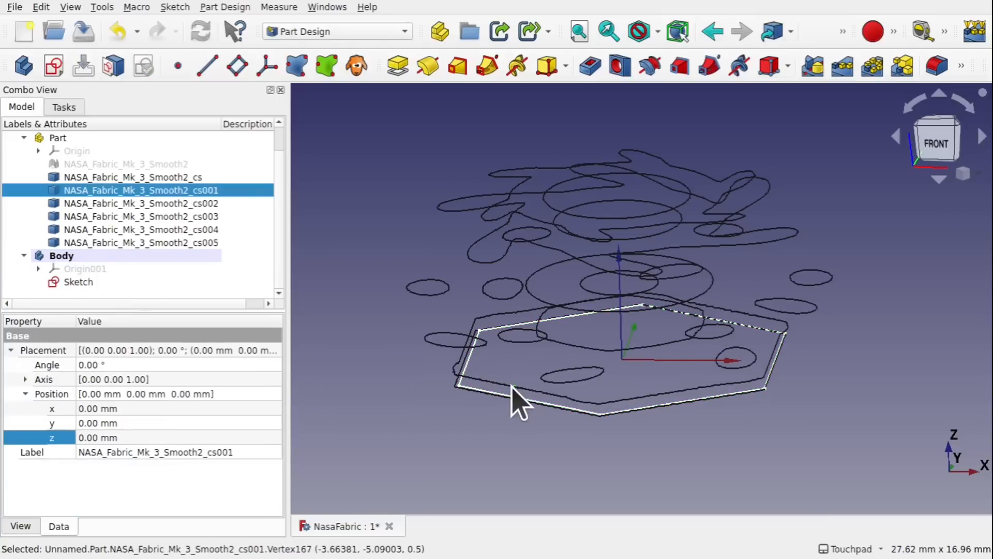
{"action": "scroll", "coordinate": [536, 389], "scroll_direction": "down", "scroll_amount": 1}
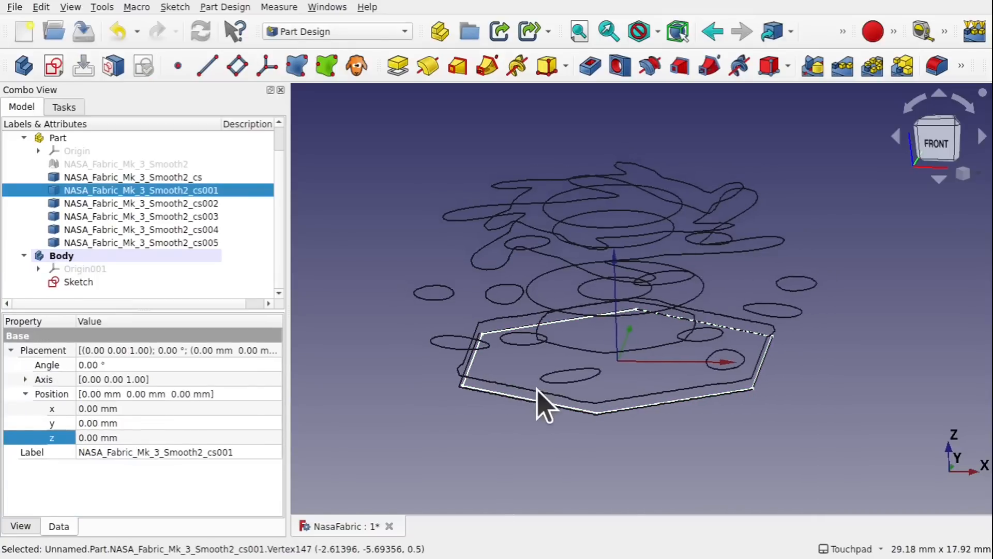
{"action": "mouse_move", "coordinate": [538, 390]}
{"action": "left_mouse_down", "text": "alt"}
{"action": "mouse_move", "coordinate": [601, 390]}
{"action": "mouse_move", "coordinate": [616, 363]}
{"action": "mouse_move", "coordinate": [590, 411]}
{"action": "mouse_move", "coordinate": [583, 381]}
{"action": "mouse_move", "coordinate": [553, 394]}
{"action": "left_mouse_up", "text": "alt"}
{"action": "left_click", "coordinate": [77, 282]}
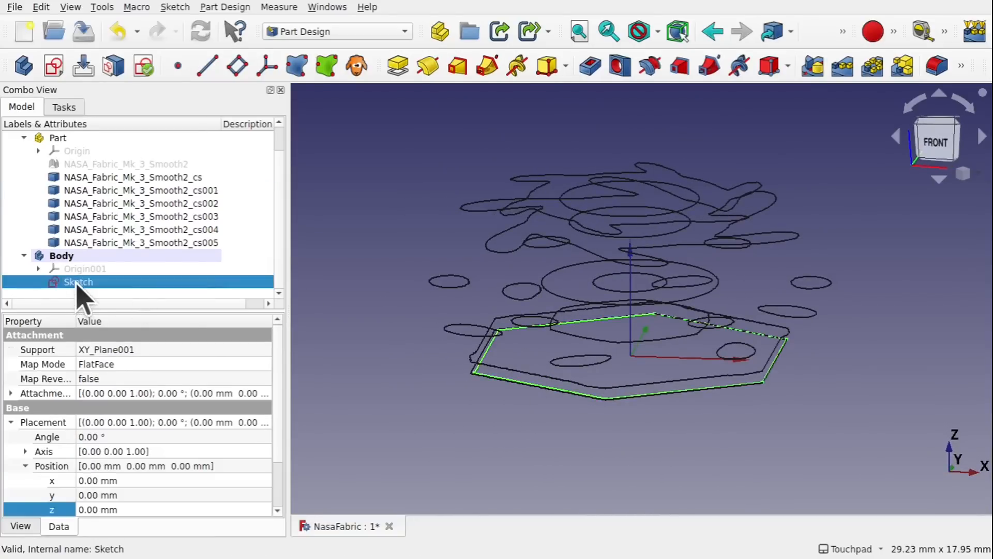
{"action": "left_click", "coordinate": [397, 66]}
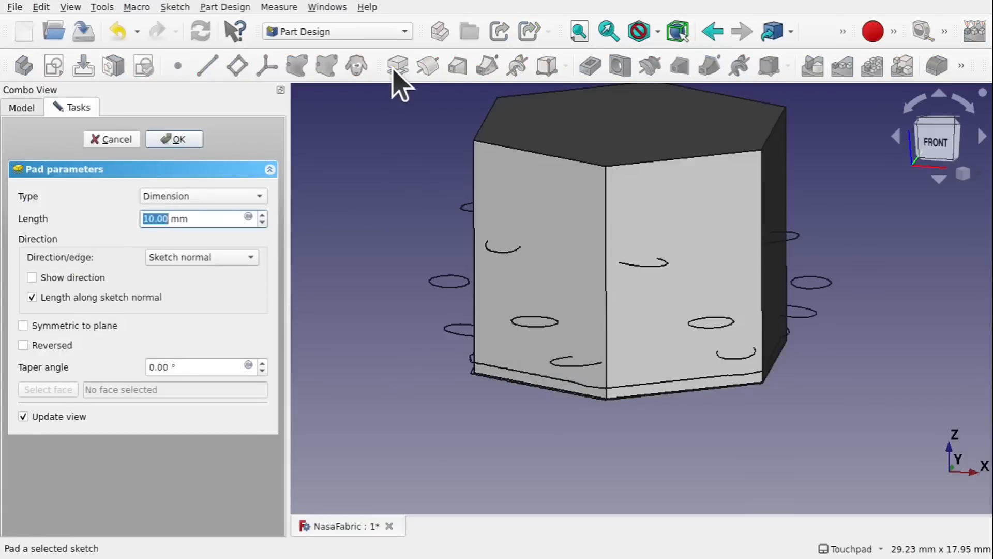
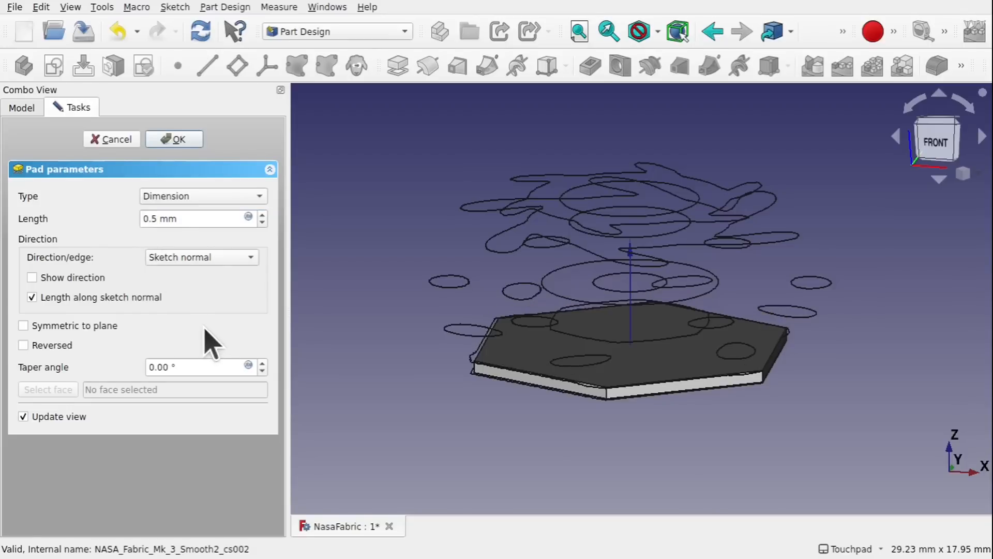
{"action": "middle_click_drag", "start_coordinate": [588, 390], "coordinate": [619, 373], "text": "alt"}
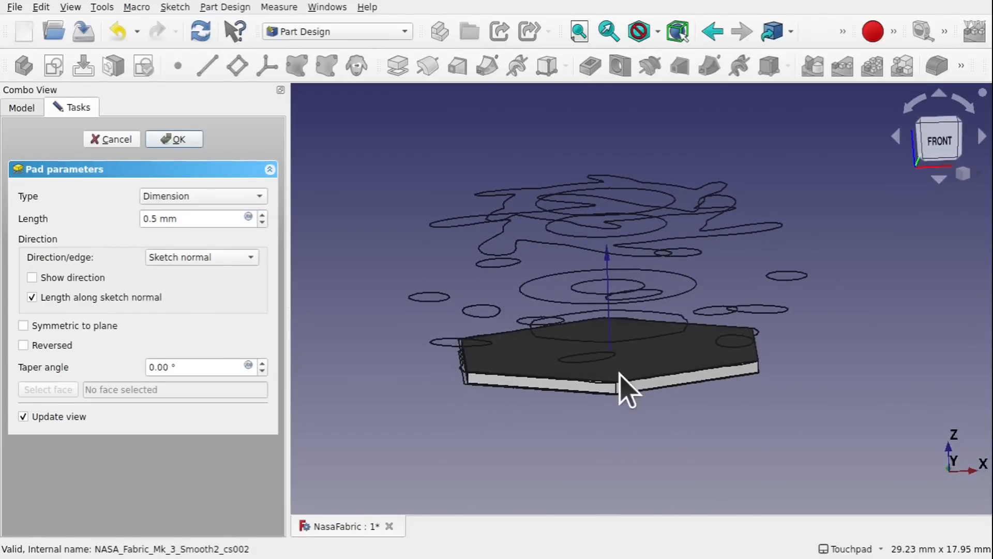
{"action": "left_click", "coordinate": [187, 140]}
Create a second sketch on the body's XY base plane.
{"action": "middle_click_drag", "start_coordinate": [608, 310], "coordinate": [756, 351], "text": "alt"}
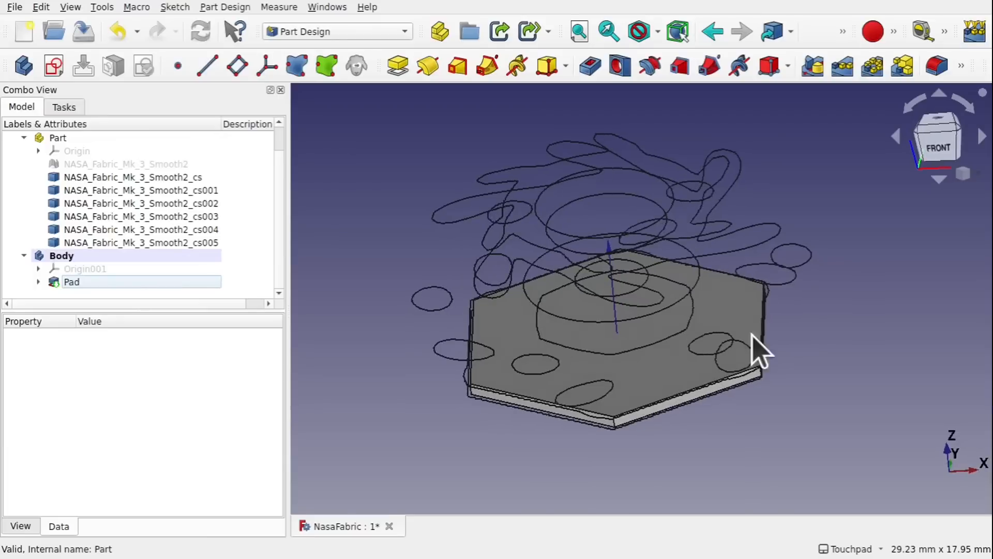
{"action": "left_click", "coordinate": [53, 66]}
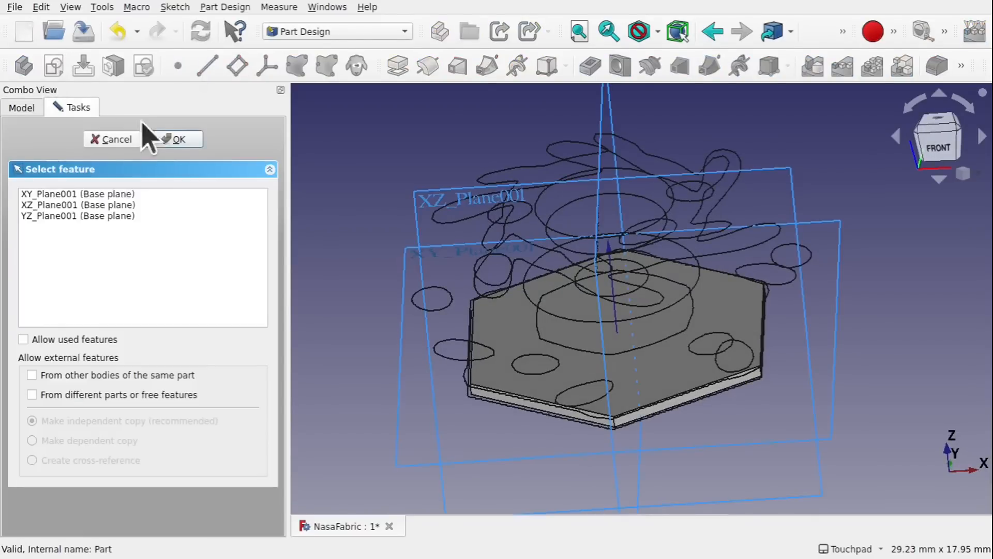
{"action": "left_click", "coordinate": [52, 193]}
{"action": "left_click", "coordinate": [176, 141]}
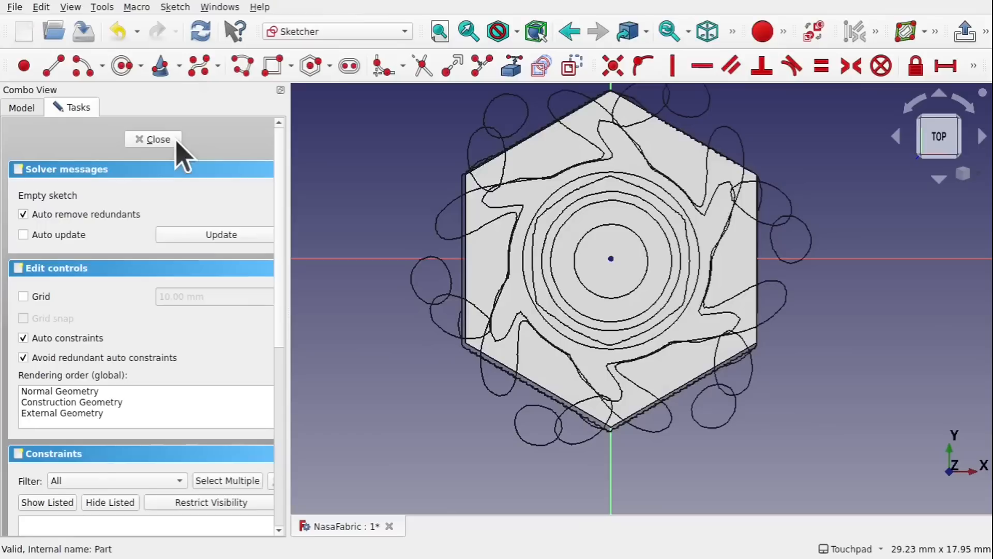
Turn on the section view at the plane of the new sketch on the base plane.
{"action": "mouse_move", "coordinate": [594, 295]}
{"action": "left_mouse_down", "text": "alt"}
{"action": "mouse_move", "coordinate": [621, 271]}
{"action": "mouse_move", "coordinate": [615, 217]}
{"action": "mouse_move", "coordinate": [601, 191]}
{"action": "mouse_move", "coordinate": [623, 288]}
{"action": "left_mouse_up", "text": "alt"}
{"action": "scroll", "coordinate": [623, 289], "scroll_direction": "up", "scroll_amount": 5}
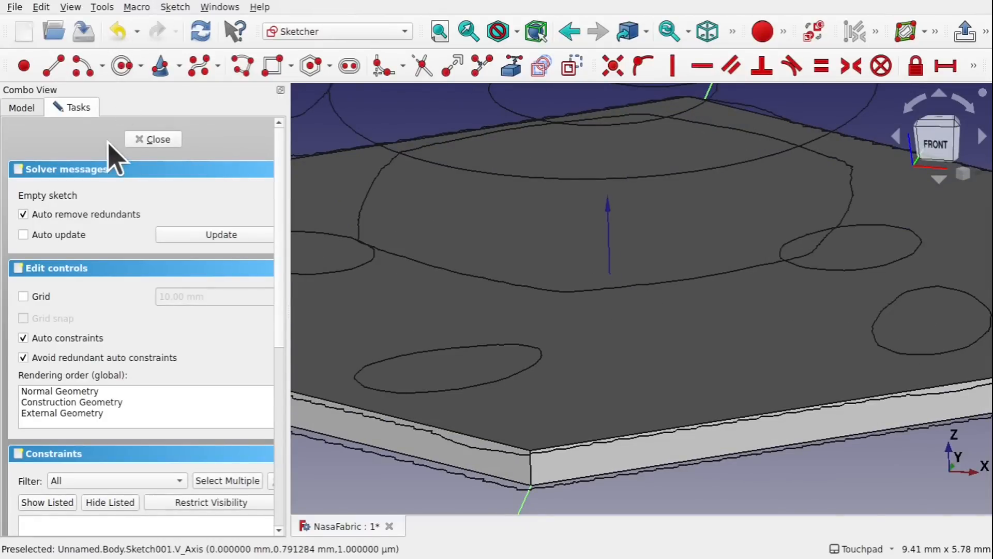
{"action": "left_click", "coordinate": [22, 109]}
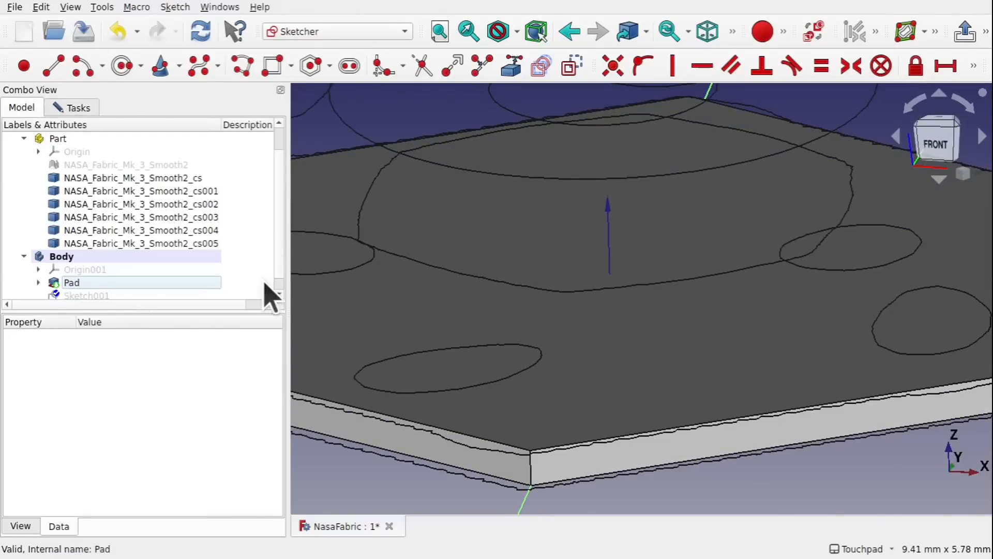
{"action": "scroll", "coordinate": [281, 283], "scroll_direction": "down", "scroll_amount": 1}
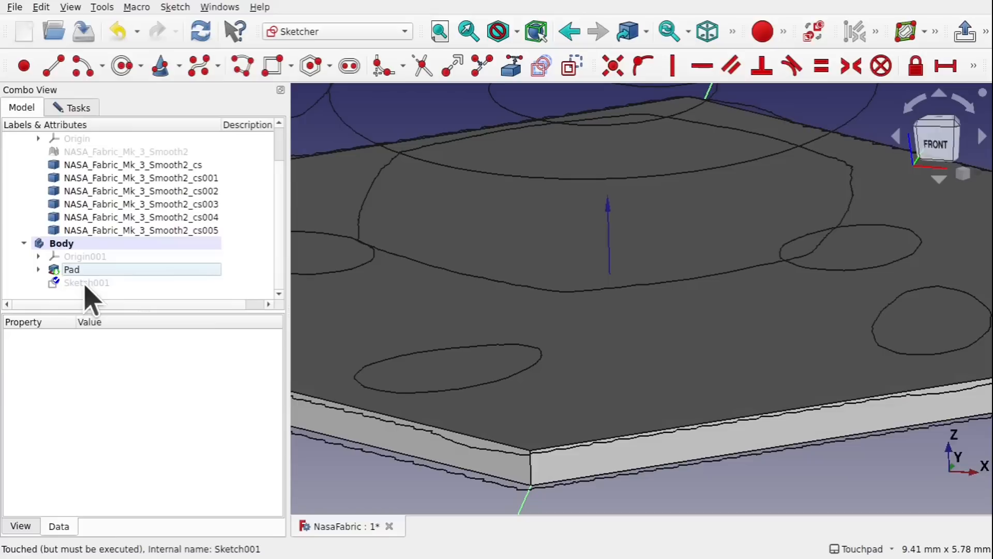
{"action": "left_click", "coordinate": [86, 283]}
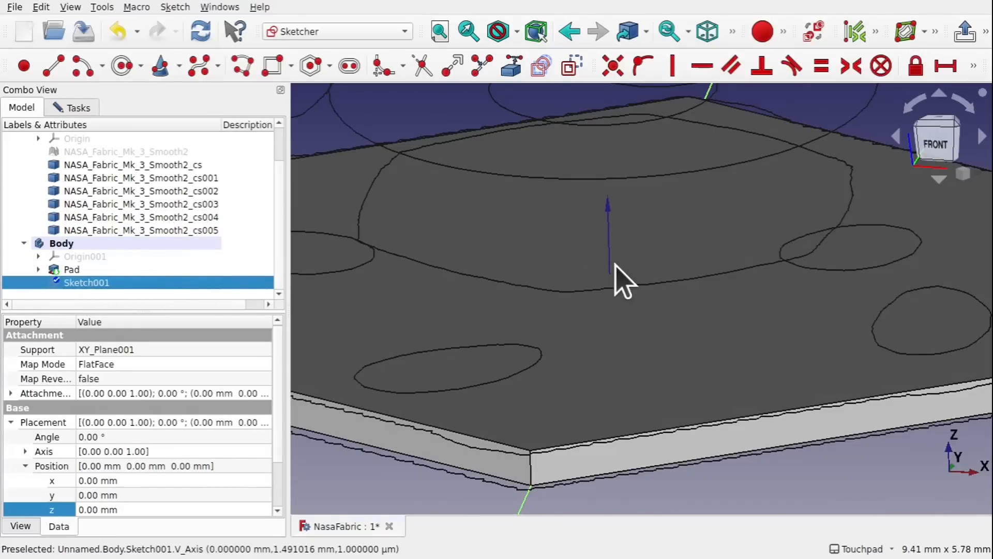
{"action": "scroll", "coordinate": [623, 280], "scroll_direction": "down", "scroll_amount": 3}
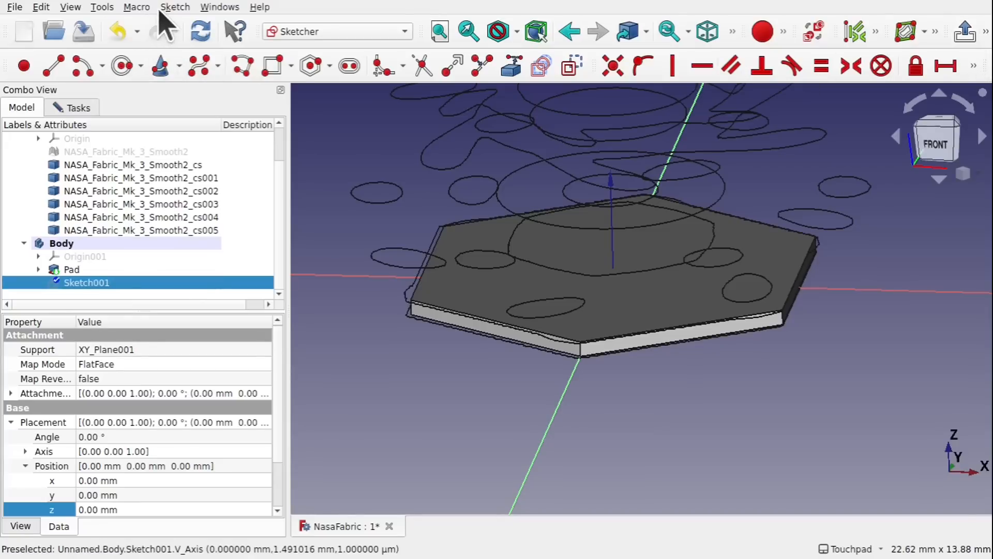
{"action": "left_click", "coordinate": [175, 7]}
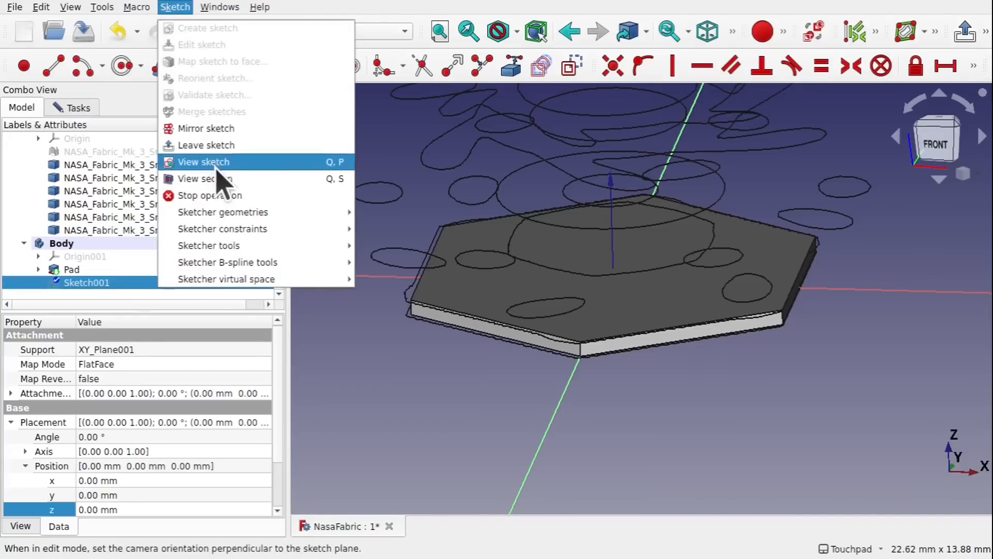
{"action": "left_click", "coordinate": [206, 178]}
{"action": "left_click_drag", "start_coordinate": [592, 202], "coordinate": [551, 239], "text": "alt"}
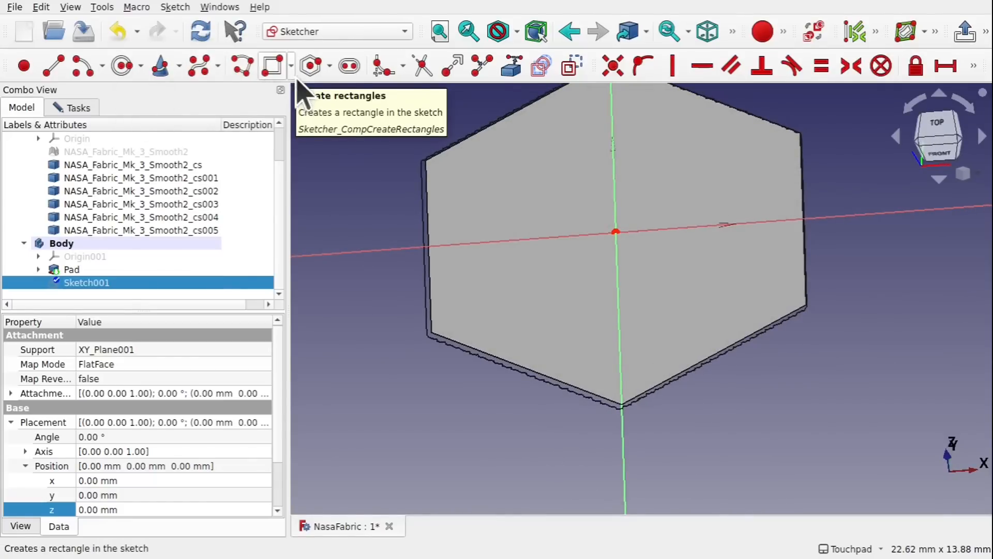
Draw a hexagon centred on the origin with a radius of about 3.5 mm and close the sketch.
{"action": "left_click", "coordinate": [313, 72]}
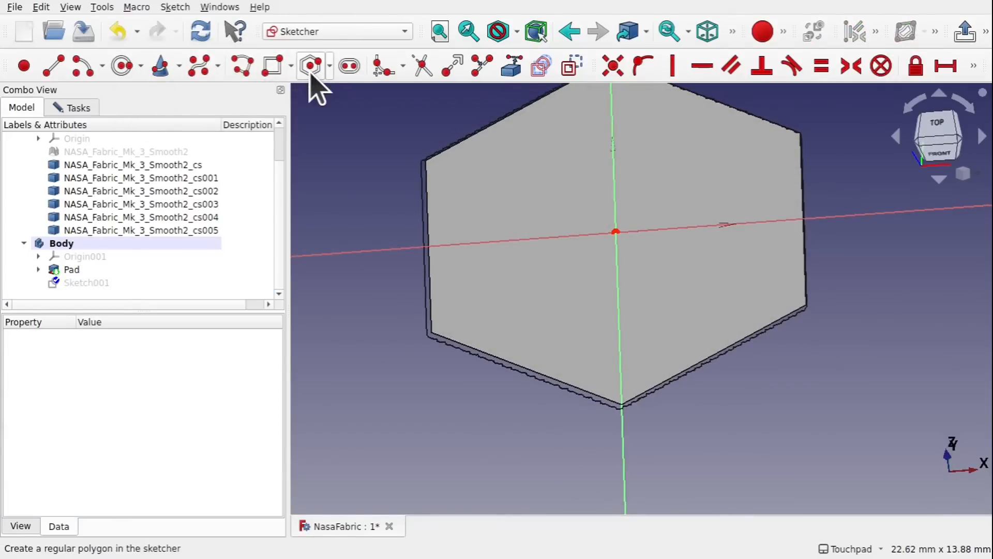
{"action": "left_click", "coordinate": [615, 231]}
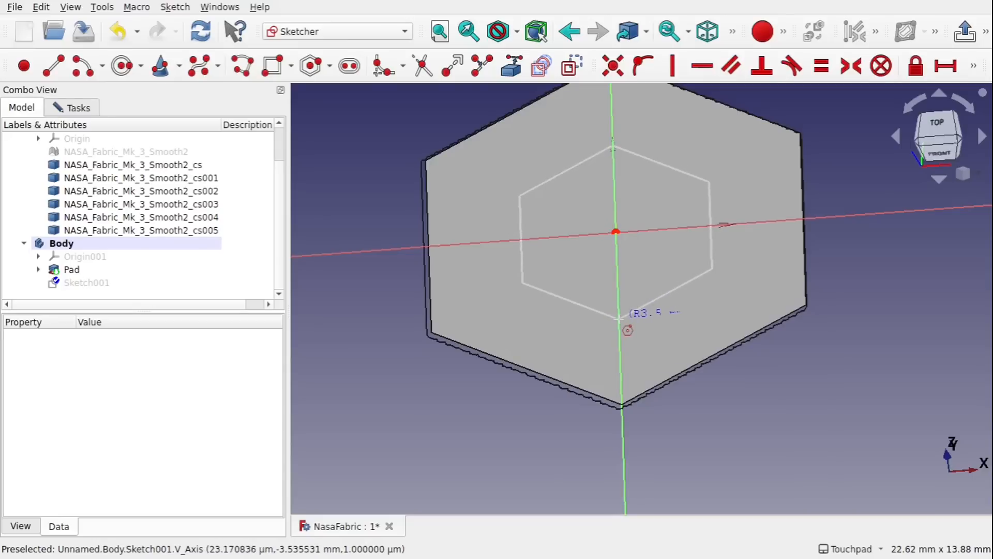
{"action": "left_click", "coordinate": [640, 312]}
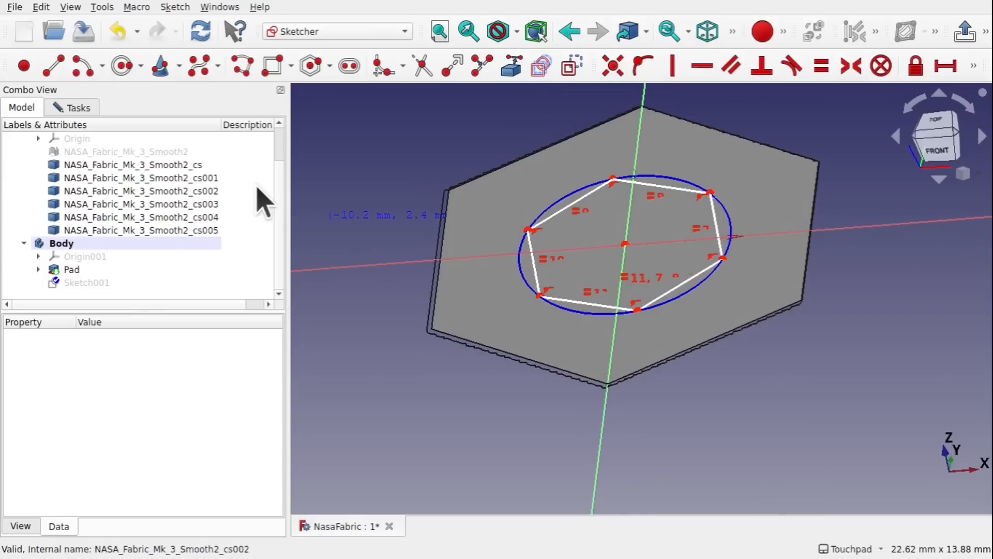
{"action": "left_click", "coordinate": [75, 109]}
{"action": "left_click", "coordinate": [148, 143]}
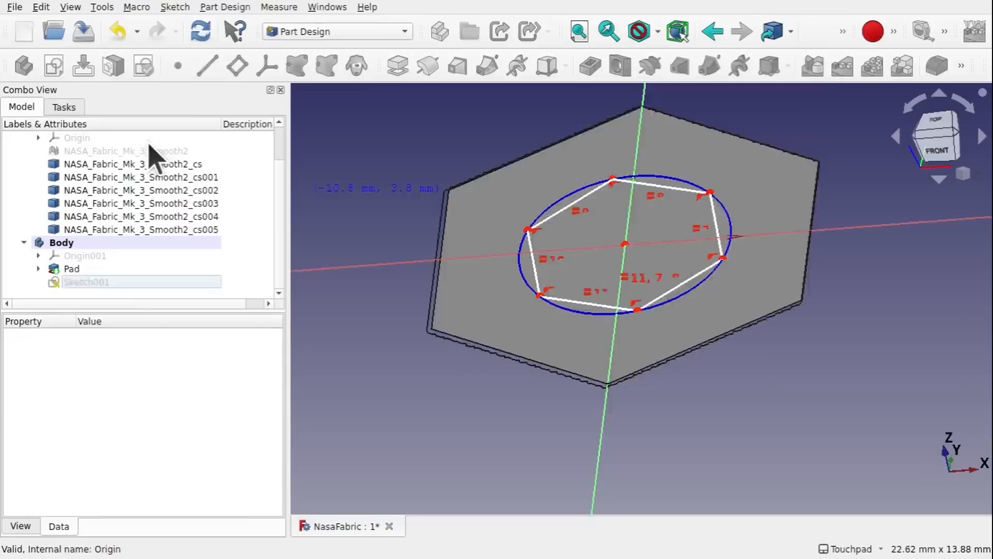
Raise Sketch001 to its cross-section by setting the z position of its attachment offset to 1.5 mm.
{"action": "left_click_drag", "start_coordinate": [575, 270], "coordinate": [653, 263], "text": "alt"}
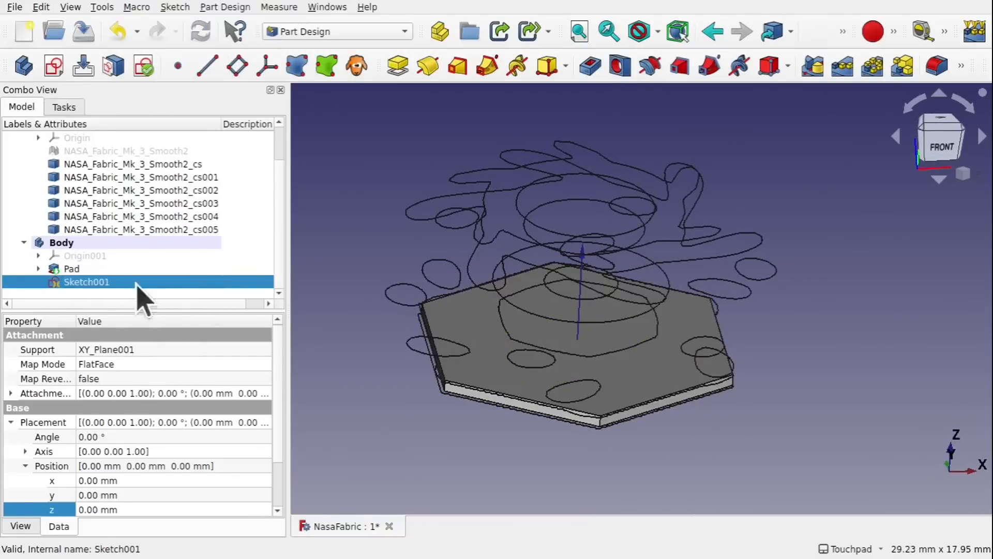
{"action": "mouse_move", "coordinate": [642, 333]}
{"action": "left_mouse_down", "text": "alt"}
{"action": "mouse_move", "coordinate": [652, 258]}
{"action": "mouse_move", "coordinate": [634, 250]}
{"action": "mouse_move", "coordinate": [606, 329]}
{"action": "left_mouse_up", "text": "alt"}
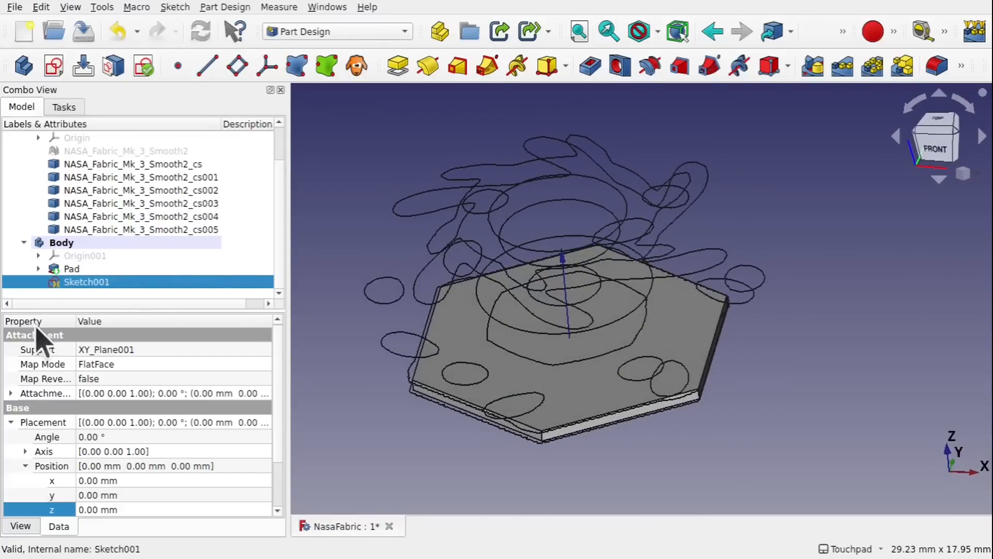
{"action": "left_click", "coordinate": [9, 424]}
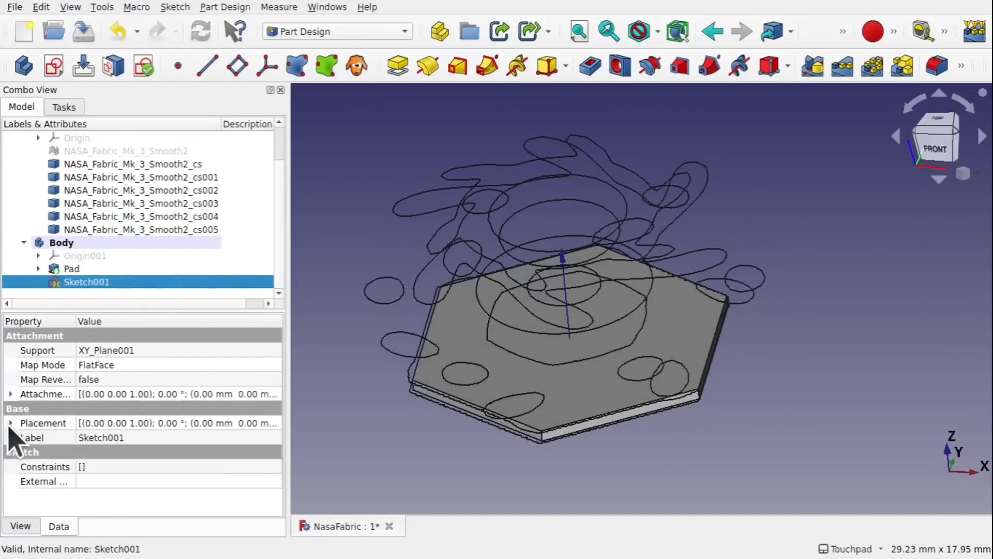
{"action": "left_click", "coordinate": [11, 395]}
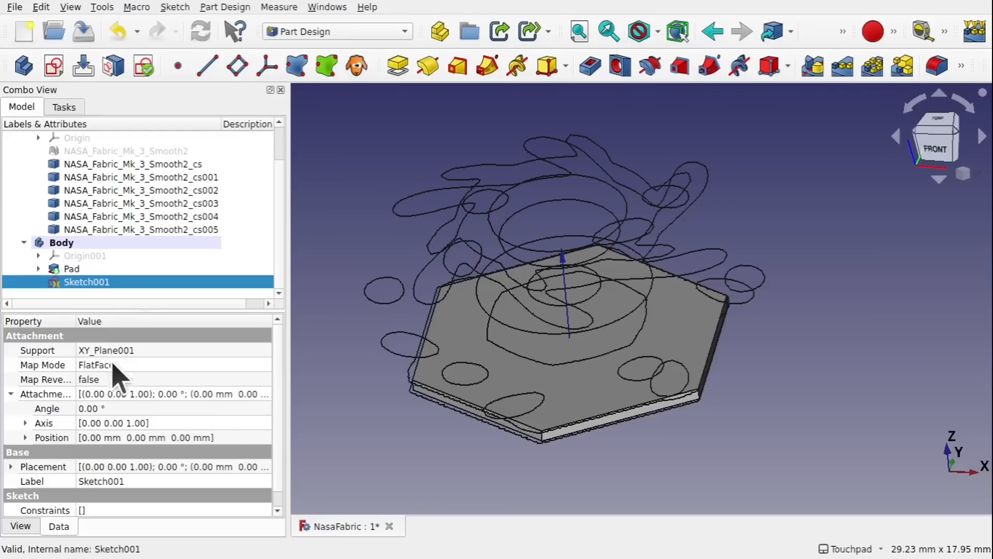
{"action": "left_click", "coordinate": [25, 438]}
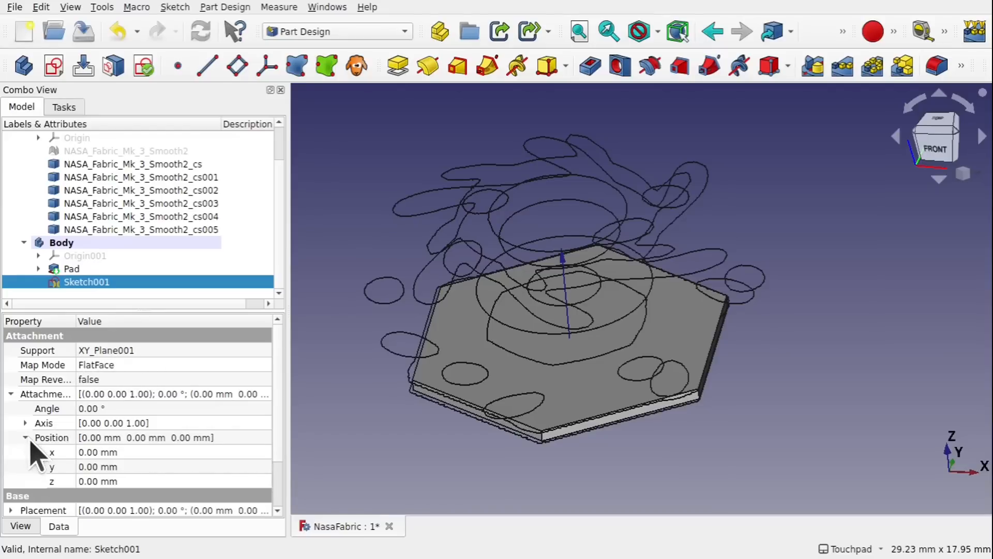
{"action": "left_click", "coordinate": [145, 480]}
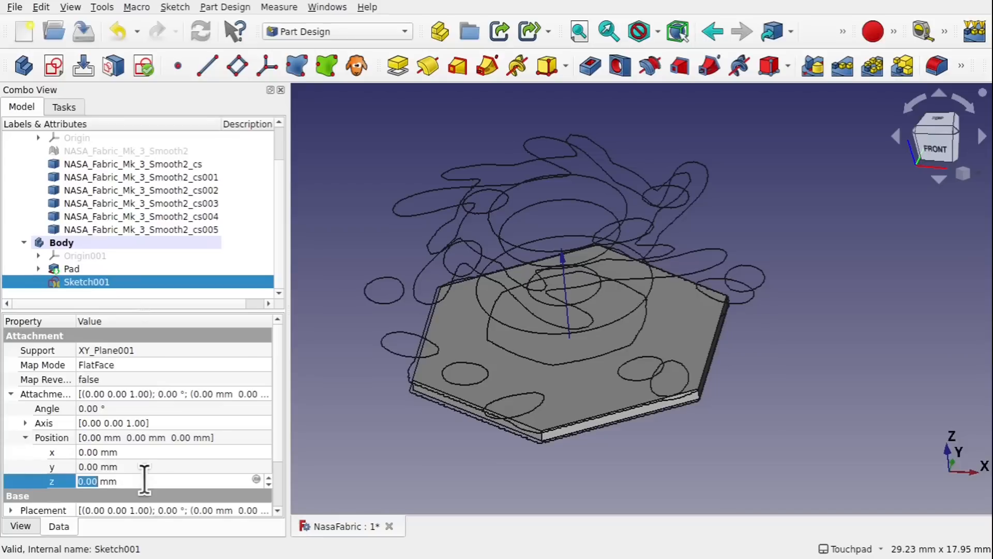
{"action": "scroll", "coordinate": [145, 479], "scroll_direction": "up", "scroll_amount": 1}
{"action": "left_click_drag", "start_coordinate": [510, 391], "coordinate": [598, 321], "text": "alt"}
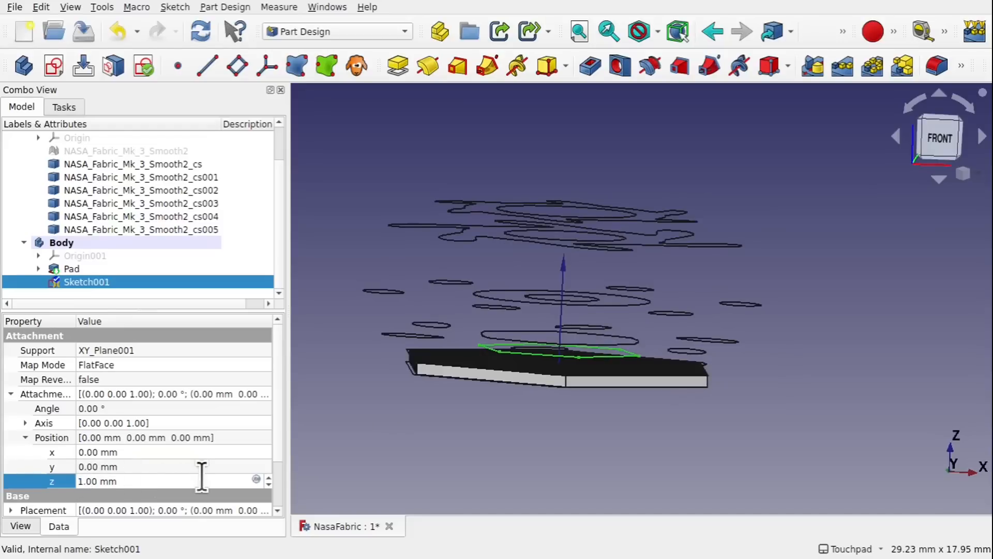
{"action": "key", "text": "BackSpace"}
{"action": "type", "text": "5"}
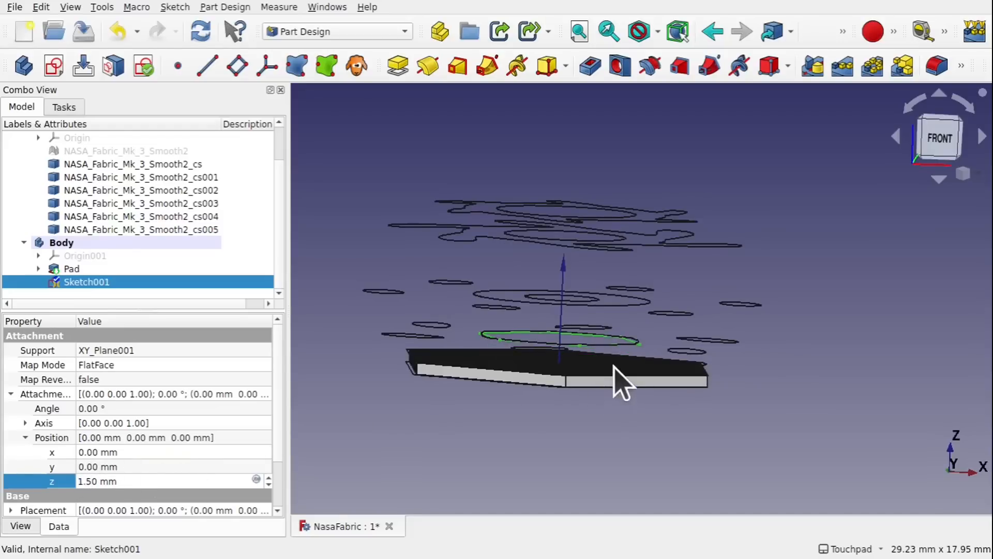
Reopen Sketch001 for editing and turn off the section view.
{"action": "left_click_drag", "start_coordinate": [613, 364], "coordinate": [471, 390], "text": "alt"}
{"action": "scroll", "coordinate": [592, 343], "scroll_direction": "up", "scroll_amount": 2}
{"action": "scroll", "coordinate": [595, 359], "scroll_direction": "up", "scroll_amount": 2}
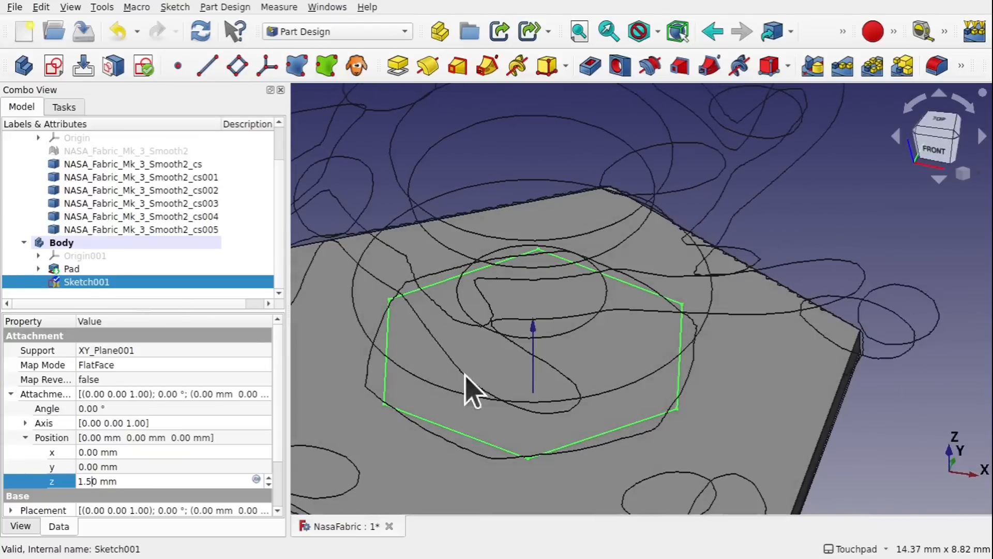
{"action": "double_click", "coordinate": [103, 284]}
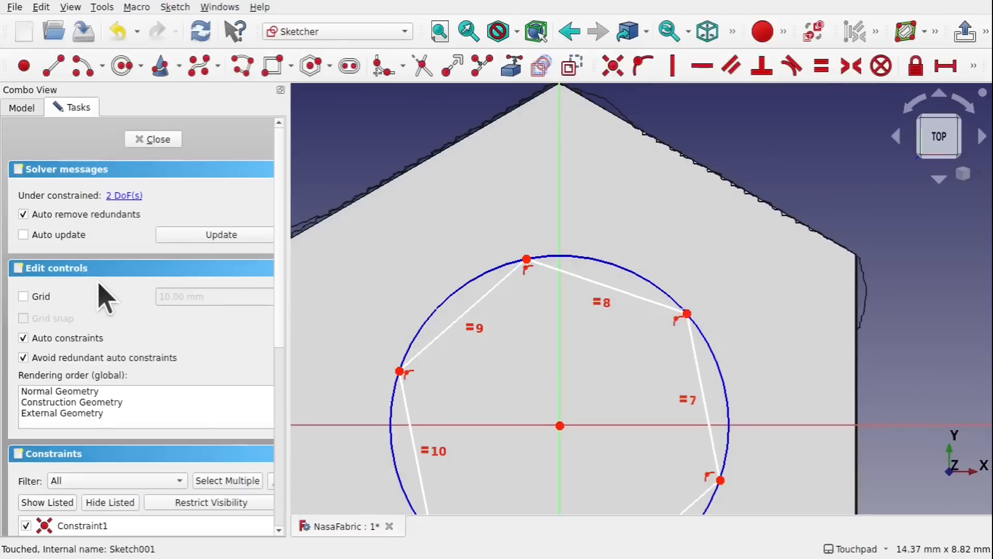
{"action": "left_click_drag", "start_coordinate": [619, 328], "coordinate": [649, 217], "text": "shift"}
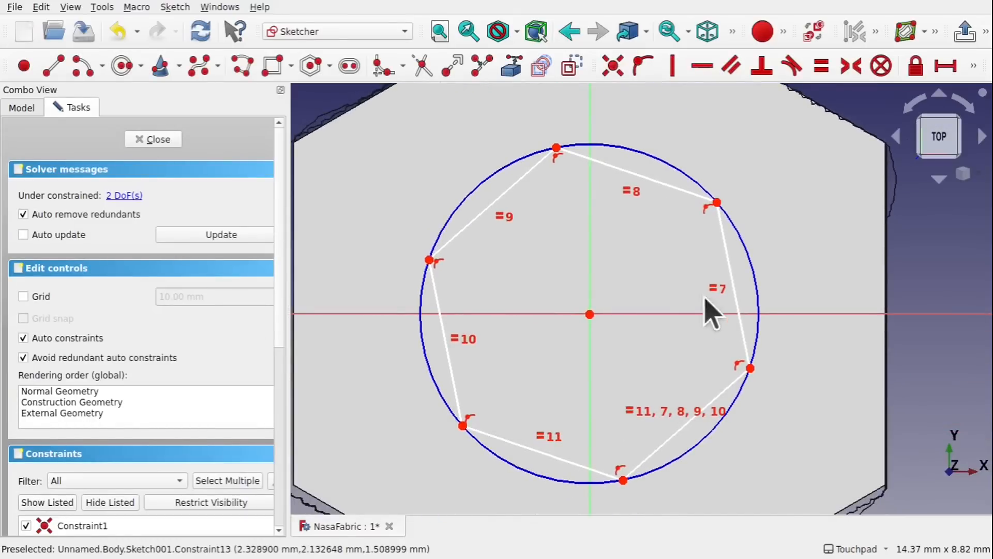
{"action": "scroll", "coordinate": [654, 382], "scroll_direction": "down", "scroll_amount": 3}
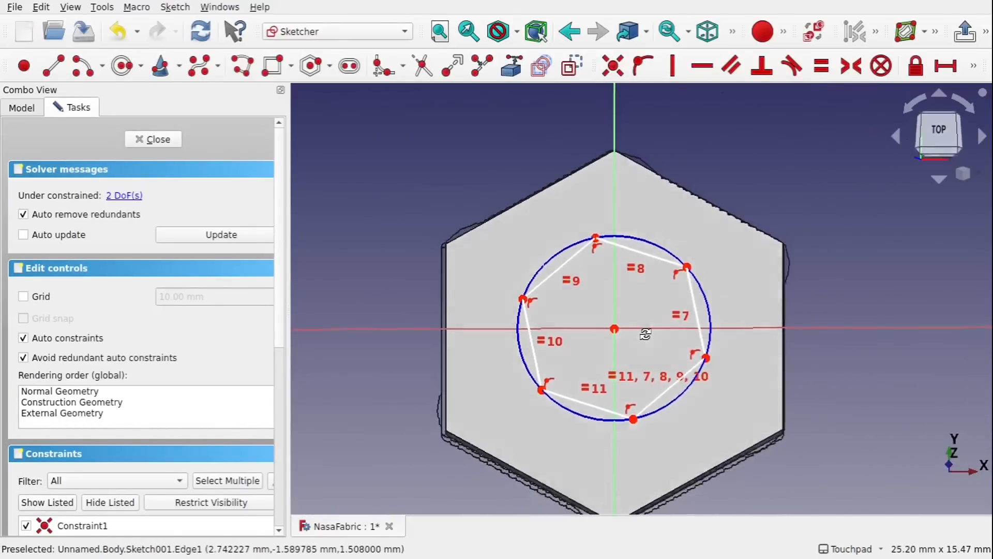
{"action": "left_click_drag", "start_coordinate": [646, 334], "coordinate": [637, 293], "text": "alt"}
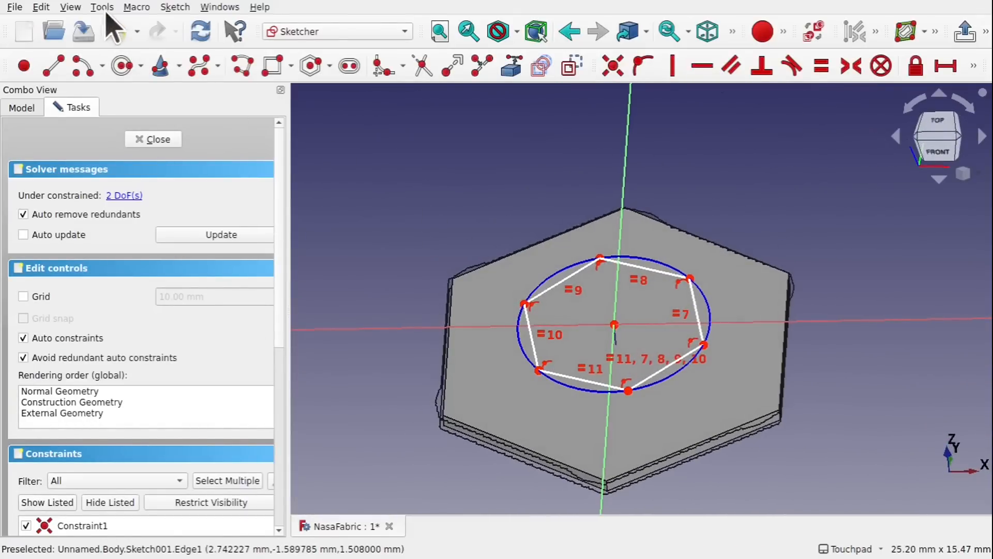
{"action": "left_click", "coordinate": [71, 7]}
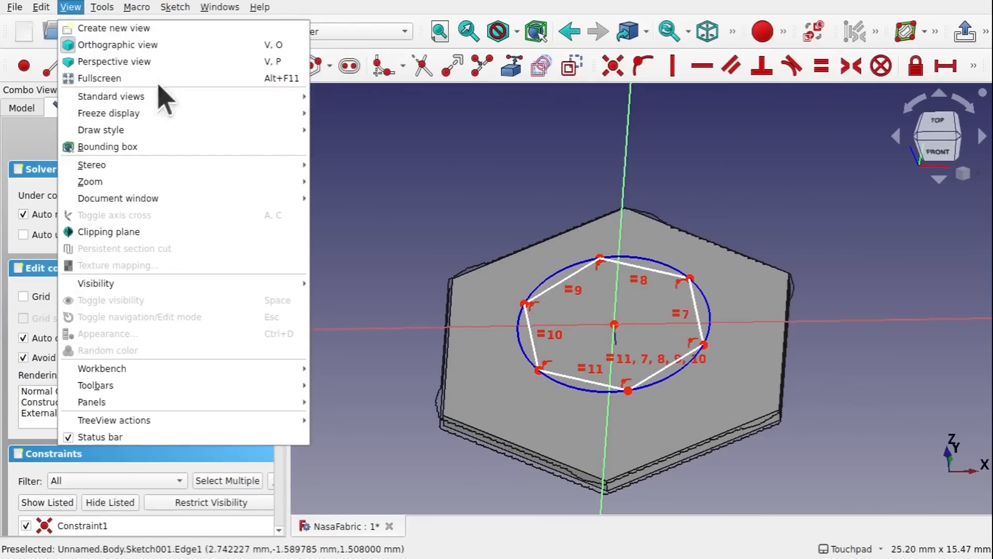
{"action": "mouse_move", "coordinate": [179, 10]}
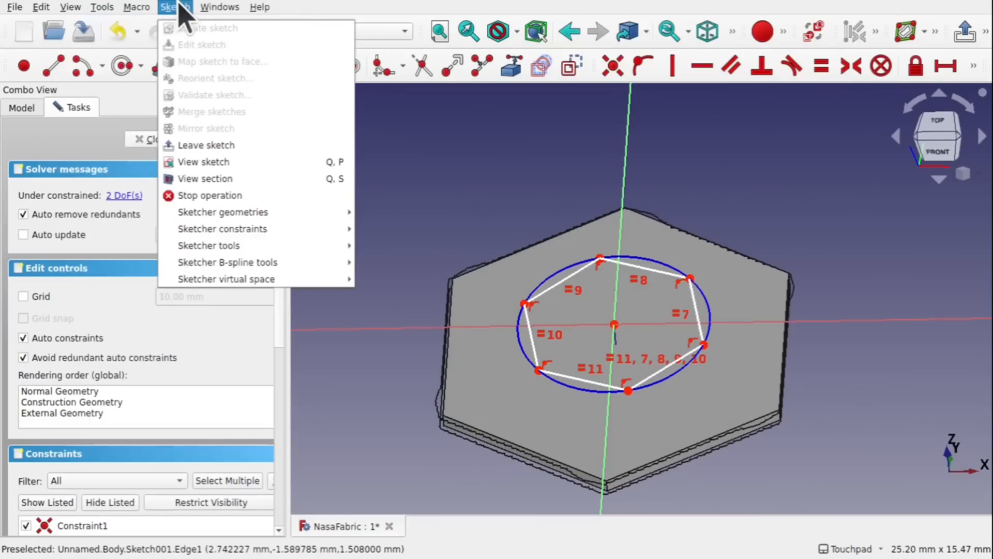
{"action": "left_click", "coordinate": [234, 182]}
Rotate the hexagon freehand by one vertex so its corners line up with the corners of the rounded hexagonal cross-section outline.
{"action": "mouse_move", "coordinate": [652, 246]}
{"action": "middle_mouse_down"}
{"action": "mouse_move", "coordinate": [716, 328]}
{"action": "mouse_move", "coordinate": [705, 305]}
{"action": "mouse_move", "coordinate": [670, 318]}
{"action": "middle_mouse_up"}
{"action": "scroll", "coordinate": [668, 326], "scroll_direction": "up", "scroll_amount": 5}
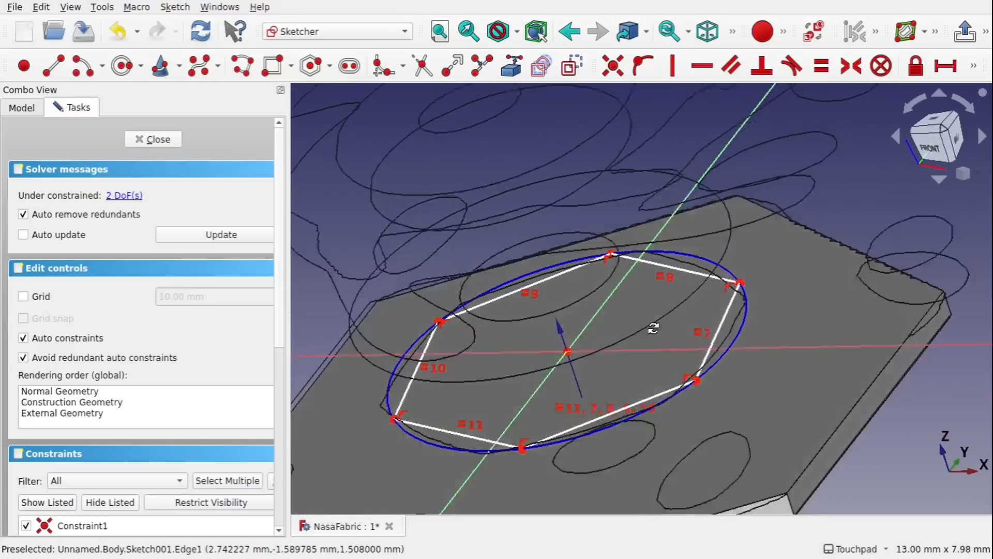
{"action": "middle_click_drag", "start_coordinate": [653, 328], "coordinate": [698, 317]}
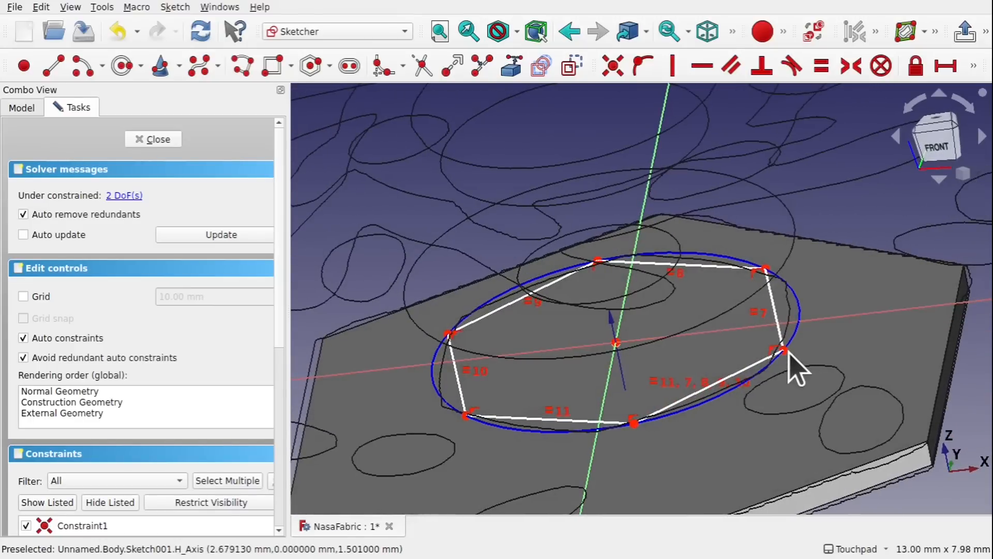
{"action": "left_click_drag", "start_coordinate": [784, 352], "coordinate": [769, 367]}
{"action": "mouse_move", "coordinate": [762, 366]}
{"action": "middle_mouse_down"}
{"action": "mouse_move", "coordinate": [682, 328]}
{"action": "mouse_move", "coordinate": [650, 344]}
{"action": "mouse_move", "coordinate": [738, 315]}
{"action": "mouse_move", "coordinate": [743, 284]}
{"action": "mouse_move", "coordinate": [747, 314]}
{"action": "mouse_move", "coordinate": [735, 310]}
{"action": "middle_mouse_up"}
Hide the cross-sections NASA_Fabric_Mk_3_Smooth2_cs001 to cs005 and look at the sketch from the top.
{"action": "left_click", "coordinate": [23, 107]}
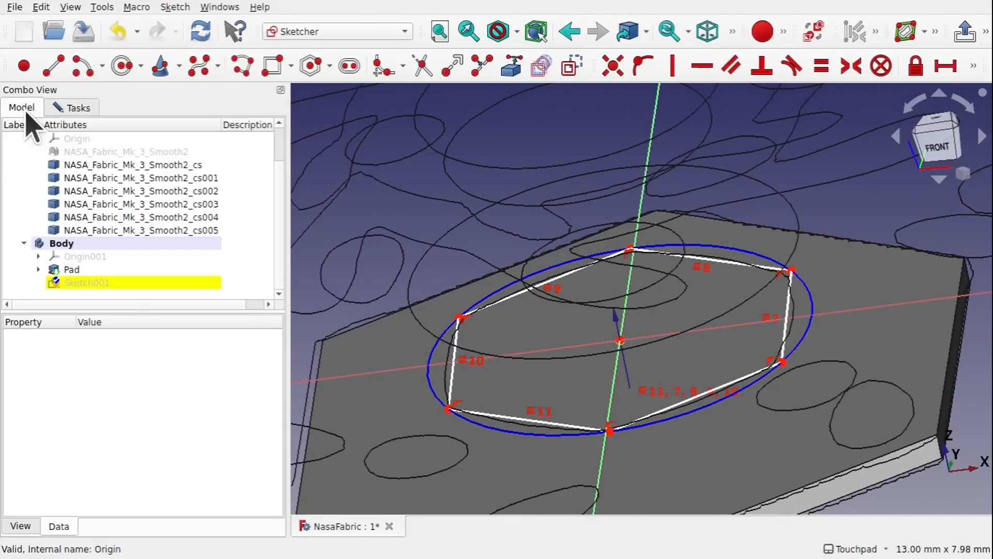
{"action": "left_click", "coordinate": [158, 166]}
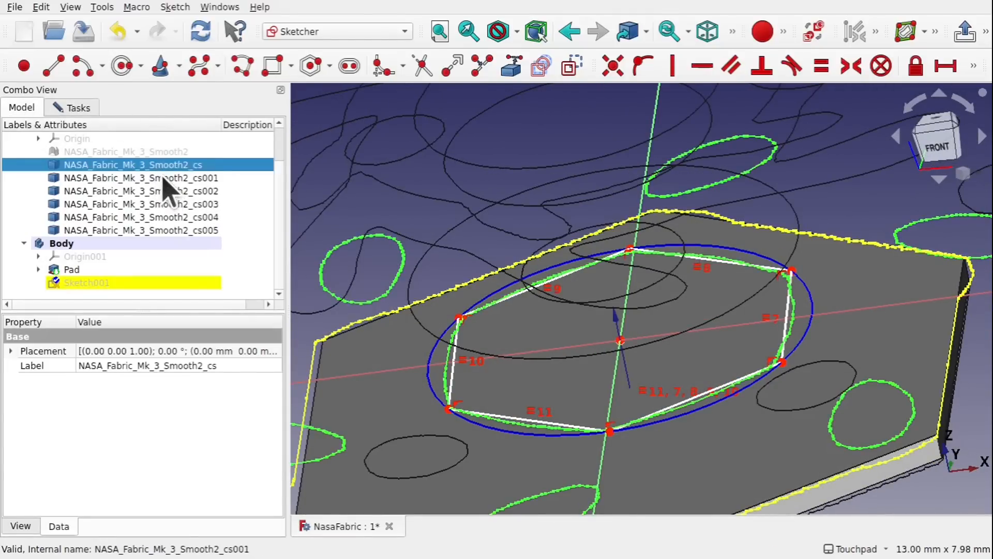
{"action": "left_click", "coordinate": [164, 178]}
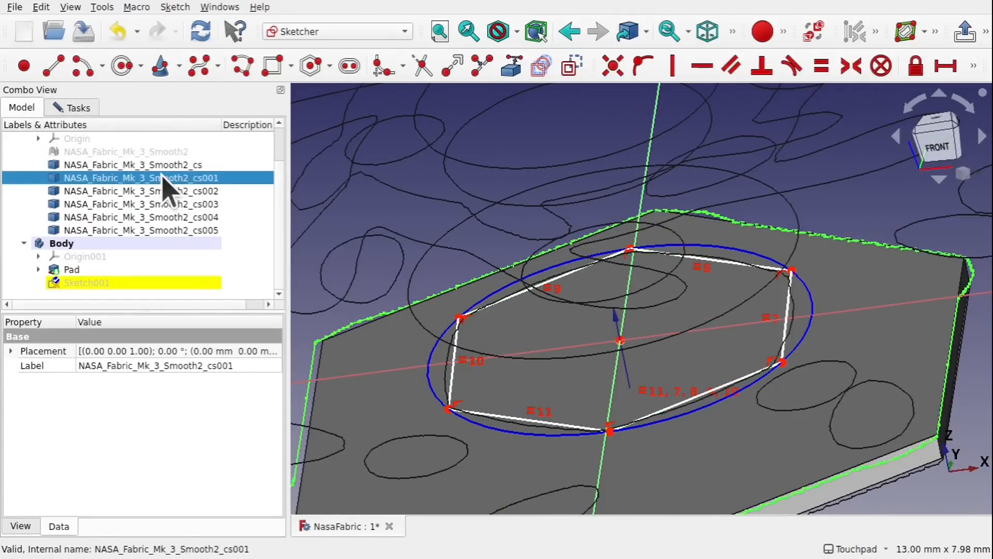
{"action": "left_click", "coordinate": [200, 230], "text": "shift"}
{"action": "key", "text": "space"}
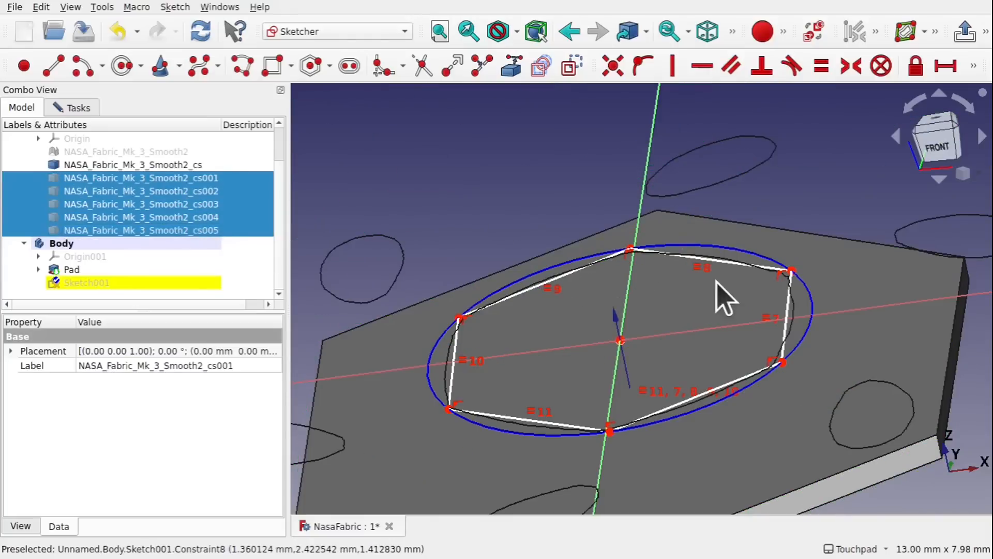
{"action": "mouse_move", "coordinate": [738, 341]}
{"action": "left_mouse_down", "text": "alt"}
{"action": "mouse_move", "coordinate": [774, 380]}
{"action": "mouse_move", "coordinate": [760, 406]}
{"action": "mouse_move", "coordinate": [769, 422]}
{"action": "left_mouse_up", "text": "alt"}
{"action": "left_click_drag", "start_coordinate": [677, 348], "coordinate": [727, 306], "text": "alt"}
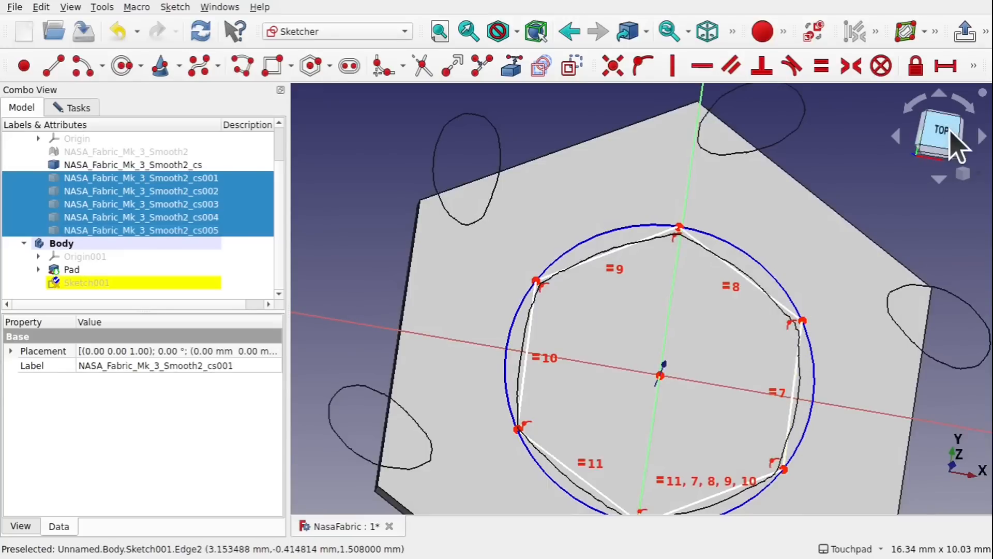
{"action": "left_click", "coordinate": [953, 147]}
{"action": "scroll", "coordinate": [738, 332], "scroll_direction": "up", "scroll_amount": 2}
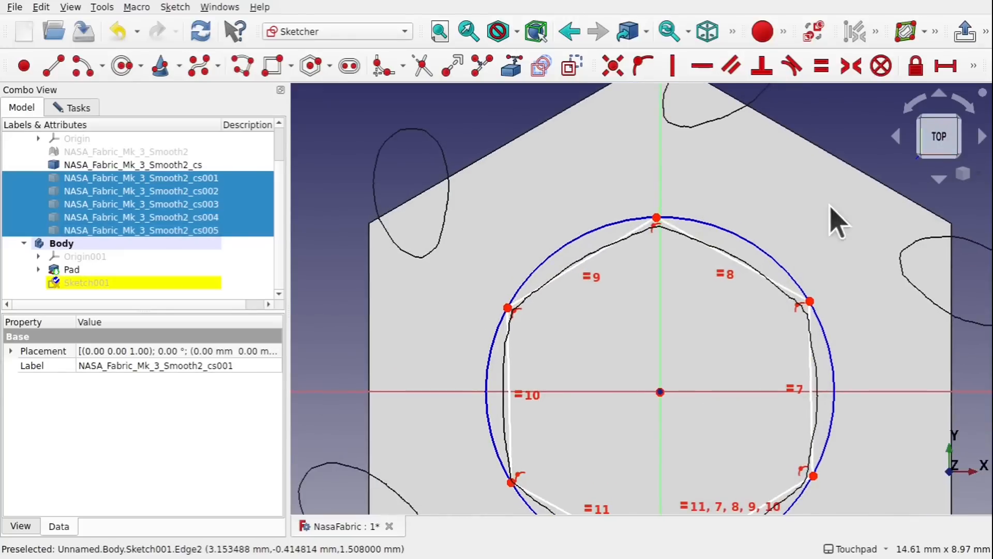
{"action": "left_click", "coordinate": [872, 150]}
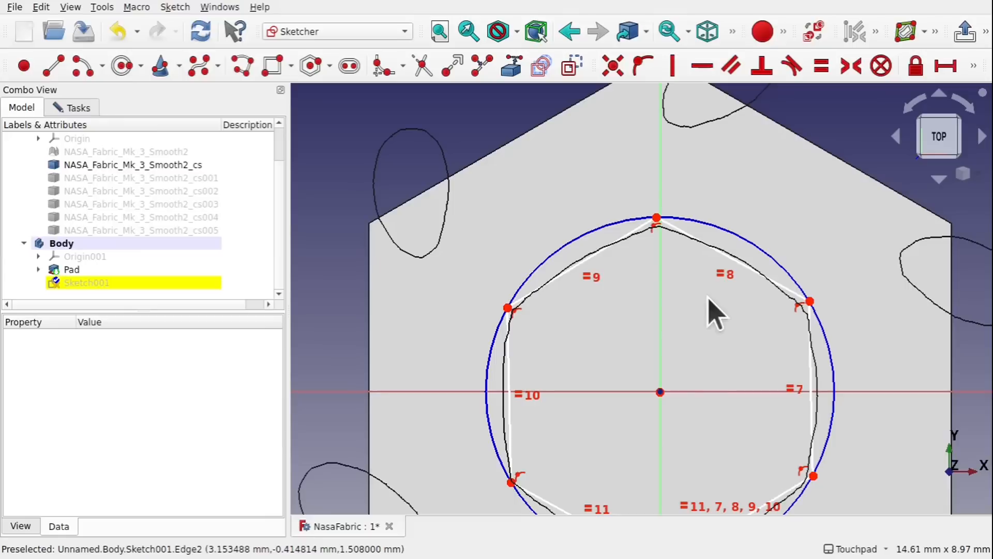
Hide the Pad and nudge the hexagon's upper-right vertex to fit the matching corner of the rounded cross-section outline.
{"action": "left_click", "coordinate": [73, 272]}
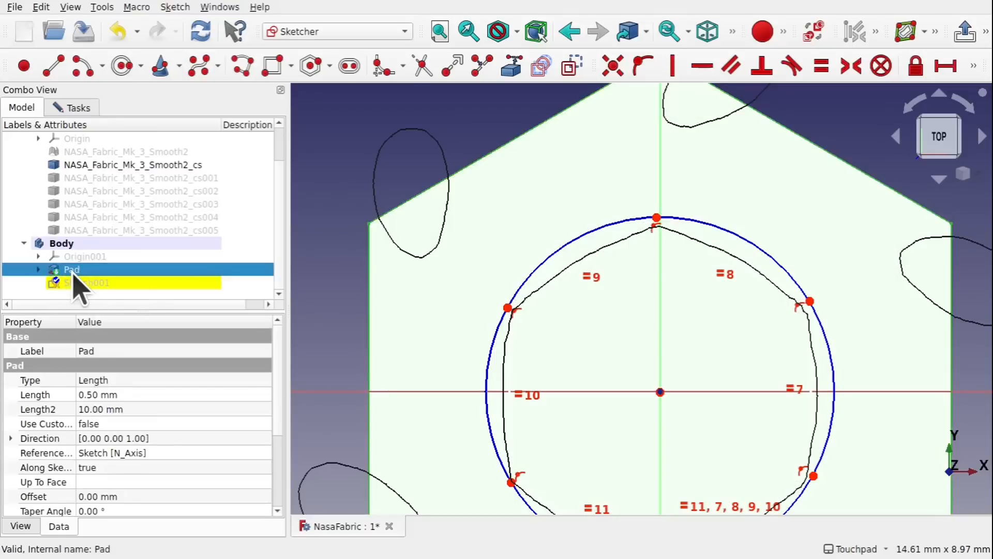
{"action": "key", "text": "space"}
{"action": "middle_click_drag", "start_coordinate": [616, 318], "coordinate": [547, 247]}
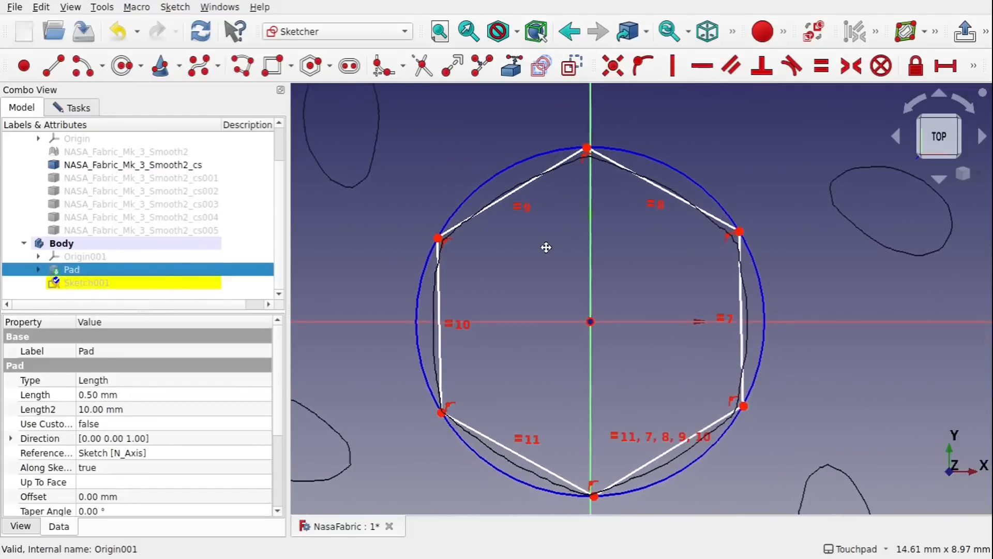
{"action": "mouse_move", "coordinate": [749, 225]}
{"action": "left_mouse_down"}
{"action": "mouse_move", "coordinate": [756, 236]}
{"action": "mouse_move", "coordinate": [735, 238]}
{"action": "mouse_move", "coordinate": [750, 229]}
{"action": "left_mouse_up"}
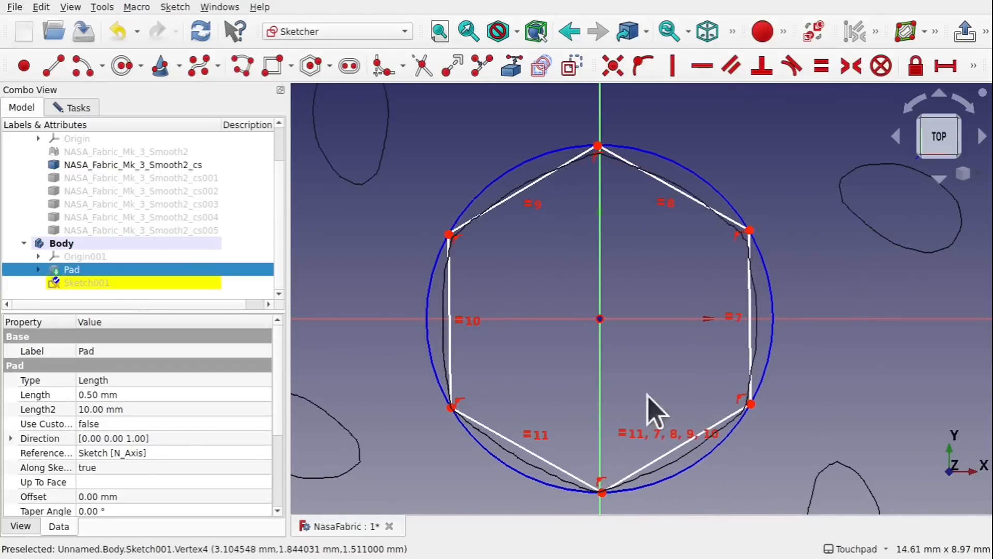
Constrain the hexagon's lowest vertex to the vertical axis and shrink the hexagon slightly to match the cross-section outline.
{"action": "left_click", "coordinate": [602, 492]}
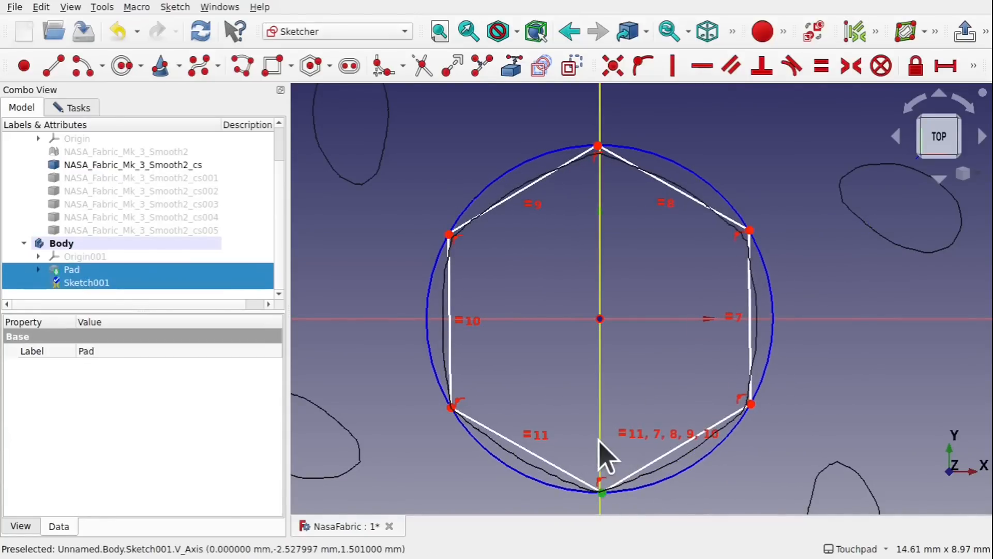
{"action": "left_click", "coordinate": [642, 67]}
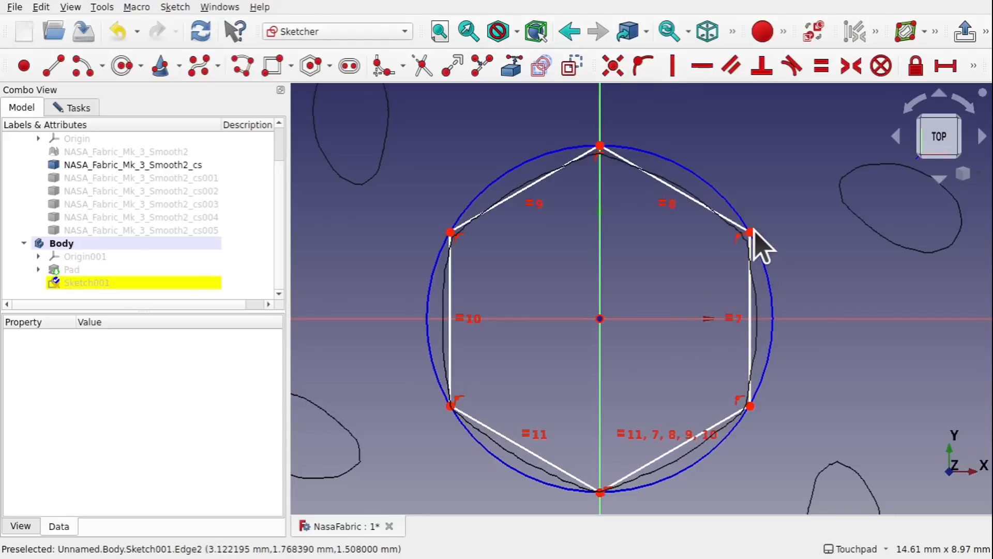
{"action": "left_click_drag", "start_coordinate": [750, 231], "coordinate": [750, 235]}
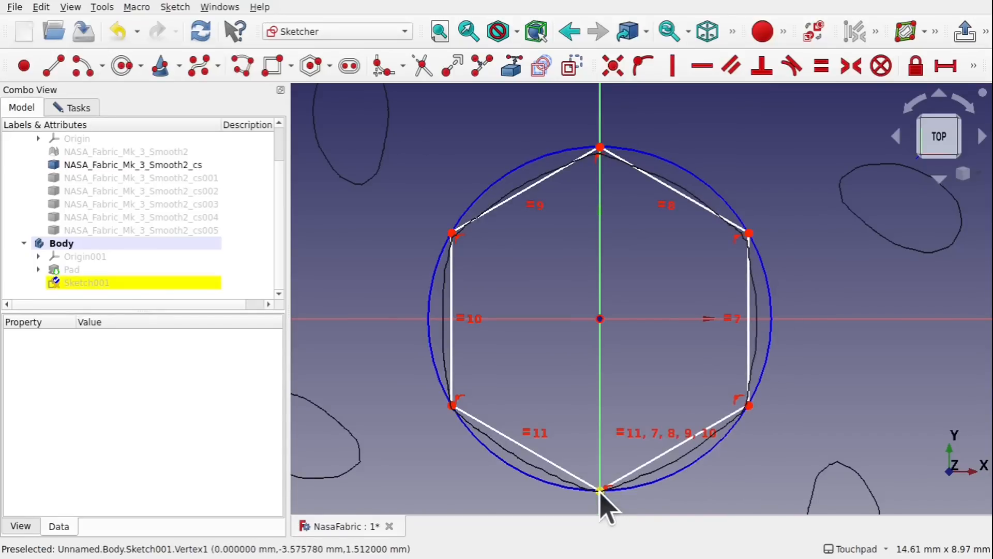
Add a diameter constraint to the construction circle around the hexagon.
{"action": "left_click", "coordinate": [722, 195]}
{"action": "left_click", "coordinate": [973, 66]}
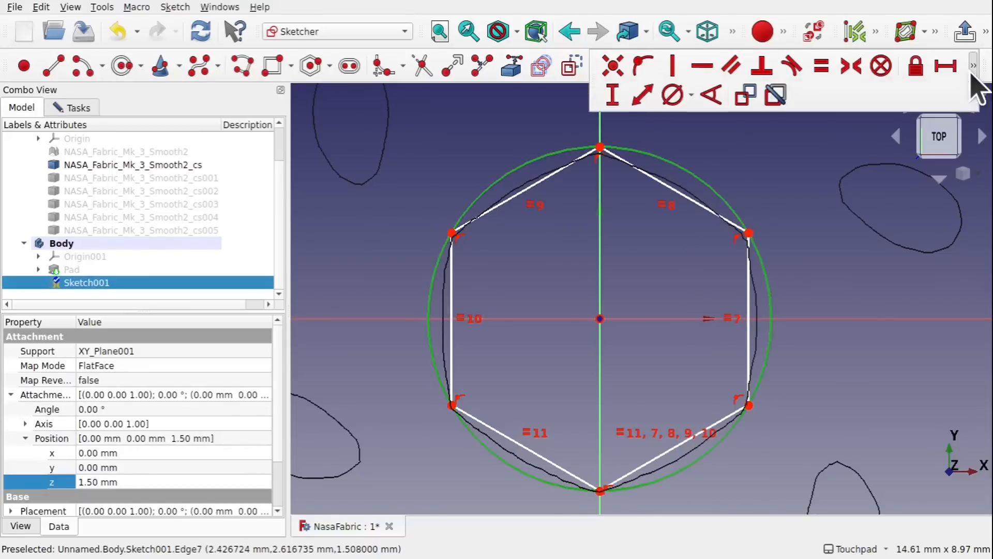
{"action": "left_click", "coordinate": [671, 95]}
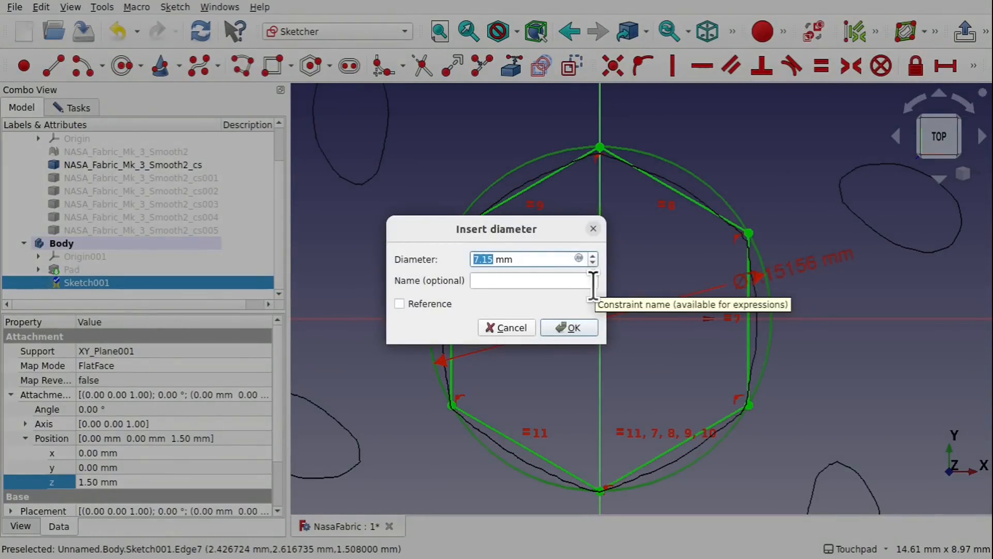
Set the diameter of the circle around the hexagon to 7 mm.
{"action": "type", "text": "7"}
{"action": "key", "text": "Return"}
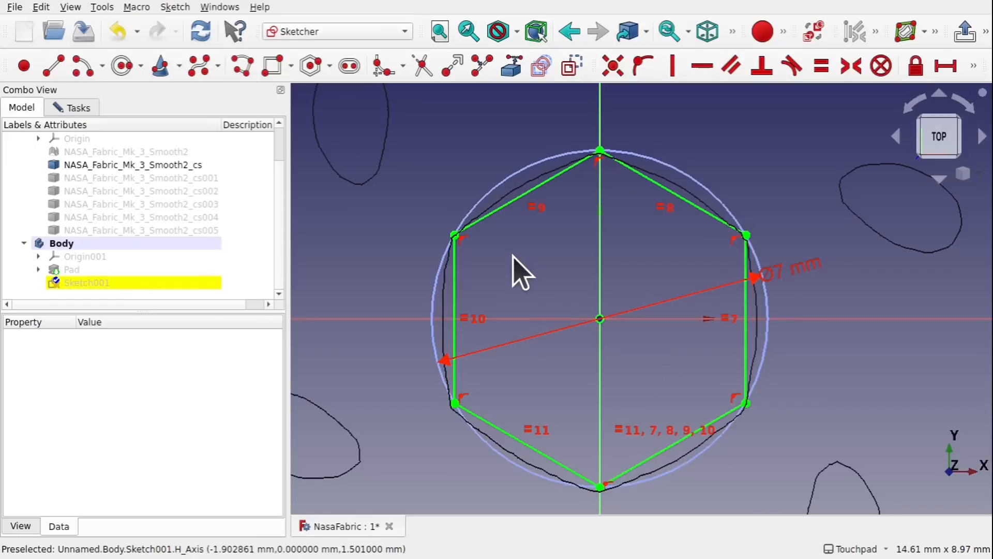
Show the Pad again and close the hexagon sketch.
{"action": "left_click", "coordinate": [87, 283]}
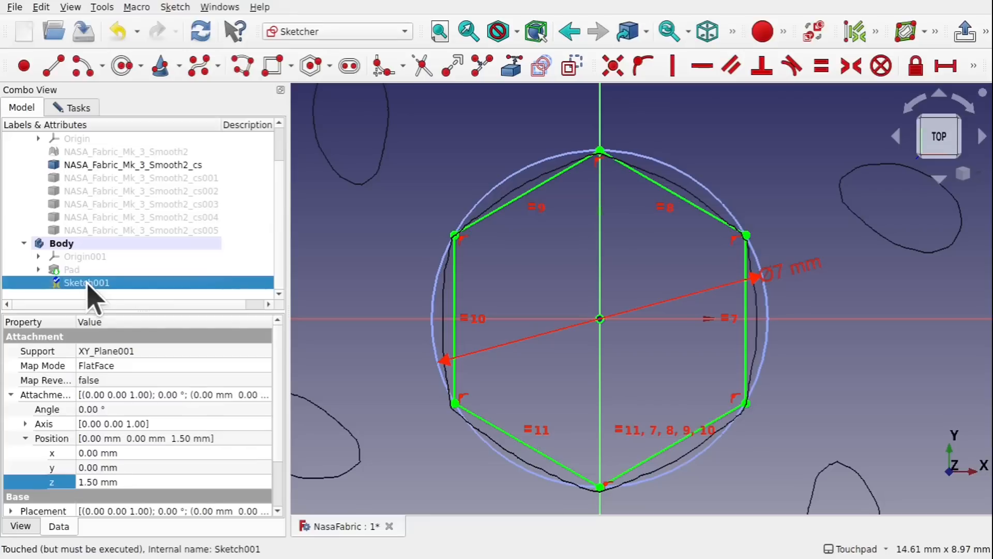
{"action": "left_click", "coordinate": [83, 268]}
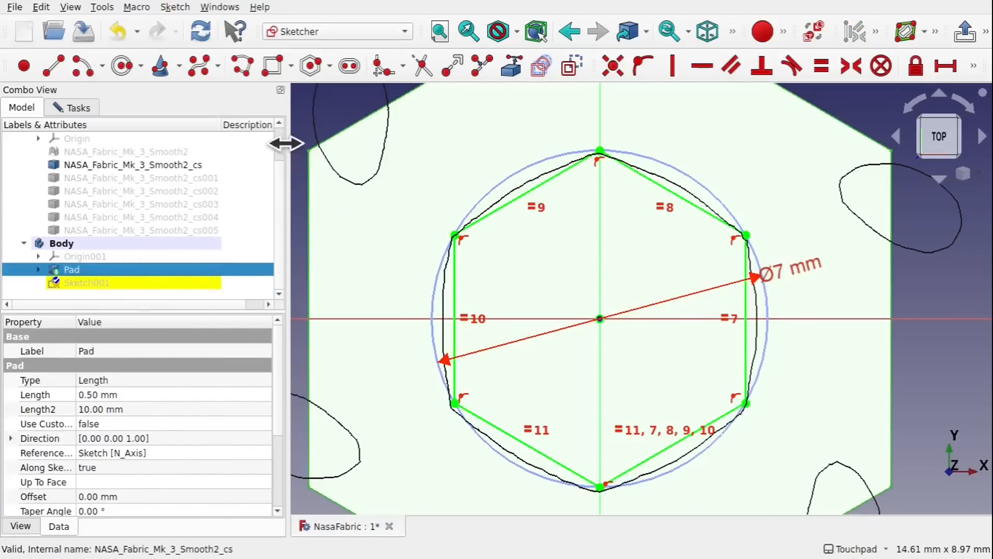
{"action": "left_click", "coordinate": [88, 107]}
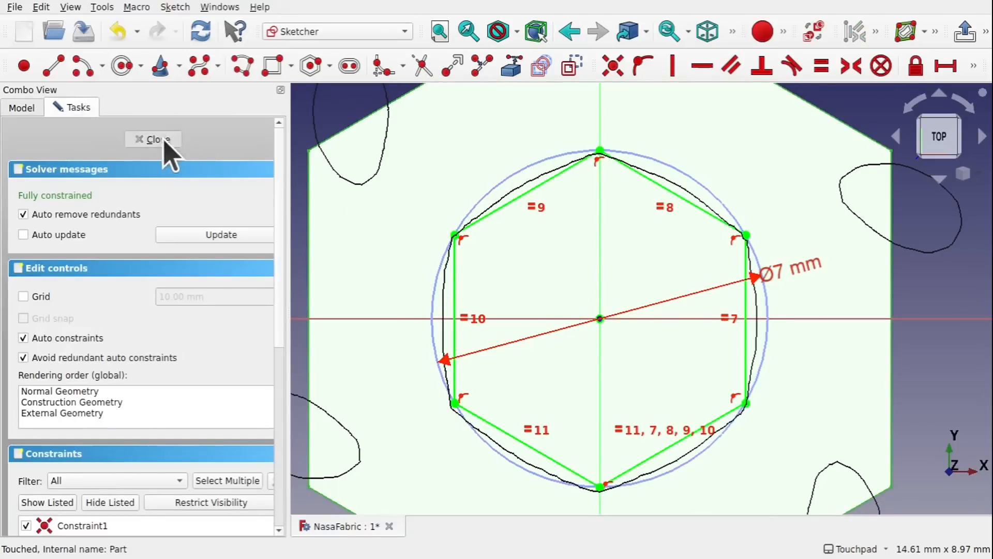
{"action": "left_click", "coordinate": [153, 139]}
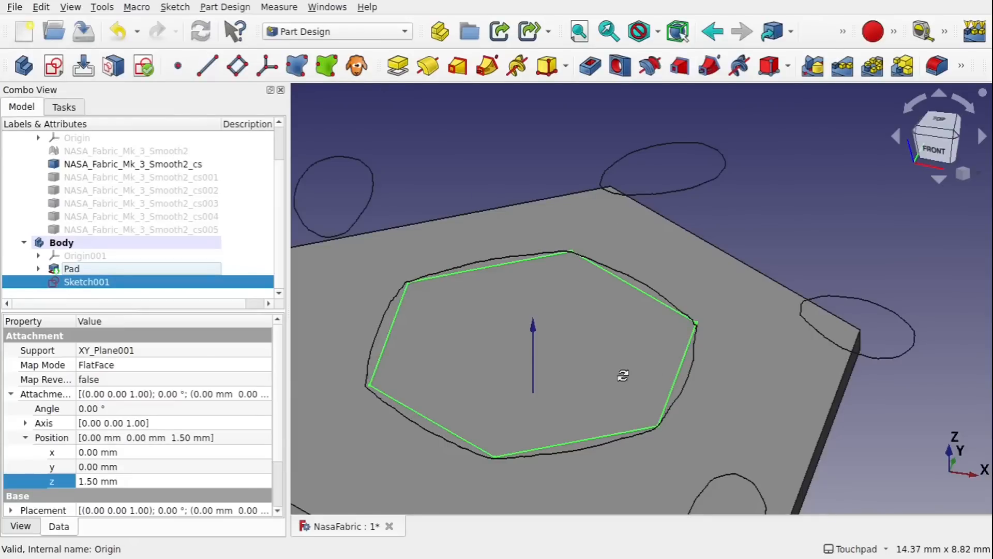
Show the cross-sections NASA_Fabric_Mk_3_Smooth2_cs002, cs003, cs004 and cs005 together with the Pad.
{"action": "mouse_move", "coordinate": [624, 376]}
{"action": "left_mouse_down", "text": "alt"}
{"action": "mouse_move", "coordinate": [584, 323]}
{"action": "mouse_move", "coordinate": [561, 356]}
{"action": "mouse_move", "coordinate": [563, 377]}
{"action": "left_mouse_up", "text": "alt"}
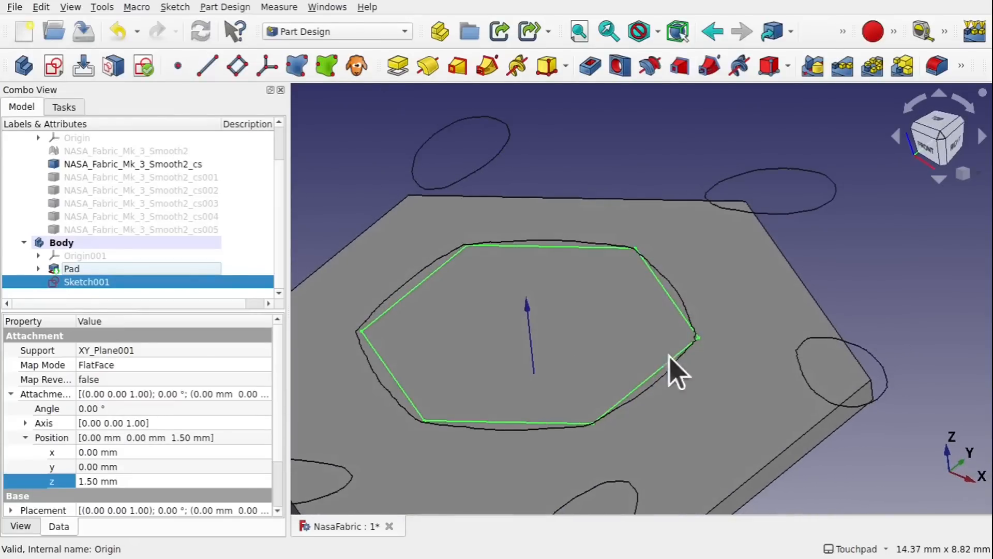
{"action": "mouse_move", "coordinate": [669, 354]}
{"action": "left_mouse_down", "text": "alt"}
{"action": "mouse_move", "coordinate": [642, 332]}
{"action": "mouse_move", "coordinate": [645, 322]}
{"action": "left_mouse_up", "text": "alt"}
{"action": "left_click_drag", "start_coordinate": [538, 357], "coordinate": [639, 381], "text": "alt"}
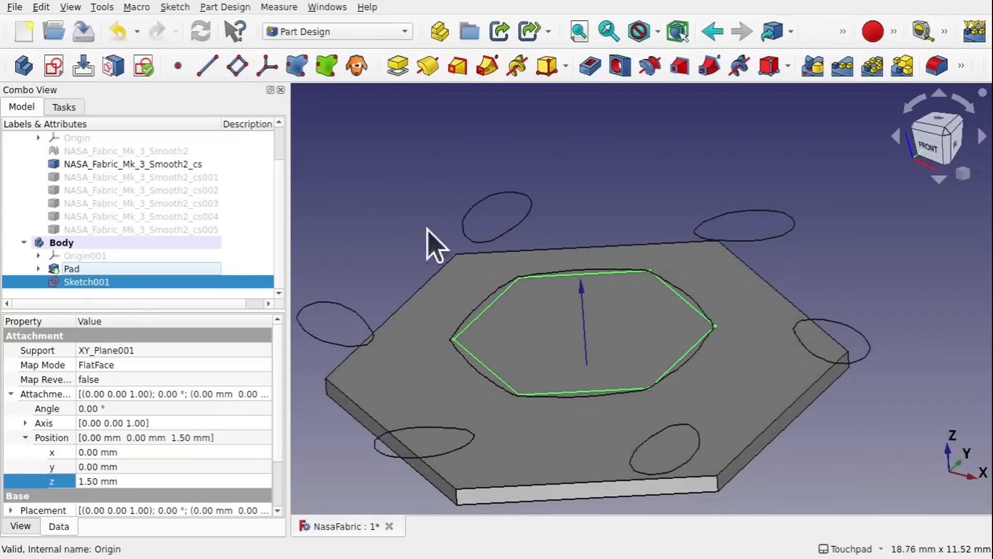
{"action": "left_click", "coordinate": [157, 177]}
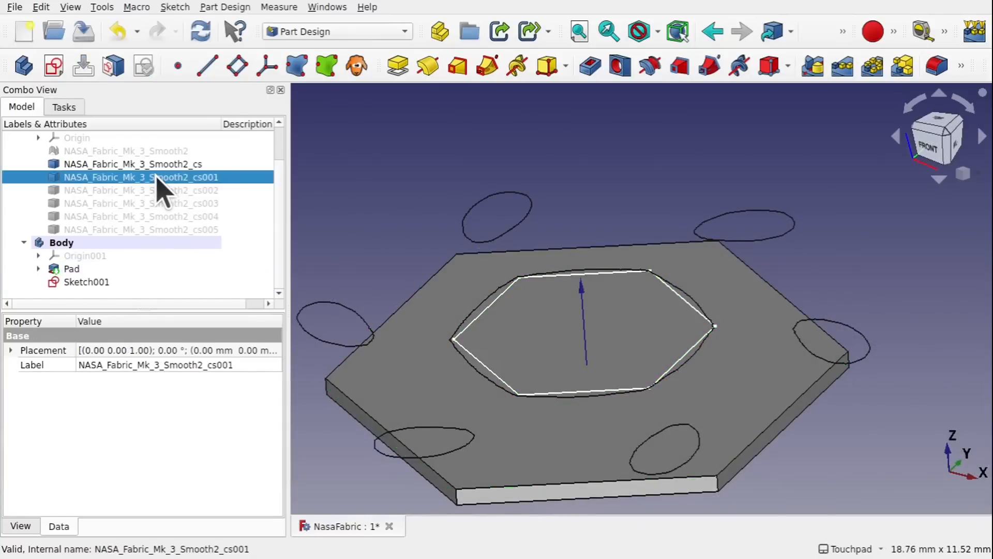
{"action": "left_click", "coordinate": [149, 164]}
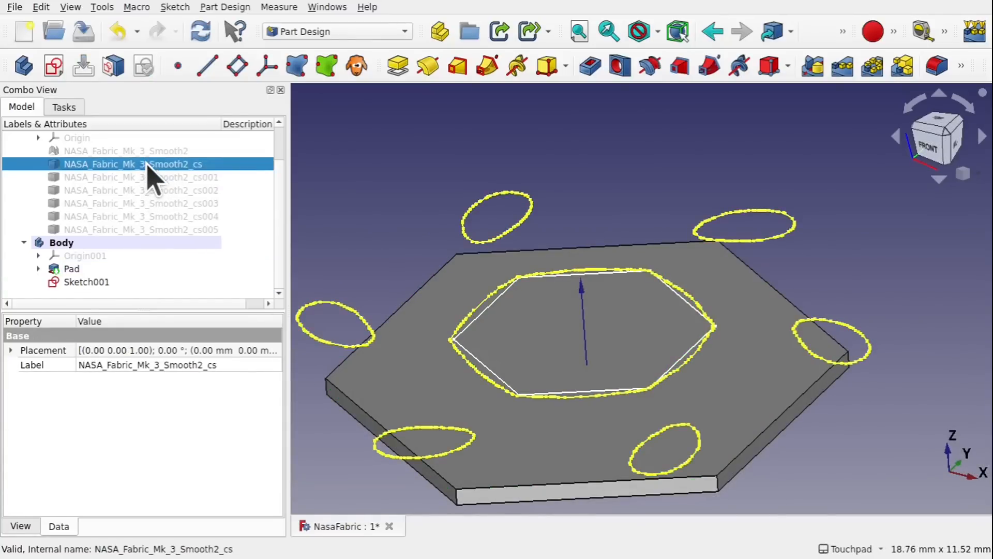
{"action": "left_click", "coordinate": [133, 191]}
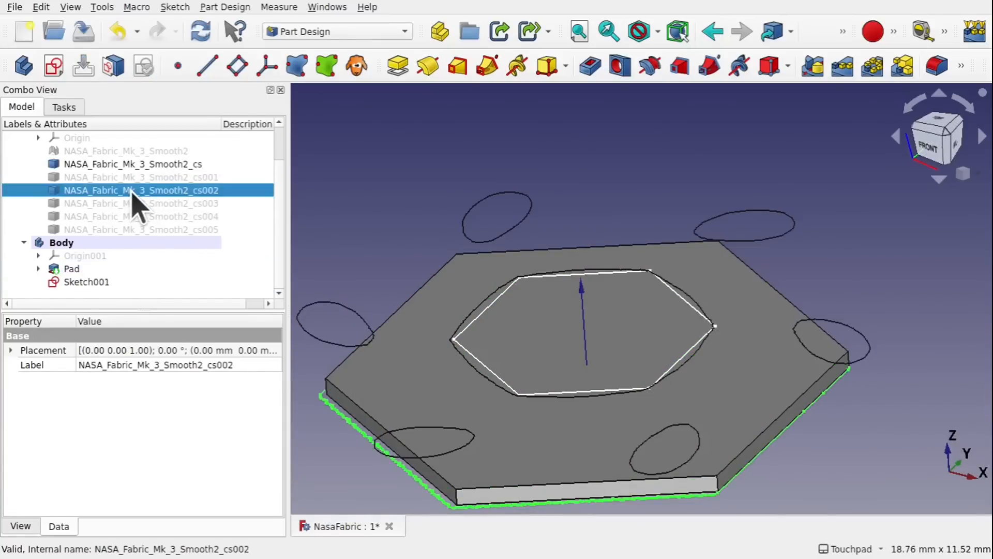
{"action": "left_click", "coordinate": [142, 204]}
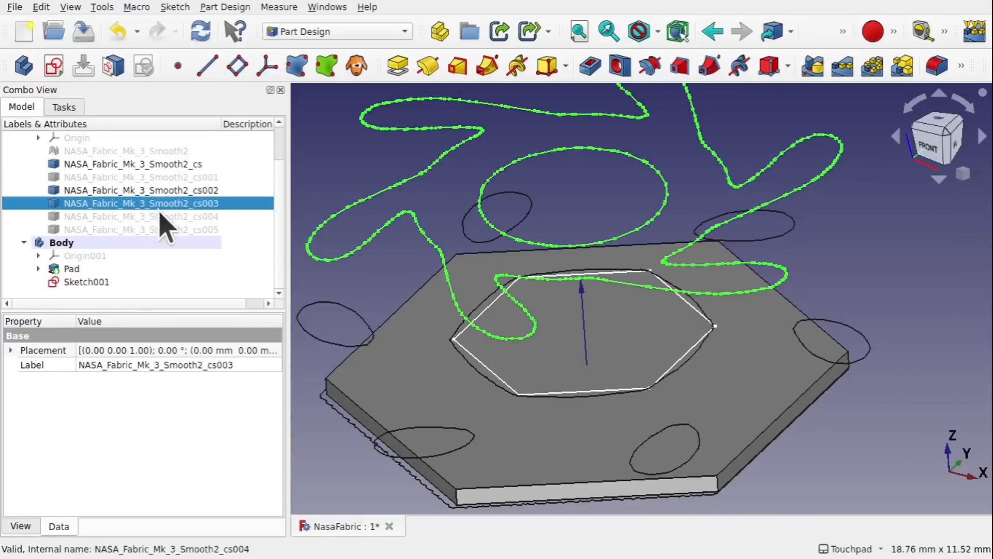
{"action": "left_click", "coordinate": [162, 217]}
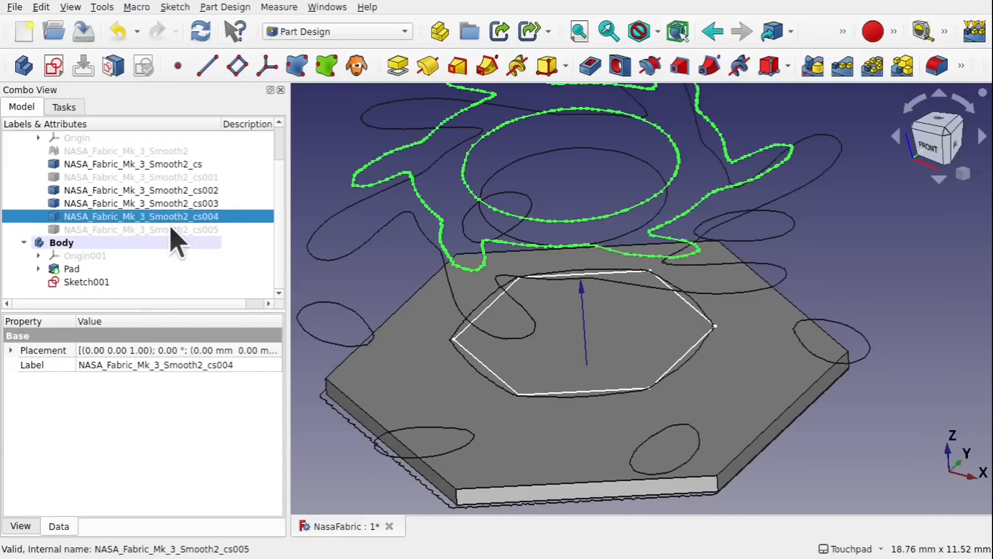
{"action": "left_click", "coordinate": [171, 229]}
{"action": "left_click_drag", "start_coordinate": [598, 284], "coordinate": [432, 356], "text": "alt"}
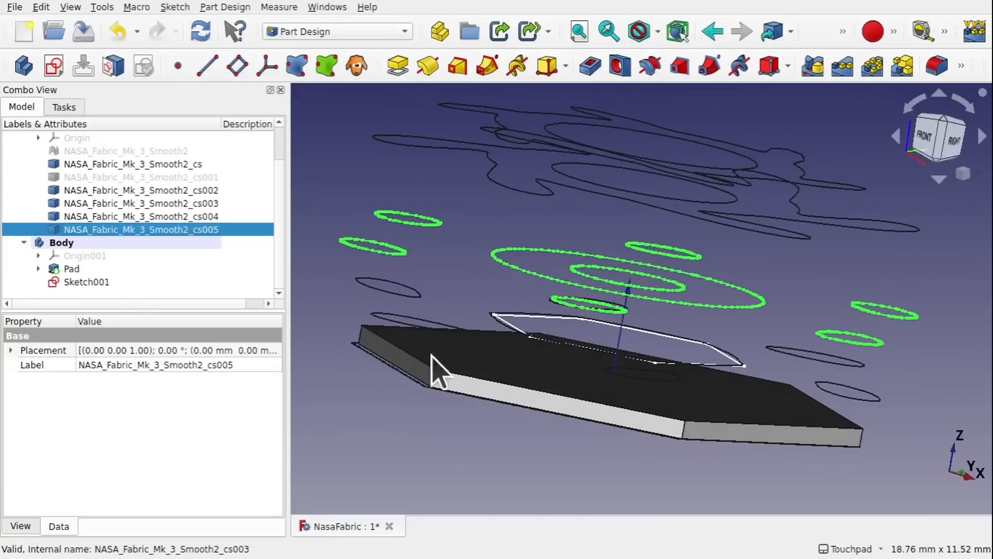
{"action": "left_click_drag", "start_coordinate": [608, 300], "coordinate": [632, 333], "text": "alt"}
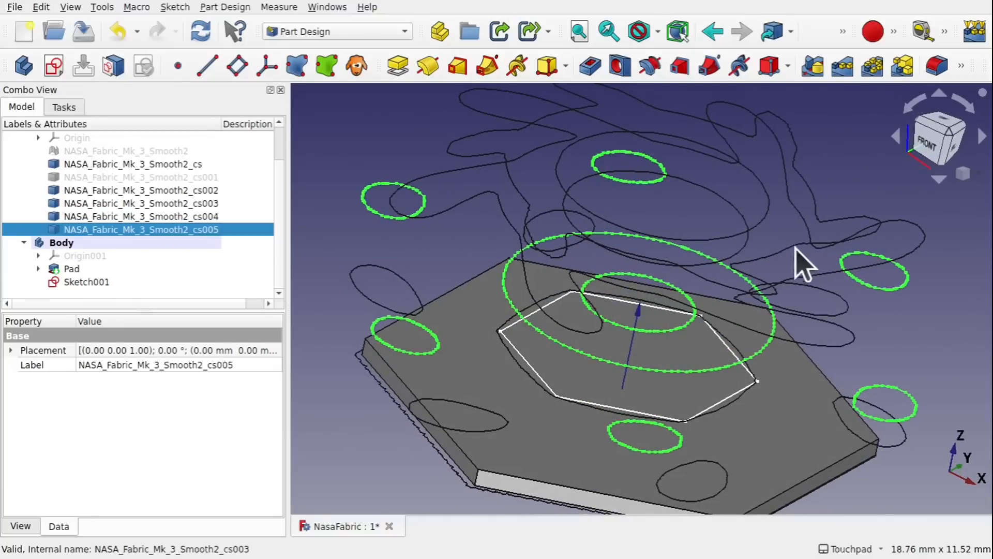
Hide the cross-sections NASA_Fabric_Mk_3_Smooth2_cs003, NASA_Fabric_Mk_3_Smooth2_cs and NASA_Fabric_Mk_3_Smooth2_cs004, leaving cs002 and cs005 shown.
{"action": "left_click", "coordinate": [851, 270]}
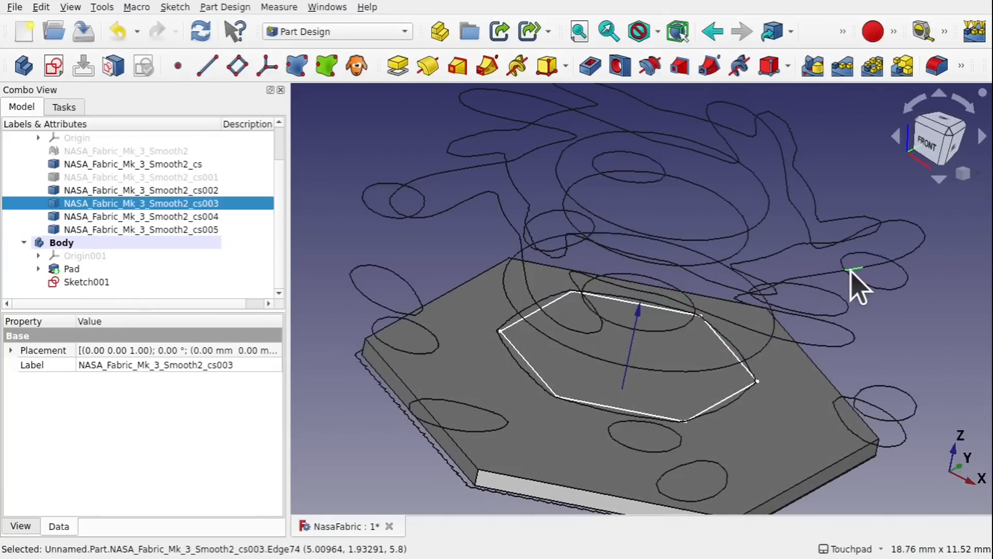
{"action": "key", "text": "space"}
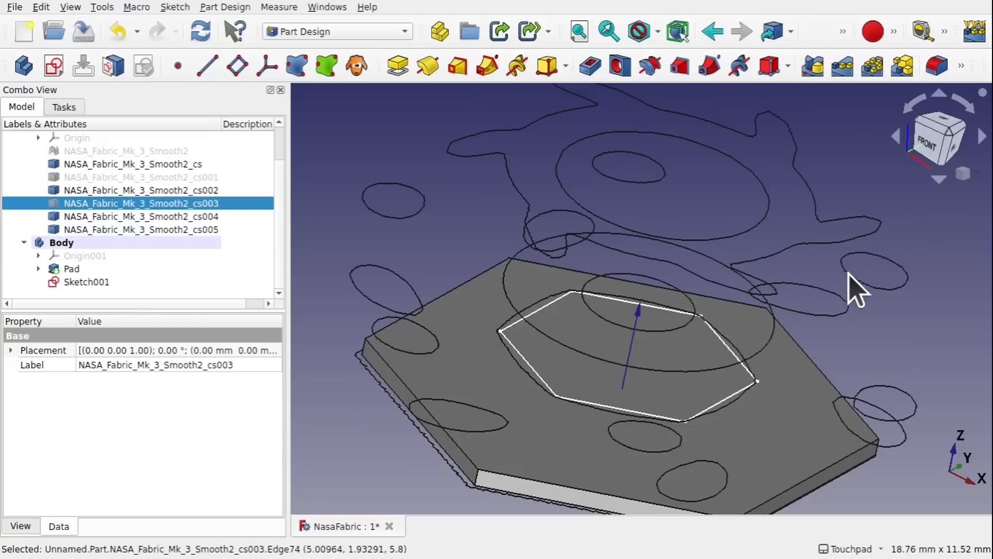
{"action": "left_click", "coordinate": [846, 302]}
{"action": "key", "text": "space"}
{"action": "left_click_drag", "start_coordinate": [825, 302], "coordinate": [805, 276], "text": "alt"}
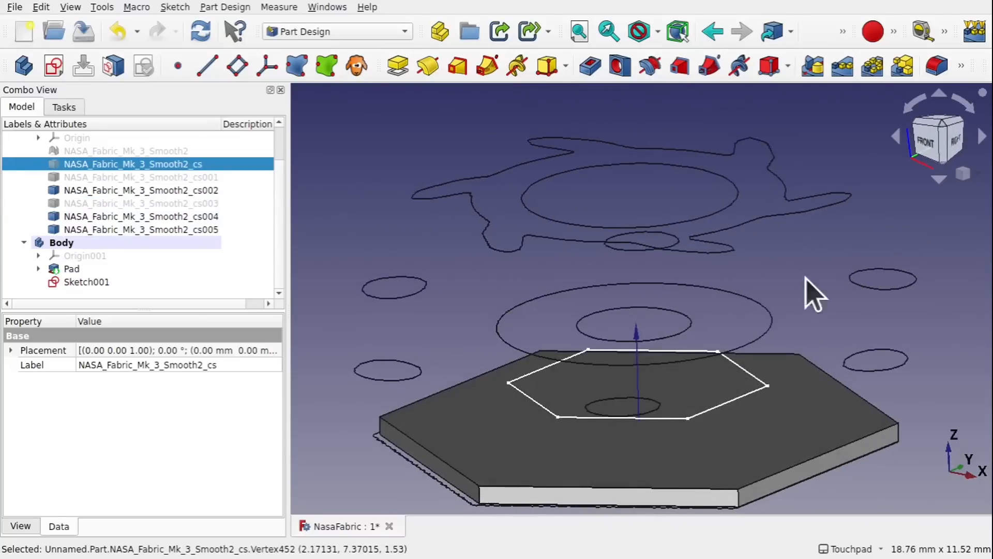
{"action": "left_click", "coordinate": [768, 230]}
{"action": "key", "text": "space"}
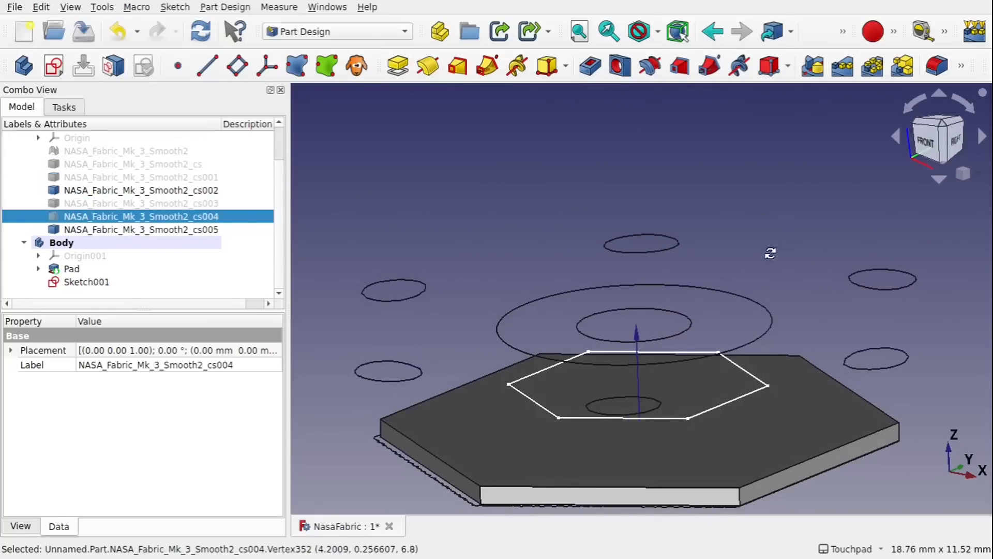
{"action": "left_click_drag", "start_coordinate": [770, 231], "coordinate": [738, 317], "text": "alt"}
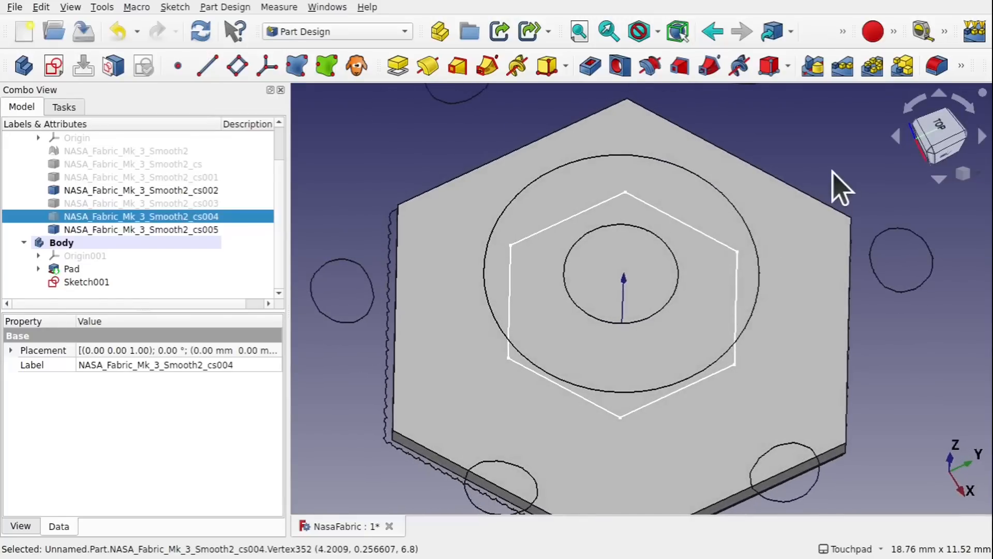
{"action": "left_click_drag", "start_coordinate": [833, 170], "coordinate": [836, 154], "text": "alt"}
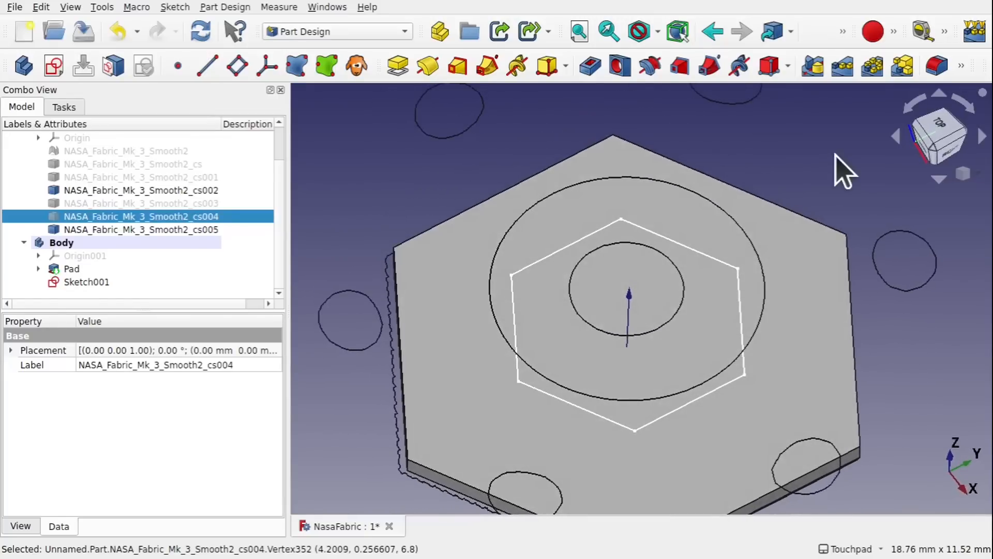
Create a new sketch in the Body on the XY_Plane001 base plane.
{"action": "left_click", "coordinate": [68, 269]}
{"action": "left_click", "coordinate": [470, 189]}
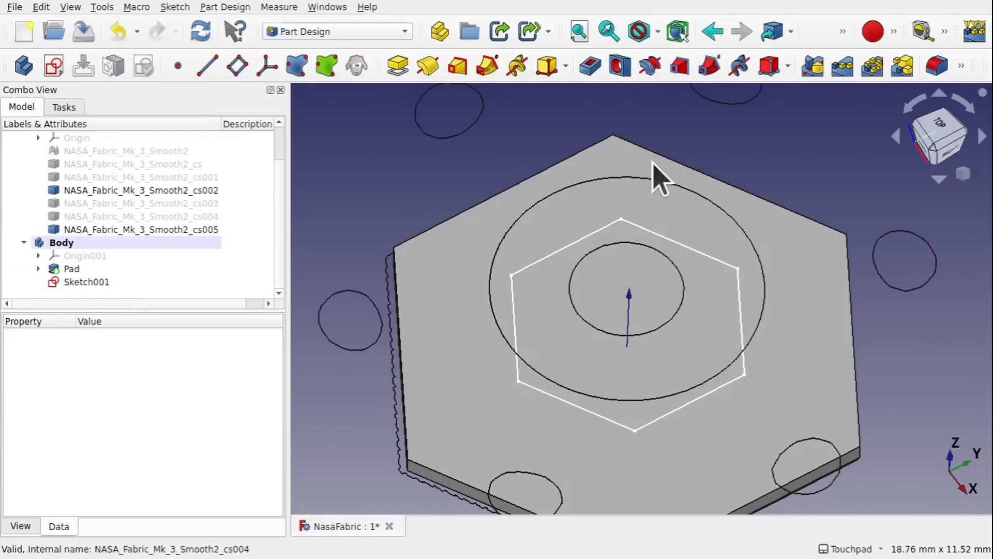
{"action": "left_click_drag", "start_coordinate": [765, 182], "coordinate": [768, 155], "text": "alt"}
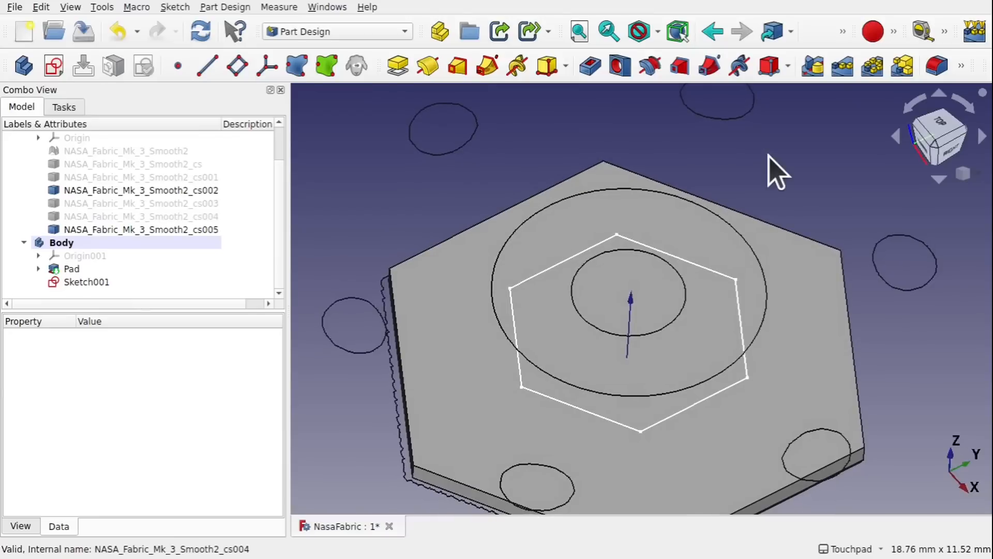
{"action": "left_click", "coordinate": [54, 65]}
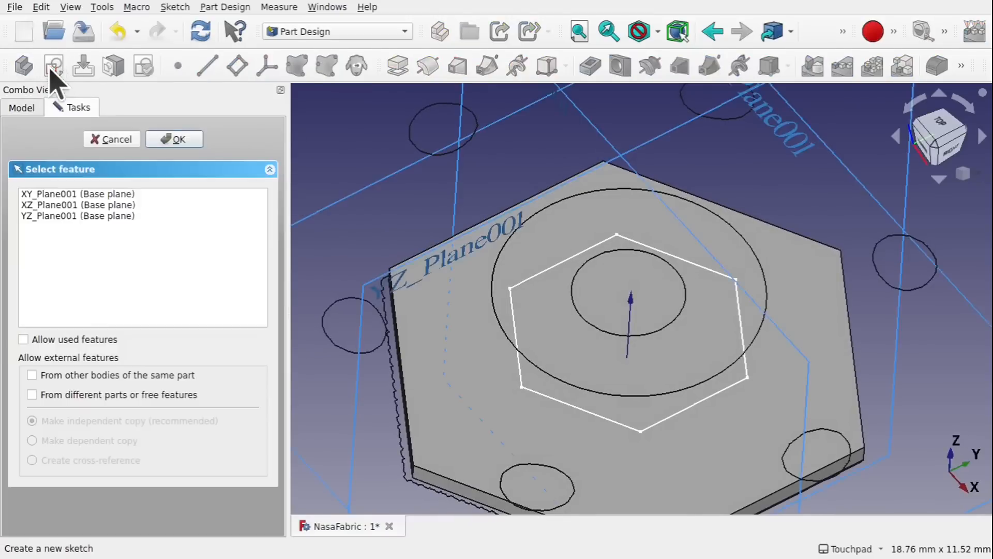
{"action": "left_click", "coordinate": [62, 204]}
{"action": "left_click", "coordinate": [75, 193]}
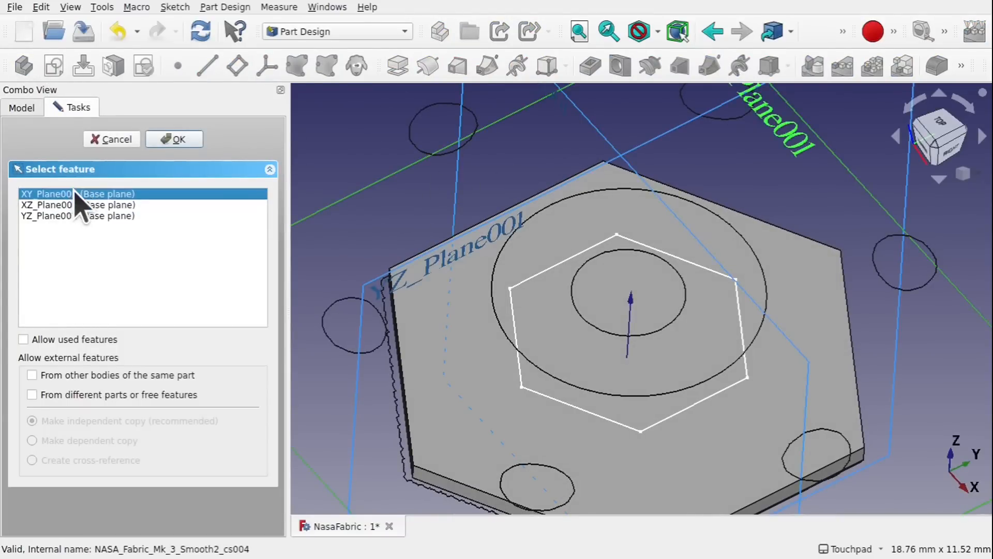
{"action": "left_click", "coordinate": [174, 140]}
Hide the Pad while the new sketch is open for editing.
{"action": "left_click", "coordinate": [25, 109]}
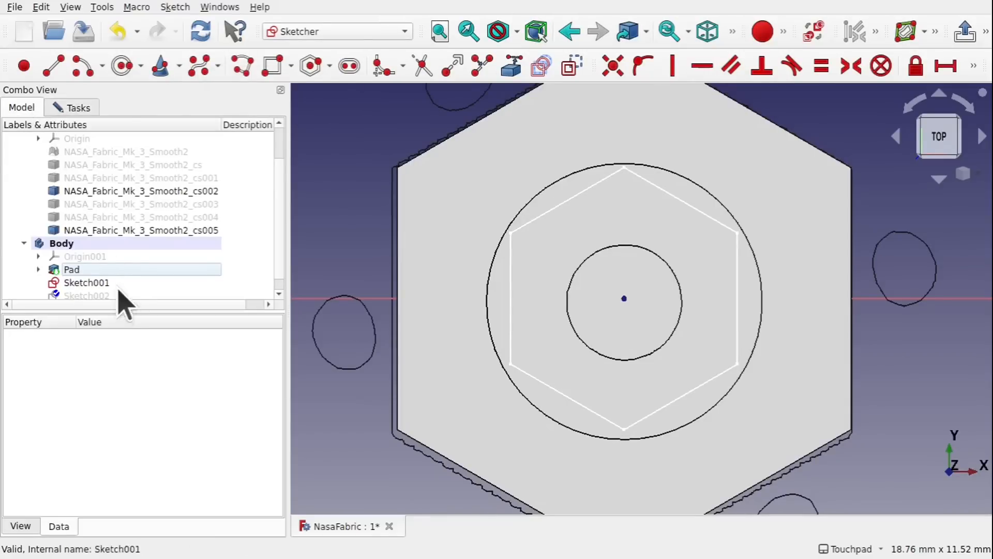
{"action": "left_click", "coordinate": [93, 269]}
{"action": "key", "text": "space"}
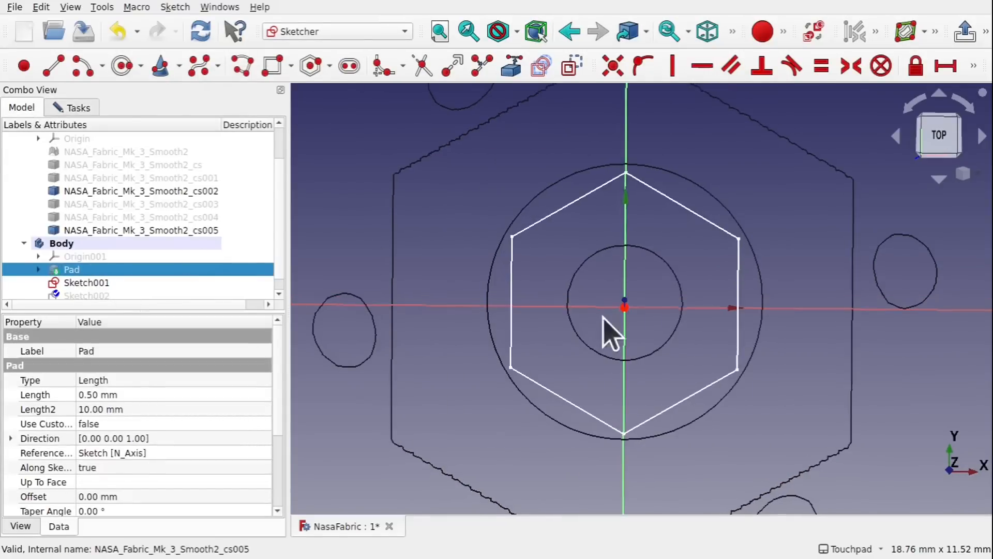
Sketch a circle centred on the origin with a radius of about 3.7 mm, following the large circle of the cs005 cross-section.
{"action": "left_click", "coordinate": [122, 65]}
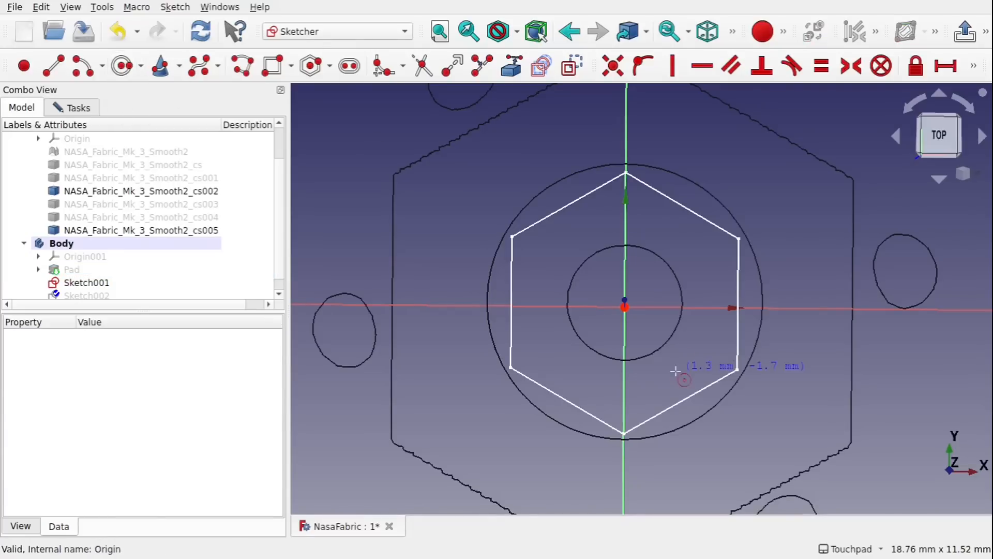
{"action": "left_click", "coordinate": [625, 306]}
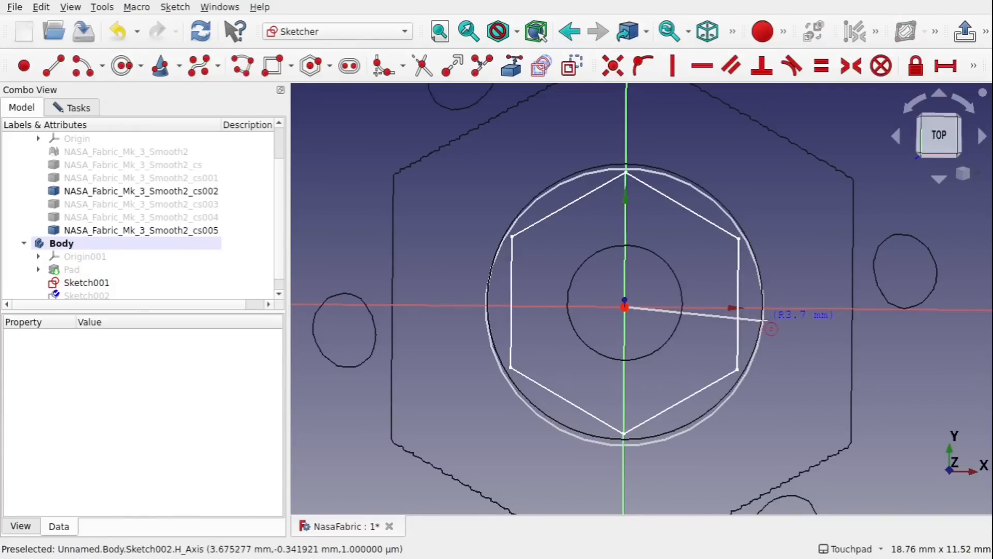
{"action": "left_click", "coordinate": [765, 325]}
{"action": "left_click", "coordinate": [945, 140]}
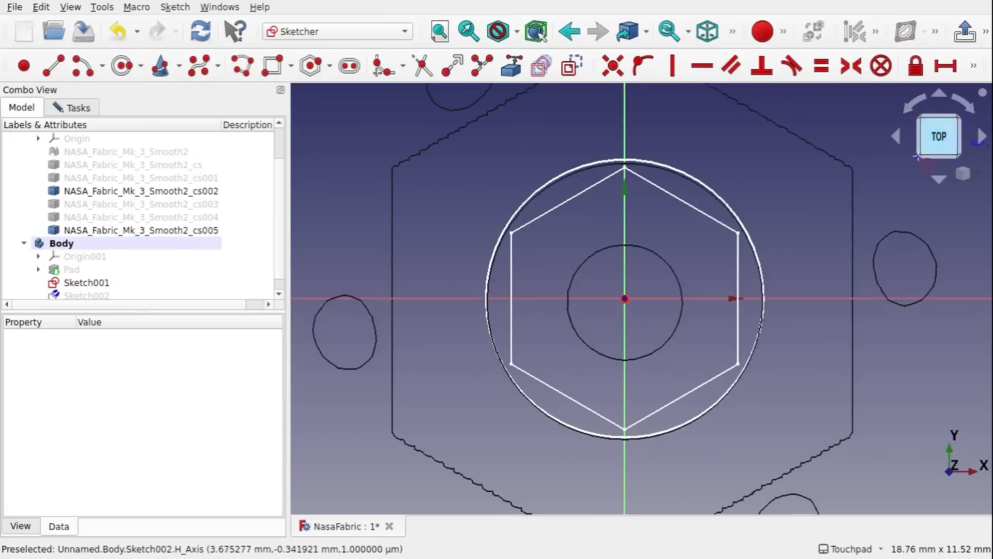
{"action": "key", "text": "Escape"}
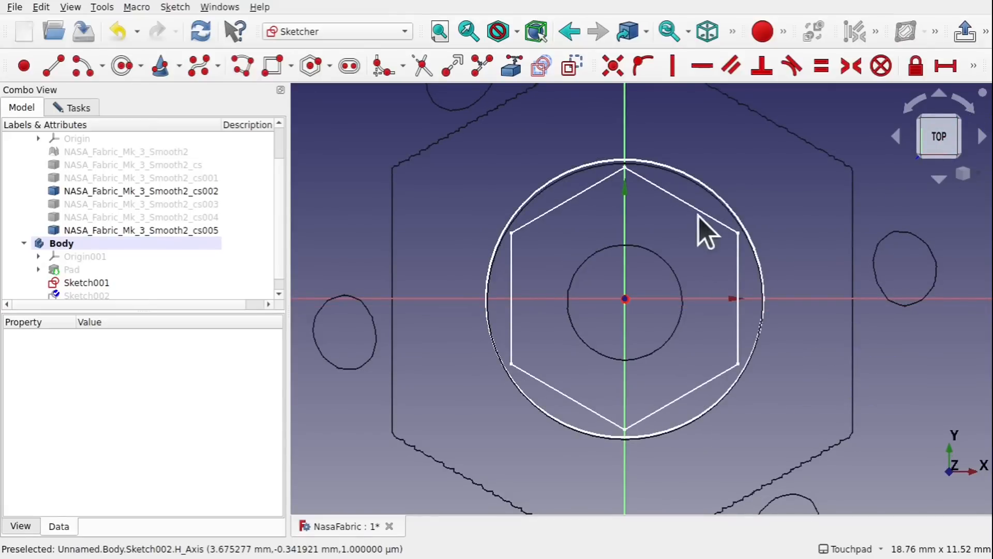
Constrain the new circle's diameter to 7.5 mm.
{"action": "left_click", "coordinate": [713, 189]}
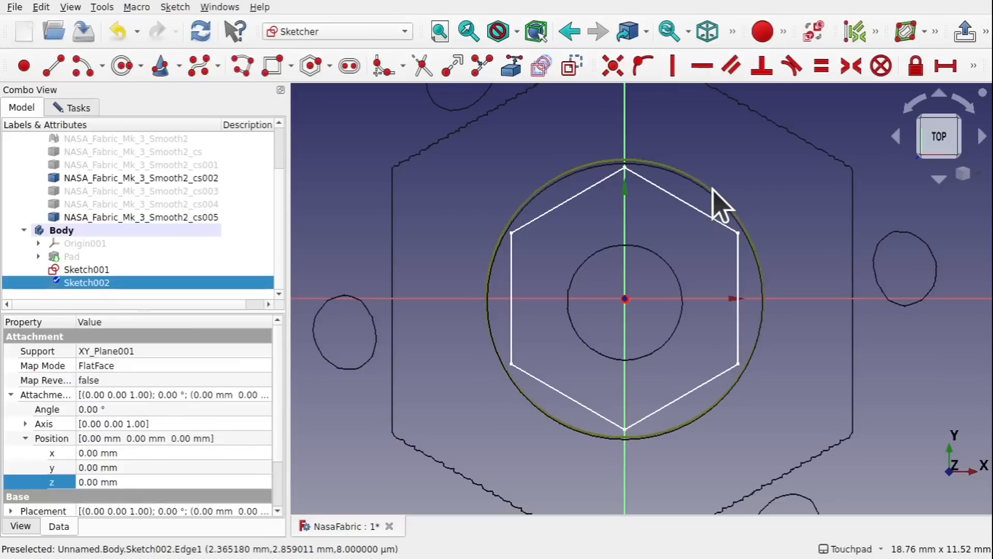
{"action": "left_click", "coordinate": [710, 187]}
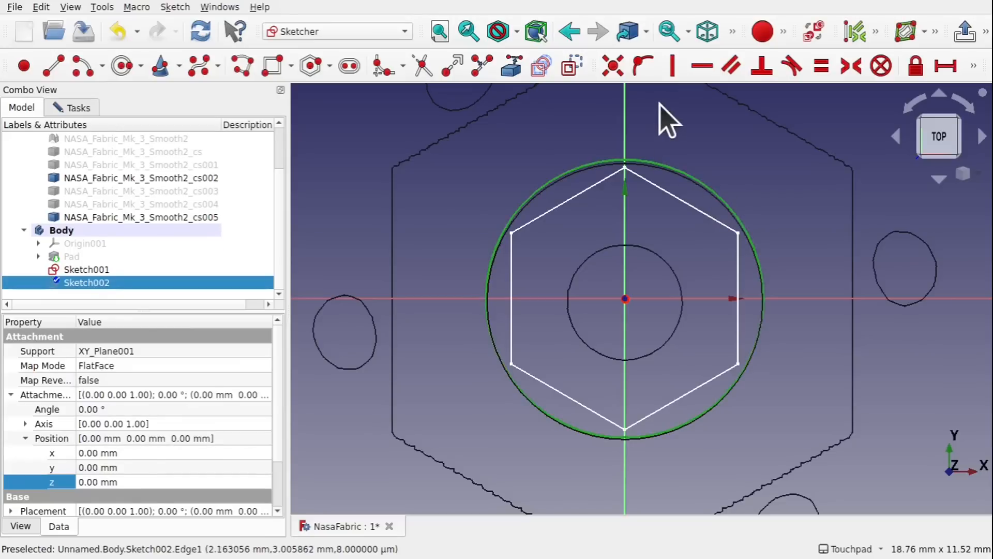
{"action": "left_click", "coordinate": [973, 63]}
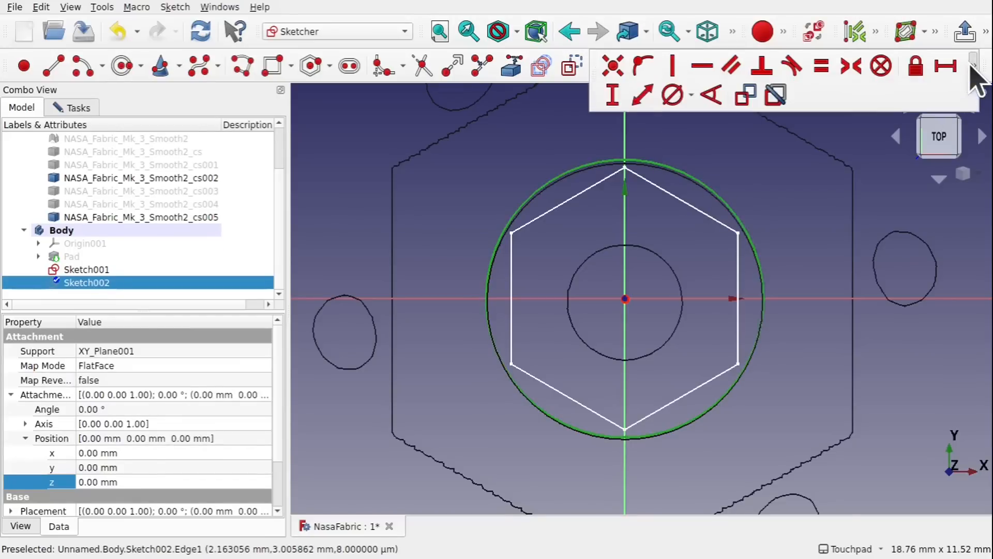
{"action": "left_click", "coordinate": [673, 95]}
{"action": "key", "text": "BackSpace"}
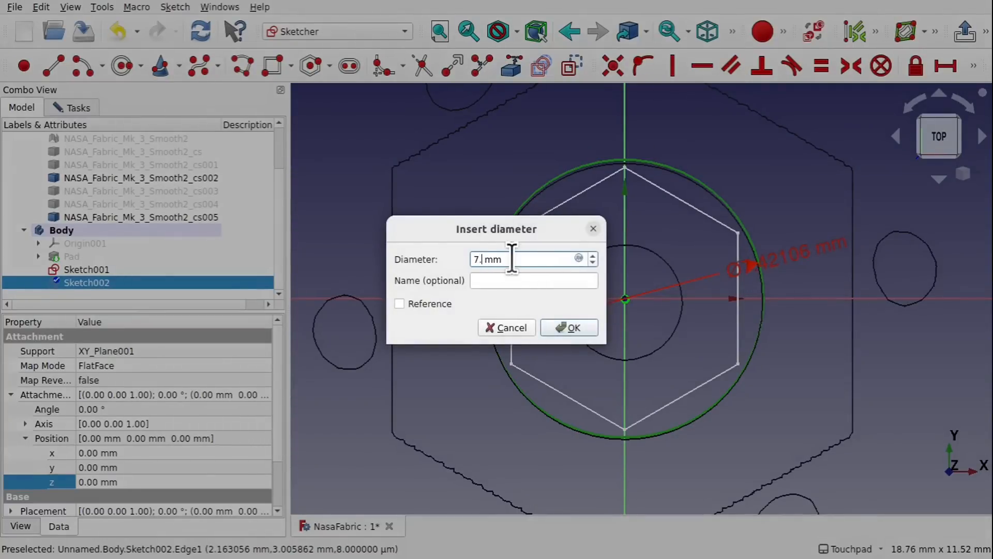
{"action": "key", "text": "Return"}
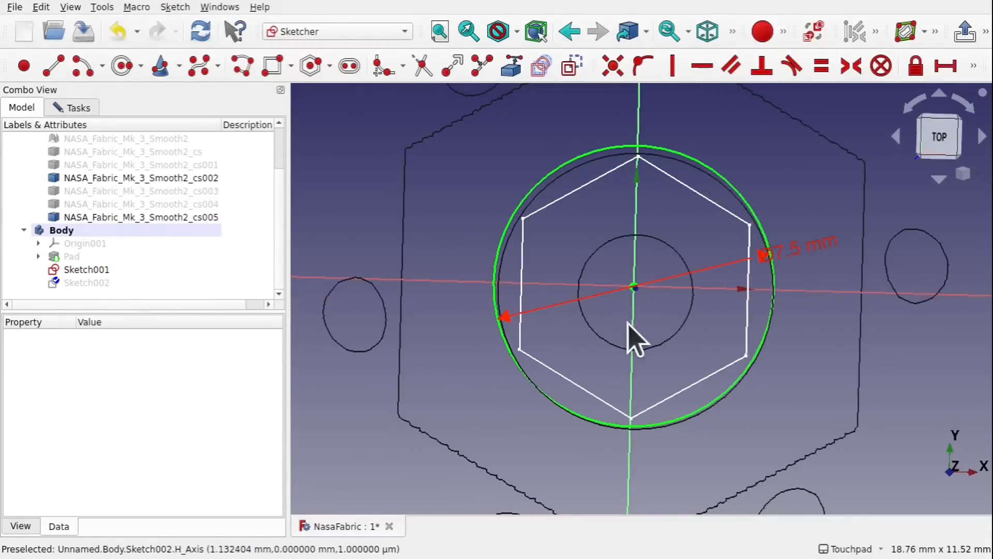
Temporarily show the cs004 and cs003 cross-sections to compare their heights and inner circles with the sketched circle.
{"action": "left_click_drag", "start_coordinate": [663, 286], "coordinate": [650, 181], "text": "shift"}
{"action": "scroll", "coordinate": [647, 221], "scroll_direction": "down", "scroll_amount": 3}
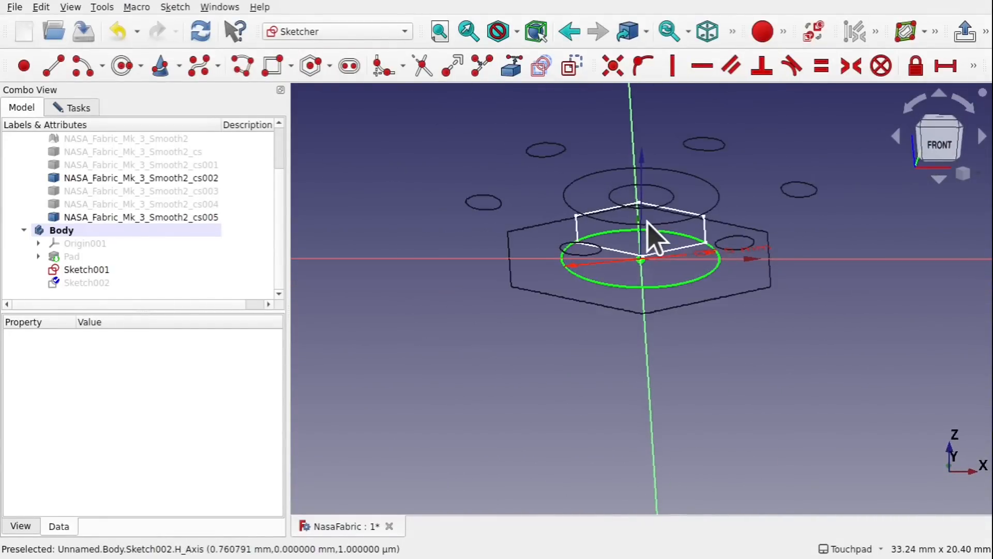
{"action": "mouse_move", "coordinate": [636, 248]}
{"action": "left_mouse_down", "text": "shift"}
{"action": "mouse_move", "coordinate": [603, 250]}
{"action": "mouse_move", "coordinate": [625, 306]}
{"action": "mouse_move", "coordinate": [630, 251]}
{"action": "mouse_move", "coordinate": [612, 269]}
{"action": "mouse_move", "coordinate": [595, 238]}
{"action": "left_mouse_up", "text": "shift"}
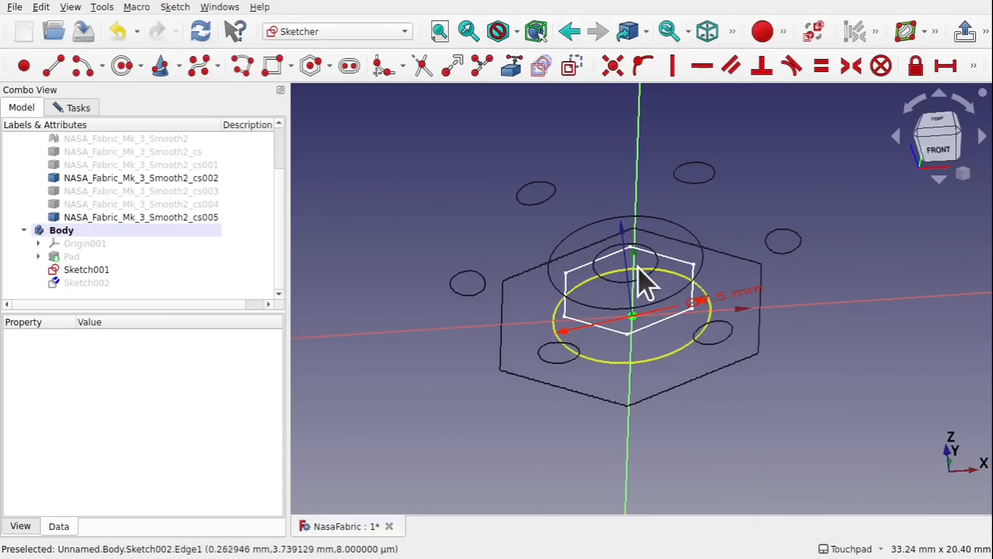
{"action": "left_click", "coordinate": [172, 205]}
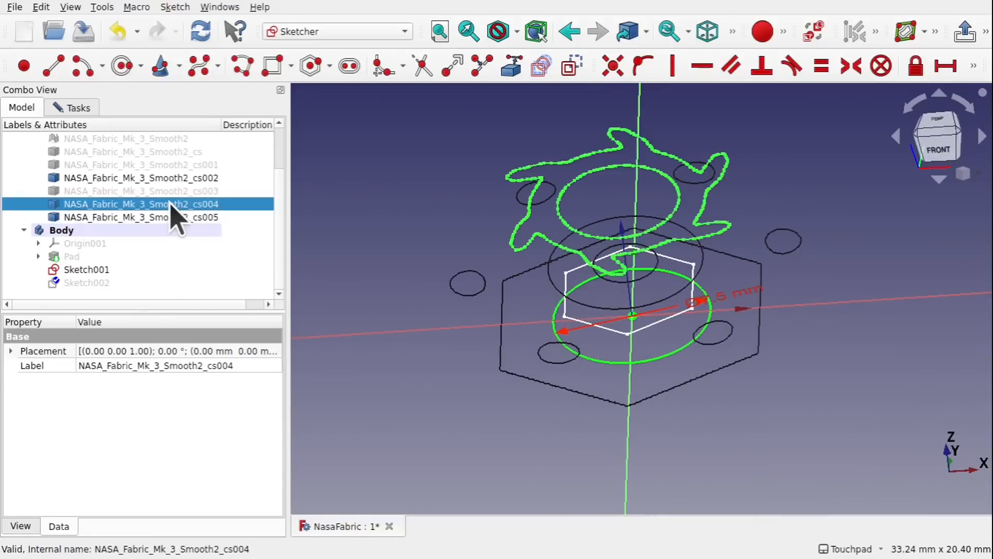
{"action": "key", "text": "1"}
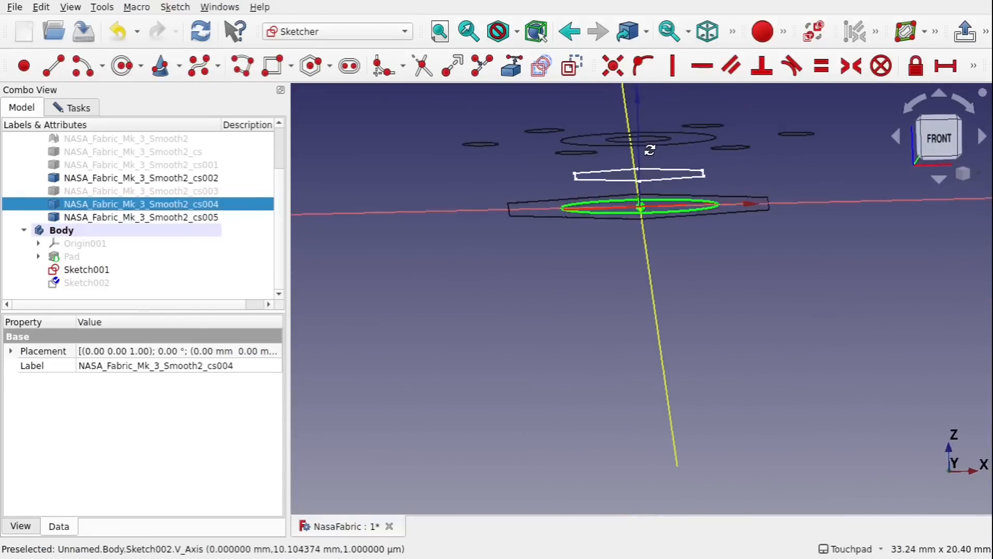
{"action": "left_click", "coordinate": [164, 192]}
{"action": "key", "text": "space"}
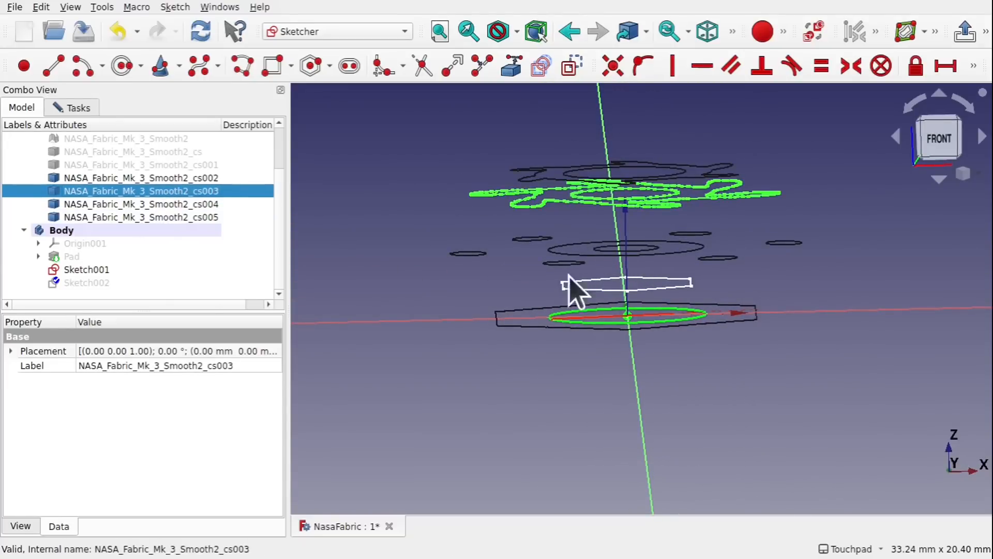
{"action": "left_click_drag", "start_coordinate": [642, 230], "coordinate": [660, 260], "text": "alt"}
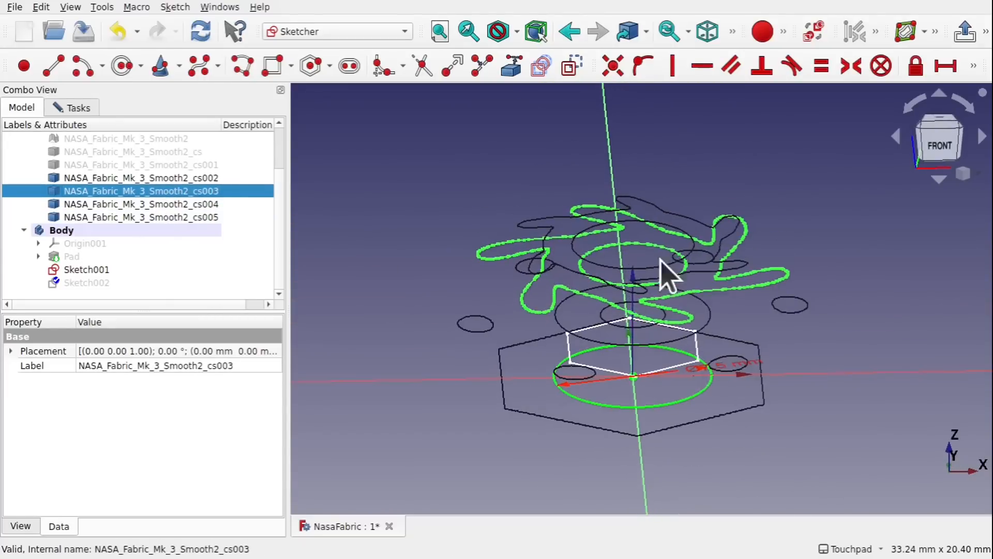
{"action": "key", "text": "space"}
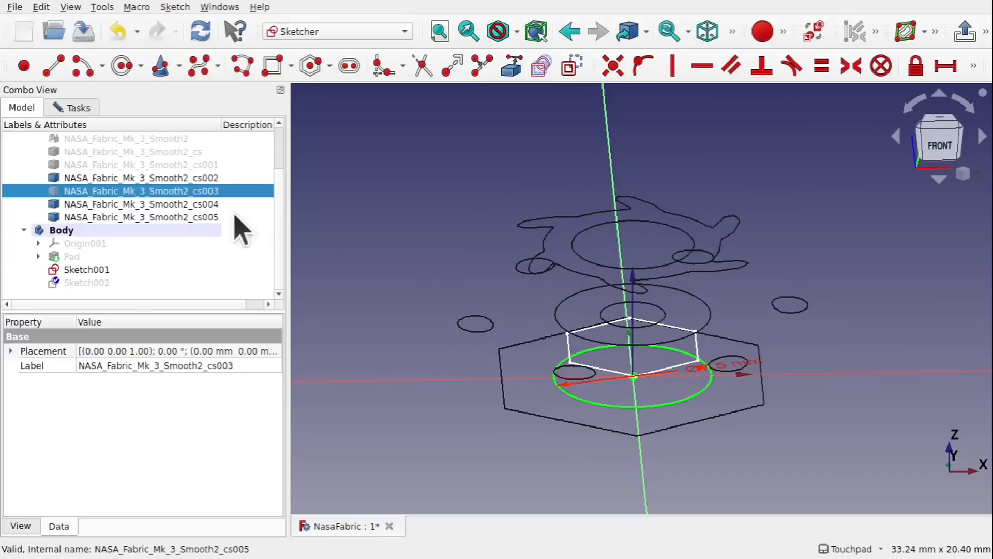
{"action": "left_click", "coordinate": [195, 204]}
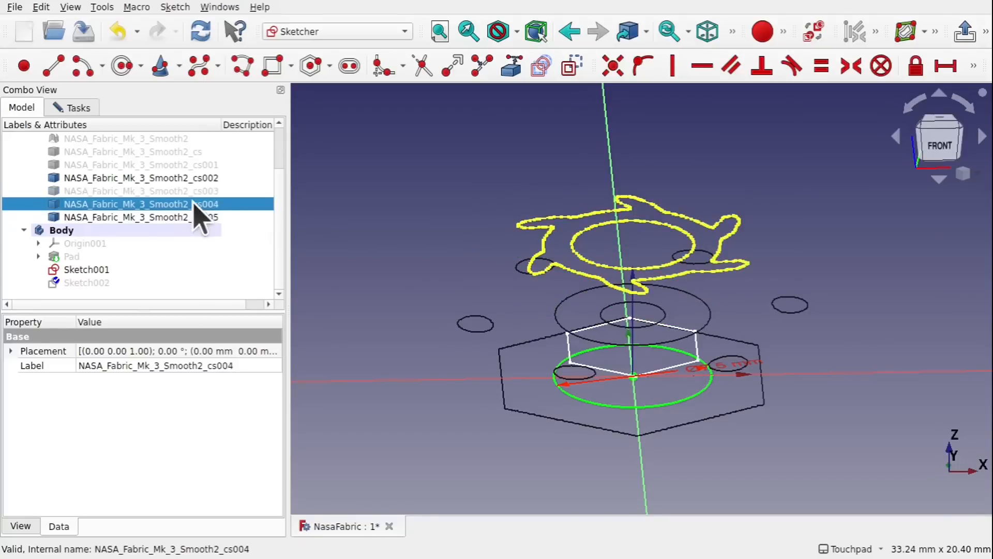
{"action": "key", "text": "space"}
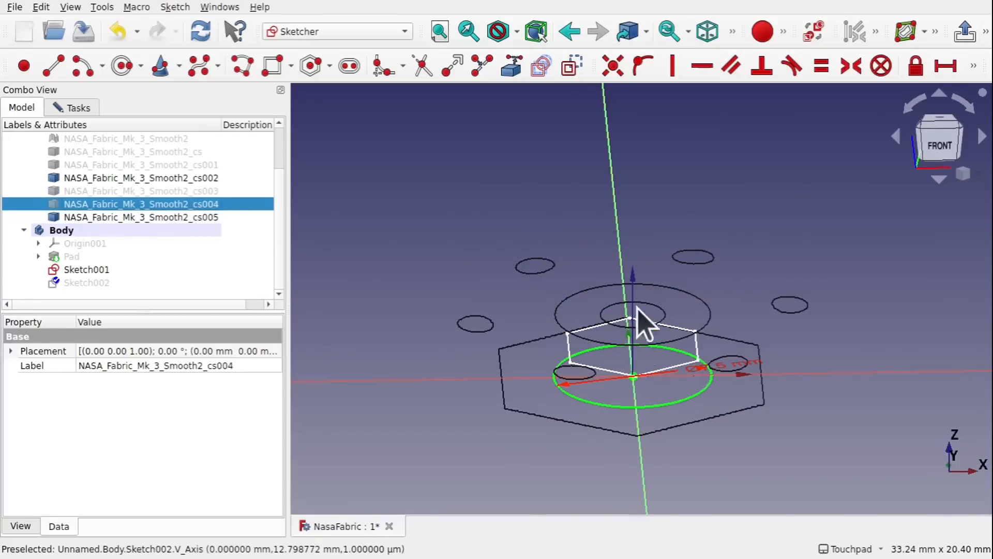
{"action": "mouse_move", "coordinate": [643, 317]}
{"action": "left_mouse_down", "text": "alt"}
{"action": "mouse_move", "coordinate": [629, 362]}
{"action": "mouse_move", "coordinate": [669, 335]}
{"action": "mouse_move", "coordinate": [663, 190]}
{"action": "left_mouse_up", "text": "alt"}
{"action": "left_click_drag", "start_coordinate": [663, 191], "coordinate": [656, 235], "text": "alt"}
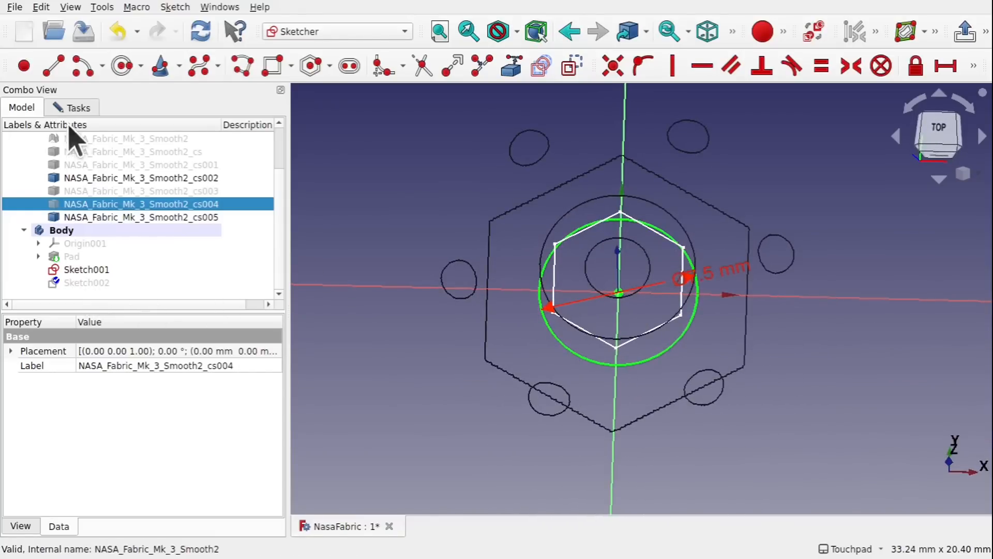
Convert the sketched circle's diameter constraint into a reference dimension so the circle can be resized.
{"action": "left_click", "coordinate": [73, 108]}
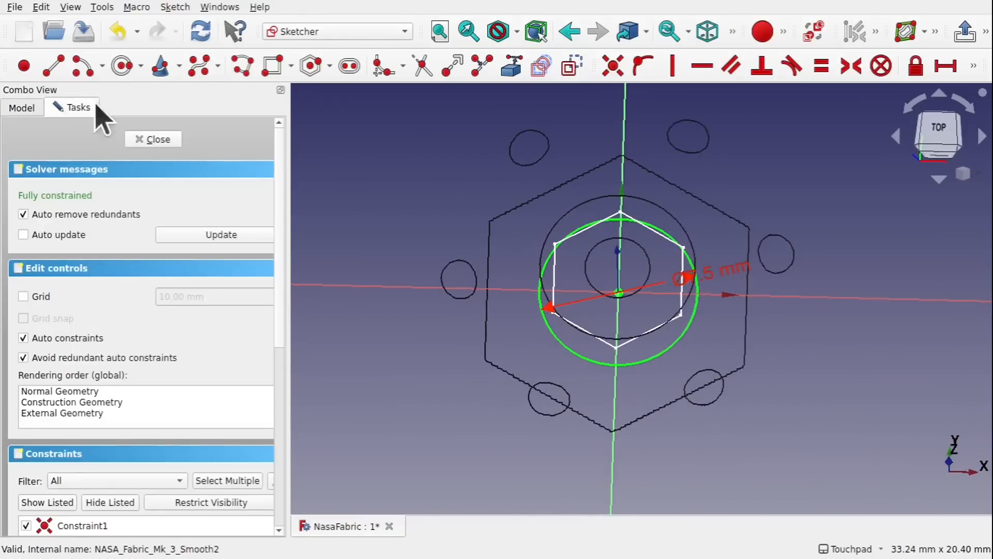
{"action": "double_click", "coordinate": [732, 285]}
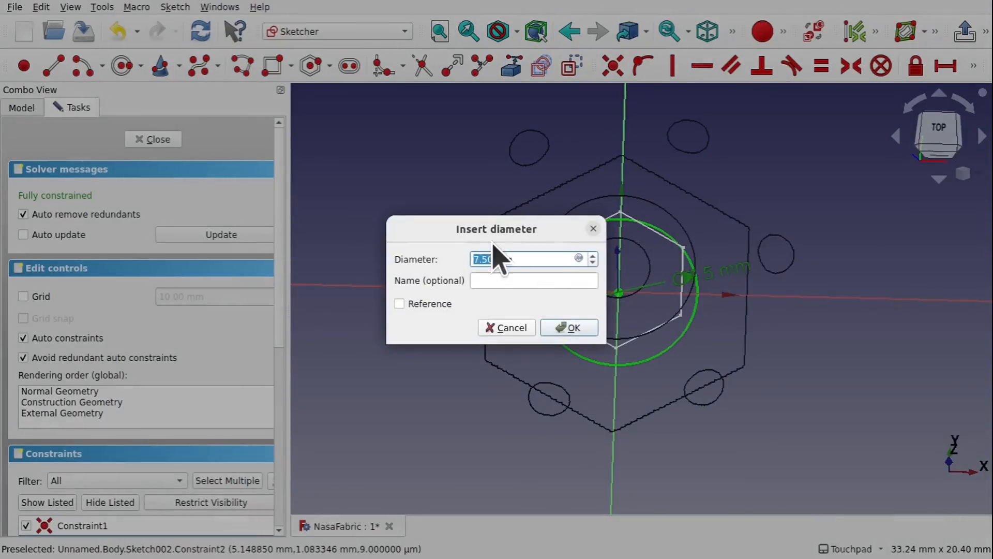
{"action": "left_click", "coordinate": [402, 304]}
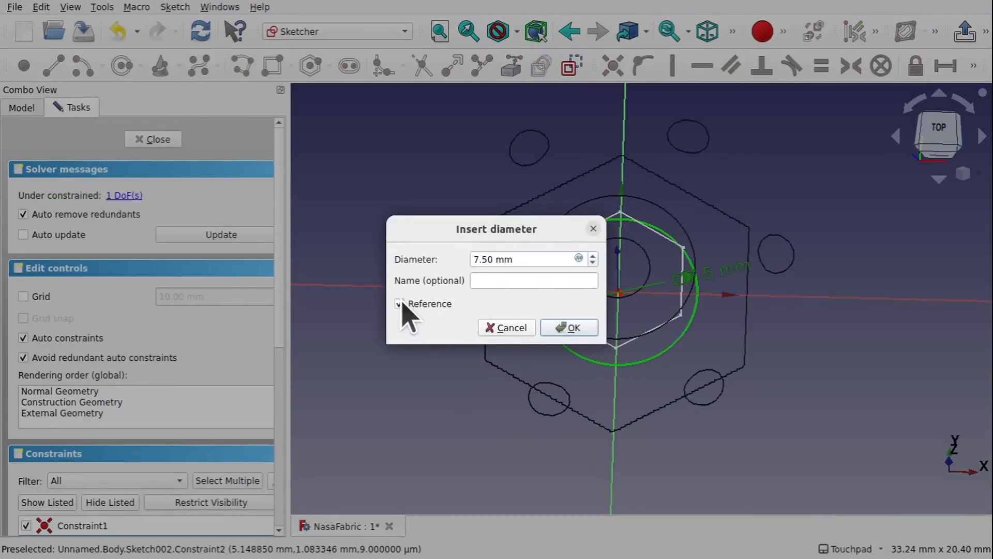
{"action": "left_click", "coordinate": [572, 328]}
Shrink the sketched circle to a diameter of about 3.2 mm, following the small central circle of the cs005 cross-section.
{"action": "scroll", "coordinate": [603, 304], "scroll_direction": "up", "scroll_amount": 4}
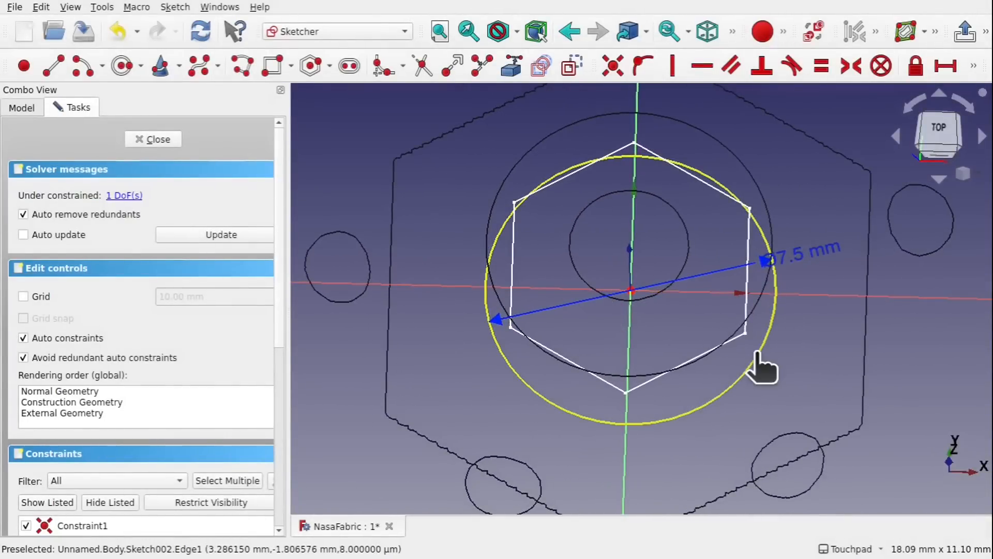
{"action": "left_click_drag", "start_coordinate": [757, 353], "coordinate": [694, 301]}
{"action": "middle_click_drag", "start_coordinate": [694, 302], "coordinate": [678, 359]}
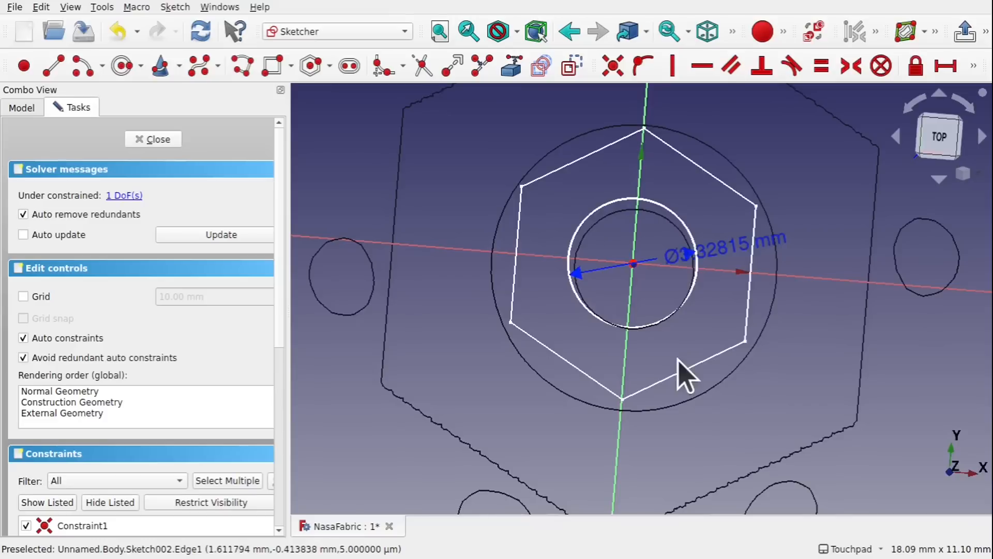
{"action": "left_click", "coordinate": [936, 137]}
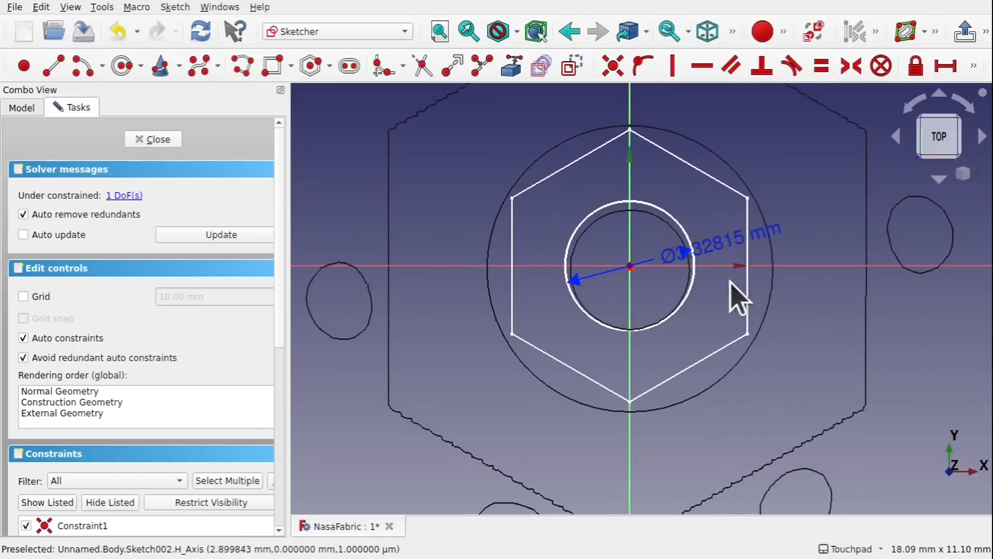
{"action": "left_click_drag", "start_coordinate": [699, 304], "coordinate": [691, 289]}
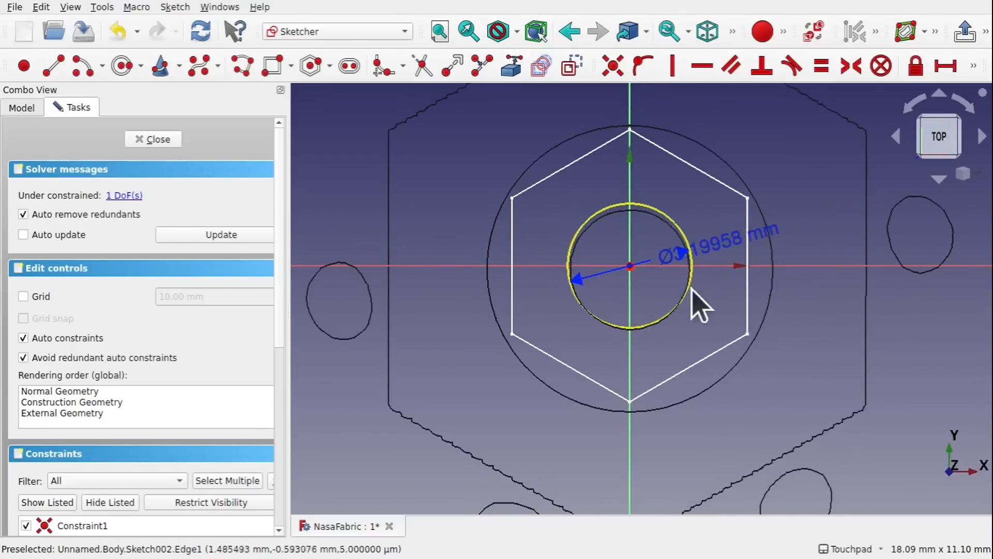
{"action": "middle_click_drag", "start_coordinate": [691, 290], "coordinate": [696, 258], "text": "alt"}
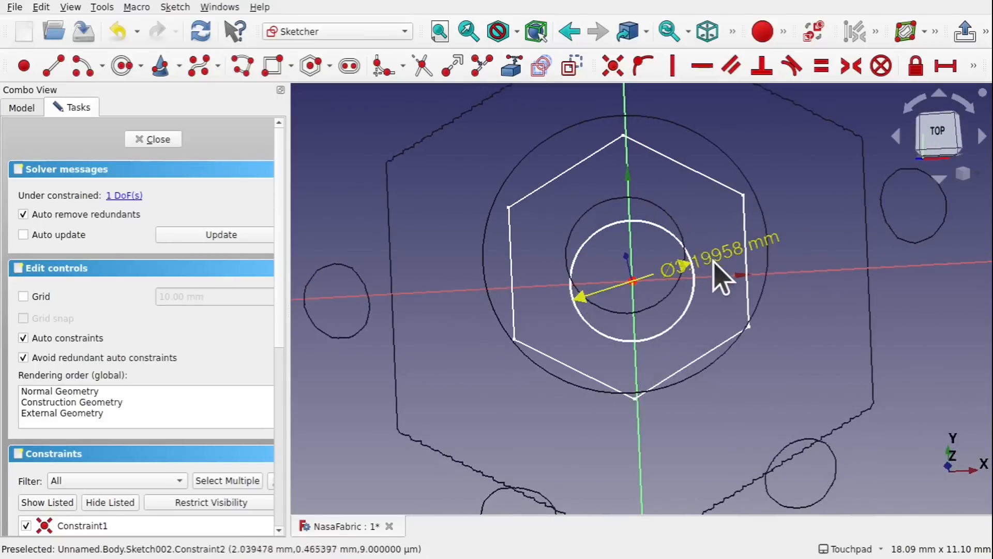
Make the circle's diameter a driving constraint of 3 mm and close the sketch.
{"action": "double_click", "coordinate": [714, 261]}
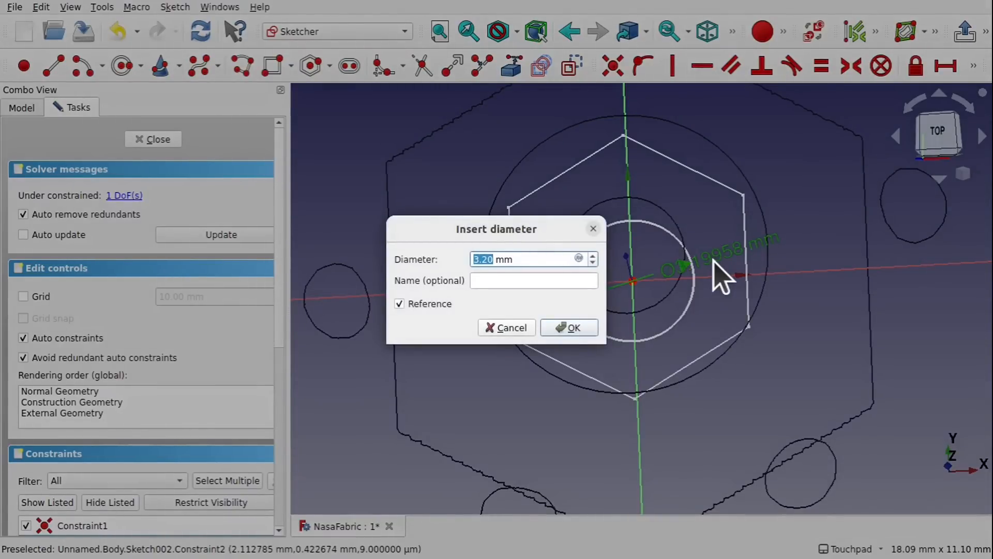
{"action": "type", "text": "3"}
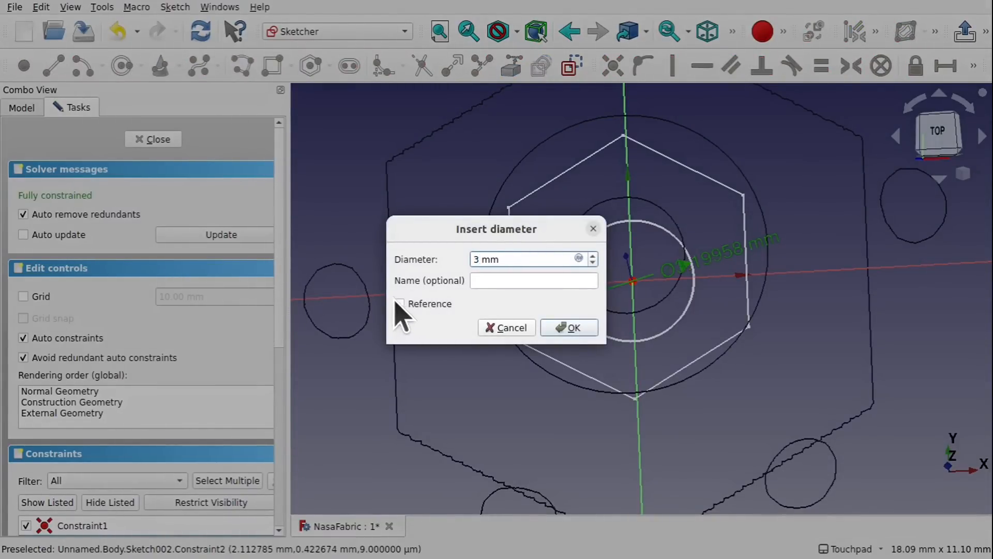
{"action": "left_click", "coordinate": [562, 326]}
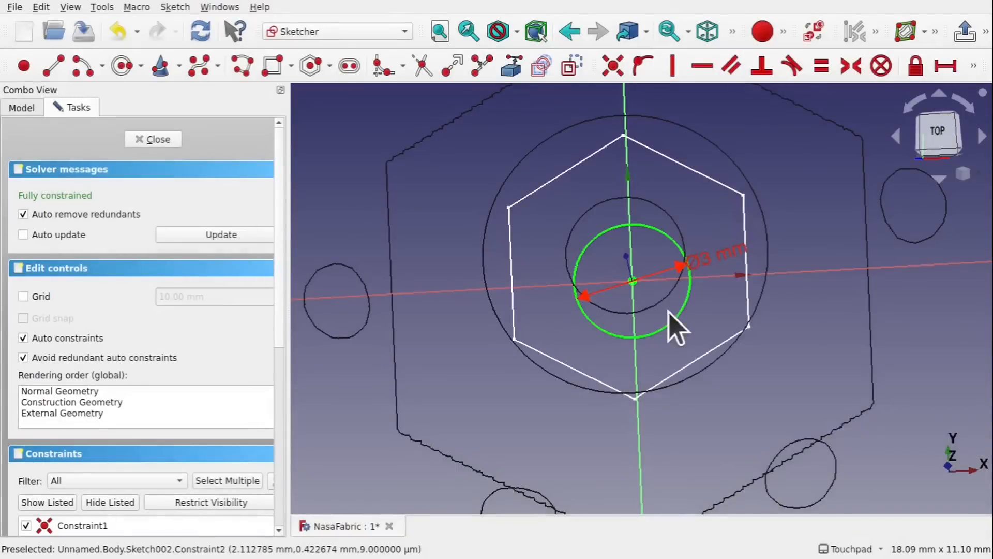
{"action": "mouse_move", "coordinate": [672, 321]}
{"action": "left_mouse_down", "text": "alt"}
{"action": "mouse_move", "coordinate": [705, 204]}
{"action": "mouse_move", "coordinate": [704, 264]}
{"action": "mouse_move", "coordinate": [684, 250]}
{"action": "mouse_move", "coordinate": [696, 210]}
{"action": "mouse_move", "coordinate": [554, 218]}
{"action": "left_mouse_up", "text": "alt"}
{"action": "left_click", "coordinate": [154, 141]}
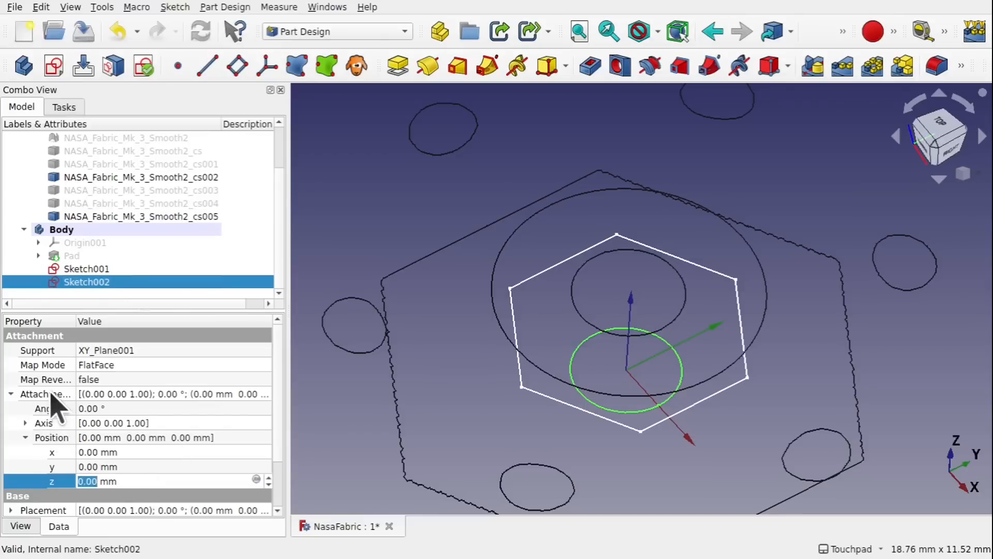
Set the attachment offset of Sketch002 to z = 3.2 mm, raising the circle to the height of the cs005 cross-section.
{"action": "scroll", "coordinate": [181, 476], "scroll_direction": "up", "scroll_amount": 3}
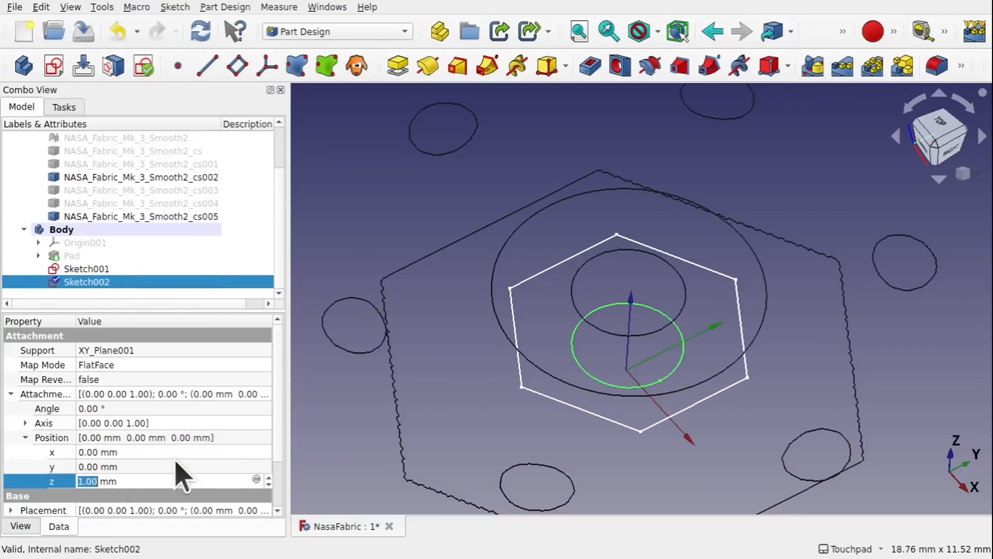
{"action": "left_click_drag", "start_coordinate": [606, 346], "coordinate": [545, 291], "text": "alt"}
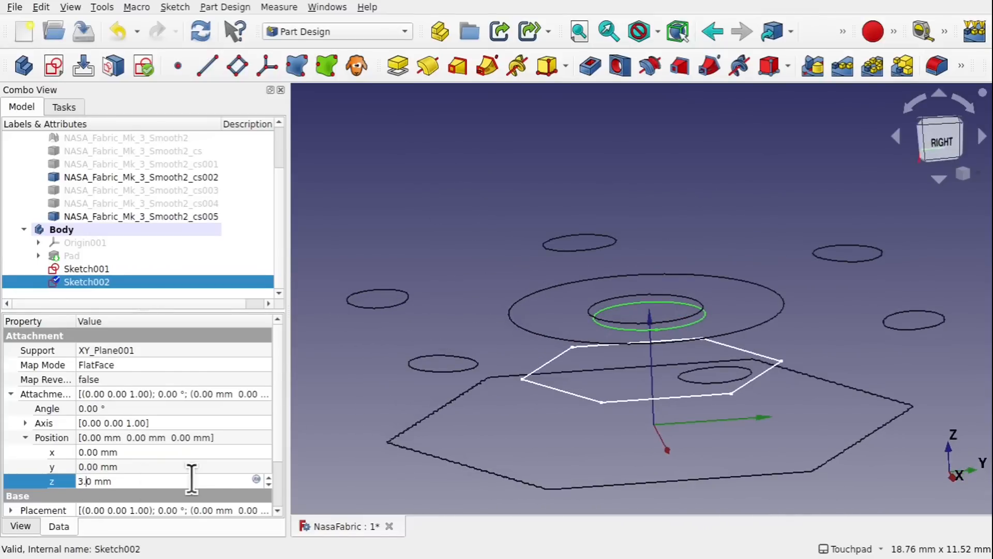
{"action": "type", "text": "2"}
{"action": "left_click_drag", "start_coordinate": [823, 290], "coordinate": [668, 323], "text": "alt"}
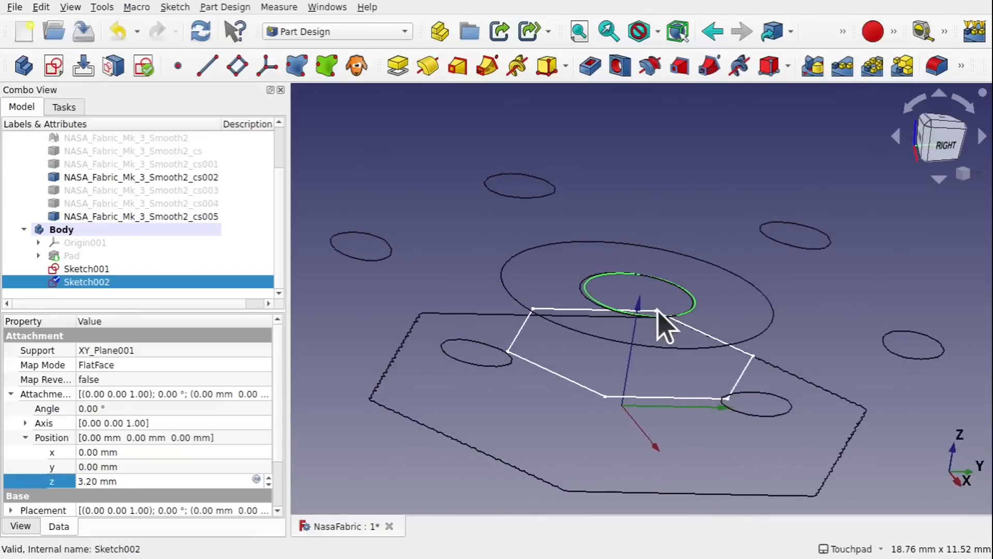
{"action": "mouse_move", "coordinate": [603, 245]}
{"action": "left_mouse_down", "text": "alt"}
{"action": "mouse_move", "coordinate": [588, 239]}
{"action": "mouse_move", "coordinate": [561, 256]}
{"action": "left_mouse_up", "text": "alt"}
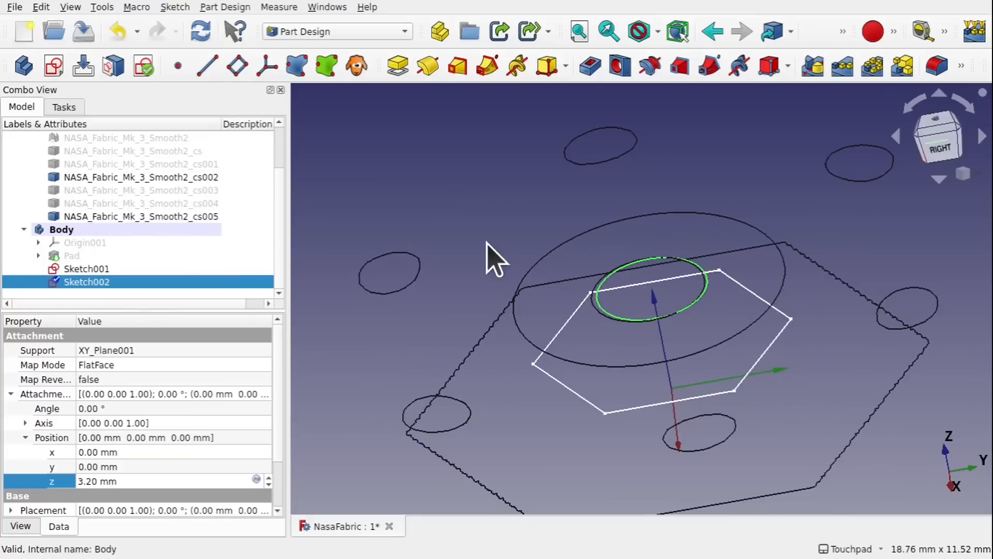
{"action": "mouse_move", "coordinate": [599, 283]}
{"action": "left_mouse_down", "text": "alt"}
{"action": "mouse_move", "coordinate": [716, 250]}
{"action": "mouse_move", "coordinate": [698, 258]}
{"action": "left_mouse_up", "text": "alt"}
Hide the cs005 cross-section and show cs003 in its place.
{"action": "left_click", "coordinate": [106, 216]}
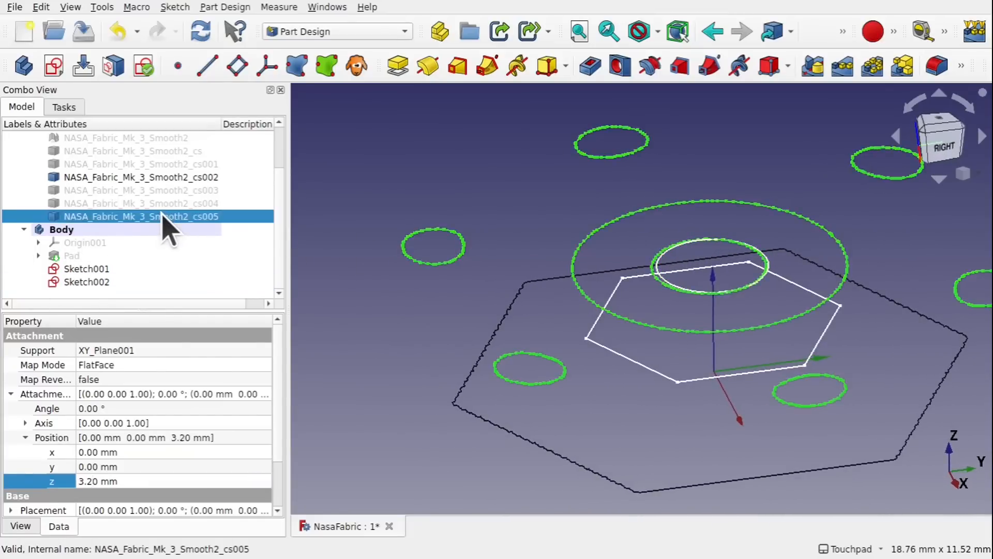
{"action": "key", "text": "space"}
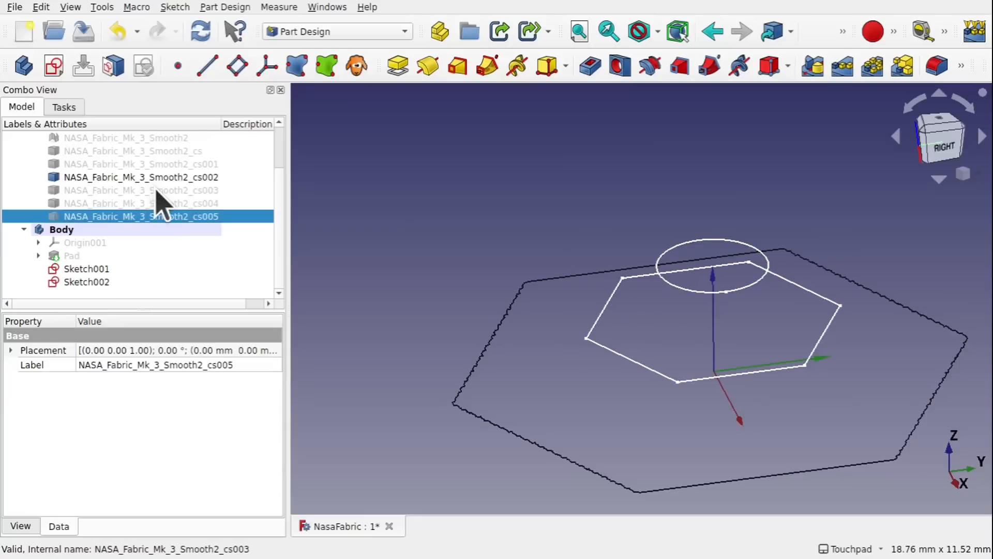
{"action": "left_click", "coordinate": [156, 190]}
{"action": "key", "text": "space"}
{"action": "left_click_drag", "start_coordinate": [709, 240], "coordinate": [714, 184], "text": "alt"}
Compare the cs004 and cs005 cross-sections with cs003, and examine the curved-arm outline of cs003 over the sketches from above.
{"action": "left_click", "coordinate": [143, 204]}
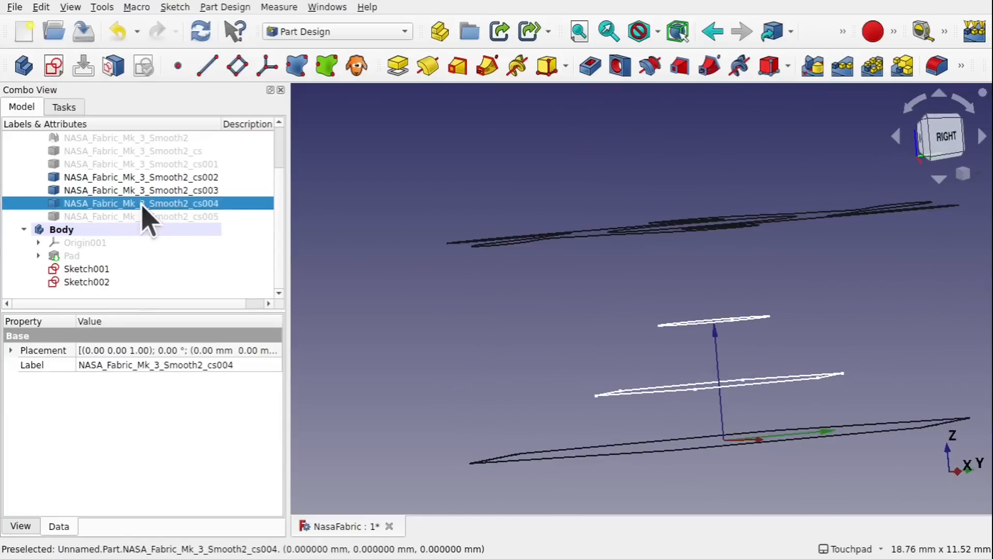
{"action": "key", "text": "space"}
{"action": "key", "text": "space"}
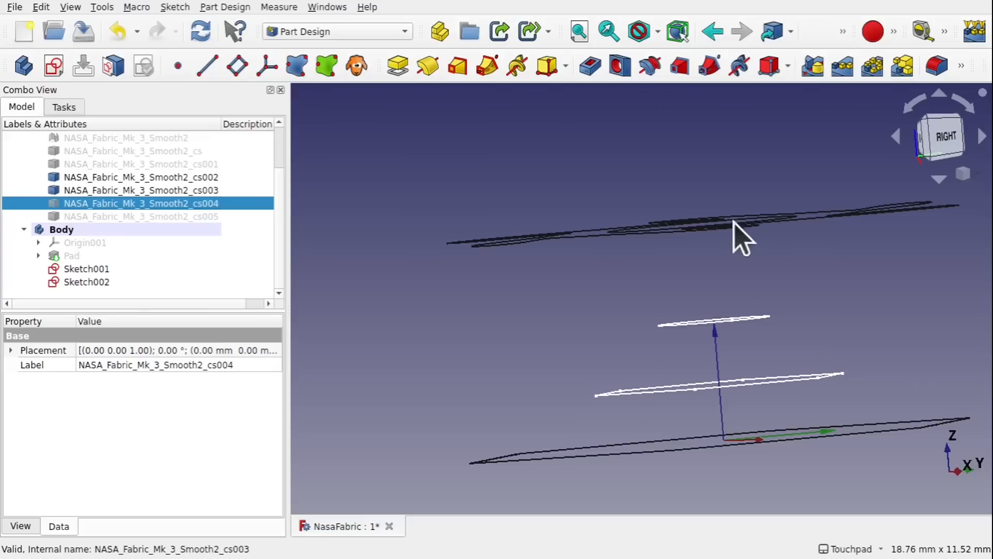
{"action": "mouse_move", "coordinate": [745, 235]}
{"action": "left_mouse_down", "text": "alt"}
{"action": "mouse_move", "coordinate": [771, 228]}
{"action": "mouse_move", "coordinate": [697, 301]}
{"action": "mouse_move", "coordinate": [602, 293]}
{"action": "left_mouse_up", "text": "alt"}
{"action": "left_click", "coordinate": [191, 216]}
{"action": "key", "text": "space"}
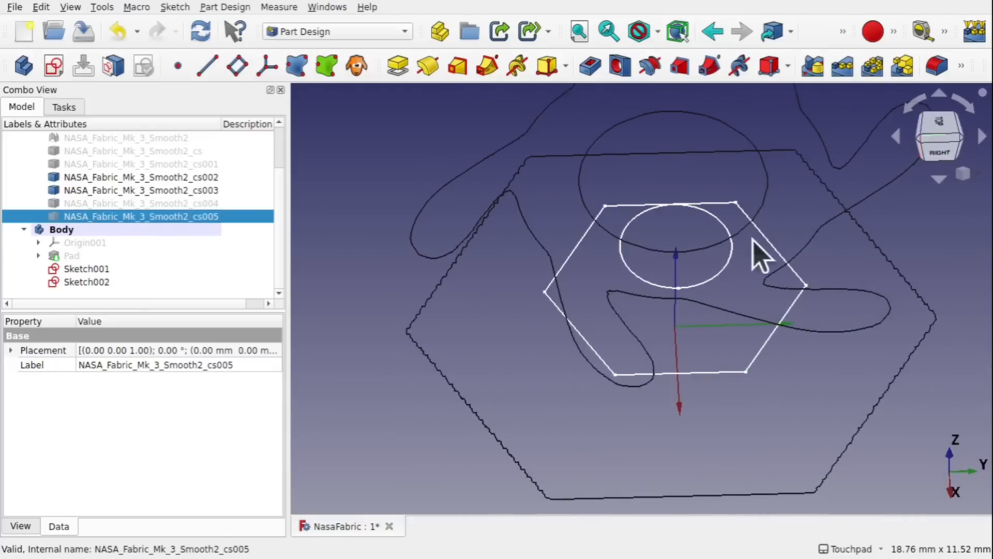
{"action": "left_click_drag", "start_coordinate": [695, 204], "coordinate": [658, 291], "text": "alt"}
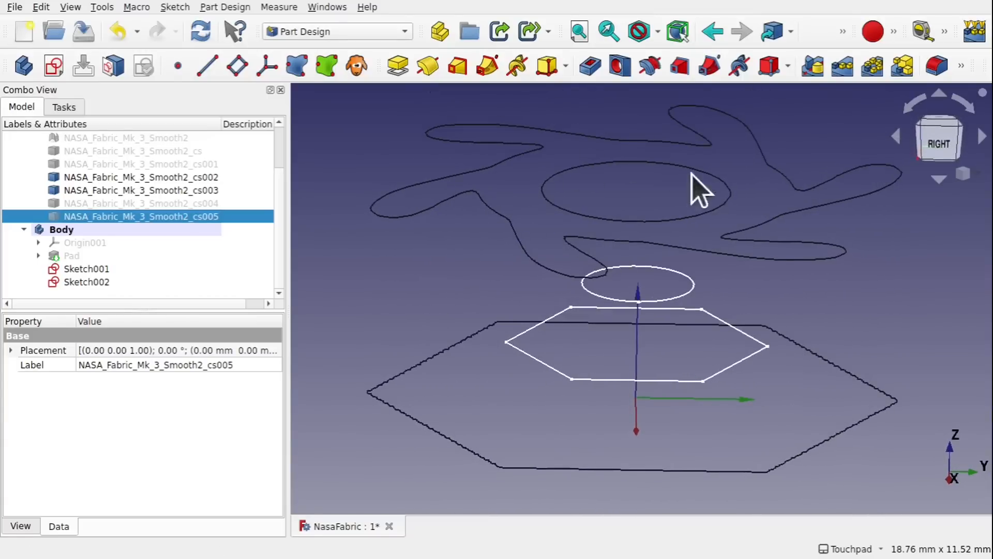
{"action": "left_click_drag", "start_coordinate": [692, 174], "coordinate": [683, 271], "text": "alt"}
{"action": "scroll", "coordinate": [683, 270], "scroll_direction": "down", "scroll_amount": 3}
{"action": "scroll", "coordinate": [682, 270], "scroll_direction": "up", "scroll_amount": 1}
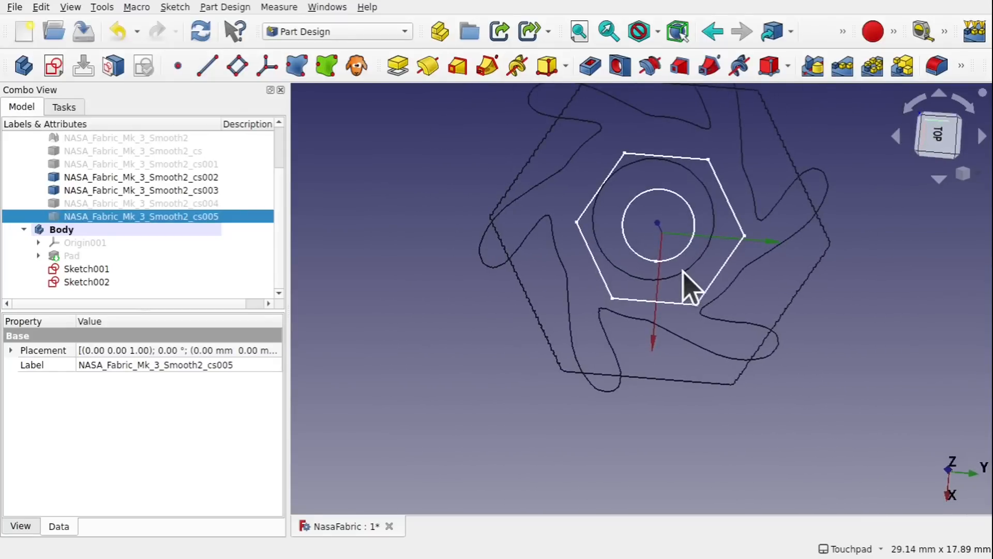
{"action": "left_click", "coordinate": [935, 150]}
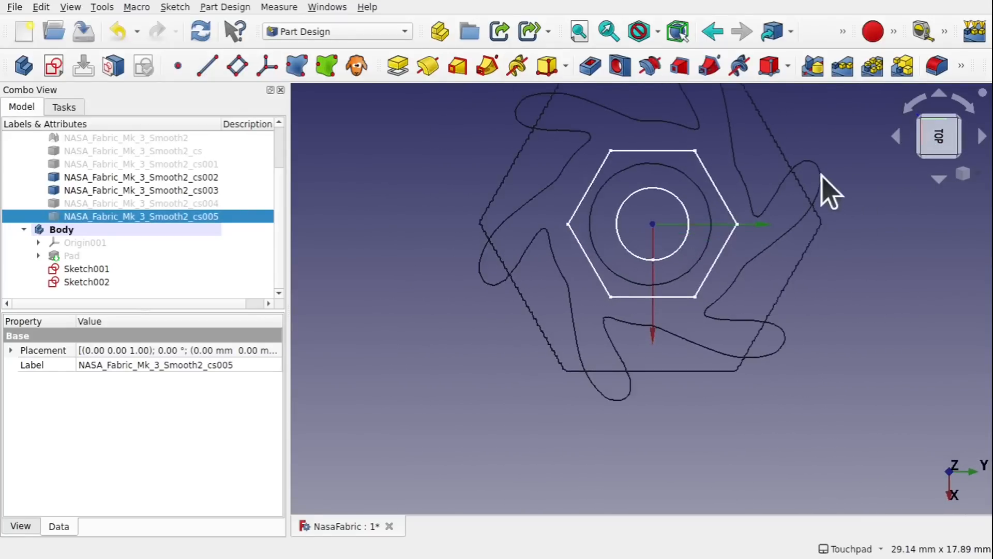
{"action": "left_click_drag", "start_coordinate": [822, 174], "coordinate": [820, 252], "text": "shift"}
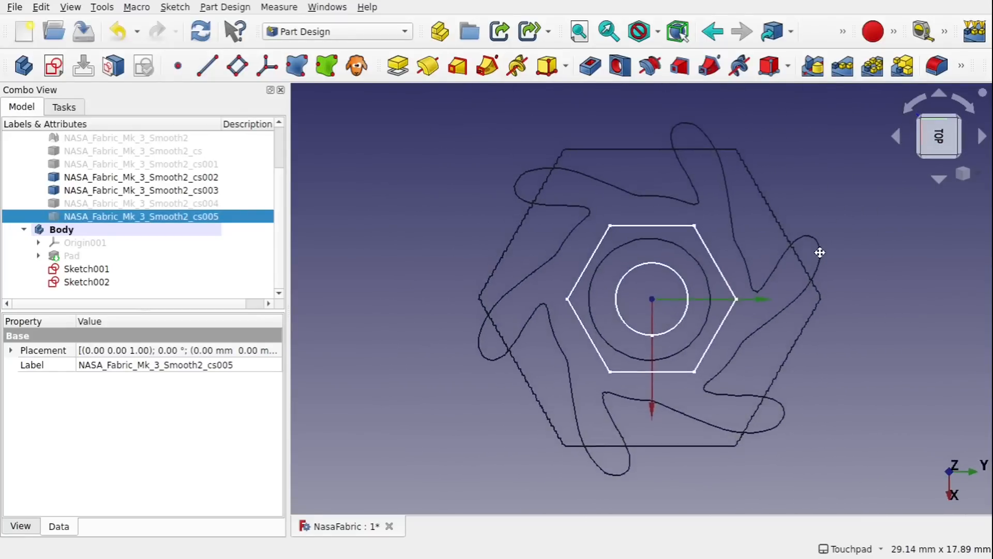
Create a sketch on the XY plane and draw an origin-centred circle of about 2.4 mm radius over the inner outline of cs003.
{"action": "left_click", "coordinate": [395, 233]}
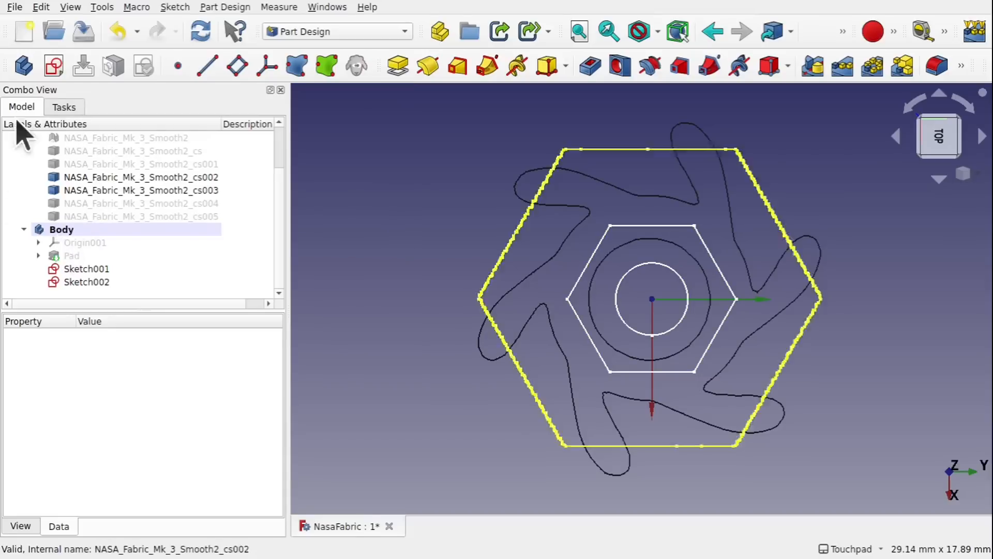
{"action": "left_click", "coordinate": [52, 69]}
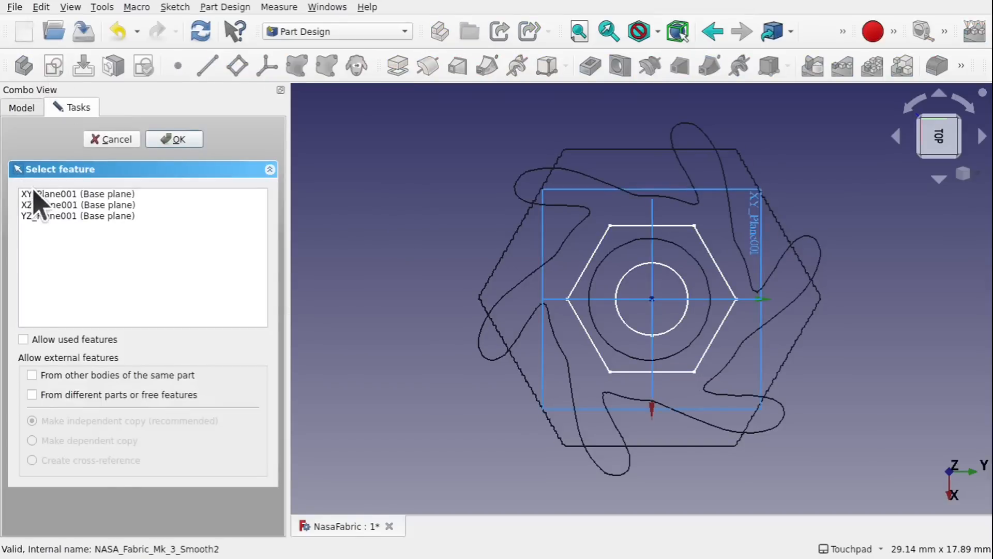
{"action": "left_click", "coordinate": [47, 195]}
{"action": "left_click", "coordinate": [178, 141]}
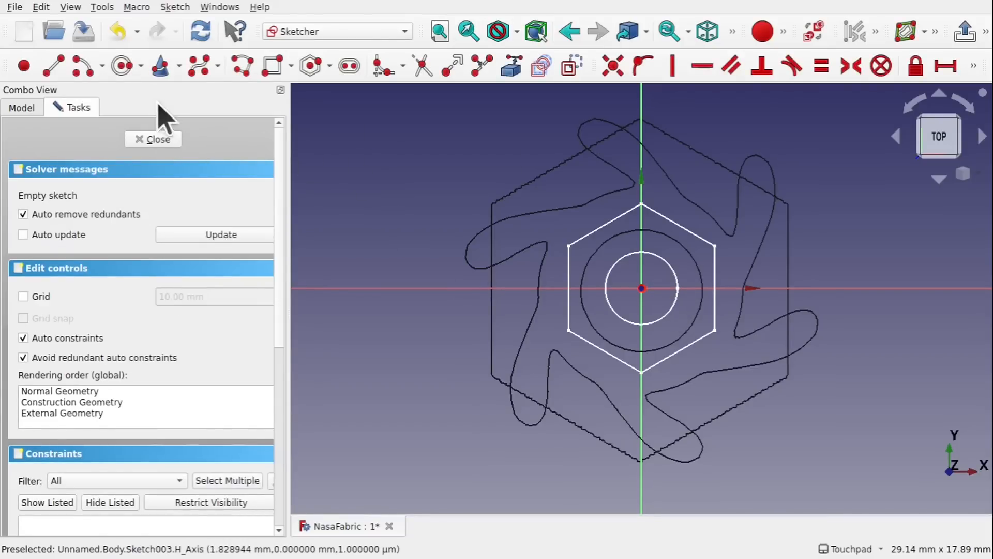
{"action": "left_click", "coordinate": [123, 66]}
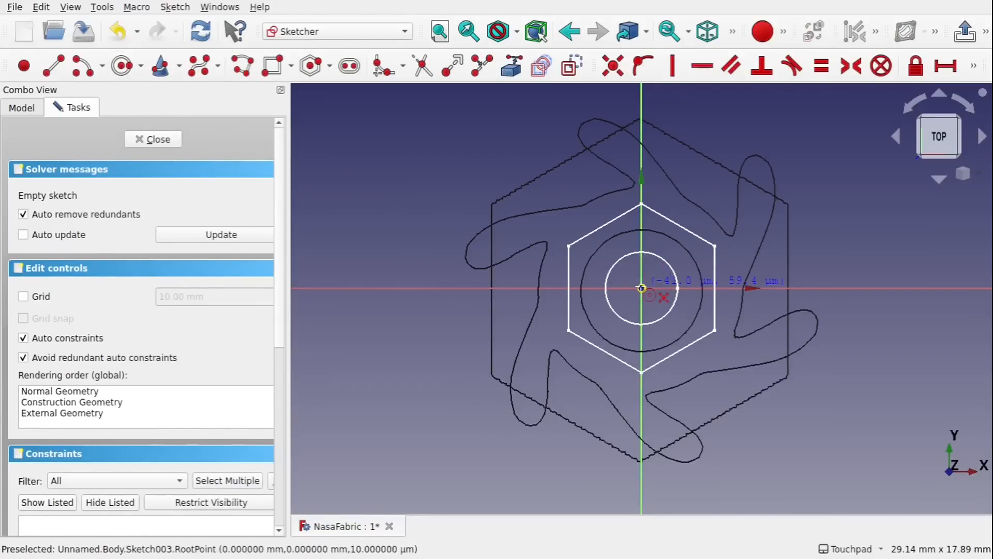
{"action": "scroll", "coordinate": [641, 287], "scroll_direction": "up", "scroll_amount": 4}
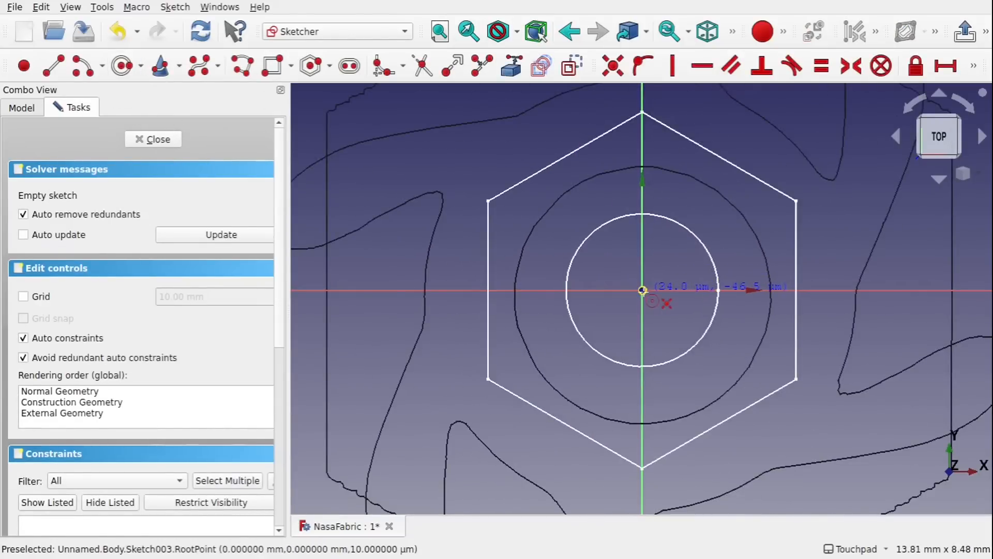
{"action": "left_click", "coordinate": [643, 290]}
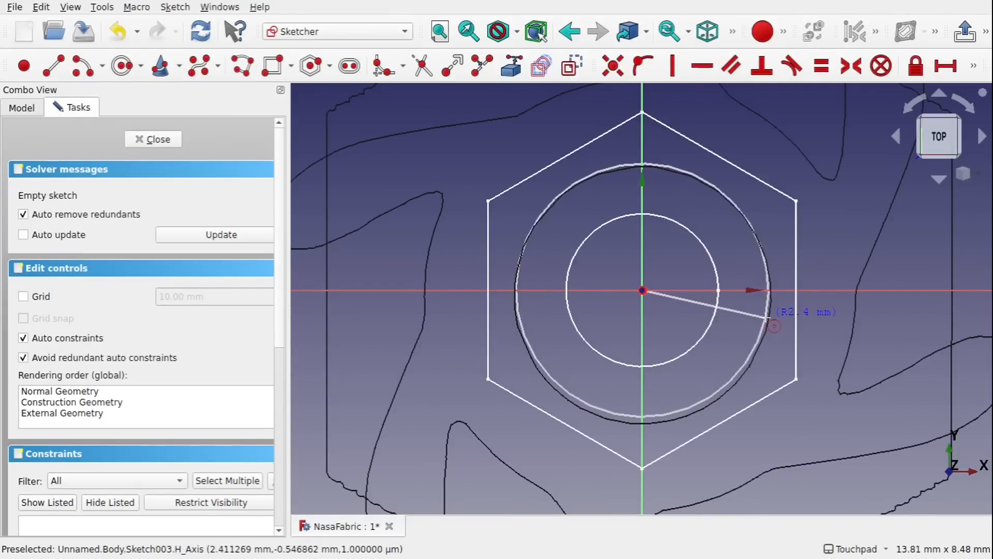
{"action": "left_click", "coordinate": [766, 318]}
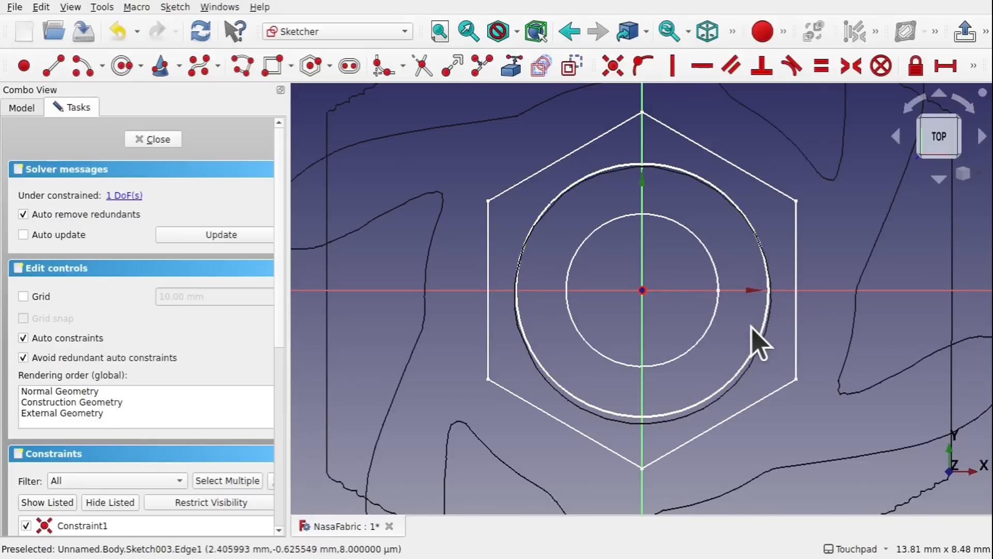
Constrain the circle's diameter to 5 mm and close the sketch.
{"action": "left_click", "coordinate": [763, 328]}
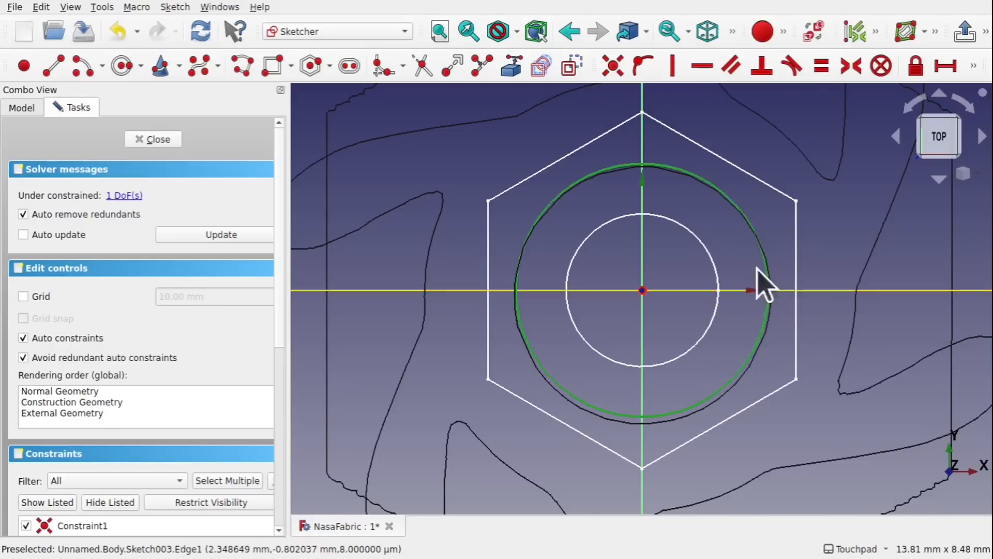
{"action": "left_click", "coordinate": [973, 66]}
{"action": "left_click", "coordinate": [682, 95]}
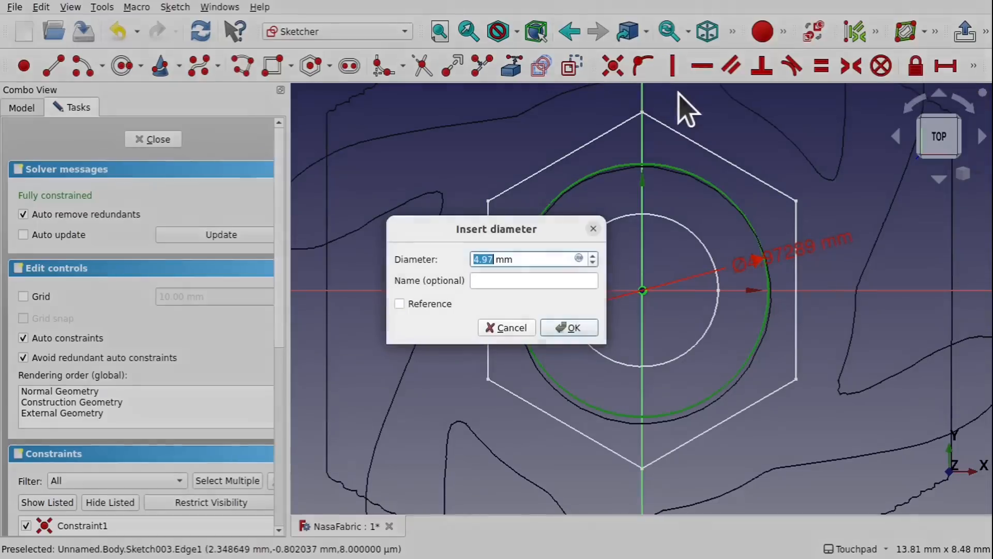
{"action": "type", "text": "5"}
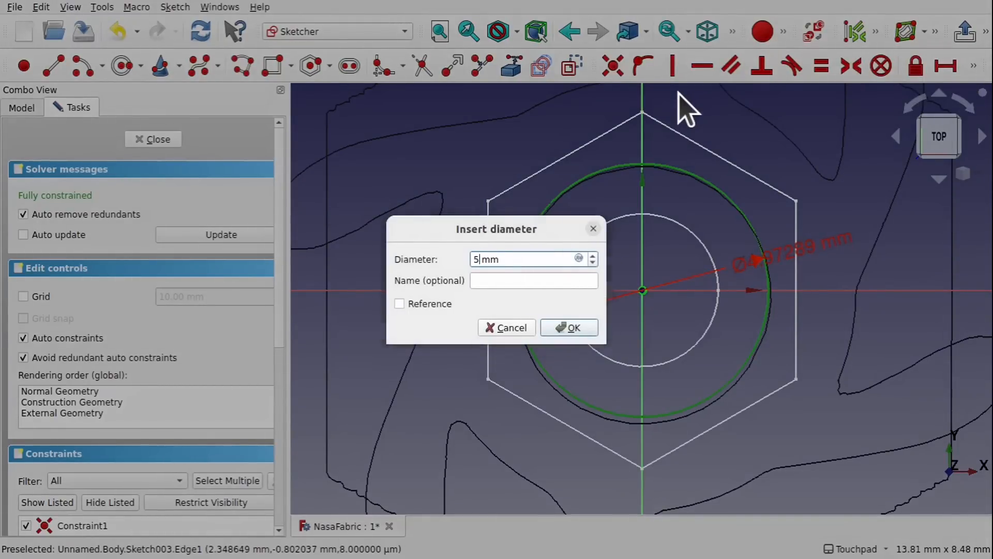
{"action": "key", "text": "Return"}
{"action": "scroll", "coordinate": [709, 254], "scroll_direction": "down", "scroll_amount": 1}
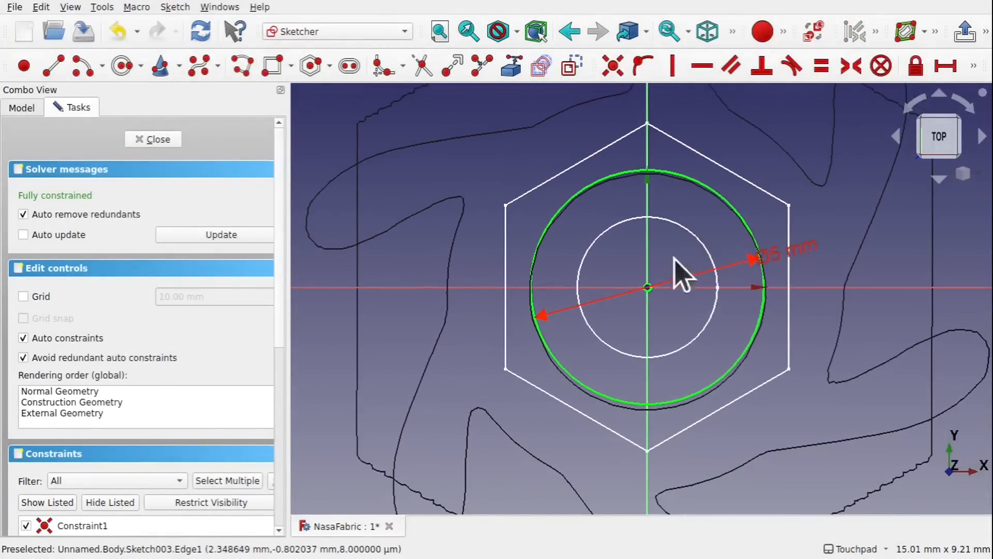
{"action": "left_click", "coordinate": [154, 139]}
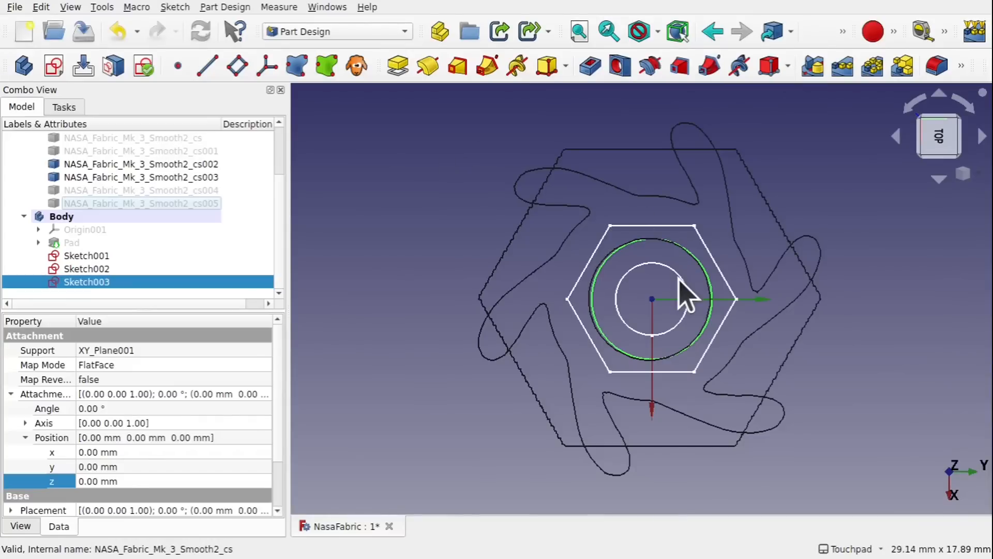
Check the 5 mm circle against the cross-sections from an angle and from above, and start another sketch on the XY plane.
{"action": "mouse_move", "coordinate": [680, 295]}
{"action": "left_mouse_down", "text": "alt"}
{"action": "mouse_move", "coordinate": [684, 234]}
{"action": "mouse_move", "coordinate": [738, 206]}
{"action": "mouse_move", "coordinate": [716, 202]}
{"action": "mouse_move", "coordinate": [683, 248]}
{"action": "mouse_move", "coordinate": [681, 276]}
{"action": "mouse_move", "coordinate": [694, 271]}
{"action": "left_mouse_up", "text": "alt"}
{"action": "left_click", "coordinate": [928, 143]}
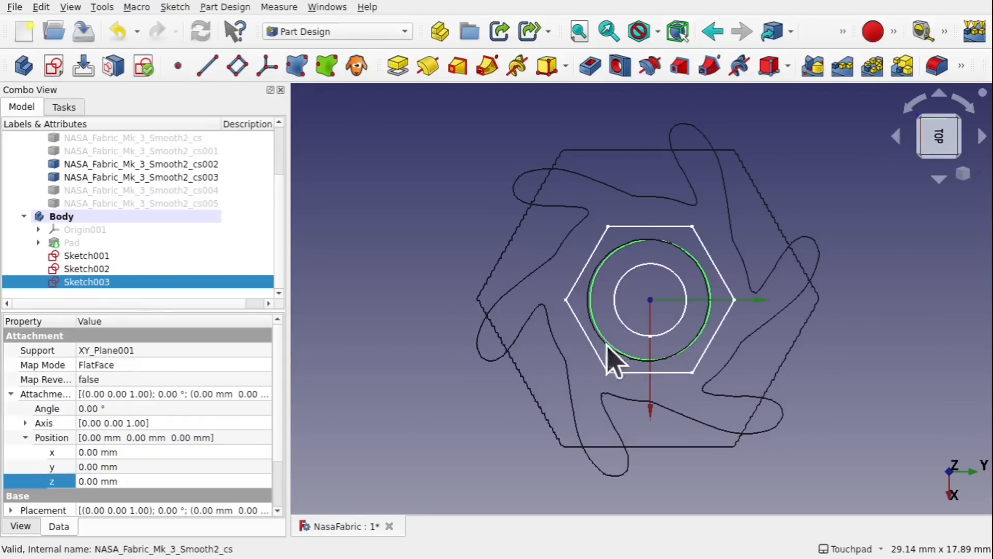
{"action": "mouse_move", "coordinate": [662, 394]}
{"action": "left_mouse_down", "text": "alt"}
{"action": "mouse_move", "coordinate": [677, 342]}
{"action": "mouse_move", "coordinate": [689, 324]}
{"action": "mouse_move", "coordinate": [694, 333]}
{"action": "left_mouse_up", "text": "alt"}
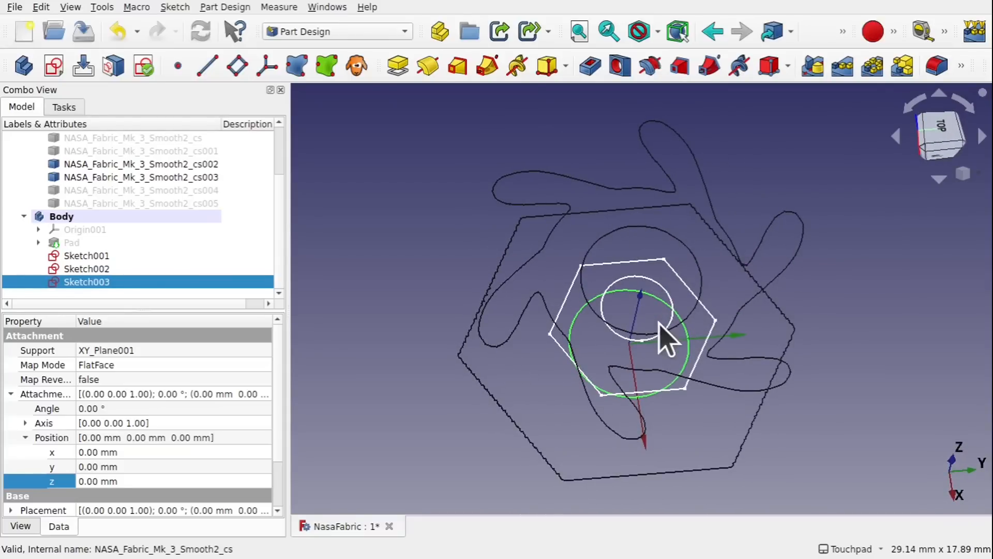
{"action": "mouse_move", "coordinate": [668, 305]}
{"action": "left_mouse_down", "text": "alt"}
{"action": "mouse_move", "coordinate": [646, 355]}
{"action": "mouse_move", "coordinate": [667, 339]}
{"action": "left_mouse_up", "text": "alt"}
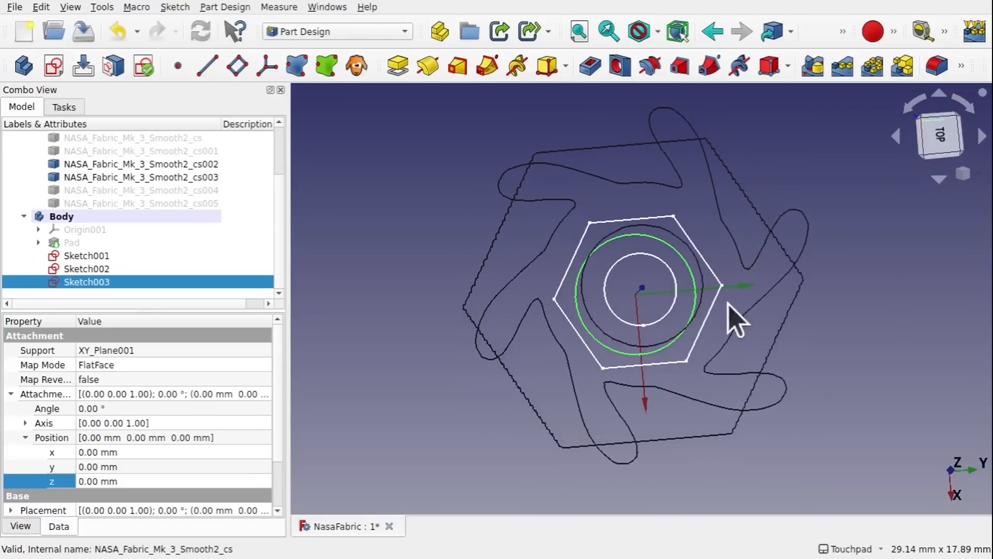
{"action": "left_click", "coordinate": [938, 137]}
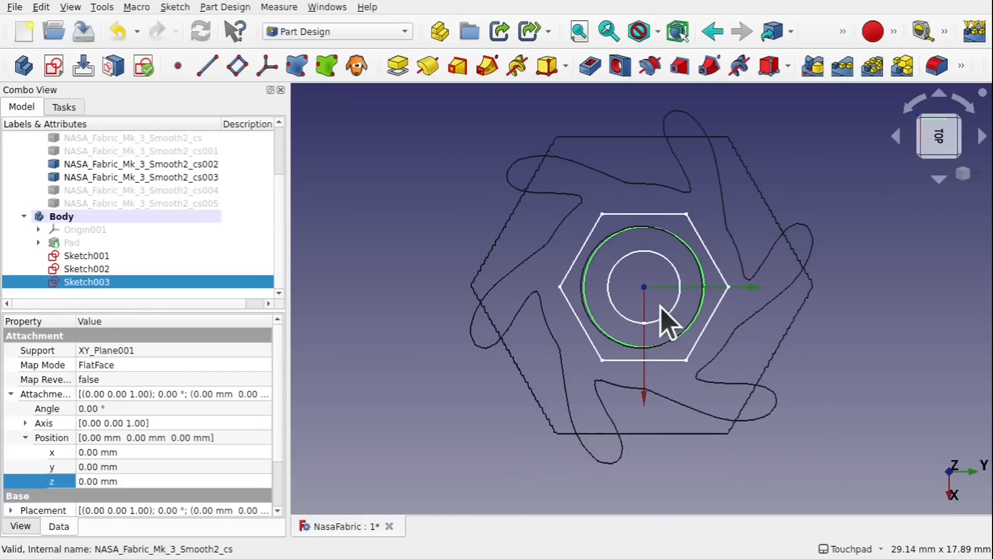
{"action": "left_click", "coordinate": [435, 235]}
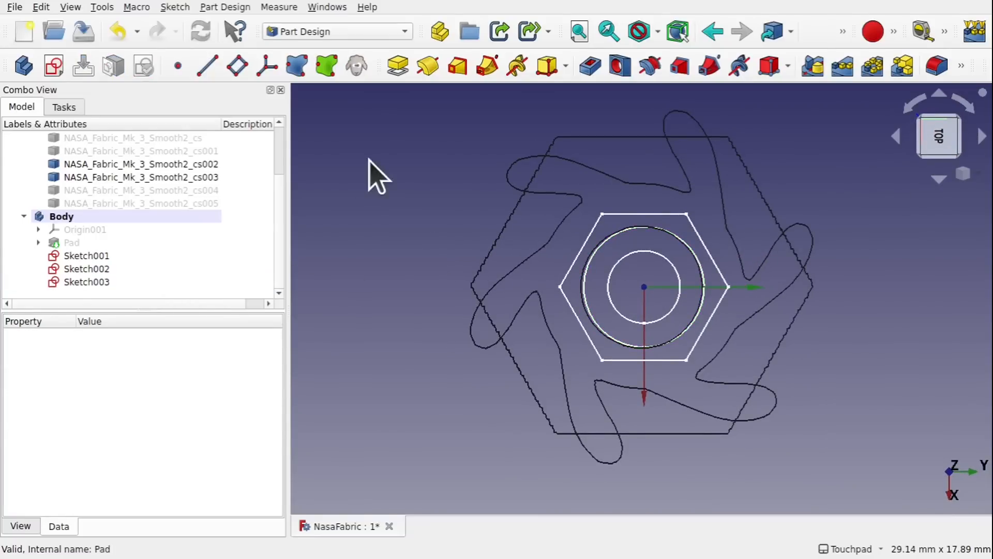
{"action": "left_click", "coordinate": [54, 66]}
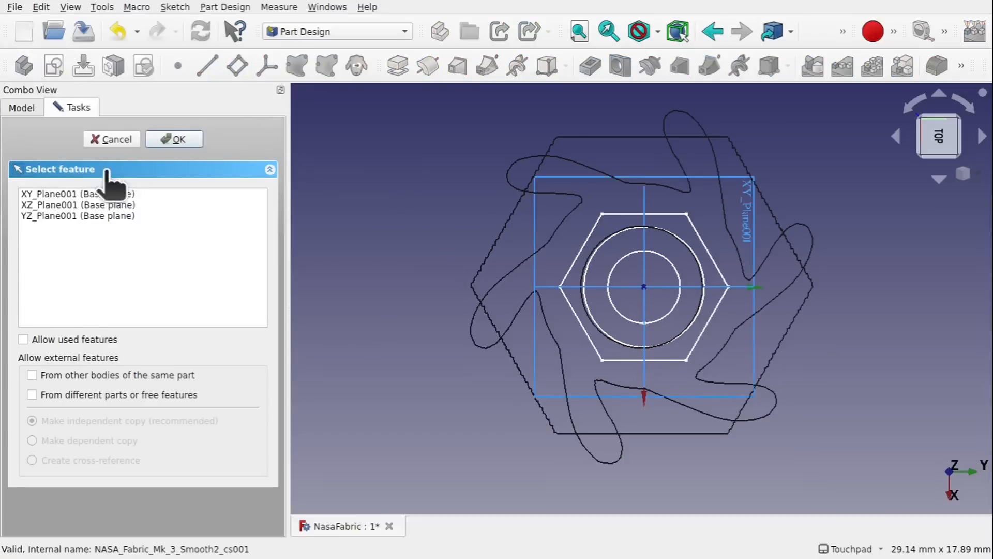
{"action": "left_click", "coordinate": [87, 195]}
{"action": "left_click", "coordinate": [172, 140]}
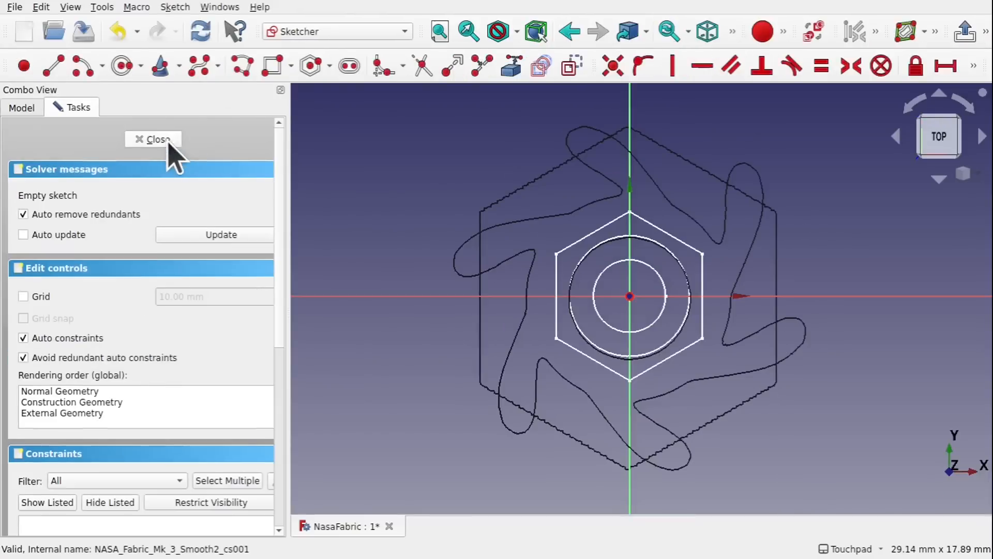
Draw an origin-centred circle of about 4.2 mm radius where the curved arms of cs003 meet the ring, and close the sketch.
{"action": "left_click", "coordinate": [122, 66]}
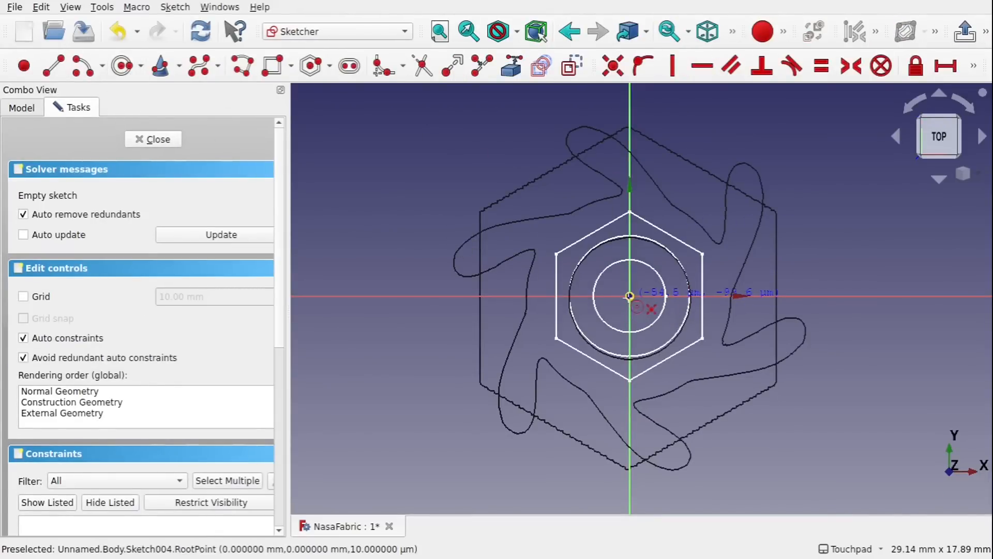
{"action": "left_click", "coordinate": [630, 295]}
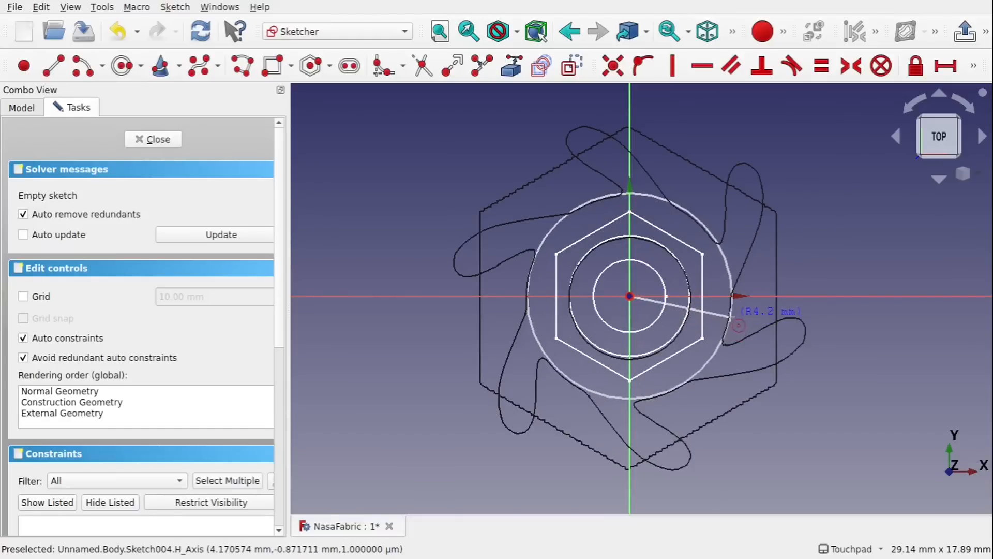
{"action": "left_click", "coordinate": [731, 318]}
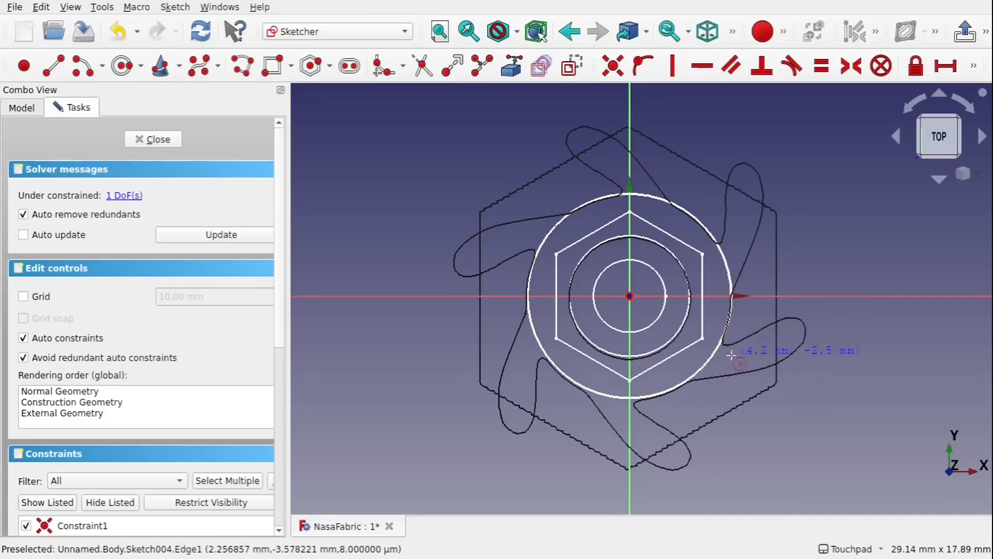
{"action": "scroll", "coordinate": [675, 278], "scroll_direction": "up", "scroll_amount": 4}
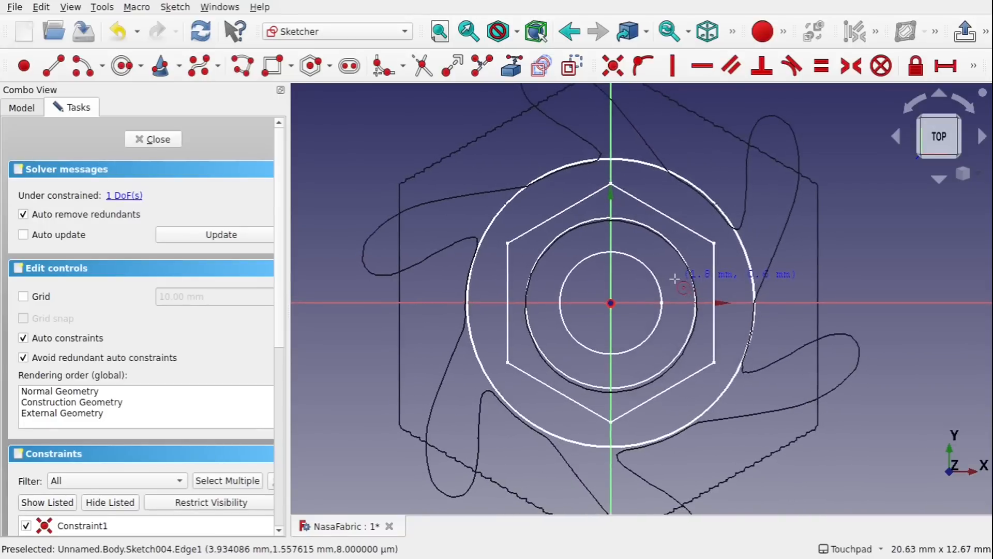
{"action": "left_click", "coordinate": [156, 139]}
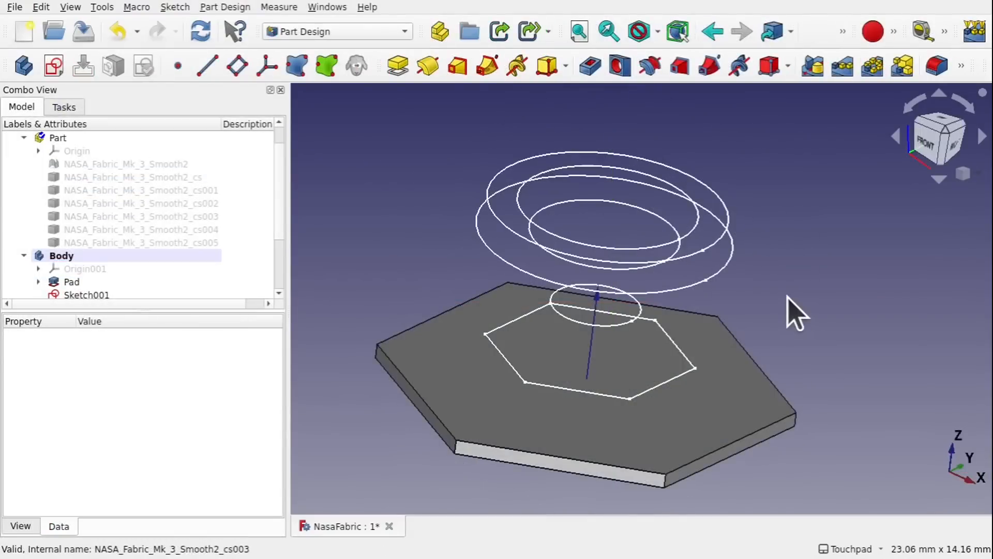
Examine the stacked profile sketches above the hexagonal pad and compare them with the original mesh, shown temporarily.
{"action": "left_click_drag", "start_coordinate": [787, 297], "coordinate": [699, 348], "text": "shift"}
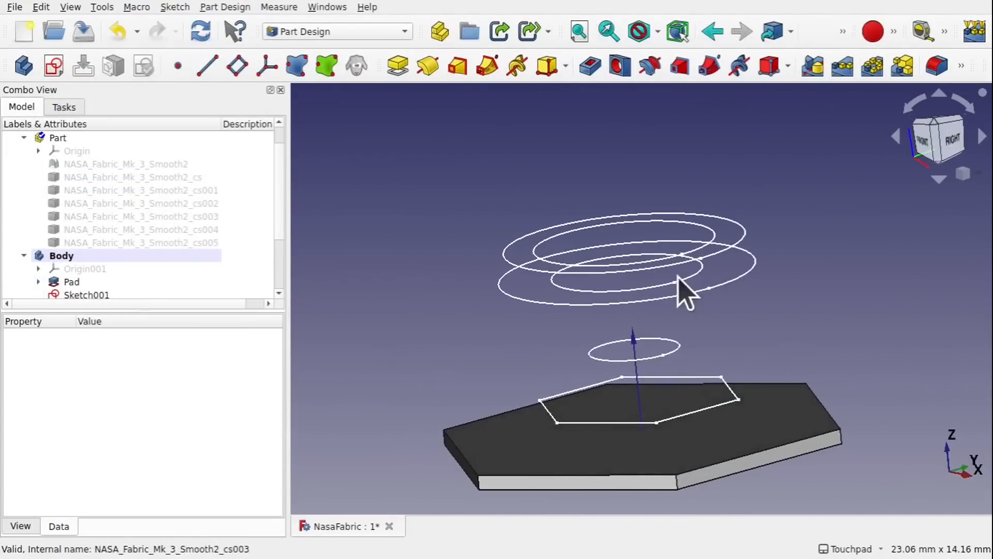
{"action": "left_click_drag", "start_coordinate": [678, 279], "coordinate": [689, 317], "text": "shift"}
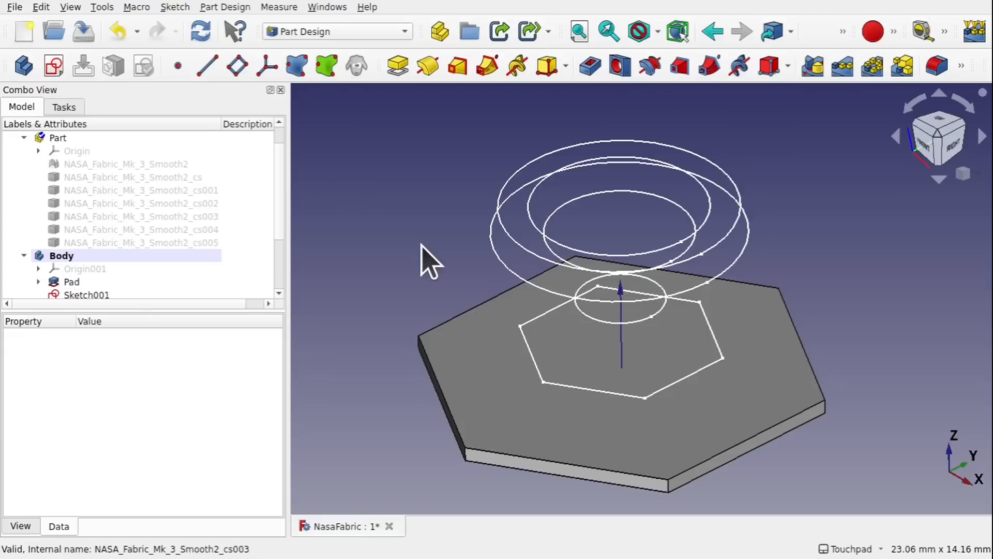
{"action": "left_click", "coordinate": [144, 167]}
{"action": "key", "text": "space"}
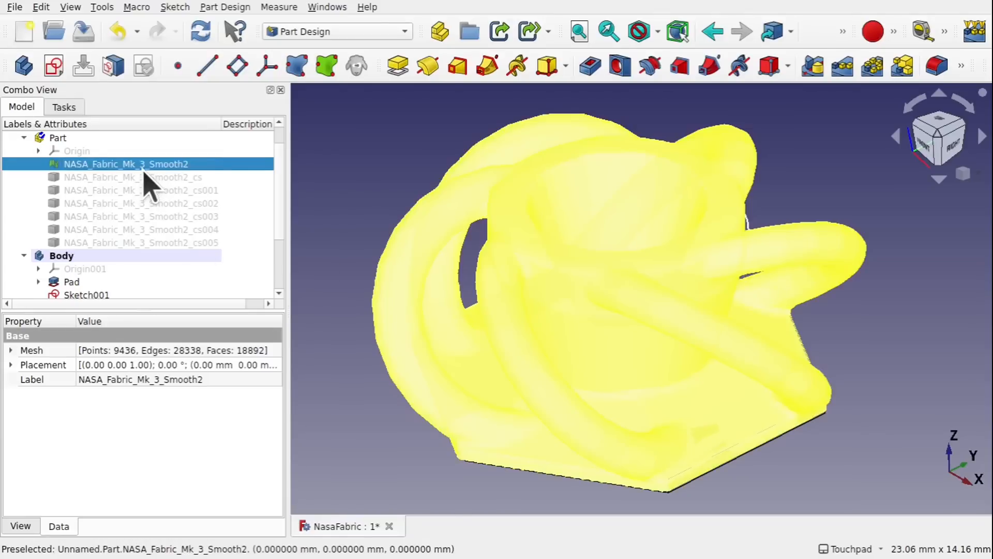
{"action": "left_click", "coordinate": [327, 178]}
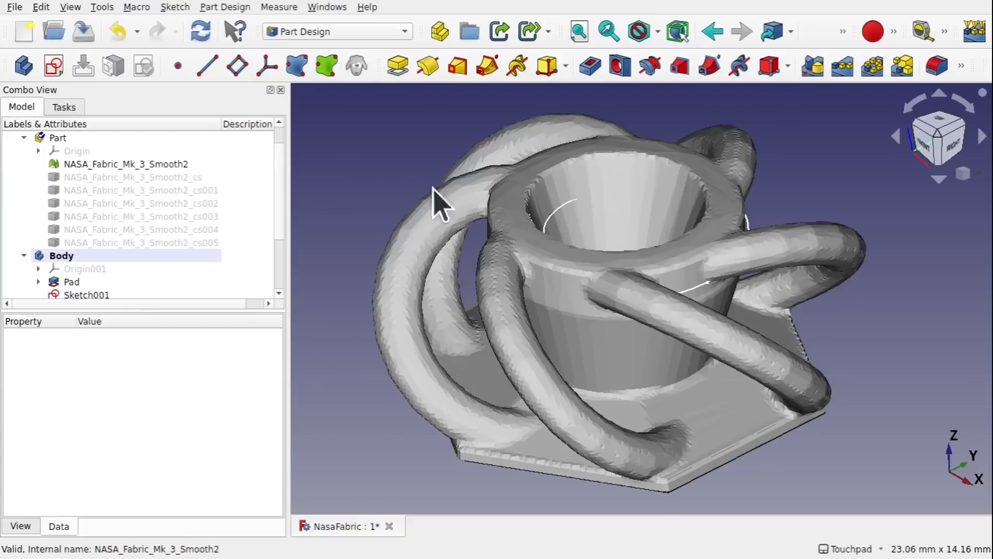
{"action": "left_click", "coordinate": [99, 166]}
{"action": "key", "text": "space"}
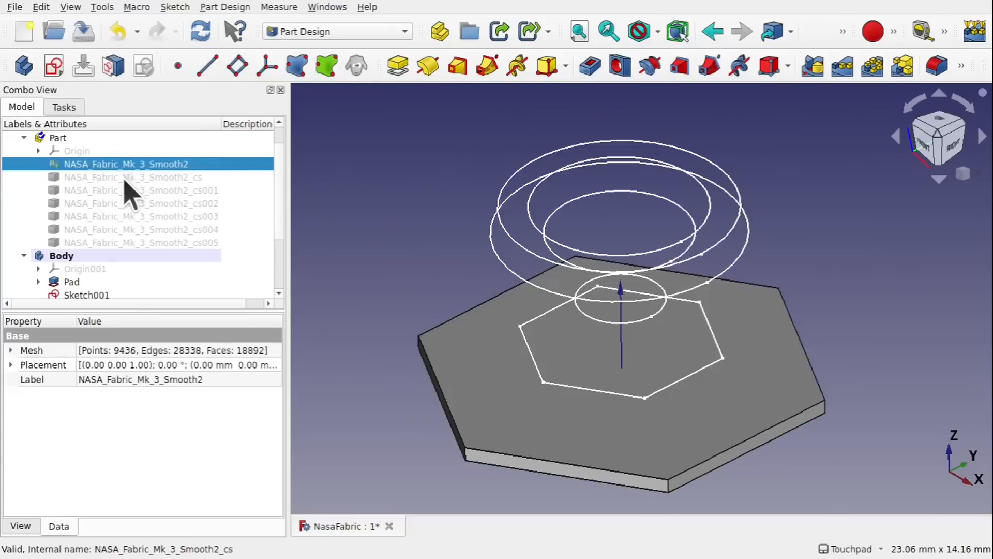
Compare the cs, cs001 and cs002 cross-sections one at a time with the sketches, and leave cs003 shown to examine its arms.
{"action": "left_click", "coordinate": [124, 179]}
{"action": "key", "text": "space"}
{"action": "left_click_drag", "start_coordinate": [570, 433], "coordinate": [553, 396], "text": "alt"}
{"action": "key", "text": "space"}
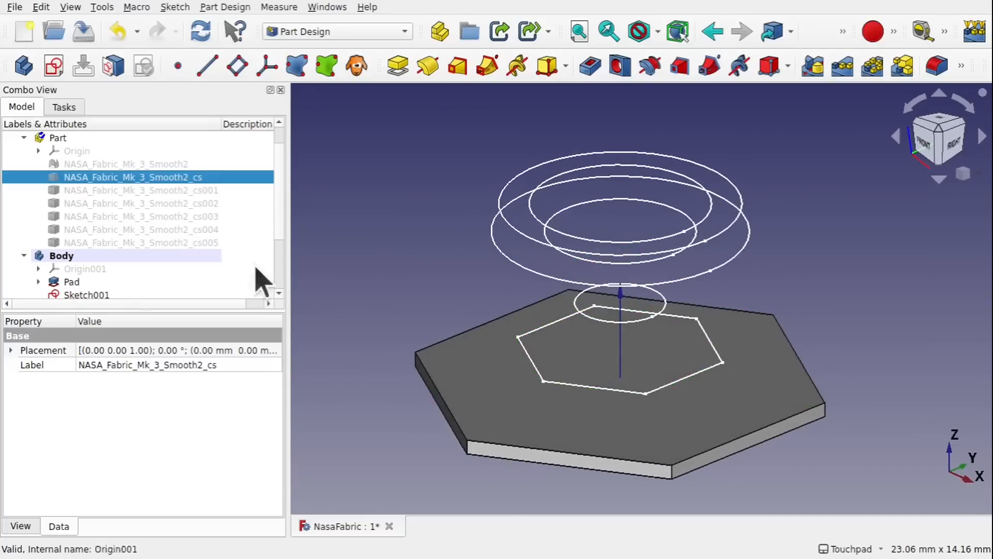
{"action": "left_click", "coordinate": [146, 190]}
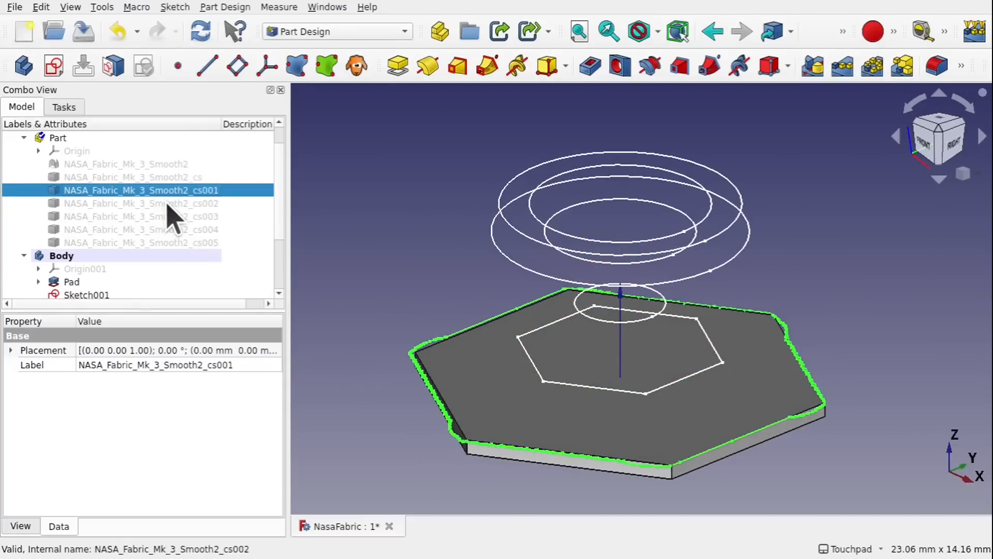
{"action": "left_click", "coordinate": [135, 204]}
{"action": "key", "text": "space"}
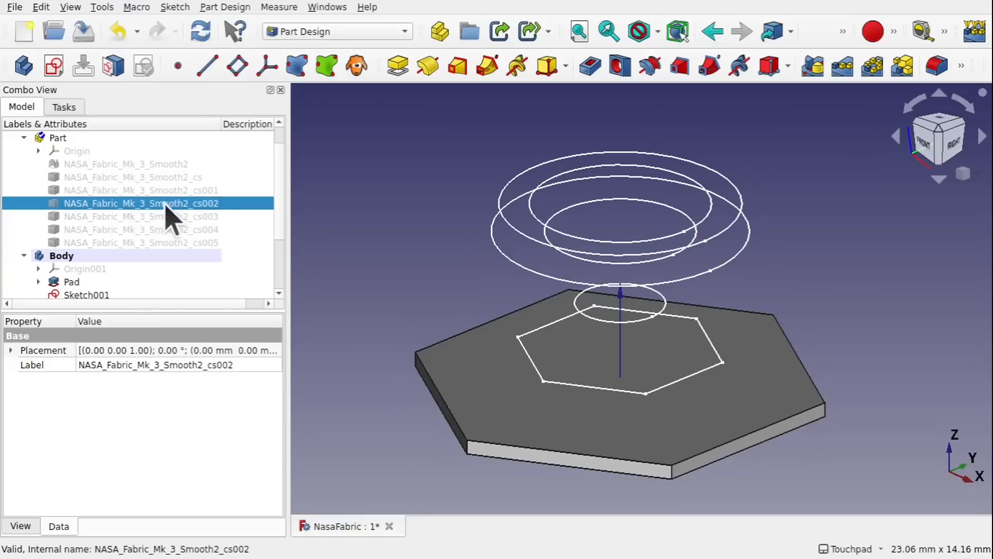
{"action": "left_click", "coordinate": [138, 217]}
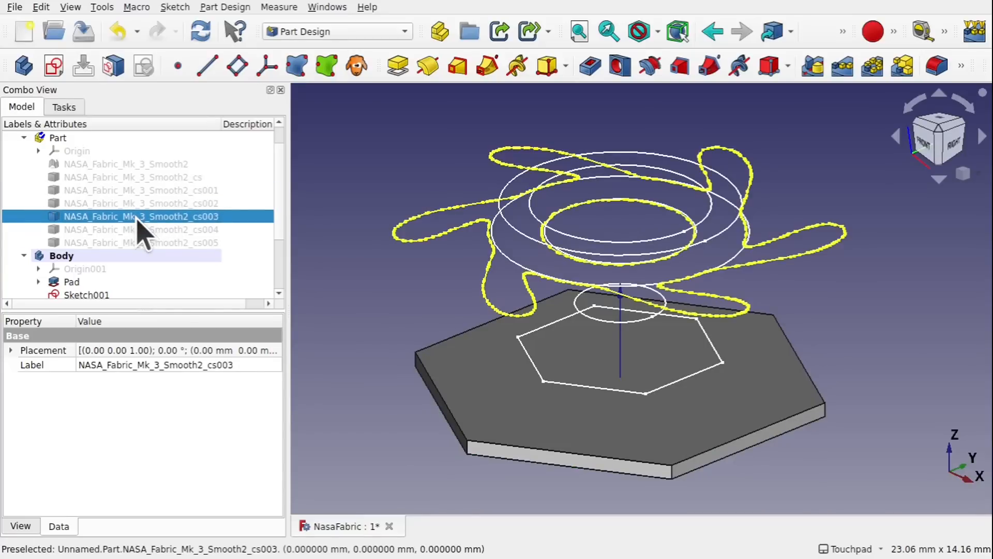
{"action": "mouse_move", "coordinate": [717, 289]}
{"action": "left_mouse_down", "text": "alt"}
{"action": "mouse_move", "coordinate": [662, 341]}
{"action": "mouse_move", "coordinate": [712, 291]}
{"action": "left_mouse_up", "text": "alt"}
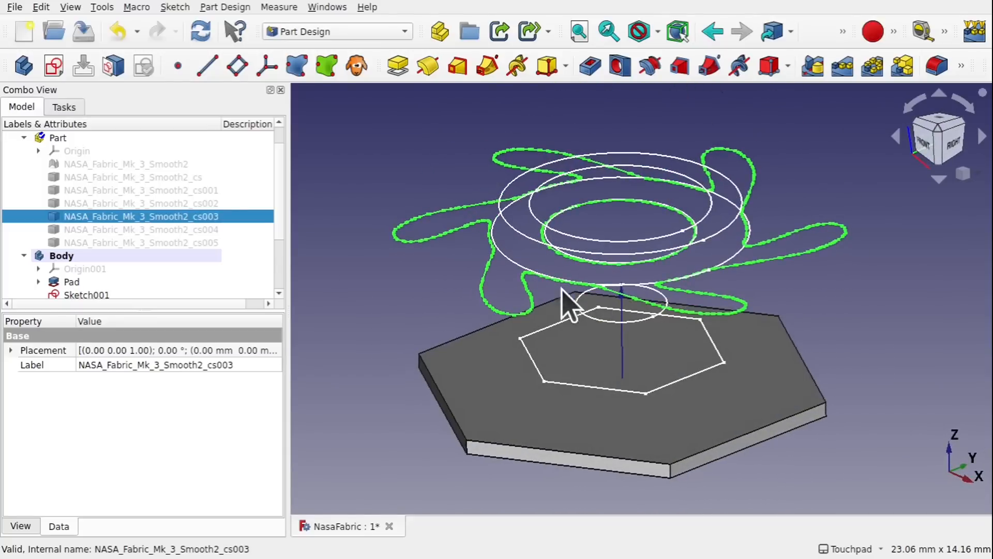
{"action": "left_click", "coordinate": [715, 296]}
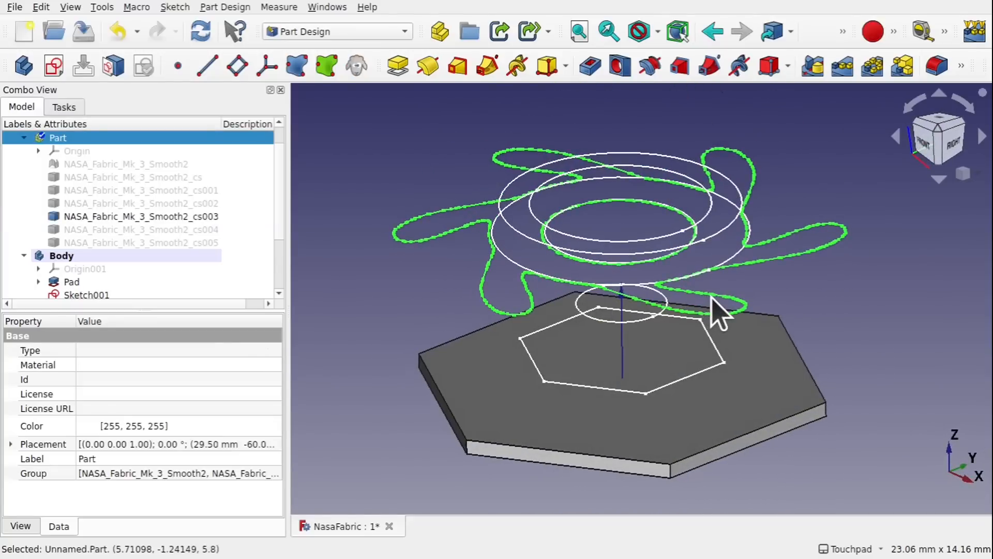
Identify the outer and inner circle sketches at the 5.8 mm level by selecting them in turn above the pad.
{"action": "left_click", "coordinate": [678, 278]}
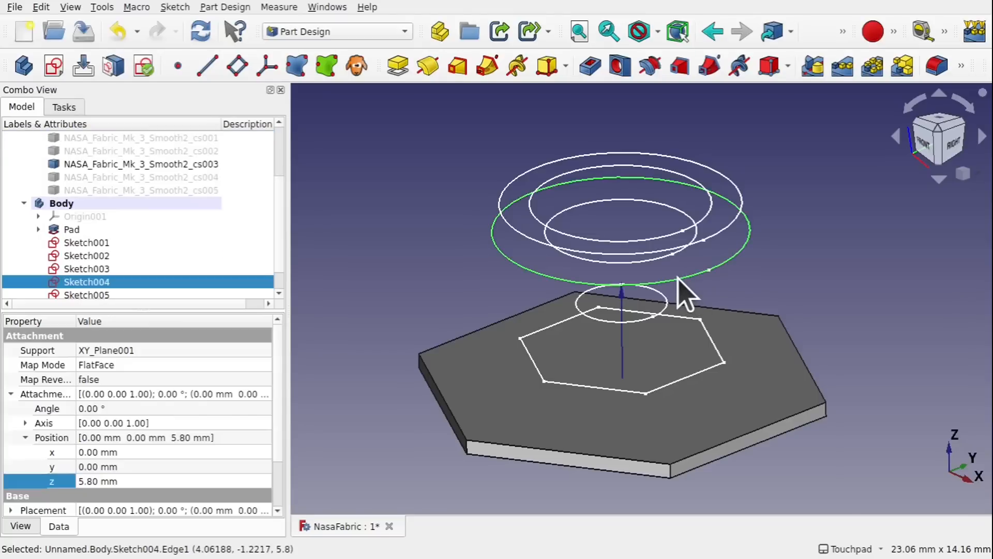
{"action": "left_click", "coordinate": [642, 274]}
{"action": "mouse_move", "coordinate": [641, 274]}
{"action": "middle_mouse_down"}
{"action": "mouse_move", "coordinate": [669, 308]}
{"action": "mouse_move", "coordinate": [683, 277]}
{"action": "mouse_move", "coordinate": [676, 250]}
{"action": "mouse_move", "coordinate": [618, 266]}
{"action": "middle_mouse_up"}
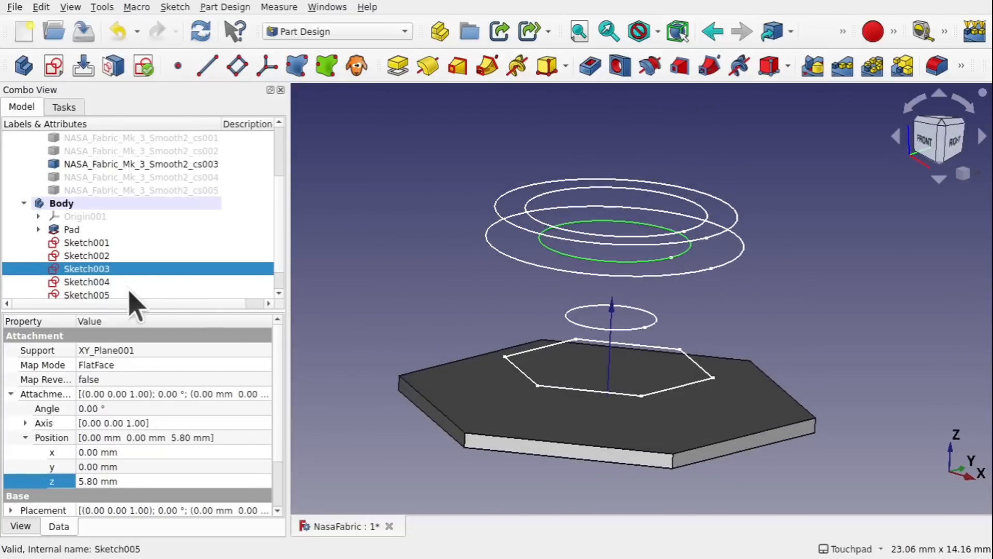
{"action": "left_click", "coordinate": [87, 281]}
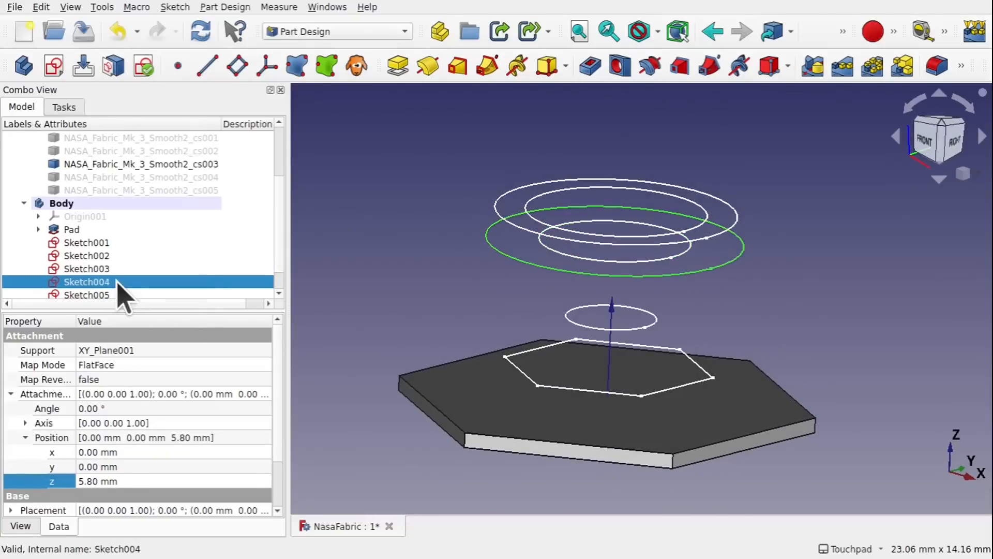
Show the Part container with the cs002, cs003, cs004 and cs005 cross-sections together around the profile sketches.
{"action": "left_click", "coordinate": [127, 178]}
{"action": "left_click", "coordinate": [136, 190]}
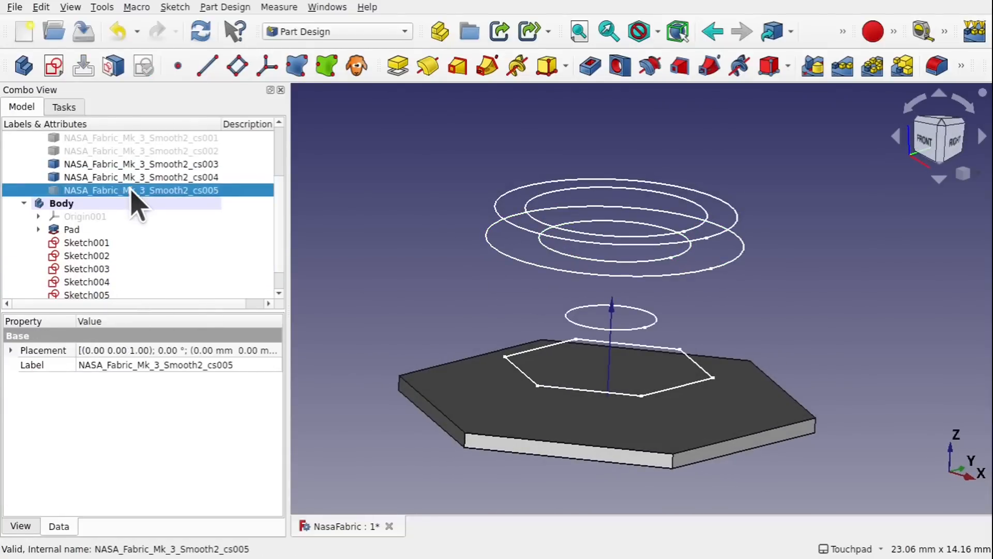
{"action": "left_click", "coordinate": [132, 151]}
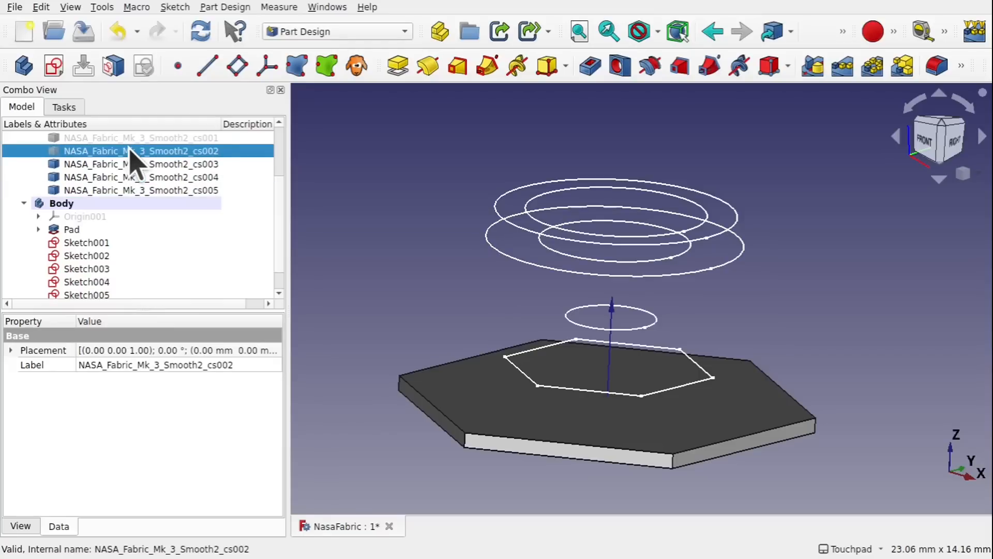
{"action": "scroll", "coordinate": [287, 176], "scroll_direction": "up", "scroll_amount": 2}
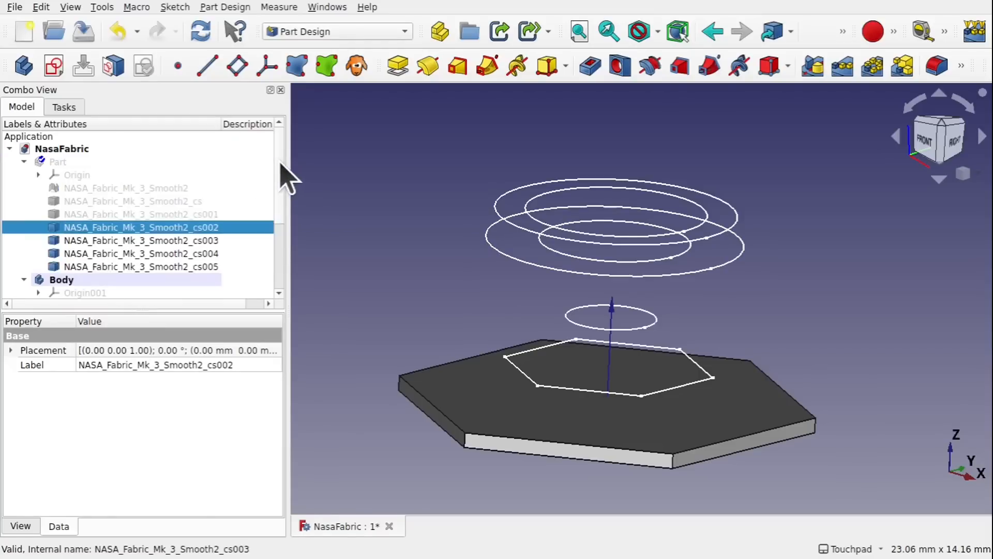
{"action": "left_click", "coordinate": [62, 163]}
{"action": "key", "text": "space"}
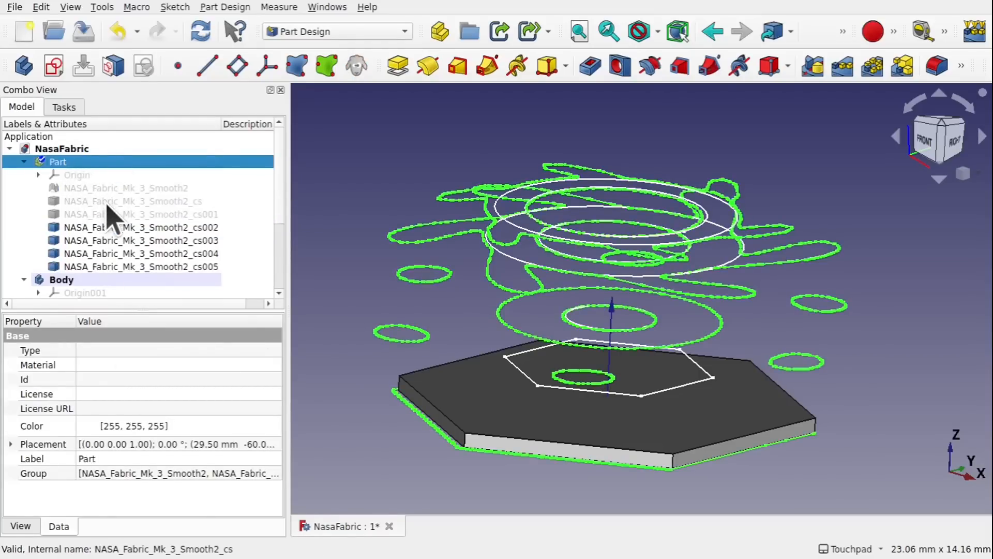
Hide the cs005, cs004, cs003 and cs002 cross-sections one by one so only the pad and profile sketches remain.
{"action": "left_click", "coordinate": [114, 266]}
{"action": "key", "text": "space"}
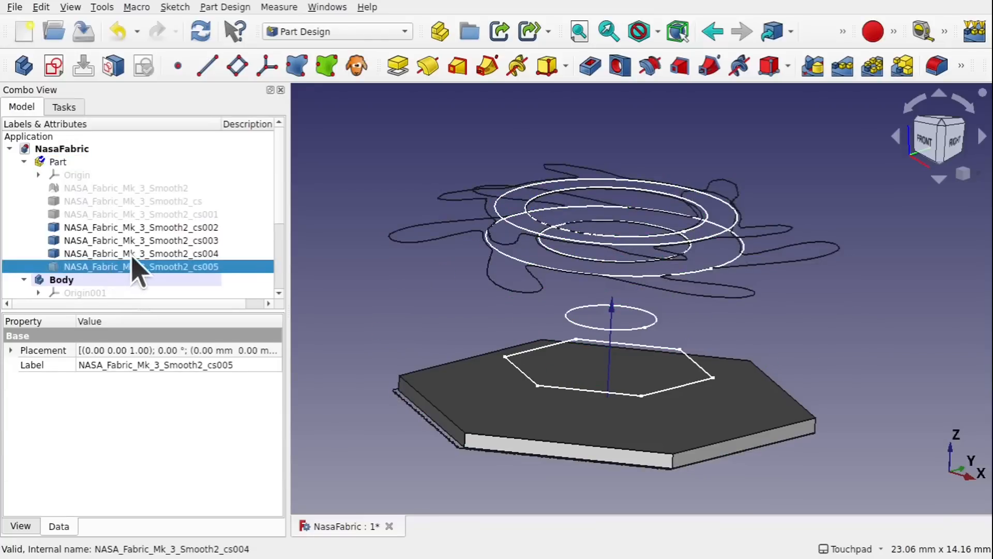
{"action": "left_click", "coordinate": [137, 254]}
{"action": "key", "text": "space"}
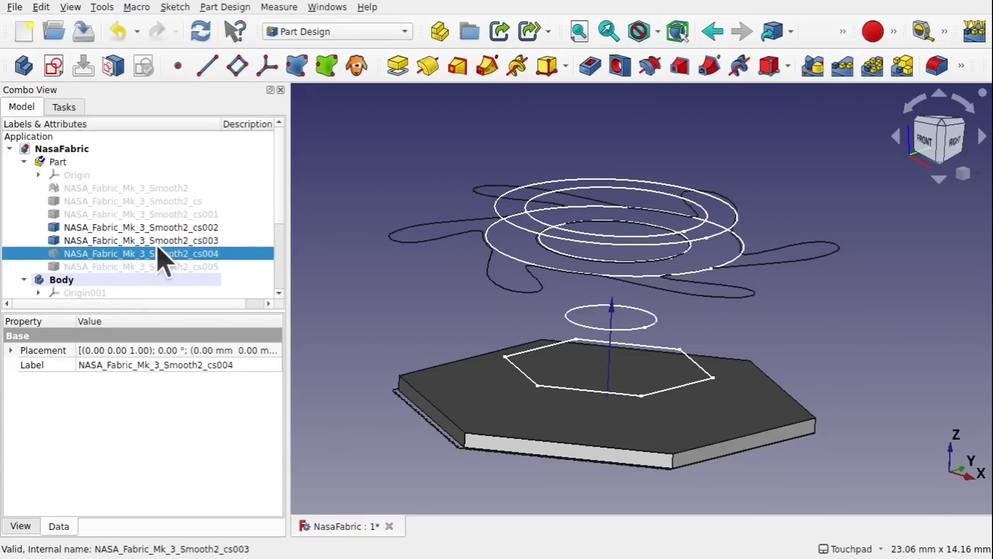
{"action": "left_click", "coordinate": [155, 240]}
{"action": "key", "text": "space"}
{"action": "left_click", "coordinate": [150, 227]}
{"action": "key", "text": "space"}
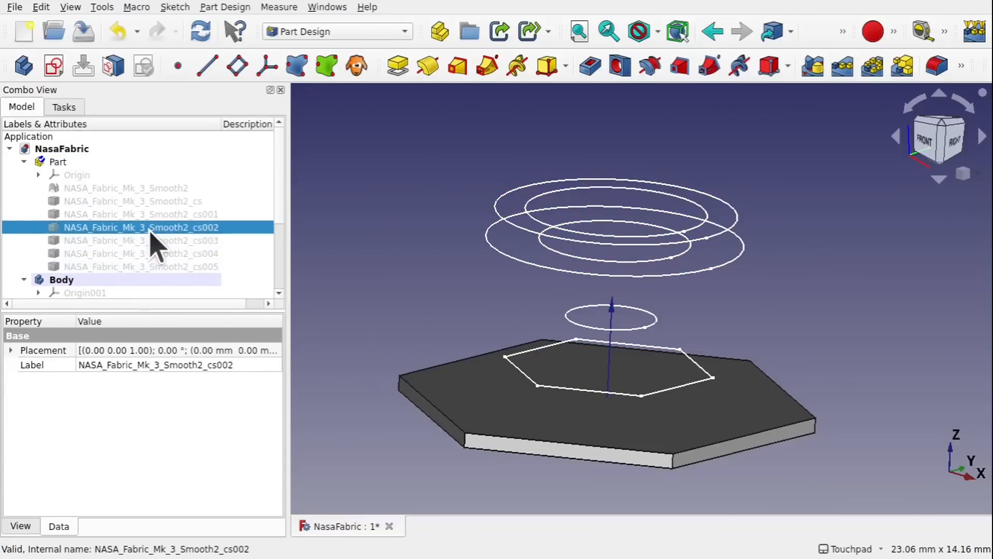
{"action": "left_click", "coordinate": [140, 213]}
{"action": "key", "text": "space"}
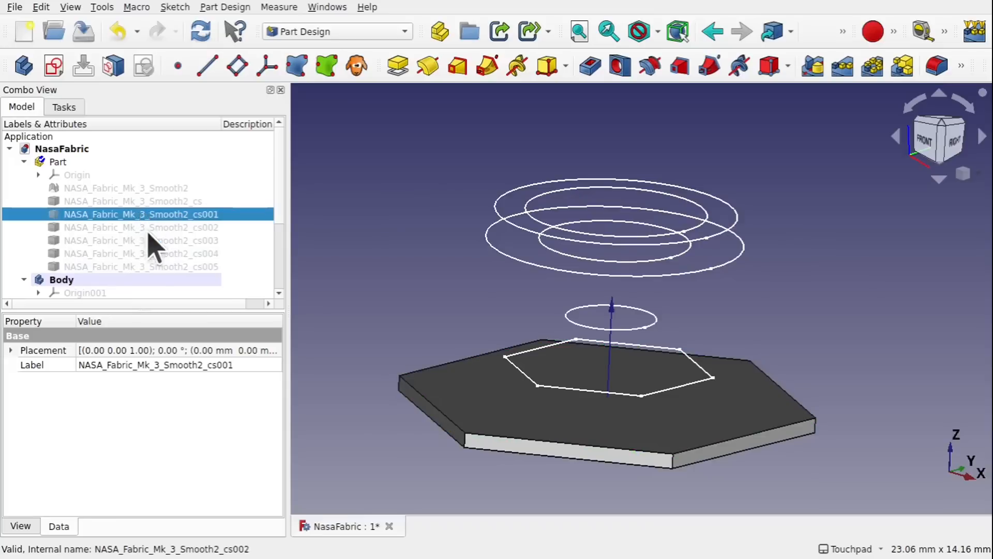
Compare the cs003 and cs004 cross-sections, shown one at a time, with the circle sketches.
{"action": "left_click", "coordinate": [146, 241]}
{"action": "key", "text": "space"}
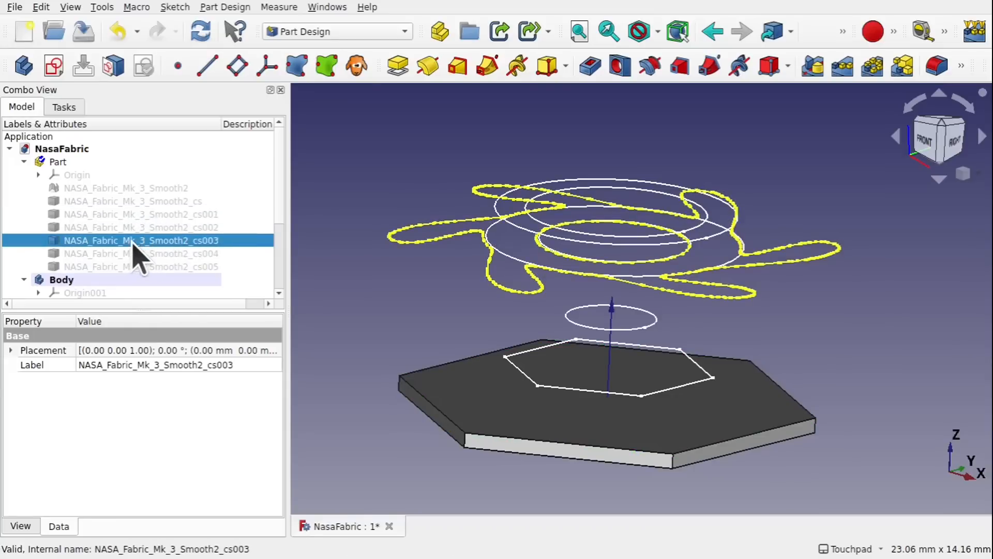
{"action": "key", "text": "space"}
{"action": "left_click", "coordinate": [143, 254]}
{"action": "key", "text": "space"}
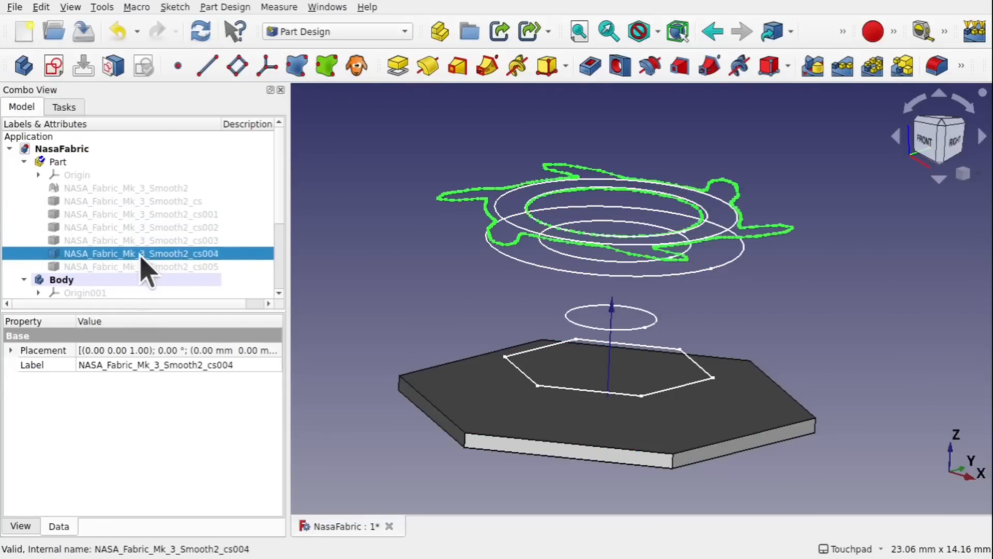
Check the outer and inner 6.8 mm level circles against the cs004 outline from above, and hide cs004.
{"action": "middle_click_drag", "start_coordinate": [580, 226], "coordinate": [549, 282]}
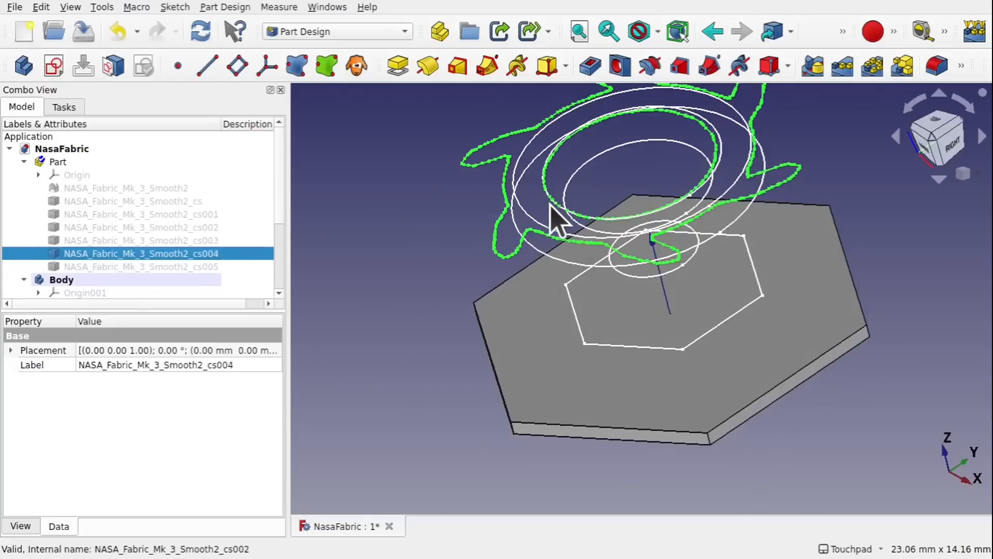
{"action": "left_click", "coordinate": [537, 222]}
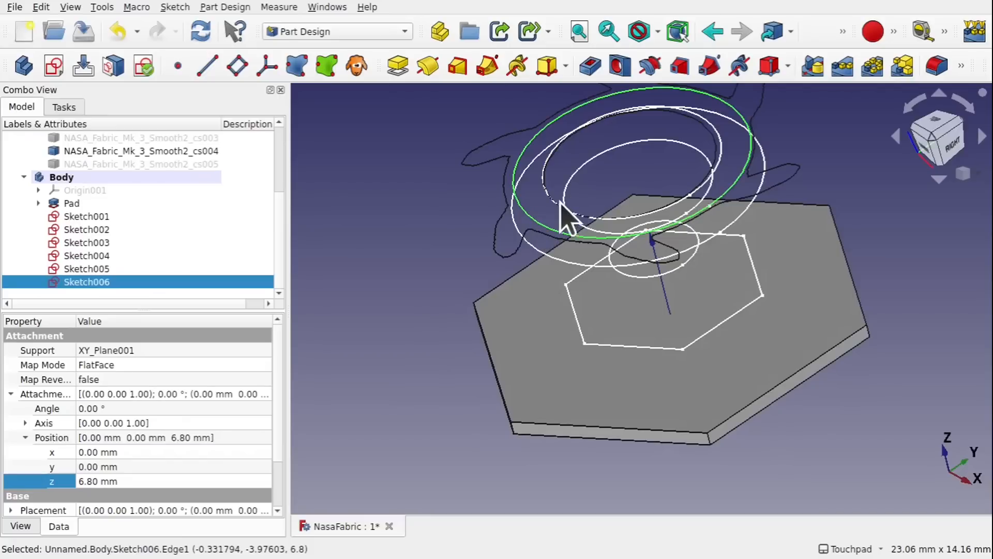
{"action": "left_click", "coordinate": [560, 217]}
{"action": "left_click", "coordinate": [561, 216]}
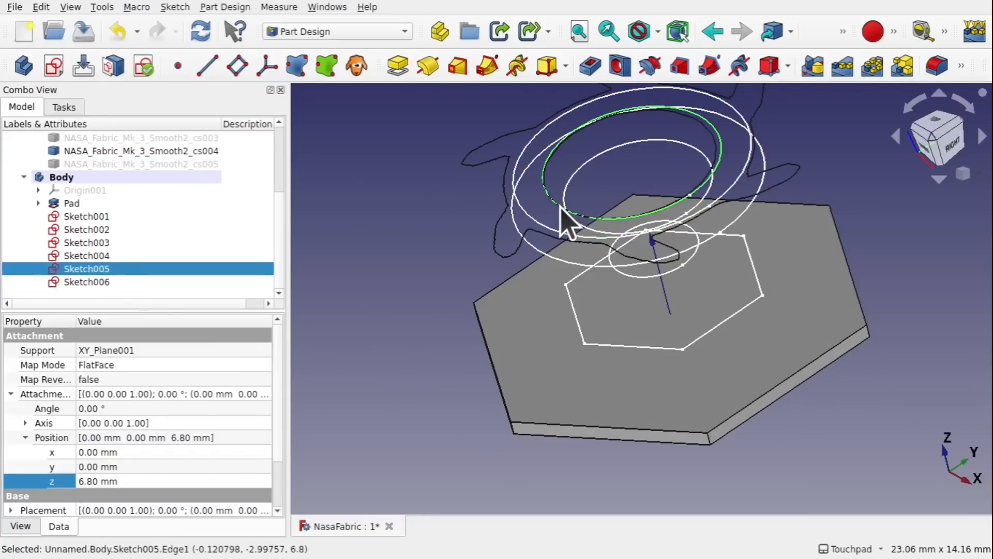
{"action": "left_click", "coordinate": [510, 258]}
{"action": "key", "text": "space"}
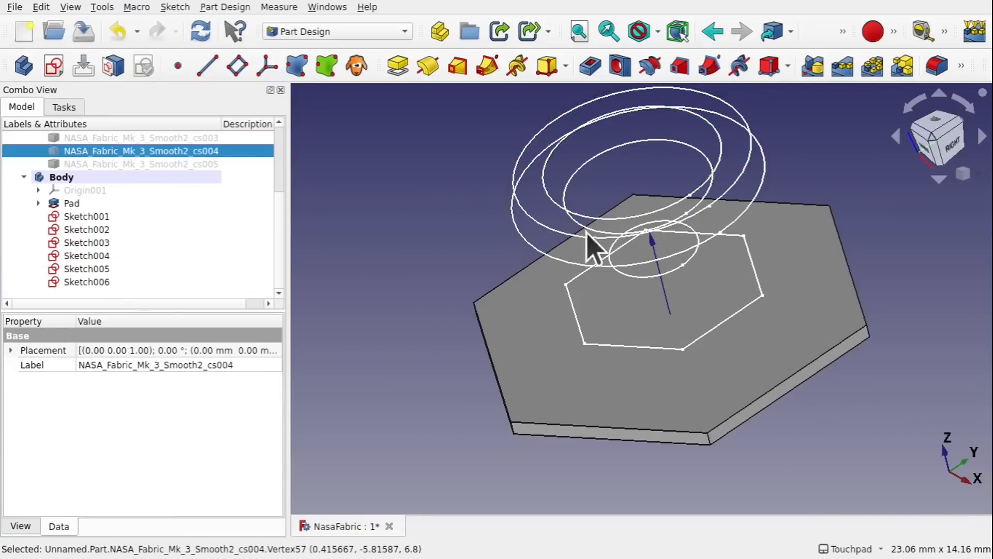
Show the cs005 cross-section temporarily to compare its rings with the small central circle sketch.
{"action": "middle_click_drag", "start_coordinate": [588, 235], "coordinate": [585, 331], "text": "alt"}
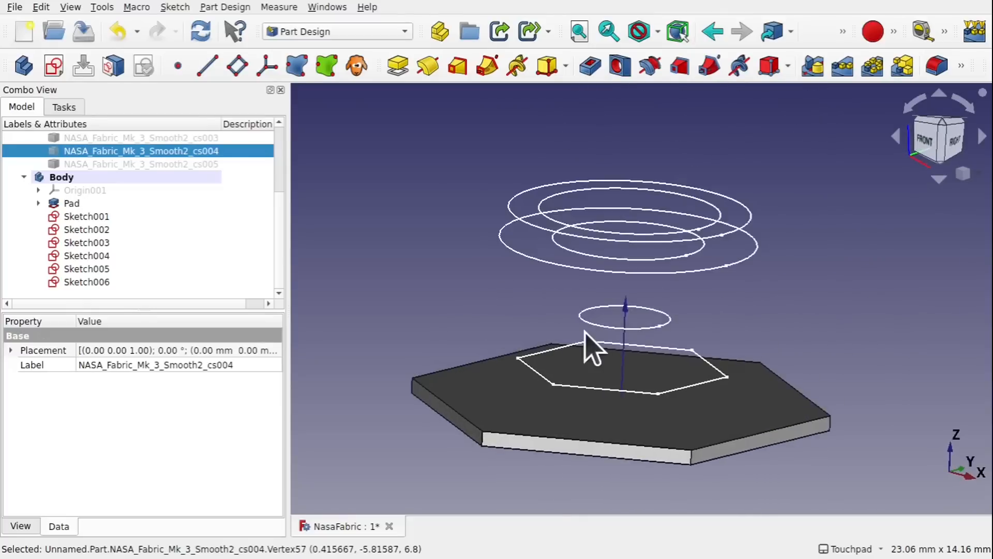
{"action": "left_click", "coordinate": [174, 165]}
{"action": "key", "text": "space"}
{"action": "key", "text": "space"}
{"action": "key", "text": "space"}
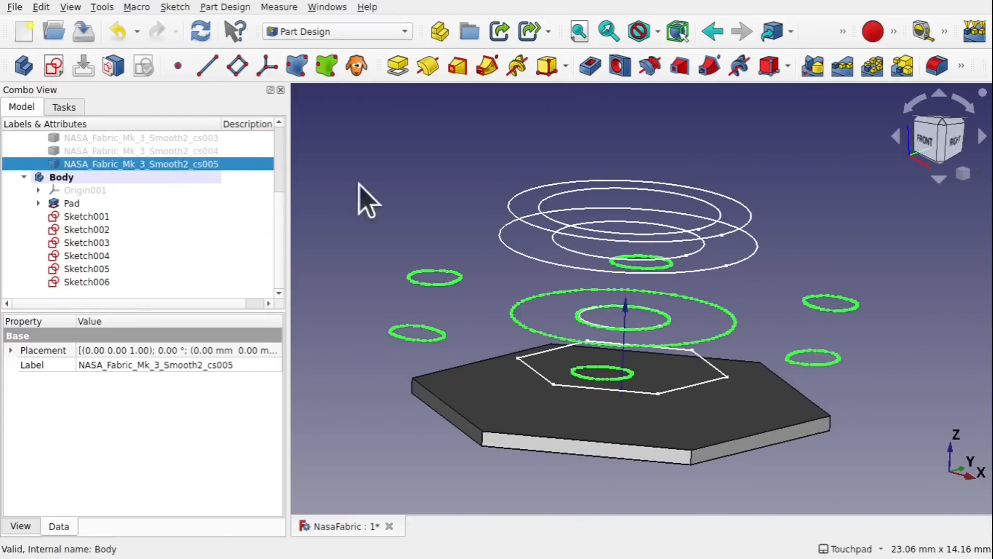
{"action": "middle_click_drag", "start_coordinate": [758, 335], "coordinate": [611, 357], "text": "alt"}
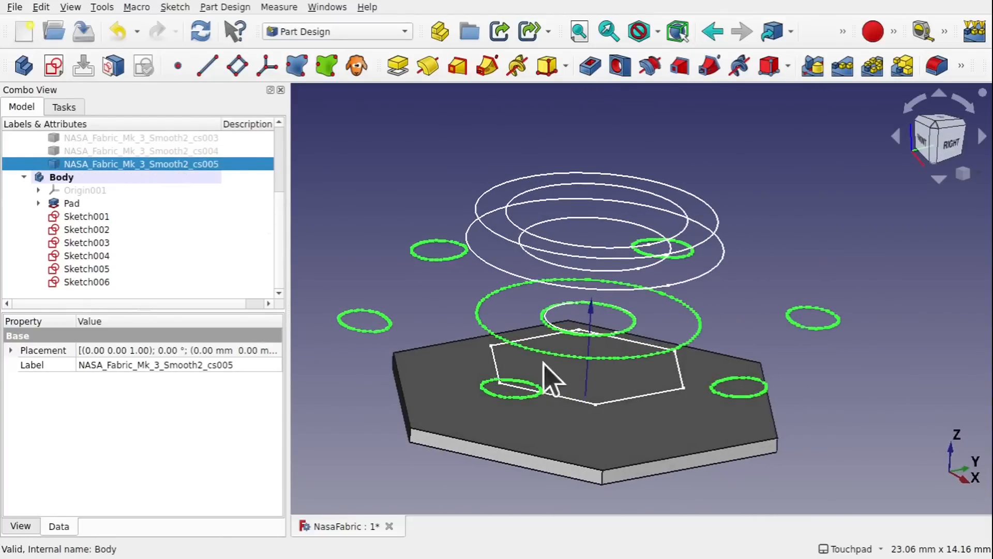
{"action": "middle_click_drag", "start_coordinate": [548, 378], "coordinate": [648, 380], "text": "alt"}
{"action": "key", "text": "space"}
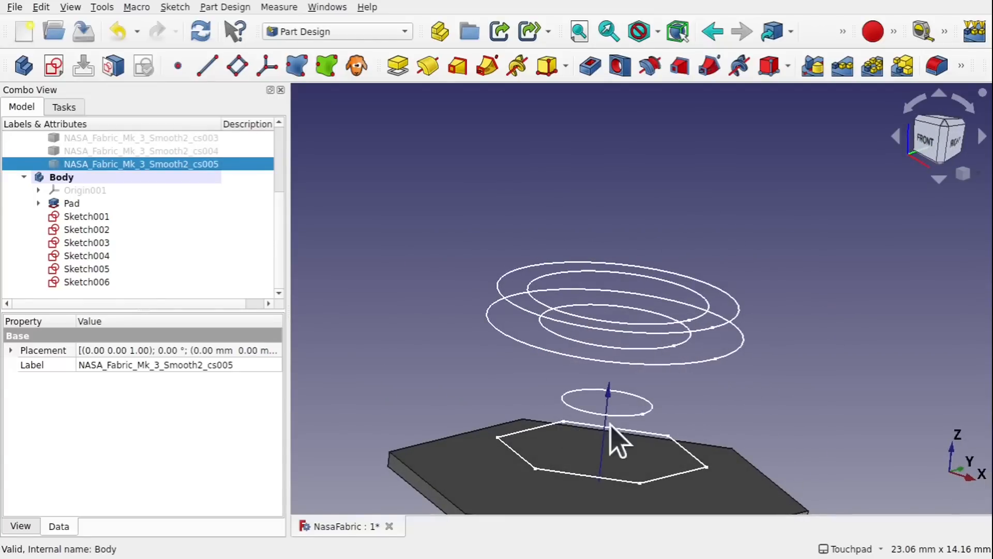
Examine the heights of the stacked profile sketches above the hexagonal pad from the side and at an angle.
{"action": "middle_click_drag", "start_coordinate": [618, 442], "coordinate": [611, 197], "text": "alt"}
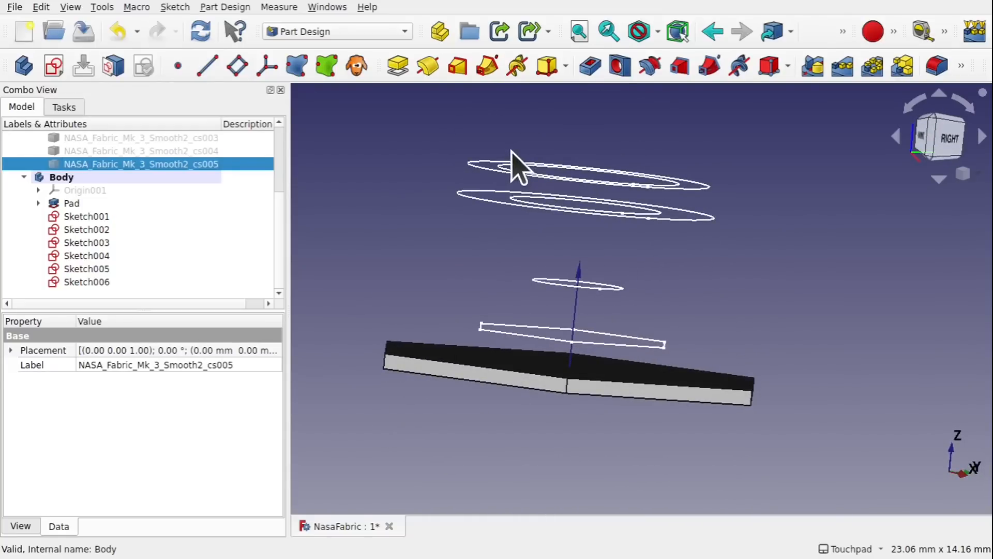
{"action": "middle_click_drag", "start_coordinate": [583, 326], "coordinate": [642, 349], "text": "alt"}
{"action": "middle_click_drag", "start_coordinate": [579, 303], "coordinate": [623, 231], "text": "alt"}
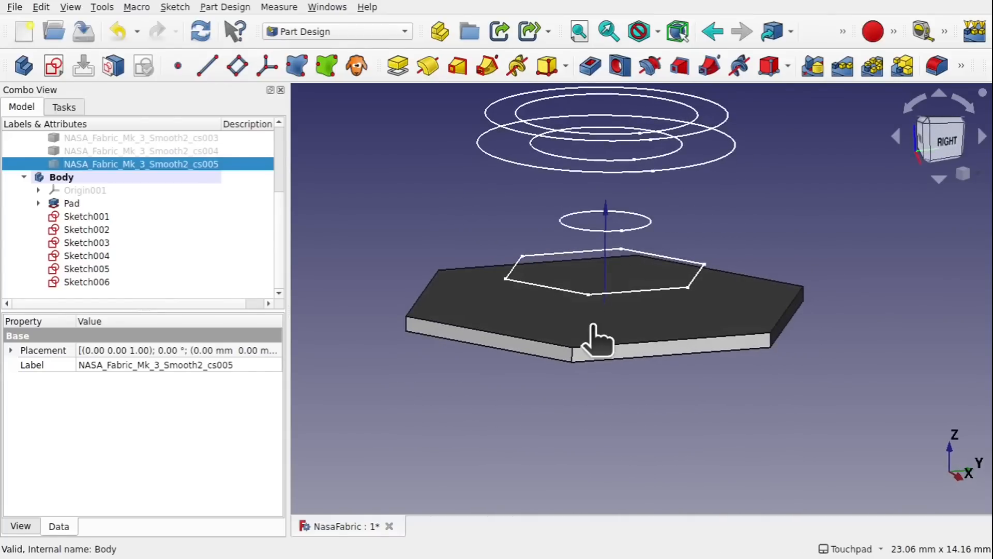
{"action": "left_click", "coordinate": [558, 310]}
{"action": "middle_click_drag", "start_coordinate": [606, 304], "coordinate": [587, 287], "text": "alt"}
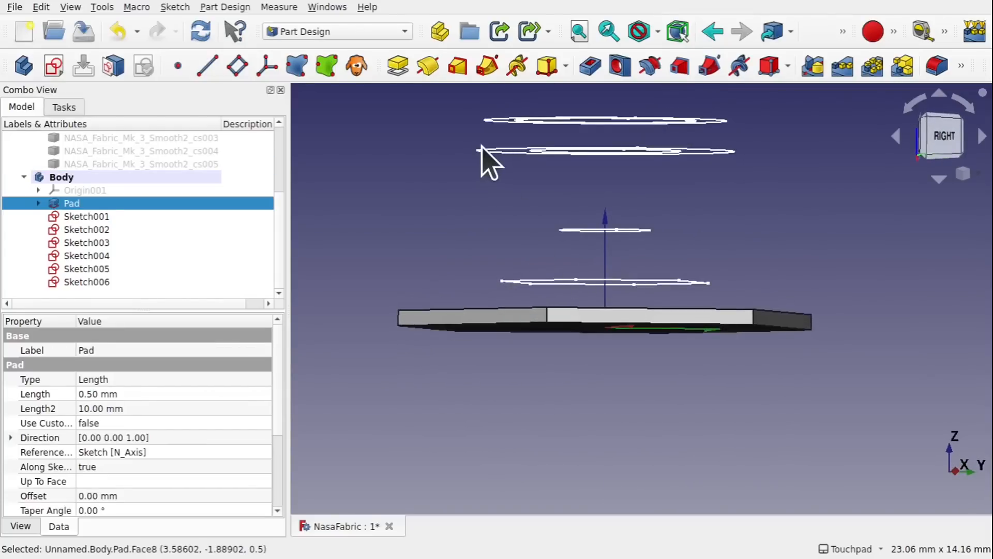
{"action": "mouse_move", "coordinate": [408, 184]}
{"action": "middle_mouse_down", "text": "shift"}
{"action": "mouse_move", "coordinate": [407, 233]}
{"action": "mouse_move", "coordinate": [474, 286]}
{"action": "mouse_move", "coordinate": [472, 298]}
{"action": "middle_mouse_up", "text": "shift"}
Start an additive loft using the top face of the hexagonal pad as its profile.
{"action": "left_click", "coordinate": [423, 226]}
{"action": "left_click", "coordinate": [481, 313]}
{"action": "middle_click_drag", "start_coordinate": [508, 338], "coordinate": [509, 392], "text": "shift"}
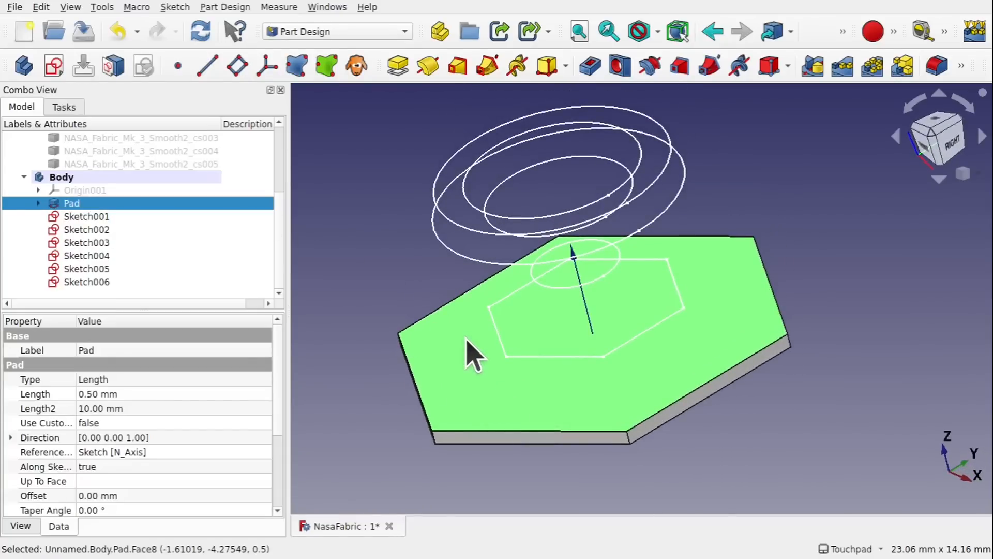
{"action": "left_click", "coordinate": [231, 7]}
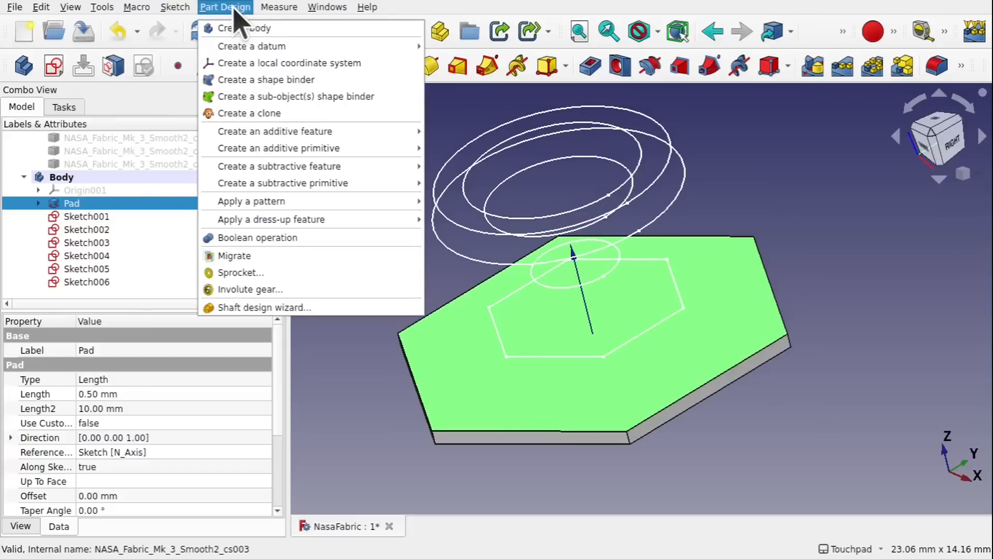
{"action": "mouse_move", "coordinate": [351, 133]}
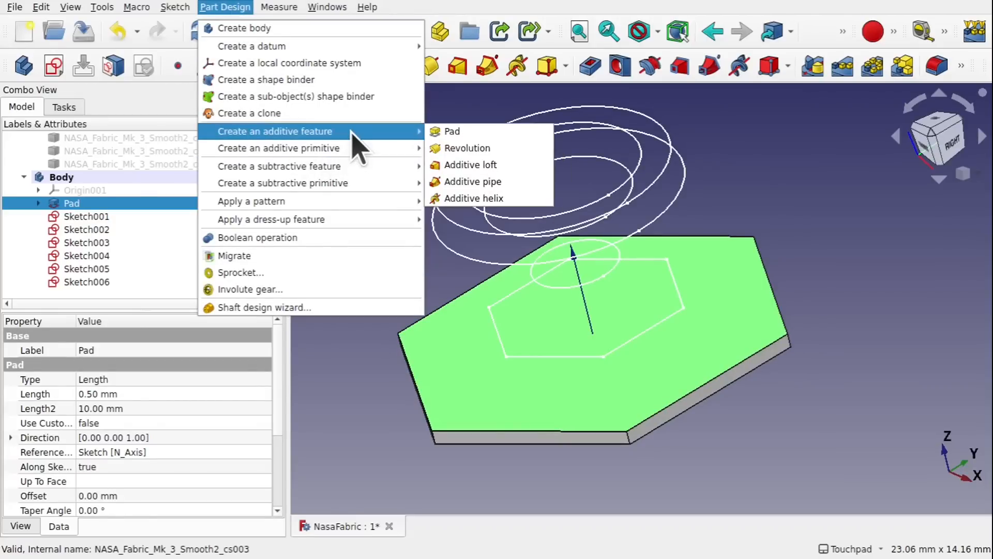
{"action": "left_click", "coordinate": [489, 165]}
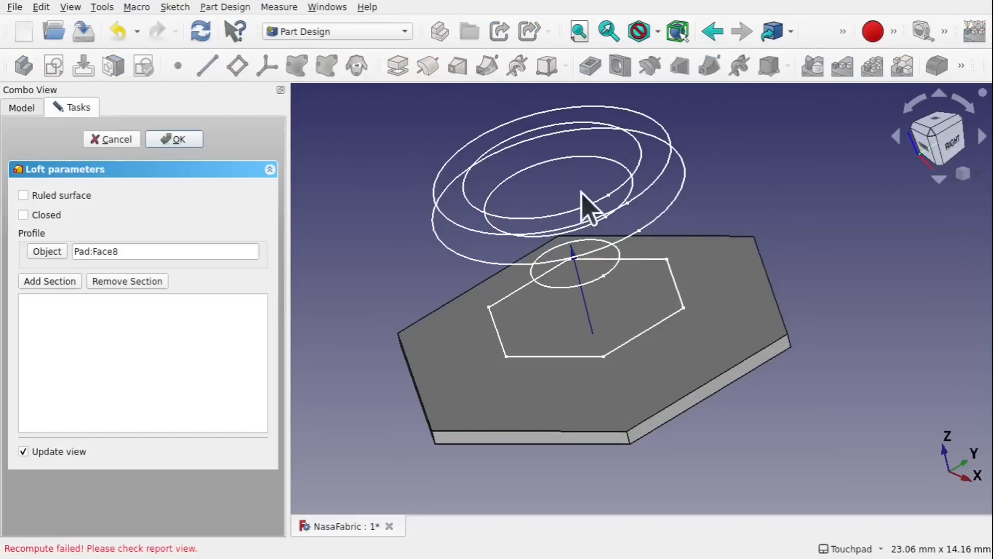
Add the small hexagon sketch and the outer circle sketch at 5.8 mm as sections of the loft.
{"action": "middle_click_drag", "start_coordinate": [588, 207], "coordinate": [539, 281], "text": "alt"}
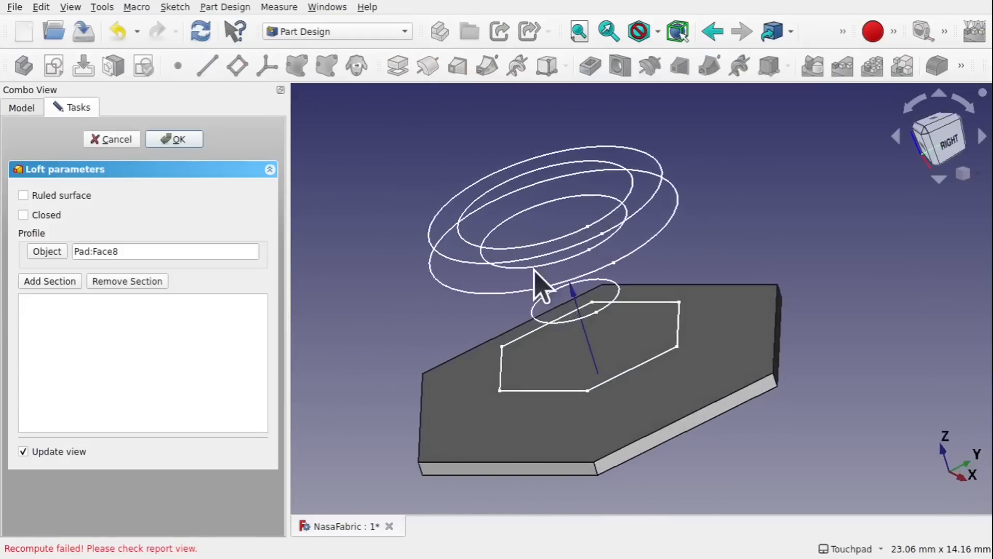
{"action": "left_click", "coordinate": [48, 282]}
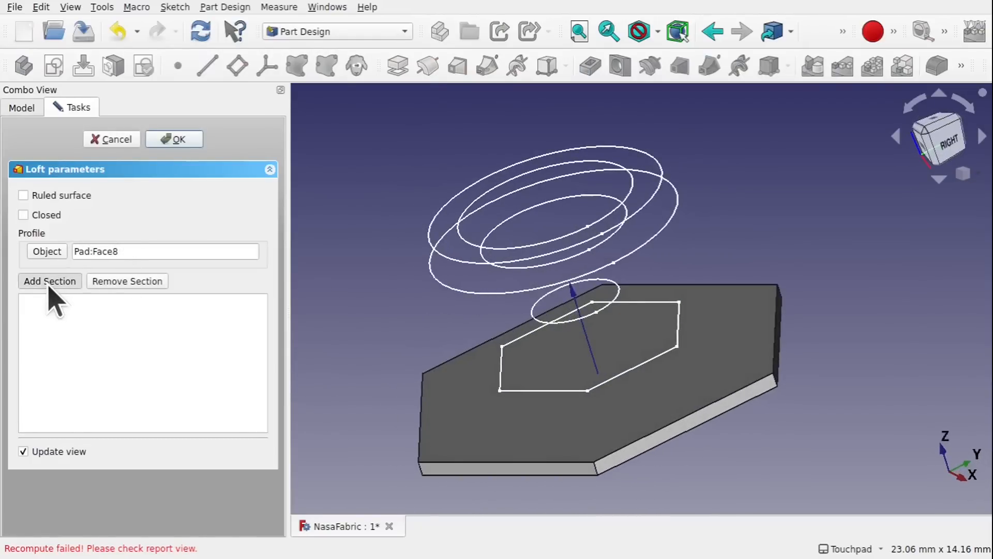
{"action": "left_click", "coordinate": [616, 383]}
{"action": "key", "text": "0"}
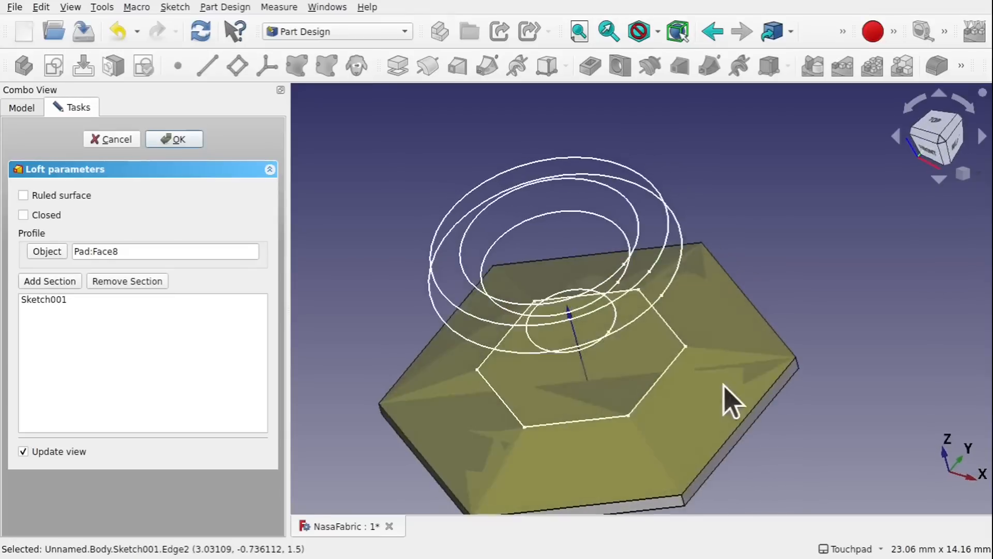
{"action": "mouse_move", "coordinate": [674, 401]}
{"action": "left_mouse_down", "text": "shift"}
{"action": "mouse_move", "coordinate": [622, 390]}
{"action": "mouse_move", "coordinate": [567, 453]}
{"action": "mouse_move", "coordinate": [645, 468]}
{"action": "left_mouse_up", "text": "shift"}
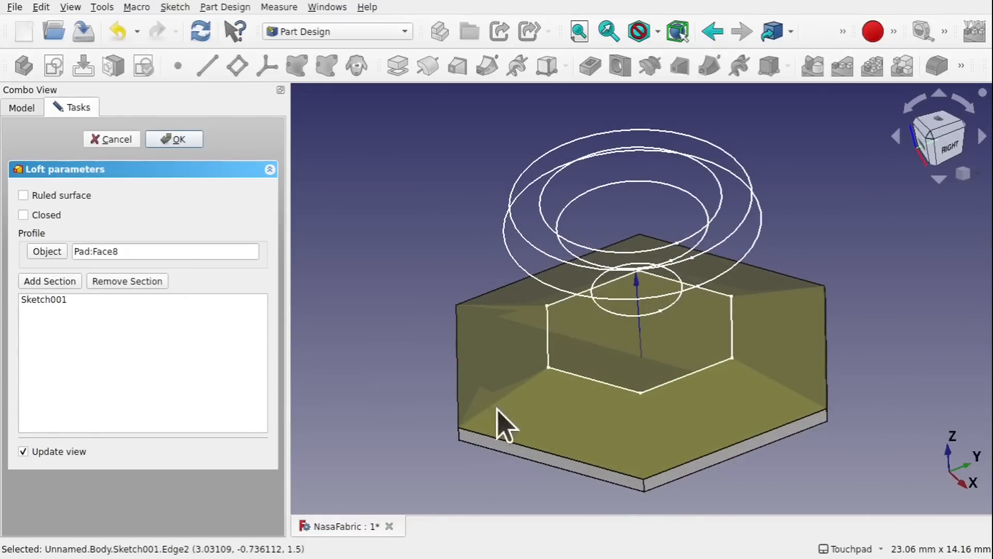
{"action": "left_click_drag", "start_coordinate": [541, 323], "coordinate": [655, 317], "text": "shift"}
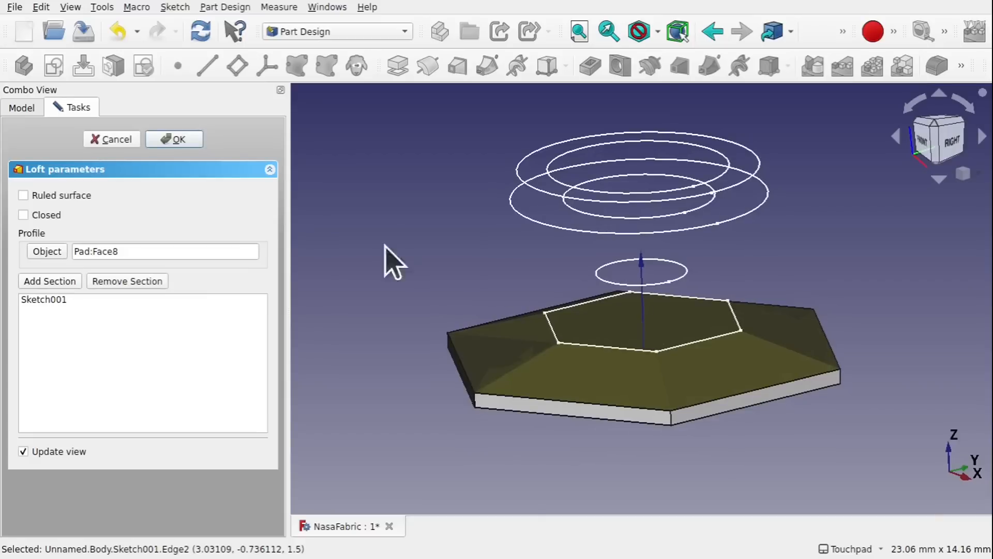
{"action": "left_click", "coordinate": [42, 282]}
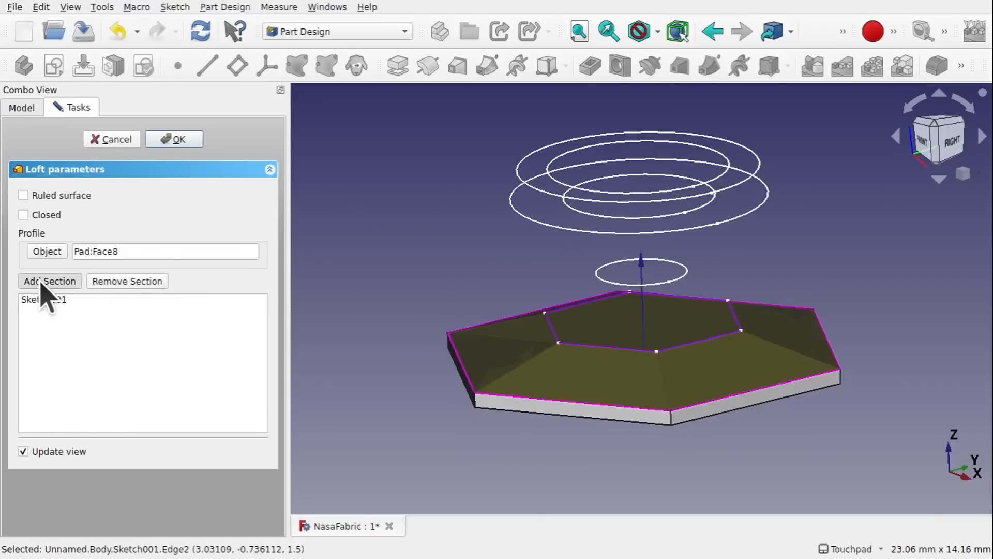
{"action": "left_click", "coordinate": [544, 226]}
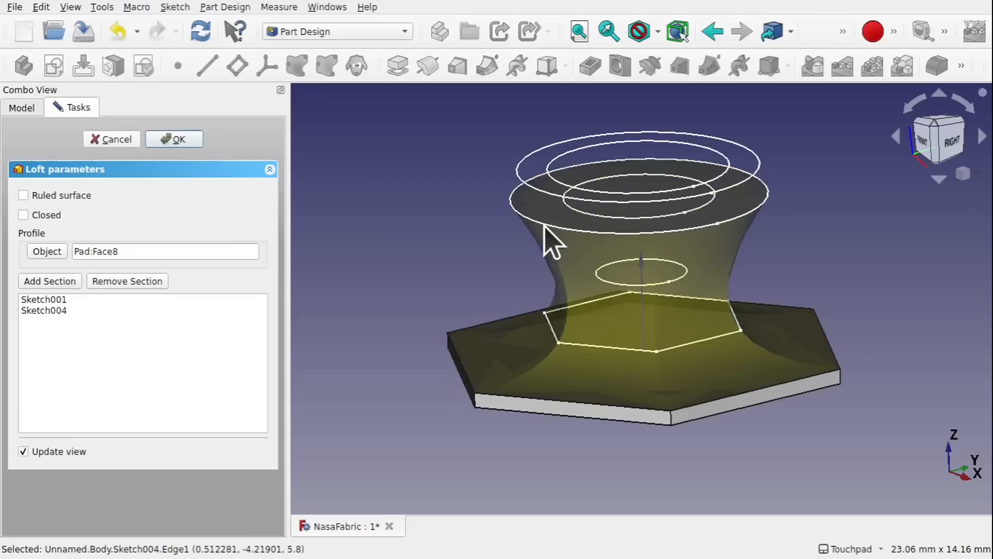
Turn on the ruled surface option for the additive loft and inspect its walls from several sides.
{"action": "mouse_move", "coordinate": [550, 227]}
{"action": "left_mouse_down", "text": "alt"}
{"action": "mouse_move", "coordinate": [564, 229]}
{"action": "mouse_move", "coordinate": [554, 245]}
{"action": "left_mouse_up", "text": "alt"}
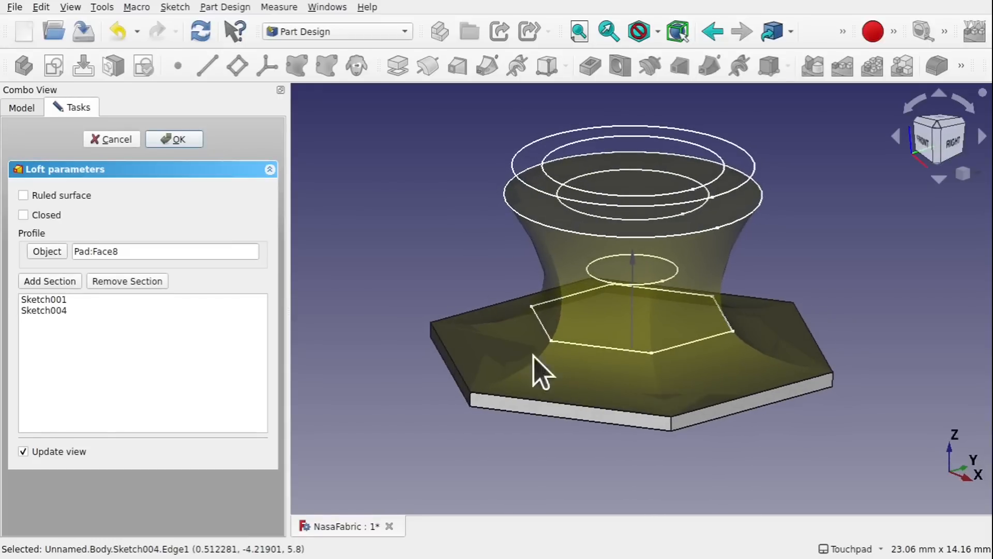
{"action": "left_click", "coordinate": [23, 196]}
{"action": "left_click_drag", "start_coordinate": [523, 343], "coordinate": [590, 323], "text": "alt"}
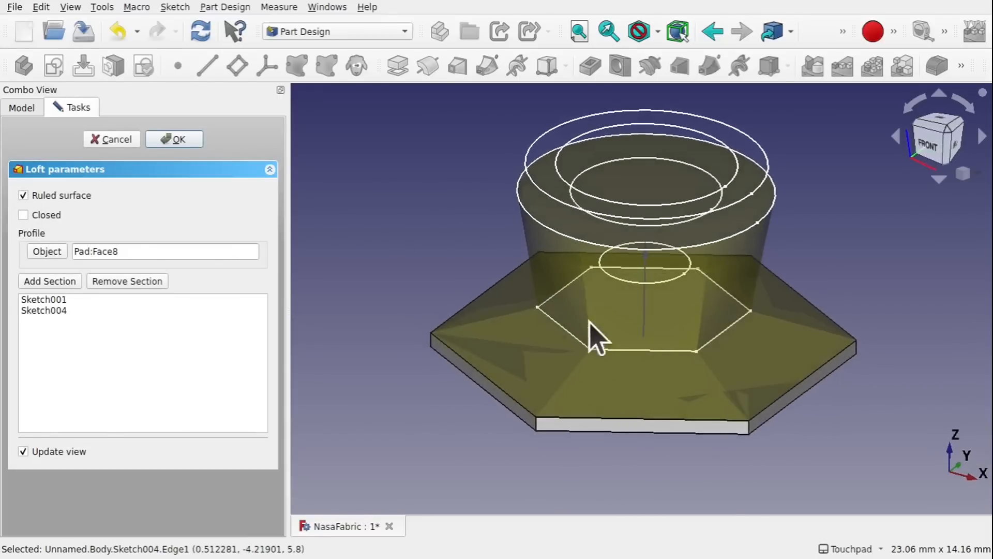
{"action": "left_click_drag", "start_coordinate": [641, 352], "coordinate": [743, 282], "text": "alt"}
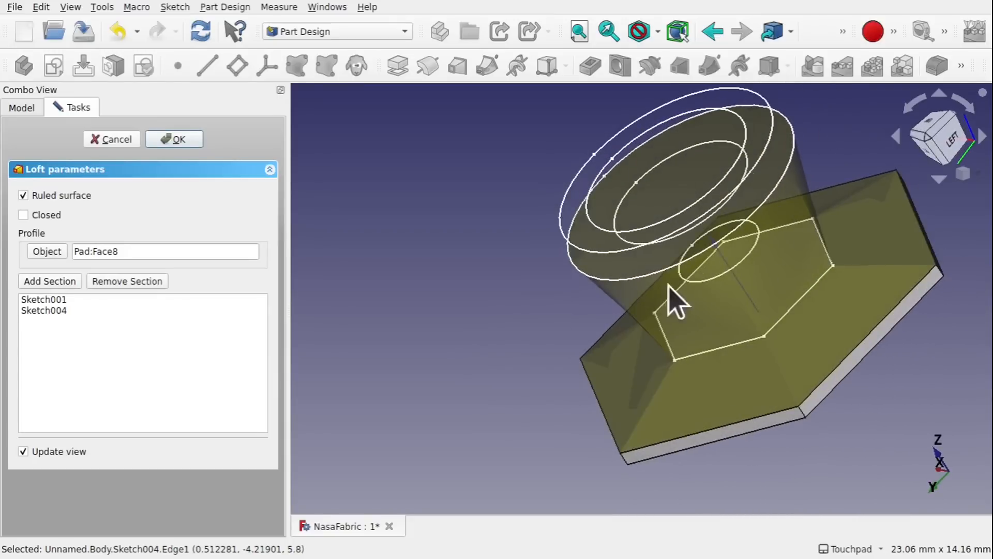
{"action": "left_click_drag", "start_coordinate": [668, 285], "coordinate": [815, 334], "text": "alt"}
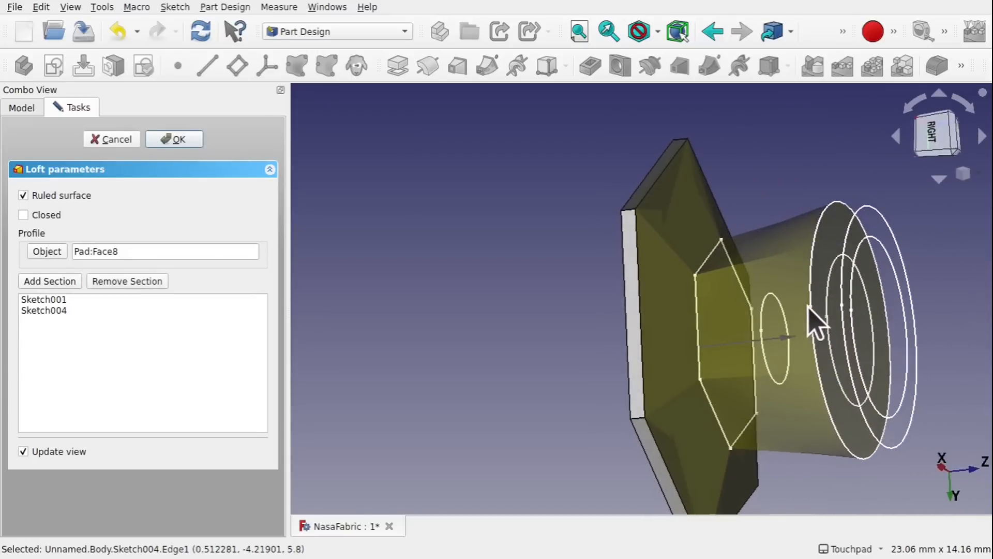
{"action": "left_click_drag", "start_coordinate": [917, 292], "coordinate": [717, 307], "text": "alt"}
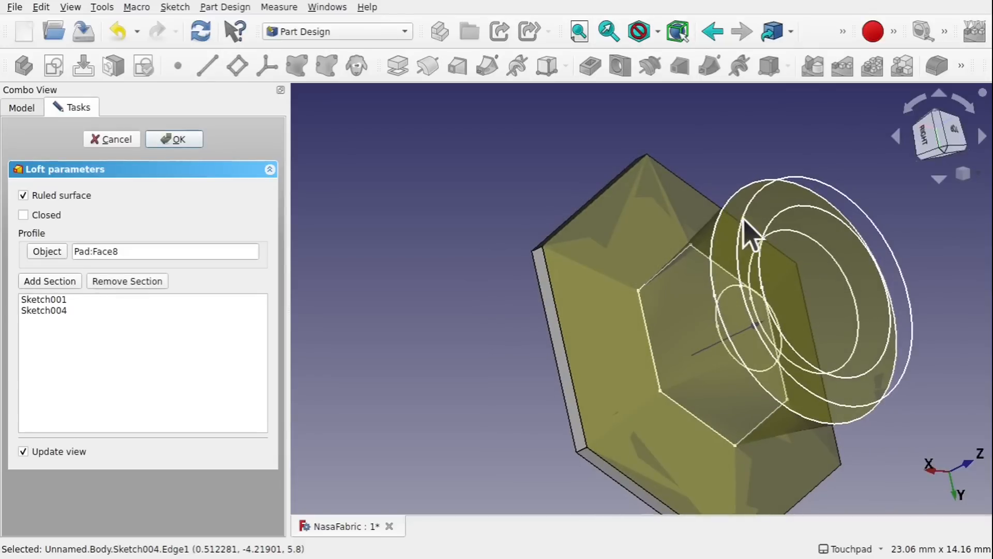
{"action": "left_click_drag", "start_coordinate": [803, 309], "coordinate": [647, 230], "text": "alt"}
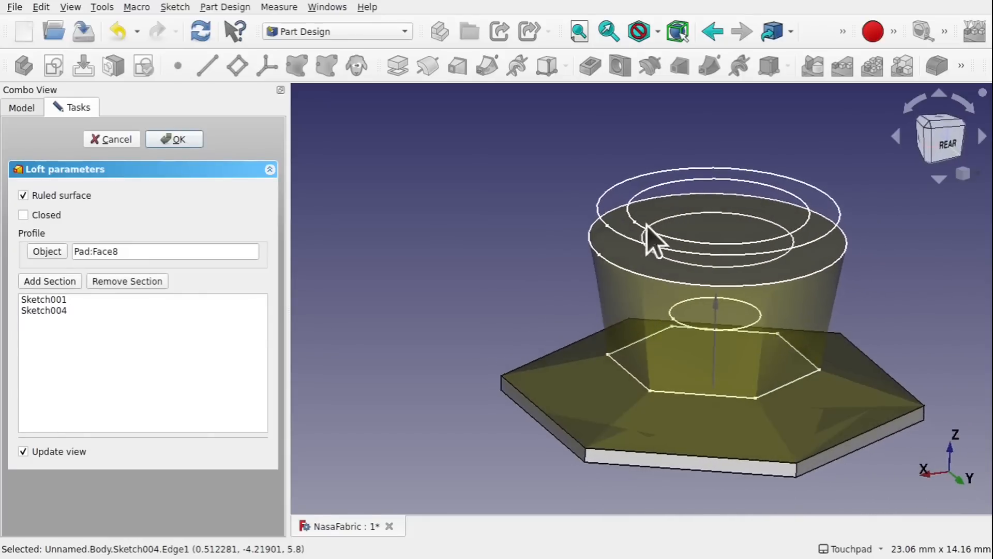
Add the outer circle sketch at 6.8 mm as the third loft section and accept the additive loft.
{"action": "left_click", "coordinate": [62, 281]}
{"action": "mouse_move", "coordinate": [667, 326]}
{"action": "left_mouse_down", "text": "alt"}
{"action": "mouse_move", "coordinate": [681, 313]}
{"action": "mouse_move", "coordinate": [650, 326]}
{"action": "mouse_move", "coordinate": [668, 309]}
{"action": "left_mouse_up", "text": "alt"}
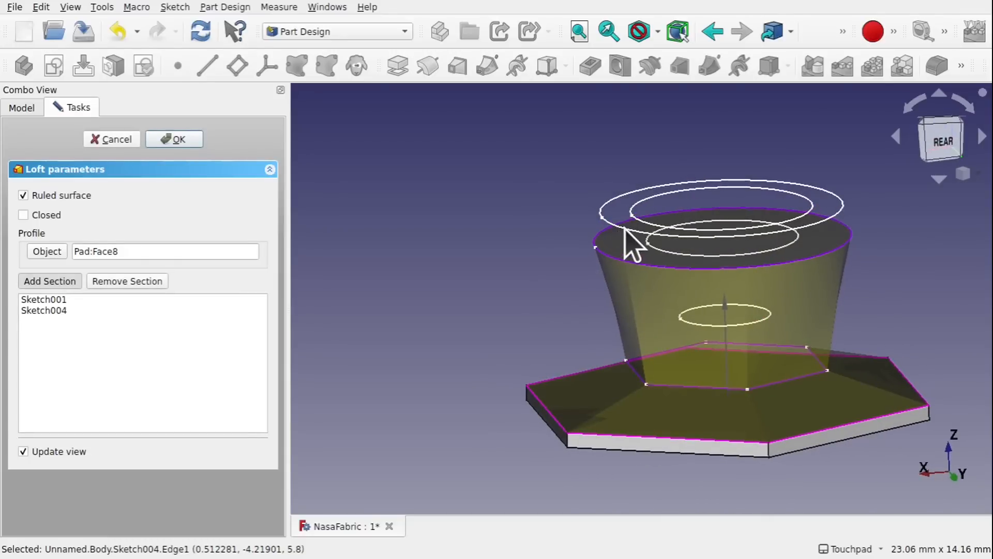
{"action": "left_click", "coordinate": [624, 228]}
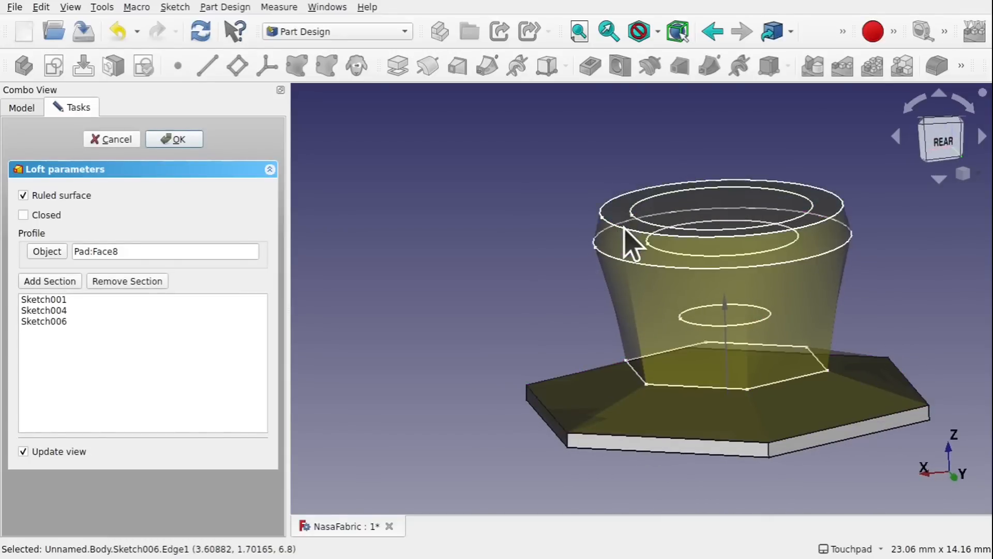
{"action": "mouse_move", "coordinate": [632, 244]}
{"action": "left_mouse_down", "text": "alt"}
{"action": "mouse_move", "coordinate": [767, 288]}
{"action": "mouse_move", "coordinate": [807, 222]}
{"action": "mouse_move", "coordinate": [805, 192]}
{"action": "mouse_move", "coordinate": [709, 266]}
{"action": "mouse_move", "coordinate": [687, 222]}
{"action": "left_mouse_up", "text": "alt"}
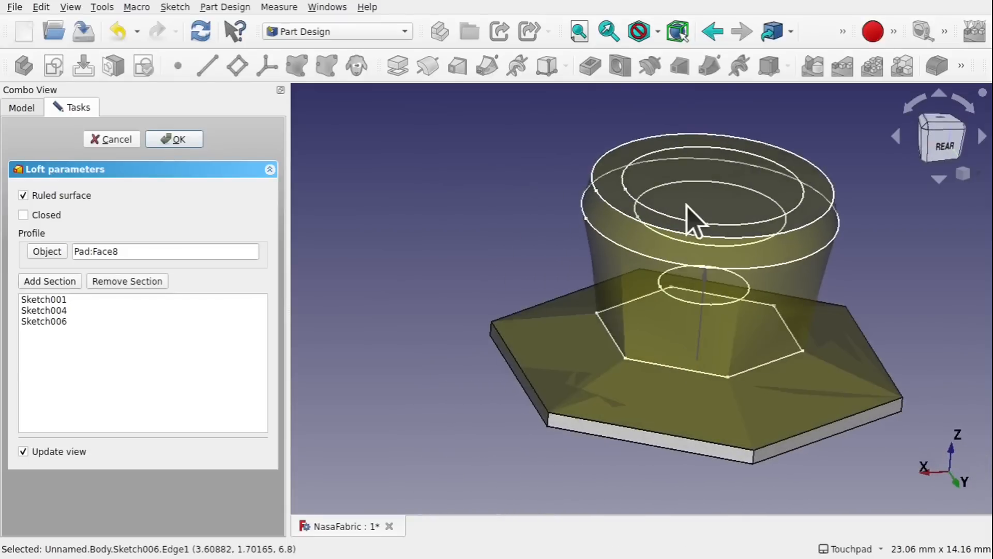
{"action": "left_click", "coordinate": [175, 139]}
Start a subtractive loft with Sketch005, the inner circle on the lofted body's top face, as its profile.
{"action": "left_click_drag", "start_coordinate": [670, 346], "coordinate": [566, 364], "text": "alt"}
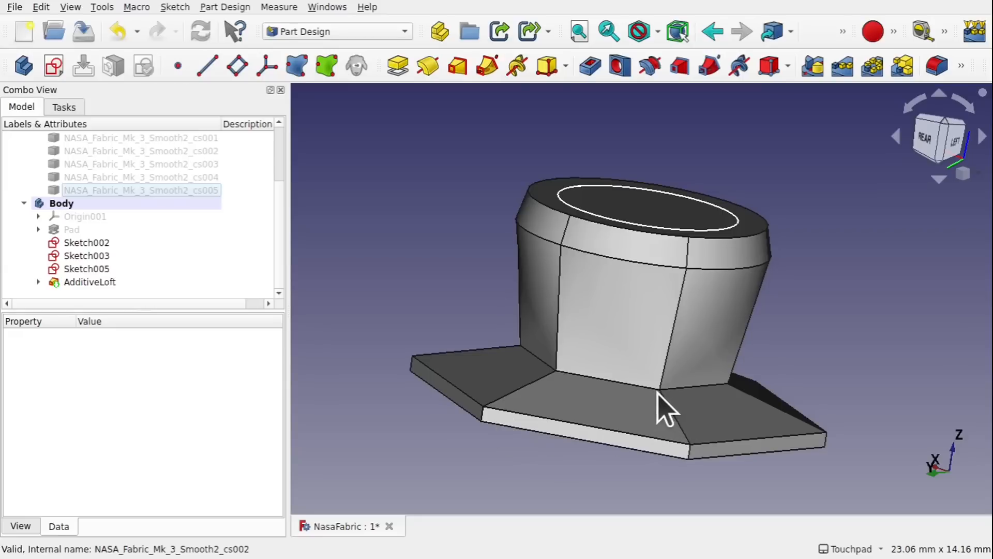
{"action": "left_click_drag", "start_coordinate": [681, 278], "coordinate": [481, 337], "text": "alt"}
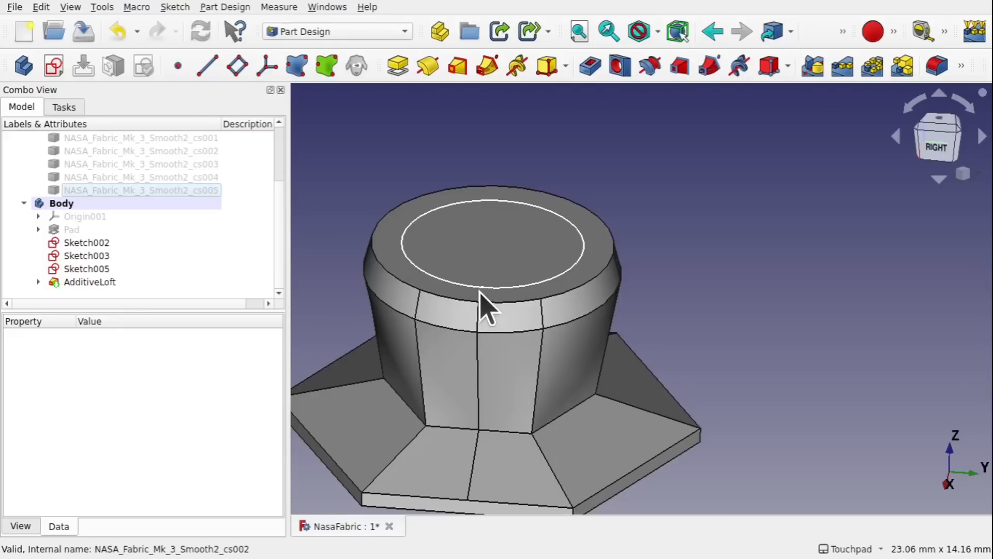
{"action": "left_click_drag", "start_coordinate": [510, 446], "coordinate": [357, 438], "text": "shift"}
{"action": "left_click_drag", "start_coordinate": [587, 409], "coordinate": [507, 292], "text": "shift"}
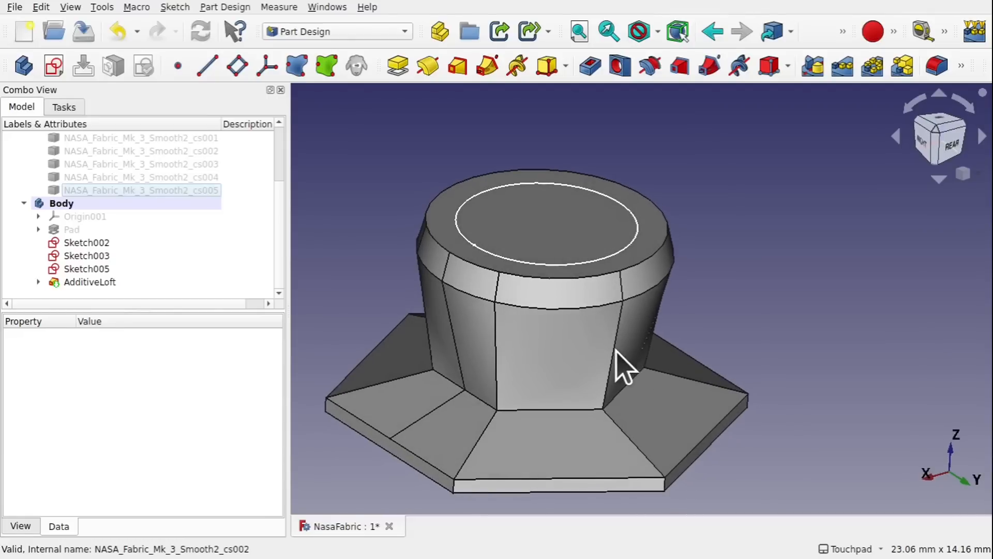
{"action": "left_click_drag", "start_coordinate": [743, 333], "coordinate": [550, 332], "text": "alt"}
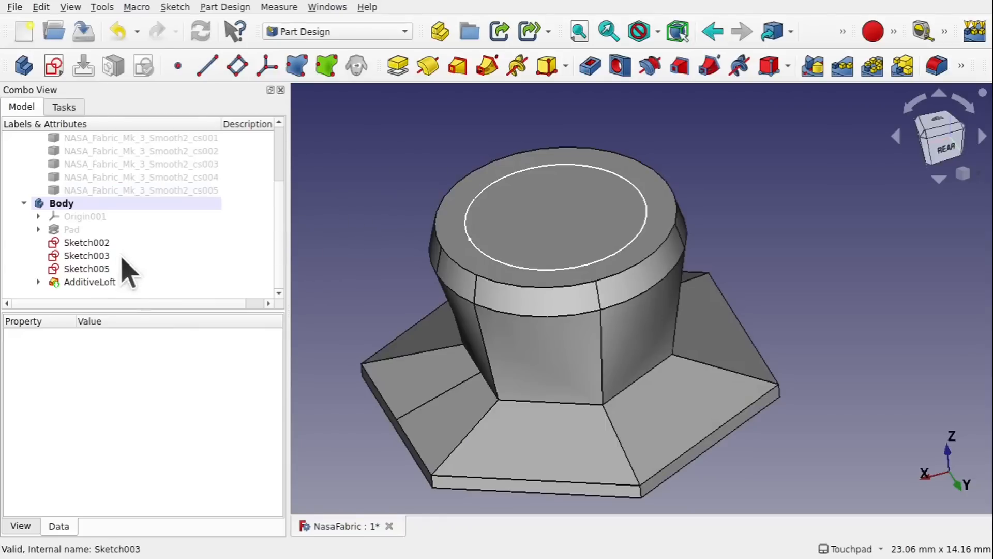
{"action": "left_click", "coordinate": [101, 269]}
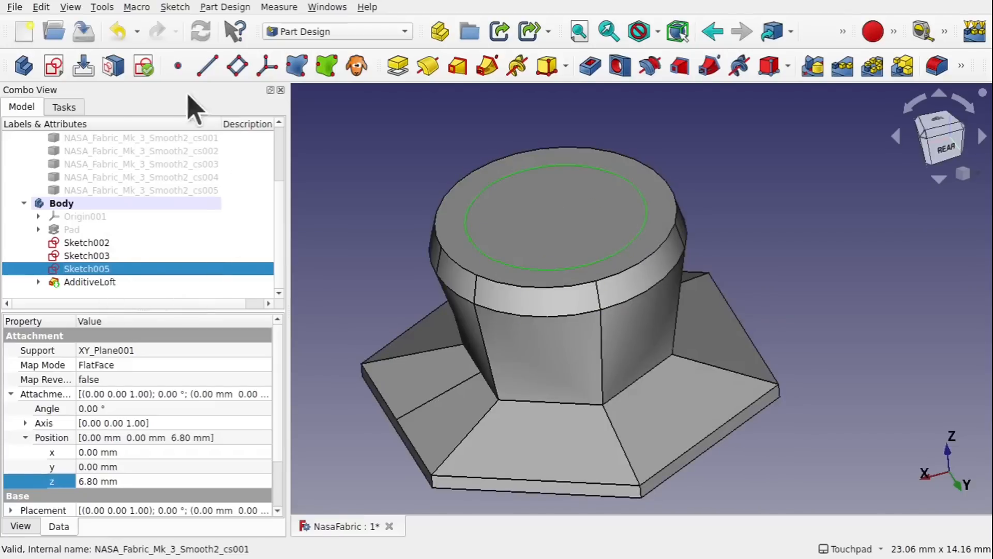
{"action": "left_click", "coordinate": [228, 7]}
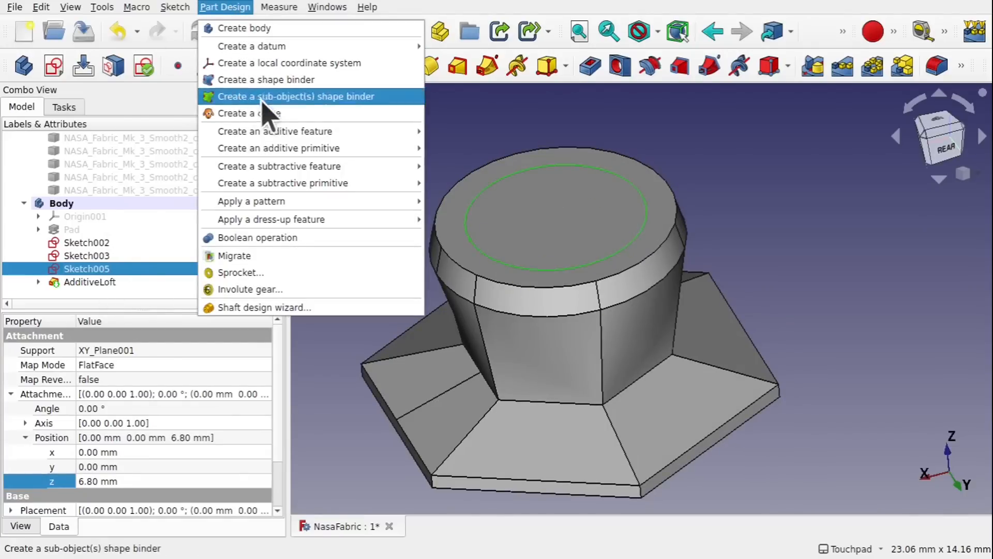
{"action": "mouse_move", "coordinate": [341, 136]}
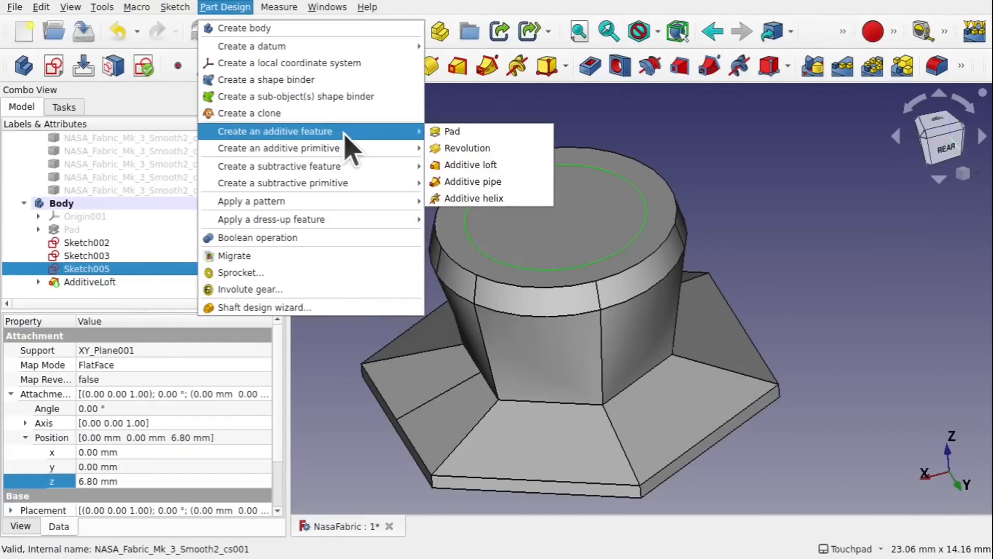
{"action": "mouse_move", "coordinate": [345, 166]}
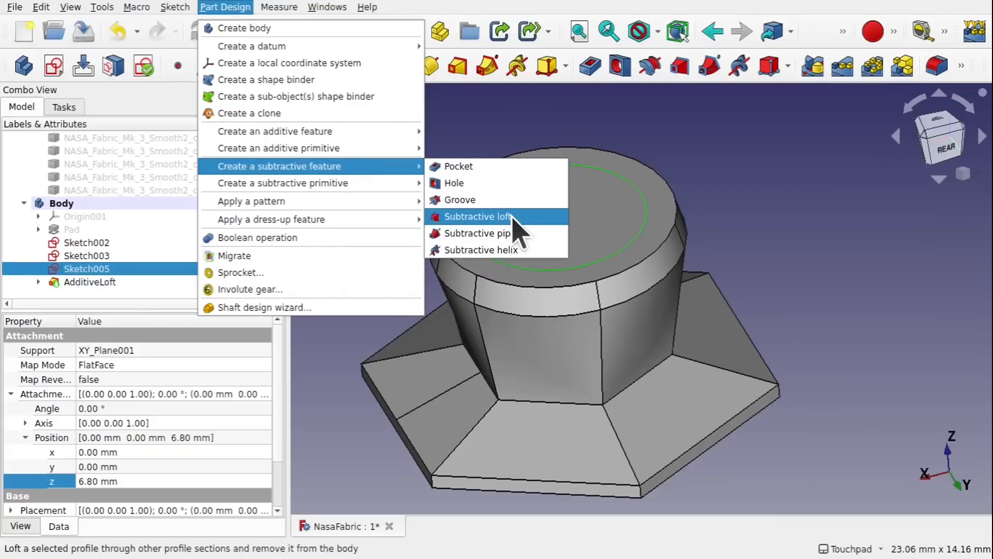
{"action": "left_click", "coordinate": [479, 217]}
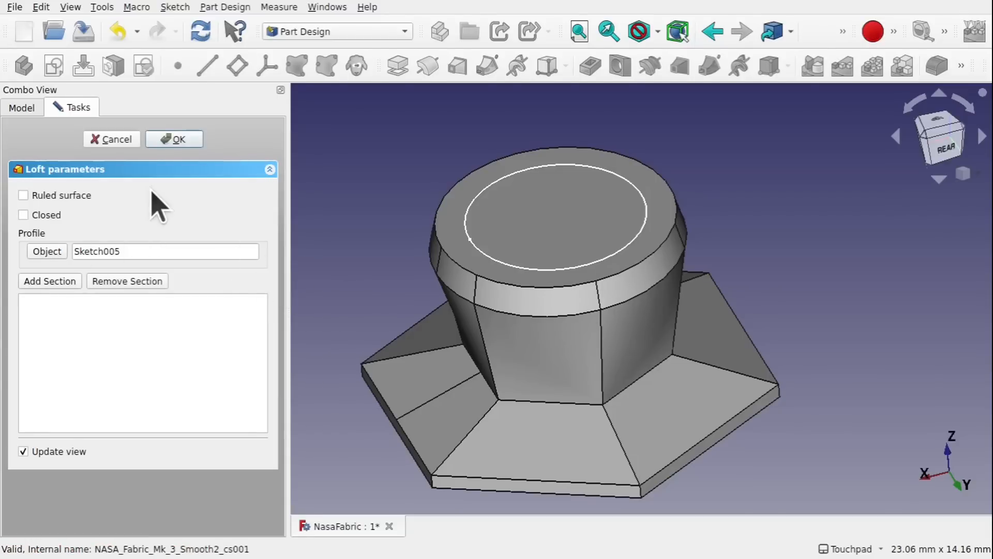
Add Sketch003 and the small circle Sketch002 at 3.2 mm as sections of the subtractive loft.
{"action": "left_click", "coordinate": [49, 281]}
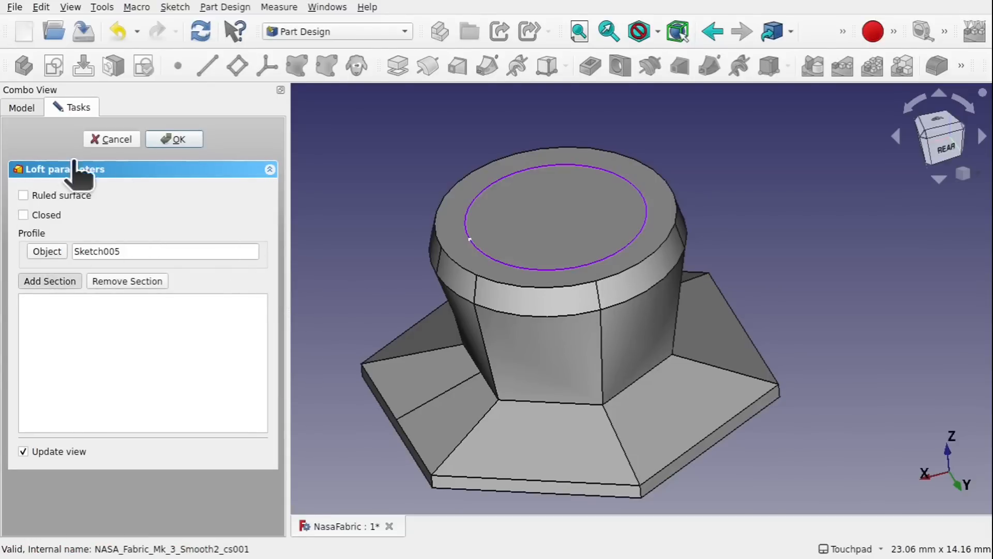
{"action": "left_click", "coordinate": [23, 108]}
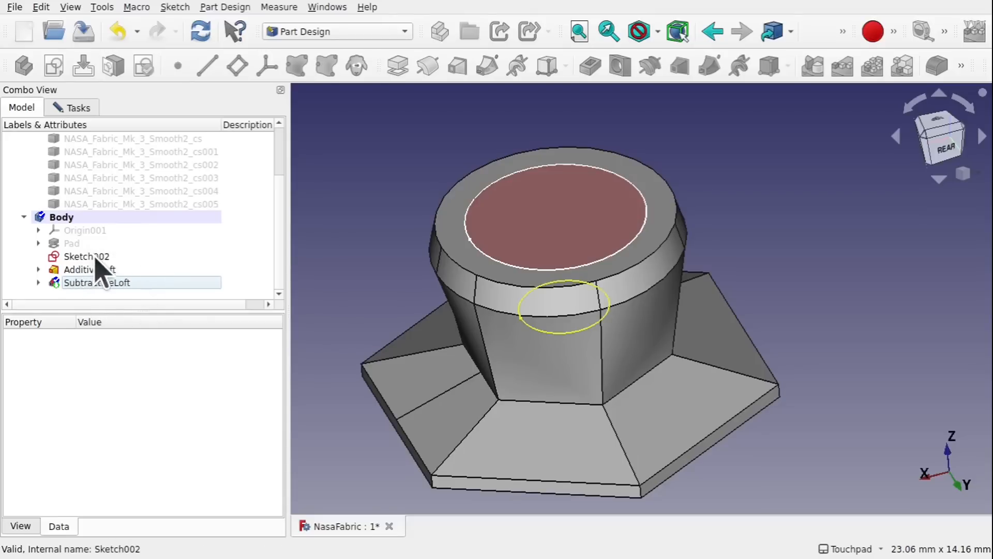
{"action": "left_click", "coordinate": [86, 257]}
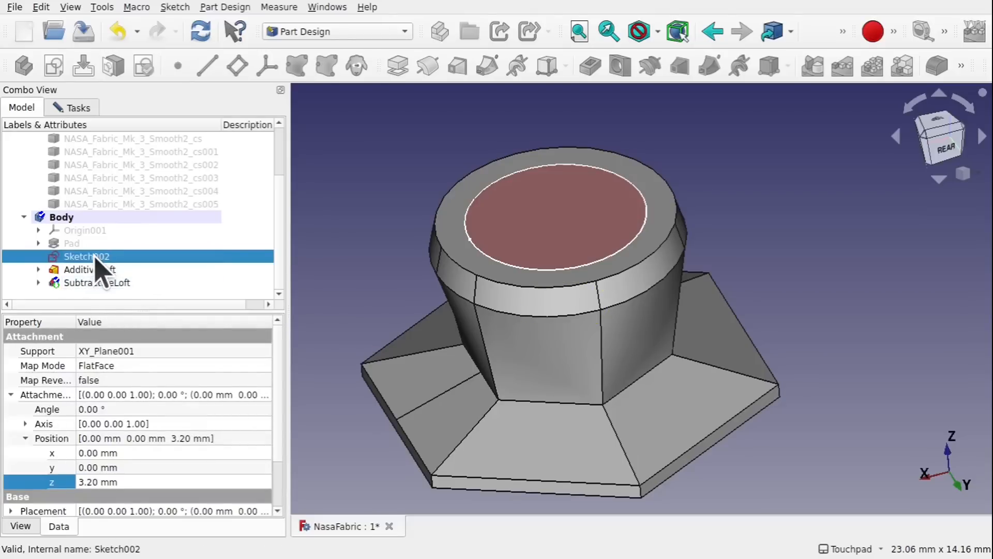
{"action": "left_click", "coordinate": [74, 108]}
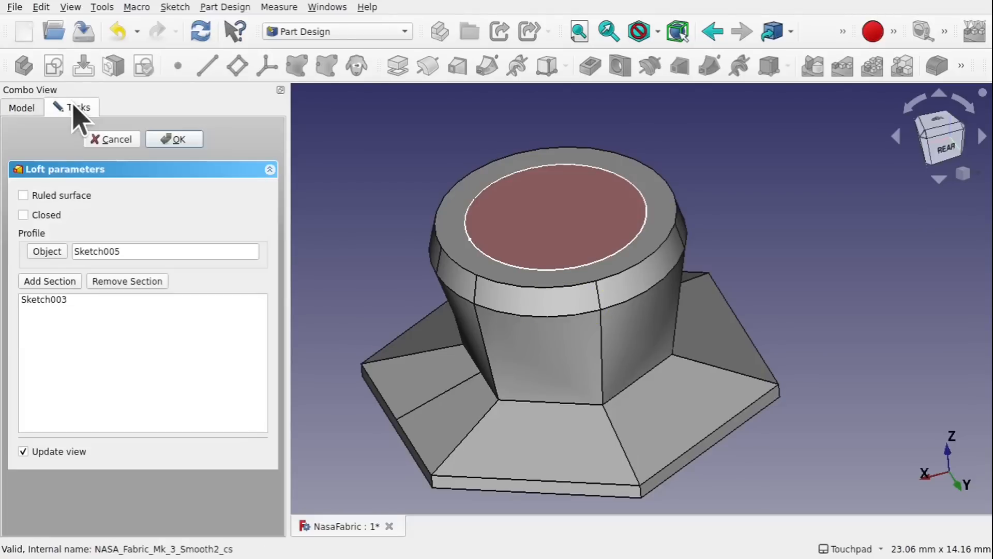
{"action": "left_click", "coordinate": [58, 283]}
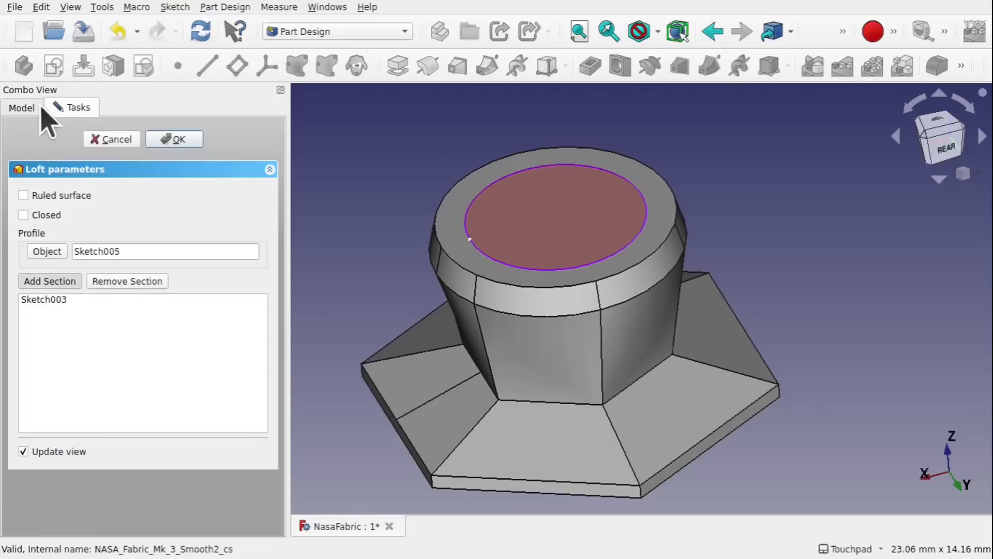
{"action": "left_click", "coordinate": [23, 108]}
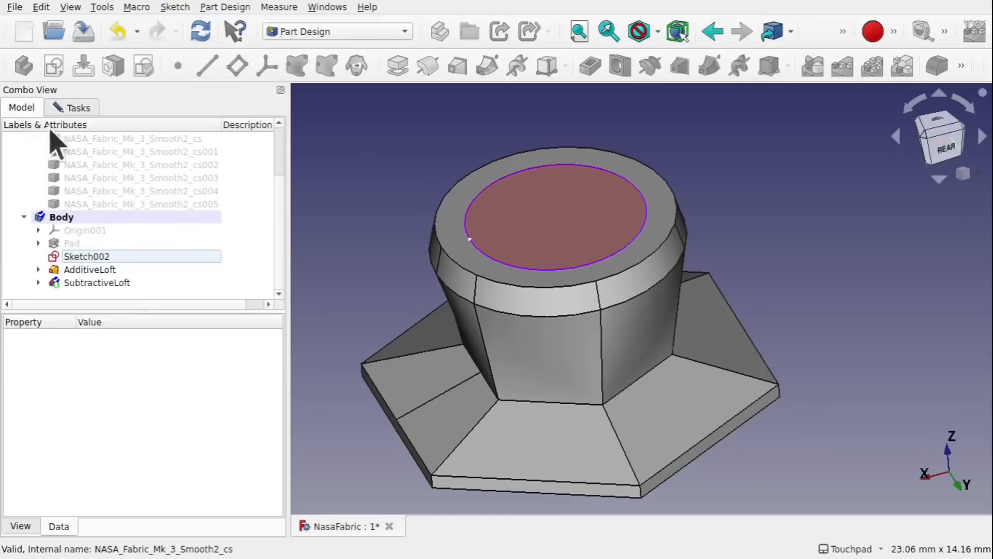
{"action": "left_click", "coordinate": [88, 257]}
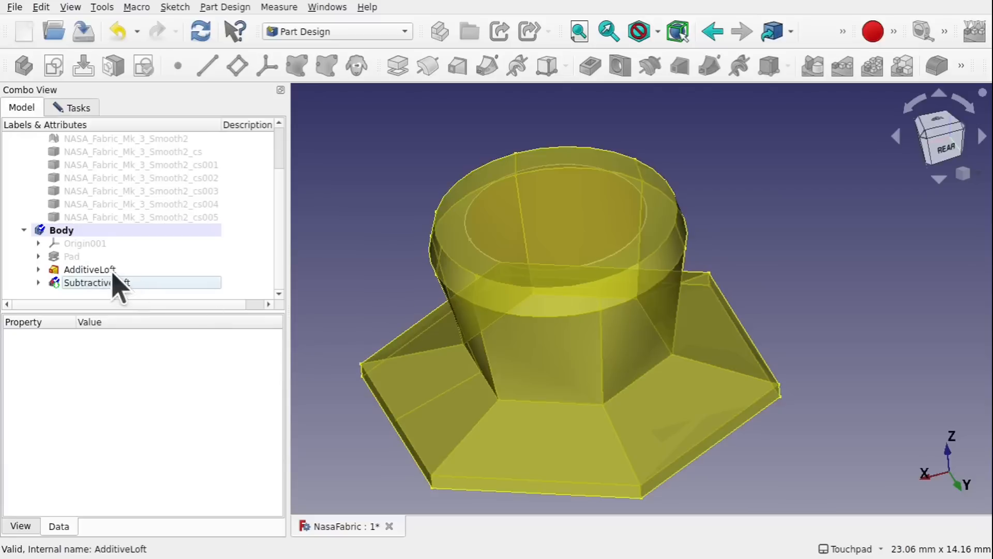
Check the sketches contained in the subtractive loft and accept it to hollow out the body.
{"action": "left_click", "coordinate": [38, 282]}
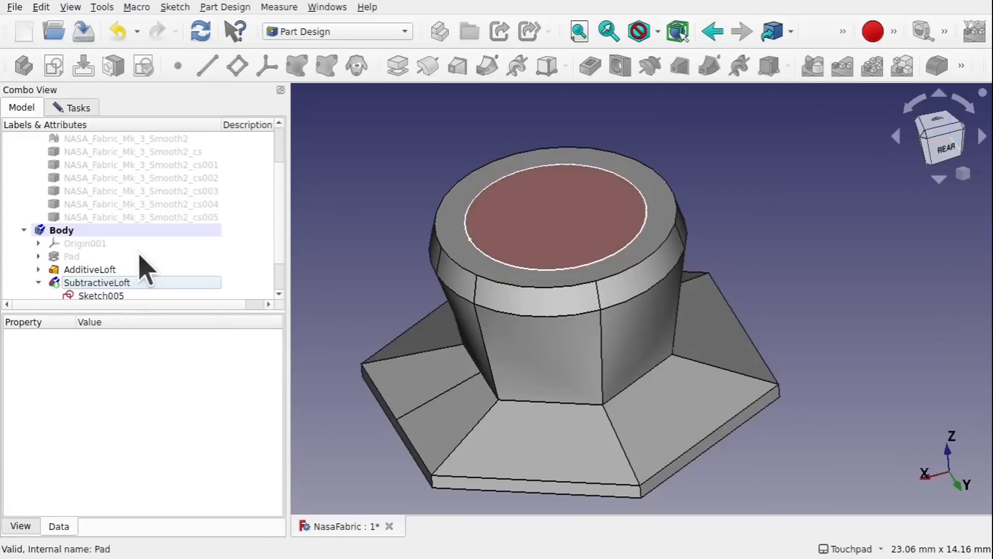
{"action": "scroll", "coordinate": [140, 262], "scroll_direction": "down", "scroll_amount": 1}
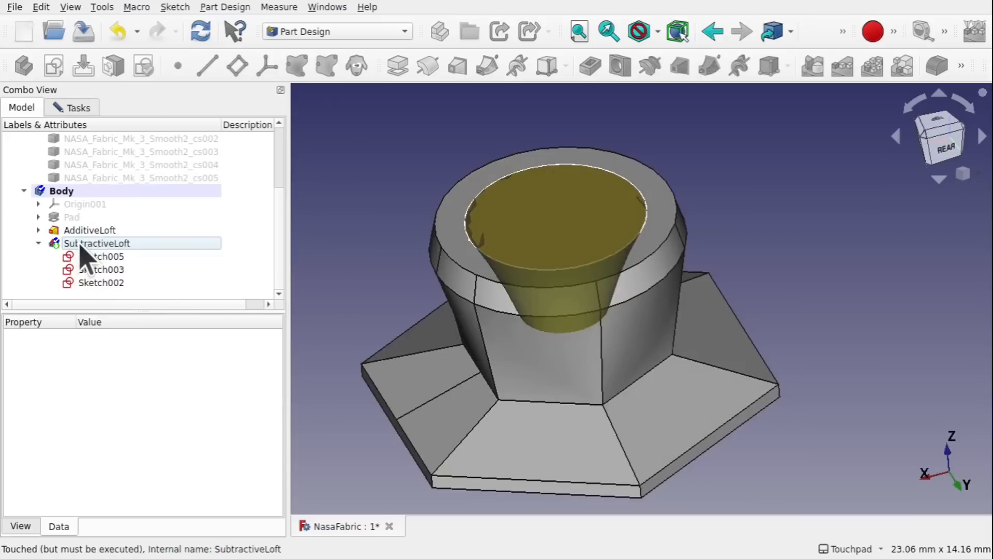
{"action": "left_click", "coordinate": [73, 109]}
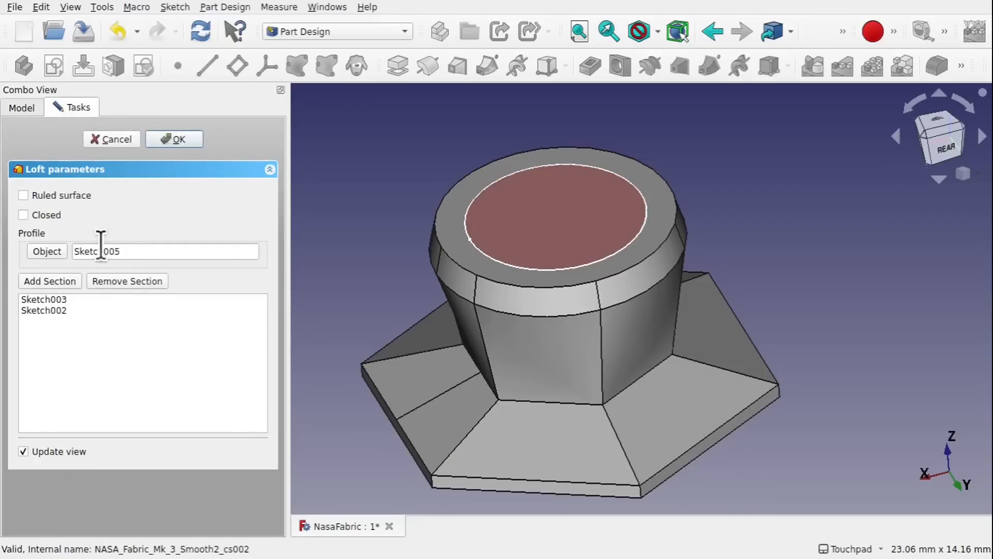
{"action": "left_click", "coordinate": [176, 139]}
Inspect the hollowed tile from above and from the sides, and save the document.
{"action": "left_click_drag", "start_coordinate": [455, 194], "coordinate": [514, 200], "text": "alt"}
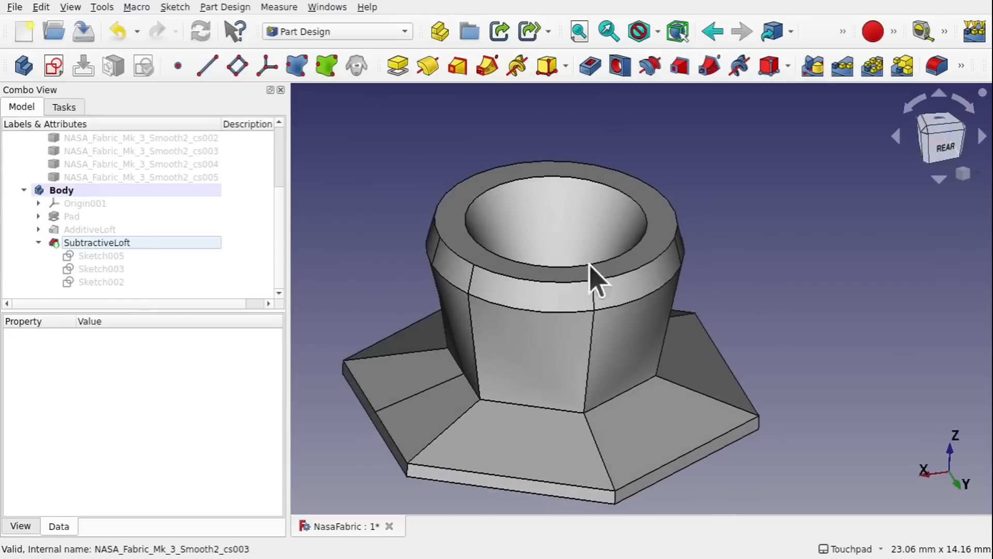
{"action": "left_click_drag", "start_coordinate": [594, 273], "coordinate": [605, 305], "text": "alt"}
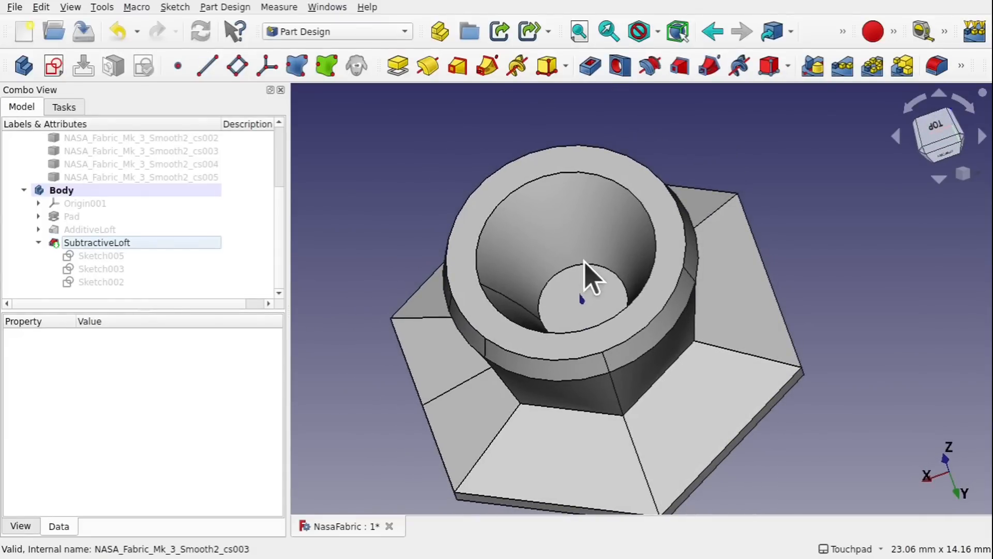
{"action": "left_click_drag", "start_coordinate": [588, 273], "coordinate": [595, 209], "text": "alt"}
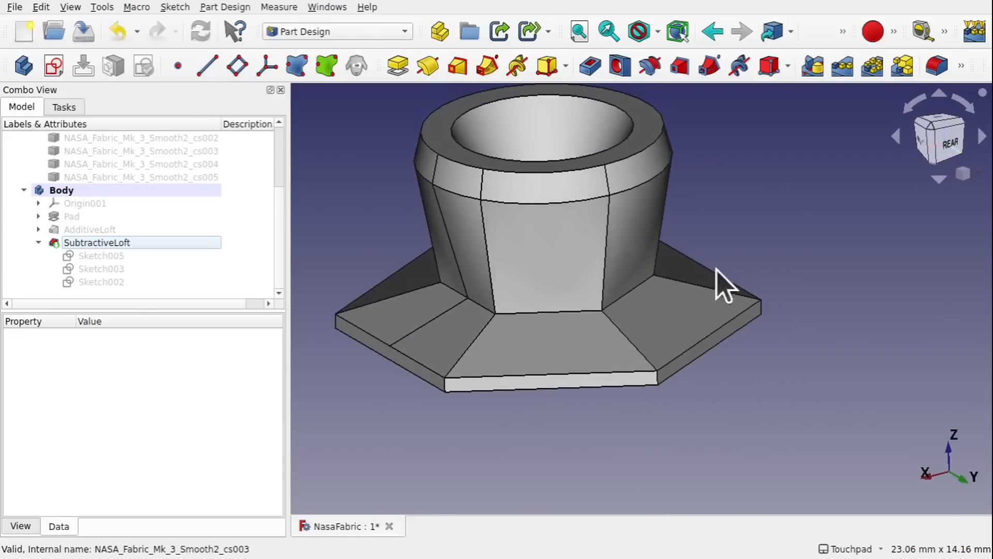
{"action": "left_click_drag", "start_coordinate": [716, 281], "coordinate": [597, 300], "text": "alt"}
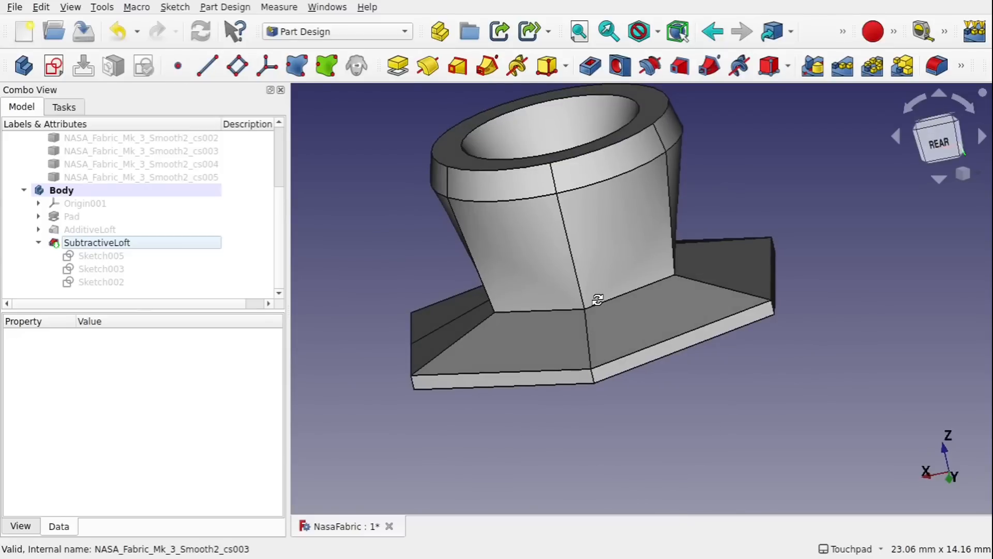
{"action": "left_click_drag", "start_coordinate": [598, 300], "coordinate": [610, 367], "text": "shift"}
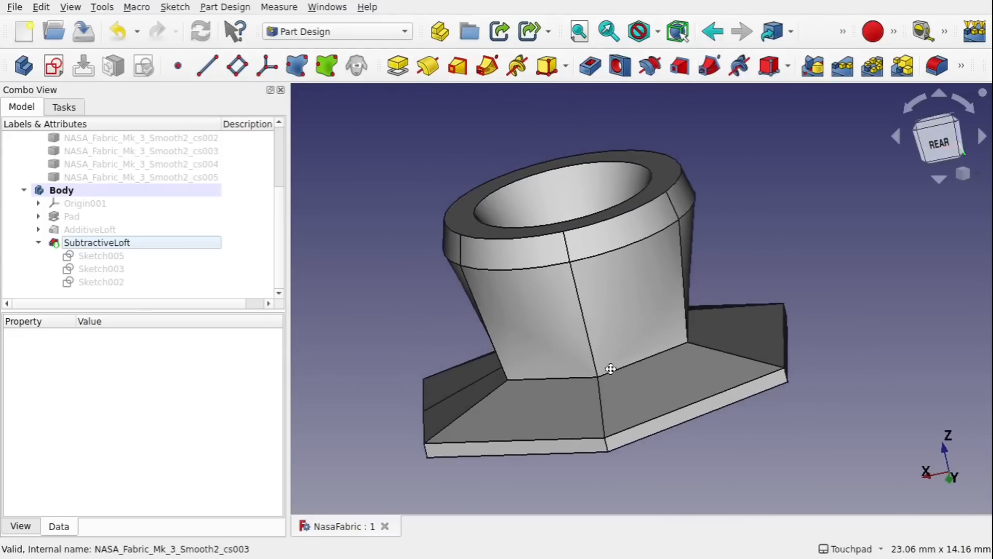
{"action": "left_click_drag", "start_coordinate": [653, 335], "coordinate": [657, 355], "text": "alt"}
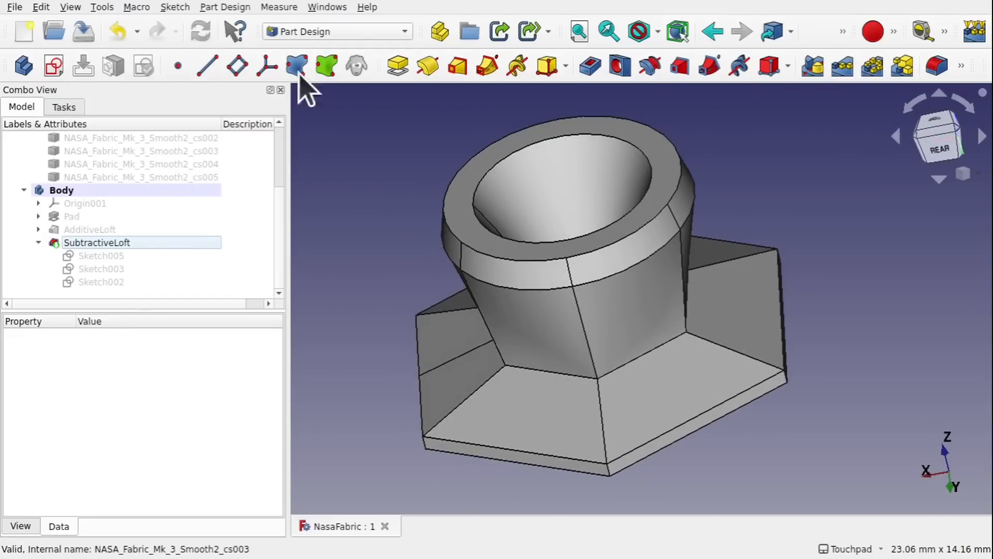
Examine the hollowed body's conical bore, upper collar and hexagonal base from several angles.
{"action": "left_click", "coordinate": [102, 7]}
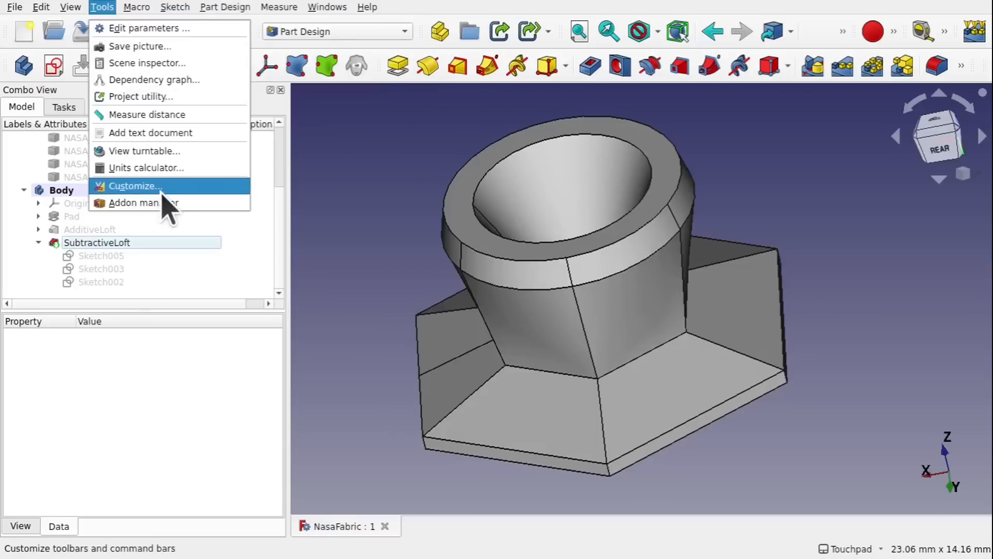
{"action": "left_click", "coordinate": [367, 273]}
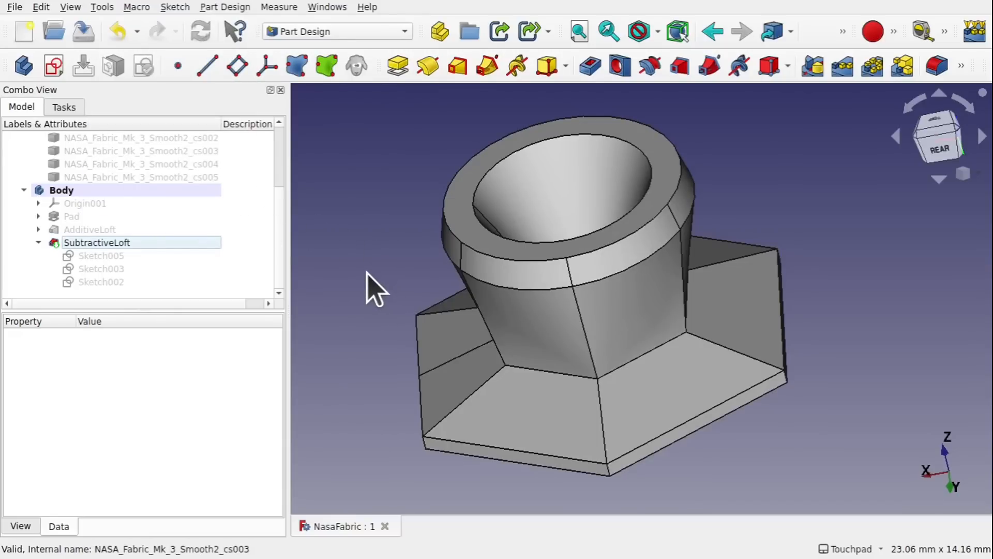
{"action": "middle_click_drag", "start_coordinate": [585, 210], "coordinate": [544, 310]}
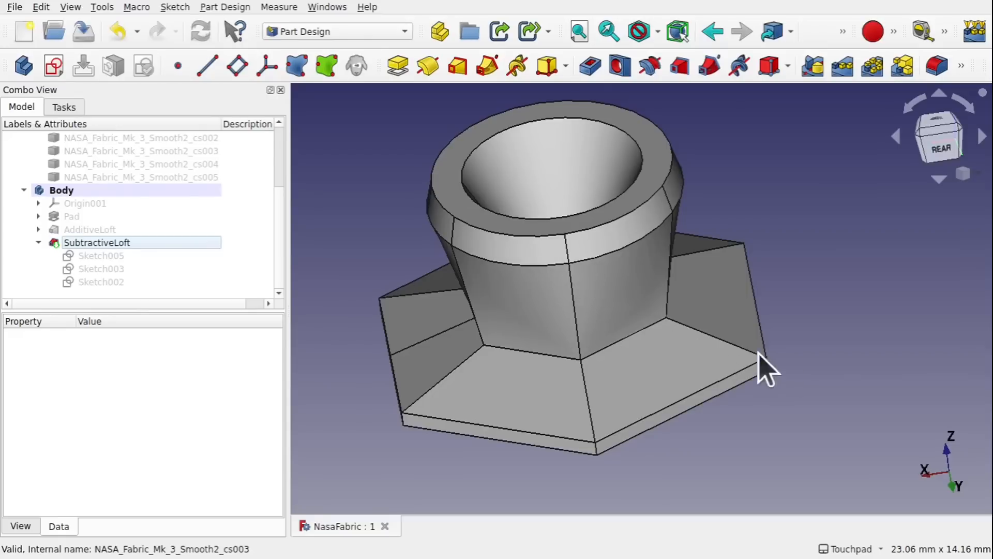
{"action": "middle_click_drag", "start_coordinate": [621, 312], "coordinate": [627, 367]}
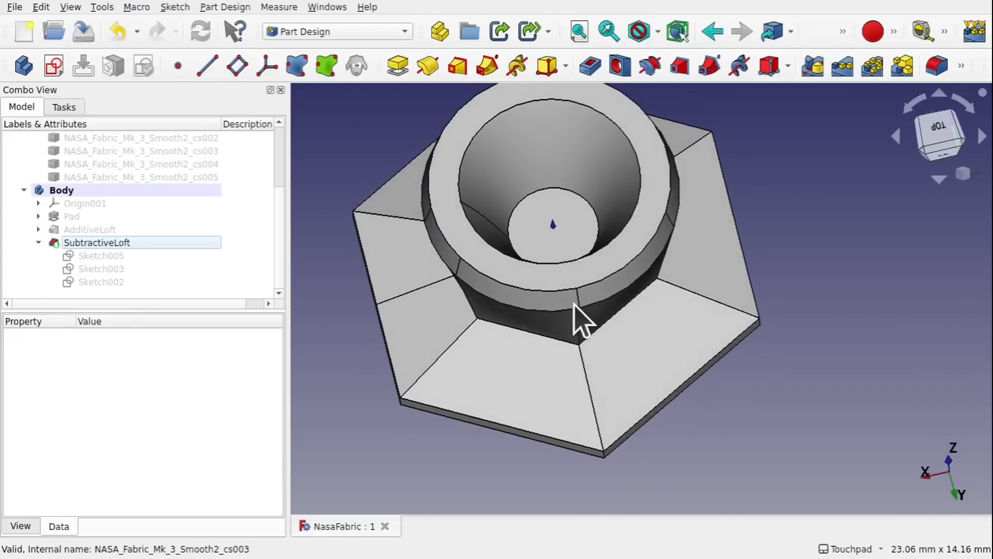
{"action": "middle_click_drag", "start_coordinate": [575, 313], "coordinate": [634, 328]}
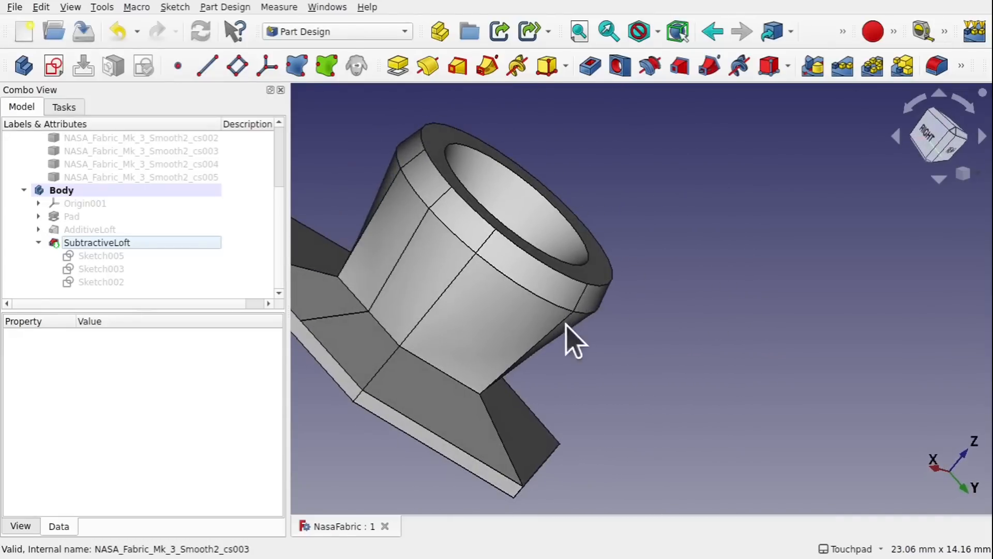
{"action": "middle_click_drag", "start_coordinate": [574, 337], "coordinate": [568, 267]}
{"action": "middle_click_drag", "start_coordinate": [620, 298], "coordinate": [625, 270], "text": "shift"}
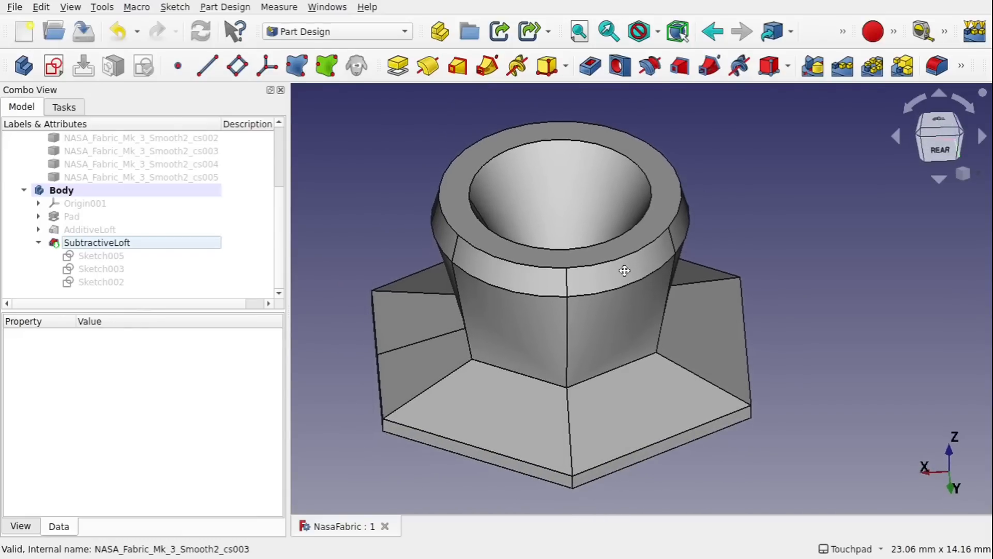
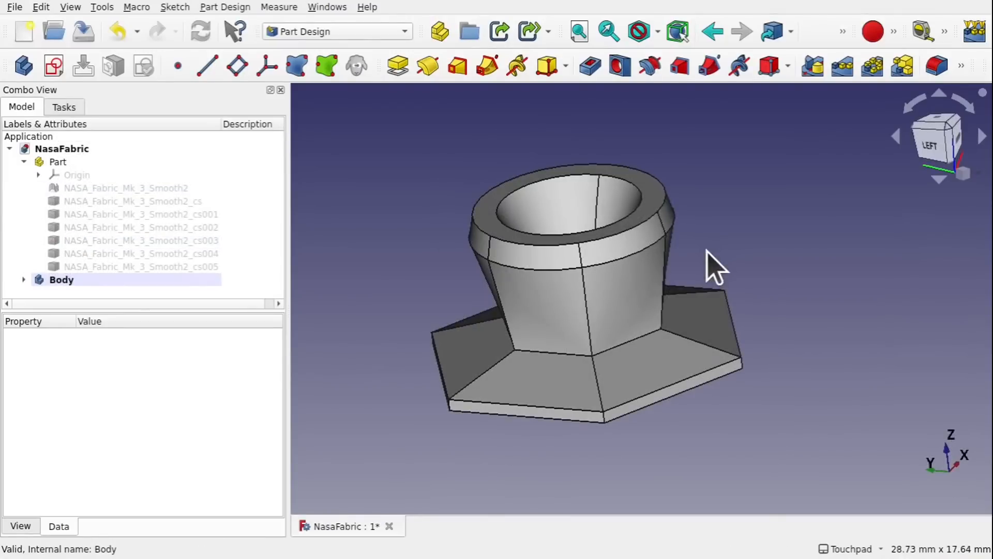
Create a clone of the finished tile Body.
{"action": "left_click", "coordinate": [61, 282]}
{"action": "left_click", "coordinate": [215, 7]}
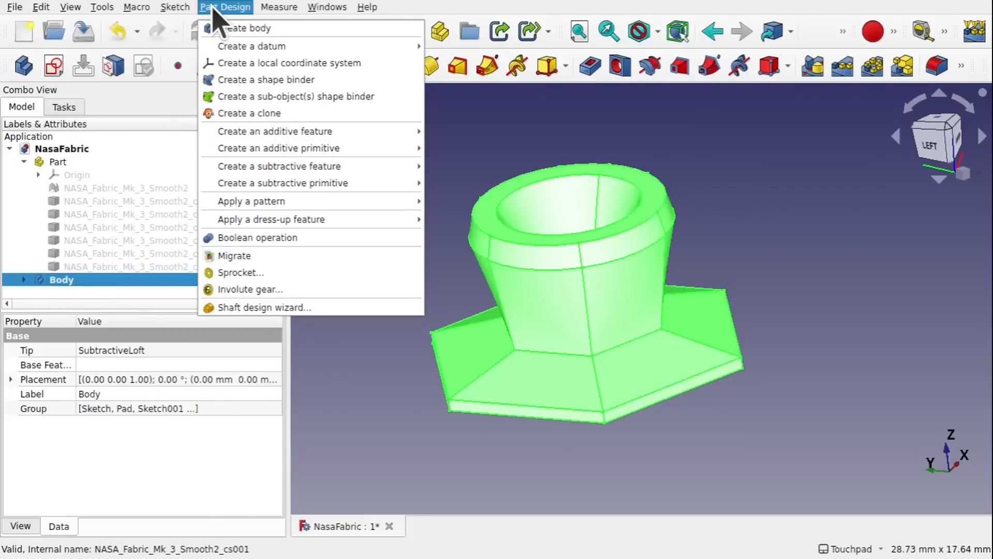
{"action": "left_click", "coordinate": [252, 123]}
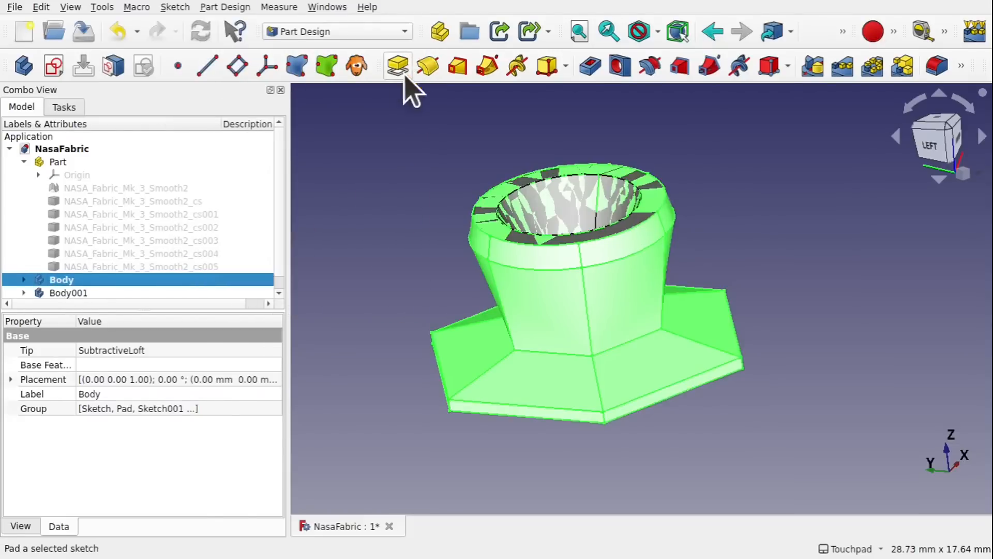
Transform the cloned Body001, moving it 11.6 mm along Y and -5.5 mm along X beside the original tile.
{"action": "left_click", "coordinate": [74, 292]}
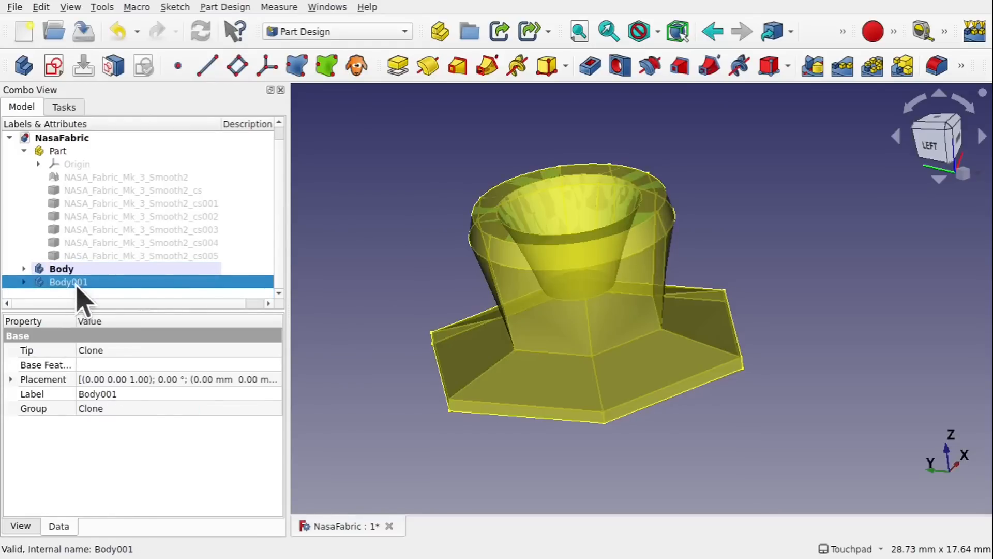
{"action": "right_click", "coordinate": [77, 285]}
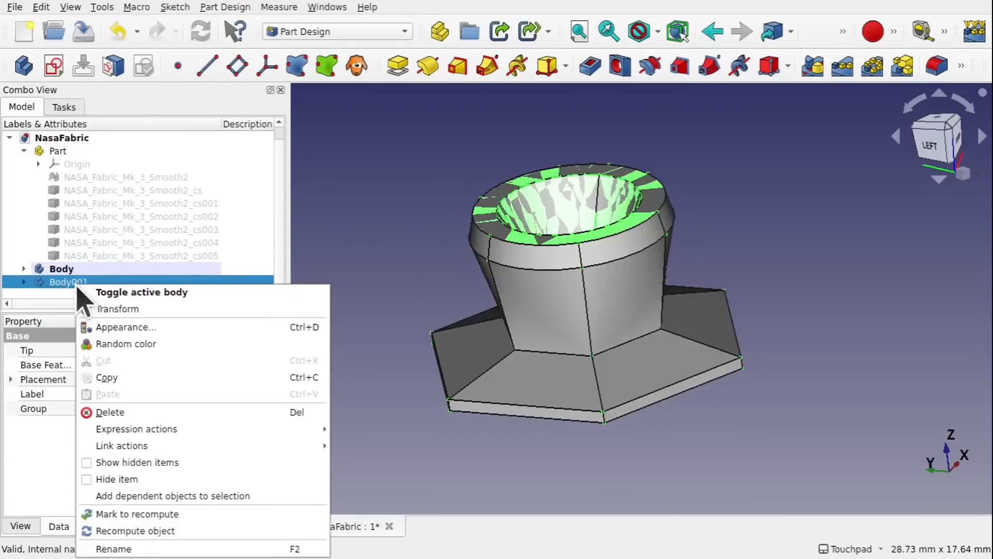
{"action": "left_click", "coordinate": [156, 310]}
{"action": "left_click_drag", "start_coordinate": [491, 346], "coordinate": [241, 279]}
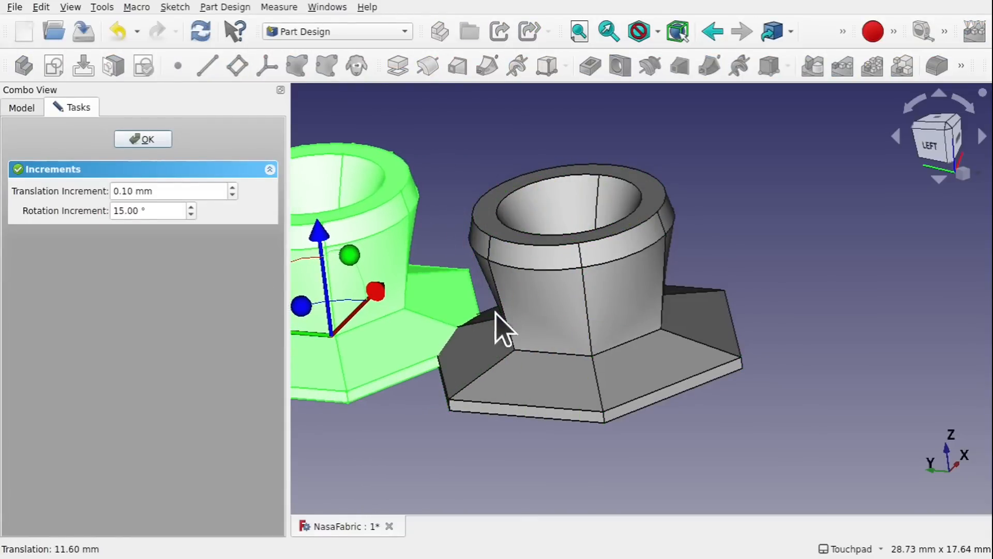
{"action": "left_click_drag", "start_coordinate": [536, 319], "coordinate": [665, 311], "text": "alt"}
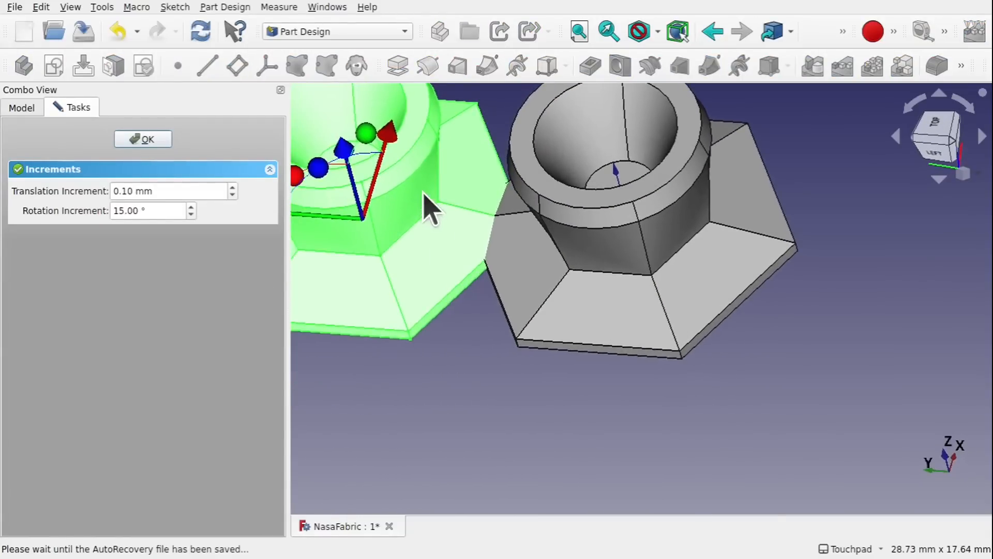
{"action": "left_click_drag", "start_coordinate": [388, 138], "coordinate": [364, 251]}
{"action": "left_click_drag", "start_coordinate": [474, 238], "coordinate": [611, 254], "text": "shift"}
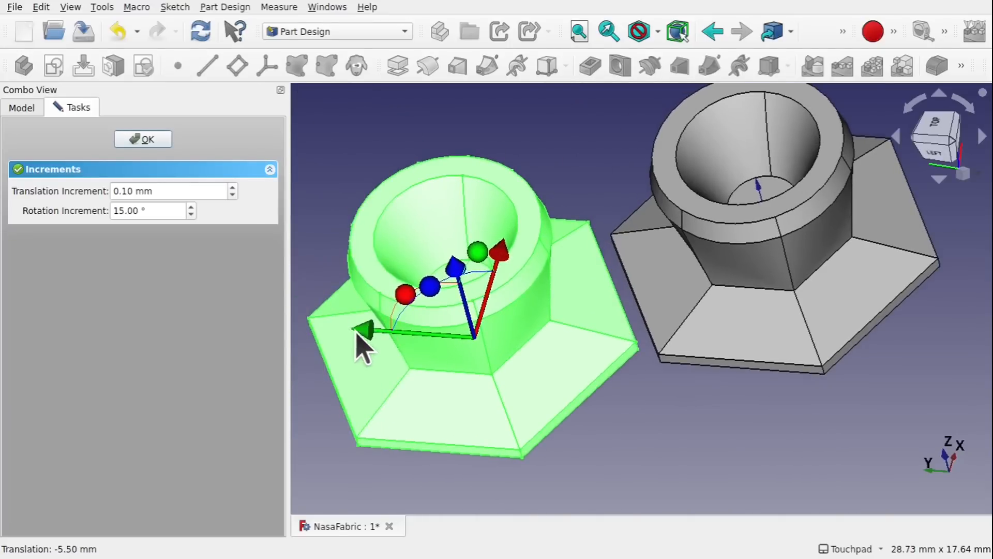
Nudge the clone a further -0.4 mm along Y and -0.8 mm along Z, and accept the transform.
{"action": "left_click_drag", "start_coordinate": [355, 334], "coordinate": [374, 335]}
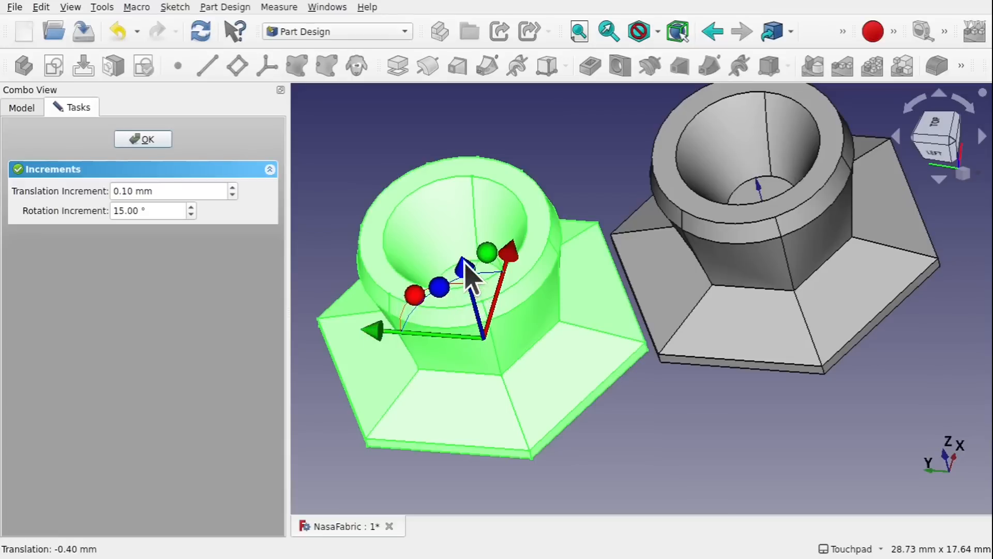
{"action": "left_click_drag", "start_coordinate": [468, 274], "coordinate": [470, 282]}
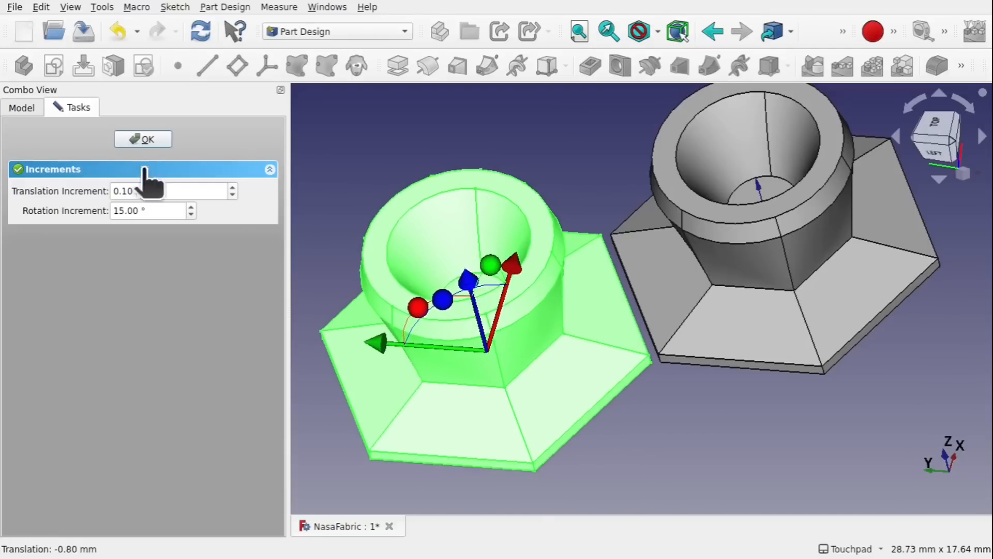
{"action": "left_click", "coordinate": [143, 139]}
Set the shape color of the cloned Body001 to red (#ff0000).
{"action": "left_click_drag", "start_coordinate": [622, 322], "coordinate": [541, 248], "text": "alt"}
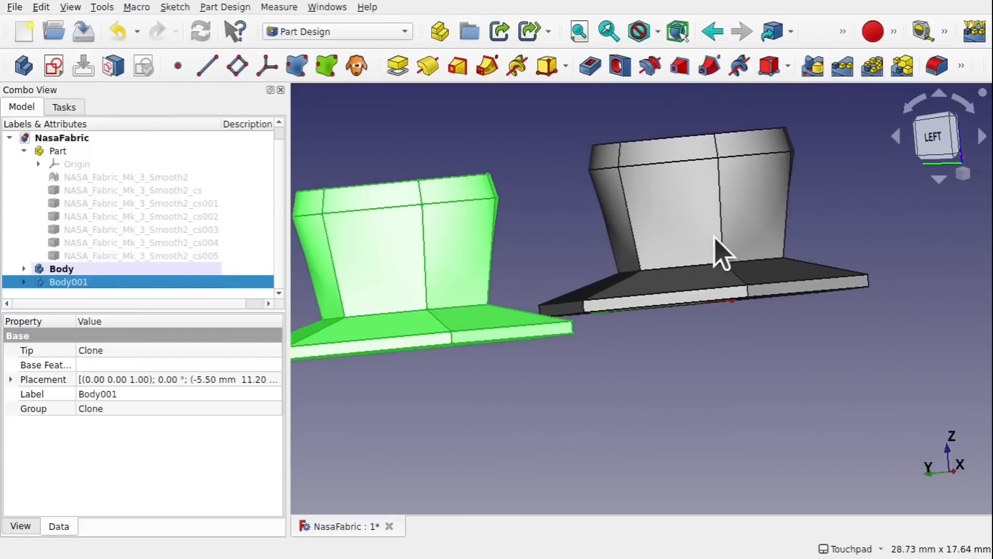
{"action": "left_click", "coordinate": [384, 257]}
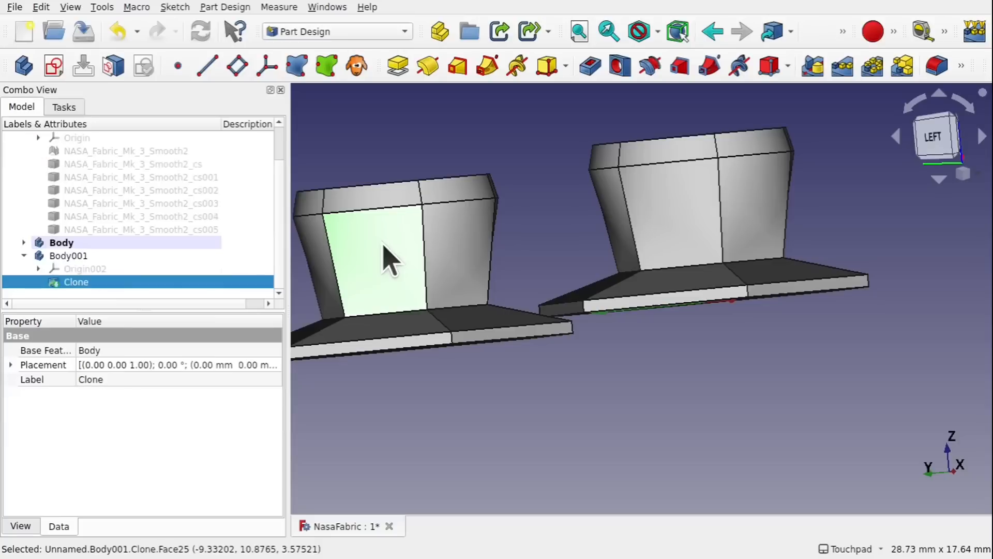
{"action": "left_click", "coordinate": [65, 257]}
{"action": "left_click", "coordinate": [20, 525]}
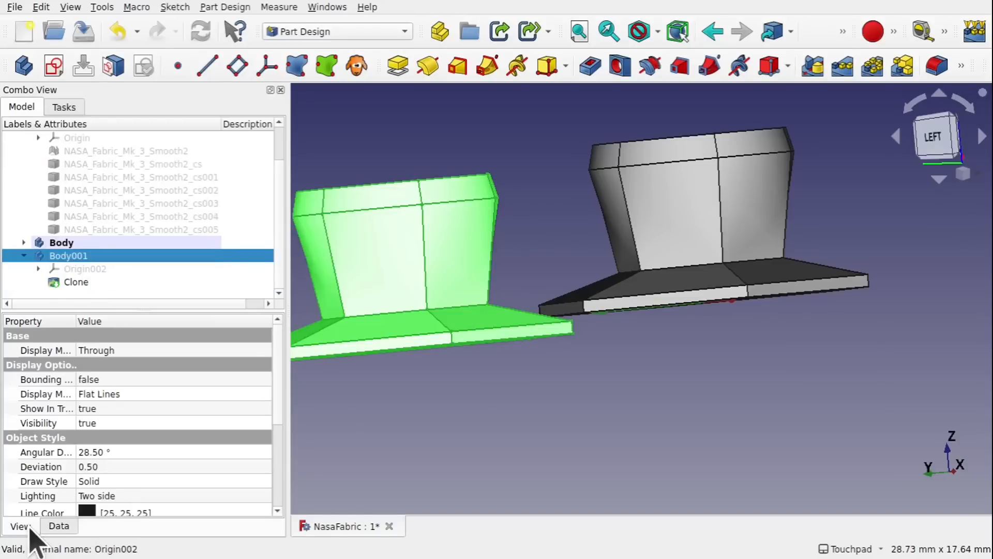
{"action": "left_click_drag", "start_coordinate": [278, 444], "coordinate": [277, 481]}
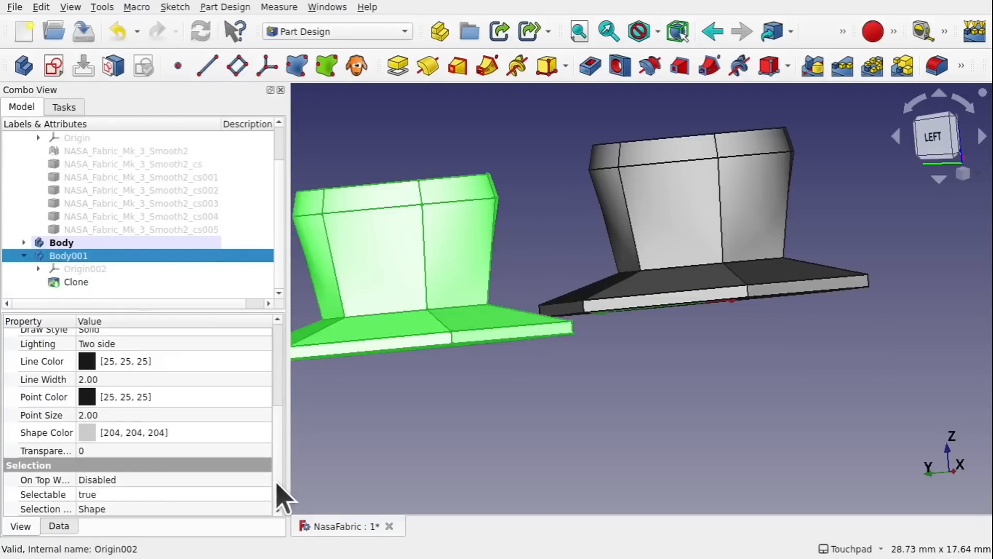
{"action": "left_click", "coordinate": [88, 434]}
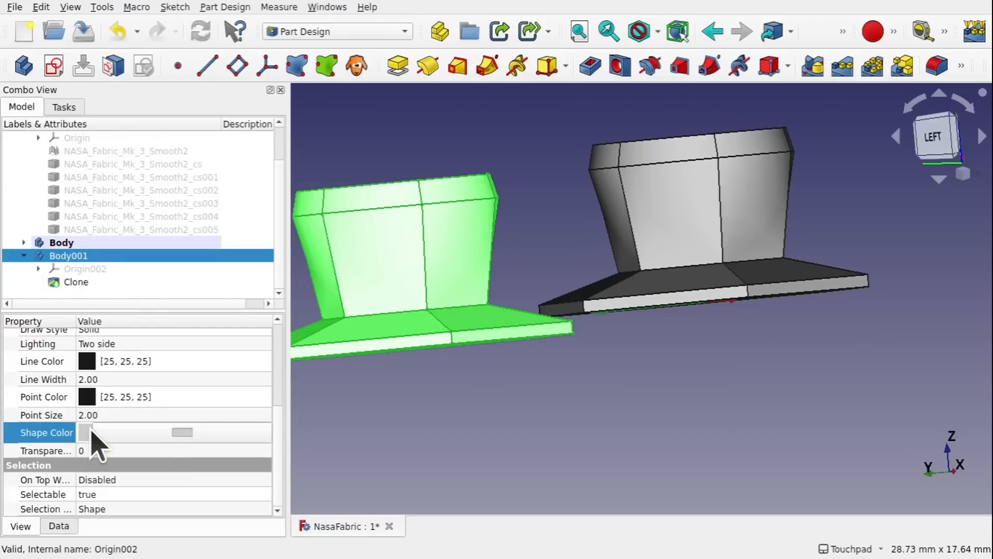
{"action": "left_click", "coordinate": [173, 436]}
{"action": "left_click", "coordinate": [342, 228]}
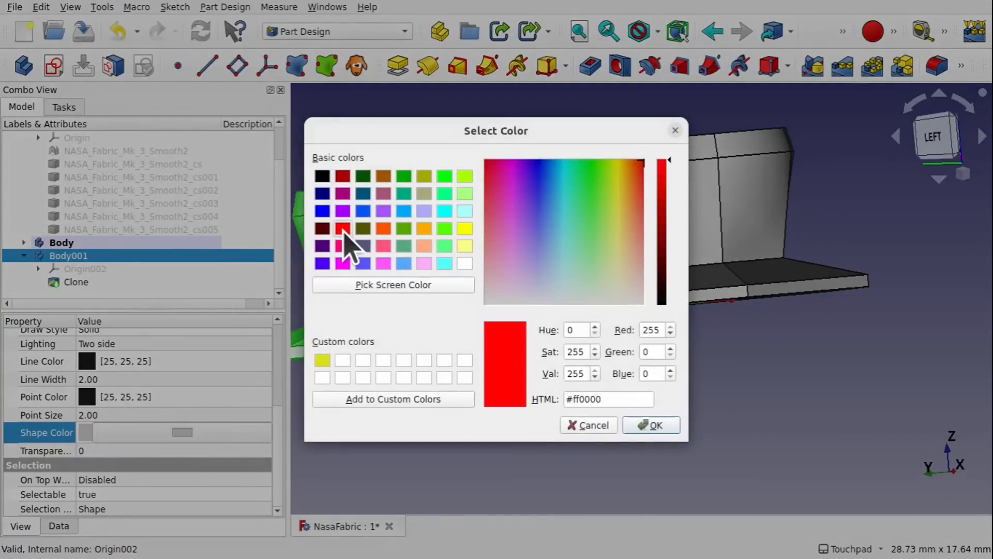
{"action": "left_click", "coordinate": [654, 428]}
{"action": "left_click_drag", "start_coordinate": [634, 244], "coordinate": [647, 334], "text": "shift"}
{"action": "left_click", "coordinate": [609, 349]}
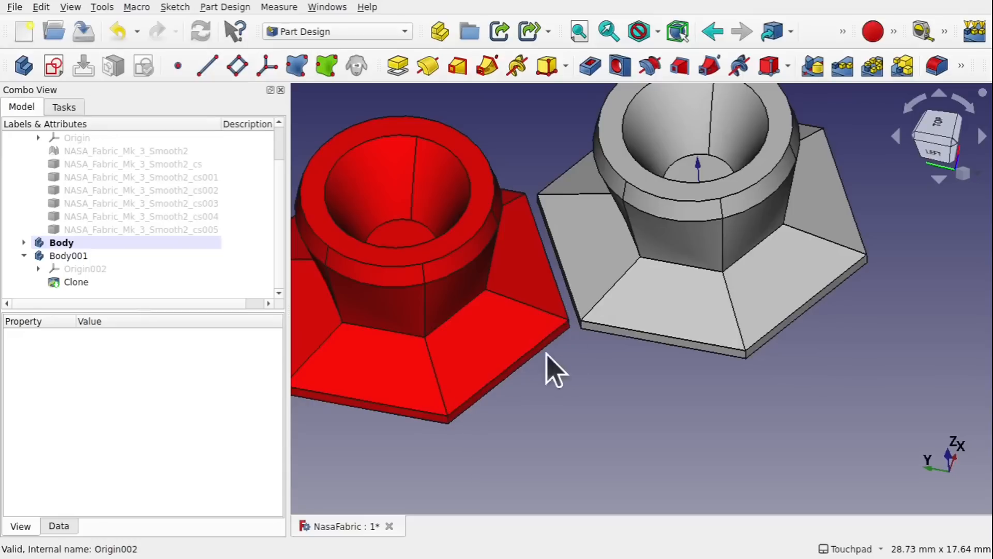
View the red clone and the original tile side by side, and switch to the Curves workbench.
{"action": "left_click_drag", "start_coordinate": [550, 361], "coordinate": [521, 340], "text": "shift"}
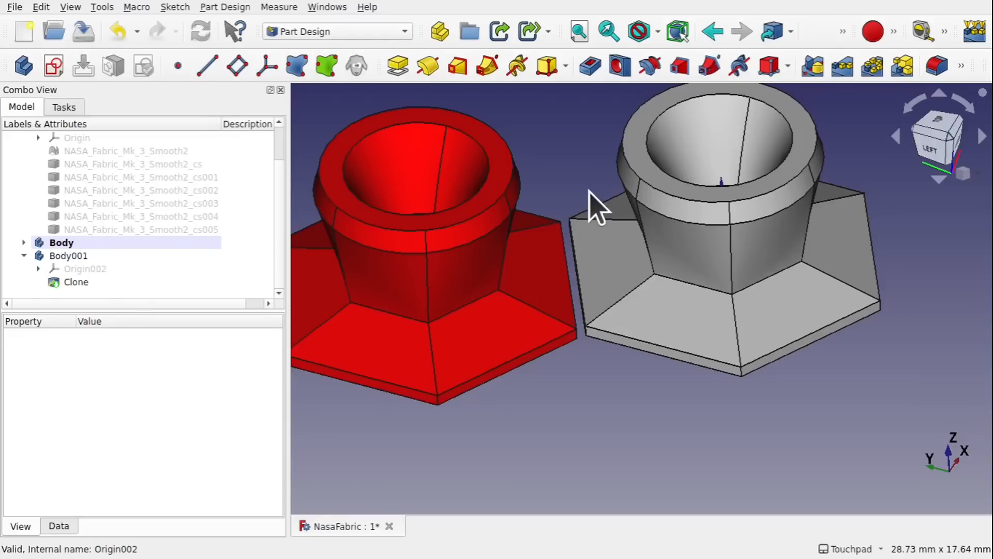
{"action": "left_click_drag", "start_coordinate": [570, 299], "coordinate": [565, 323], "text": "shift"}
{"action": "scroll", "coordinate": [565, 323], "scroll_direction": "down", "scroll_amount": 1}
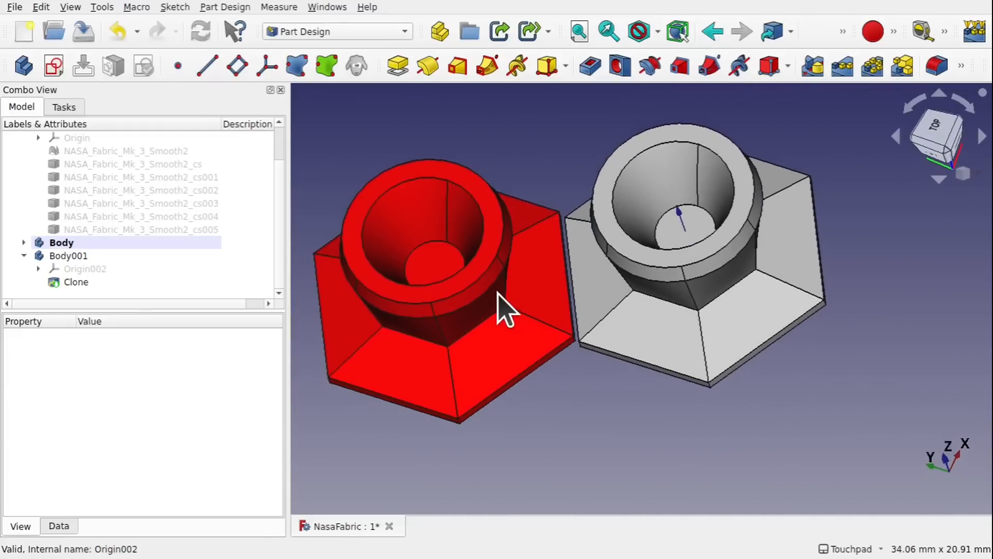
{"action": "left_click_drag", "start_coordinate": [504, 311], "coordinate": [629, 174], "text": "shift"}
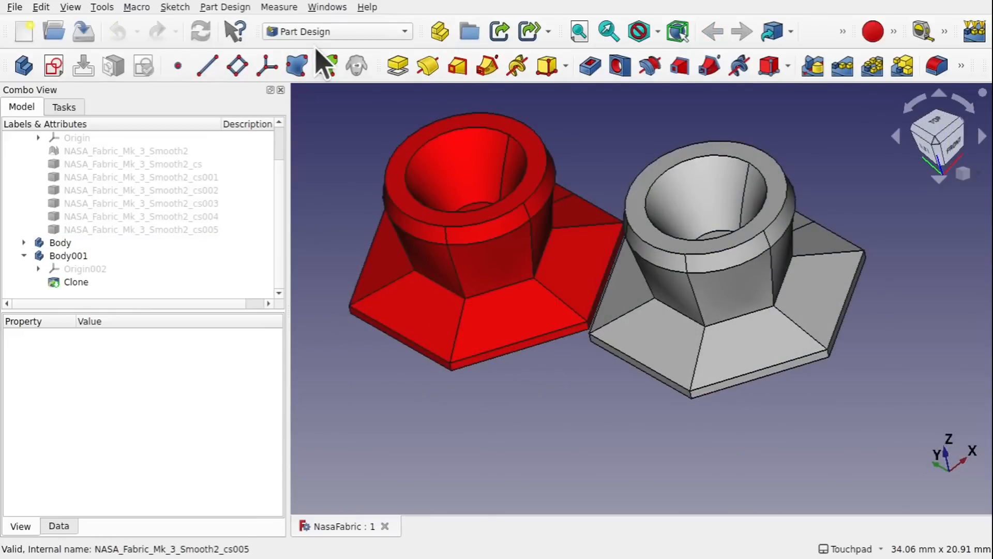
{"action": "left_click", "coordinate": [287, 32]}
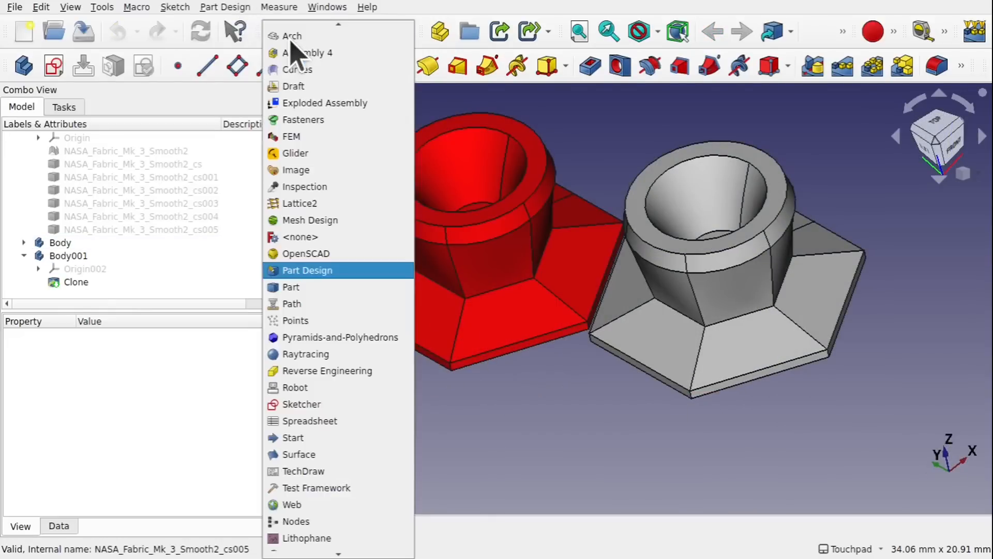
{"action": "left_click", "coordinate": [316, 70]}
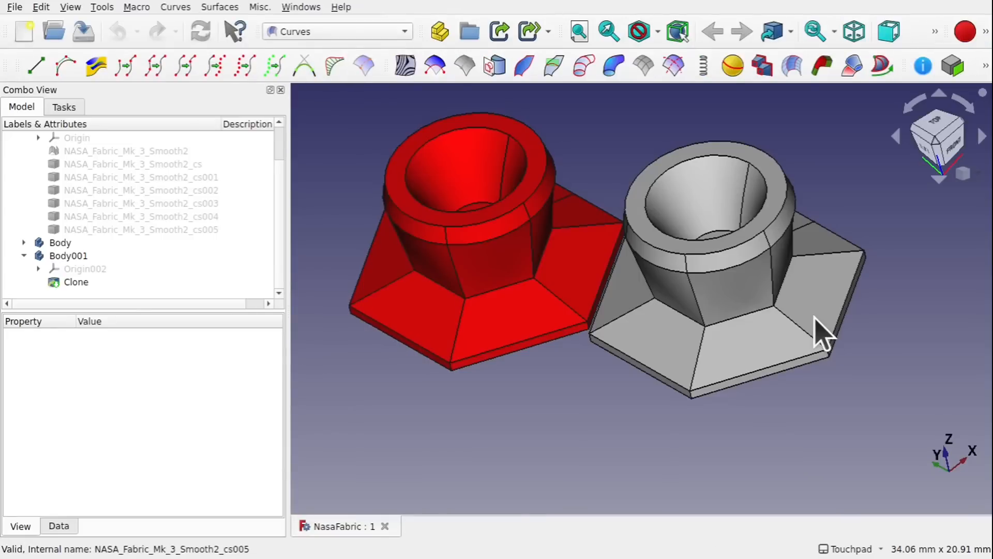
Show the original mesh NASA_Fabric_Mk_3_Smooth2 over the grey body.
{"action": "middle_click_drag", "start_coordinate": [807, 380], "coordinate": [734, 344], "text": "alt"}
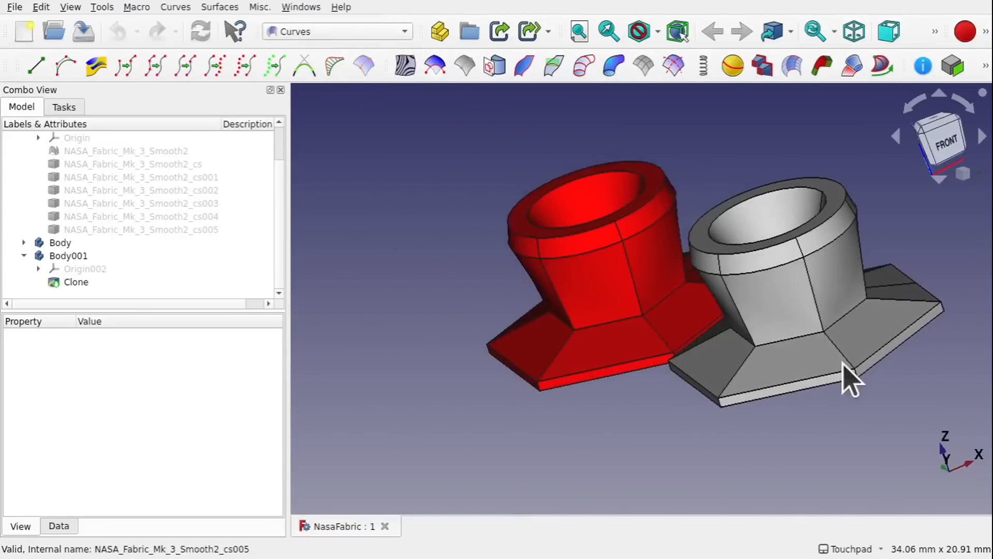
{"action": "middle_click_drag", "start_coordinate": [841, 363], "coordinate": [669, 388], "text": "shift"}
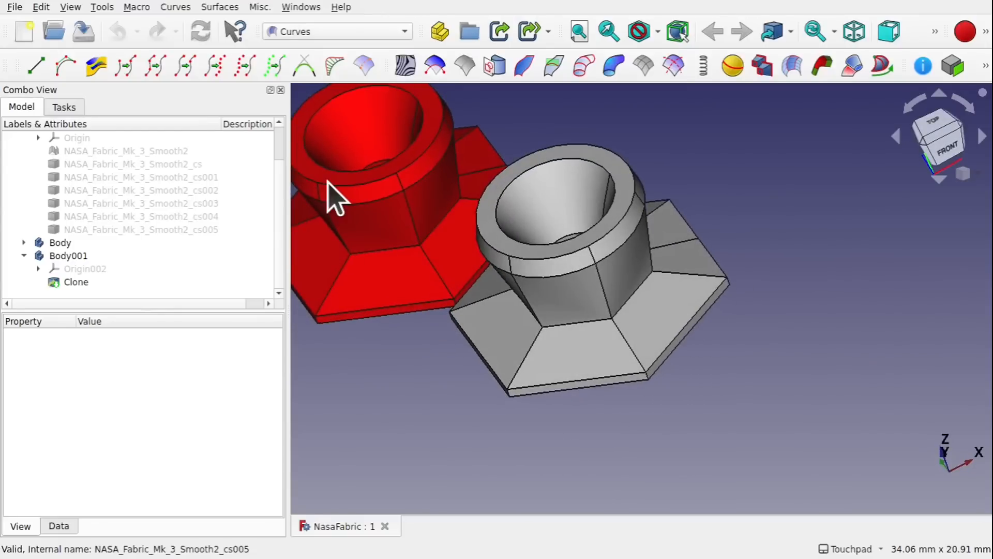
{"action": "scroll", "coordinate": [280, 154], "scroll_direction": "up", "scroll_amount": 1}
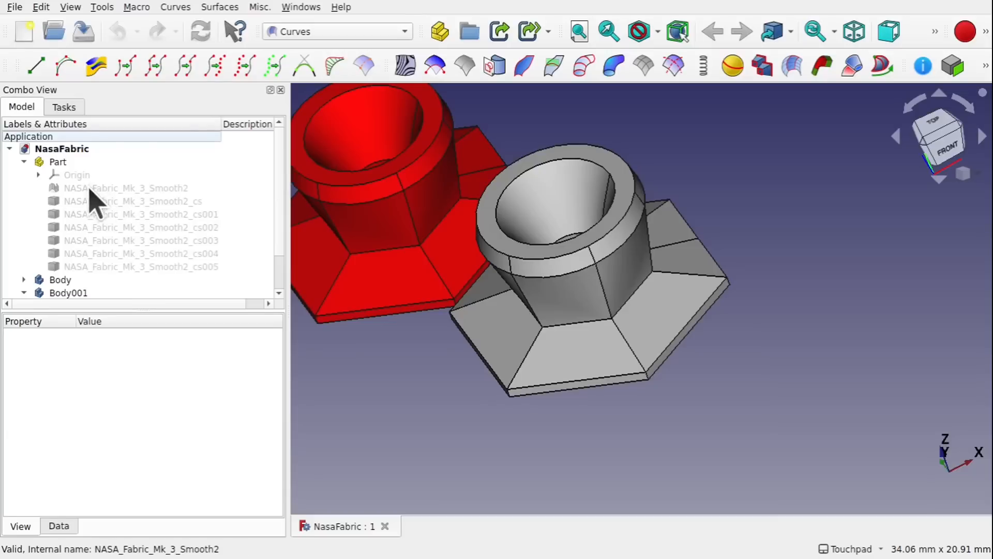
{"action": "left_click", "coordinate": [109, 189]}
{"action": "key", "text": "space"}
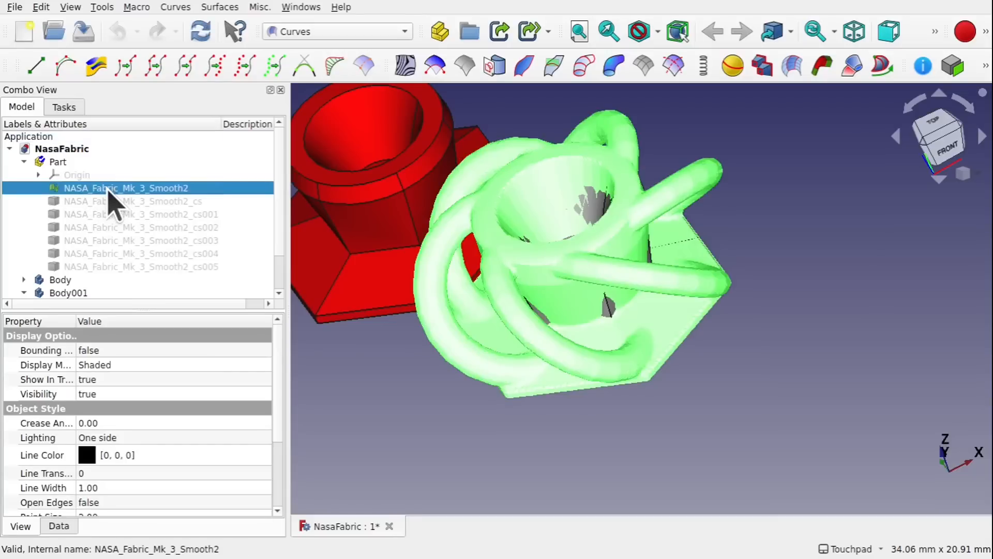
Compare the mesh's curved linking arms with the solid body by hiding the mesh and showing it again.
{"action": "left_click_drag", "start_coordinate": [594, 351], "coordinate": [492, 280], "text": "alt"}
{"action": "left_click_drag", "start_coordinate": [622, 309], "coordinate": [612, 376], "text": "alt"}
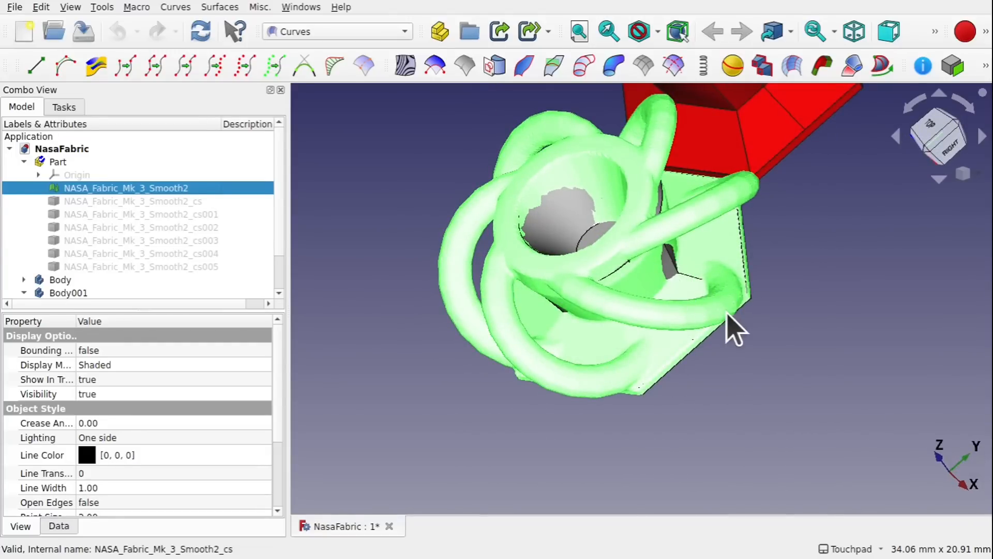
{"action": "key", "text": "space"}
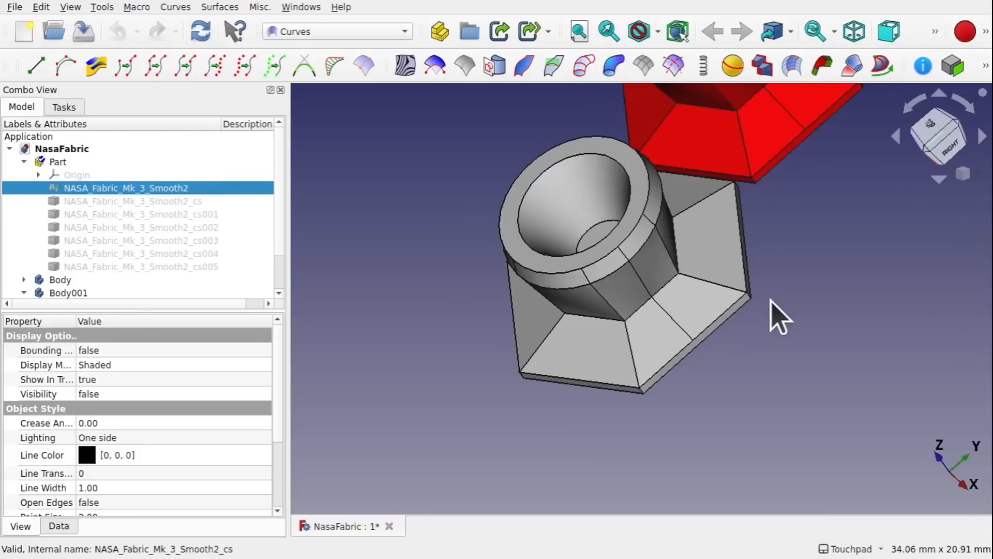
{"action": "key", "text": "space"}
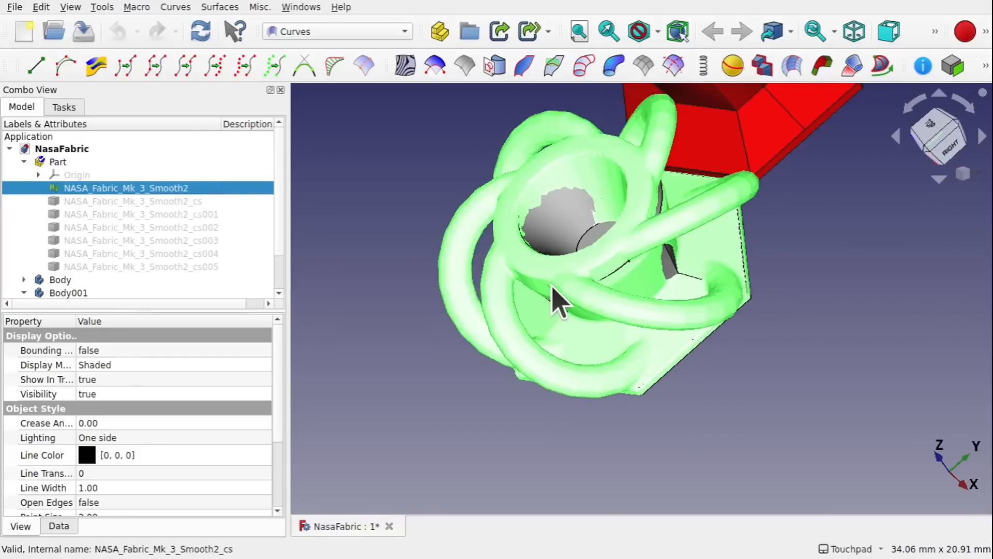
Examine from several angles where the mesh's linking arms meet the collar and base plate, toggling NASA_Fabric_Mk_3_Smooth2 on and off.
{"action": "key", "text": "space"}
{"action": "mouse_move", "coordinate": [677, 291]}
{"action": "middle_mouse_down"}
{"action": "mouse_move", "coordinate": [761, 247]}
{"action": "mouse_move", "coordinate": [677, 263]}
{"action": "mouse_move", "coordinate": [667, 298]}
{"action": "middle_mouse_up"}
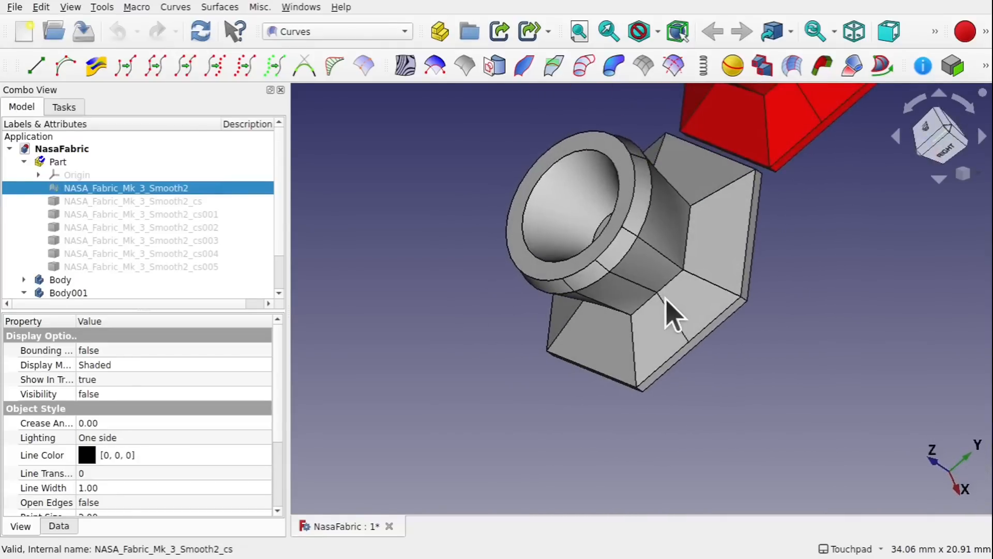
{"action": "key", "text": "space"}
{"action": "key", "text": "space"}
{"action": "key", "text": "space"}
{"action": "left_click_drag", "start_coordinate": [666, 299], "coordinate": [713, 279], "text": "shift"}
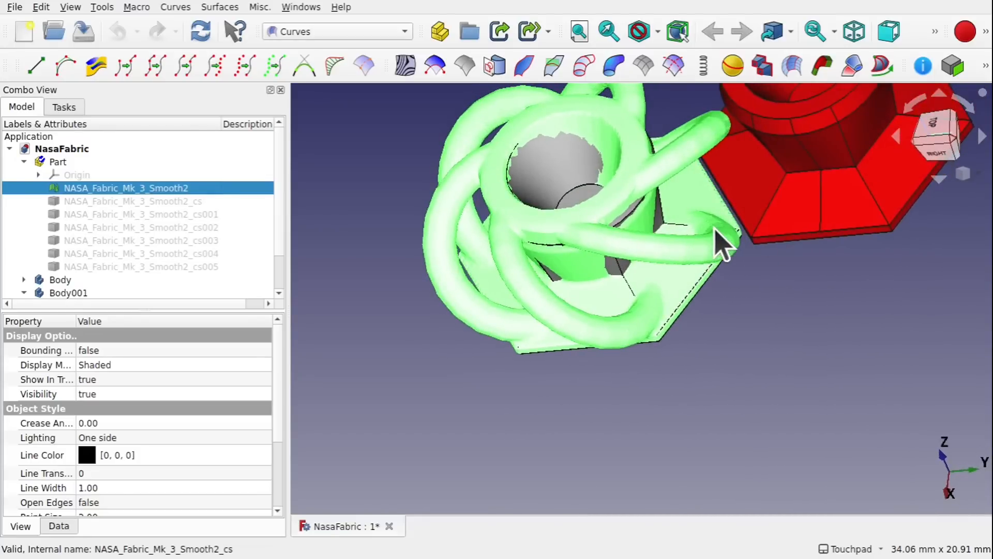
{"action": "left_click_drag", "start_coordinate": [717, 231], "coordinate": [646, 283], "text": "shift"}
{"action": "left_click_drag", "start_coordinate": [724, 346], "coordinate": [627, 290], "text": "shift"}
{"action": "key", "text": "space"}
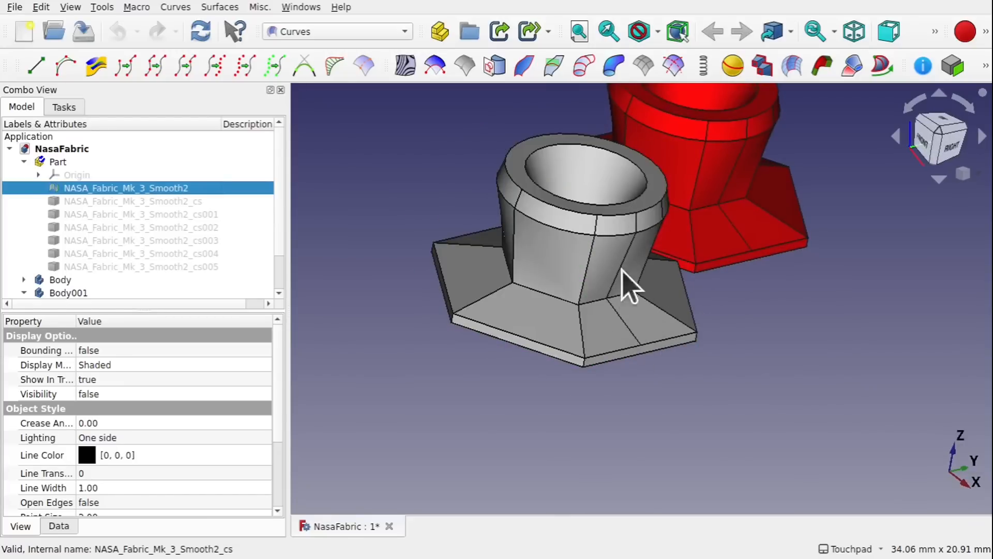
{"action": "left_click_drag", "start_coordinate": [646, 298], "coordinate": [621, 355], "text": "shift"}
{"action": "key", "text": "space"}
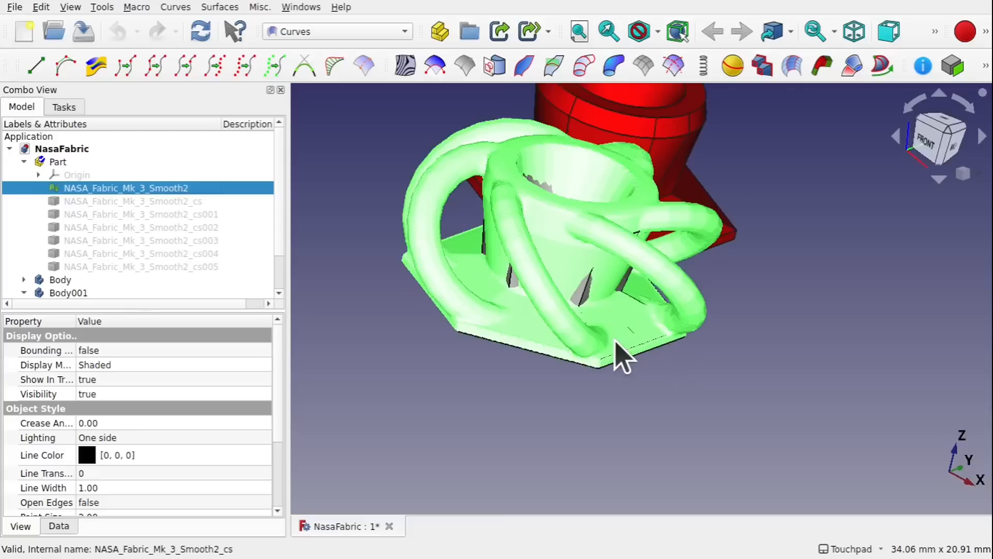
{"action": "key", "text": "space"}
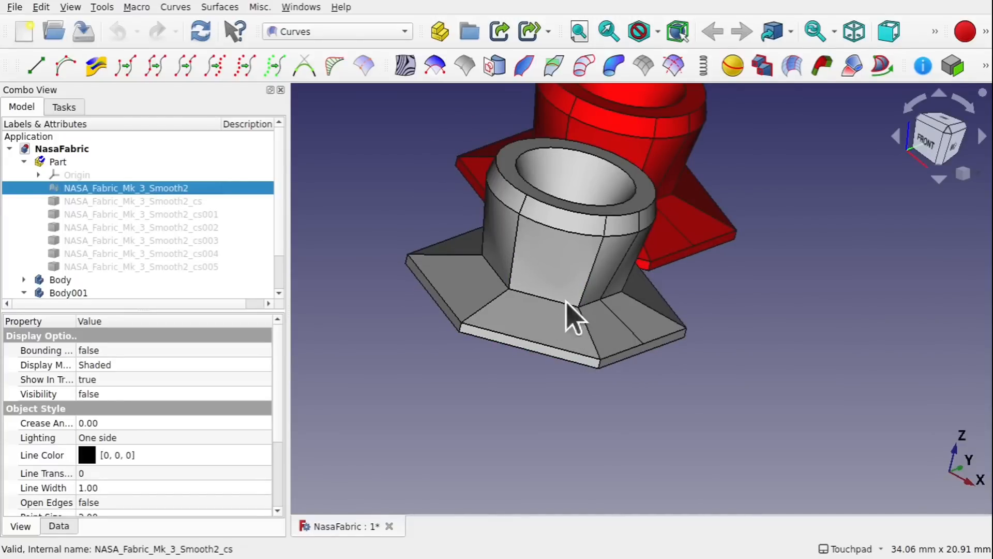
{"action": "left_click_drag", "start_coordinate": [613, 310], "coordinate": [750, 318], "text": "alt"}
{"action": "left_click", "coordinate": [751, 317]}
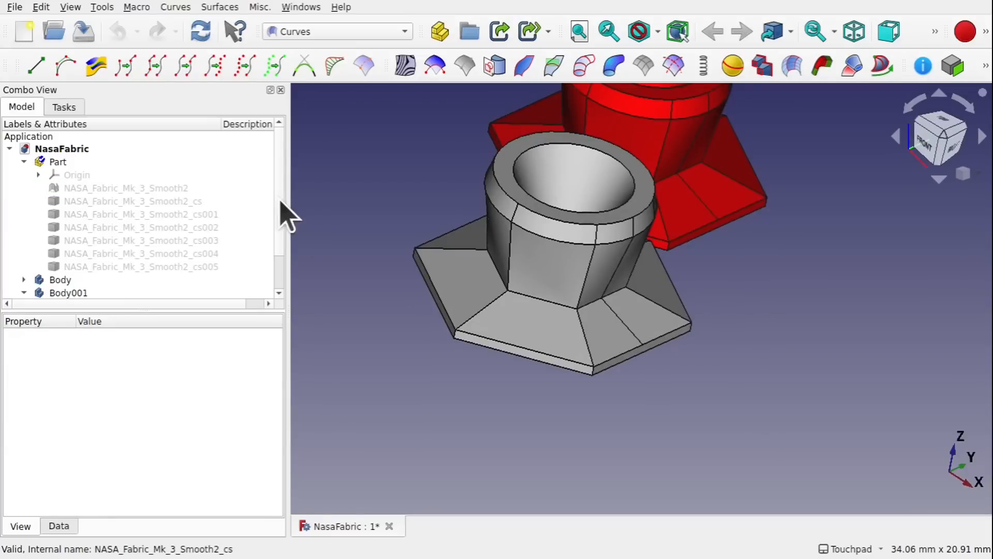
{"action": "left_click", "coordinate": [132, 185]}
{"action": "key", "text": "space"}
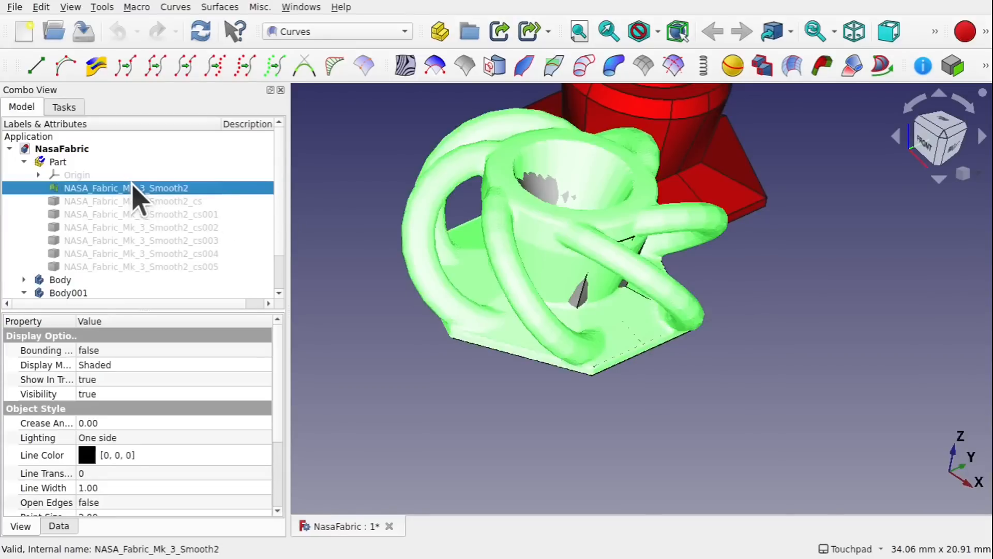
{"action": "left_click_drag", "start_coordinate": [505, 291], "coordinate": [445, 259], "text": "alt"}
{"action": "key", "text": "space"}
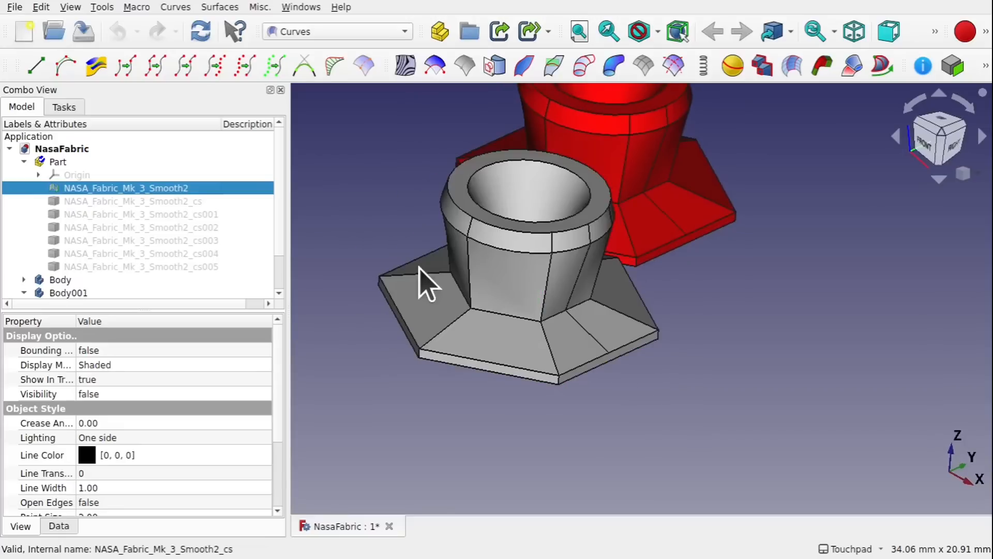
Create a Freehand BSpline between the short edge on the collar's rim band and the sloping corner edge of the grey body's base.
{"action": "left_click_drag", "start_coordinate": [528, 328], "coordinate": [612, 328], "text": "alt"}
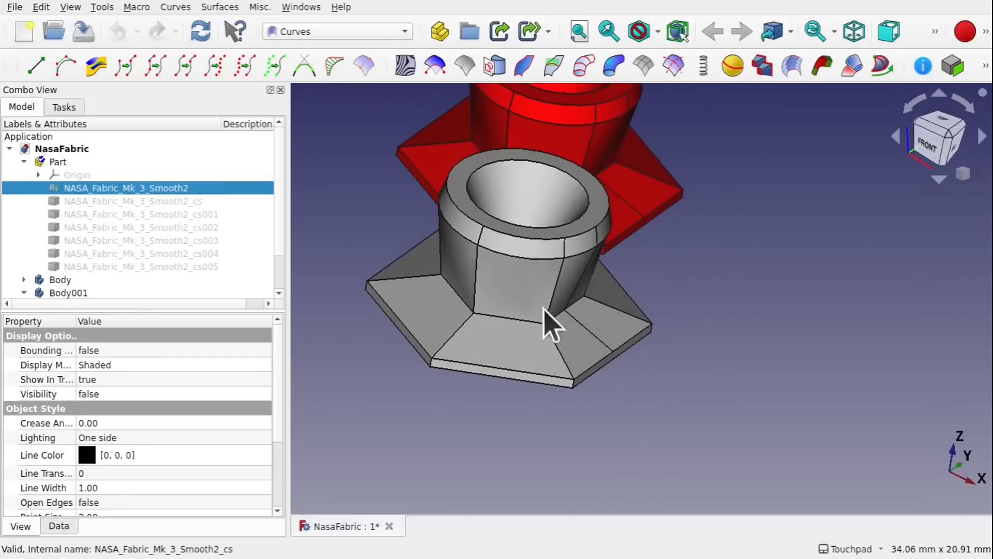
{"action": "left_click", "coordinate": [480, 237]}
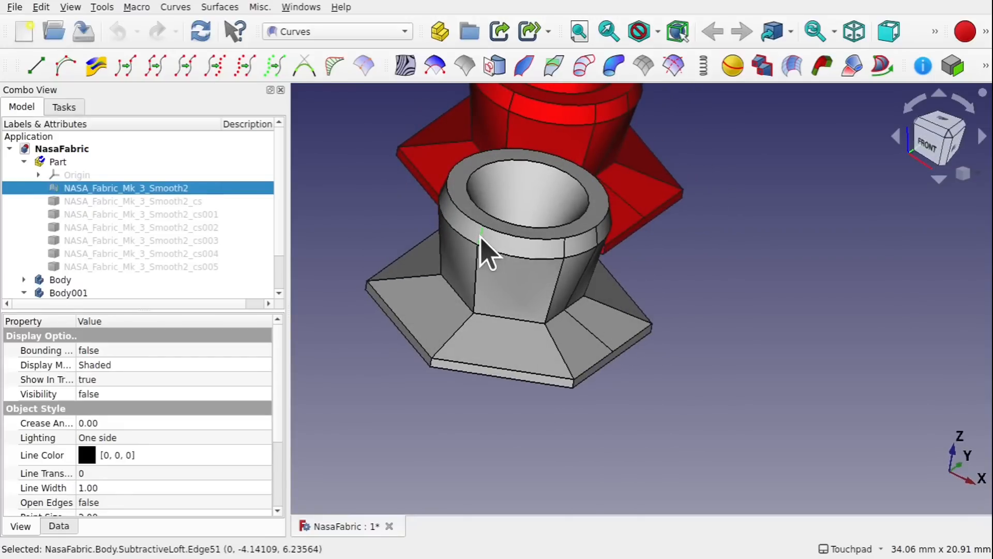
{"action": "scroll", "coordinate": [500, 243], "scroll_direction": "up", "scroll_amount": 3}
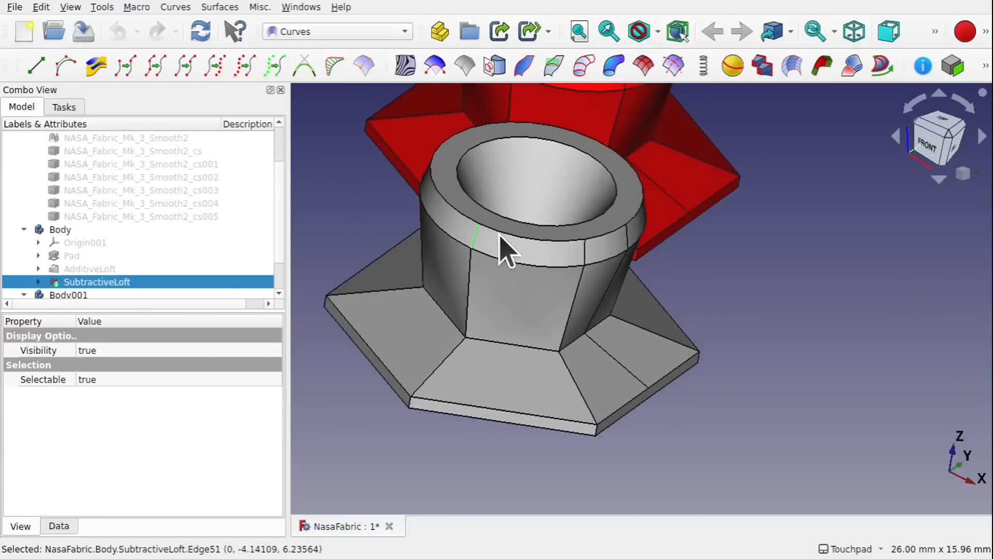
{"action": "left_click", "coordinate": [590, 410], "text": "ctrl"}
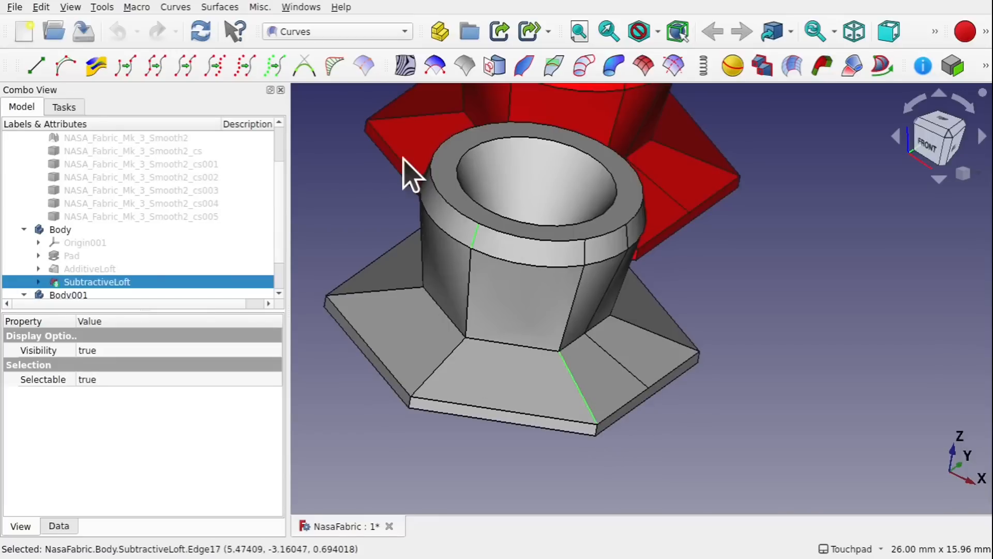
{"action": "left_click", "coordinate": [62, 61]}
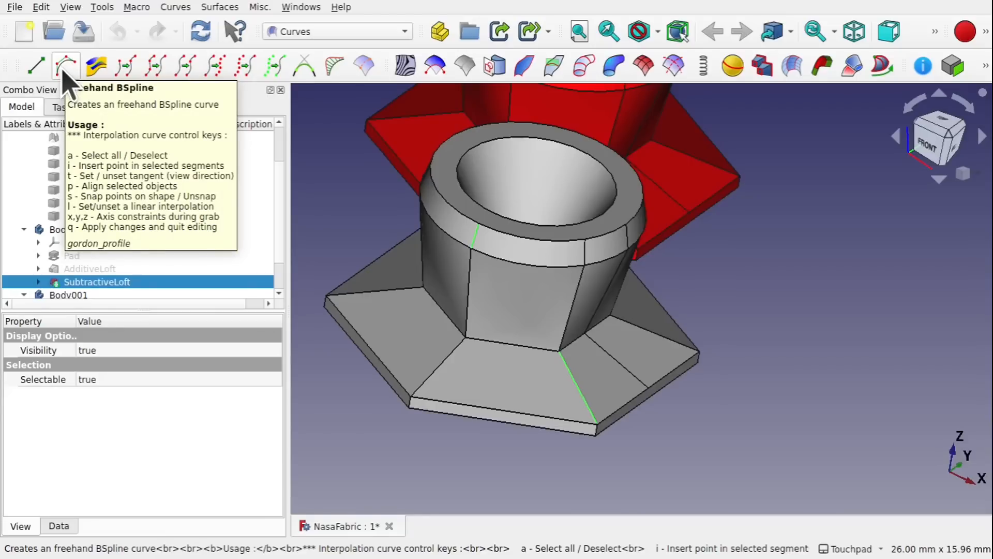
{"action": "left_click", "coordinate": [62, 67]}
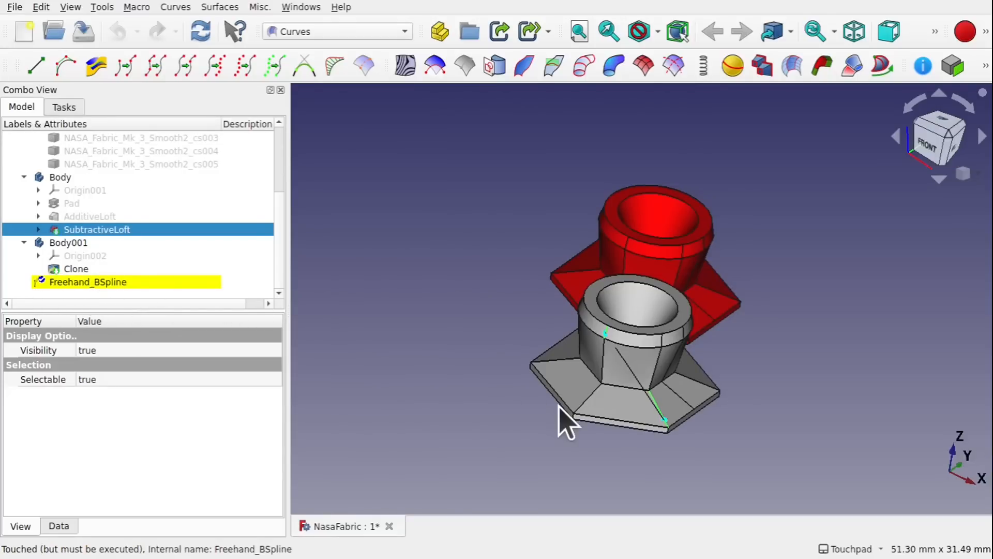
Insert a middle point into the straight segment of the Freehand_BSpline, working in the right-side view.
{"action": "left_click_drag", "start_coordinate": [766, 427], "coordinate": [657, 423], "text": "shift"}
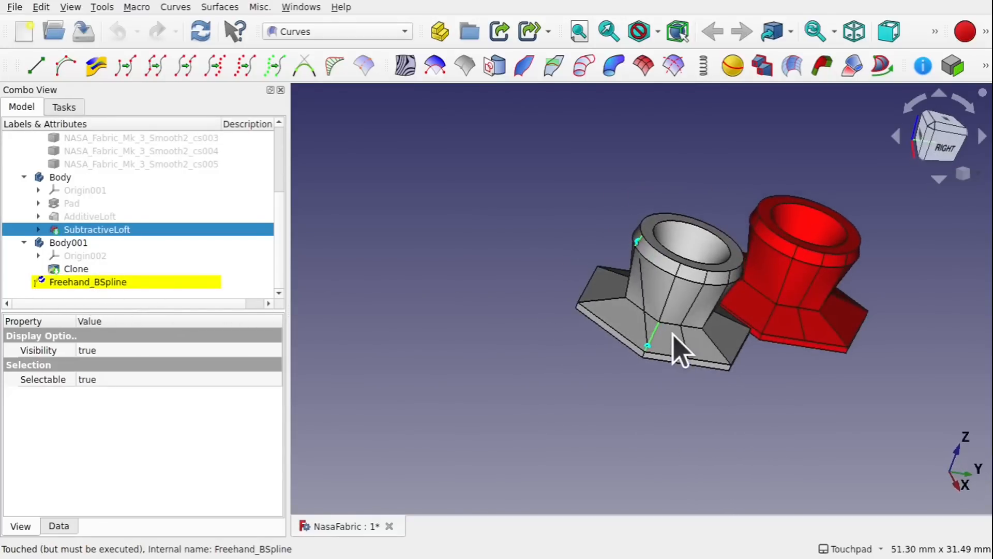
{"action": "scroll", "coordinate": [676, 349], "scroll_direction": "up", "scroll_amount": 6}
{"action": "left_click_drag", "start_coordinate": [506, 297], "coordinate": [529, 391], "text": "alt"}
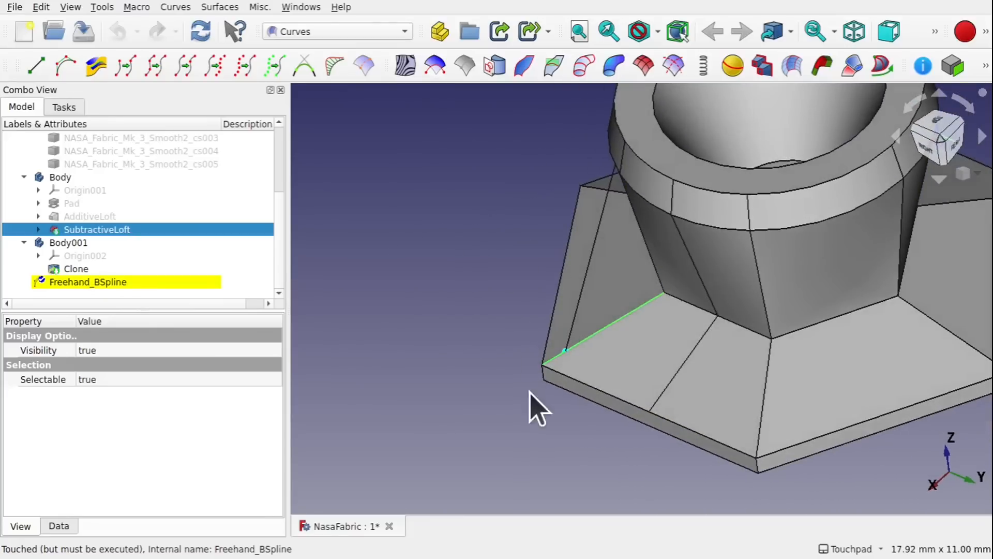
{"action": "left_click_drag", "start_coordinate": [565, 352], "coordinate": [678, 299], "text": "alt"}
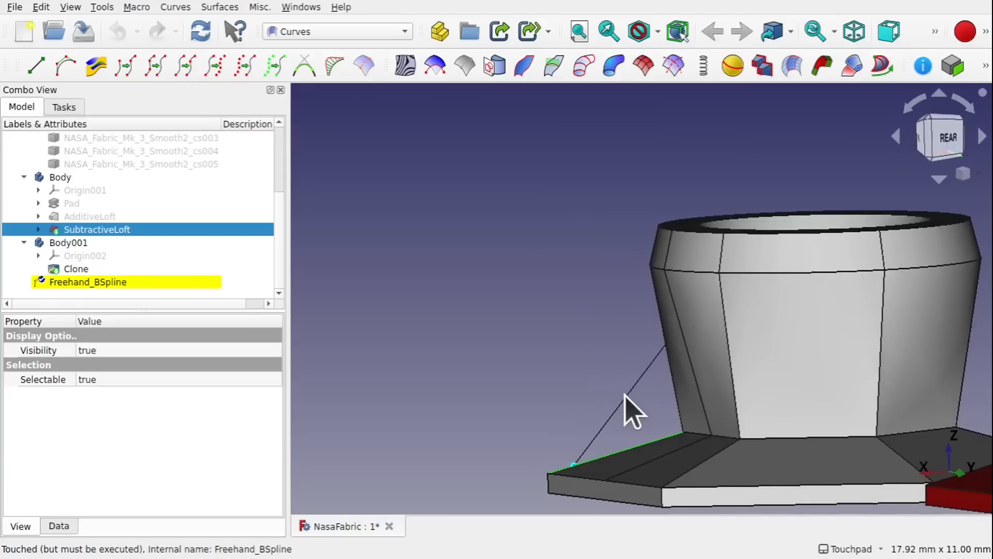
{"action": "left_click_drag", "start_coordinate": [628, 409], "coordinate": [727, 309], "text": "alt"}
{"action": "left_click", "coordinate": [943, 146]}
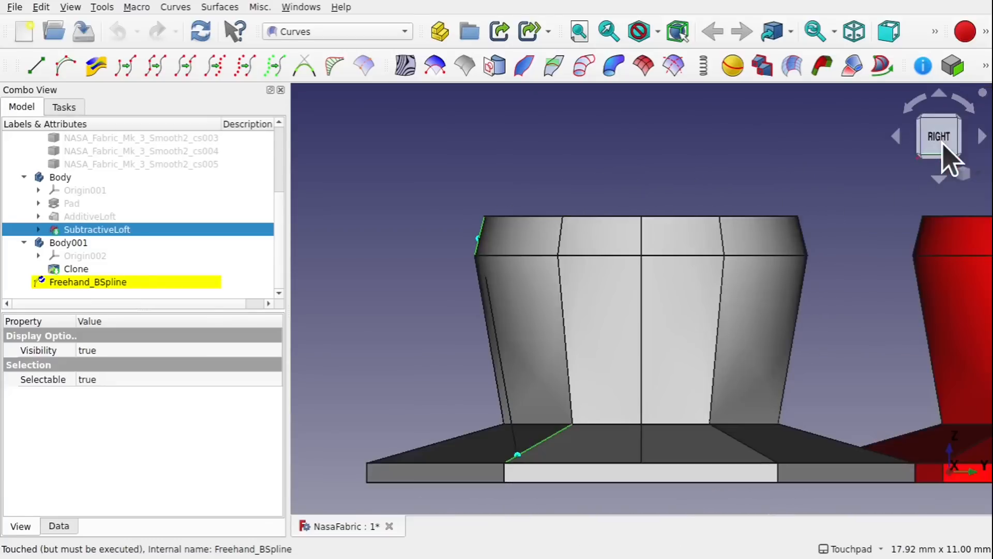
{"action": "left_click", "coordinate": [501, 357]}
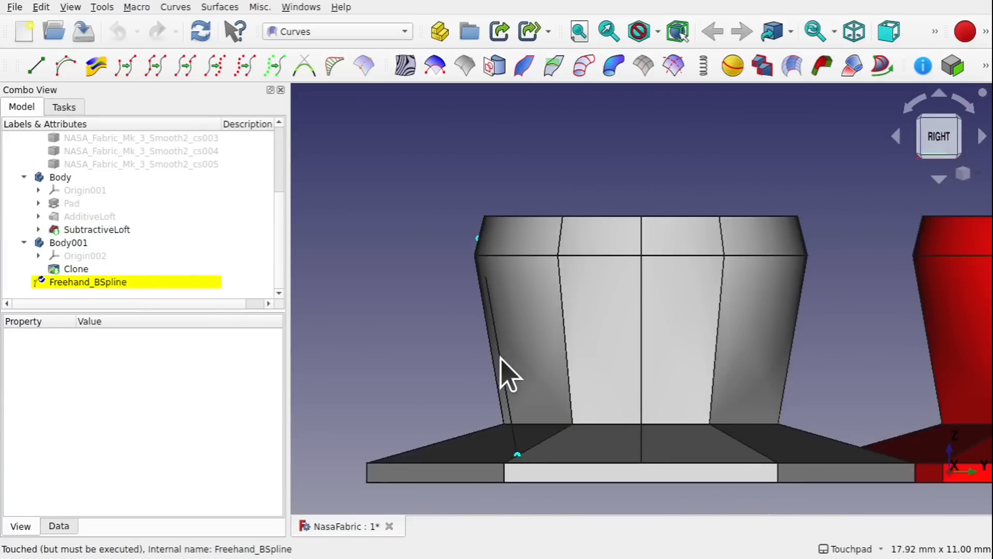
{"action": "key", "text": "i"}
Move the BSpline's middle point outward in the top view to the edge of the hexagonal base, bending the segment into an arc.
{"action": "left_click_drag", "start_coordinate": [500, 357], "coordinate": [822, 199], "text": "shift"}
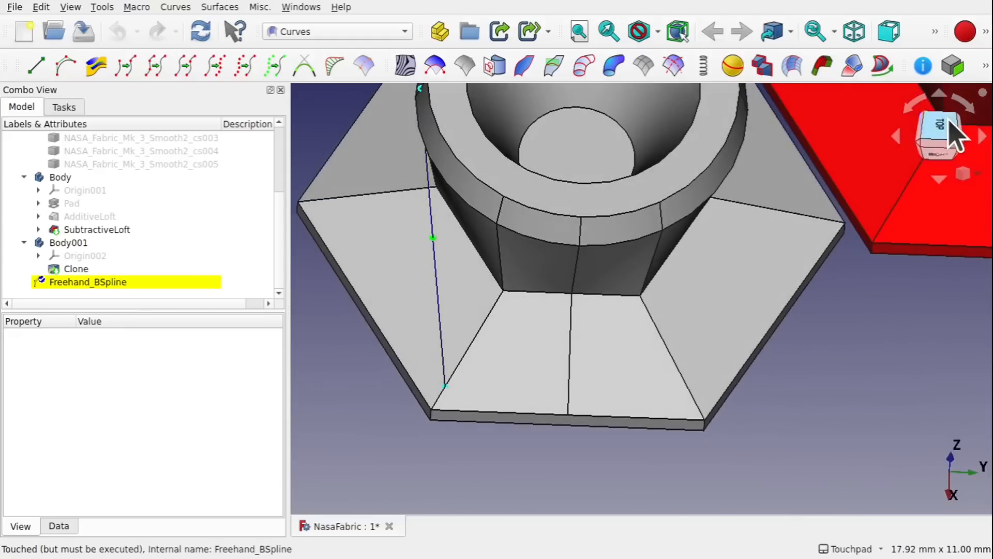
{"action": "left_click", "coordinate": [939, 132]}
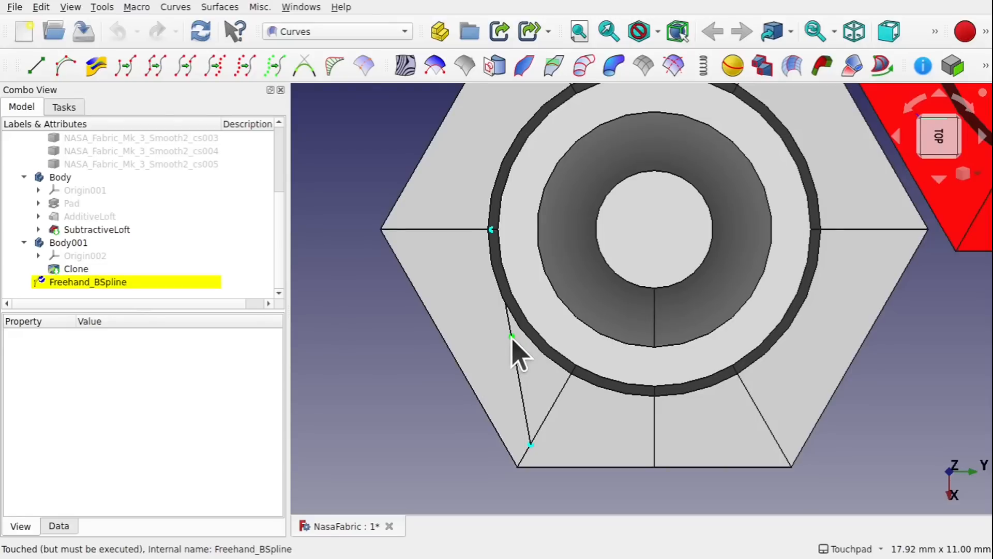
{"action": "mouse_move", "coordinate": [511, 338]}
{"action": "left_mouse_down"}
{"action": "mouse_move", "coordinate": [412, 333]}
{"action": "mouse_move", "coordinate": [475, 333]}
{"action": "mouse_move", "coordinate": [456, 337]}
{"action": "left_mouse_up"}
{"action": "left_click_drag", "start_coordinate": [618, 334], "coordinate": [644, 317], "text": "alt"}
Show the mesh NASA_Fabric_Mk_3_Smooth2 as reference and move the BSpline's middle point out just past the outer side of its arm.
{"action": "scroll", "coordinate": [280, 179], "scroll_direction": "up", "scroll_amount": 3}
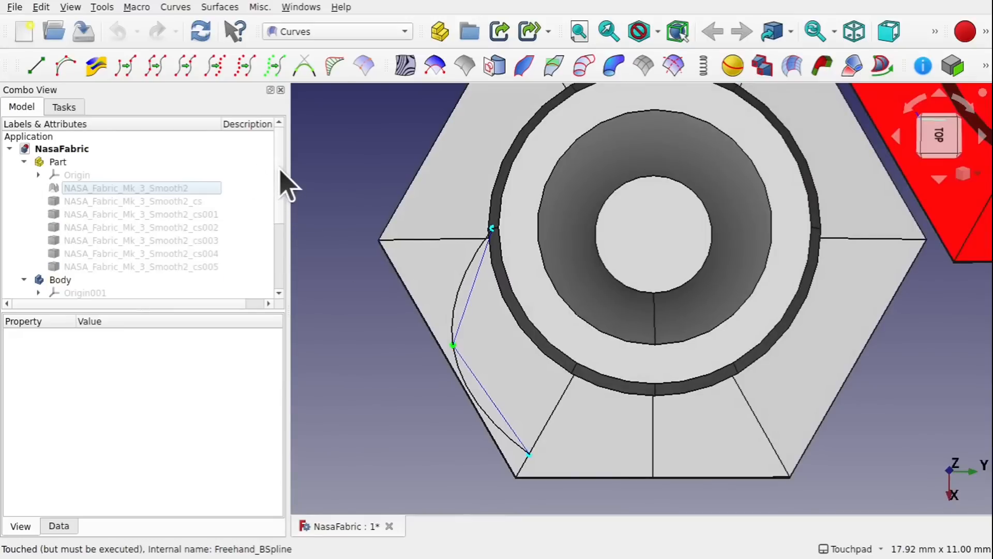
{"action": "left_click", "coordinate": [106, 189]}
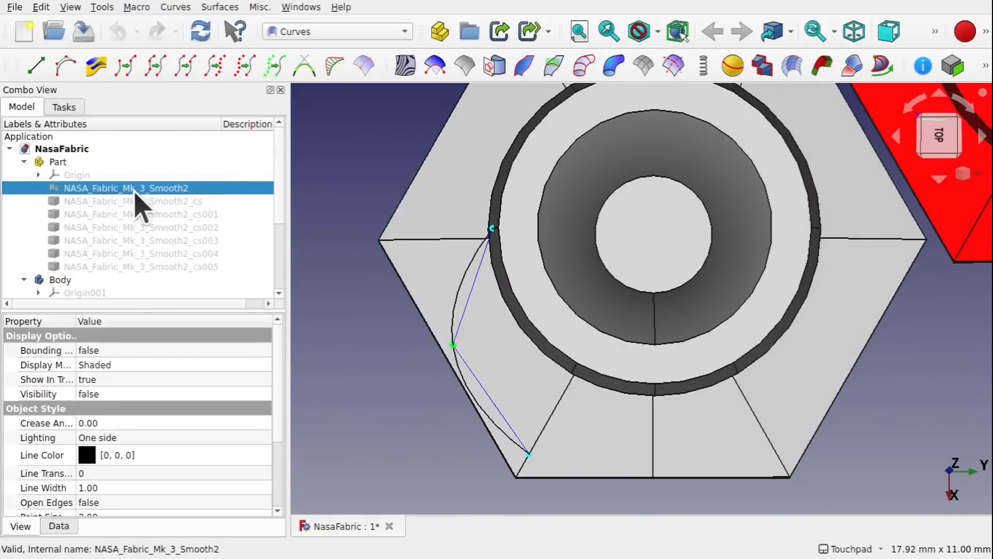
{"action": "key", "text": "space"}
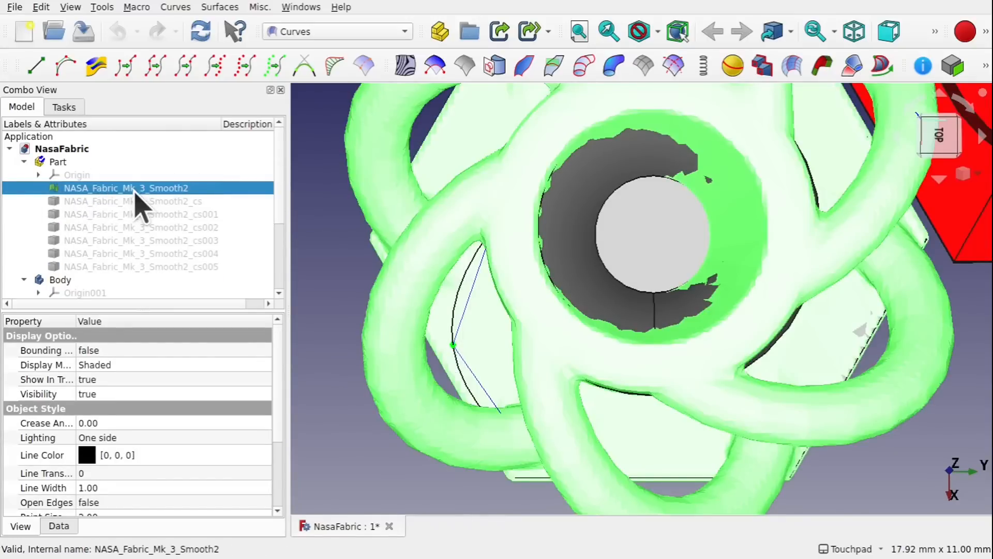
{"action": "left_click_drag", "start_coordinate": [548, 159], "coordinate": [703, 203], "text": "alt"}
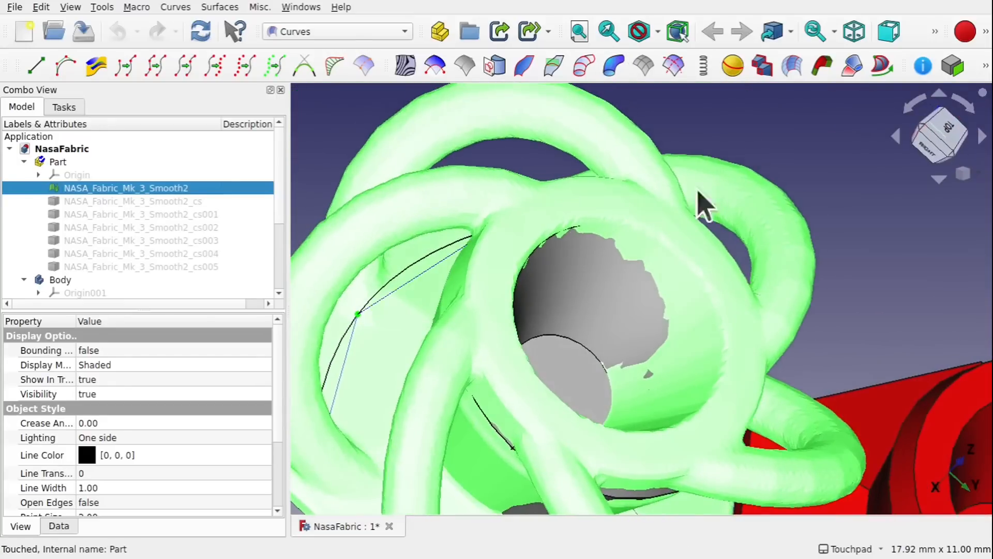
{"action": "left_click", "coordinate": [945, 128]}
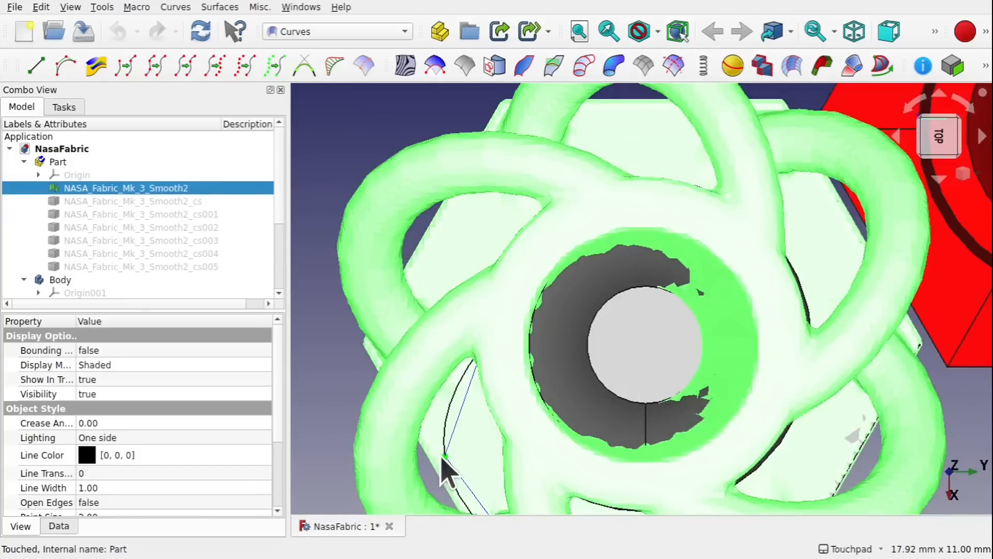
{"action": "left_click", "coordinate": [387, 468]}
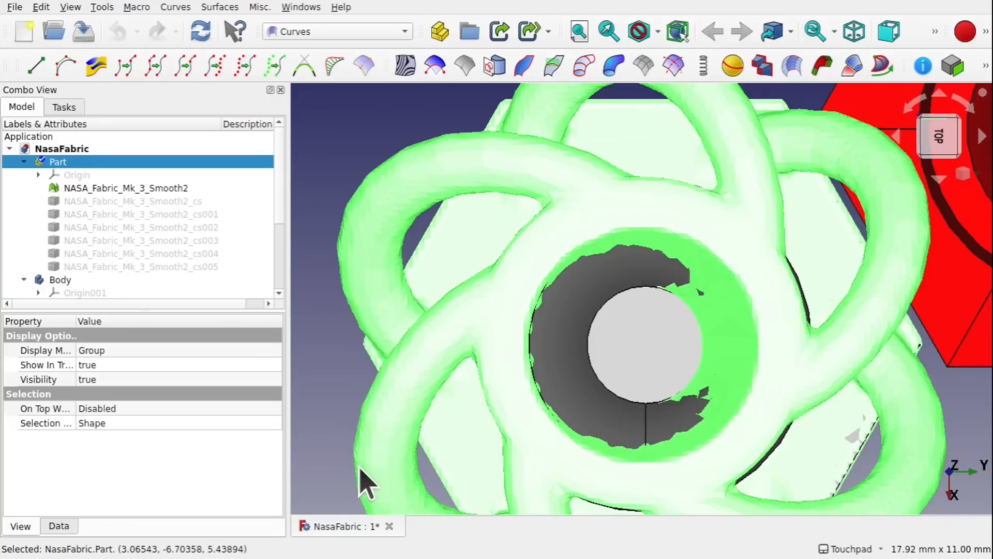
{"action": "left_click", "coordinate": [381, 457]}
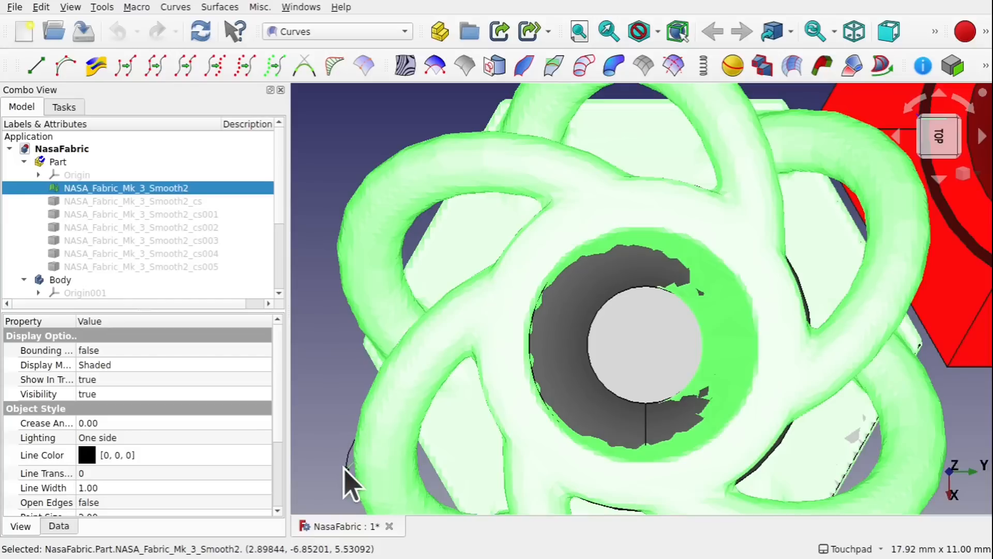
{"action": "left_click", "coordinate": [346, 468]}
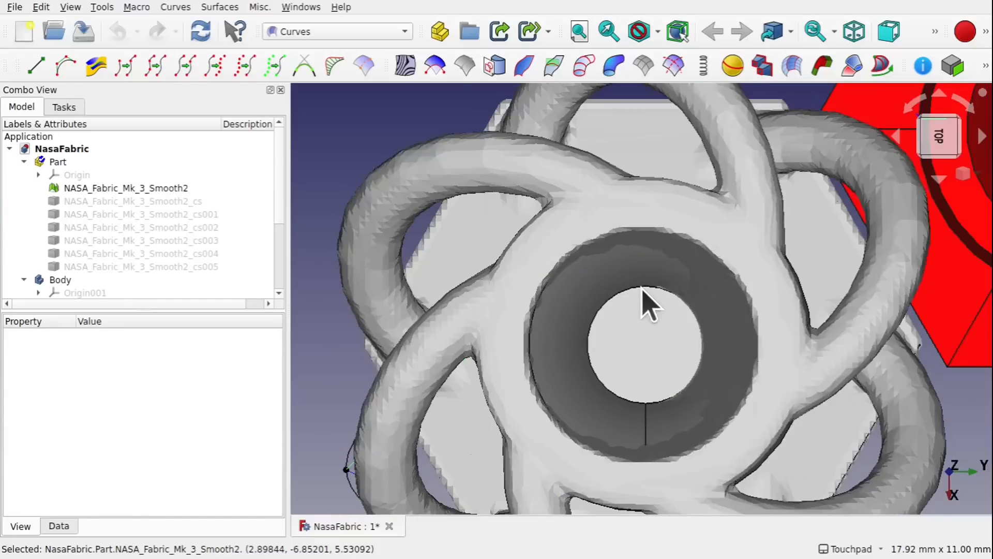
Hide the mesh and pull the BSpline's middle point slightly back toward the tile in the top view.
{"action": "scroll", "coordinate": [642, 287], "scroll_direction": "down", "scroll_amount": 1}
{"action": "scroll", "coordinate": [641, 288], "scroll_direction": "down", "scroll_amount": 3}
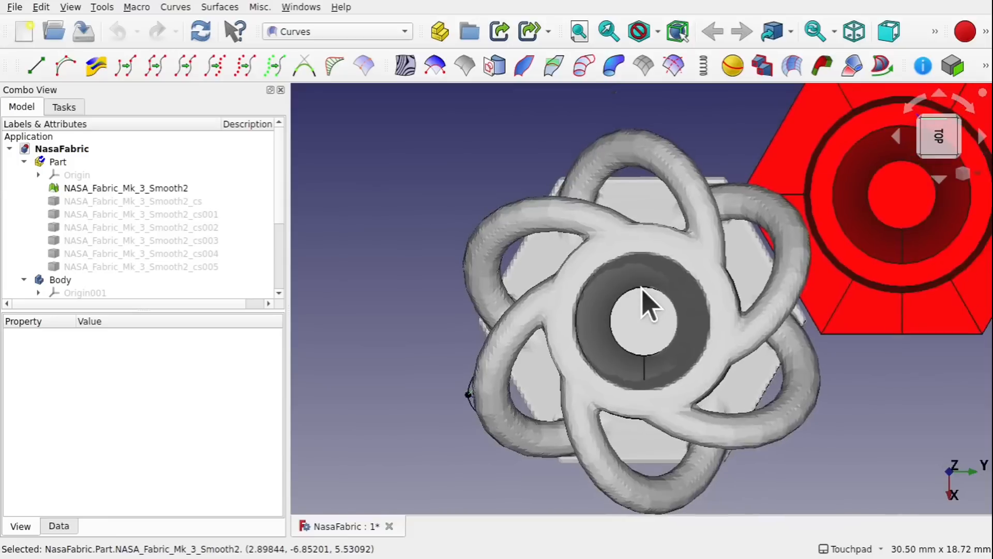
{"action": "left_click", "coordinate": [566, 279]}
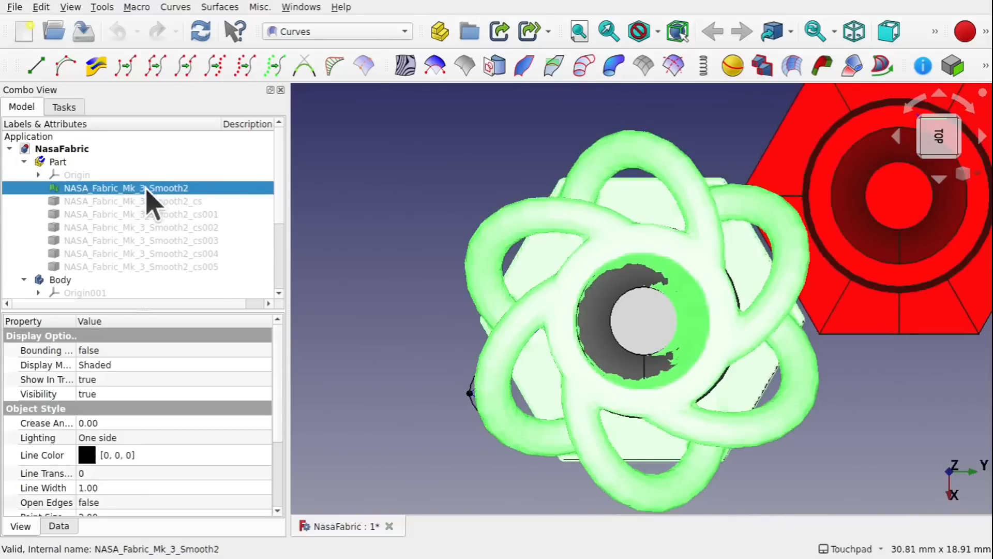
{"action": "key", "text": "space"}
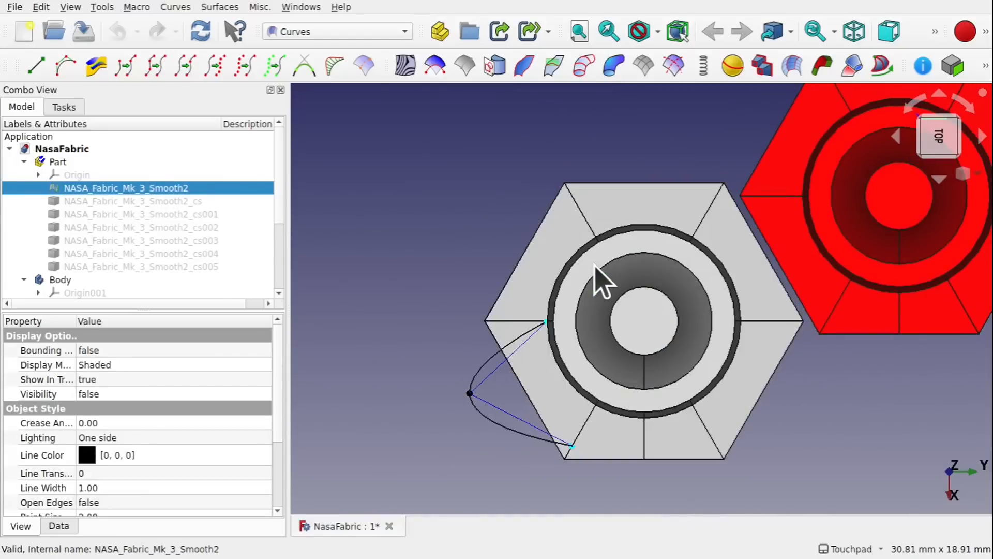
{"action": "left_click_drag", "start_coordinate": [470, 393], "coordinate": [489, 393]}
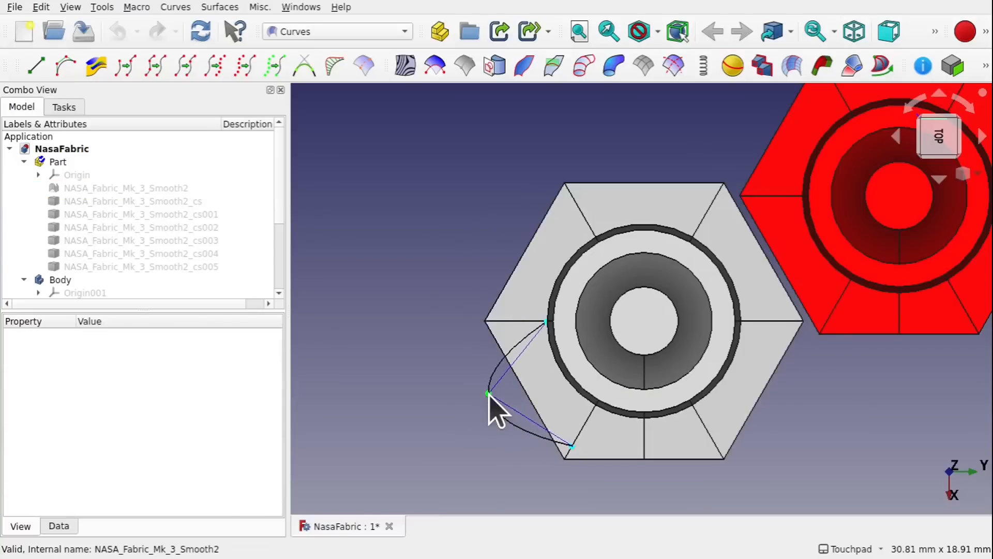
Raise the BSpline's upper end point in the front view, placing it just above the horizontal edge below the tile's rim.
{"action": "left_click_drag", "start_coordinate": [635, 396], "coordinate": [714, 390], "text": "shift"}
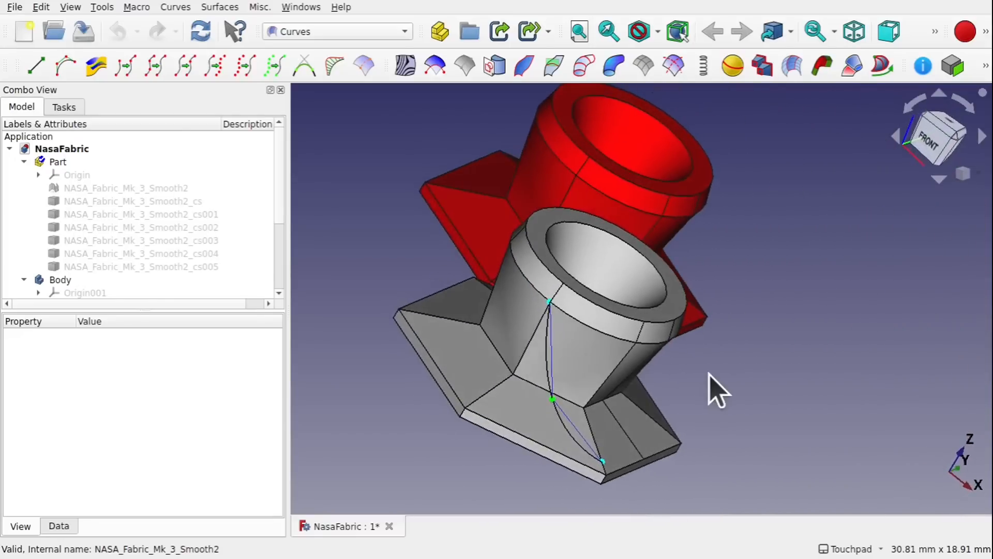
{"action": "left_click", "coordinate": [938, 152]}
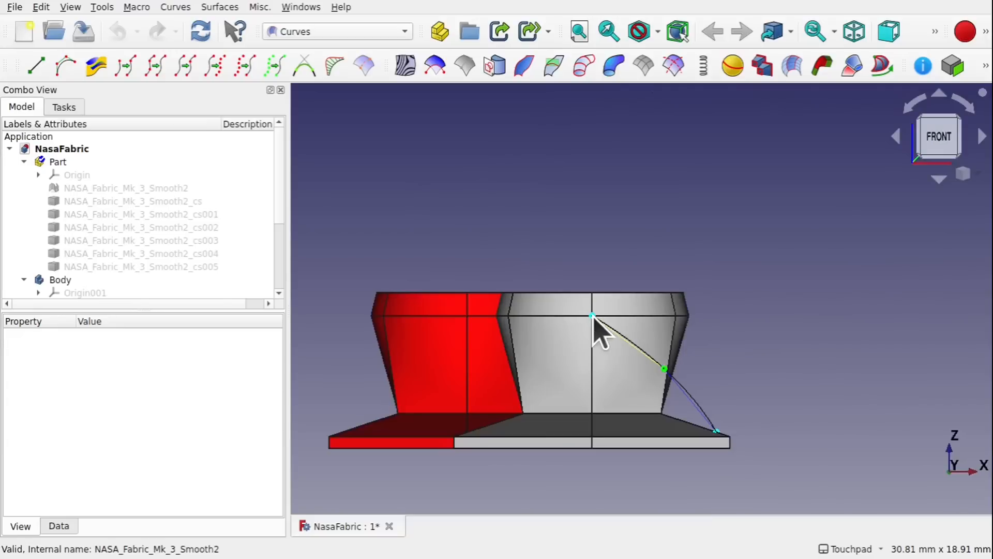
{"action": "scroll", "coordinate": [593, 315], "scroll_direction": "up", "scroll_amount": 4}
{"action": "left_click_drag", "start_coordinate": [591, 316], "coordinate": [591, 292]}
{"action": "scroll", "coordinate": [702, 330], "scroll_direction": "down", "scroll_amount": 5}
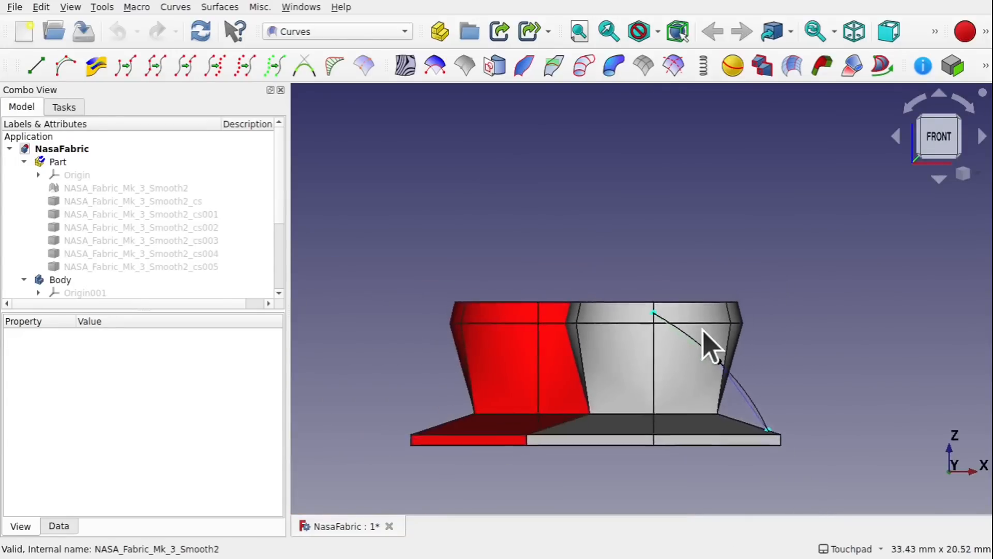
Fine-tune the BSpline's lower end point on the sloped corner edge of the hexagonal base, working in the right-side view.
{"action": "left_click_drag", "start_coordinate": [702, 331], "coordinate": [571, 366], "text": "alt"}
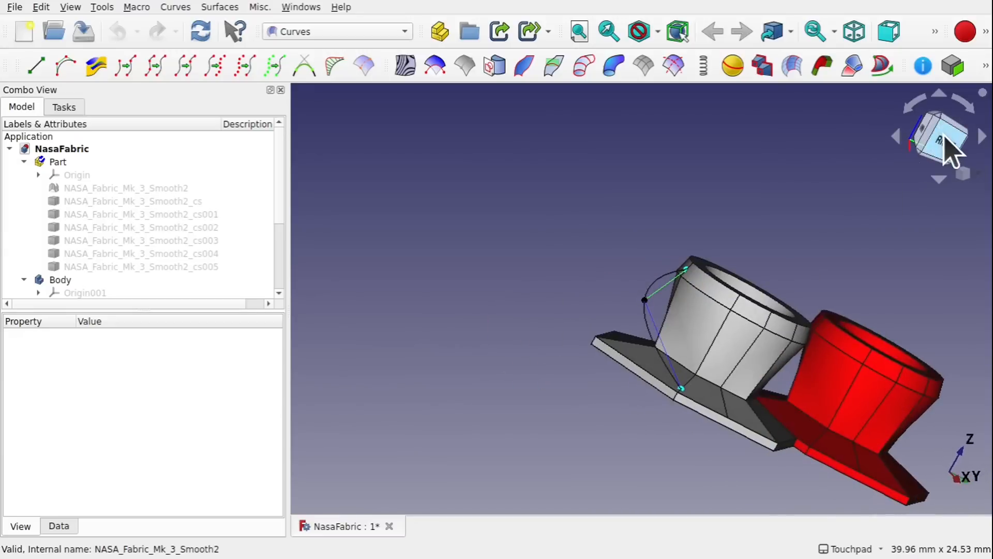
{"action": "left_click", "coordinate": [945, 138]}
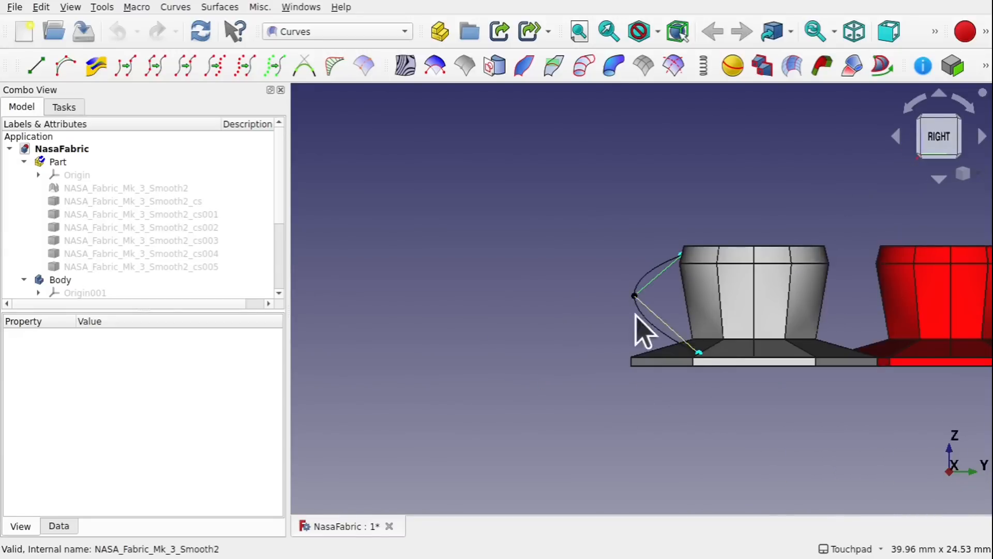
{"action": "mouse_move", "coordinate": [636, 328]}
{"action": "left_mouse_down", "text": "alt"}
{"action": "mouse_move", "coordinate": [856, 329]}
{"action": "mouse_move", "coordinate": [648, 332]}
{"action": "left_mouse_up", "text": "alt"}
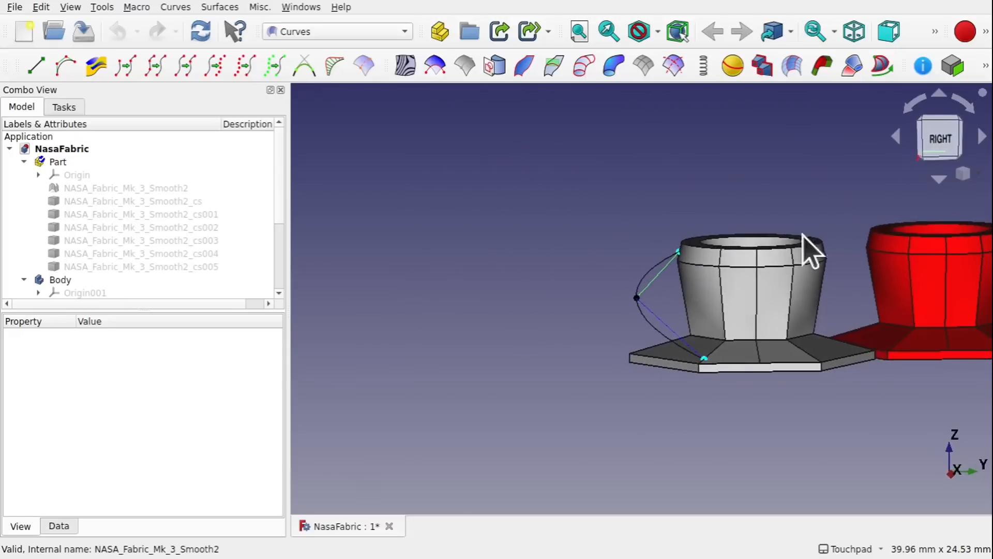
{"action": "left_click", "coordinate": [944, 139]}
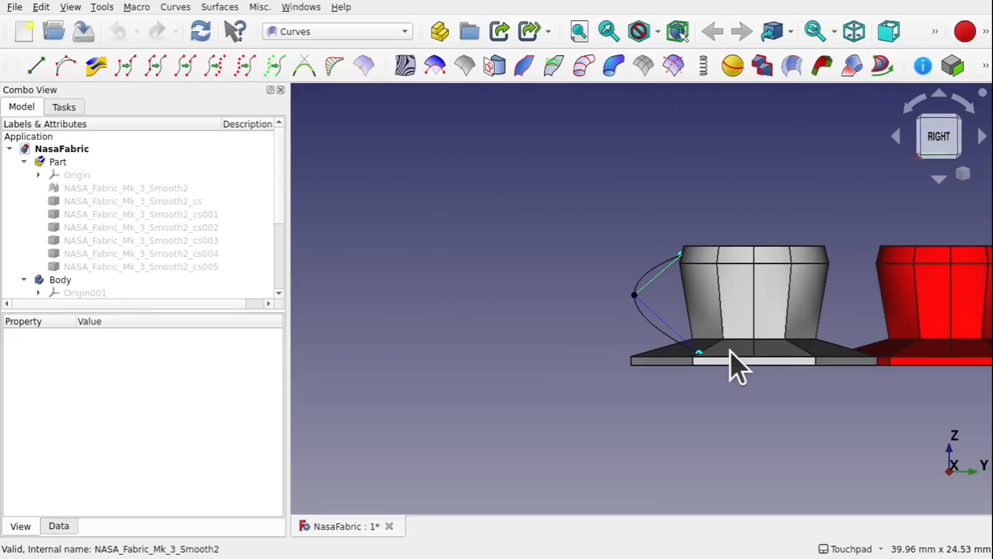
{"action": "scroll", "coordinate": [737, 365], "scroll_direction": "up", "scroll_amount": 5}
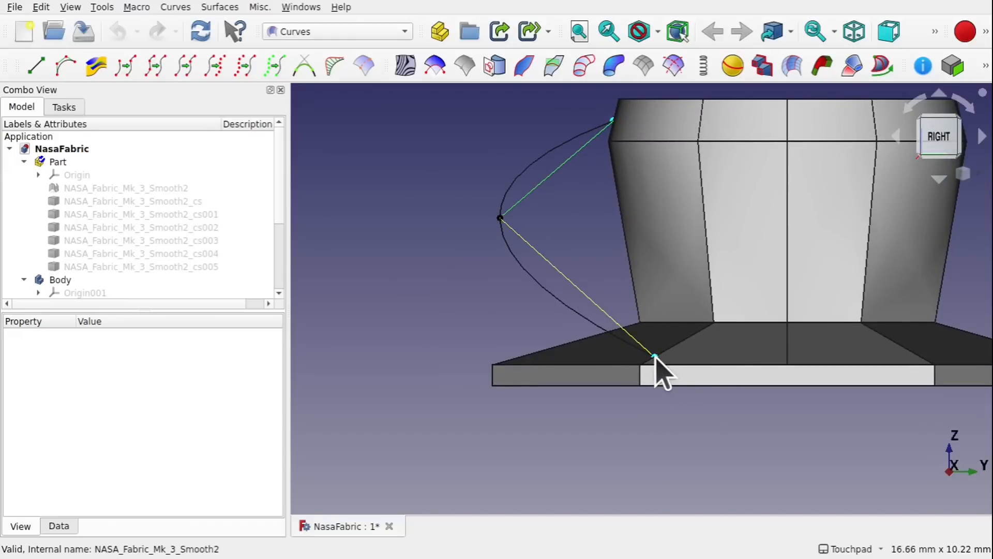
{"action": "left_click_drag", "start_coordinate": [655, 357], "coordinate": [655, 356]}
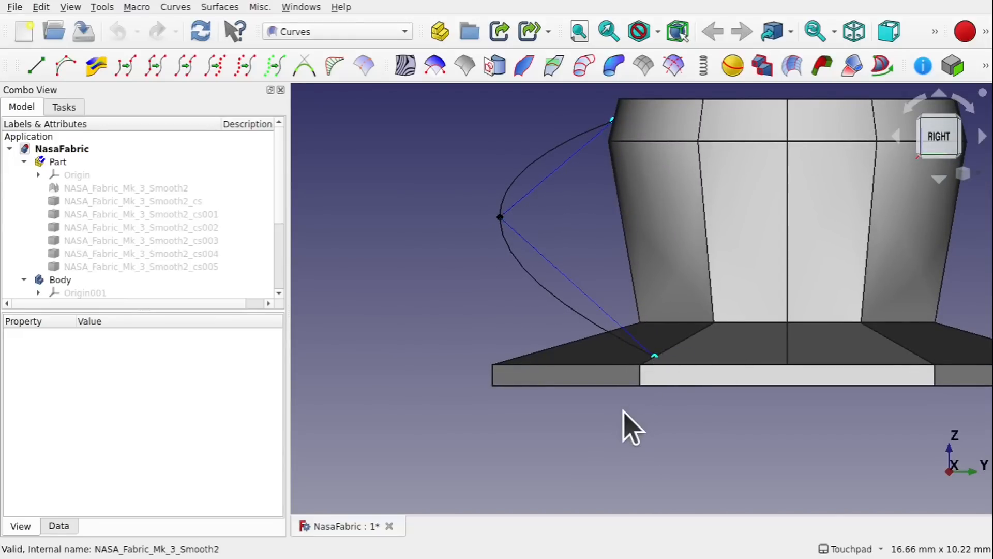
Finish editing the Freehand_BSpline and examine the curved arm path against the tile from several angles.
{"action": "scroll", "coordinate": [282, 282], "scroll_direction": "down", "scroll_amount": 3}
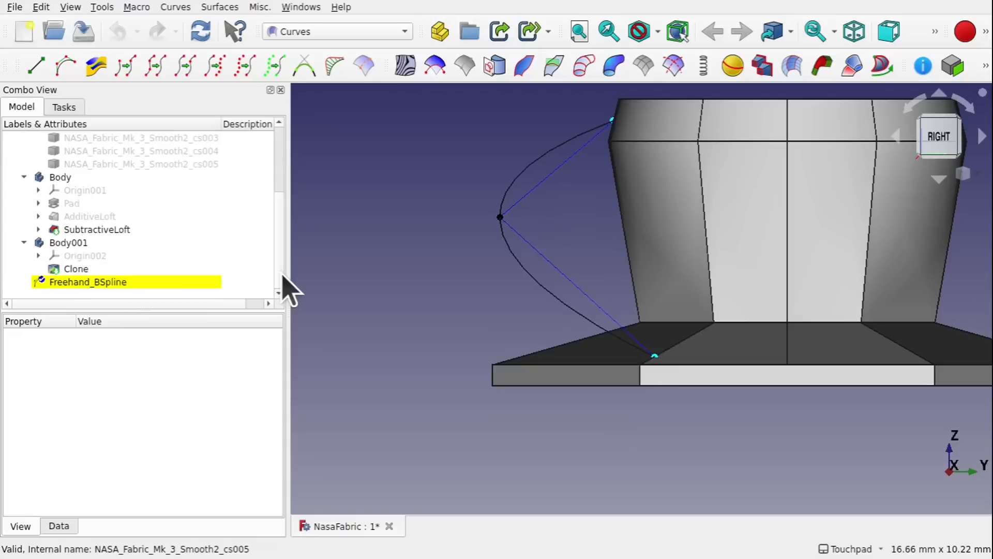
{"action": "left_click", "coordinate": [89, 282]}
{"action": "left_click_drag", "start_coordinate": [553, 223], "coordinate": [755, 340], "text": "alt"}
{"action": "scroll", "coordinate": [679, 286], "scroll_direction": "down", "scroll_amount": 2}
{"action": "scroll", "coordinate": [680, 286], "scroll_direction": "down", "scroll_amount": 3}
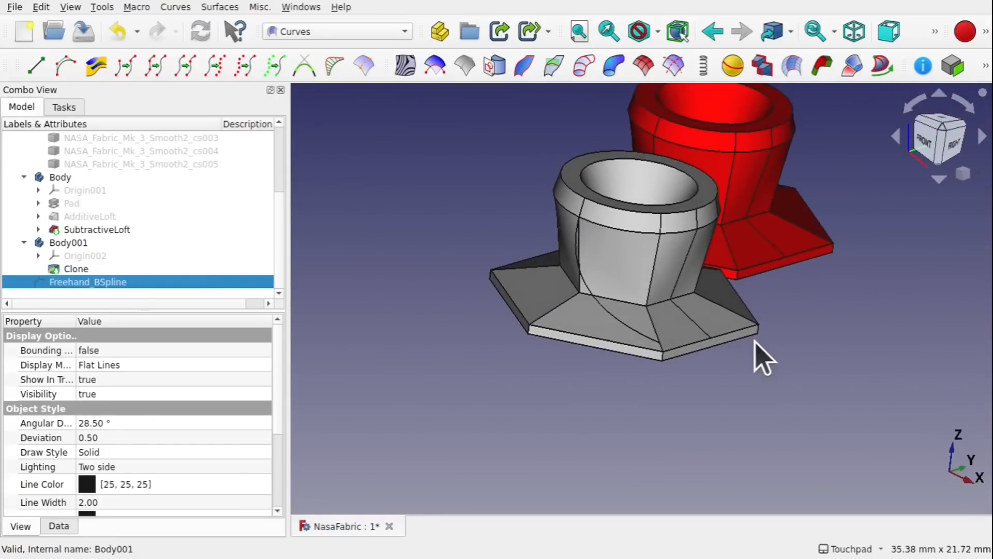
{"action": "left_click", "coordinate": [697, 394]}
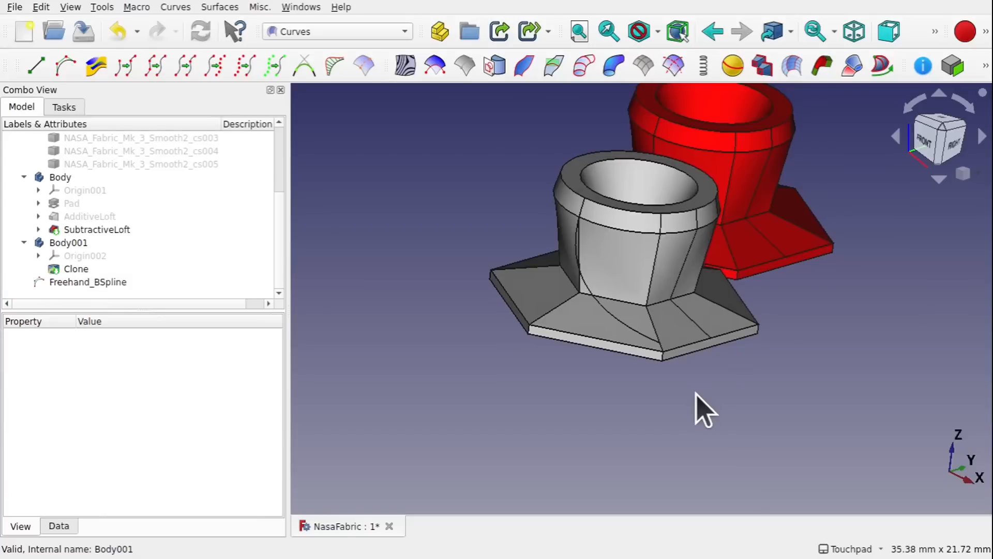
{"action": "left_click_drag", "start_coordinate": [697, 394], "coordinate": [555, 235], "text": "alt"}
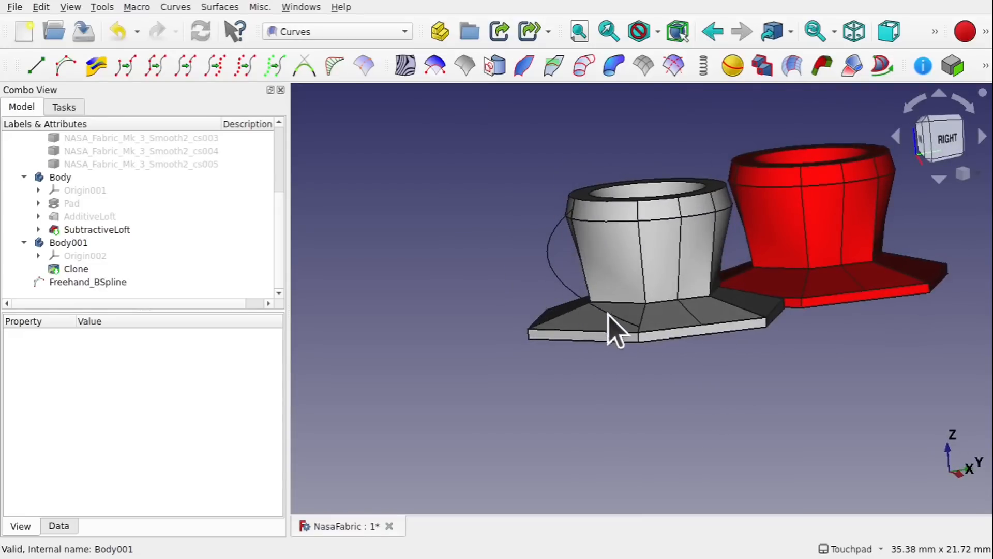
{"action": "left_click_drag", "start_coordinate": [664, 345], "coordinate": [782, 413], "text": "alt"}
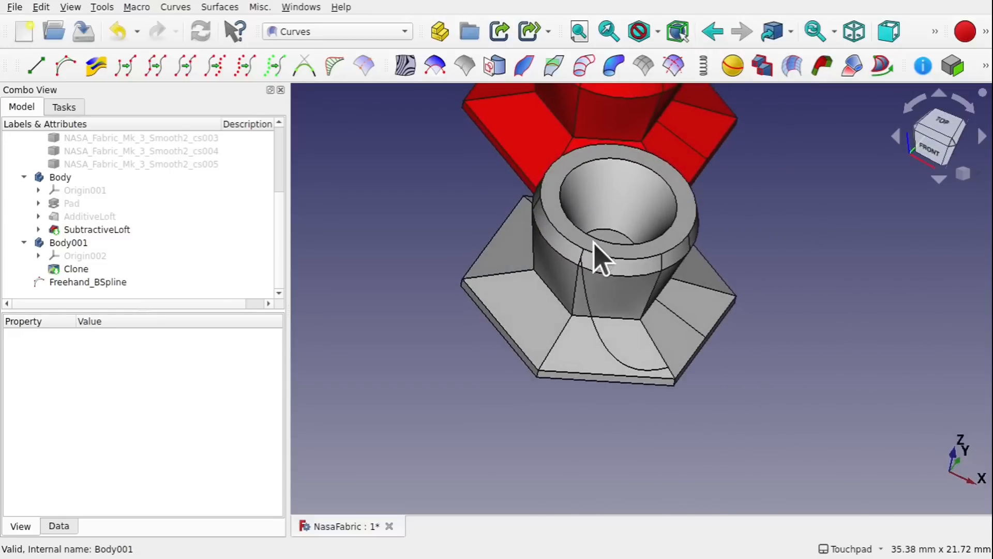
{"action": "left_click_drag", "start_coordinate": [649, 300], "coordinate": [599, 295], "text": "alt"}
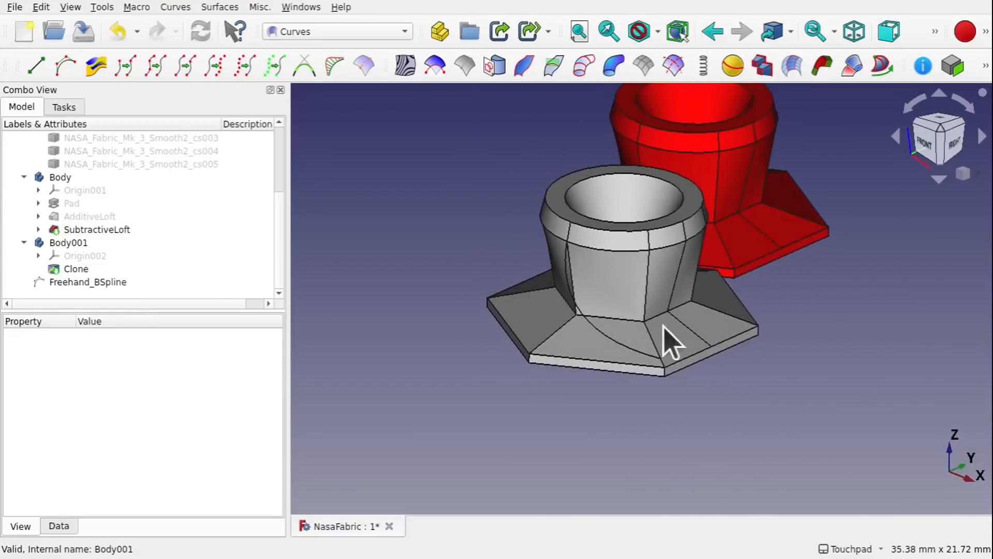
Make Body the active body and return to the model tree with nothing selected.
{"action": "left_click", "coordinate": [317, 32]}
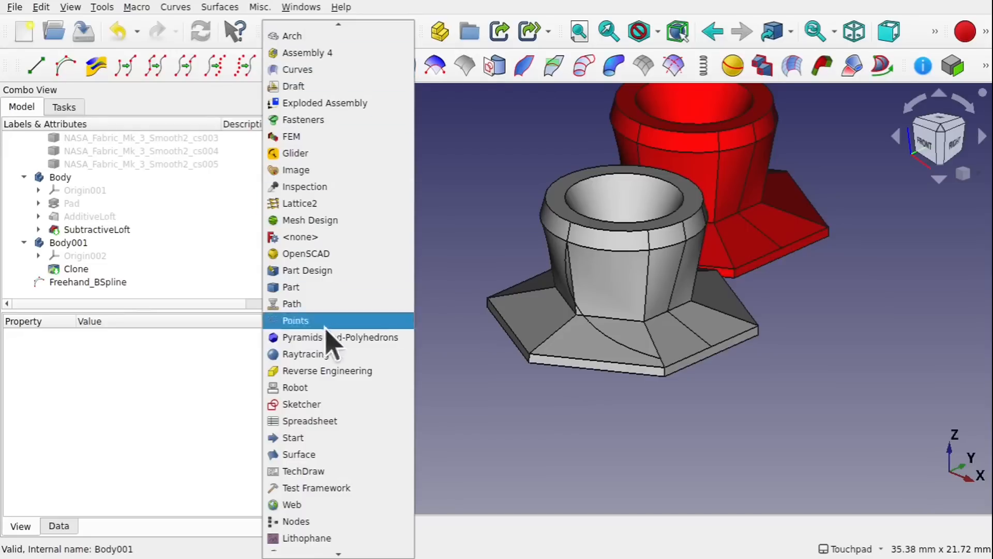
{"action": "left_click", "coordinate": [353, 404]}
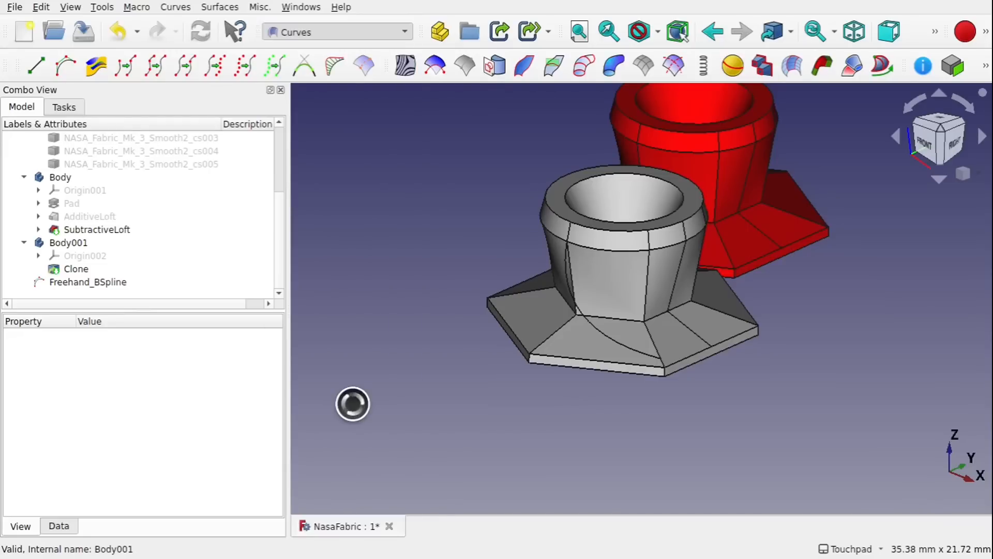
{"action": "left_click", "coordinate": [60, 178]}
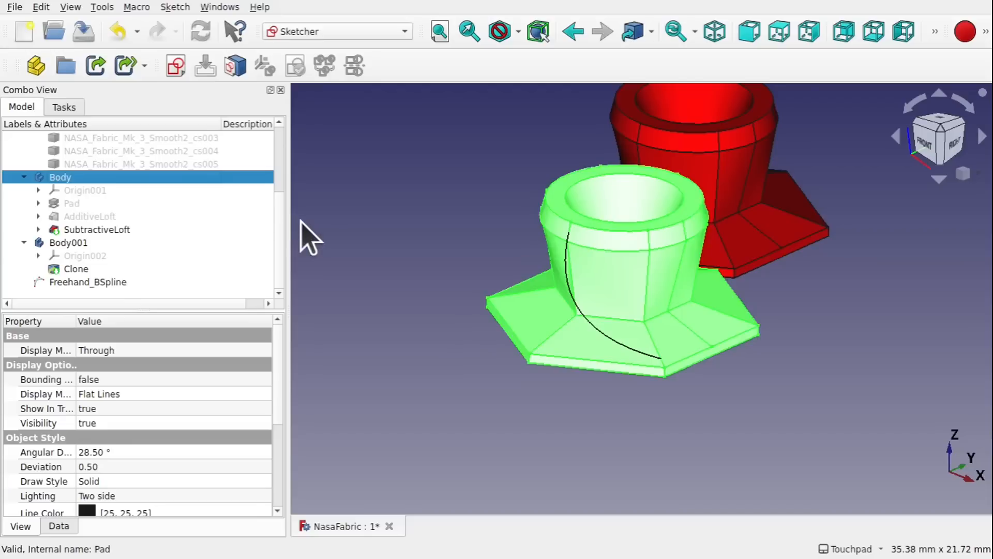
{"action": "left_click", "coordinate": [311, 235]}
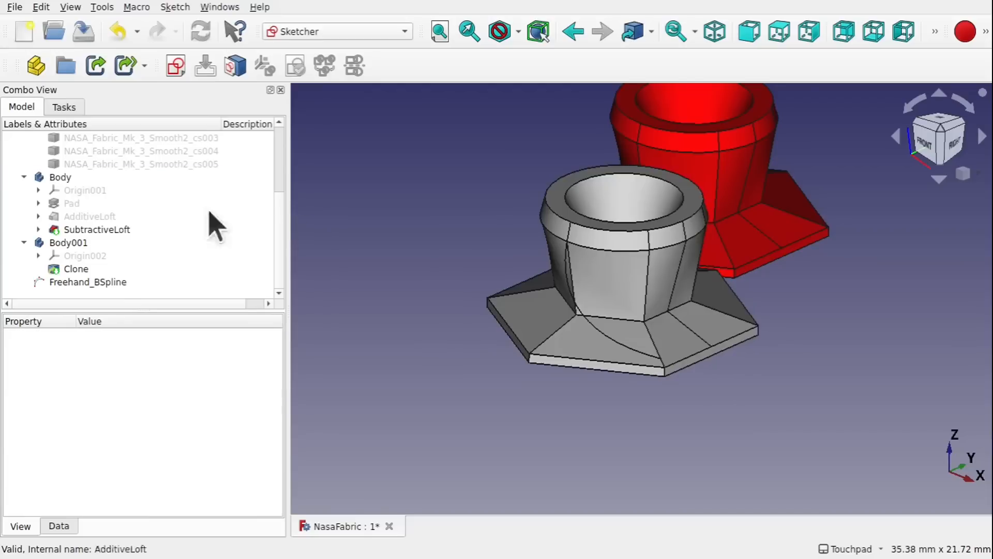
{"action": "left_click", "coordinate": [60, 178]}
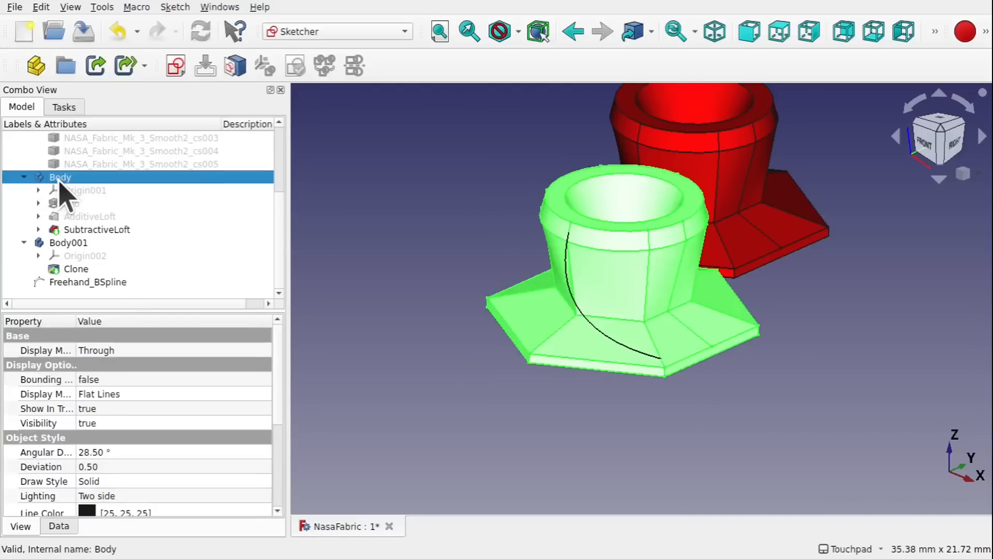
{"action": "right_click", "coordinate": [59, 180]}
{"action": "left_click", "coordinate": [72, 187]}
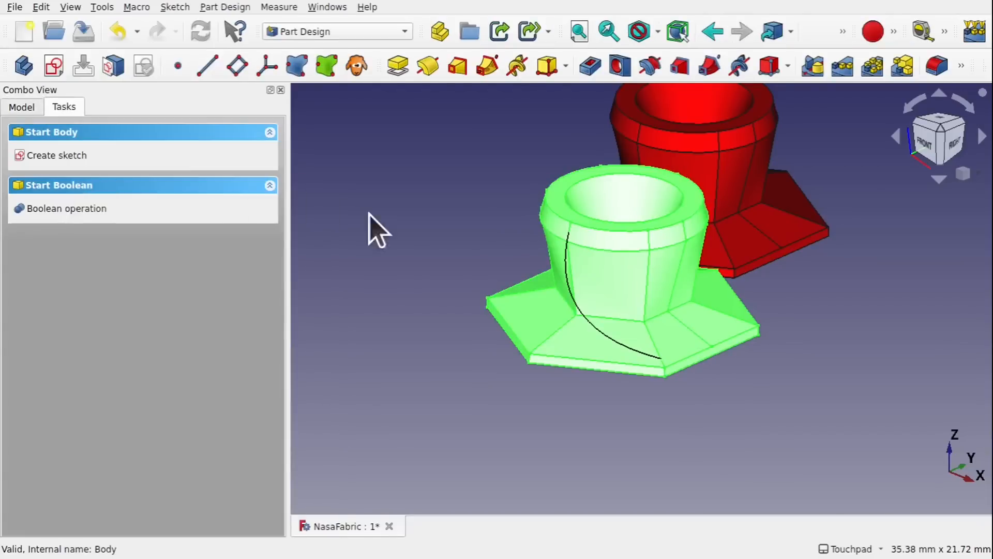
{"action": "left_click", "coordinate": [466, 250]}
{"action": "left_click", "coordinate": [23, 110]}
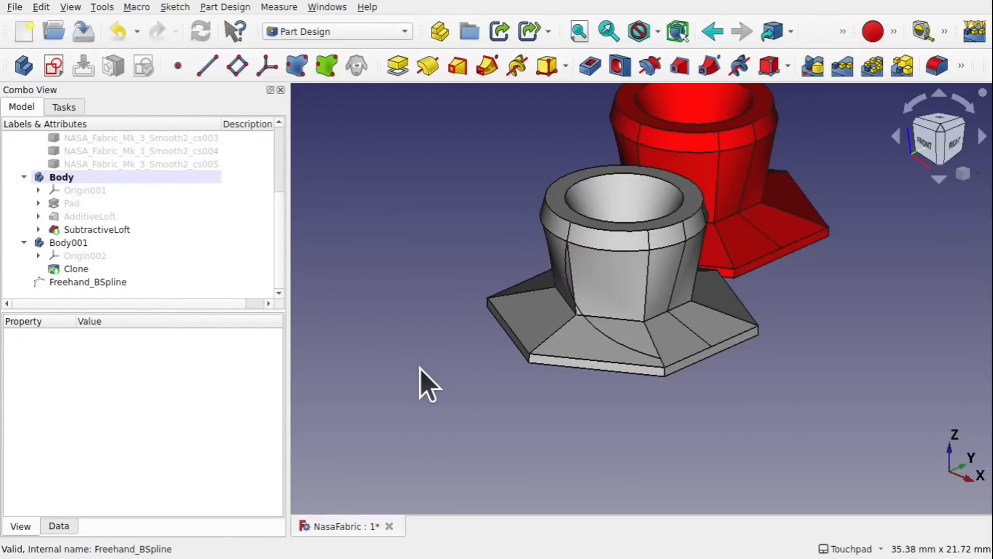
Create a new sketch in Body on its XY base plane.
{"action": "left_click", "coordinate": [54, 66]}
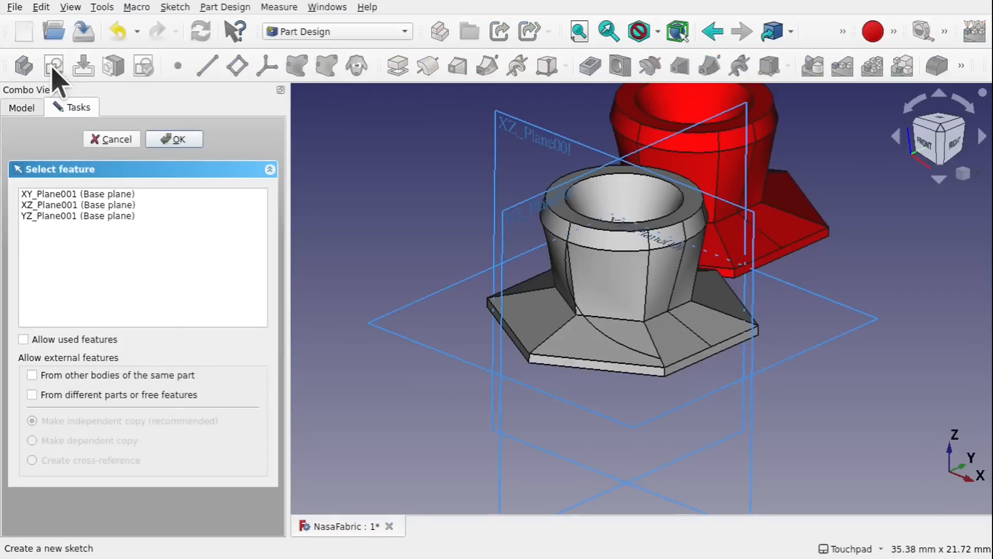
{"action": "left_click", "coordinate": [86, 196]}
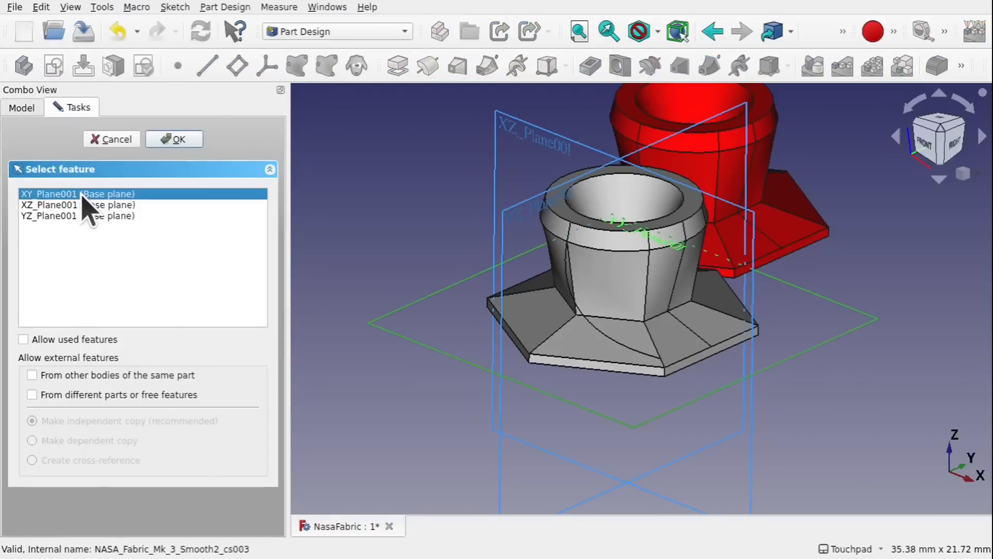
{"action": "left_click", "coordinate": [172, 140]}
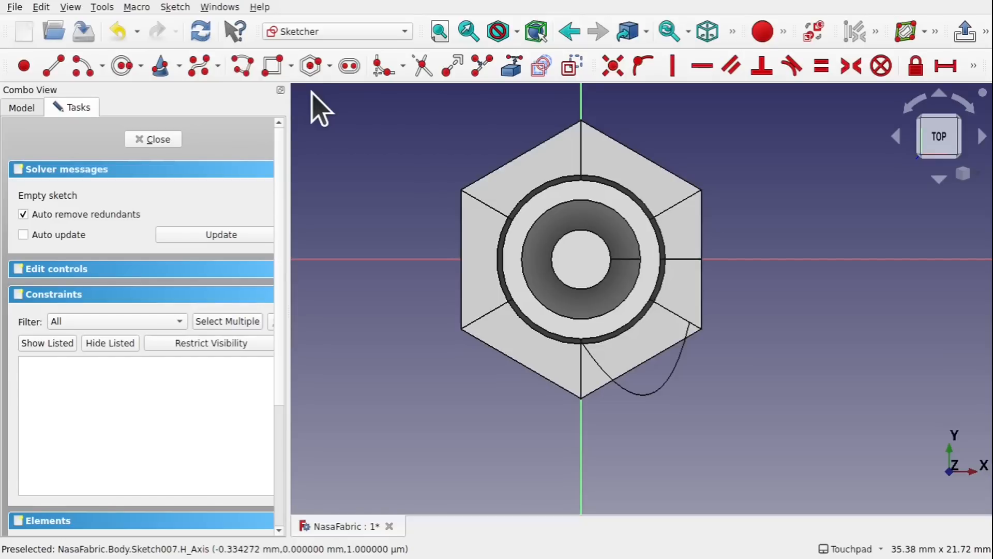
Turn on the section view for the sketch and hide SubtractiveLoft, leaving the sketch plane clear in the top view.
{"action": "left_click", "coordinate": [177, 8]}
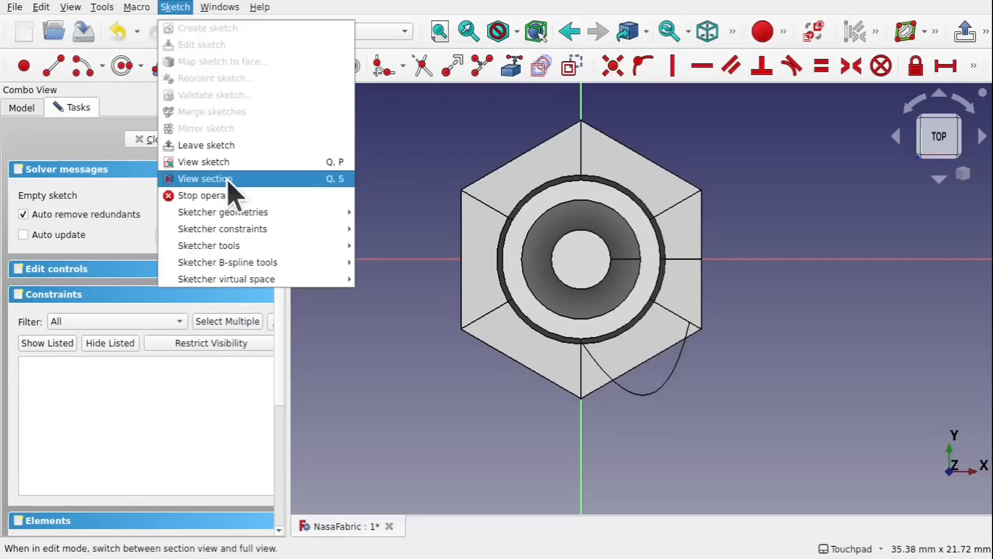
{"action": "left_click", "coordinate": [231, 193]}
{"action": "left_click_drag", "start_coordinate": [611, 293], "coordinate": [643, 271], "text": "alt"}
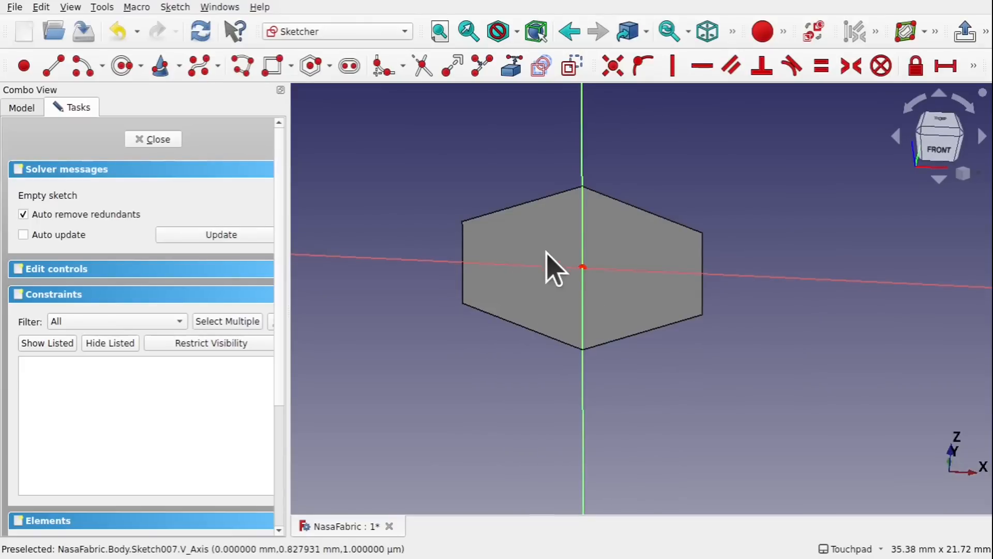
{"action": "left_click", "coordinate": [21, 107]}
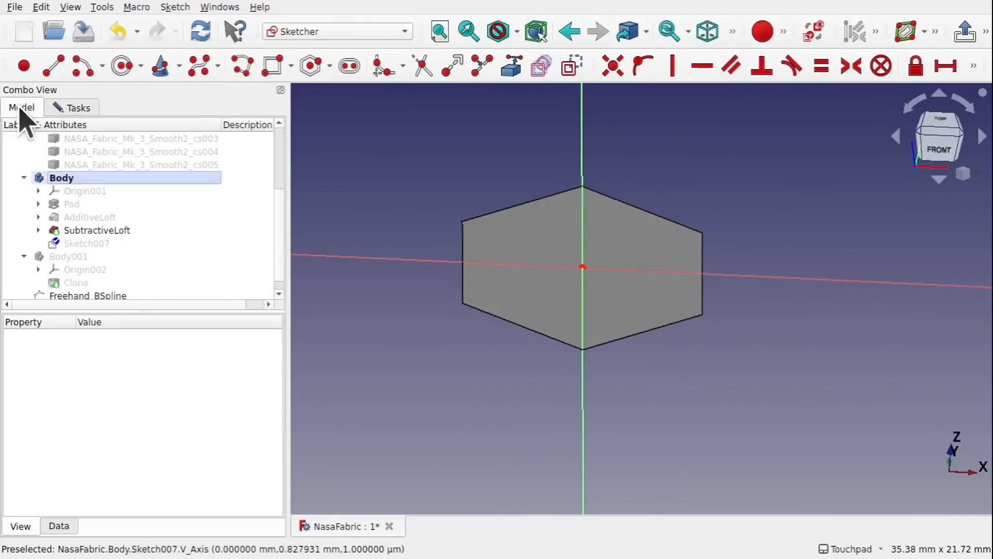
{"action": "left_click", "coordinate": [87, 231]}
{"action": "key", "text": "space"}
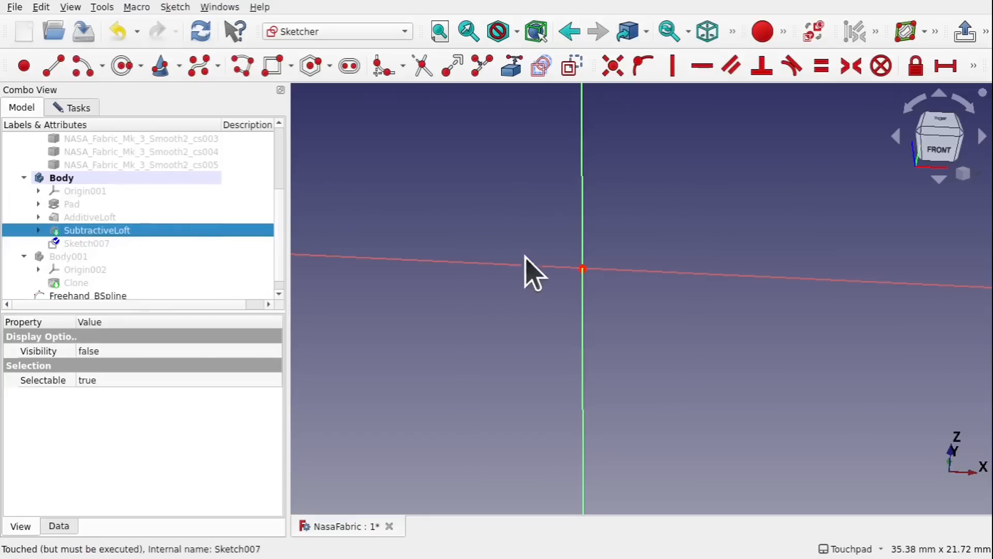
{"action": "left_click_drag", "start_coordinate": [501, 265], "coordinate": [538, 334], "text": "shift"}
{"action": "left_click_drag", "start_coordinate": [675, 229], "coordinate": [681, 248], "text": "shift"}
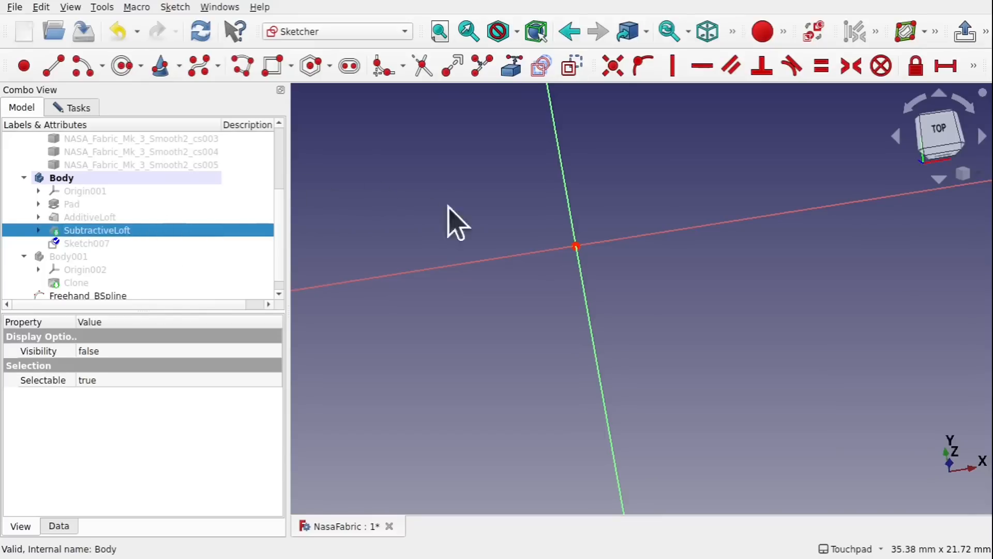
{"action": "left_click_drag", "start_coordinate": [483, 278], "coordinate": [334, 198], "text": "shift"}
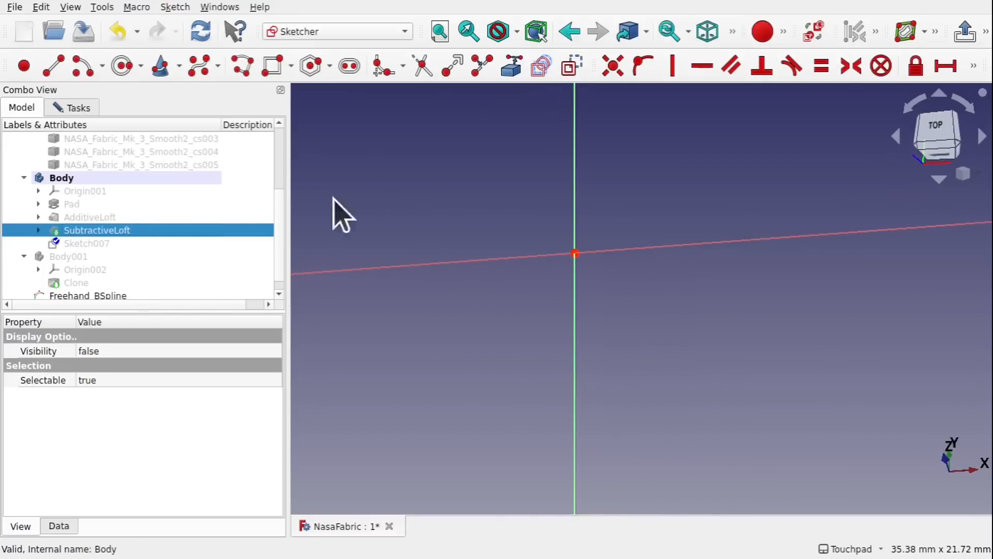
{"action": "left_click", "coordinate": [941, 148]}
Sketch a circle centred on the origin with a radius of about 1.3 mm and select it.
{"action": "left_click", "coordinate": [126, 70]}
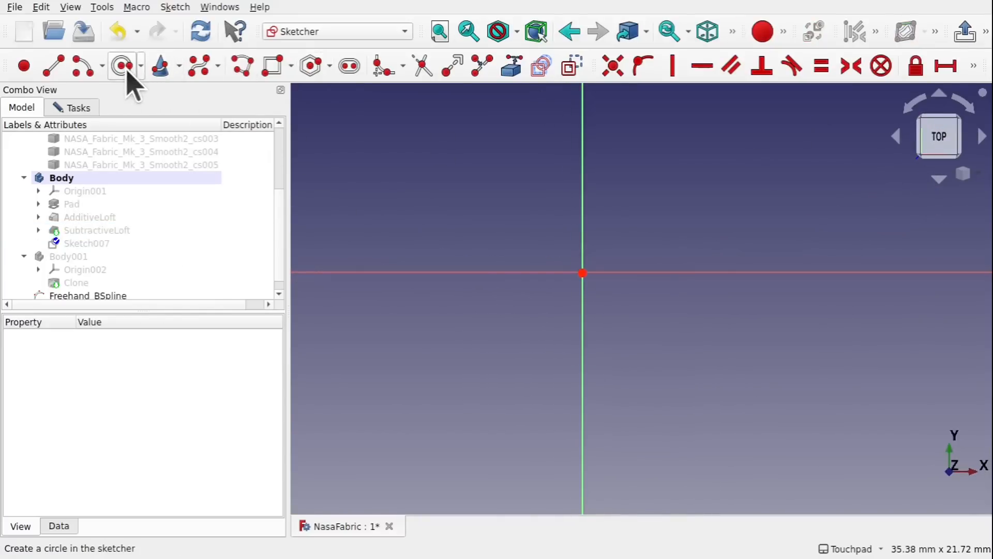
{"action": "left_click", "coordinate": [583, 273]}
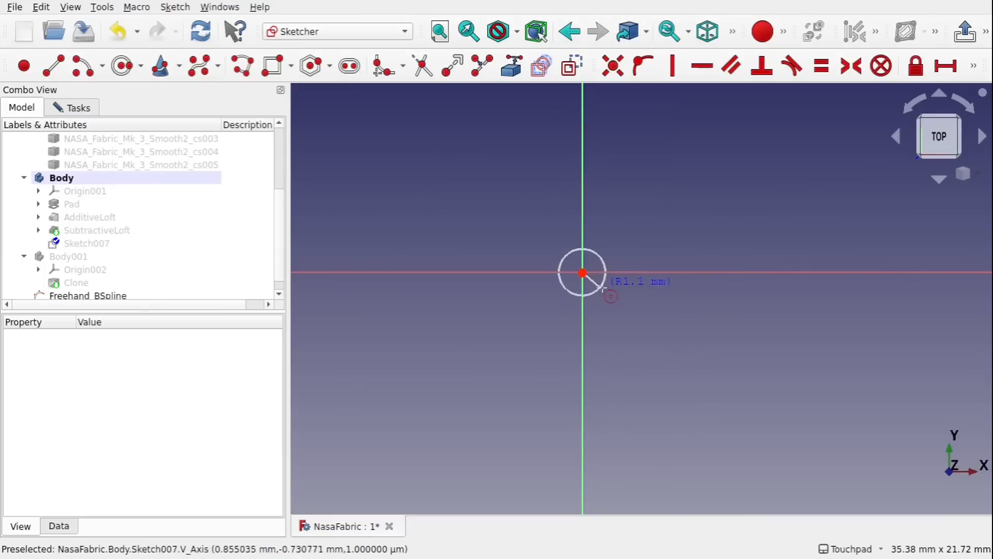
{"action": "left_click", "coordinate": [603, 288]}
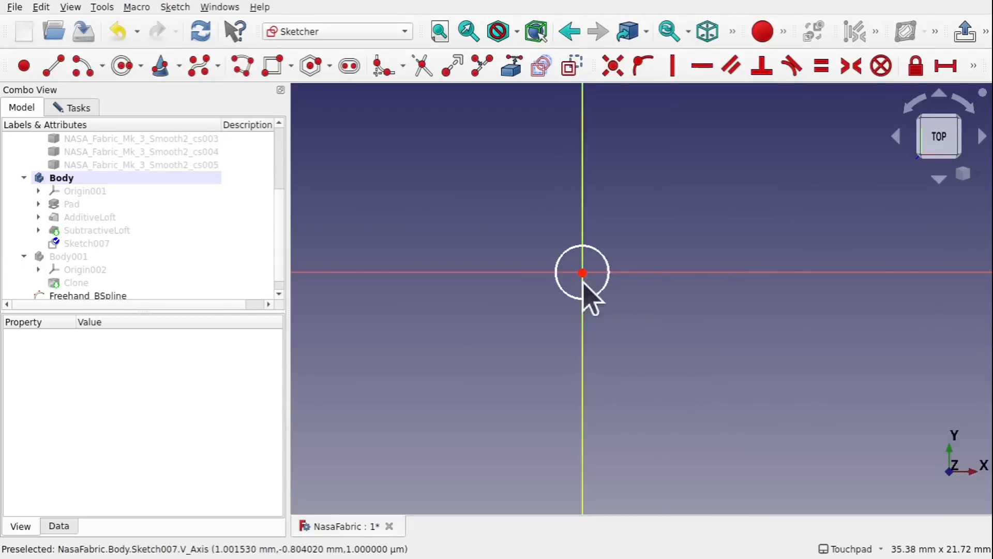
{"action": "left_click", "coordinate": [604, 268]}
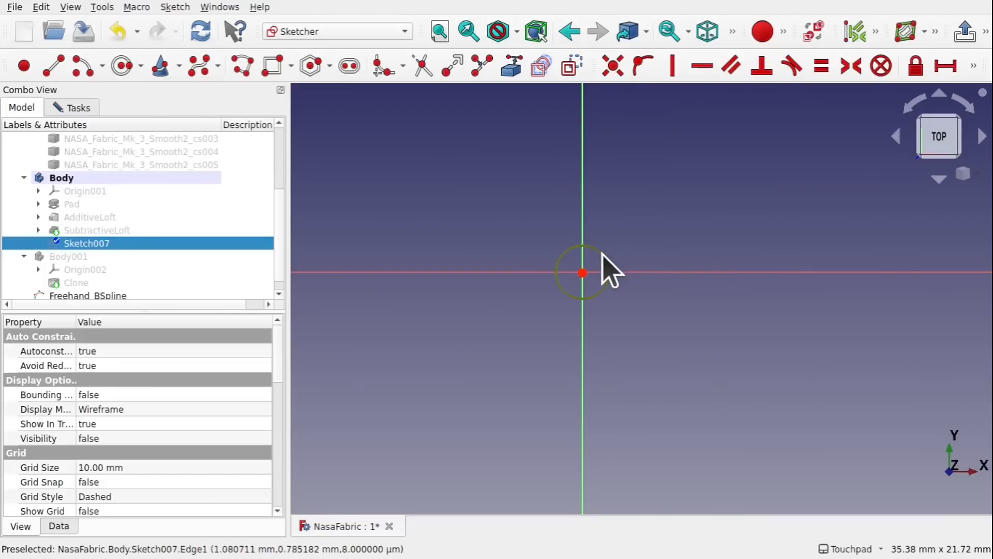
Constrain the origin circle's diameter to 1.5 mm and close the sketch.
{"action": "left_click", "coordinate": [973, 72]}
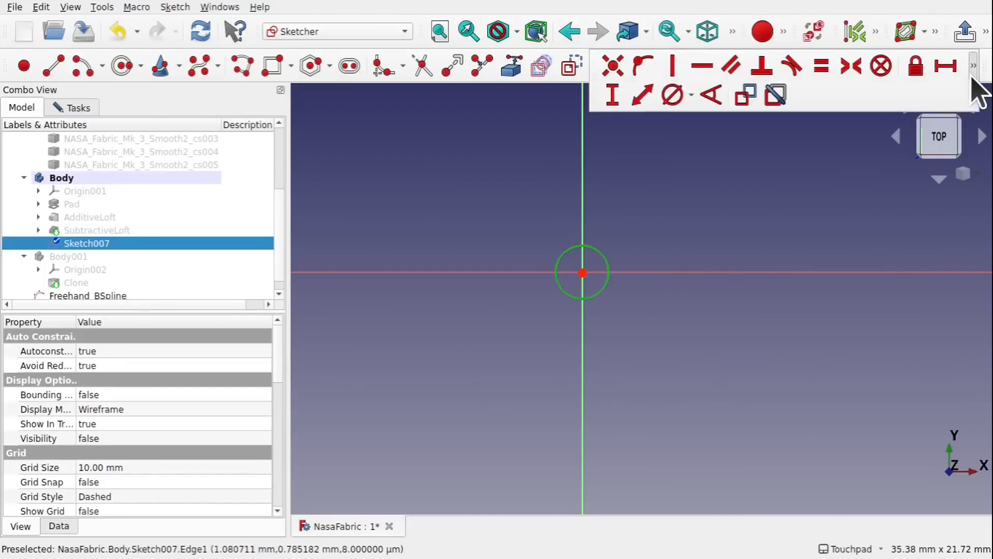
{"action": "left_click", "coordinate": [678, 100]}
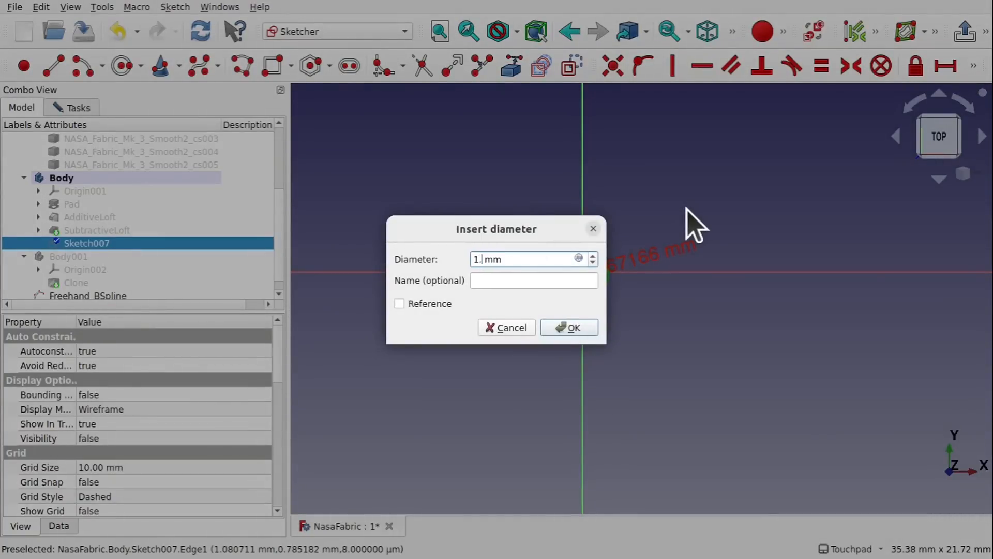
{"action": "key", "text": "Return"}
{"action": "scroll", "coordinate": [612, 284], "scroll_direction": "up", "scroll_amount": 3}
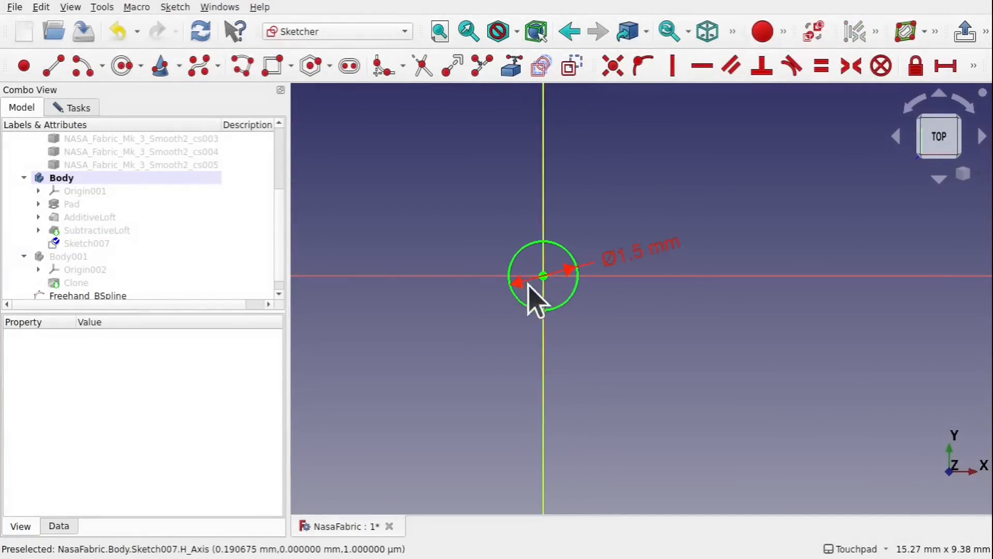
{"action": "scroll", "coordinate": [538, 276], "scroll_direction": "down", "scroll_amount": 2}
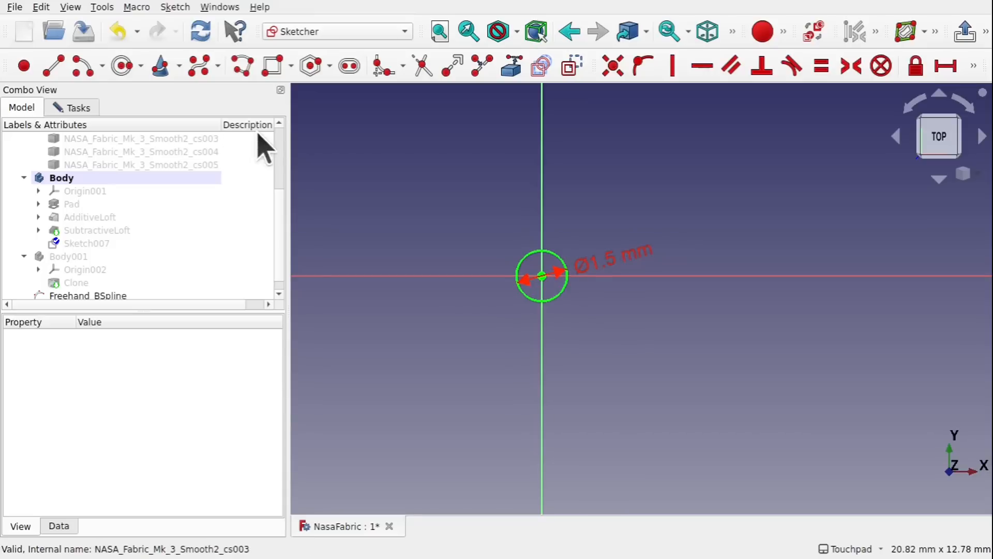
{"action": "scroll", "coordinate": [278, 151], "scroll_direction": "up", "scroll_amount": 3}
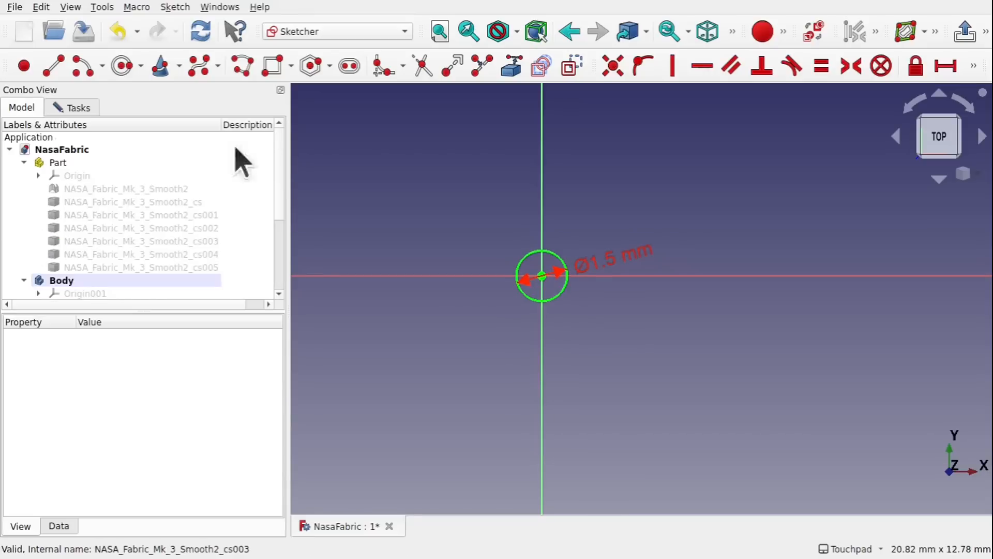
{"action": "left_click", "coordinate": [73, 108]}
{"action": "left_click", "coordinate": [153, 140]}
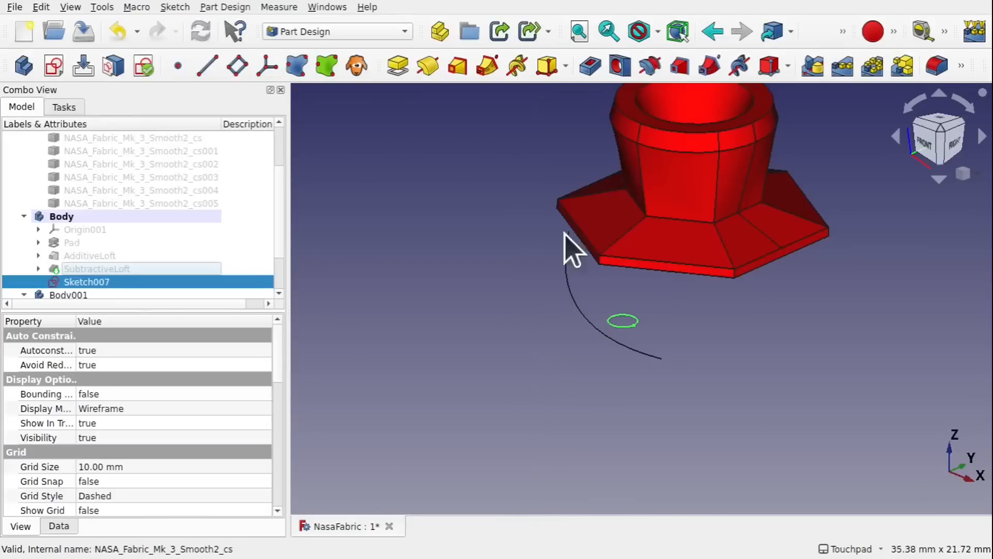
Make SubtractiveLoft visible again and inspect the circle's position relative to the spline path.
{"action": "scroll", "coordinate": [643, 267], "scroll_direction": "down", "scroll_amount": 1}
{"action": "left_click_drag", "start_coordinate": [644, 272], "coordinate": [643, 293], "text": "alt"}
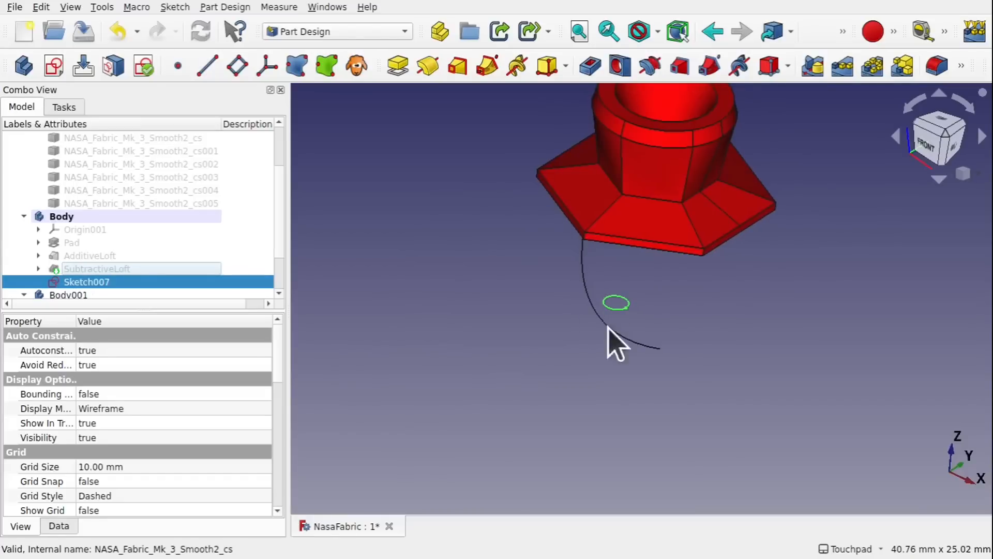
{"action": "left_click_drag", "start_coordinate": [612, 336], "coordinate": [691, 300], "text": "alt"}
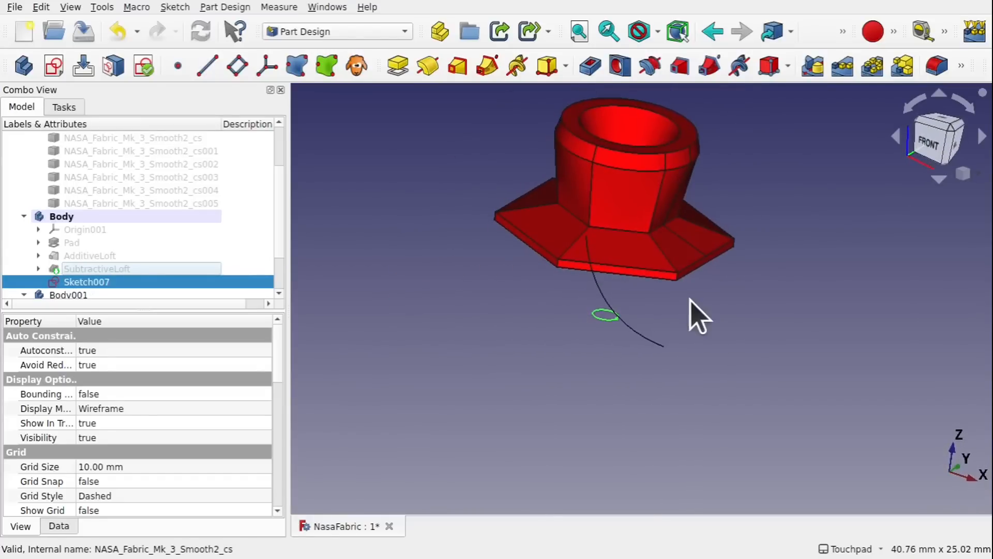
{"action": "left_click", "coordinate": [60, 269]}
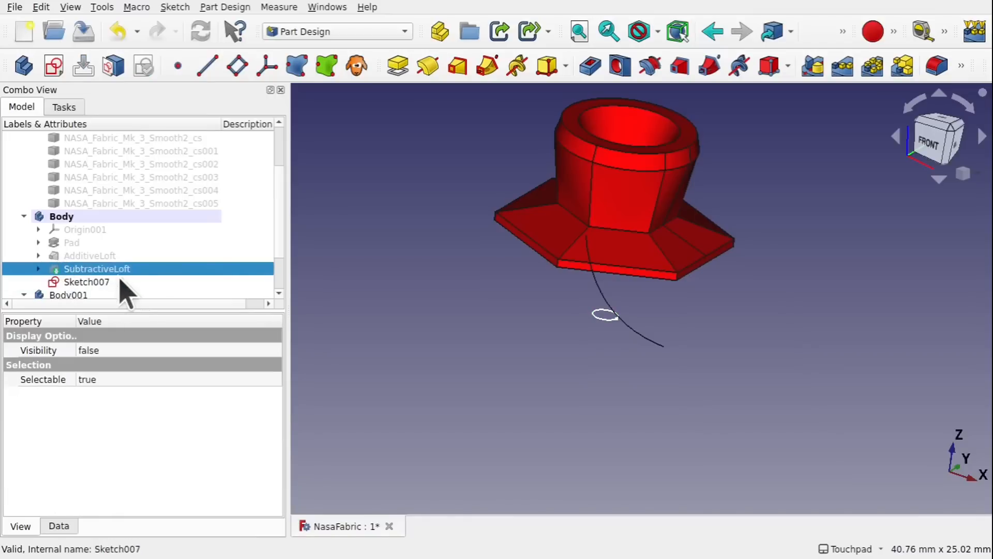
{"action": "key", "text": "space"}
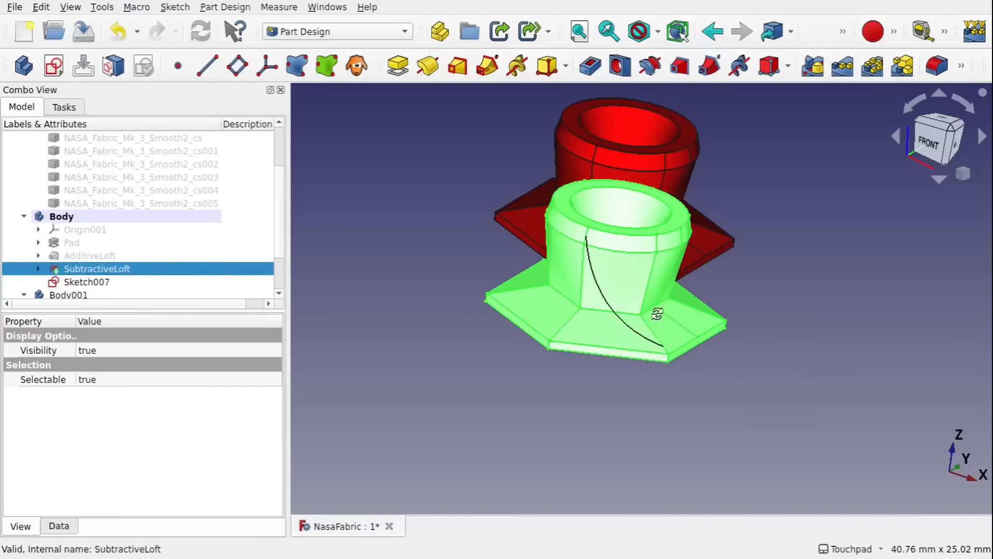
{"action": "middle_click_drag", "start_coordinate": [657, 314], "coordinate": [686, 254]}
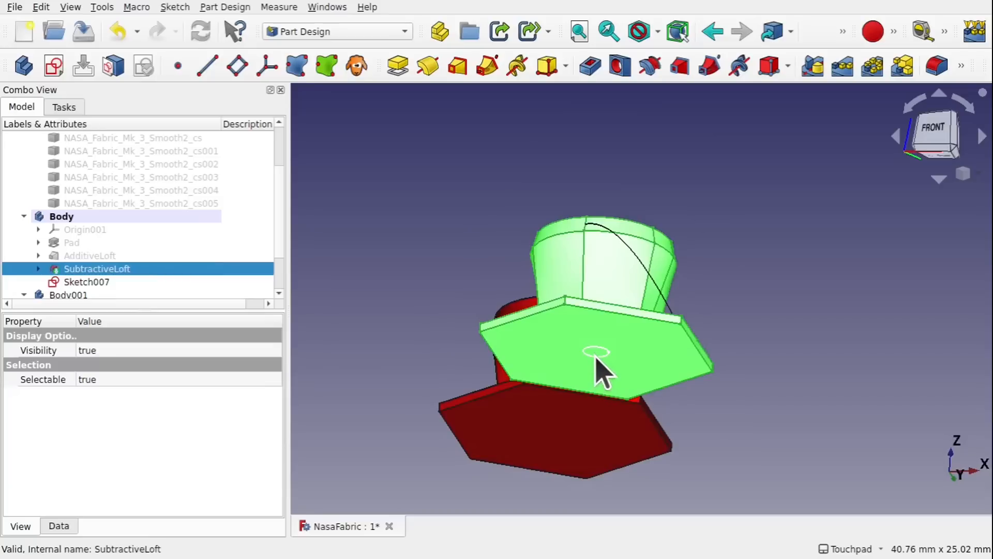
{"action": "middle_click_drag", "start_coordinate": [709, 305], "coordinate": [635, 313]}
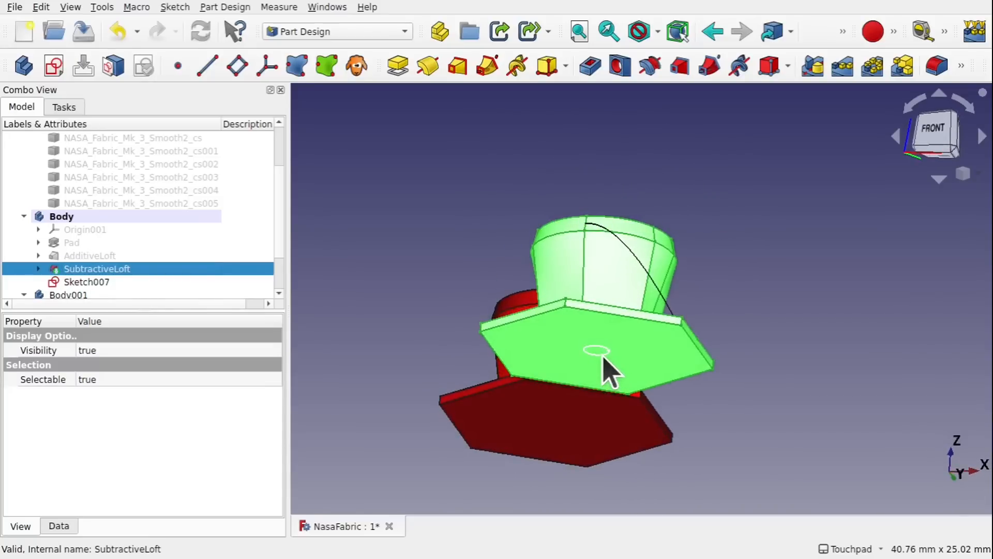
{"action": "middle_click_drag", "start_coordinate": [603, 358], "coordinate": [594, 372]}
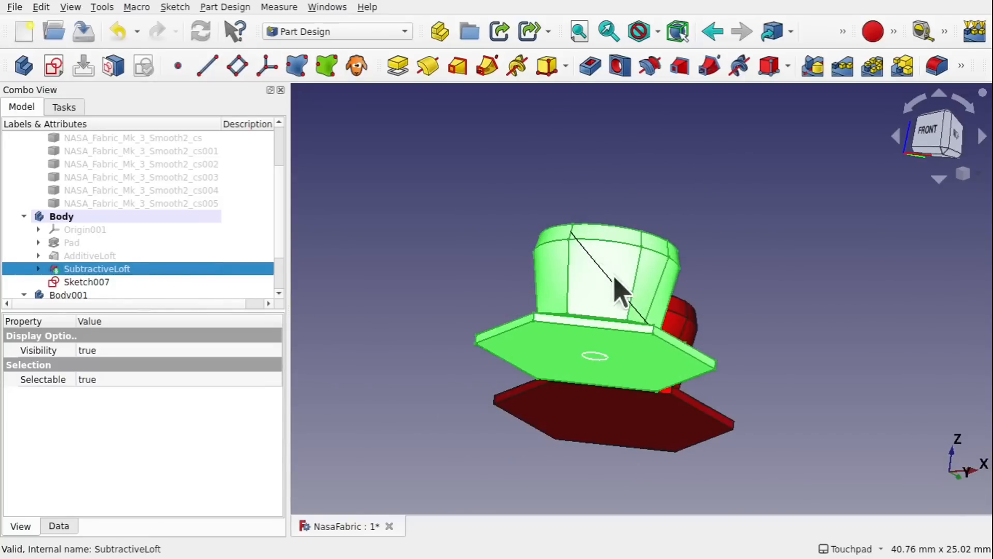
{"action": "middle_click_drag", "start_coordinate": [616, 284], "coordinate": [636, 282]}
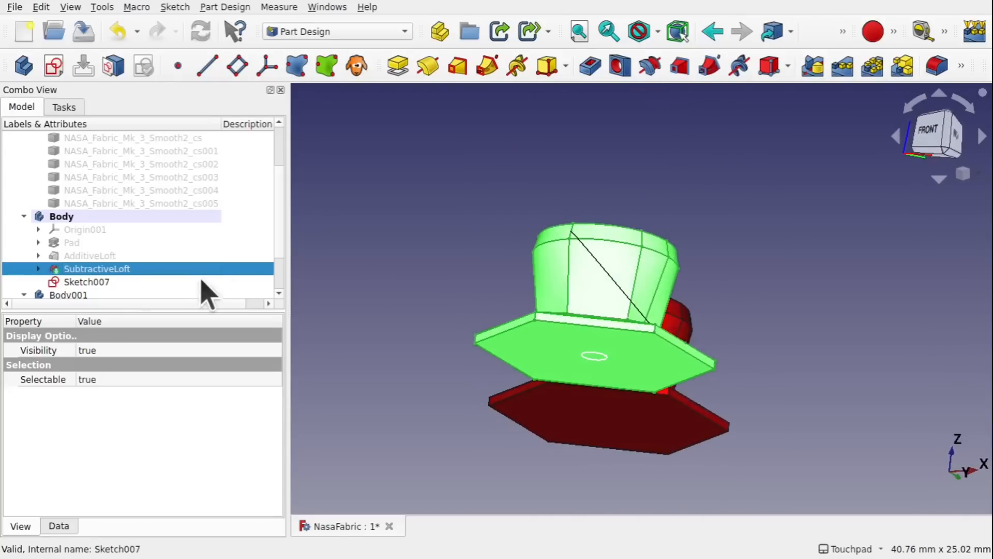
Open the attachment editor for Sketch007 and replace its XY plane reference with the Freehand_BSpline edge.
{"action": "left_click", "coordinate": [98, 285]}
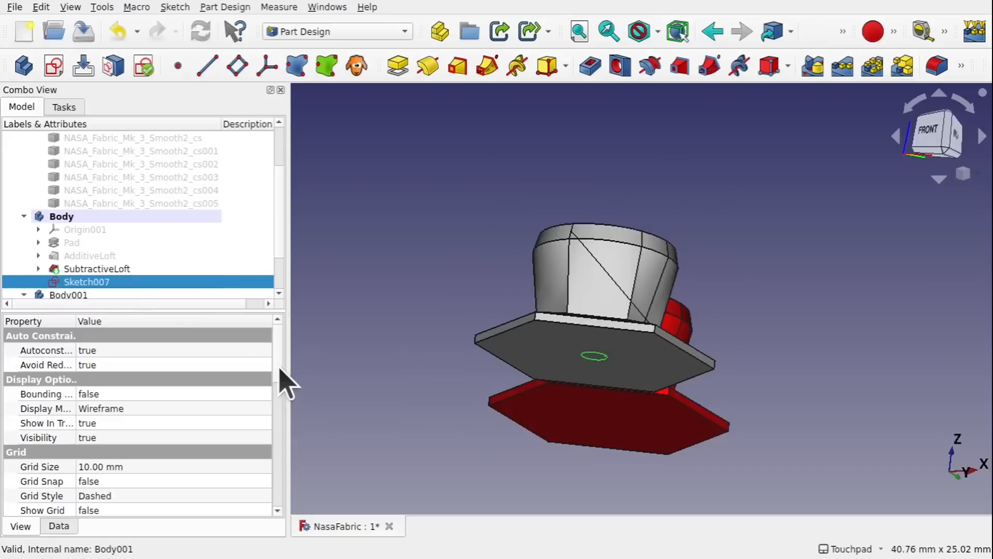
{"action": "left_click", "coordinate": [58, 526]}
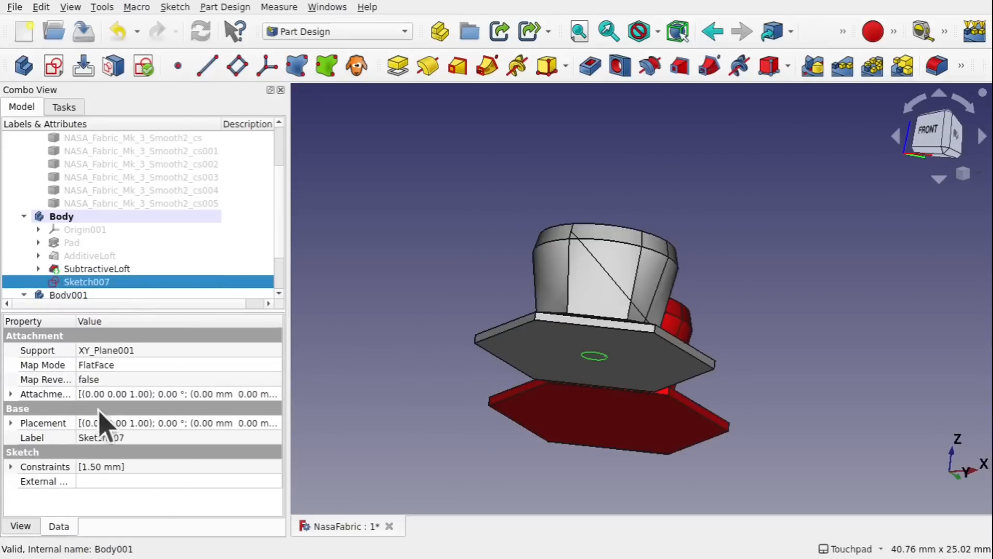
{"action": "left_click", "coordinate": [279, 365]}
{"action": "left_click", "coordinate": [273, 365]}
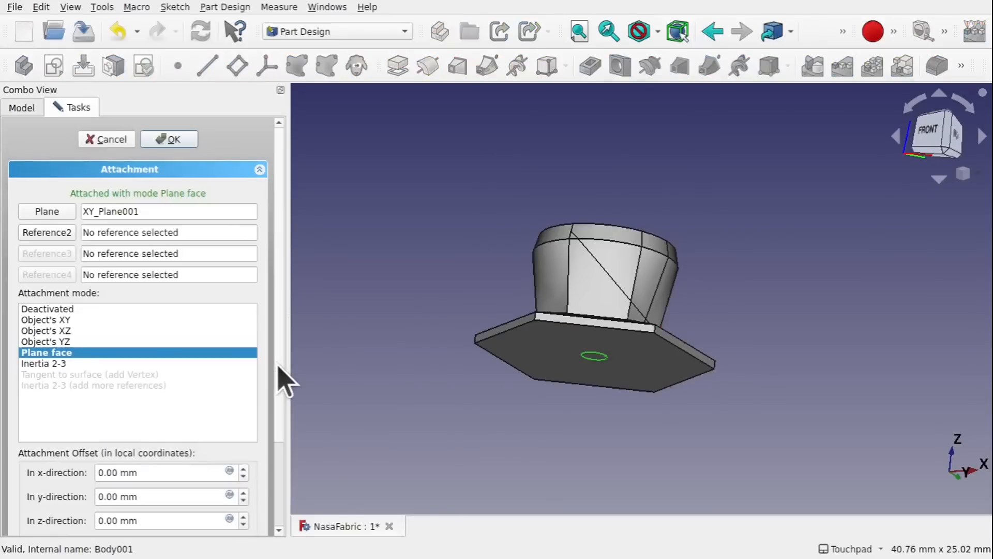
{"action": "left_click_drag", "start_coordinate": [583, 321], "coordinate": [555, 344], "text": "shift"}
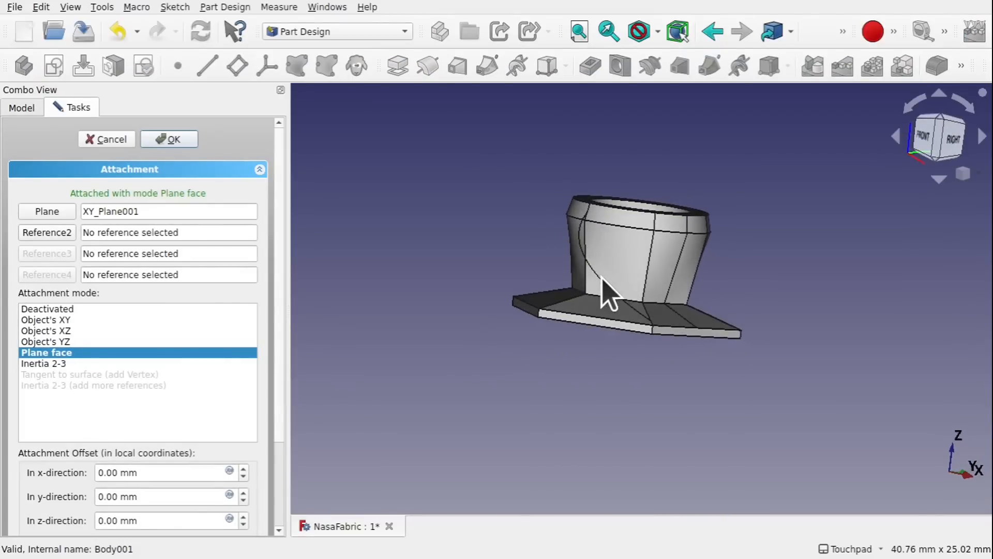
{"action": "left_click_drag", "start_coordinate": [600, 277], "coordinate": [604, 317], "text": "shift"}
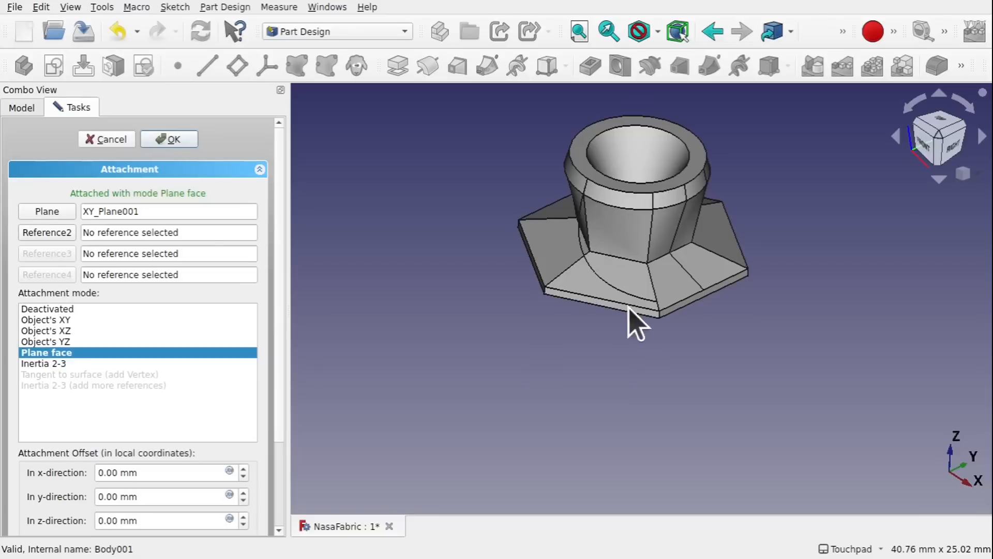
{"action": "left_click_drag", "start_coordinate": [637, 322], "coordinate": [633, 280], "text": "shift"}
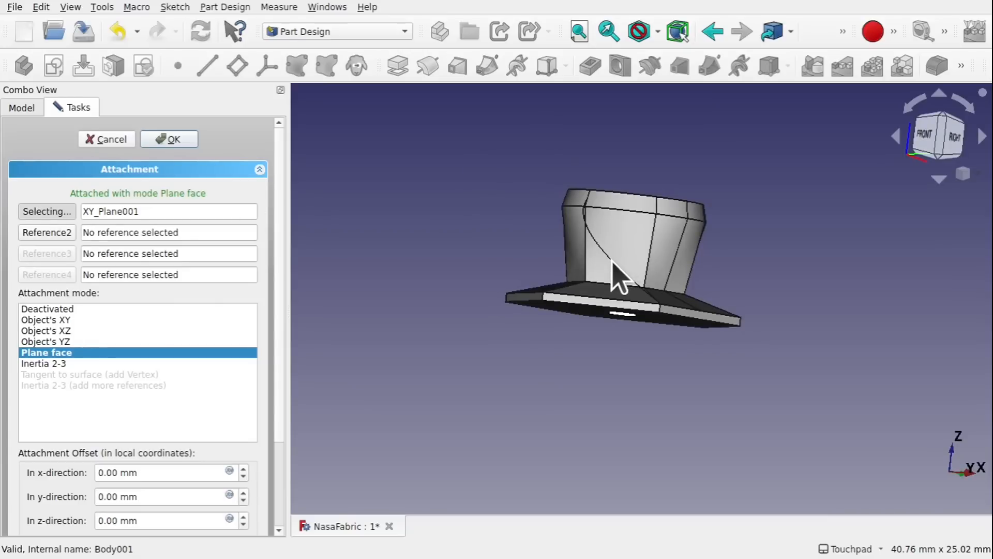
{"action": "left_click", "coordinate": [615, 277]}
{"action": "left_click_drag", "start_coordinate": [602, 238], "coordinate": [688, 270], "text": "alt"}
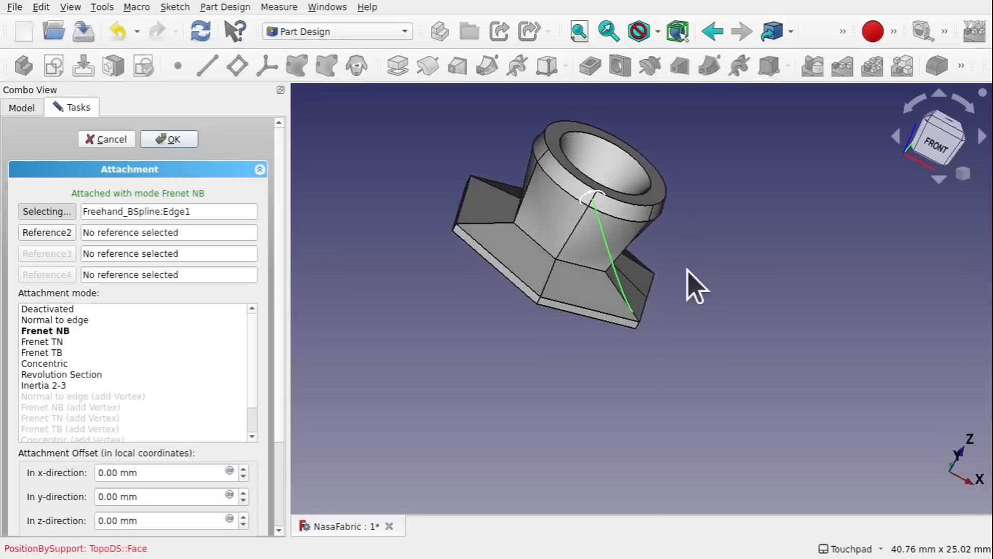
{"action": "left_click_drag", "start_coordinate": [591, 203], "coordinate": [606, 243], "text": "alt"}
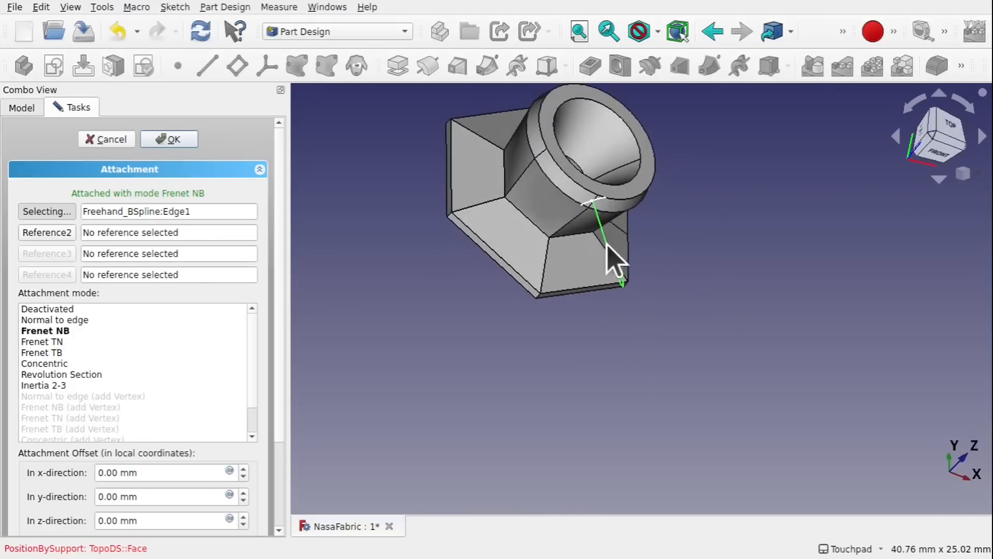
{"action": "scroll", "coordinate": [612, 224], "scroll_direction": "up", "scroll_amount": 3}
{"action": "left_click", "coordinate": [587, 228]}
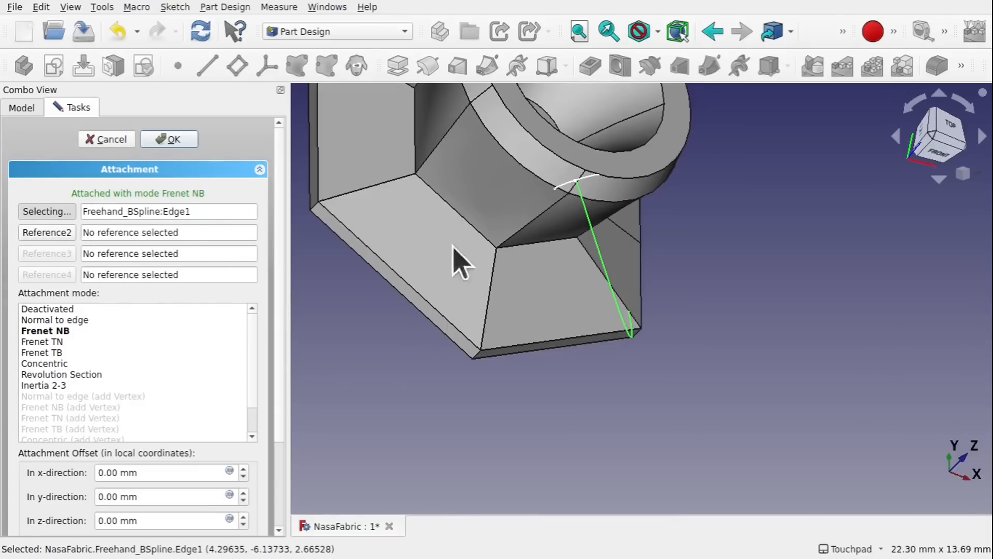
Set the sketch's attachment mode to Normal to edge and apply the attachment.
{"action": "middle_click_drag", "start_coordinate": [620, 313], "coordinate": [528, 272]}
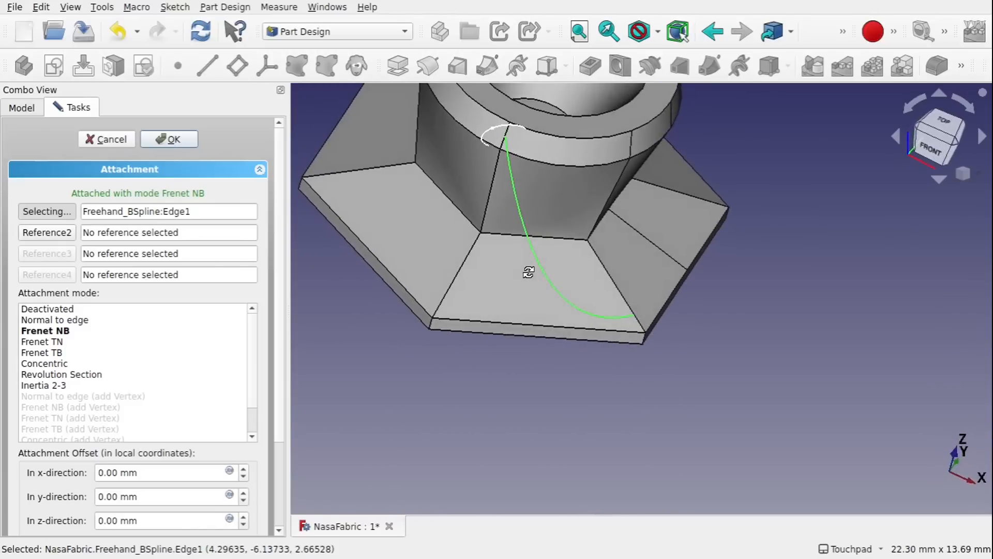
{"action": "left_click", "coordinate": [55, 320]}
{"action": "middle_click_drag", "start_coordinate": [600, 238], "coordinate": [489, 241]}
{"action": "middle_click_drag", "start_coordinate": [517, 210], "coordinate": [492, 204]}
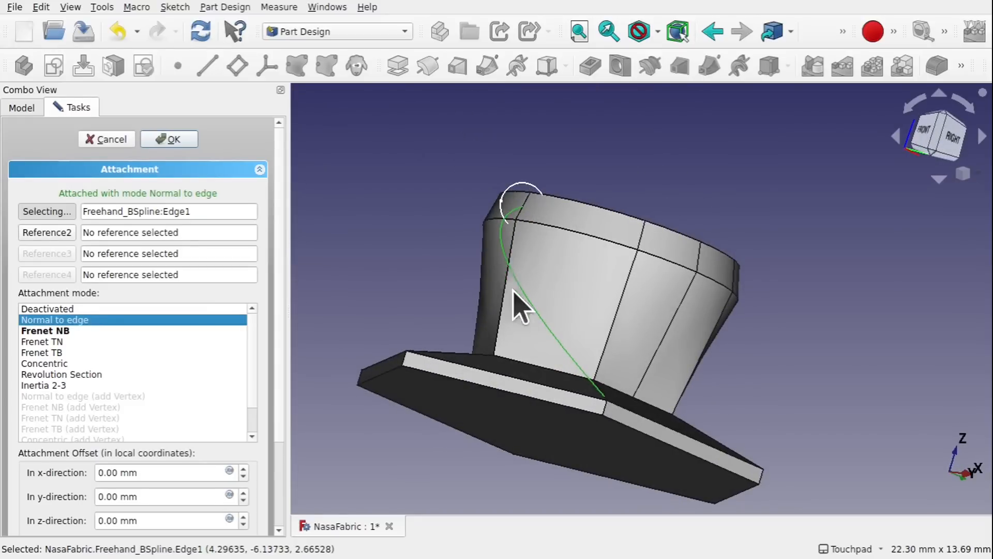
{"action": "middle_click_drag", "start_coordinate": [521, 300], "coordinate": [611, 357]}
{"action": "middle_click_drag", "start_coordinate": [543, 277], "coordinate": [488, 231]}
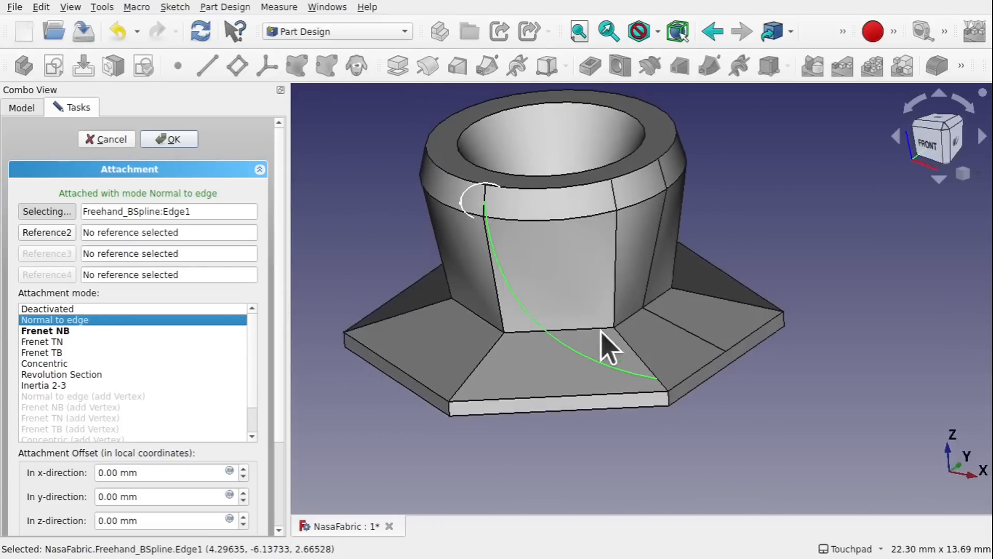
{"action": "middle_click_drag", "start_coordinate": [603, 336], "coordinate": [496, 329]}
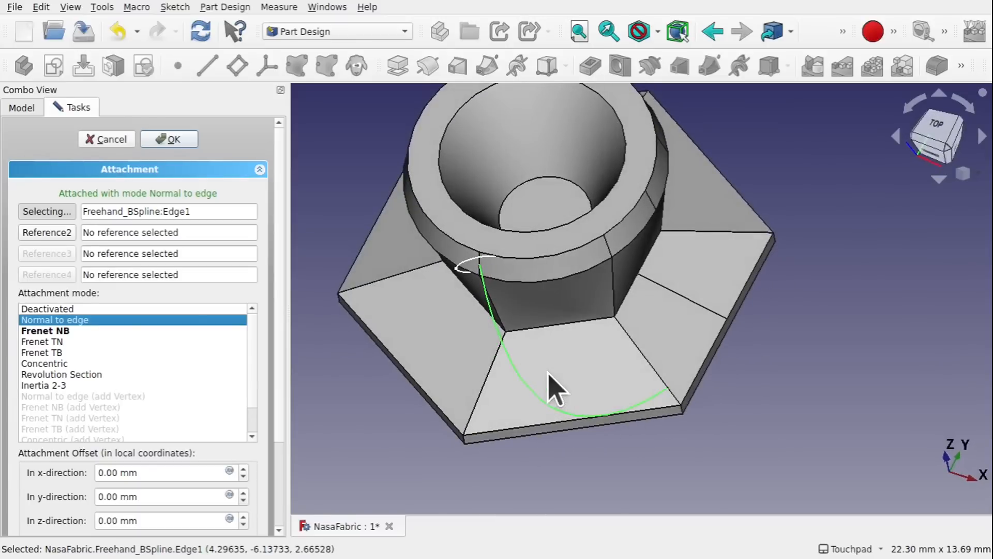
{"action": "left_click", "coordinate": [169, 144]}
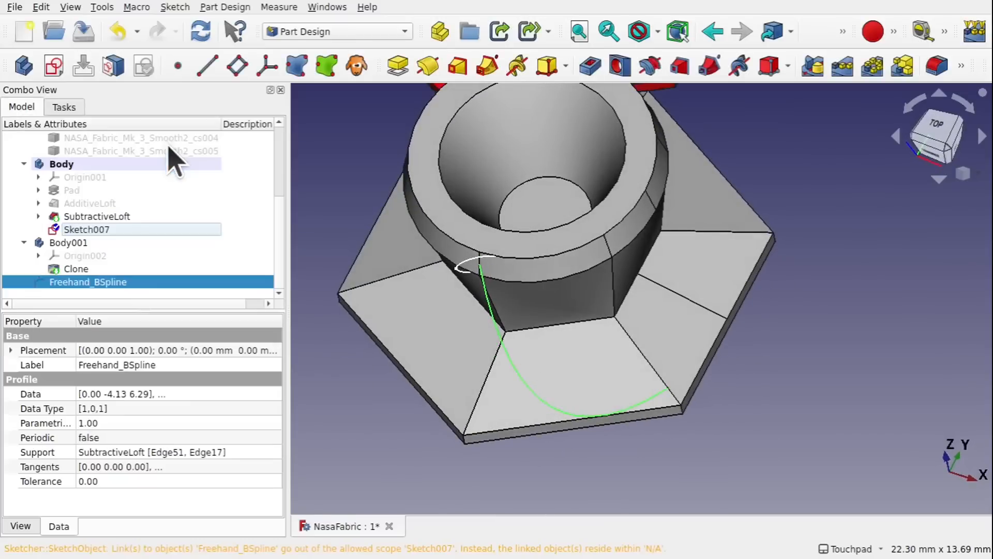
Start an additive pipe with Sketch007 as the profile and Freehand_BSpline as the path to sweep along.
{"action": "middle_click_drag", "start_coordinate": [603, 317], "coordinate": [469, 220]}
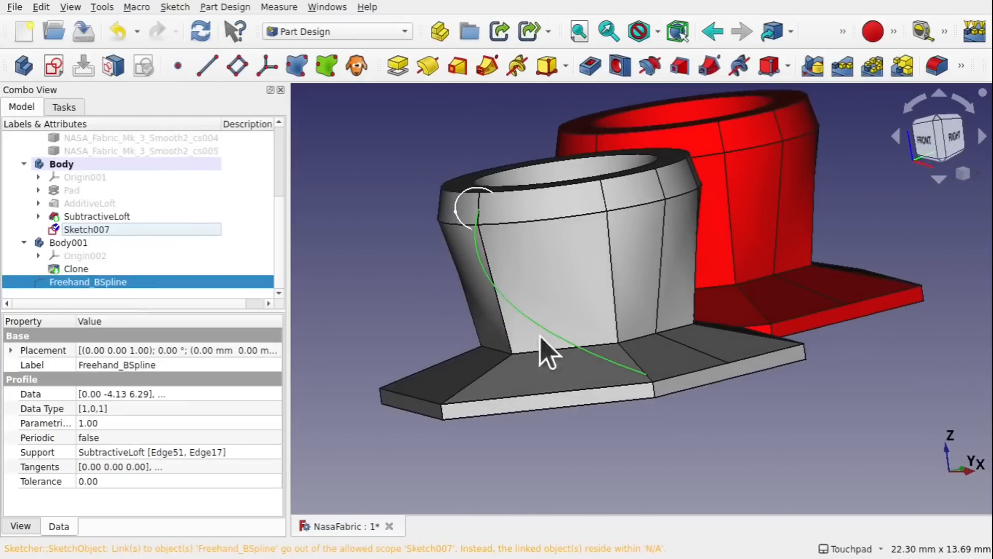
{"action": "middle_click_drag", "start_coordinate": [603, 304], "coordinate": [643, 333]}
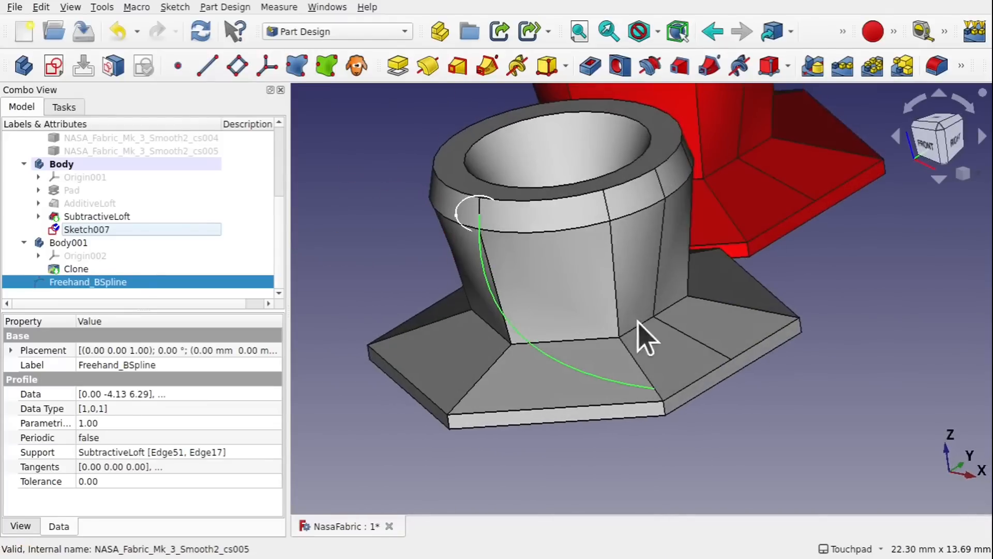
{"action": "left_click", "coordinate": [459, 202]}
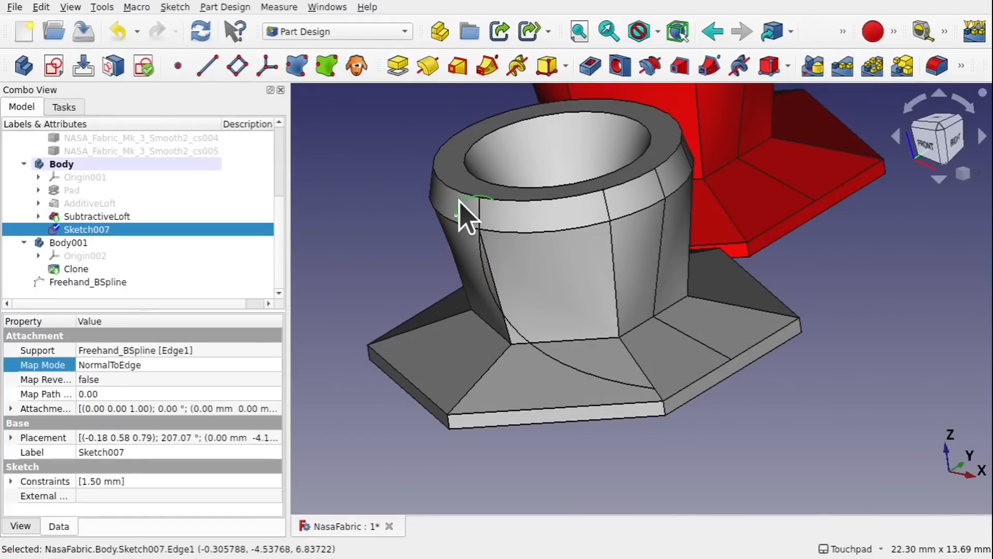
{"action": "left_click", "coordinate": [226, 8]}
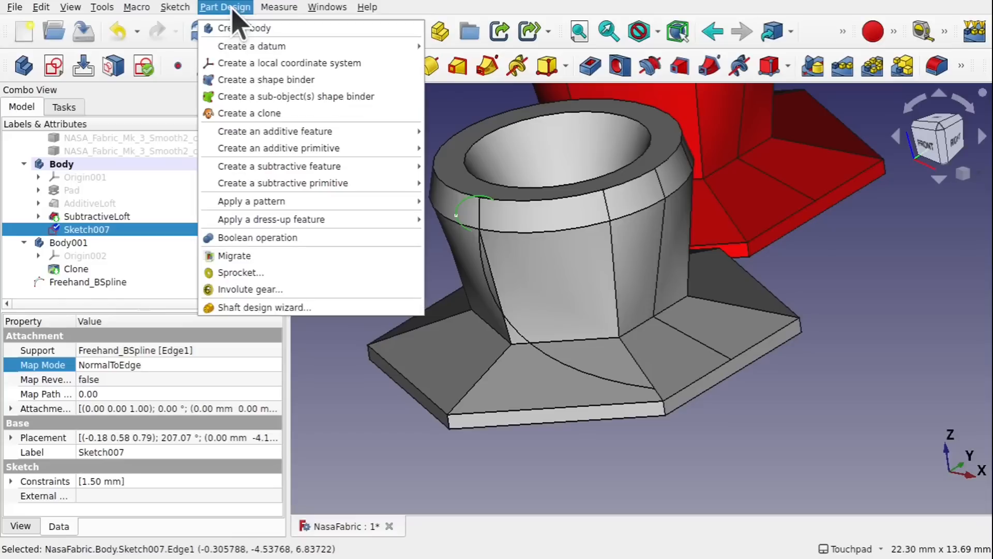
{"action": "mouse_move", "coordinate": [326, 136]}
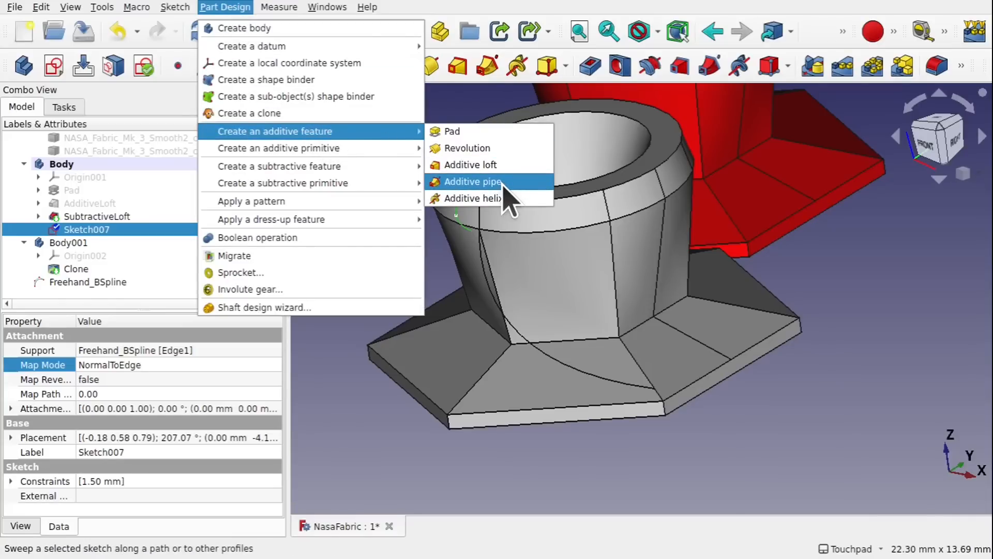
{"action": "left_click", "coordinate": [472, 182]}
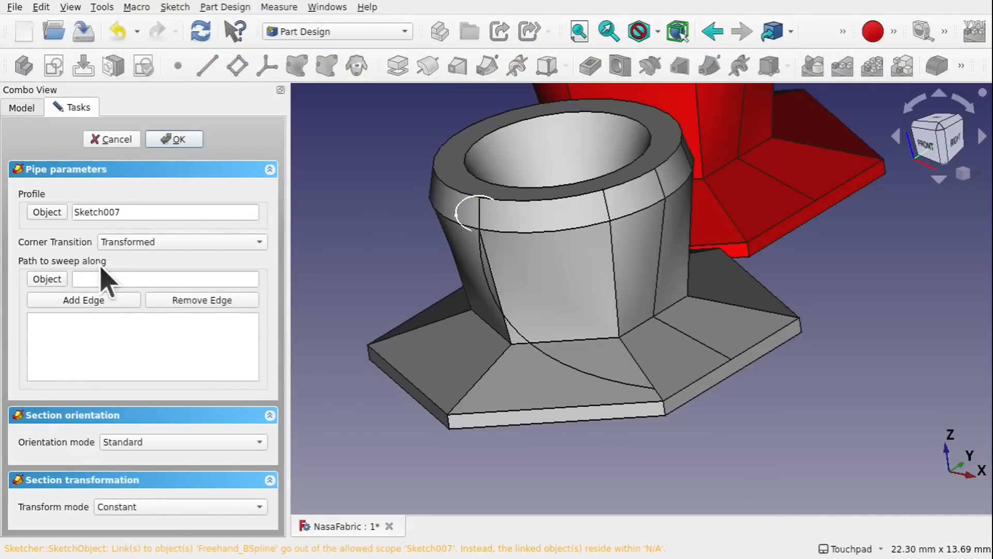
{"action": "left_click", "coordinate": [570, 362]}
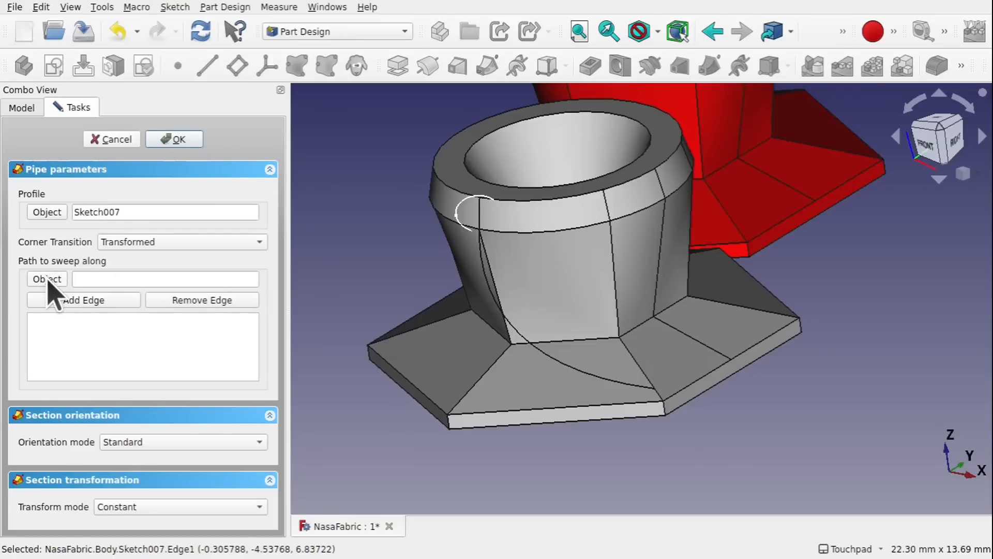
{"action": "left_click", "coordinate": [554, 361]}
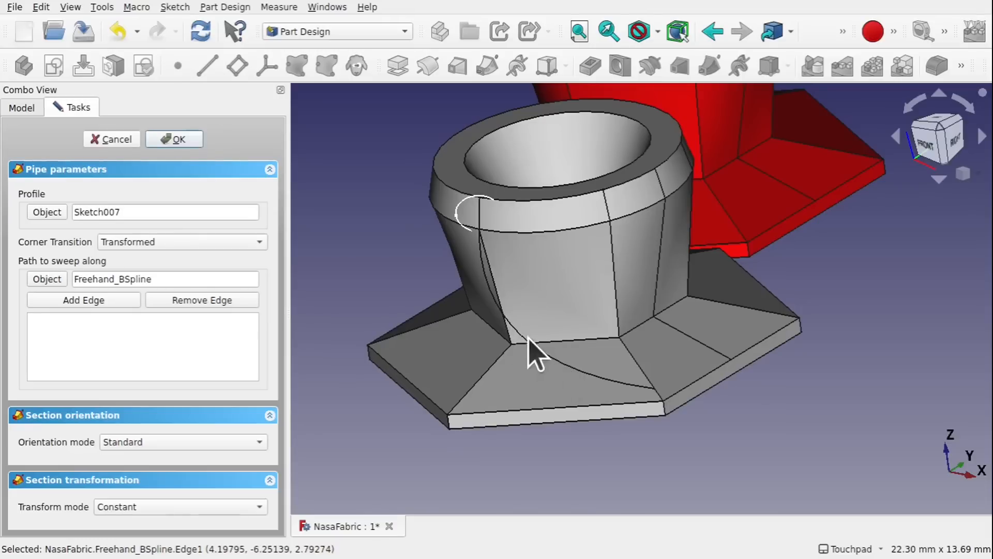
{"action": "left_click", "coordinate": [176, 139]}
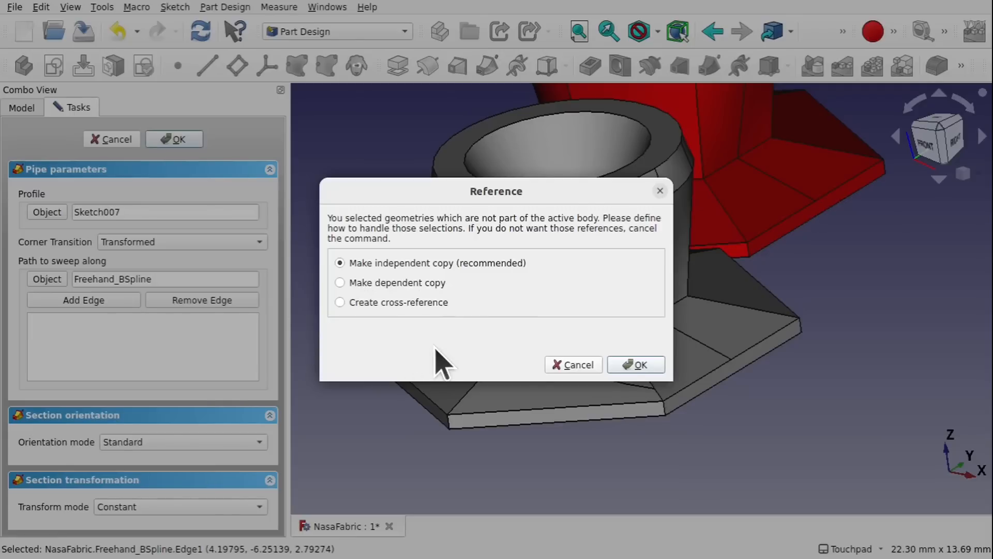
{"action": "left_click", "coordinate": [571, 365]}
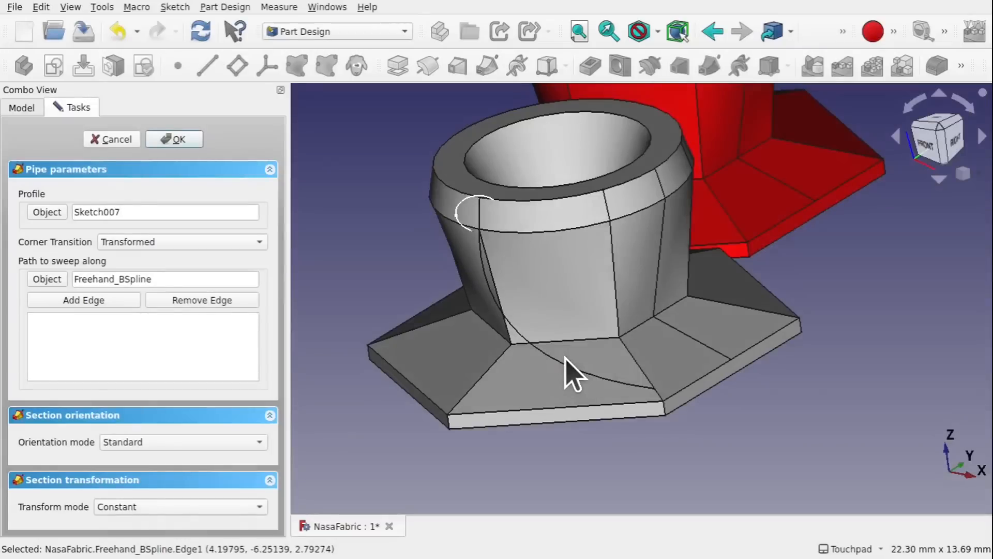
{"action": "left_click", "coordinate": [117, 141]}
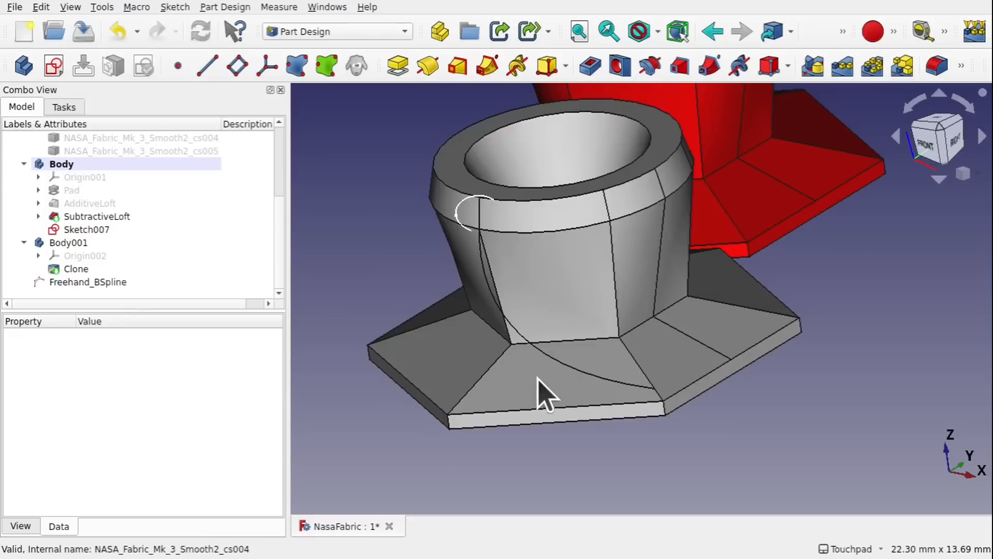
Create a sub-object shape binder in the active body from the Freehand_BSpline curve's edge.
{"action": "left_click", "coordinate": [559, 360]}
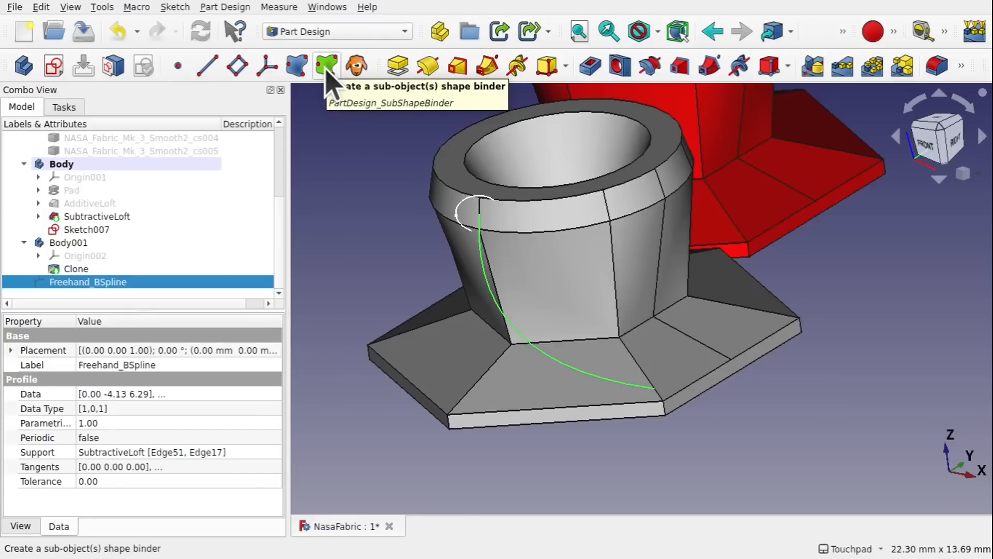
{"action": "left_click", "coordinate": [225, 7]}
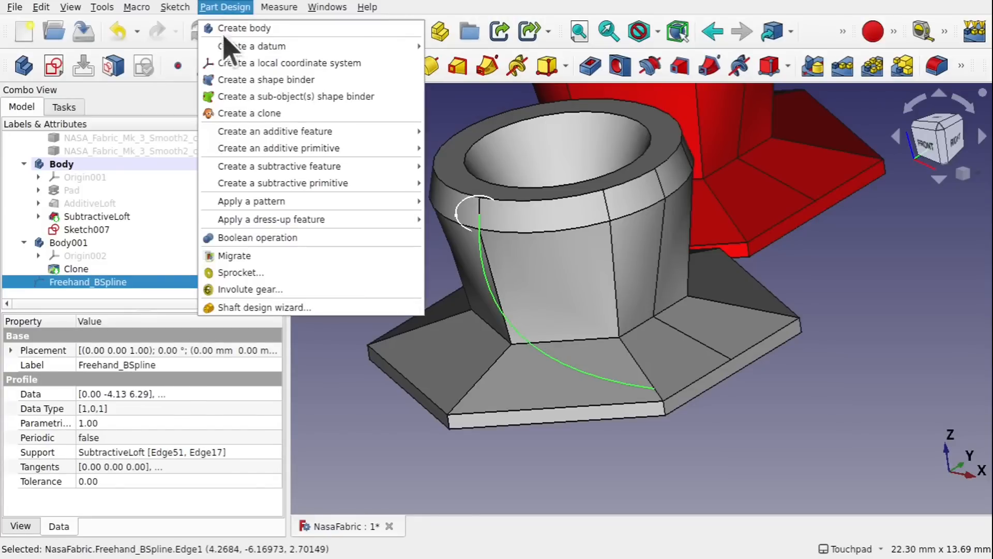
{"action": "left_click", "coordinate": [246, 101]}
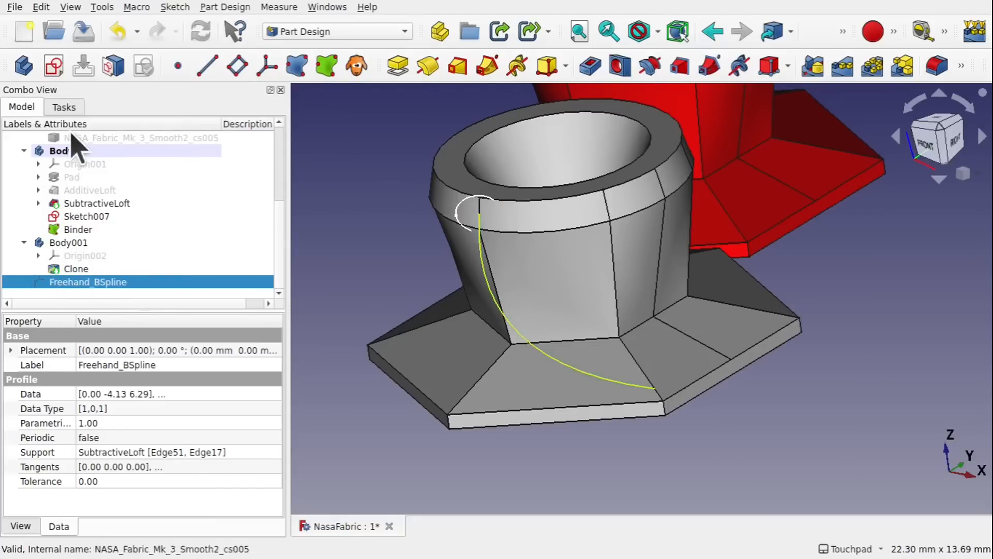
Hide the original Freehand_BSpline curve so that only its shape binder copy is shown.
{"action": "left_click", "coordinate": [77, 230]}
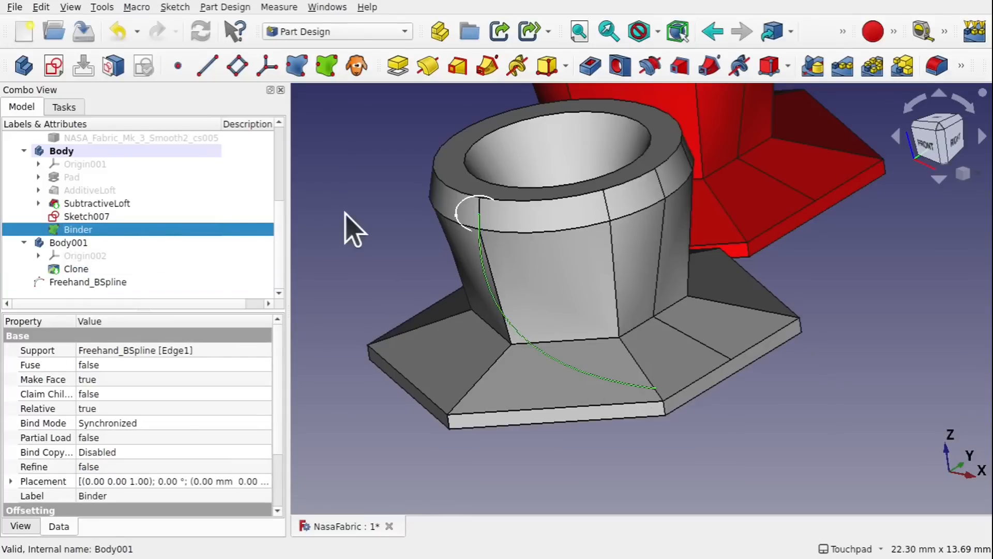
{"action": "left_click", "coordinate": [91, 282]}
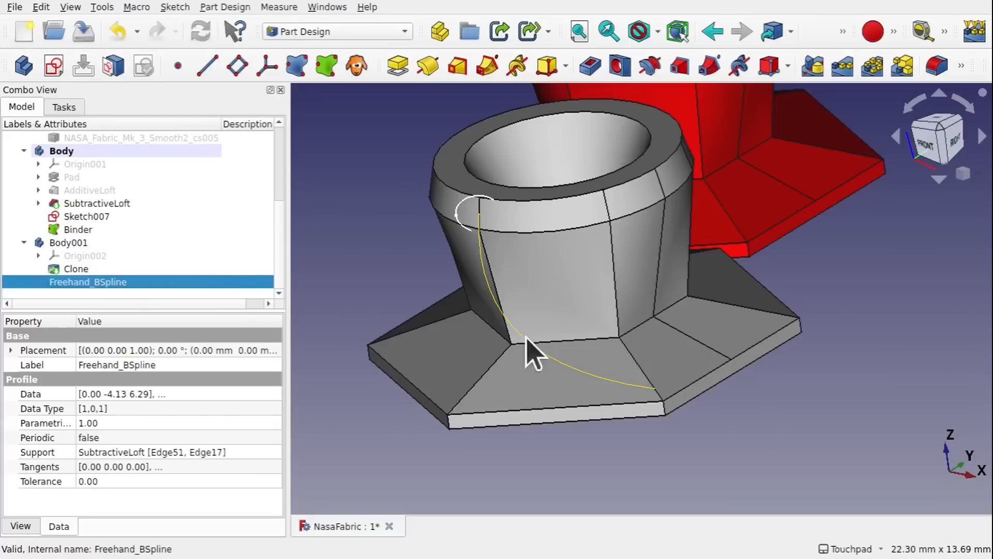
{"action": "left_click_drag", "start_coordinate": [526, 337], "coordinate": [651, 234], "text": "alt"}
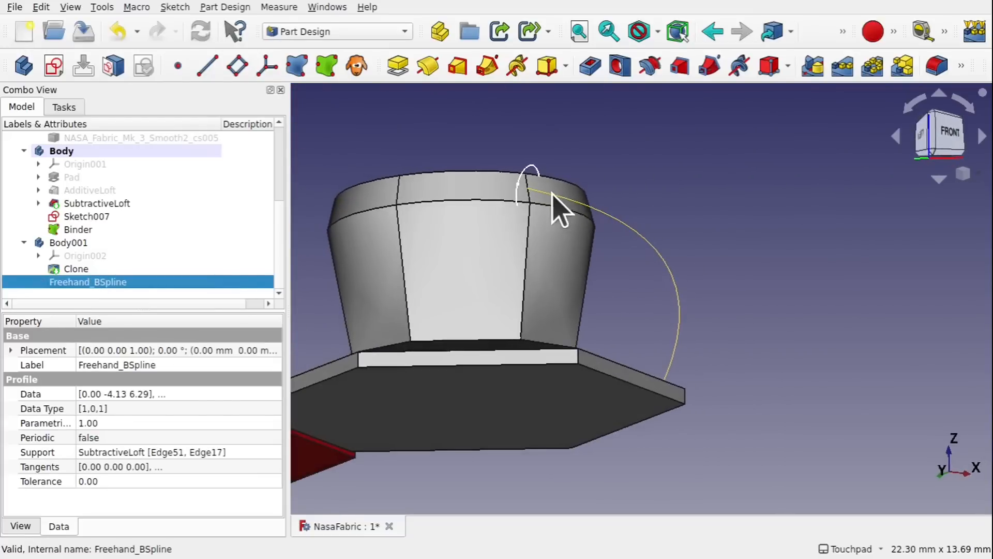
{"action": "scroll", "coordinate": [658, 262], "scroll_direction": "up", "scroll_amount": 4}
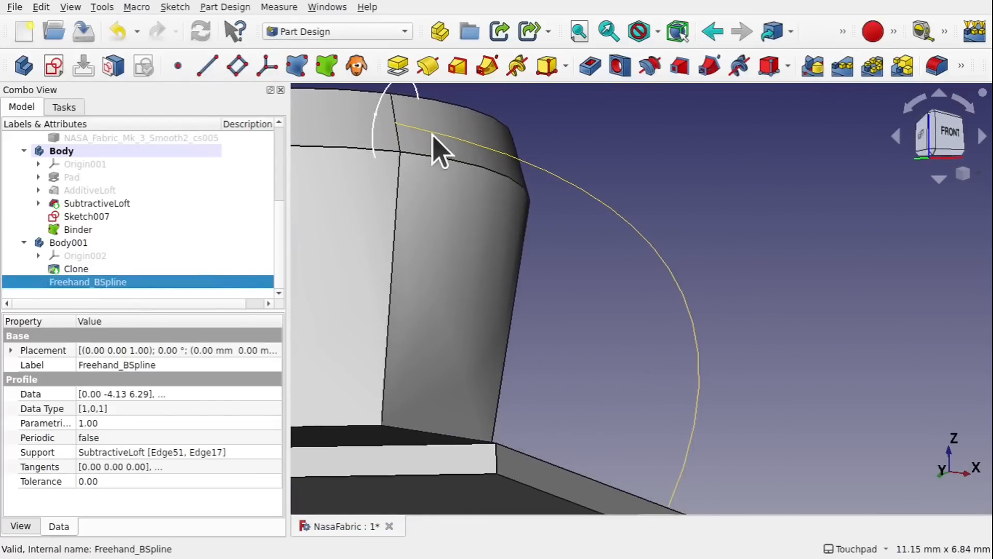
{"action": "left_click_drag", "start_coordinate": [647, 339], "coordinate": [412, 374], "text": "alt"}
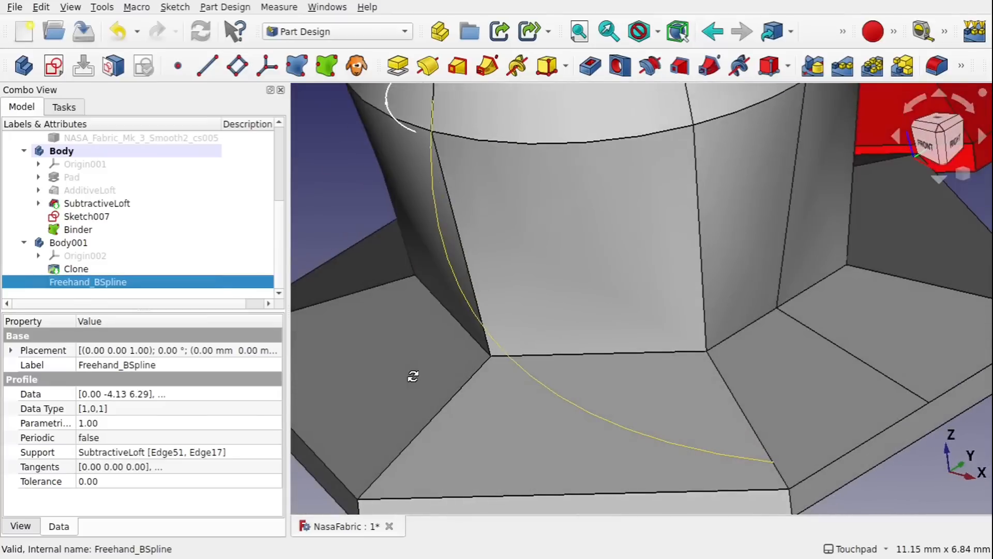
{"action": "left_click", "coordinate": [562, 389]}
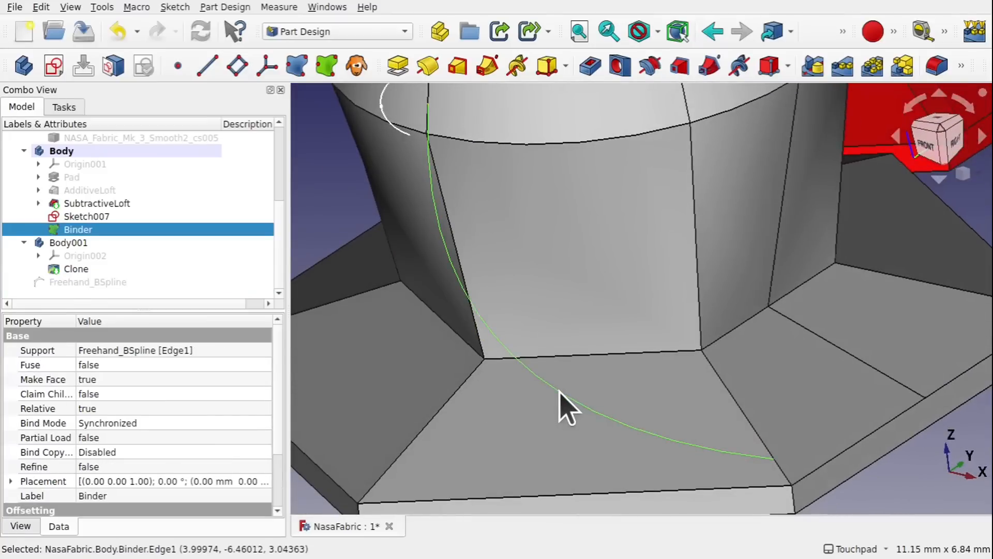
{"action": "scroll", "coordinate": [559, 405], "scroll_direction": "down", "scroll_amount": 5}
{"action": "left_click_drag", "start_coordinate": [559, 406], "coordinate": [756, 323], "text": "alt"}
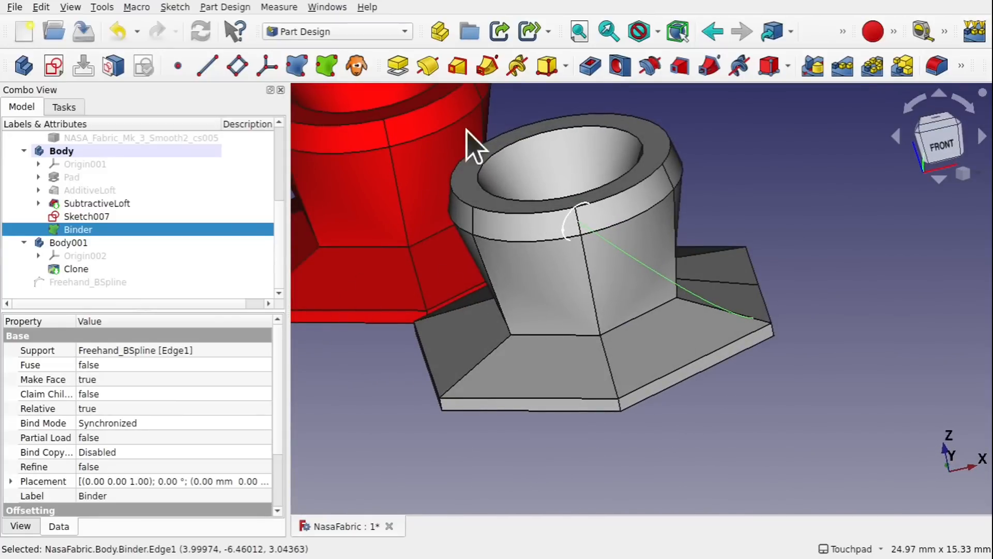
{"action": "left_click", "coordinate": [494, 73]}
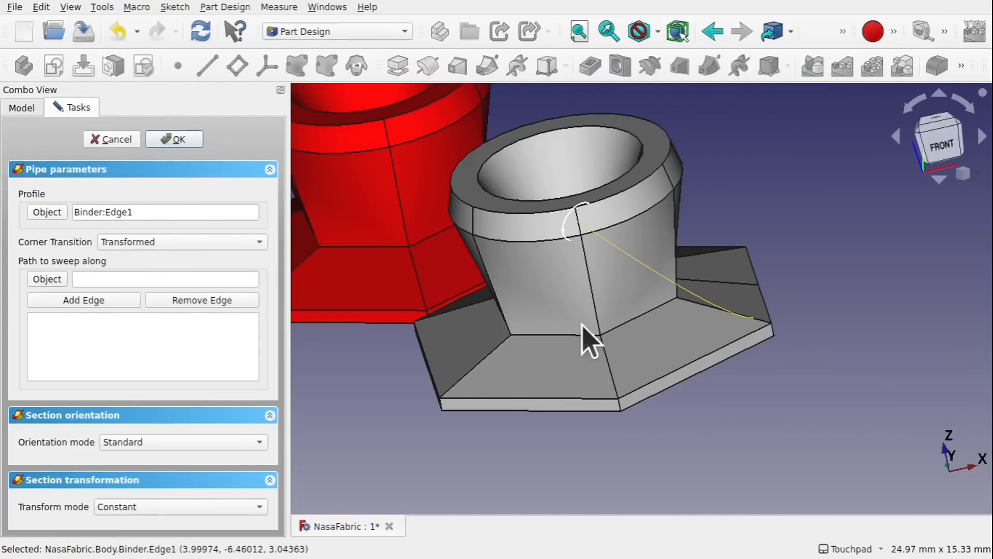
{"action": "left_click", "coordinate": [115, 140]}
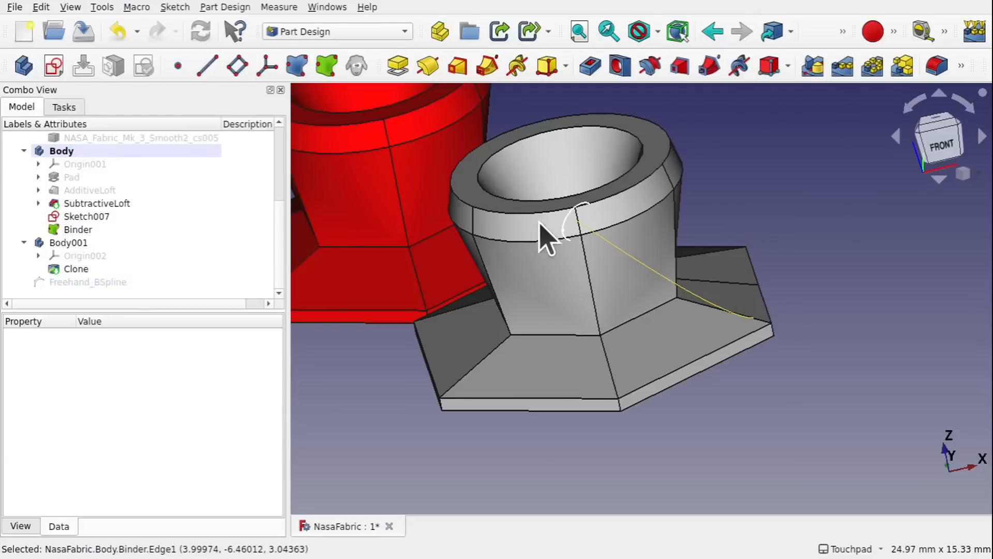
Create an additive pipe that sweeps the Sketch007 profile along the Binder curve to form the cup's handle.
{"action": "left_click", "coordinate": [571, 236]}
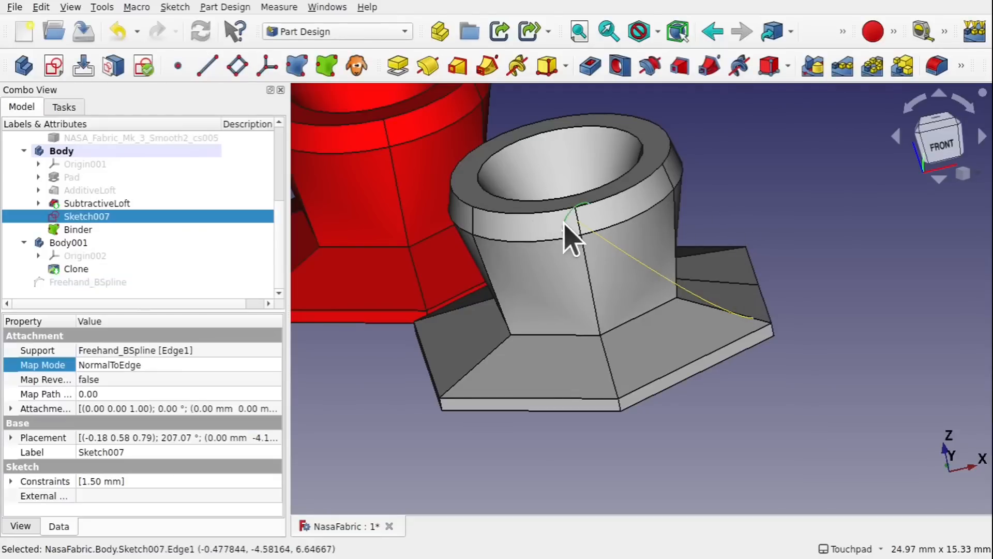
{"action": "left_click", "coordinate": [487, 66]}
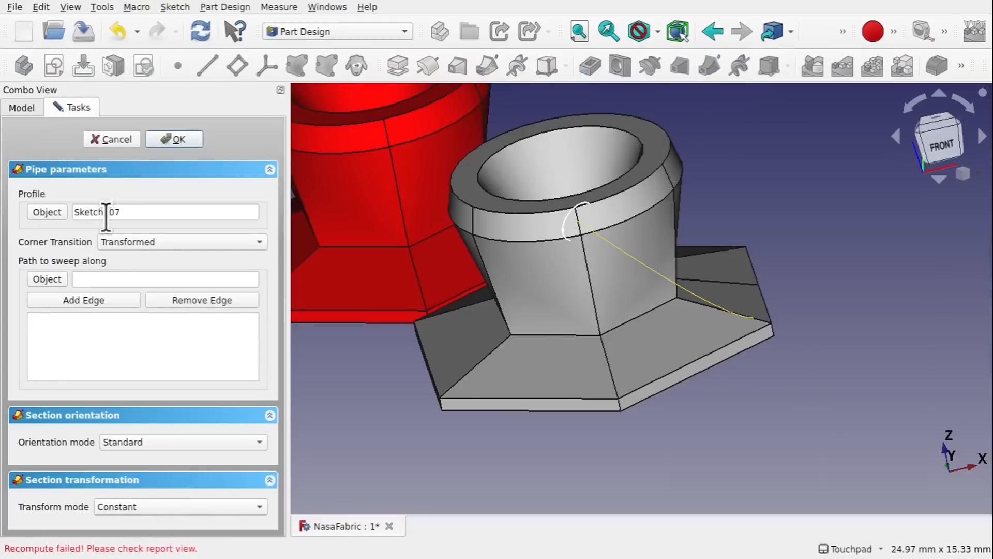
{"action": "left_click", "coordinate": [92, 301]}
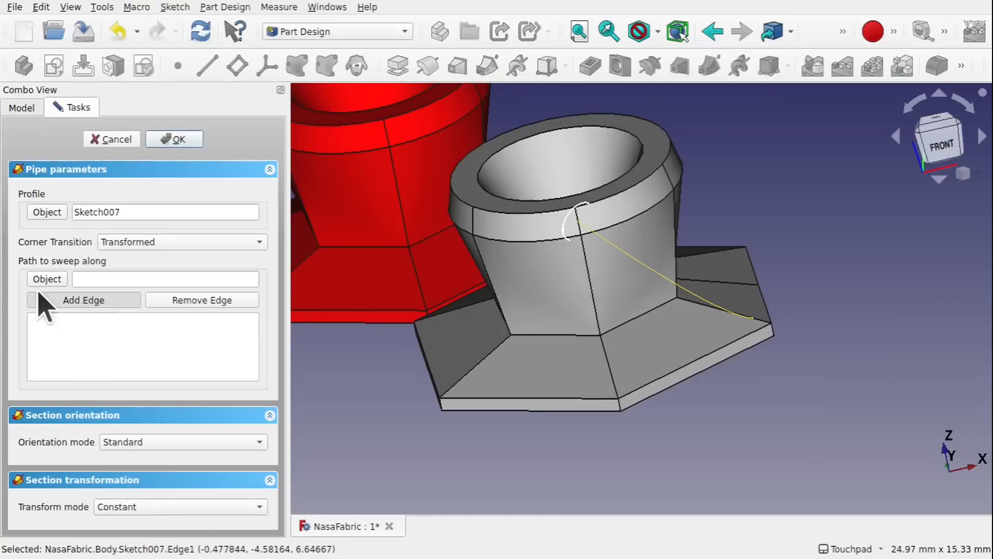
{"action": "left_click", "coordinate": [52, 280]}
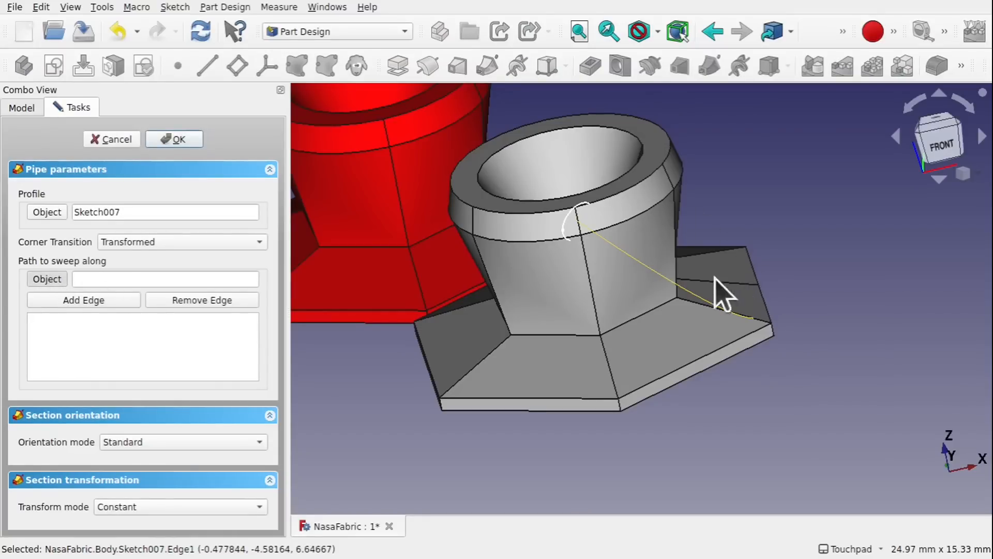
{"action": "left_click", "coordinate": [682, 288]}
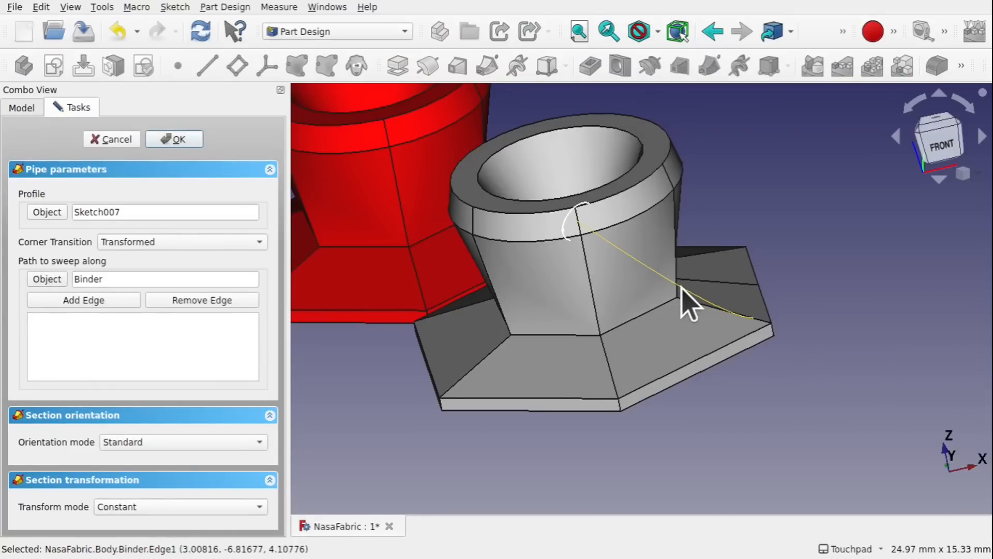
{"action": "left_click_drag", "start_coordinate": [768, 288], "coordinate": [665, 217], "text": "alt"}
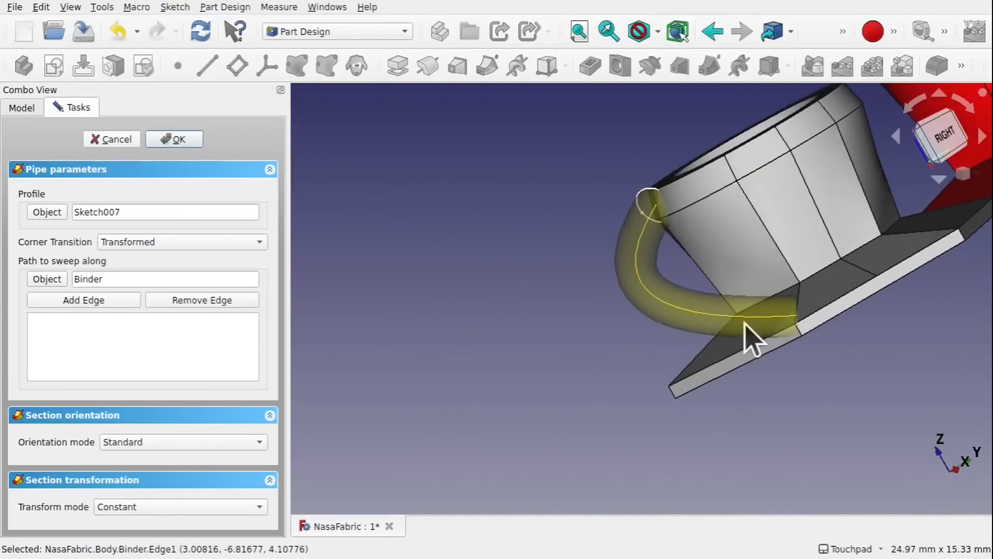
{"action": "left_click_drag", "start_coordinate": [750, 336], "coordinate": [864, 259], "text": "alt"}
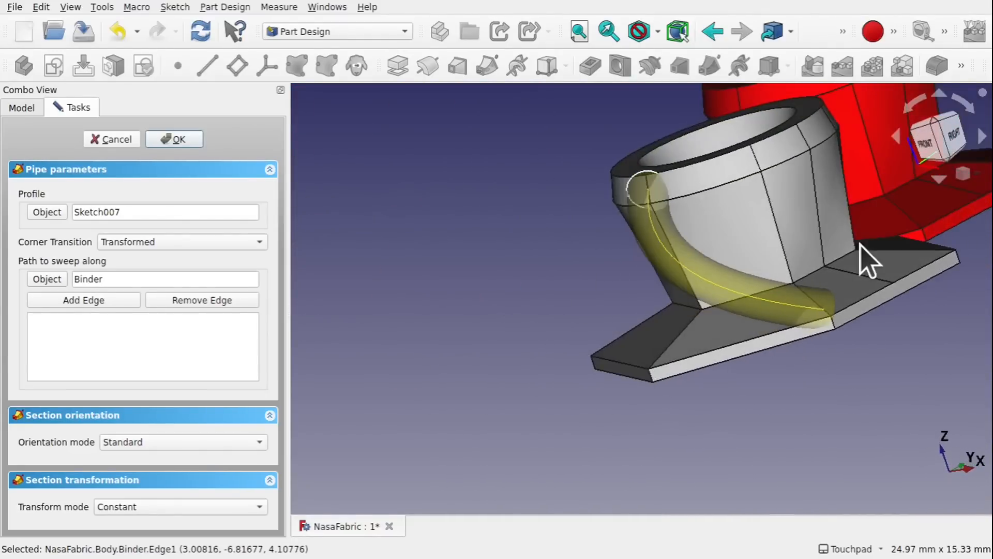
{"action": "left_click", "coordinate": [191, 145]}
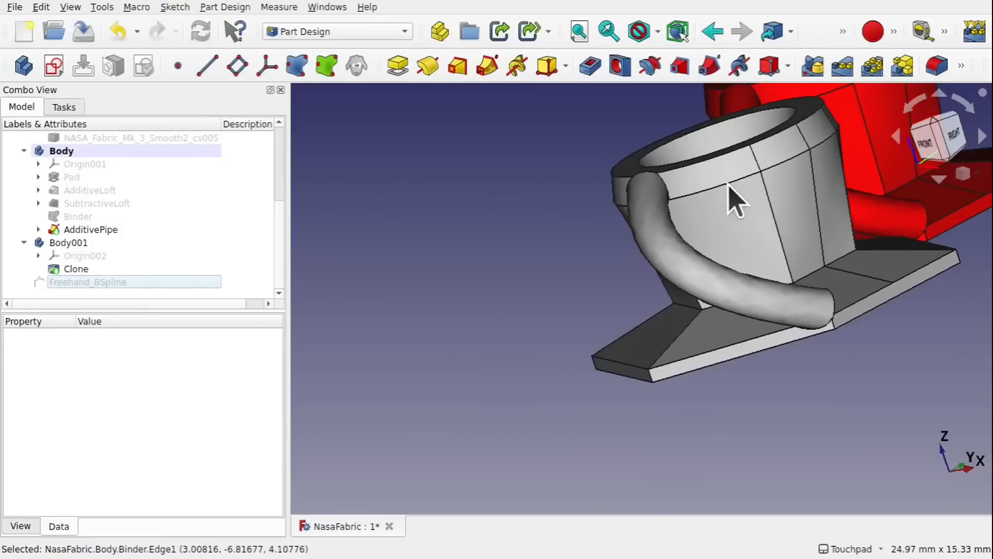
Examine the swept handle on the grey cup and its red clone from several angles, including where it meets the rim and base.
{"action": "left_click_drag", "start_coordinate": [730, 187], "coordinate": [590, 288], "text": "alt"}
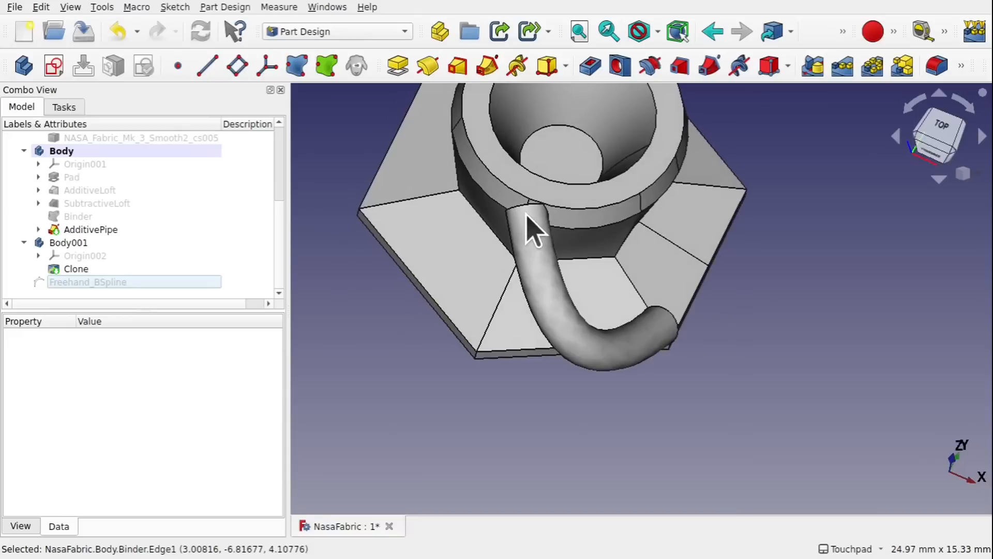
{"action": "left_click_drag", "start_coordinate": [532, 195], "coordinate": [639, 347], "text": "alt"}
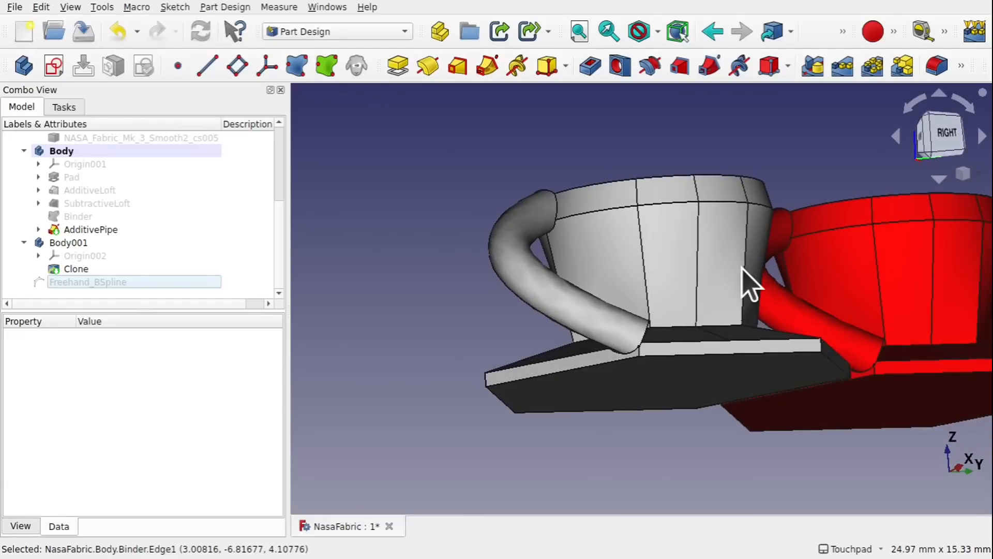
{"action": "left_click_drag", "start_coordinate": [739, 268], "coordinate": [657, 232], "text": "alt"}
{"action": "scroll", "coordinate": [679, 285], "scroll_direction": "down", "scroll_amount": 4}
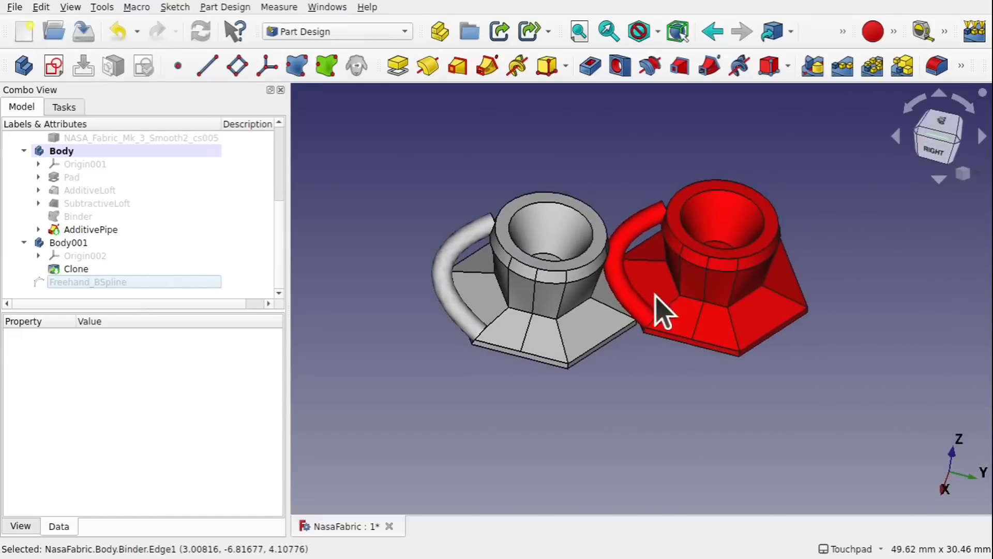
{"action": "left_click_drag", "start_coordinate": [657, 304], "coordinate": [625, 206], "text": "alt"}
{"action": "scroll", "coordinate": [644, 263], "scroll_direction": "up", "scroll_amount": 3}
{"action": "left_click", "coordinate": [931, 137]}
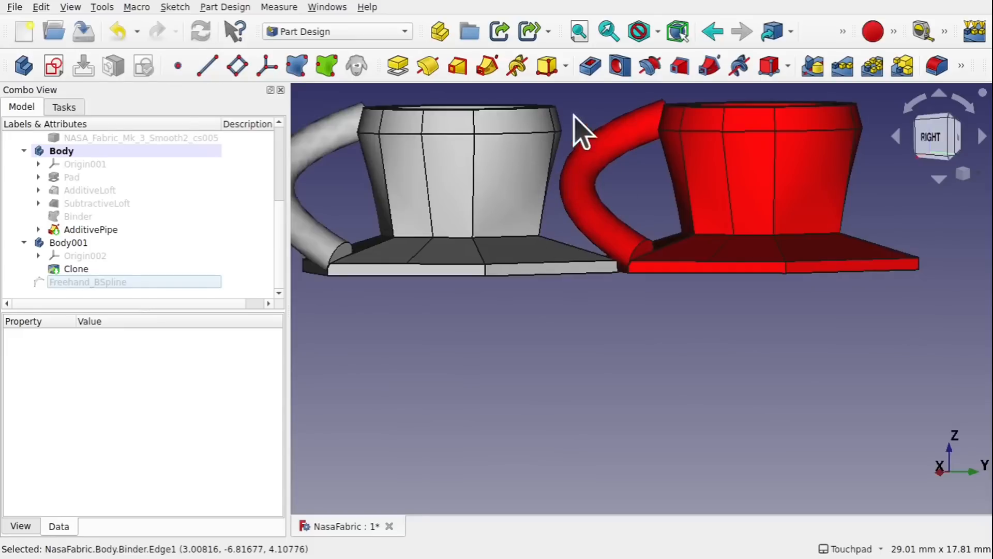
{"action": "left_click_drag", "start_coordinate": [616, 195], "coordinate": [657, 262], "text": "alt"}
{"action": "scroll", "coordinate": [597, 205], "scroll_direction": "down", "scroll_amount": 2}
{"action": "left_click_drag", "start_coordinate": [462, 261], "coordinate": [570, 260], "text": "alt"}
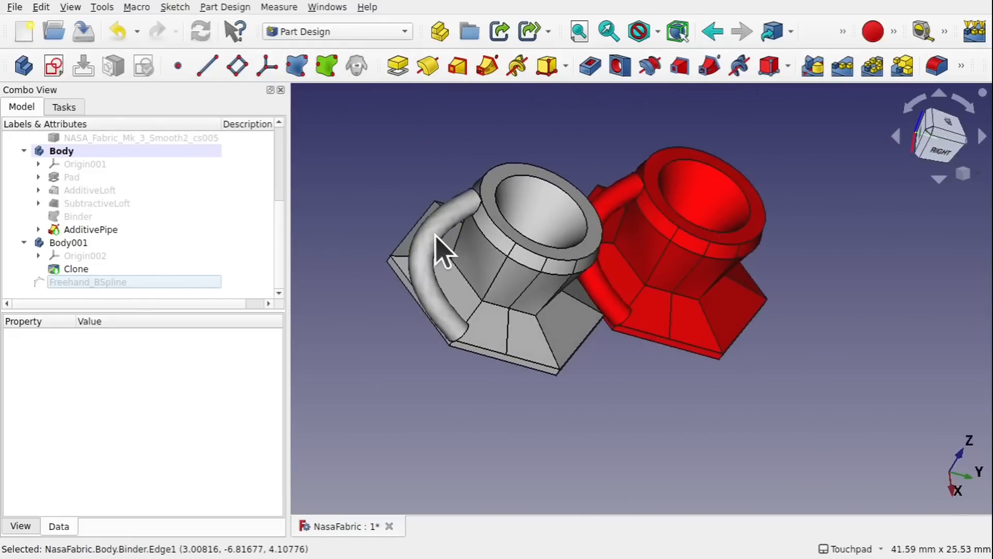
{"action": "left_click_drag", "start_coordinate": [533, 222], "coordinate": [461, 212], "text": "alt"}
Delete the AdditivePipe handle and show the Binder curve again.
{"action": "left_click", "coordinate": [105, 230]}
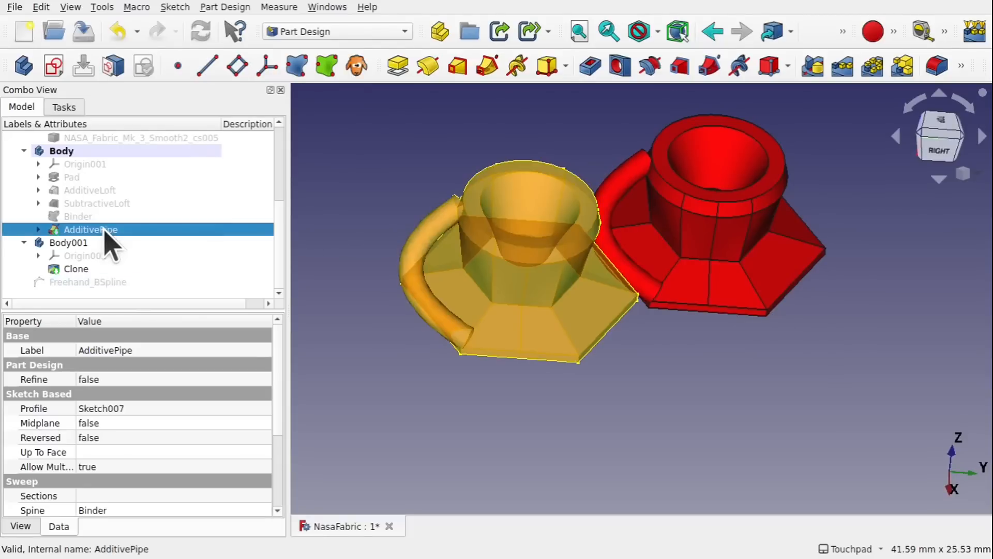
{"action": "key", "text": "Delete"}
{"action": "left_click", "coordinate": [105, 230]}
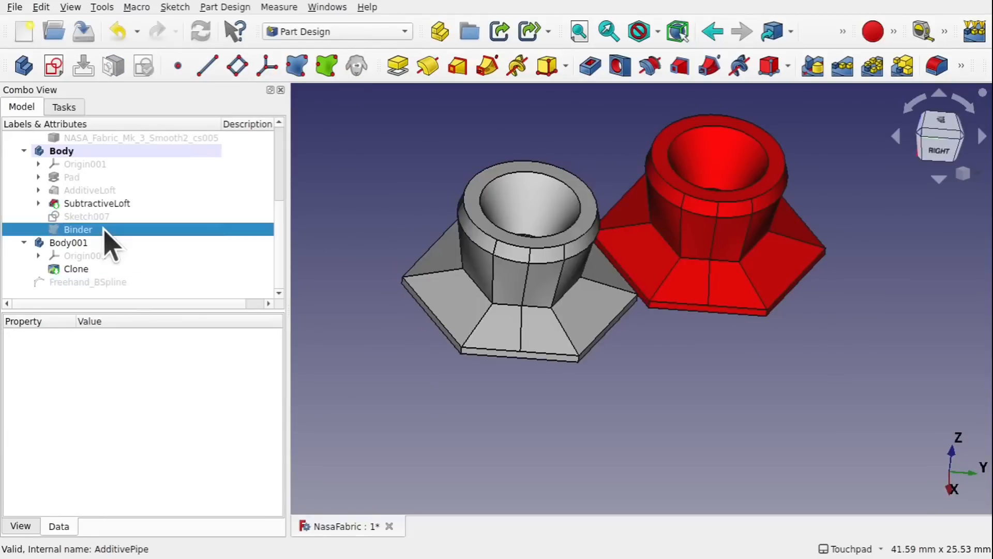
{"action": "key", "text": "space"}
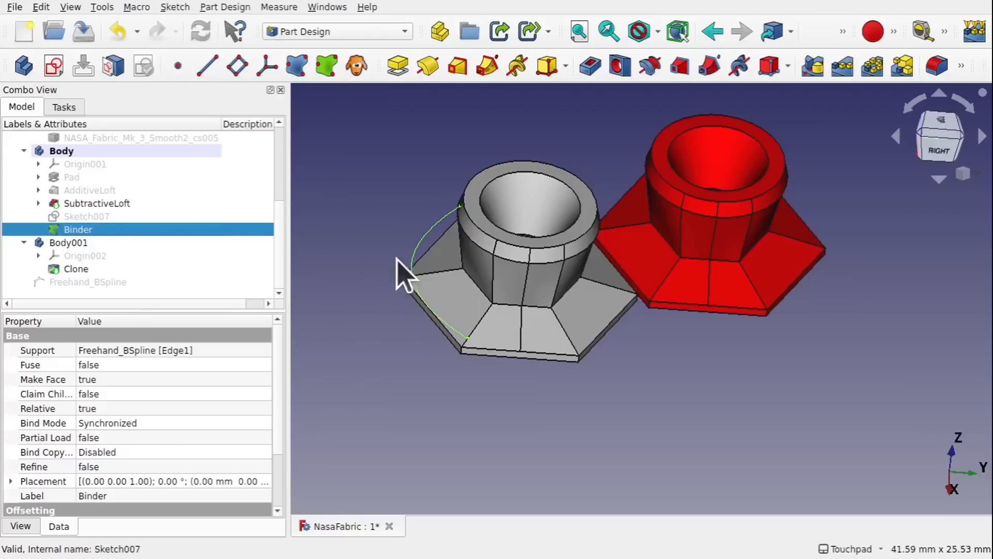
{"action": "left_click_drag", "start_coordinate": [364, 309], "coordinate": [523, 217], "text": "alt"}
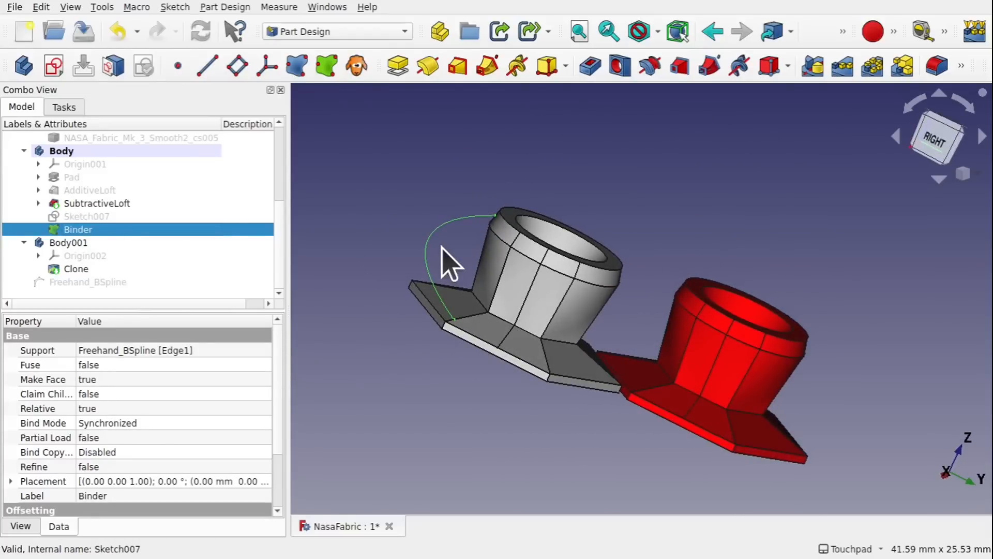
{"action": "scroll", "coordinate": [514, 226], "scroll_direction": "up", "scroll_amount": 6}
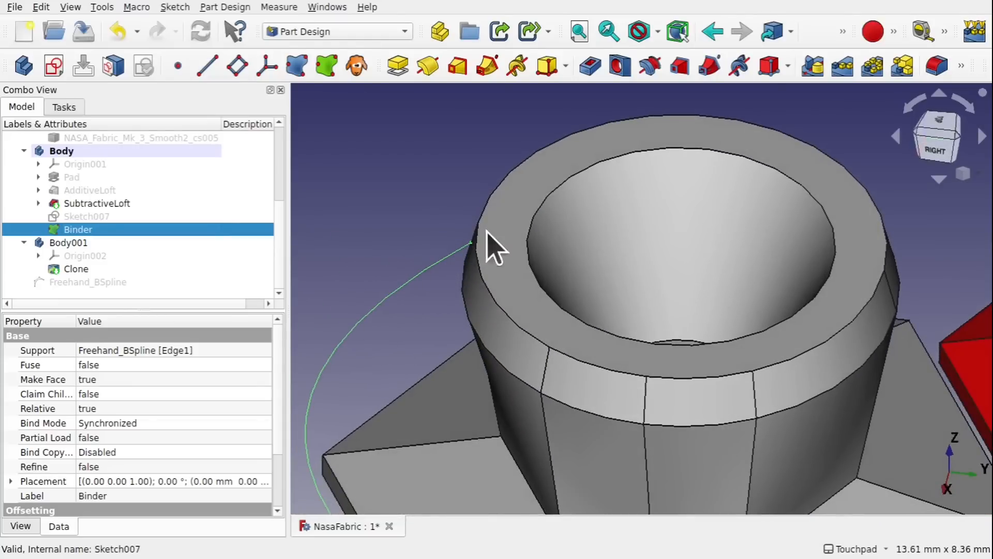
{"action": "scroll", "coordinate": [484, 269], "scroll_direction": "down", "scroll_amount": 5}
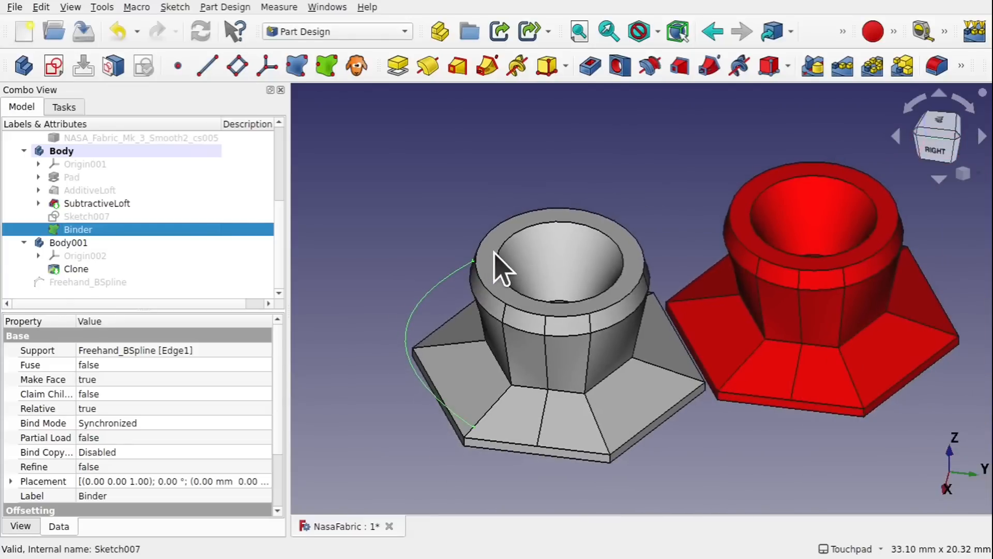
{"action": "mouse_move", "coordinate": [548, 438]}
{"action": "left_mouse_down", "text": "shift"}
{"action": "mouse_move", "coordinate": [592, 400]}
{"action": "mouse_move", "coordinate": [642, 379]}
{"action": "left_mouse_up", "text": "shift"}
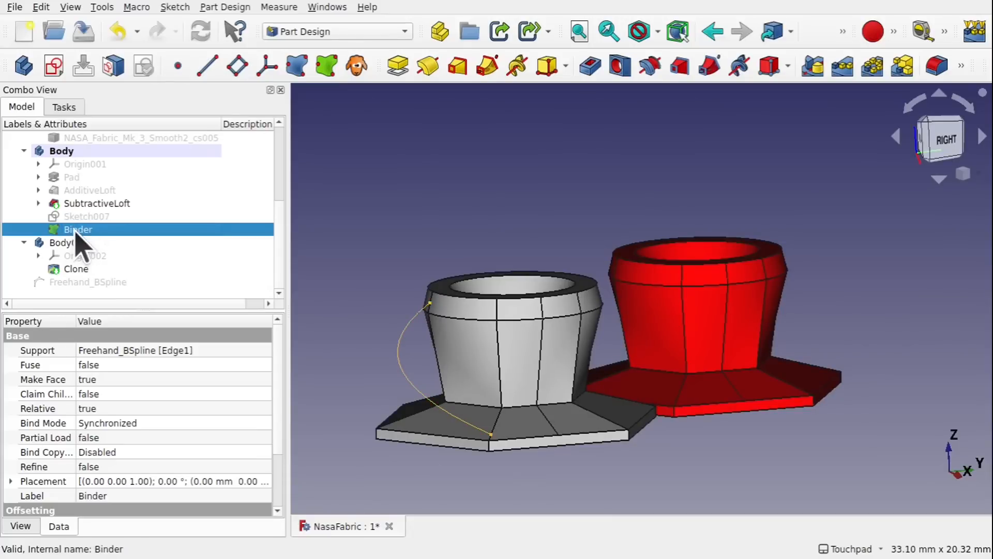
Delete the Binder shape binder from the cup body and show the original Freehand_BSpline curve.
{"action": "key", "text": "Delete"}
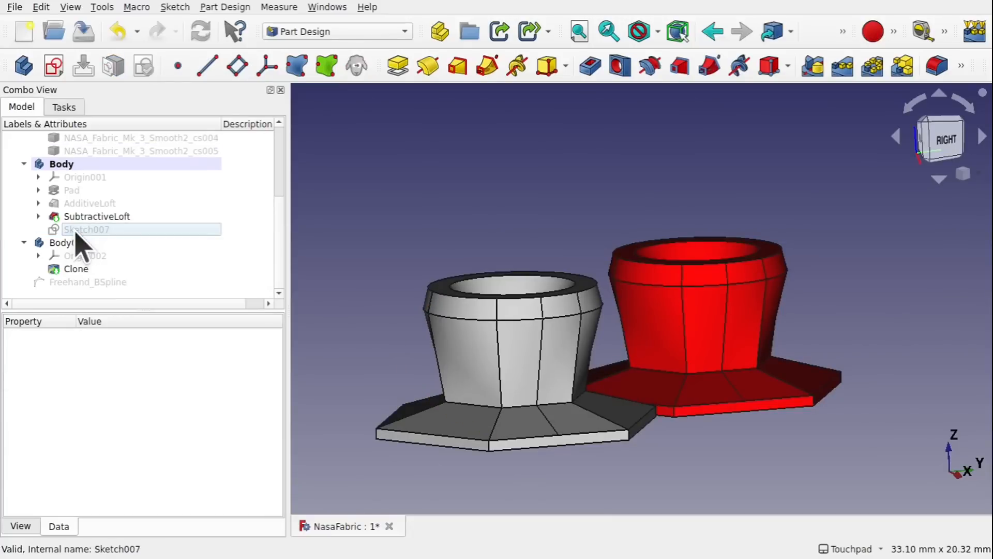
{"action": "left_click", "coordinate": [103, 282]}
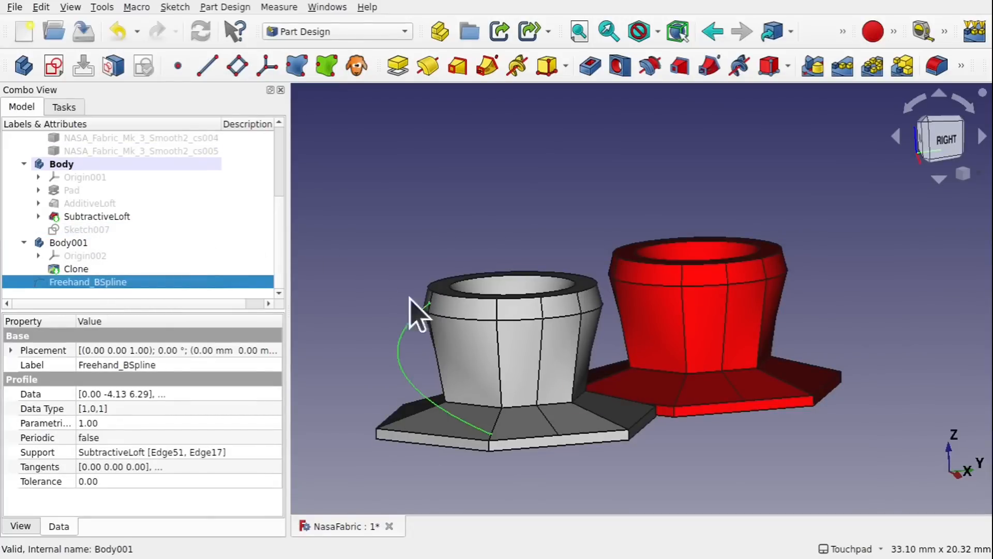
{"action": "left_click", "coordinate": [365, 328]}
Switch to the Curves workbench and create a Curve extend from the Freehand_BSpline edge.
{"action": "left_click_drag", "start_coordinate": [514, 315], "coordinate": [639, 331], "text": "shift"}
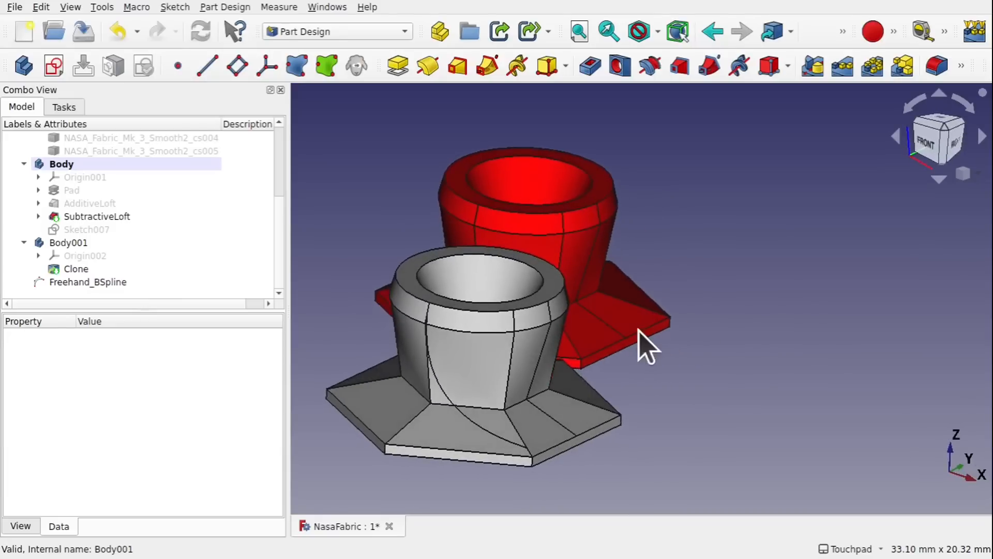
{"action": "left_click", "coordinate": [344, 33]}
{"action": "left_click", "coordinate": [318, 70]}
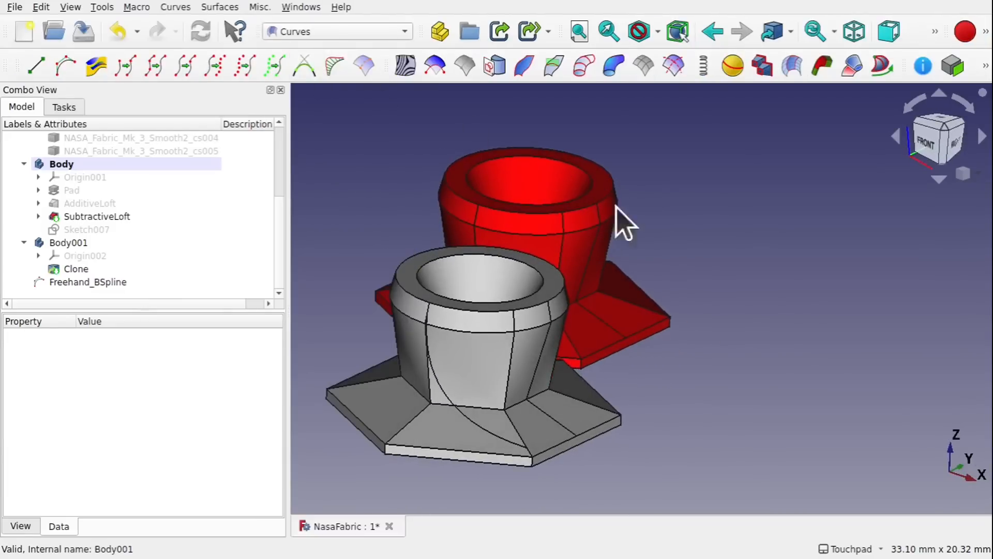
{"action": "left_click_drag", "start_coordinate": [623, 221], "coordinate": [726, 245], "text": "shift"}
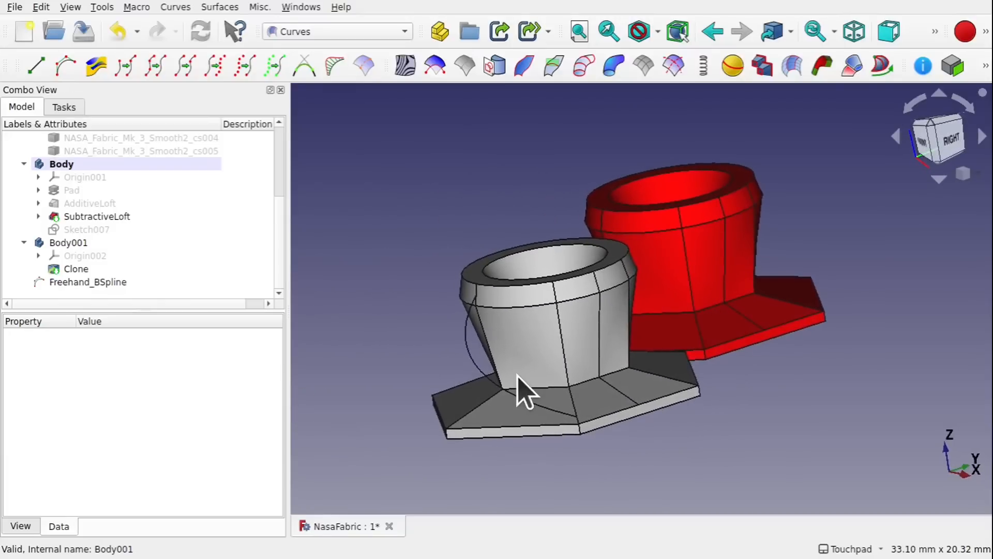
{"action": "scroll", "coordinate": [519, 379], "scroll_direction": "up", "scroll_amount": 5}
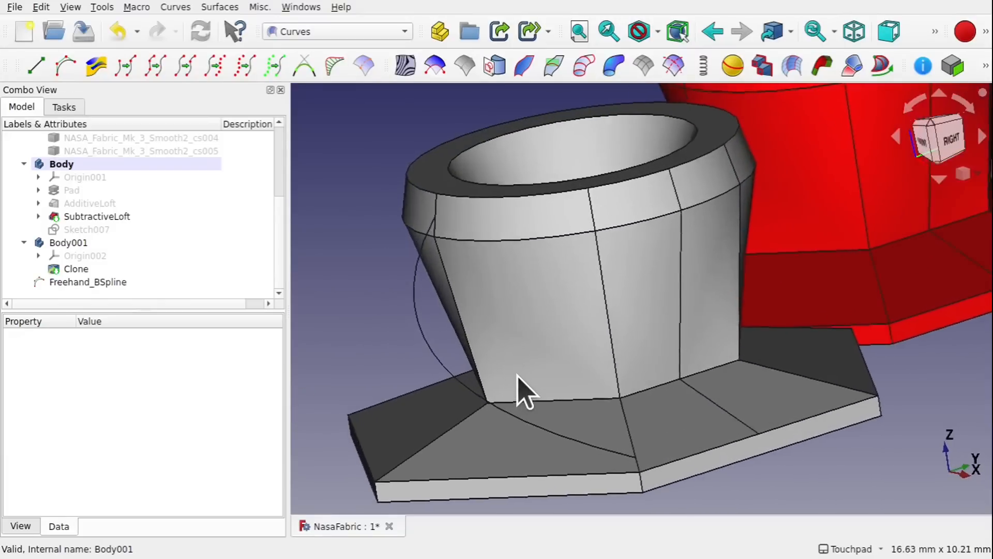
{"action": "left_click", "coordinate": [459, 376]}
{"action": "mouse_move", "coordinate": [517, 336]}
{"action": "left_mouse_down", "text": "shift"}
{"action": "mouse_move", "coordinate": [523, 328]}
{"action": "mouse_move", "coordinate": [514, 331]}
{"action": "left_mouse_up", "text": "shift"}
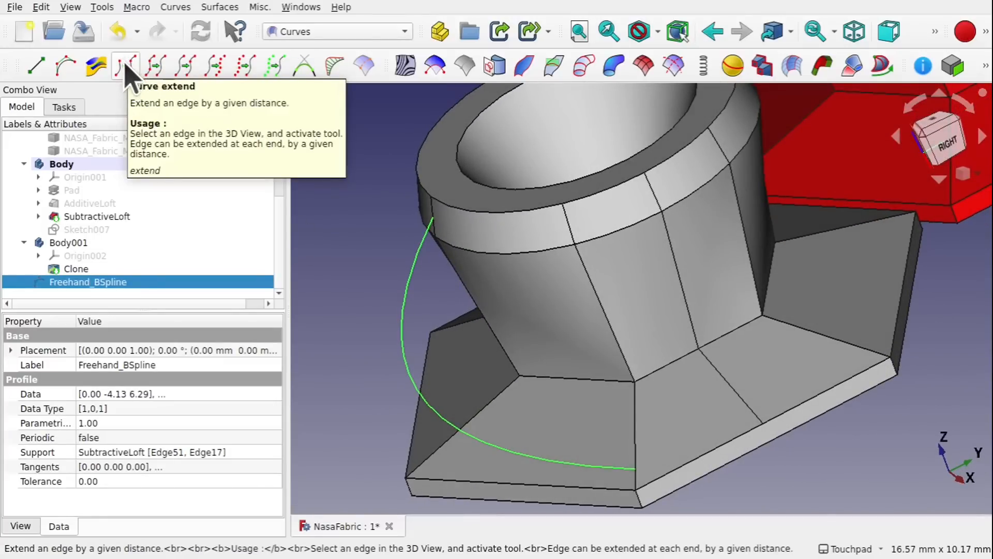
{"action": "left_click", "coordinate": [176, 7]}
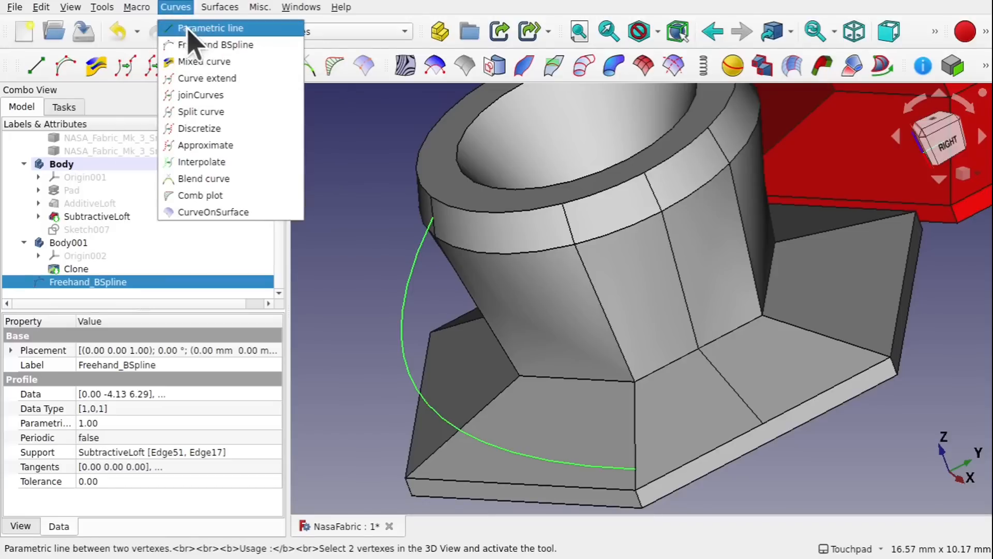
{"action": "left_click", "coordinate": [241, 78]}
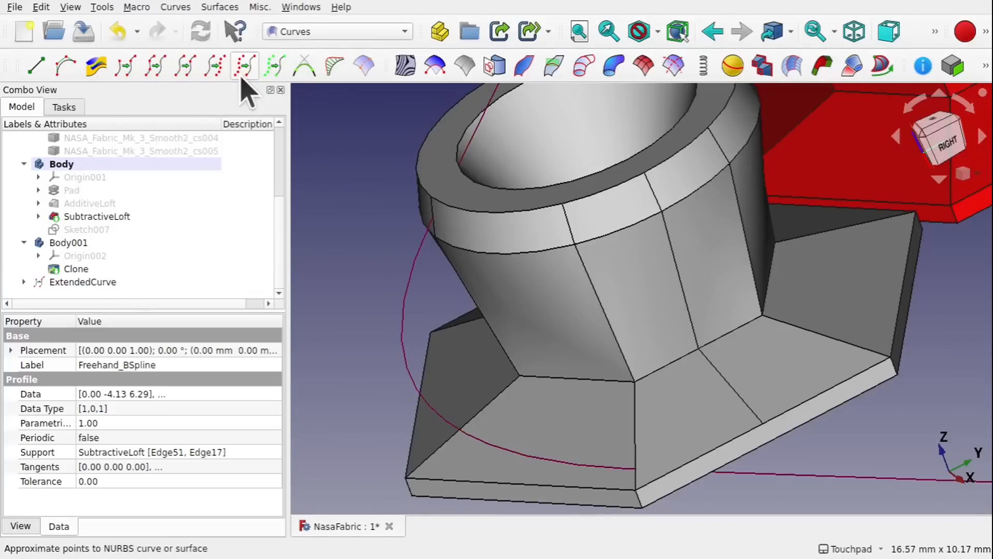
Set the ExtendedCurve's start extension length to 1, with the property names fully readable.
{"action": "scroll", "coordinate": [504, 277], "scroll_direction": "down", "scroll_amount": 5}
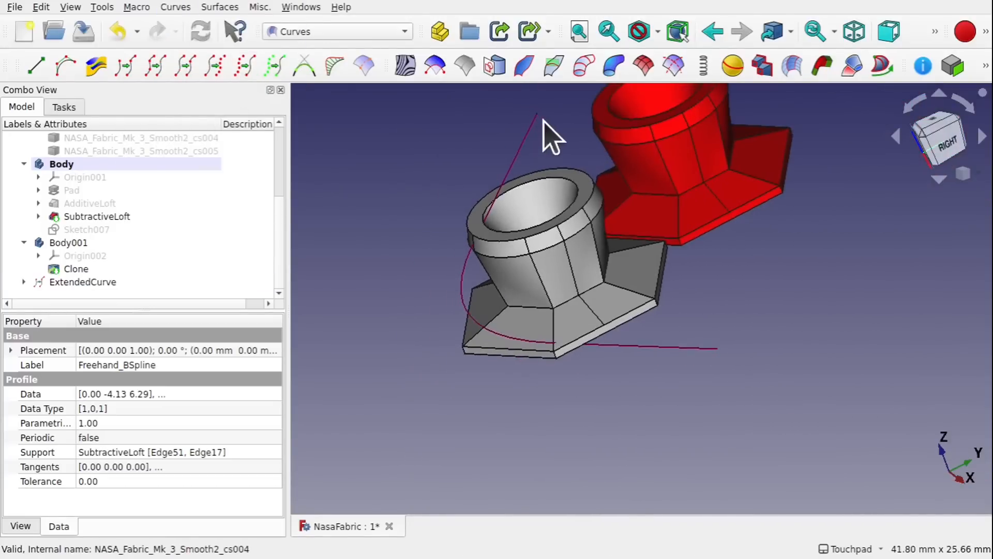
{"action": "left_click", "coordinate": [519, 152]}
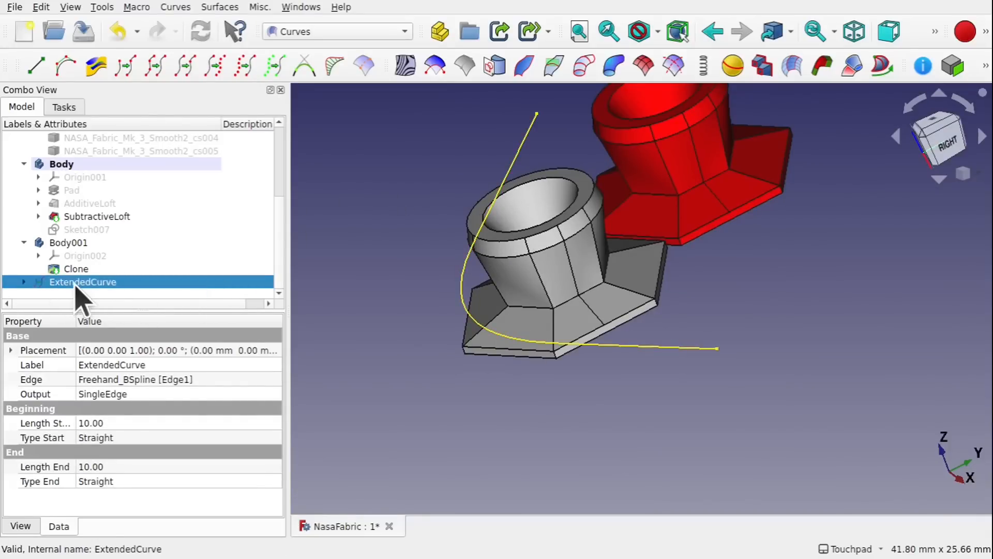
{"action": "left_click", "coordinate": [24, 282]}
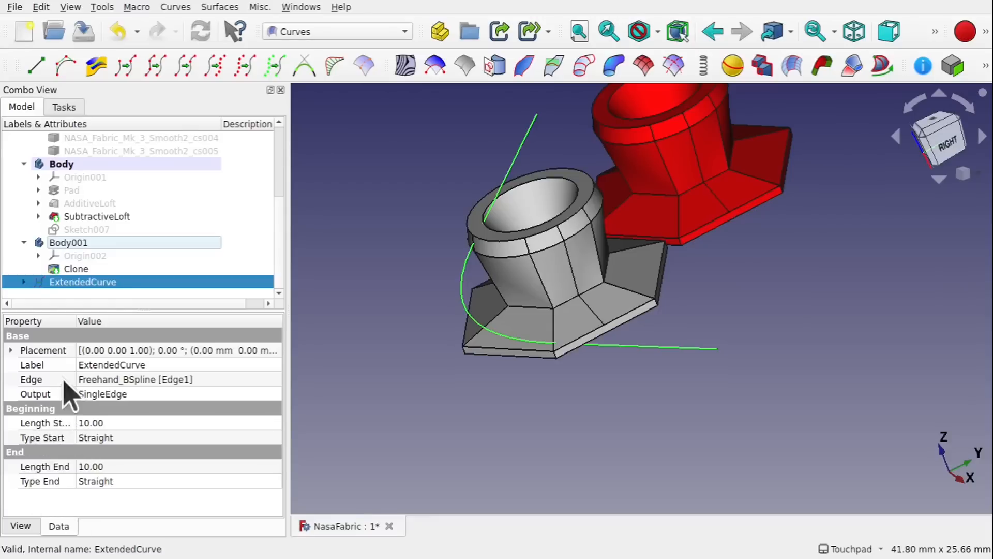
{"action": "left_click_drag", "start_coordinate": [76, 322], "coordinate": [104, 321]}
{"action": "left_click", "coordinate": [161, 423]}
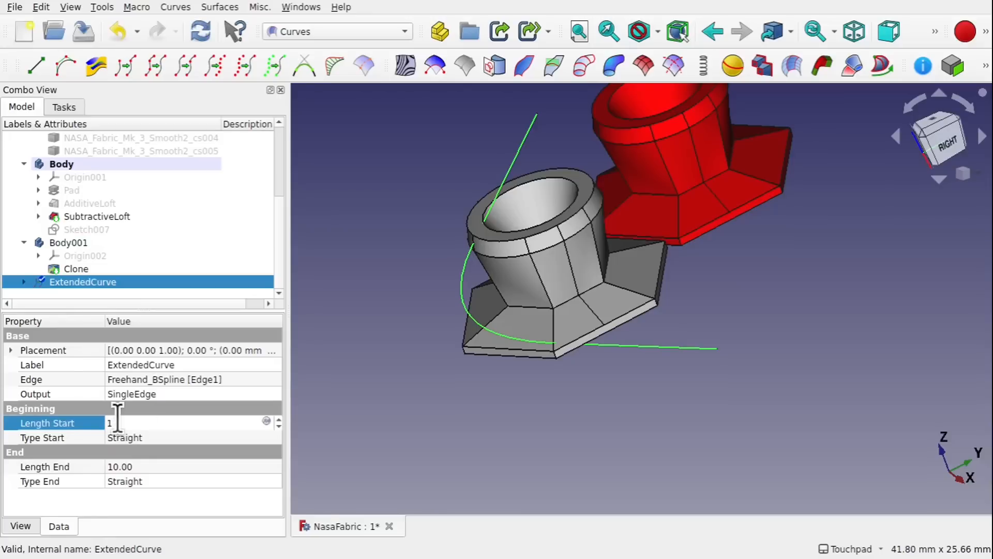
{"action": "type", "text": "1"}
Set the ExtendedCurve's end extension length to 1.
{"action": "left_click", "coordinate": [148, 468]}
{"action": "left_click", "coordinate": [150, 466]}
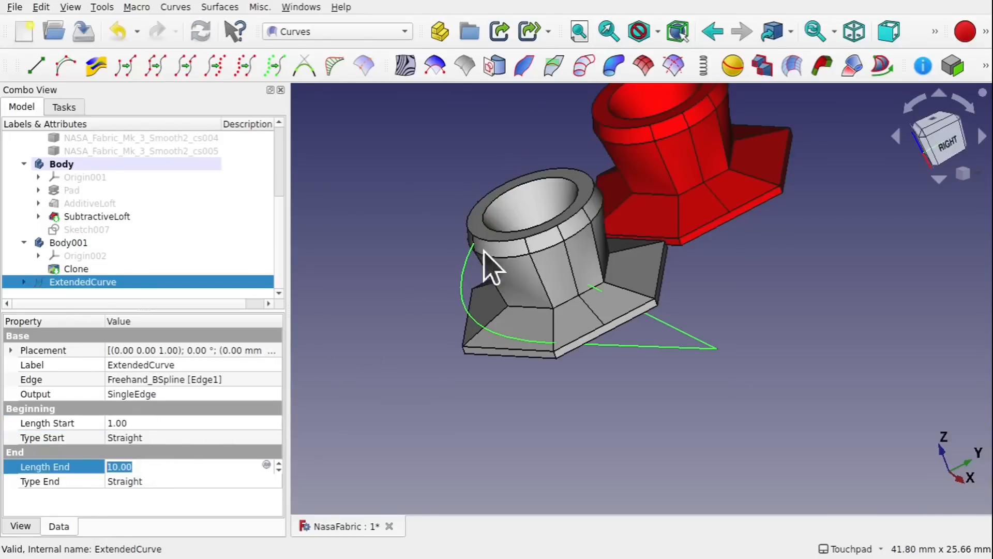
{"action": "scroll", "coordinate": [496, 256], "scroll_direction": "up", "scroll_amount": 1}
{"action": "scroll", "coordinate": [496, 256], "scroll_direction": "up", "scroll_amount": 2}
{"action": "middle_click_drag", "start_coordinate": [495, 239], "coordinate": [571, 202]}
{"action": "scroll", "coordinate": [571, 202], "scroll_direction": "down", "scroll_amount": 2}
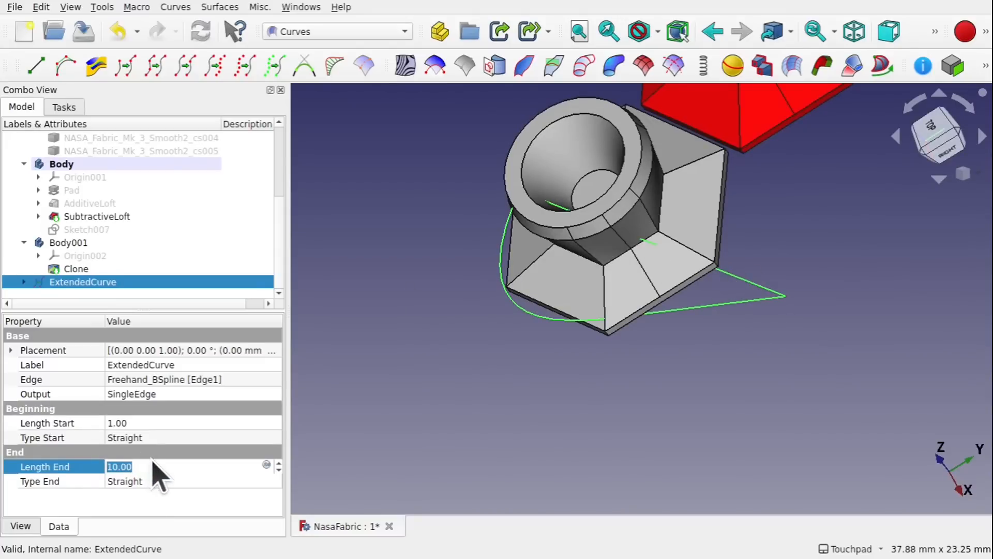
{"action": "type", "text": "1"}
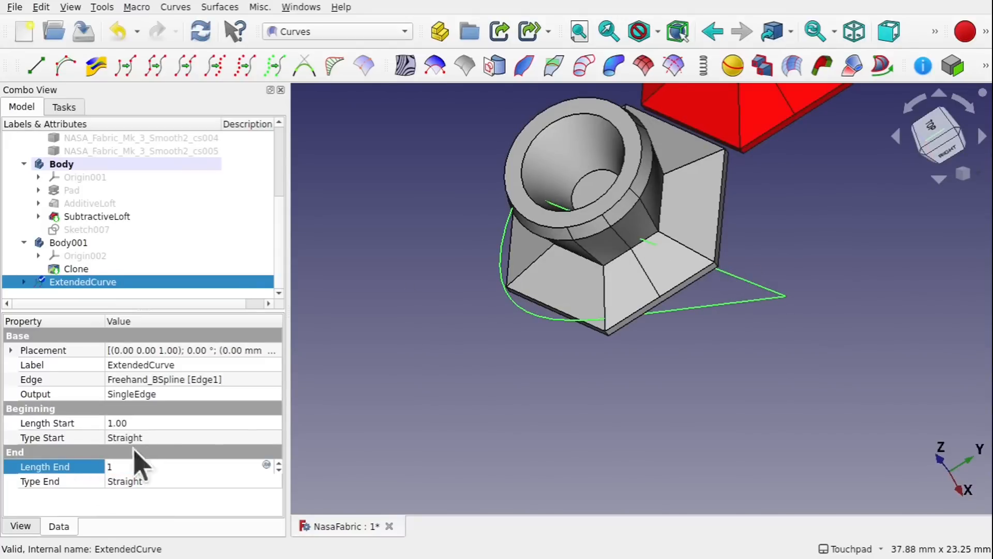
{"action": "left_click", "coordinate": [175, 423]}
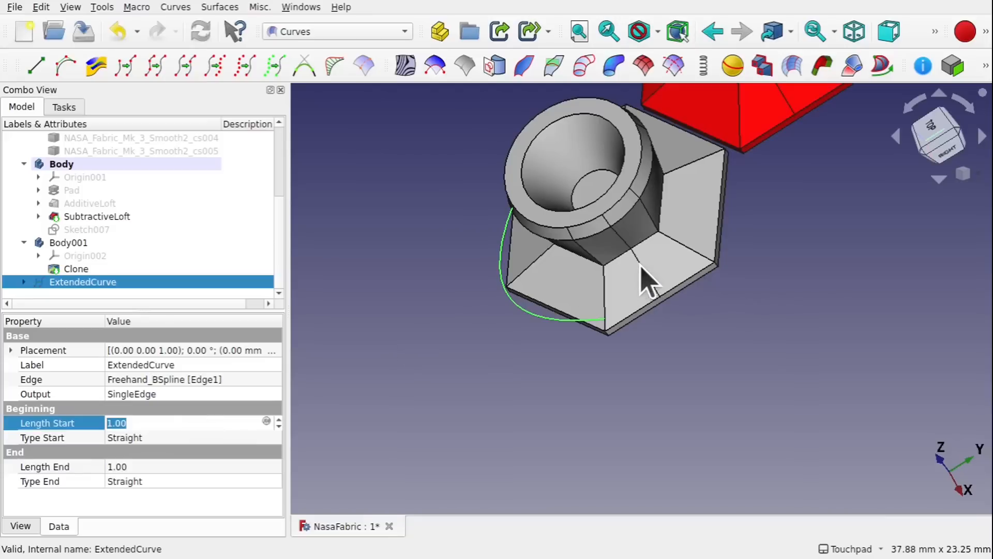
Change the ExtendedCurve's output type to Wire.
{"action": "middle_click_drag", "start_coordinate": [649, 326], "coordinate": [762, 304]}
{"action": "scroll", "coordinate": [621, 321], "scroll_direction": "up", "scroll_amount": 5}
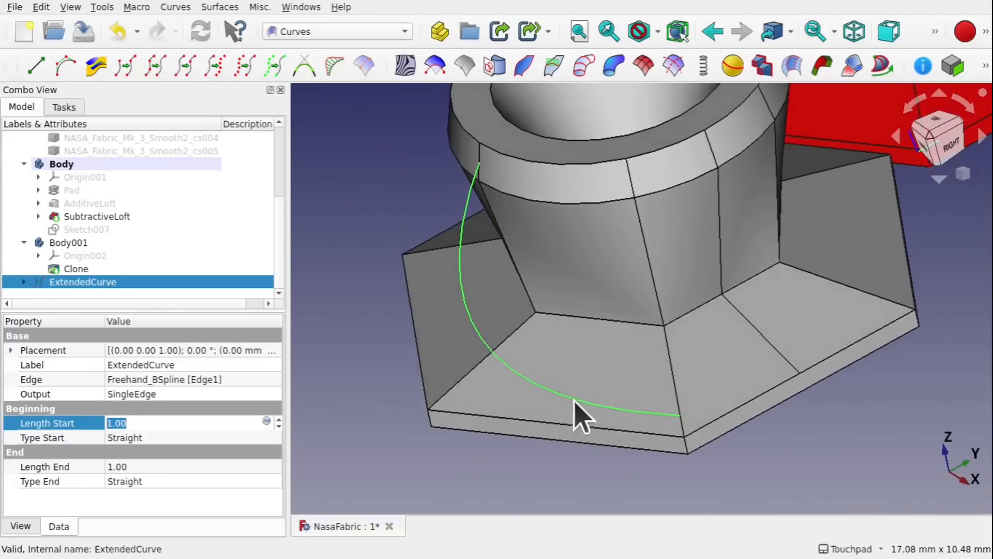
{"action": "middle_click_drag", "start_coordinate": [604, 243], "coordinate": [641, 218]}
{"action": "middle_click_drag", "start_coordinate": [654, 393], "coordinate": [597, 264]}
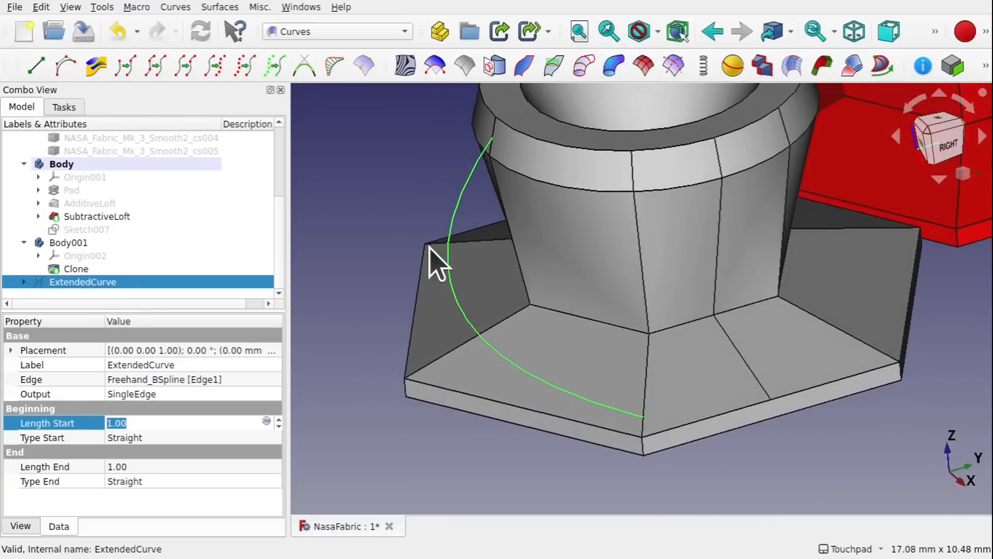
{"action": "left_click", "coordinate": [180, 394]}
{"action": "left_click", "coordinate": [180, 395]}
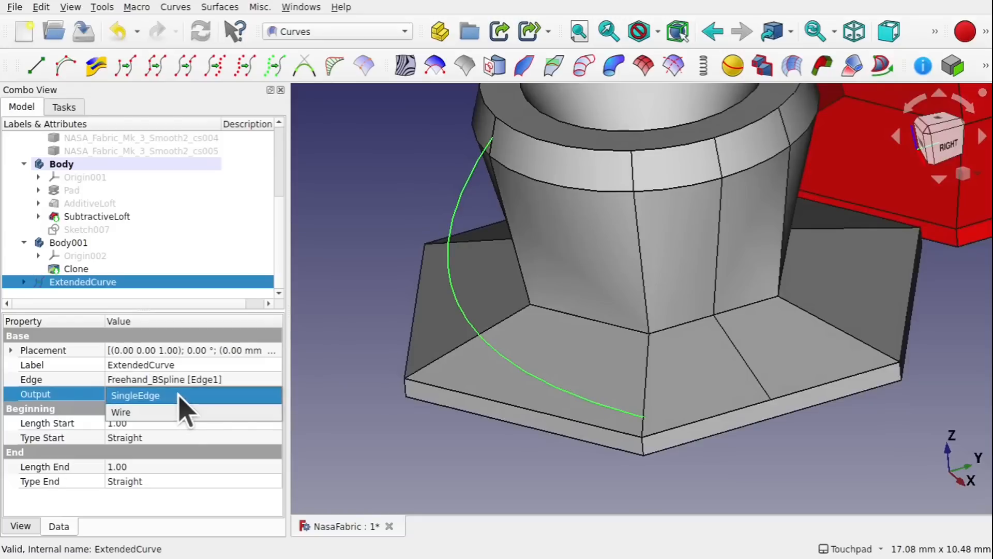
{"action": "left_click", "coordinate": [166, 411]}
{"action": "left_click", "coordinate": [323, 335]}
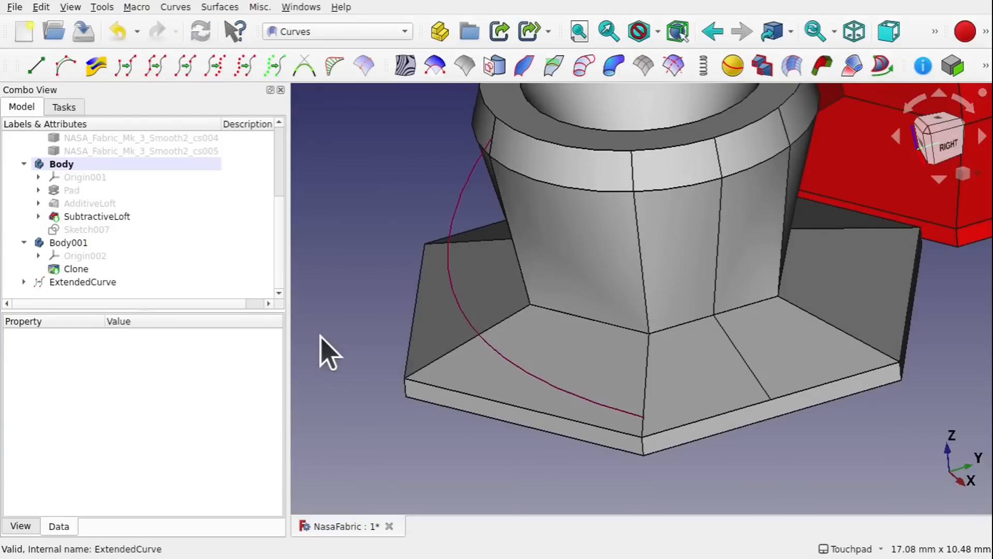
Hide the grey SubtractiveLoft cup body so that the whole extended curve is exposed.
{"action": "left_click", "coordinate": [449, 279]}
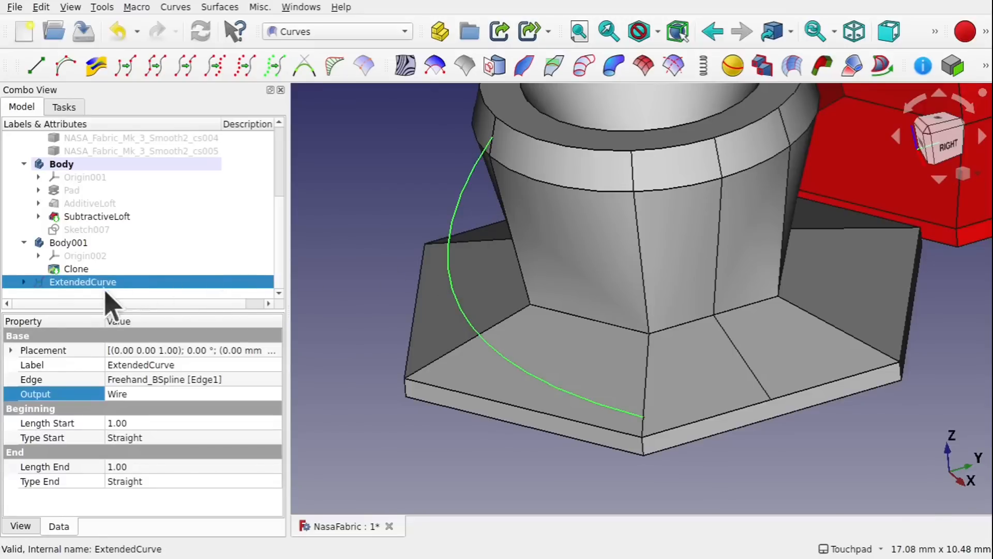
{"action": "mouse_move", "coordinate": [542, 175]}
{"action": "left_mouse_down", "text": "alt"}
{"action": "mouse_move", "coordinate": [494, 229]}
{"action": "mouse_move", "coordinate": [486, 264]}
{"action": "mouse_move", "coordinate": [538, 194]}
{"action": "left_mouse_up", "text": "alt"}
{"action": "left_click", "coordinate": [578, 217]}
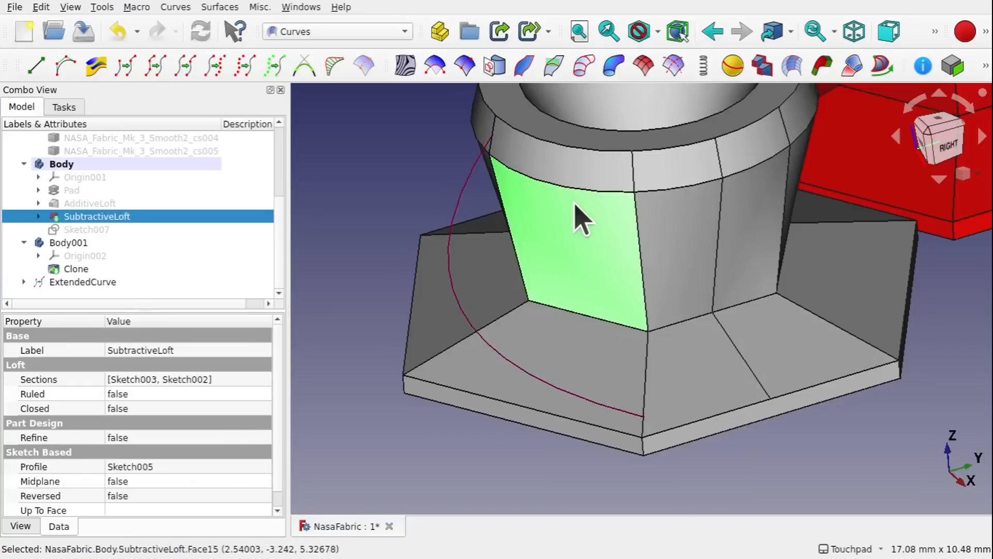
{"action": "key", "text": "space"}
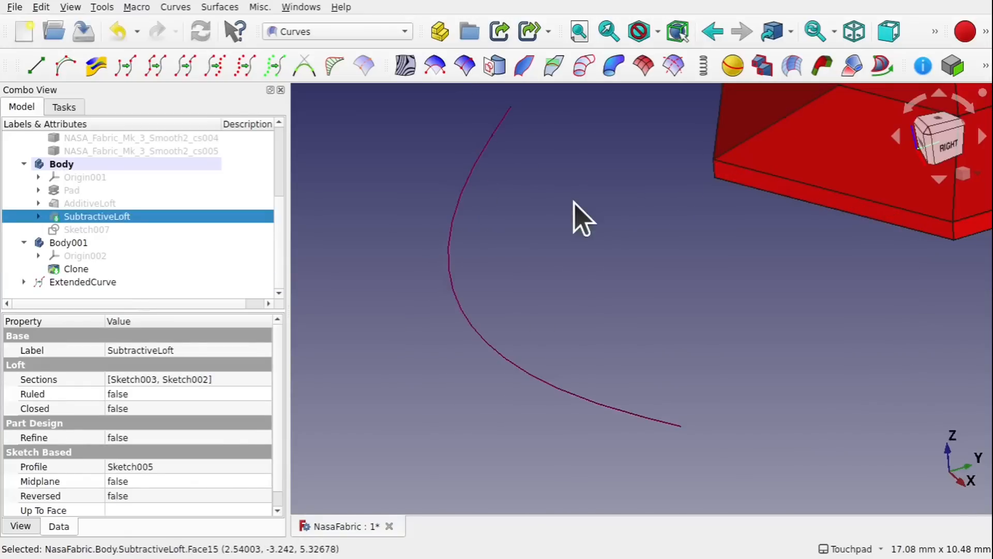
Check the individual edges of the ExtendedCurve wire, from the upper extension through the middle spline to the lower extension.
{"action": "left_click", "coordinate": [533, 148]}
{"action": "left_click", "coordinate": [503, 120]}
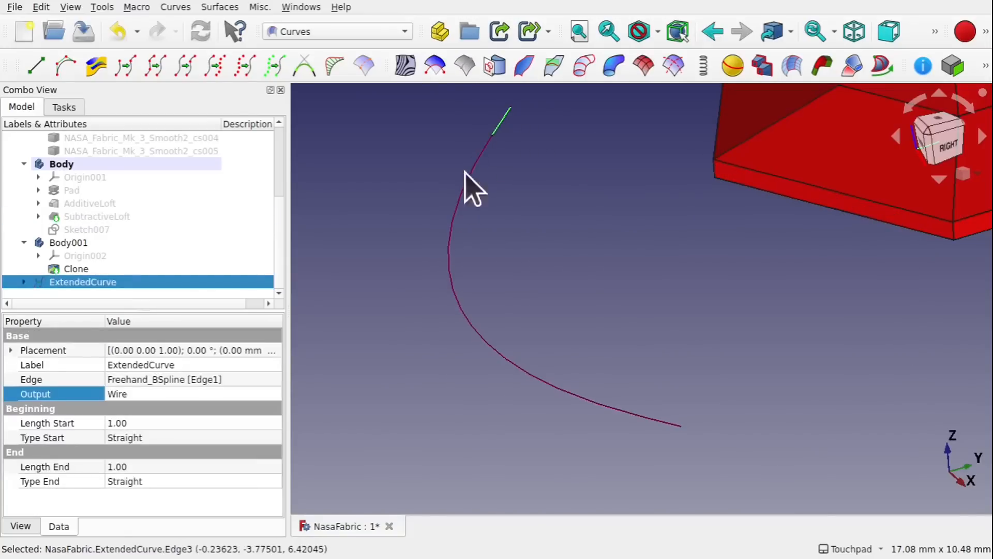
{"action": "left_click", "coordinate": [473, 168]}
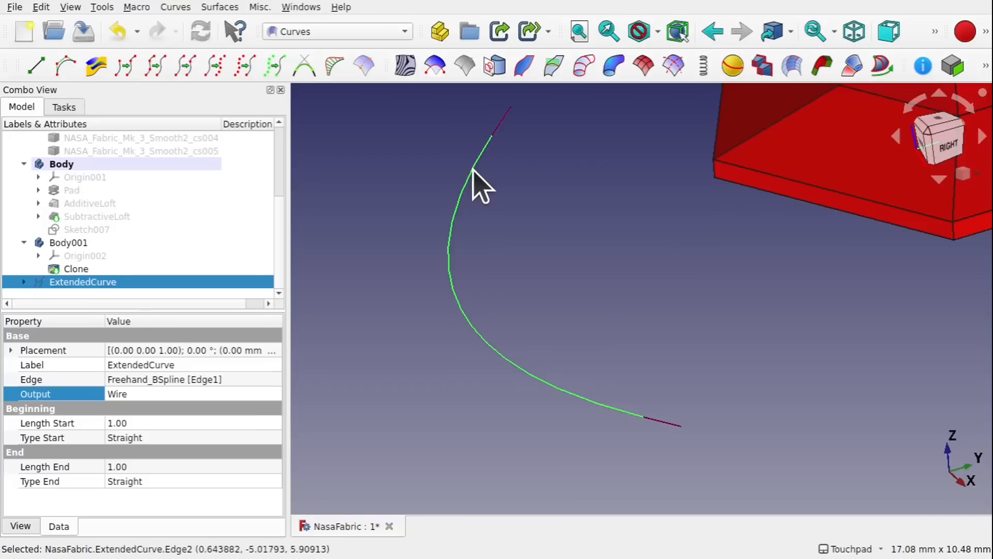
{"action": "left_click", "coordinate": [664, 422]}
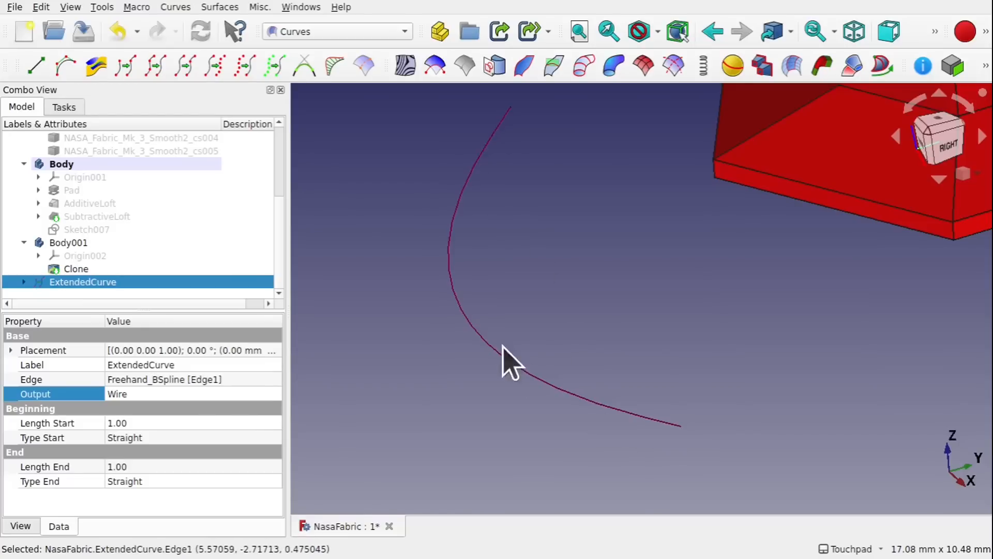
{"action": "left_click", "coordinate": [504, 331]}
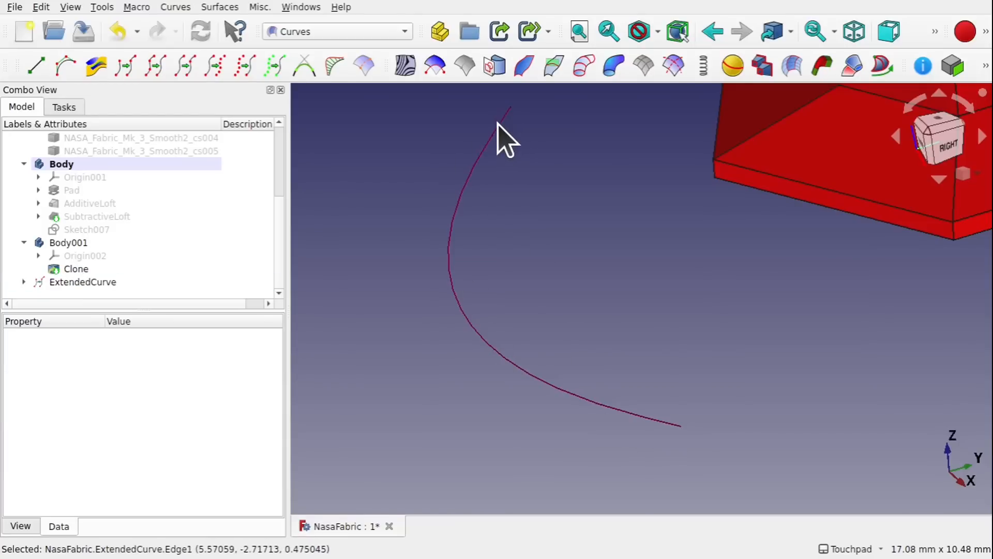
{"action": "left_click", "coordinate": [501, 130]}
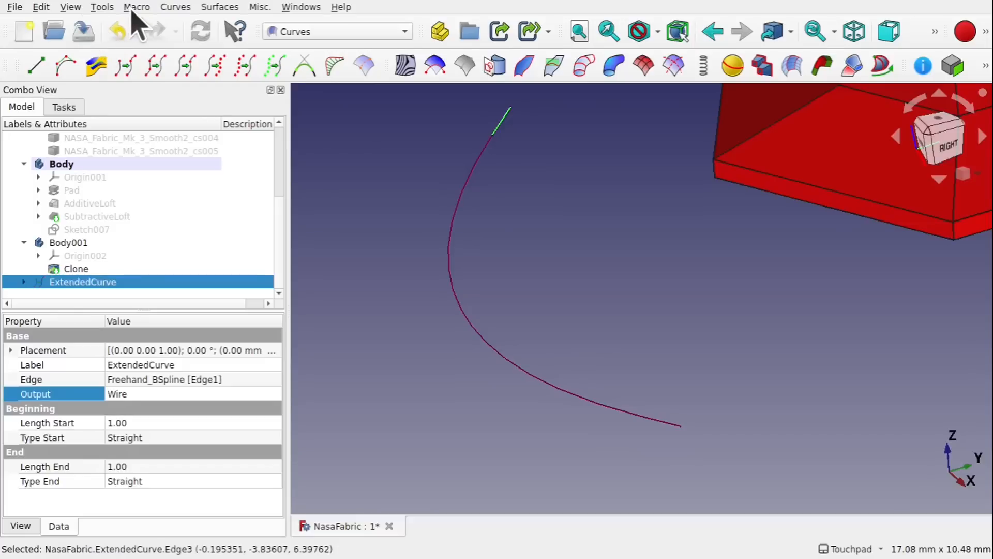
Review the preselection and selection highlighting options in the display color preferences.
{"action": "left_click", "coordinate": [41, 7]}
{"action": "left_click", "coordinate": [155, 321]}
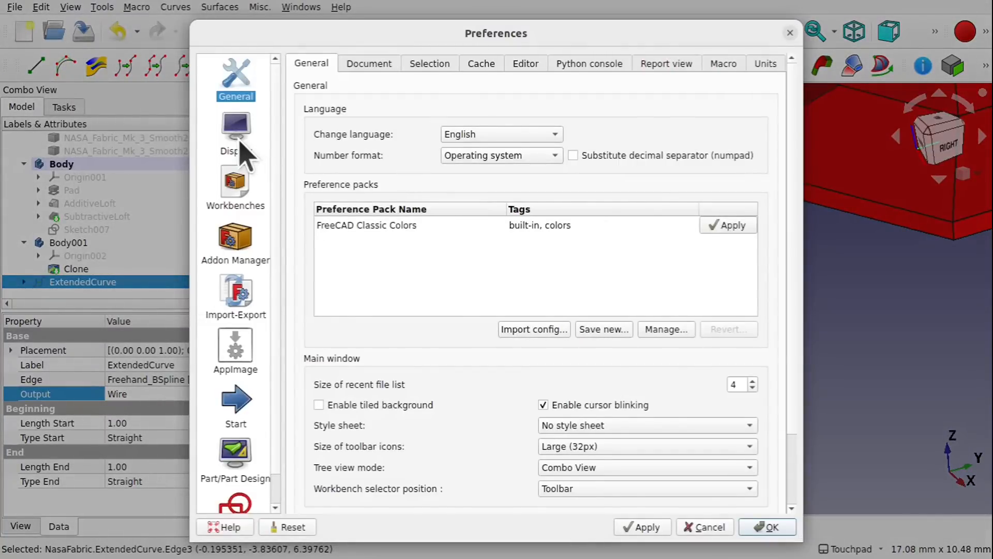
{"action": "left_click", "coordinate": [239, 151]}
{"action": "left_click", "coordinate": [430, 64]}
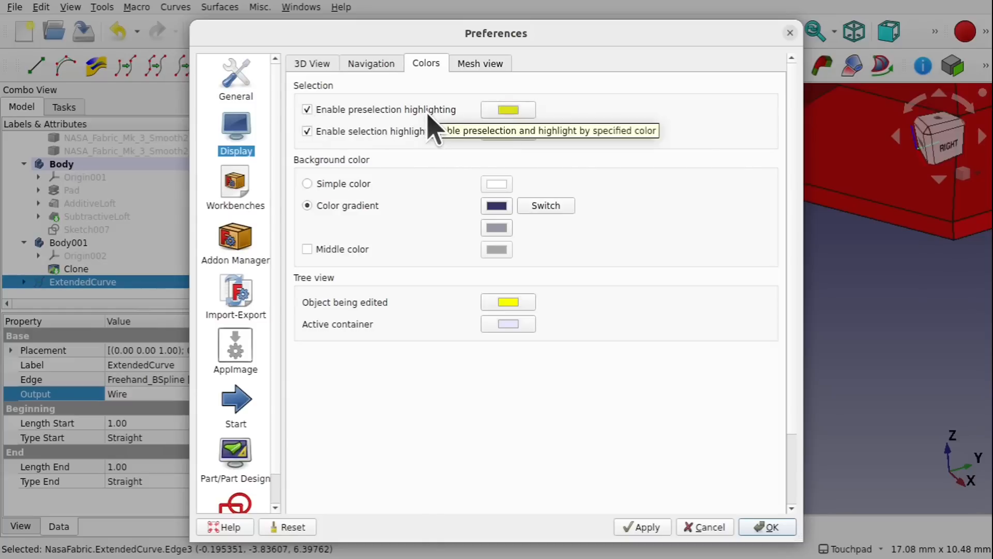
{"action": "left_click", "coordinate": [769, 528]}
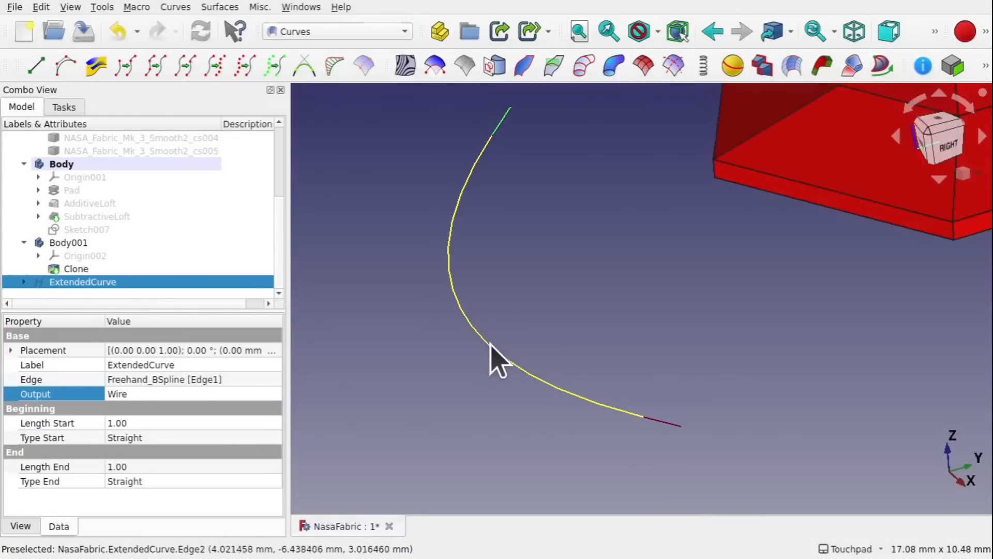
Show the grey SubtractiveLoft cup body again and view the extended curve's ends against it.
{"action": "left_click", "coordinate": [520, 227]}
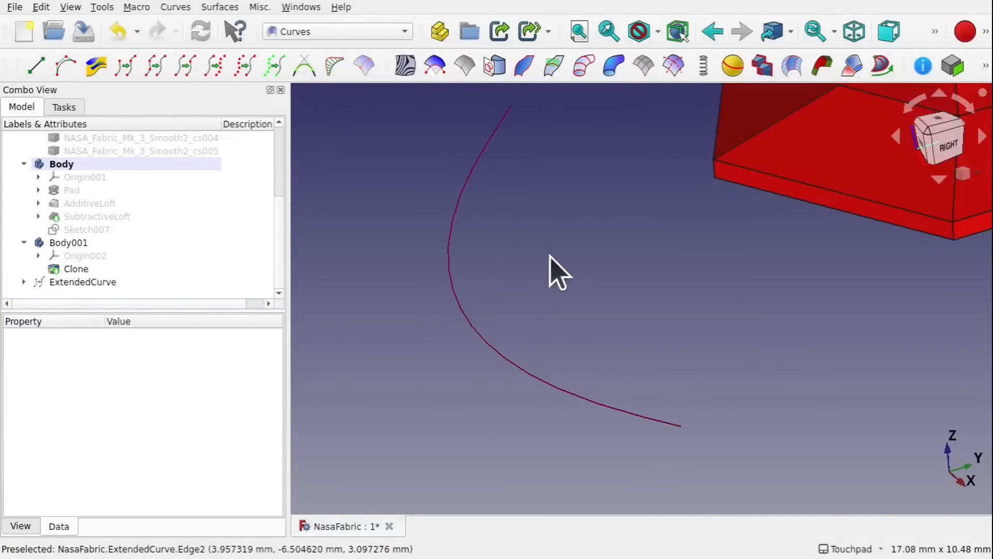
{"action": "scroll", "coordinate": [543, 244], "scroll_direction": "down", "scroll_amount": 2}
{"action": "middle_click_drag", "start_coordinate": [544, 244], "coordinate": [538, 277], "text": "shift"}
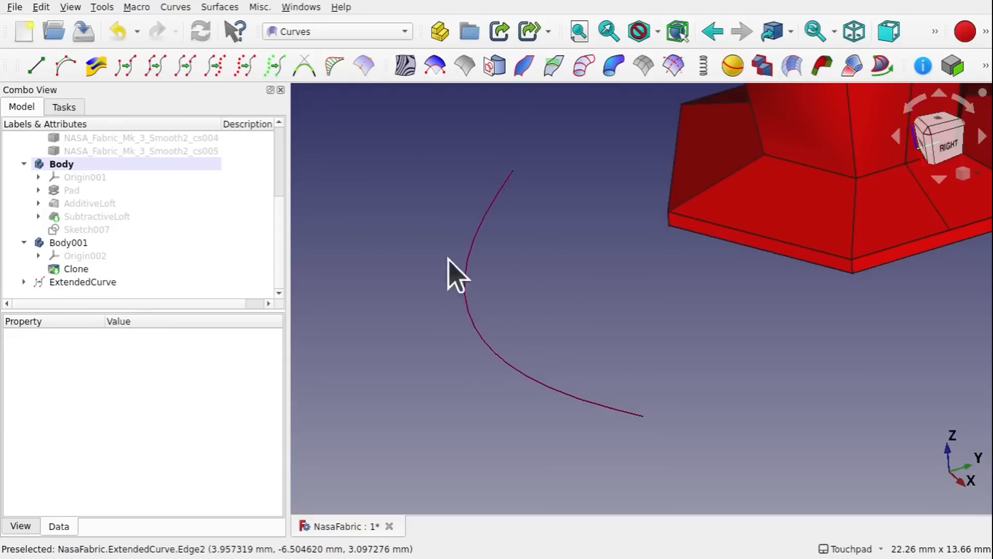
{"action": "left_click", "coordinate": [110, 217]}
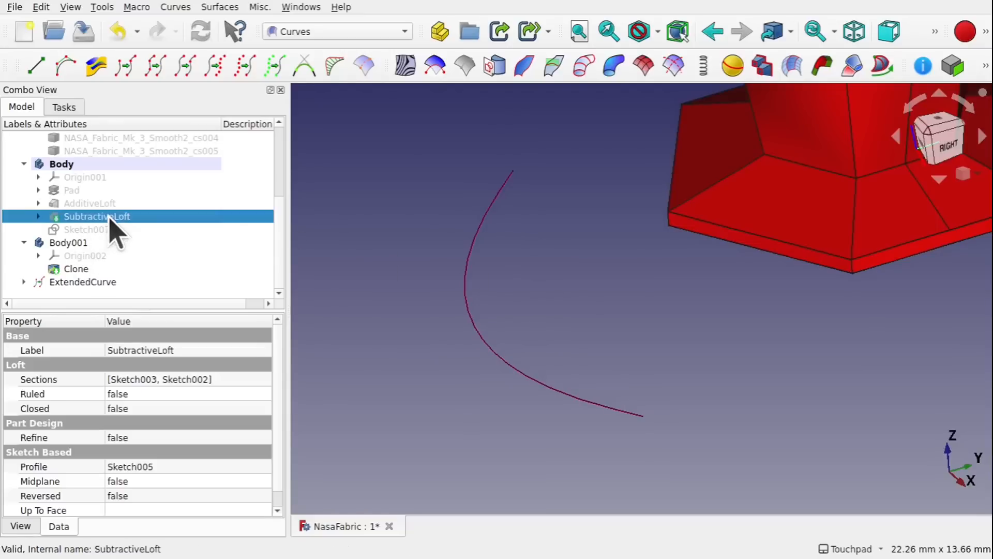
{"action": "key", "text": "space"}
{"action": "left_click", "coordinate": [386, 266]}
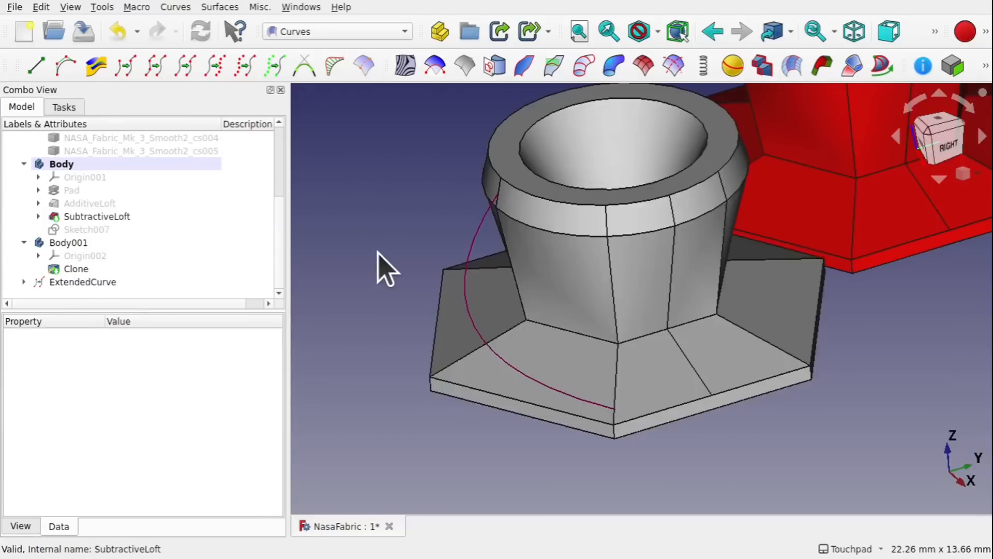
{"action": "middle_click_drag", "start_coordinate": [625, 287], "coordinate": [588, 362]}
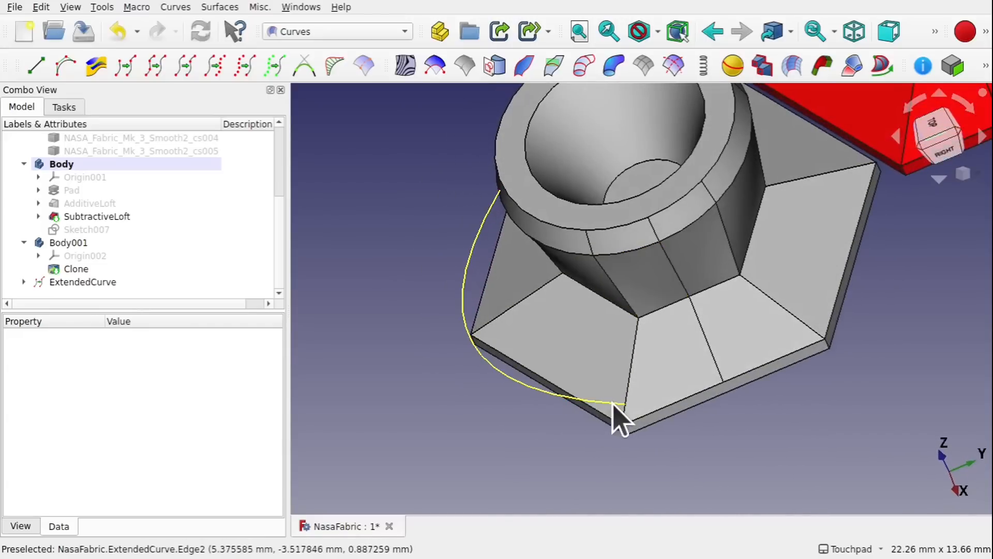
{"action": "middle_click_drag", "start_coordinate": [618, 416], "coordinate": [614, 344]}
{"action": "middle_click_drag", "start_coordinate": [681, 365], "coordinate": [662, 432]}
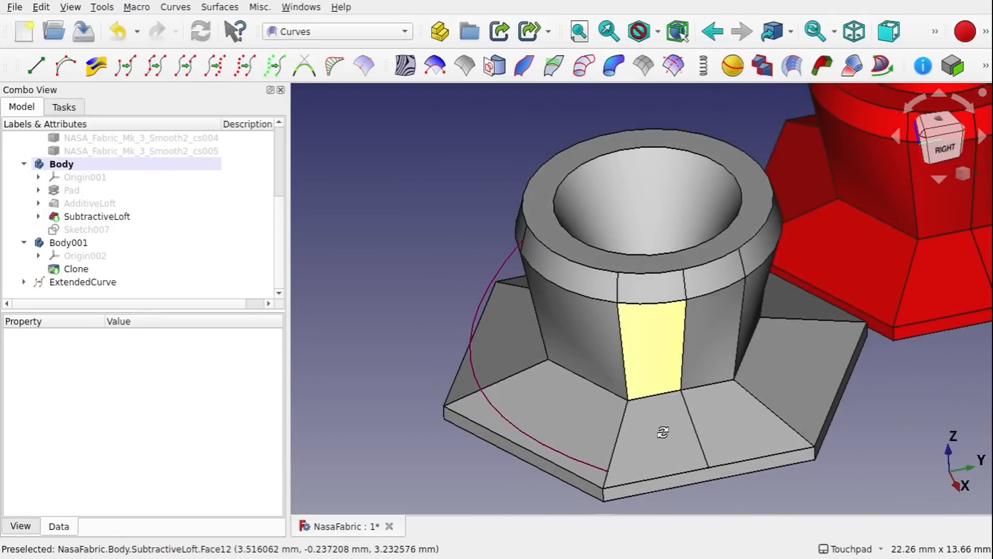
Switch to the Part Design workbench and return to the model tree.
{"action": "left_click", "coordinate": [348, 38]}
{"action": "left_click", "coordinate": [345, 267]}
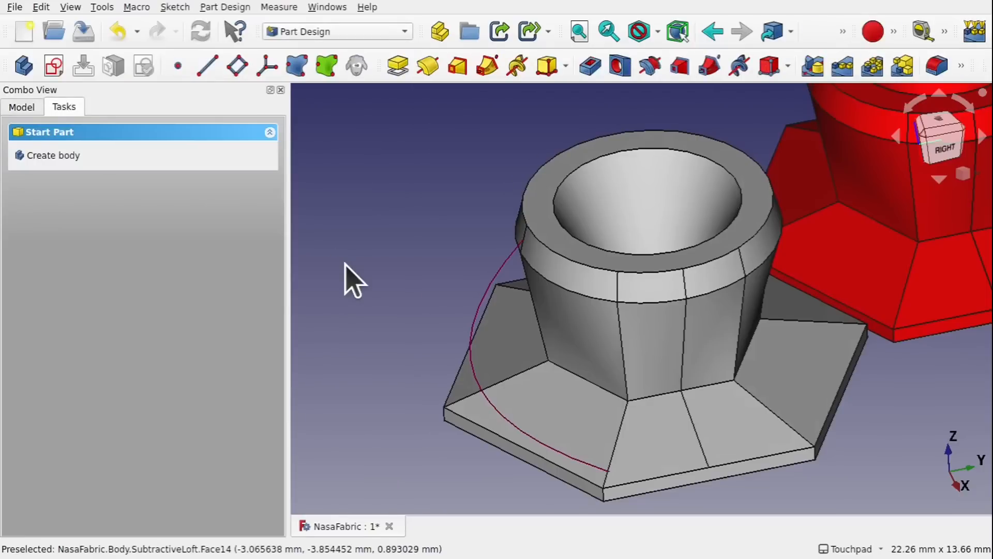
{"action": "left_click", "coordinate": [20, 107]}
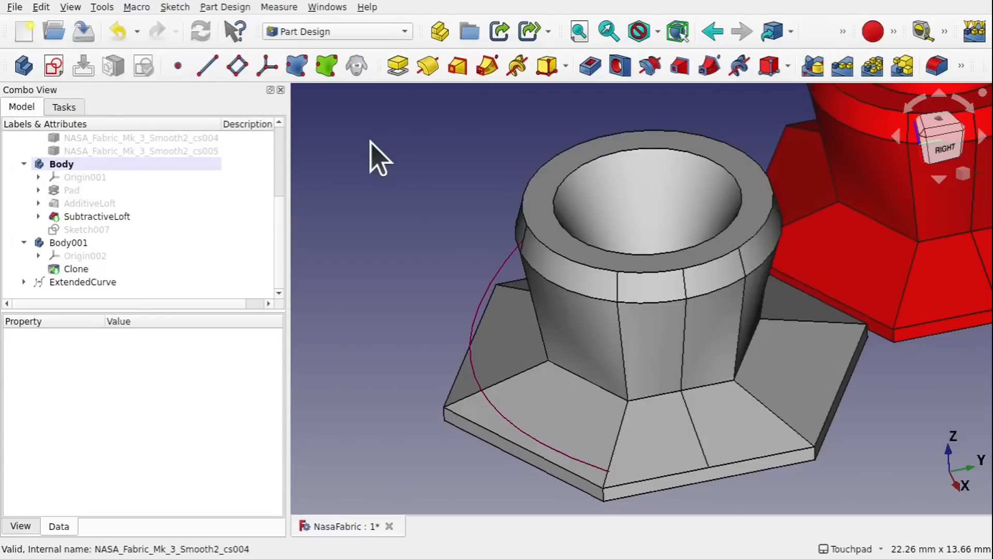
Create a sub-object shape binder in Body from the extended curve's middle edge, and hide the original ExtendedCurve.
{"action": "left_click", "coordinate": [488, 411]}
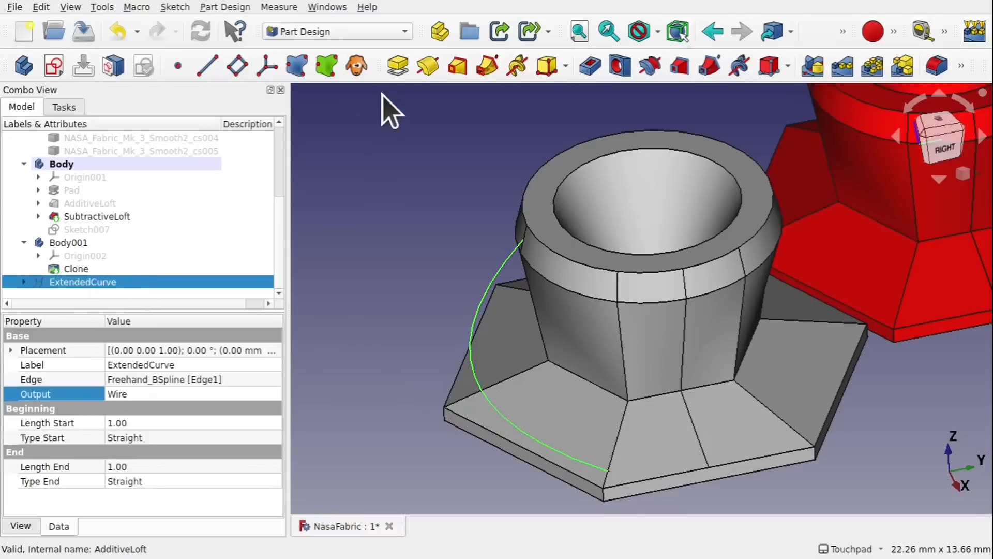
{"action": "left_click", "coordinate": [324, 67]}
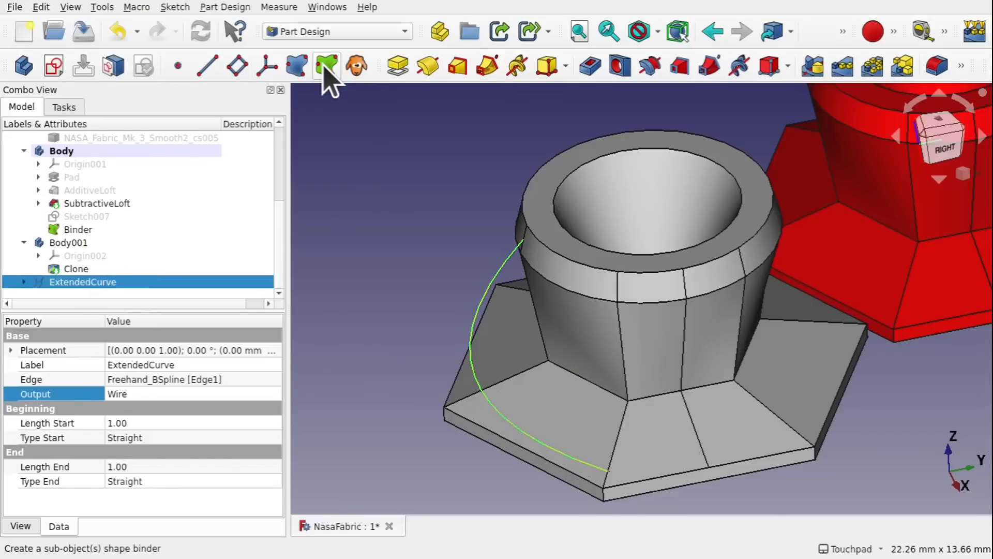
{"action": "left_click", "coordinate": [444, 219]}
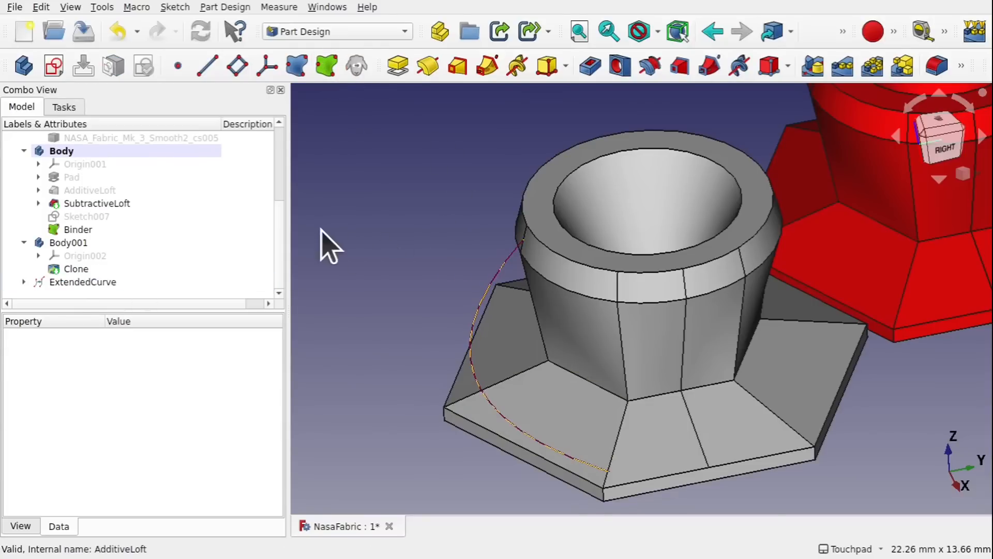
{"action": "left_click", "coordinate": [103, 282]}
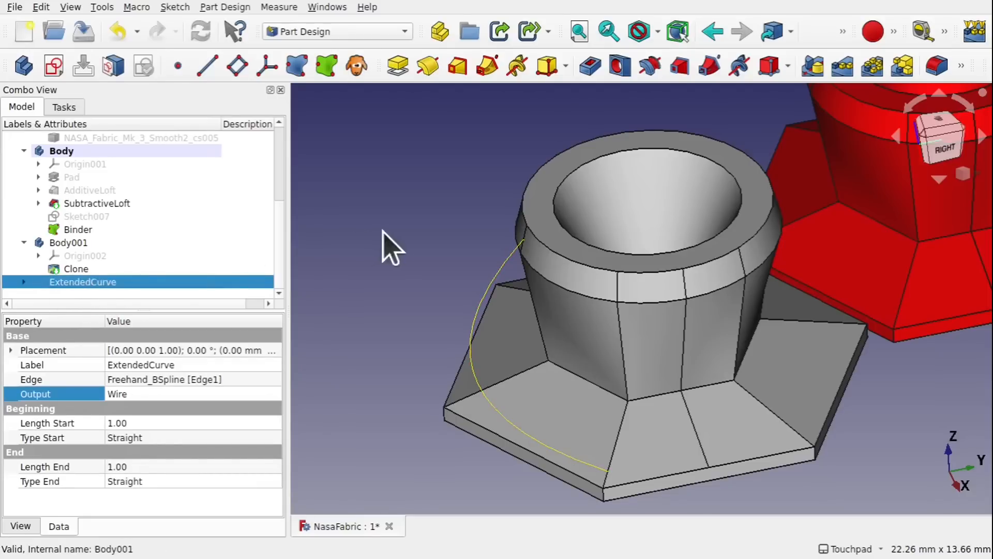
{"action": "key", "text": "space"}
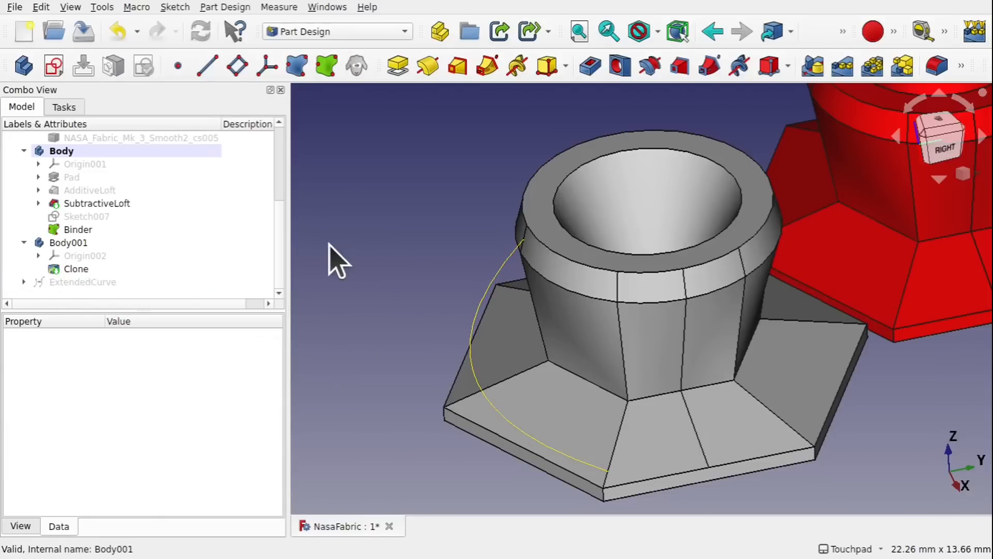
Create an additive pipe sweeping the circular profile Sketch007 along the Binder path, with Transformed corner transition and Standard orientation.
{"action": "left_click_drag", "start_coordinate": [576, 274], "coordinate": [570, 212], "text": "shift"}
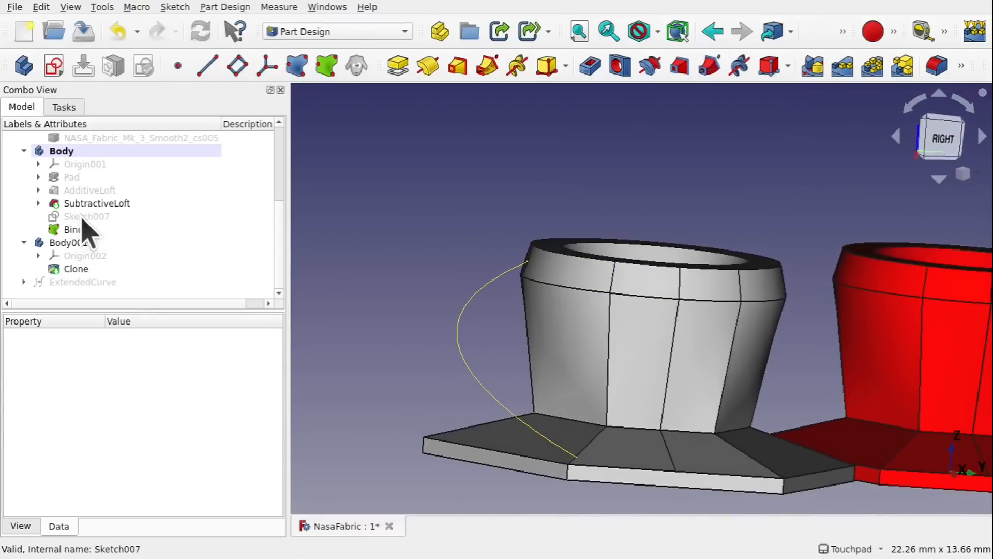
{"action": "left_click", "coordinate": [83, 218]}
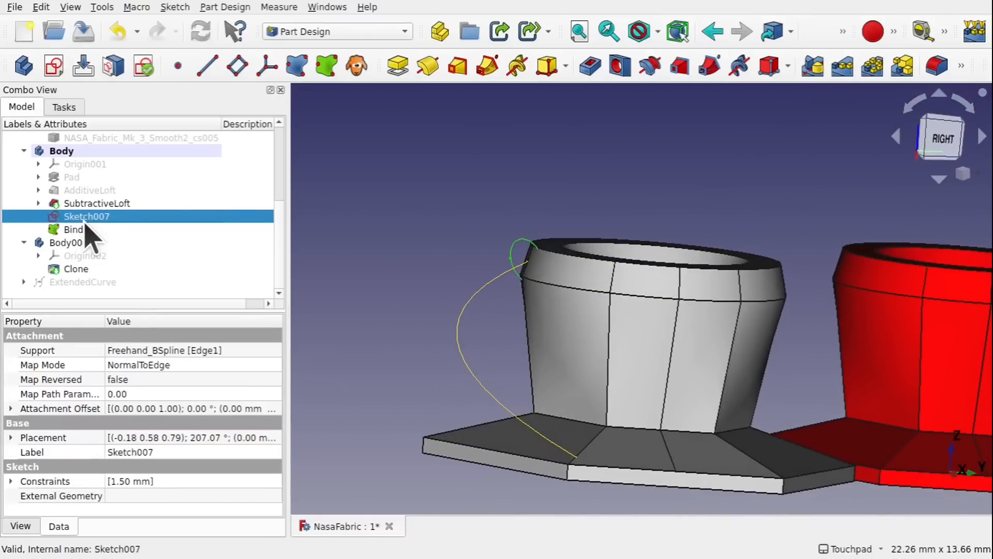
{"action": "left_click_drag", "start_coordinate": [514, 269], "coordinate": [656, 346], "text": "shift"}
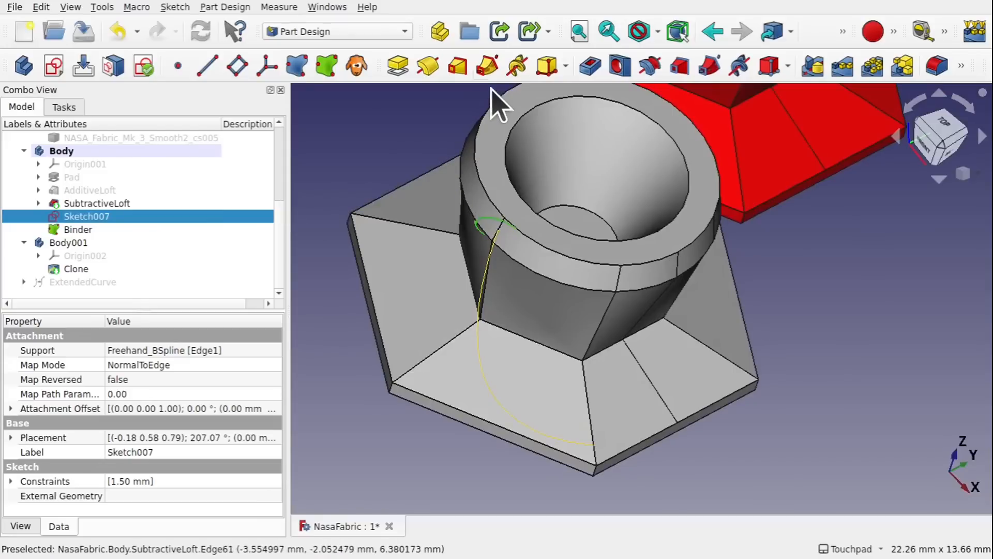
{"action": "left_click", "coordinate": [487, 66]}
{"action": "left_click_drag", "start_coordinate": [568, 168], "coordinate": [539, 139], "text": "alt"}
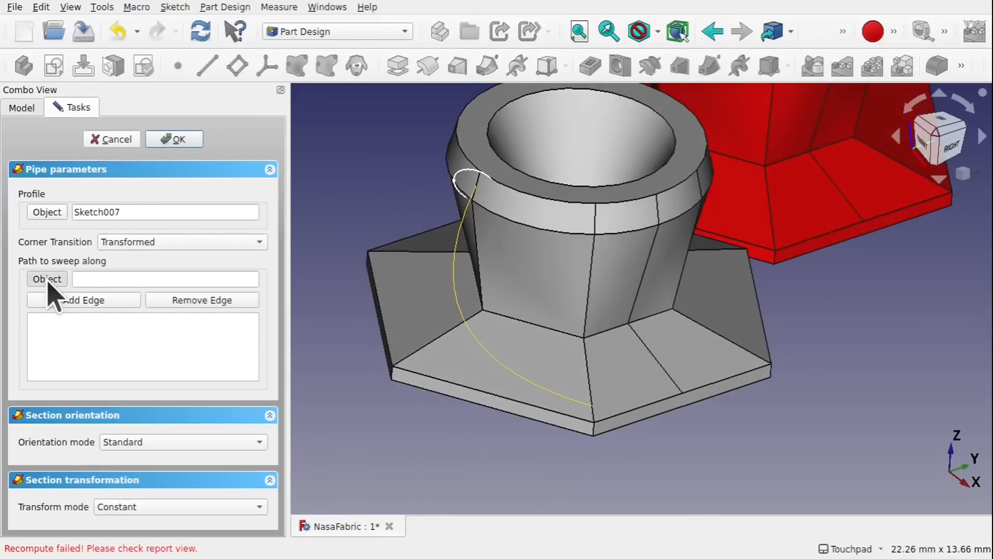
{"action": "left_click", "coordinate": [454, 282]}
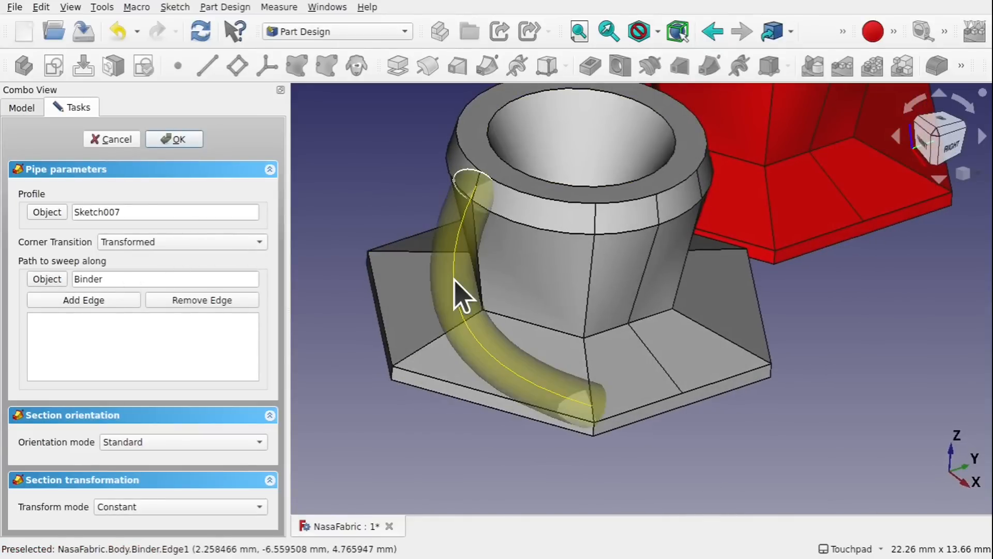
{"action": "left_click_drag", "start_coordinate": [543, 255], "coordinate": [448, 177], "text": "alt"}
{"action": "scroll", "coordinate": [460, 240], "scroll_direction": "up", "scroll_amount": 5}
{"action": "left_click_drag", "start_coordinate": [599, 187], "coordinate": [622, 231], "text": "alt"}
{"action": "scroll", "coordinate": [608, 178], "scroll_direction": "up", "scroll_amount": 5}
{"action": "mouse_move", "coordinate": [601, 178]}
{"action": "left_mouse_down", "text": "alt"}
{"action": "mouse_move", "coordinate": [553, 176]}
{"action": "mouse_move", "coordinate": [590, 140]}
{"action": "mouse_move", "coordinate": [621, 177]}
{"action": "left_mouse_up", "text": "alt"}
{"action": "scroll", "coordinate": [619, 175], "scroll_direction": "down", "scroll_amount": 3}
{"action": "scroll", "coordinate": [620, 177], "scroll_direction": "down", "scroll_amount": 5}
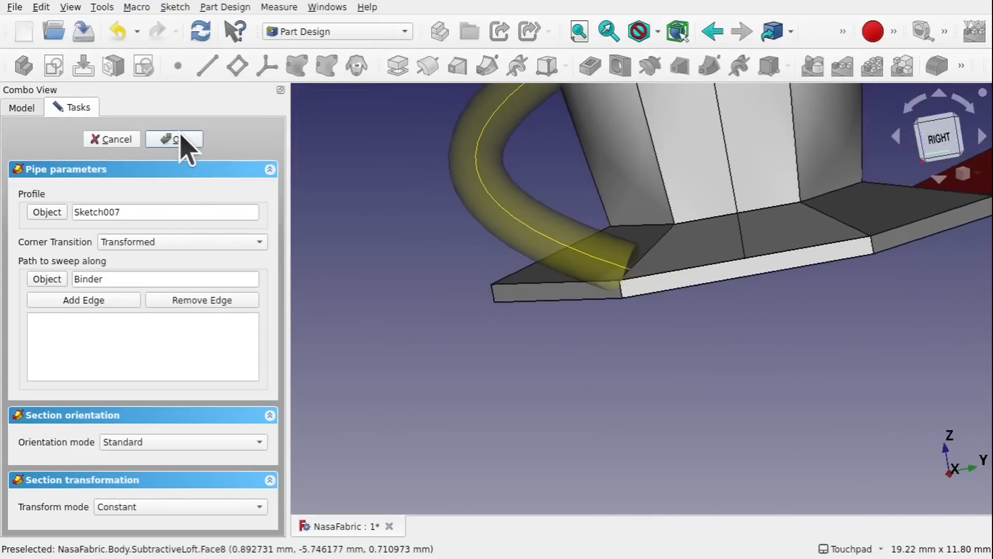
{"action": "left_click", "coordinate": [180, 139]}
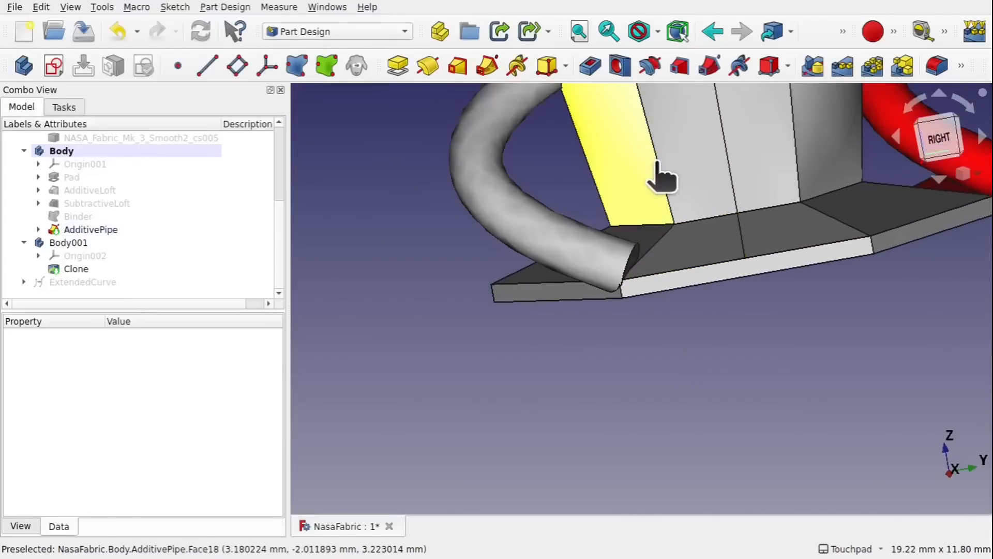
Hide the AdditivePipe and show Sketch007, Binder and ExtendedCurve to compare the bound path with the full extended curve.
{"action": "left_click_drag", "start_coordinate": [655, 166], "coordinate": [626, 282], "text": "shift"}
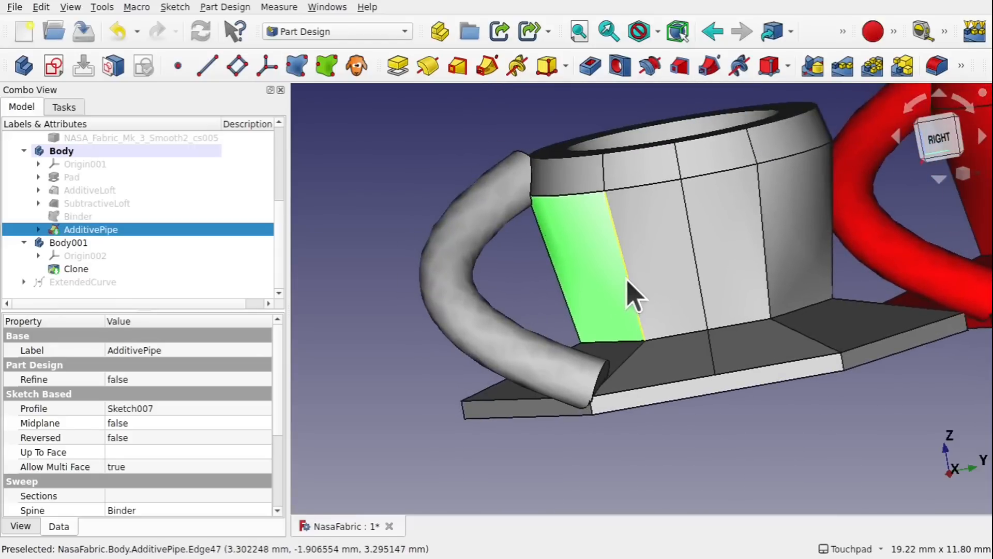
{"action": "left_click", "coordinate": [39, 229]}
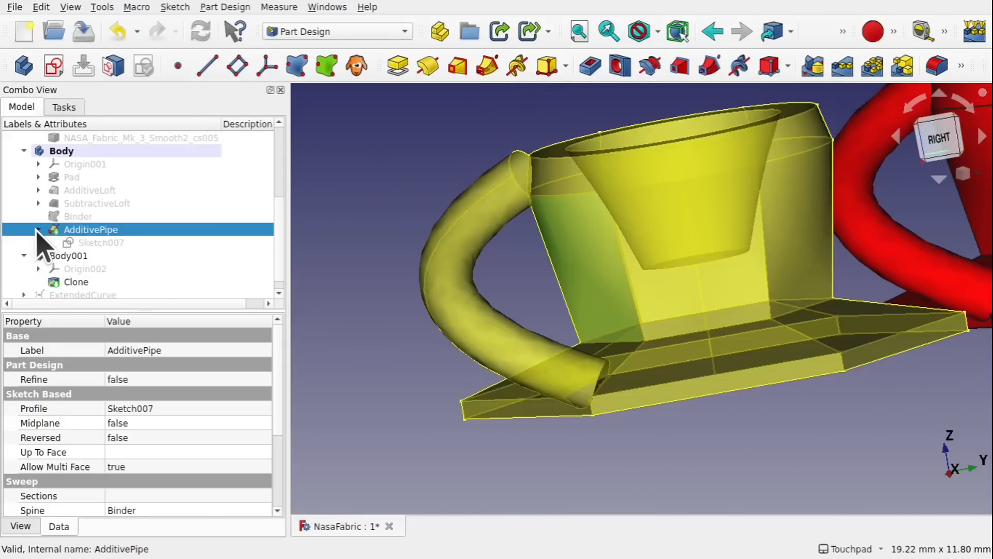
{"action": "left_click", "coordinate": [107, 244]}
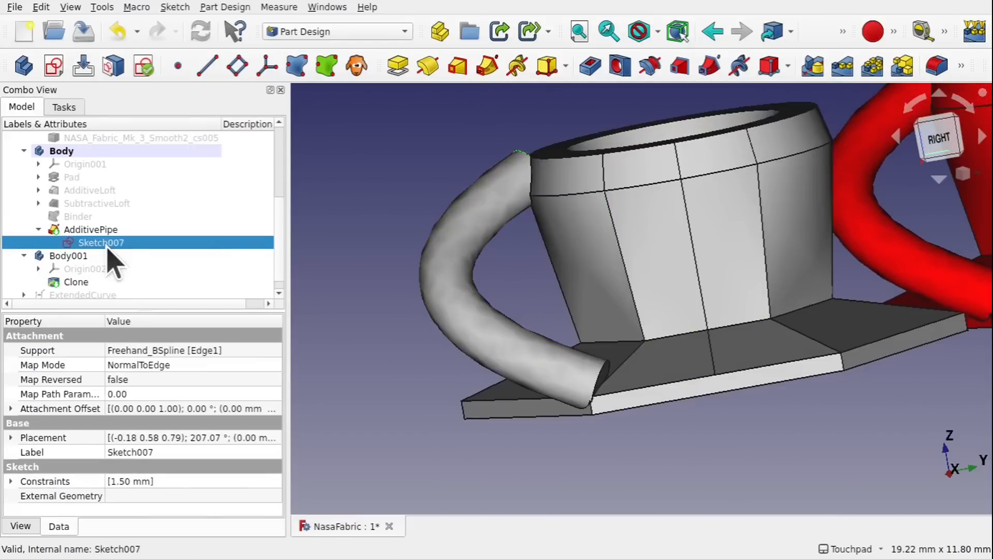
{"action": "scroll", "coordinate": [109, 255], "scroll_direction": "down", "scroll_amount": 1}
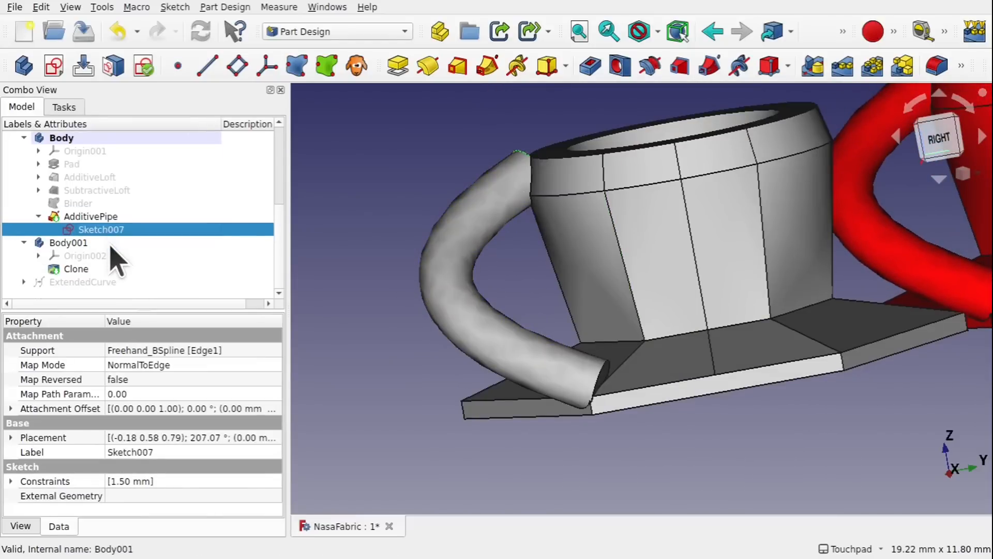
{"action": "left_click", "coordinate": [79, 203]}
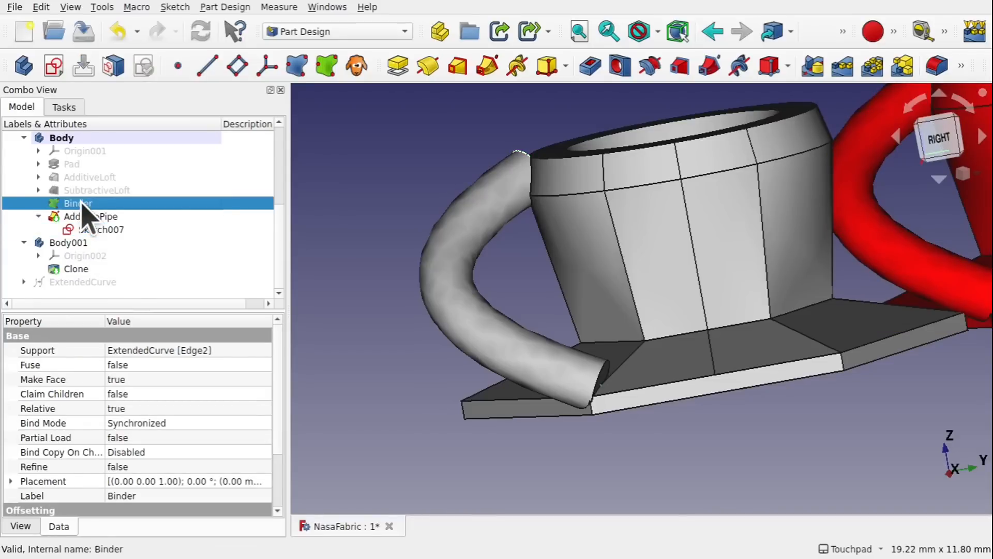
{"action": "left_click", "coordinate": [448, 280]}
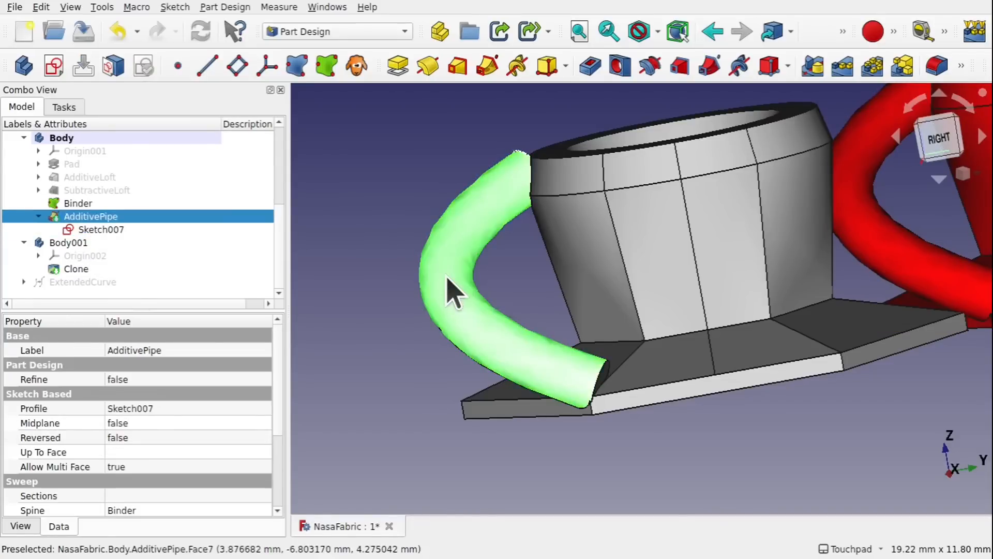
{"action": "key", "text": "space"}
{"action": "left_click_drag", "start_coordinate": [561, 244], "coordinate": [526, 266], "text": "alt"}
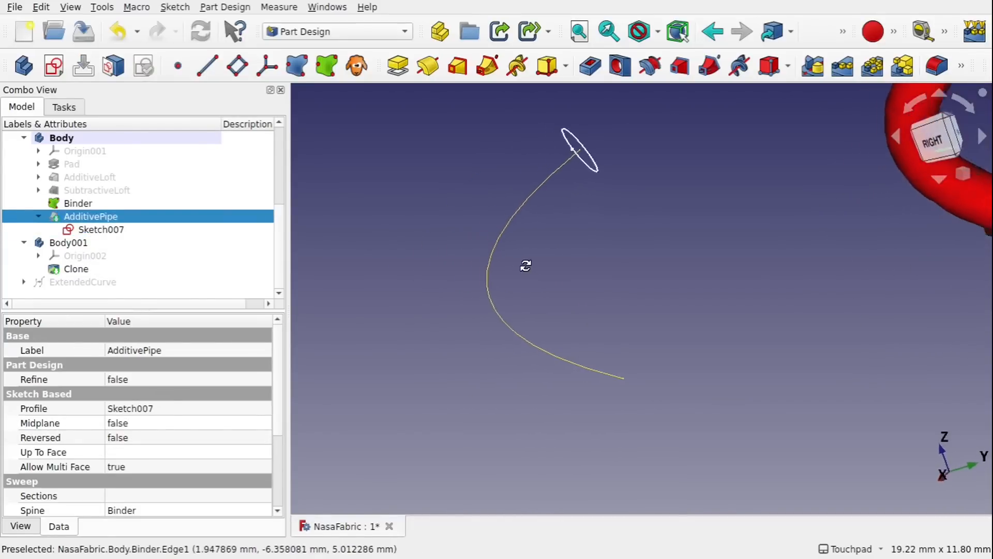
{"action": "left_click", "coordinate": [78, 282]}
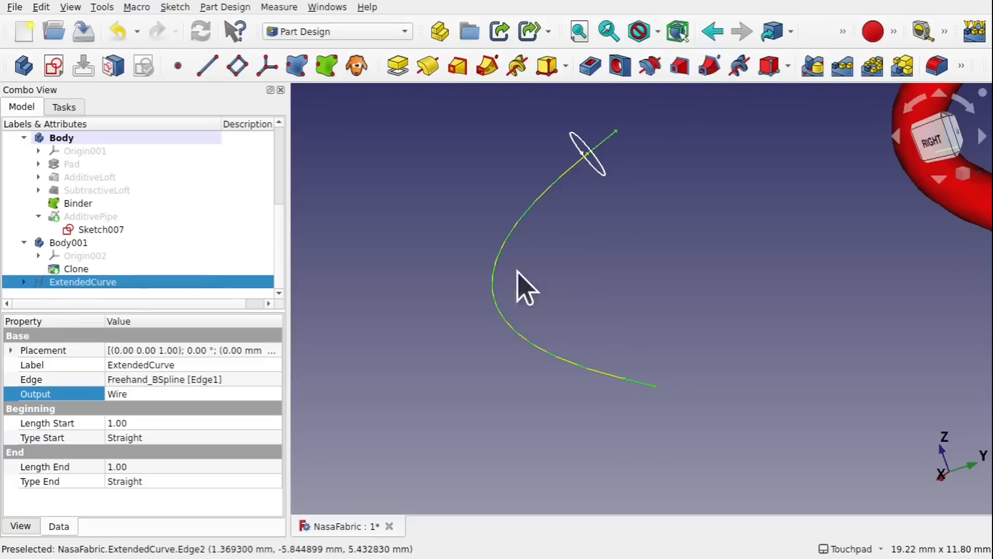
{"action": "left_click", "coordinate": [86, 206]}
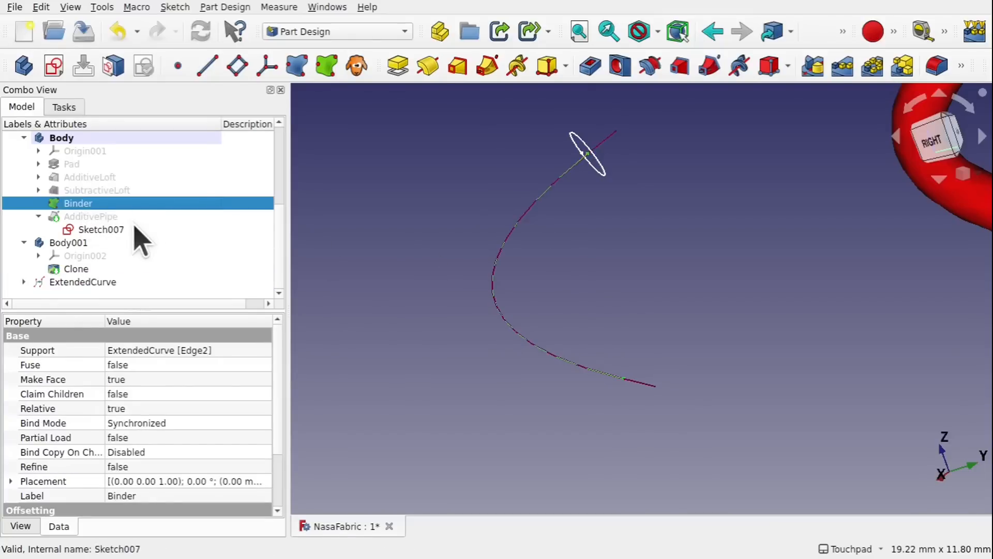
Delete the AdditivePipe and the Binder made from the single curve edge.
{"action": "left_click", "coordinate": [106, 218]}
{"action": "key", "text": "space"}
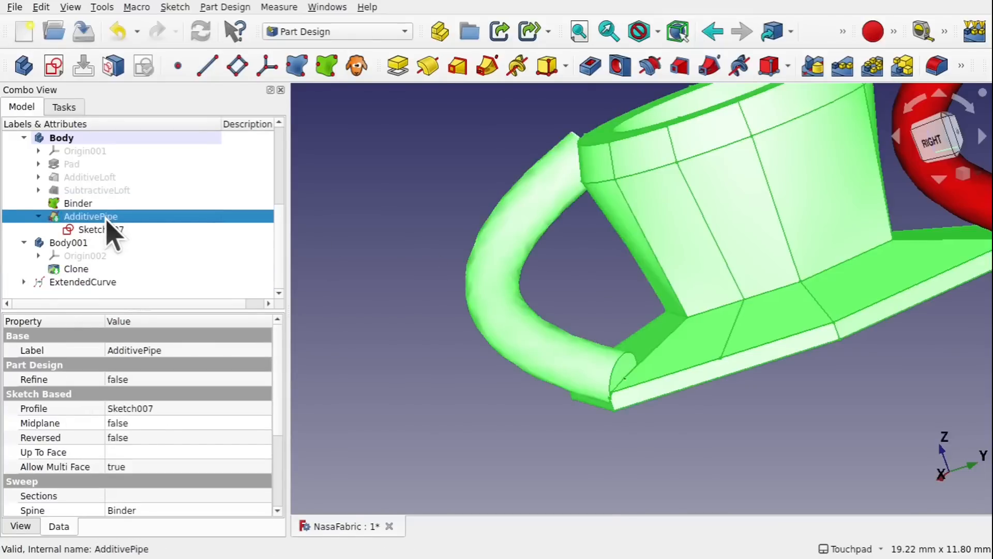
{"action": "key", "text": "Delete"}
{"action": "left_click", "coordinate": [75, 230]}
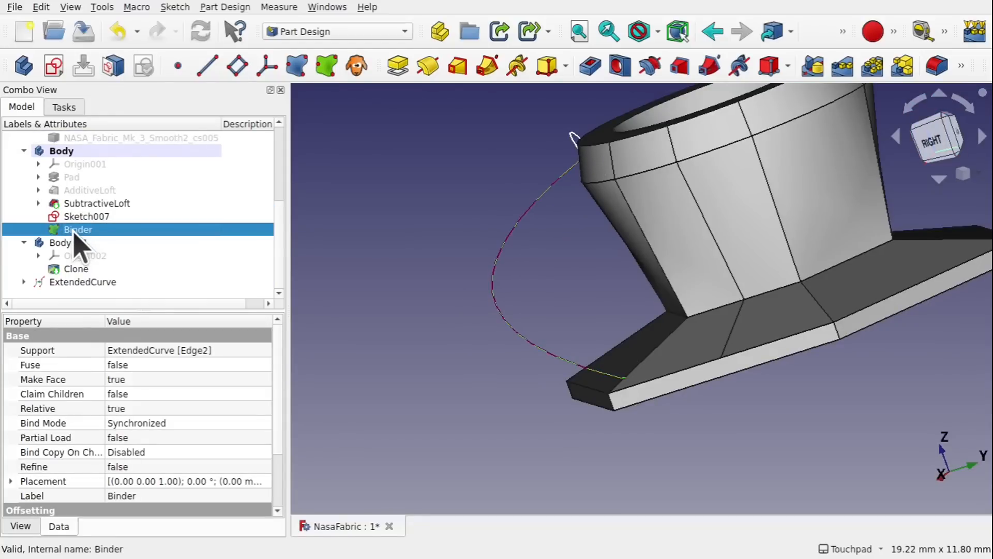
{"action": "key", "text": "Delete"}
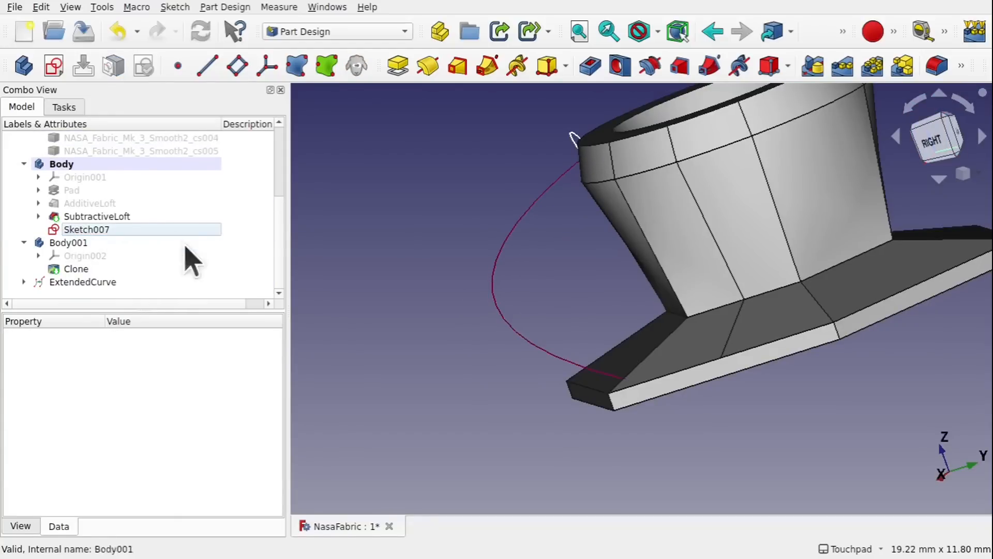
Hide the SubtractiveLoft and examine the separate edge segments of the ExtendedCurve by selecting its middle edge.
{"action": "left_click", "coordinate": [94, 283]}
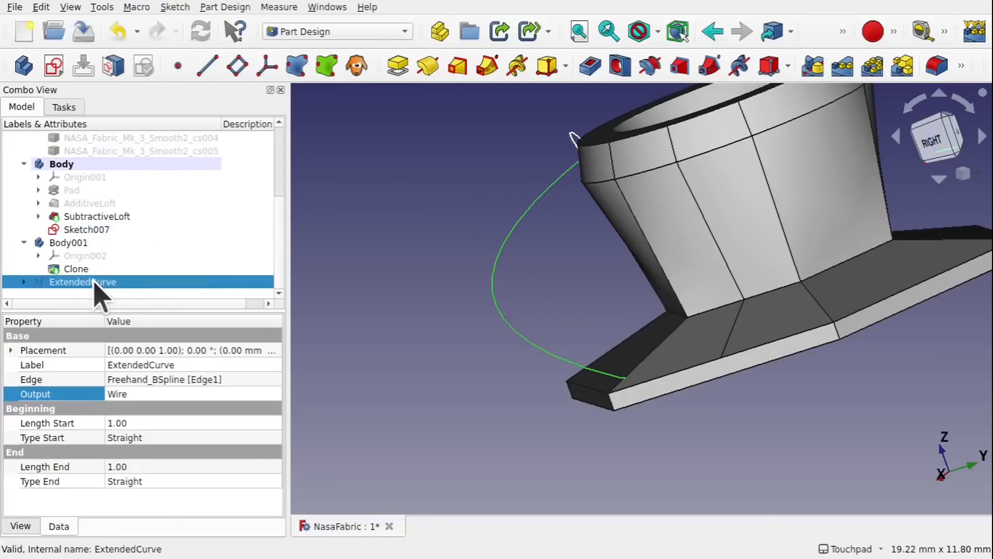
{"action": "left_click", "coordinate": [716, 212]}
{"action": "key", "text": "space"}
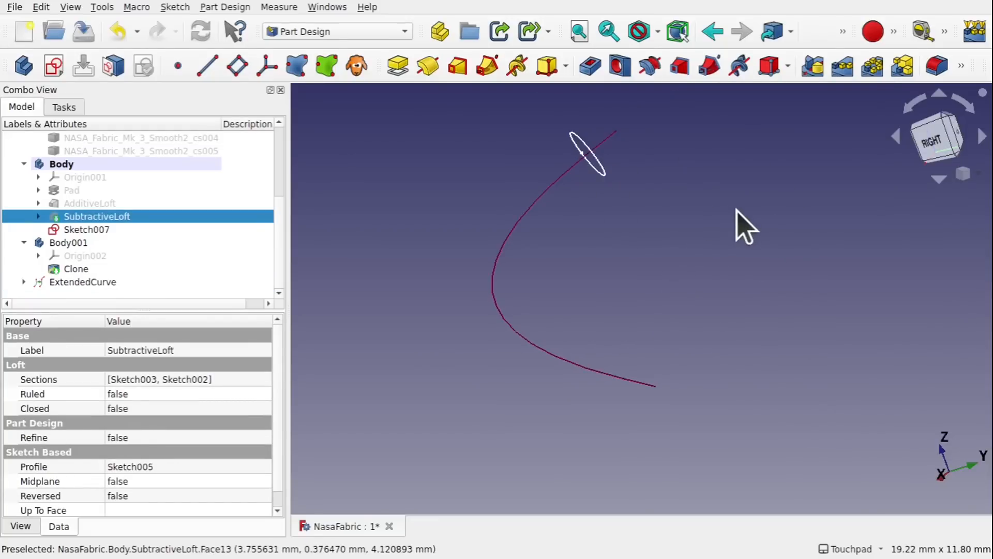
{"action": "left_click", "coordinate": [523, 217]}
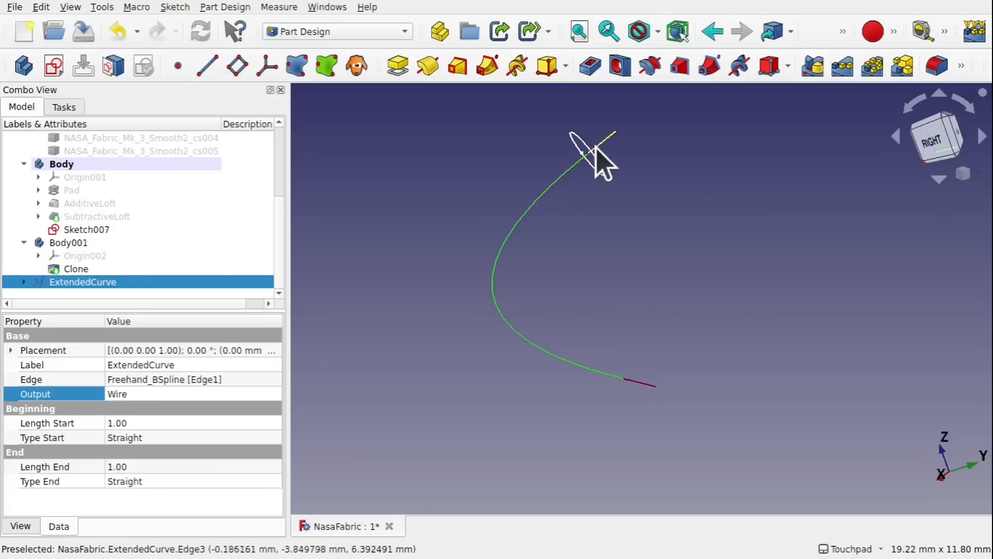
{"action": "left_click", "coordinate": [630, 216]}
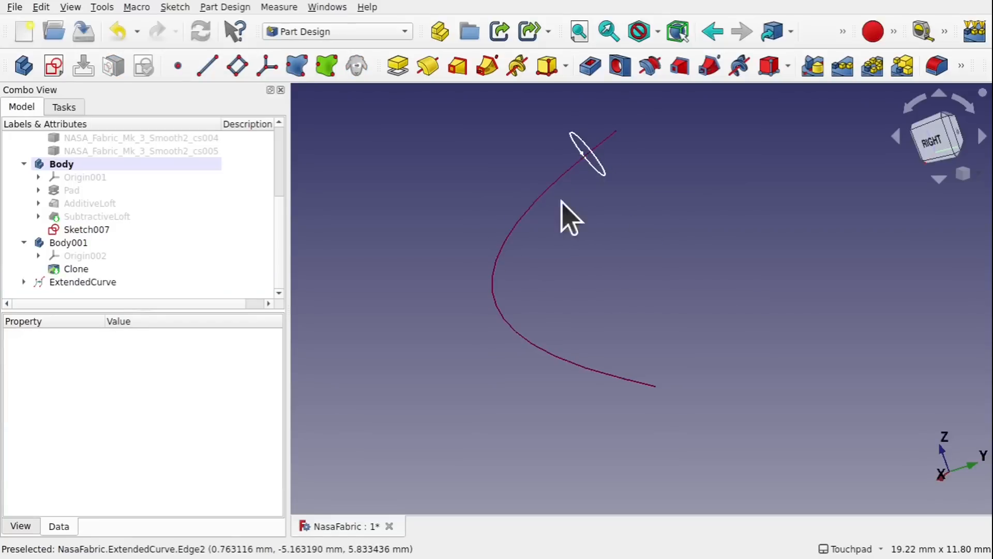
Try a sub-object shape binder from only the middle edge of the ExtendedCurve, and delete that binder again.
{"action": "left_click", "coordinate": [511, 228]}
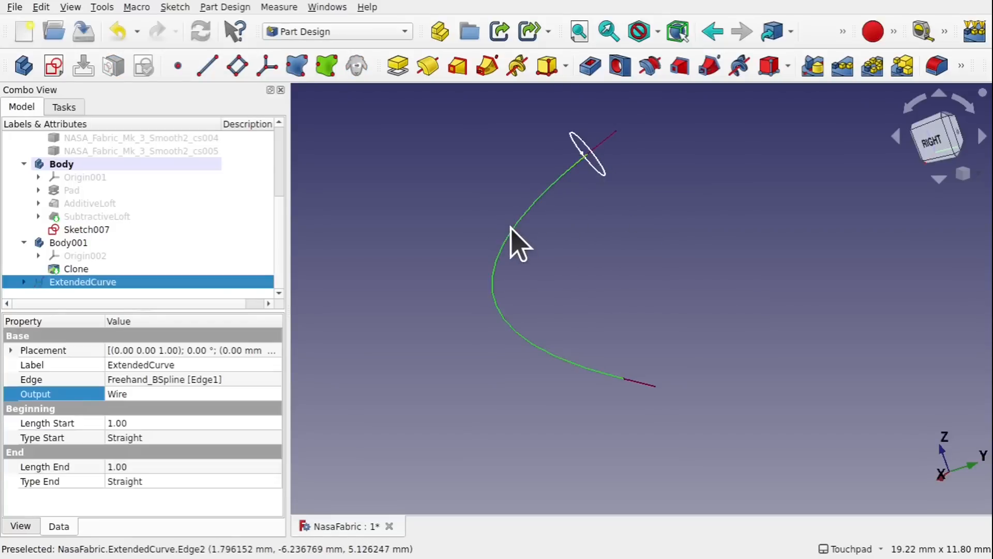
{"action": "left_click", "coordinate": [324, 70]}
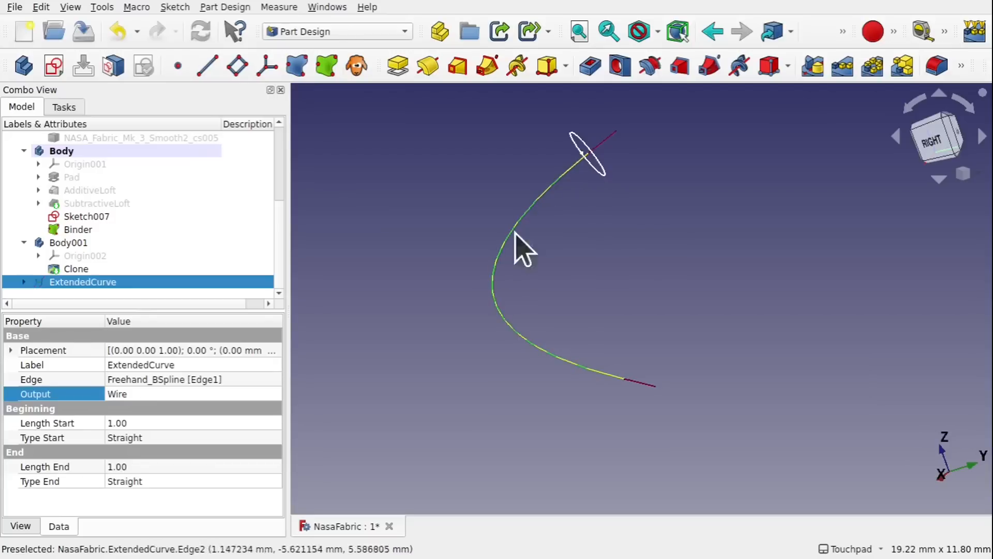
{"action": "left_click", "coordinate": [91, 229]}
{"action": "key", "text": "Delete"}
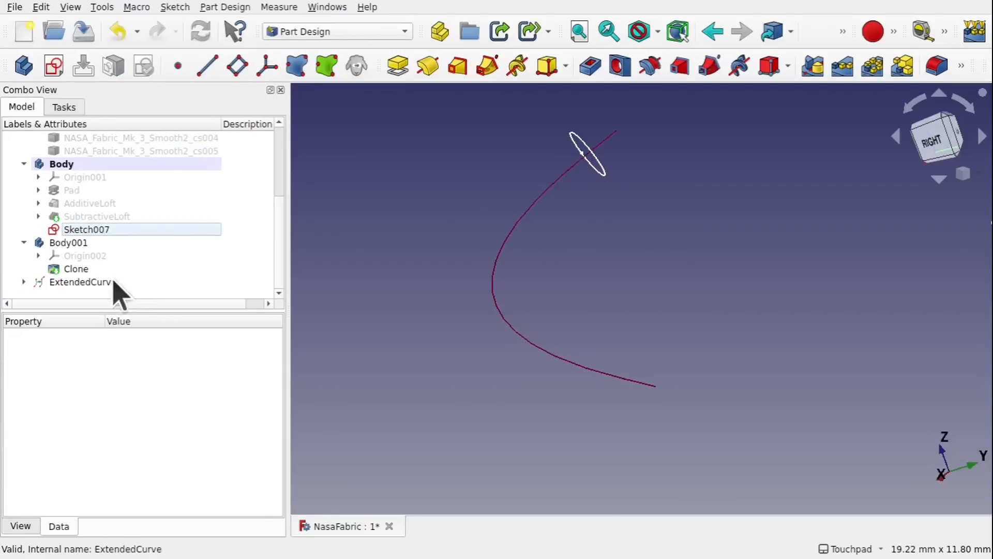
Create a sub-object shape binder in Body from the whole ExtendedCurve, including both end extensions.
{"action": "left_click", "coordinate": [88, 283]}
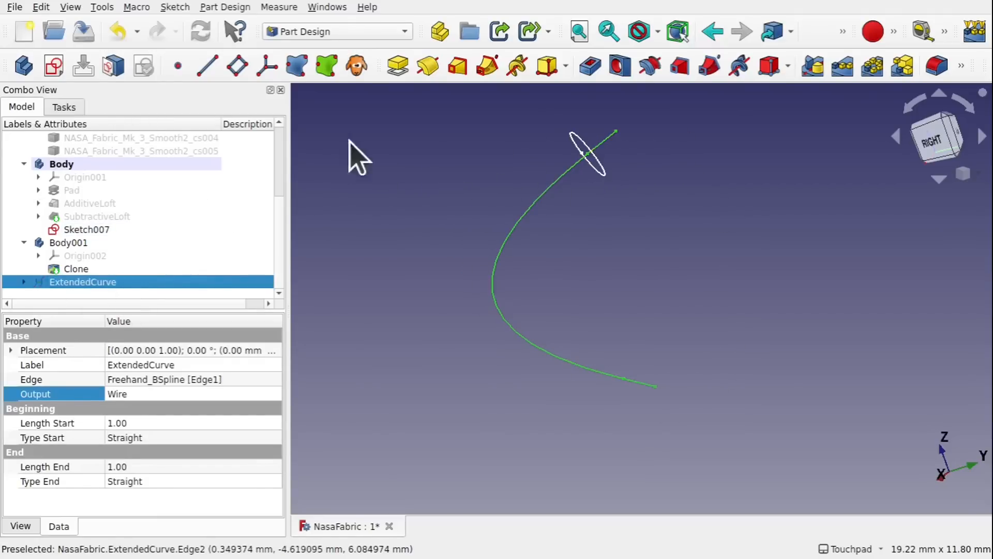
{"action": "left_click", "coordinate": [327, 65]}
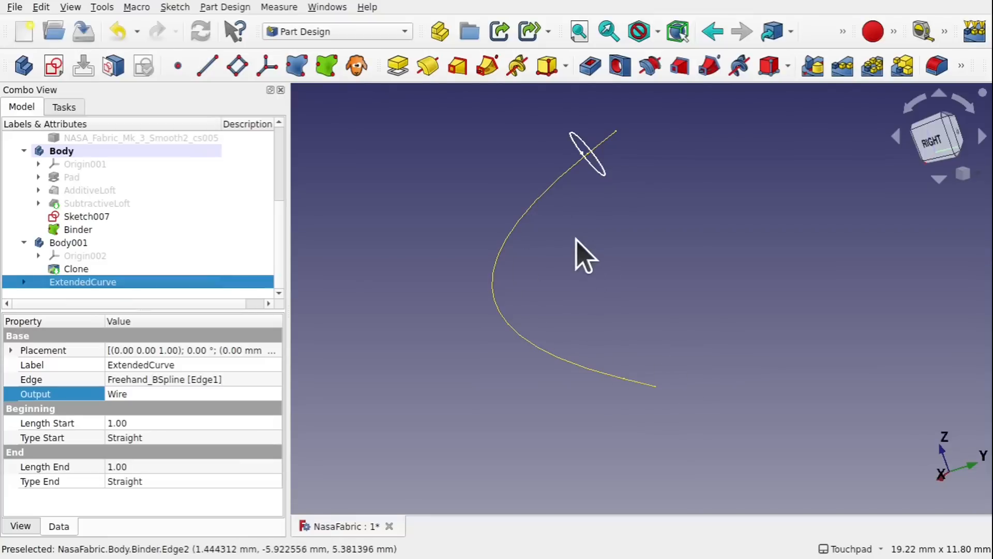
{"action": "scroll", "coordinate": [576, 239], "scroll_direction": "down", "scroll_amount": 1}
{"action": "left_click", "coordinate": [462, 175]}
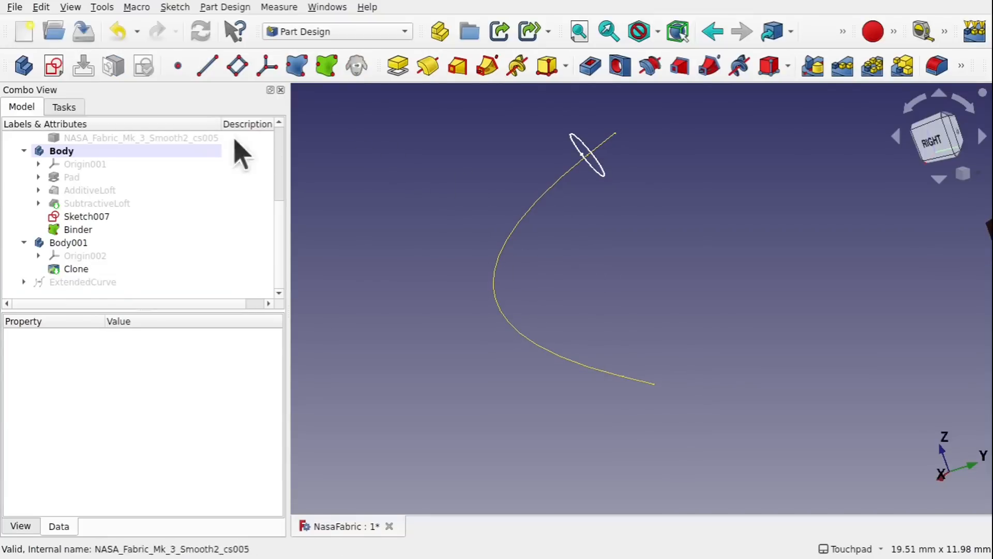
Show the SubtractiveLoft again and view the cup together with the bound curve.
{"action": "left_click", "coordinate": [102, 203]}
{"action": "key", "text": "space"}
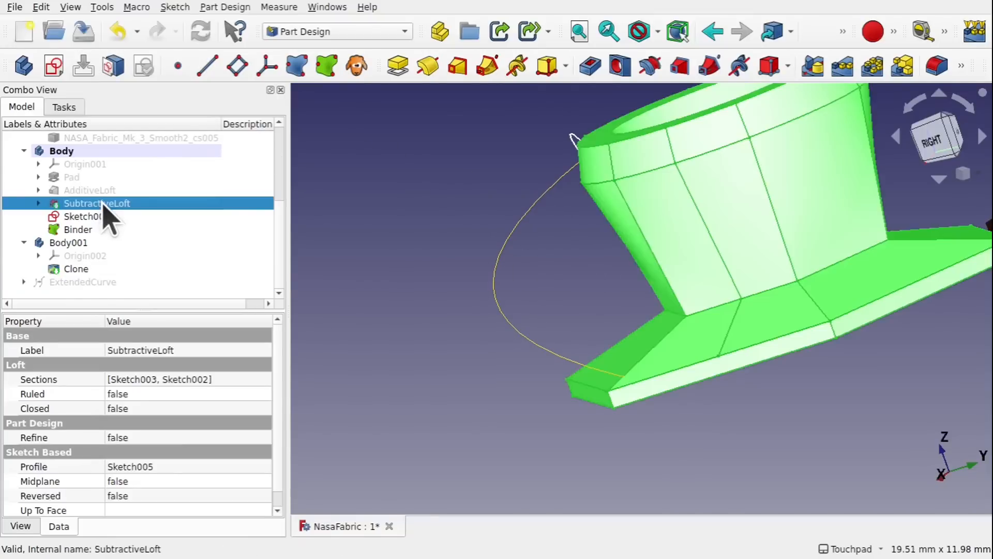
{"action": "mouse_move", "coordinate": [512, 230]}
{"action": "left_mouse_down", "text": "shift"}
{"action": "mouse_move", "coordinate": [658, 255]}
{"action": "mouse_move", "coordinate": [713, 210]}
{"action": "mouse_move", "coordinate": [610, 301]}
{"action": "mouse_move", "coordinate": [496, 269]}
{"action": "left_mouse_up", "text": "shift"}
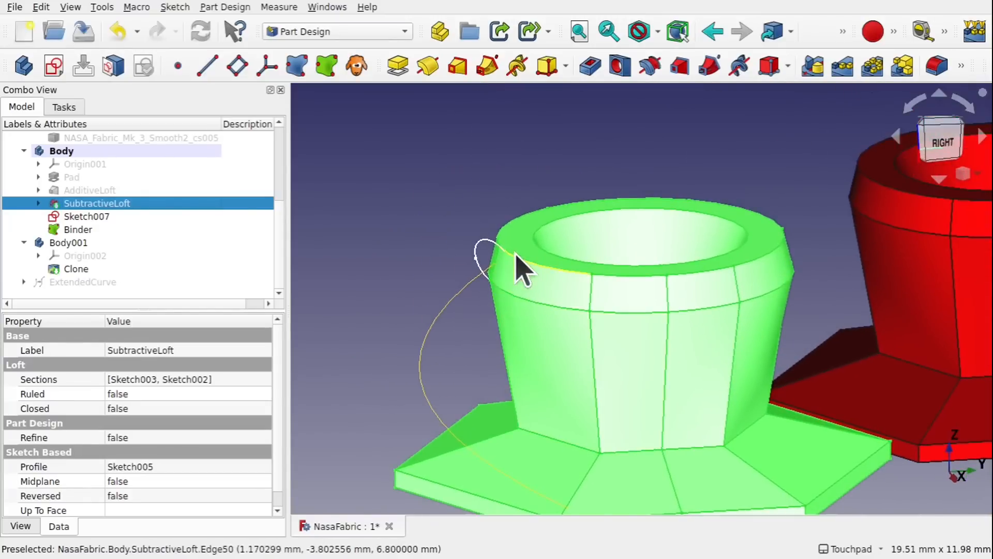
{"action": "left_click", "coordinate": [509, 305]}
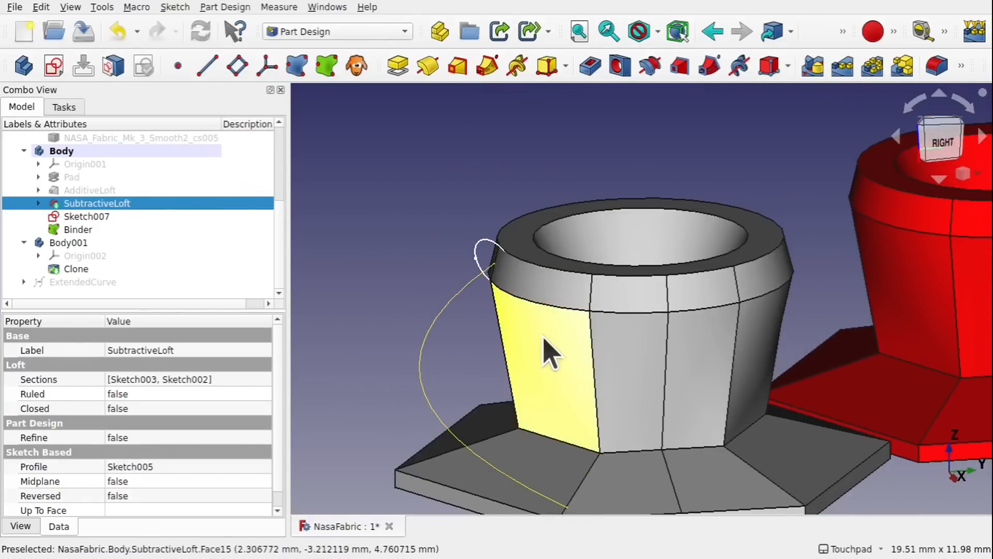
{"action": "scroll", "coordinate": [544, 336], "scroll_direction": "down", "scroll_amount": 2}
{"action": "scroll", "coordinate": [545, 336], "scroll_direction": "up", "scroll_amount": 1}
{"action": "left_click", "coordinate": [448, 286]}
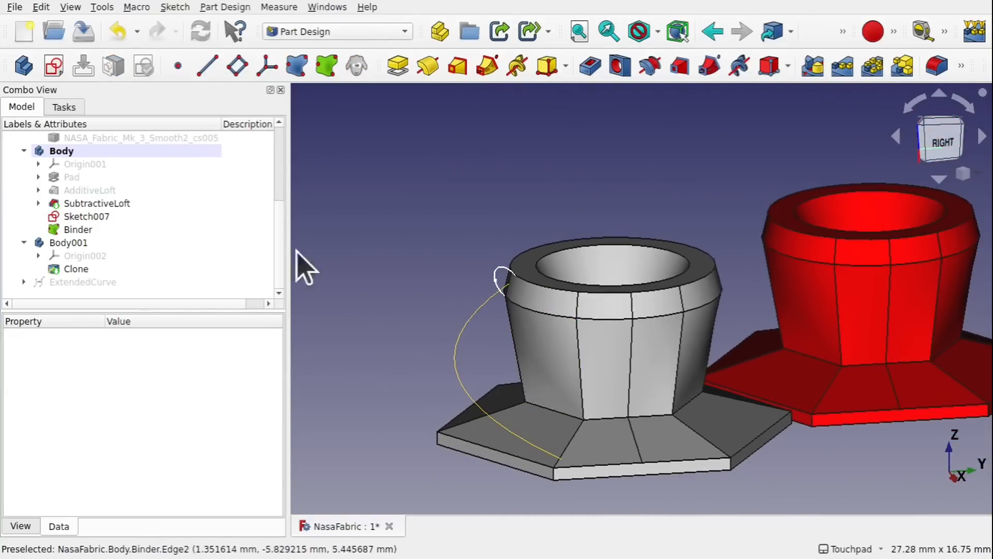
Try an additive pipe of Sketch007 along the Binder path, inspect the preview at both ends, and cancel it.
{"action": "left_click", "coordinate": [99, 217]}
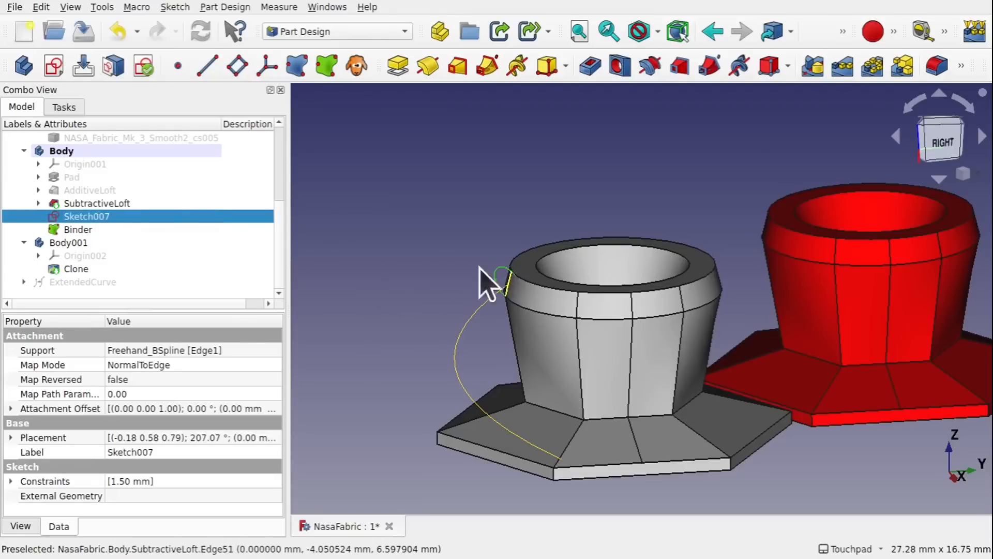
{"action": "left_click", "coordinate": [487, 65]}
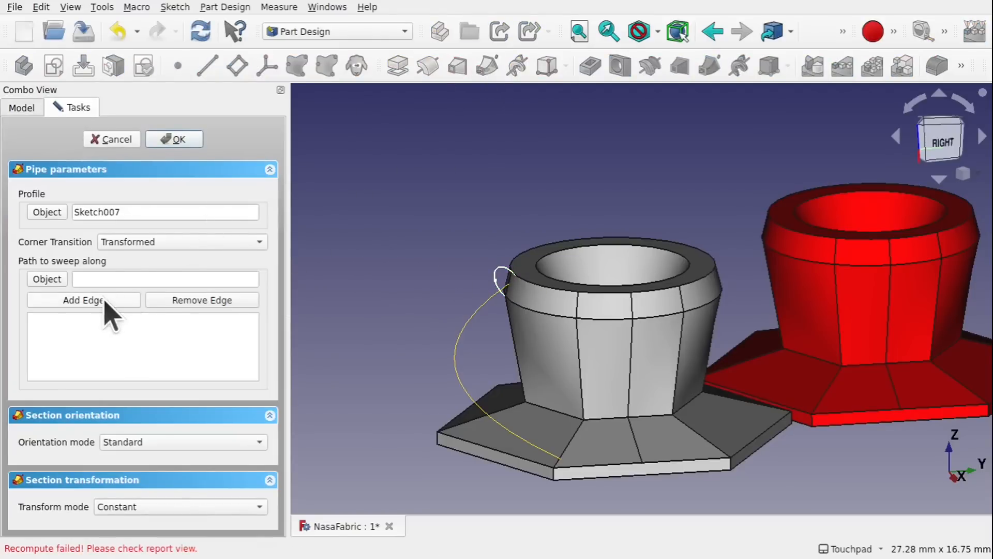
{"action": "left_click", "coordinate": [456, 343]}
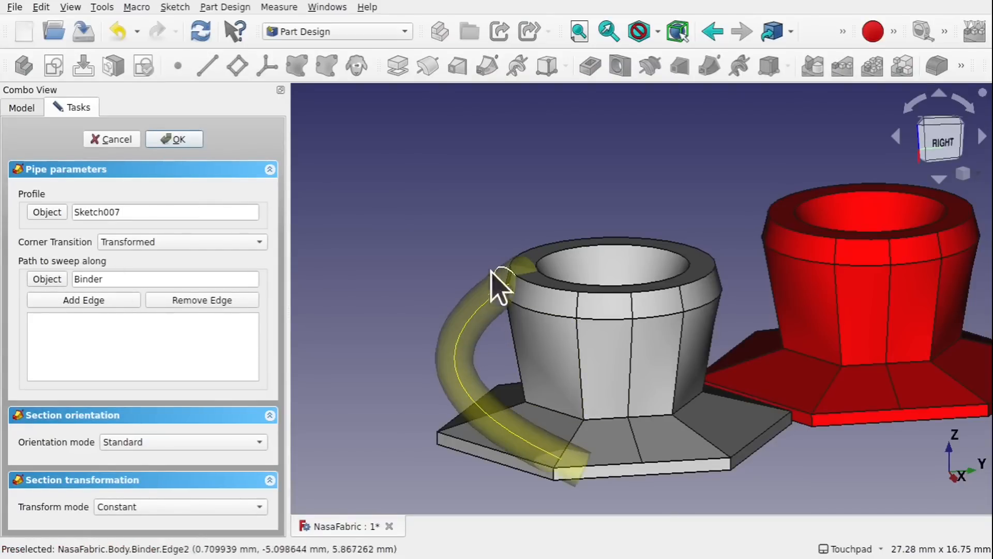
{"action": "middle_click_drag", "start_coordinate": [574, 291], "coordinate": [591, 359]}
{"action": "left_click_drag", "start_coordinate": [567, 363], "coordinate": [646, 323], "text": "shift"}
{"action": "middle_click_drag", "start_coordinate": [606, 377], "coordinate": [614, 315], "text": "shift"}
{"action": "left_click_drag", "start_coordinate": [584, 351], "coordinate": [663, 298], "text": "shift"}
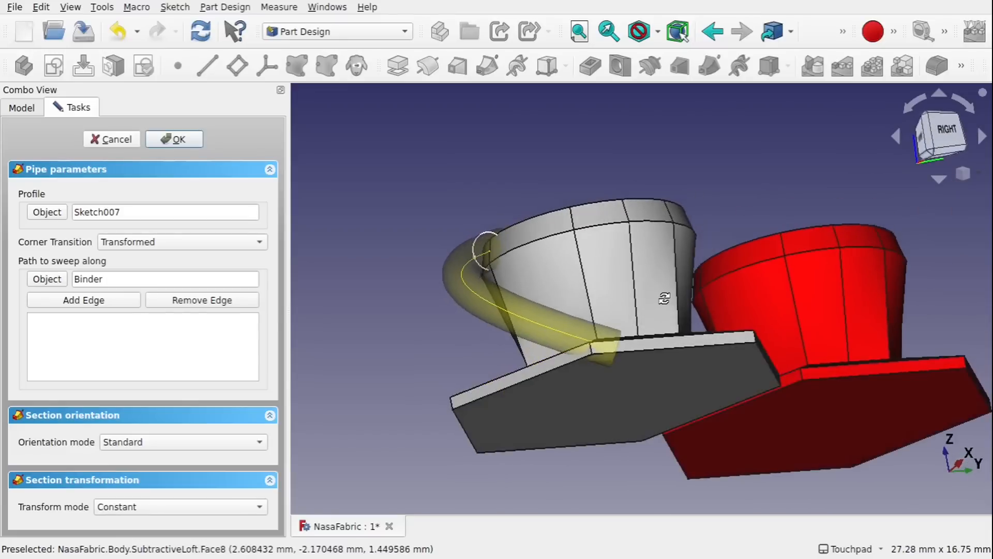
{"action": "left_click_drag", "start_coordinate": [617, 348], "coordinate": [567, 383], "text": "shift"}
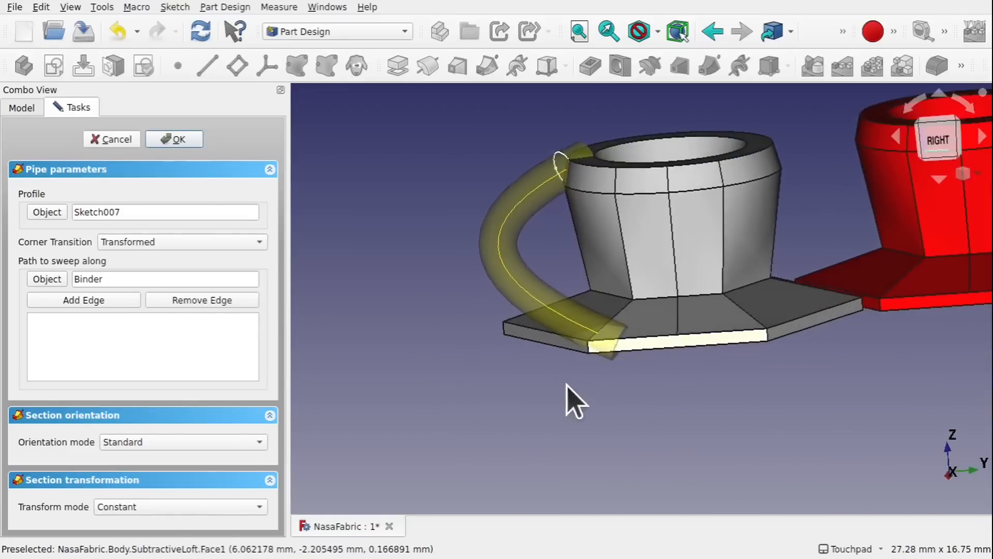
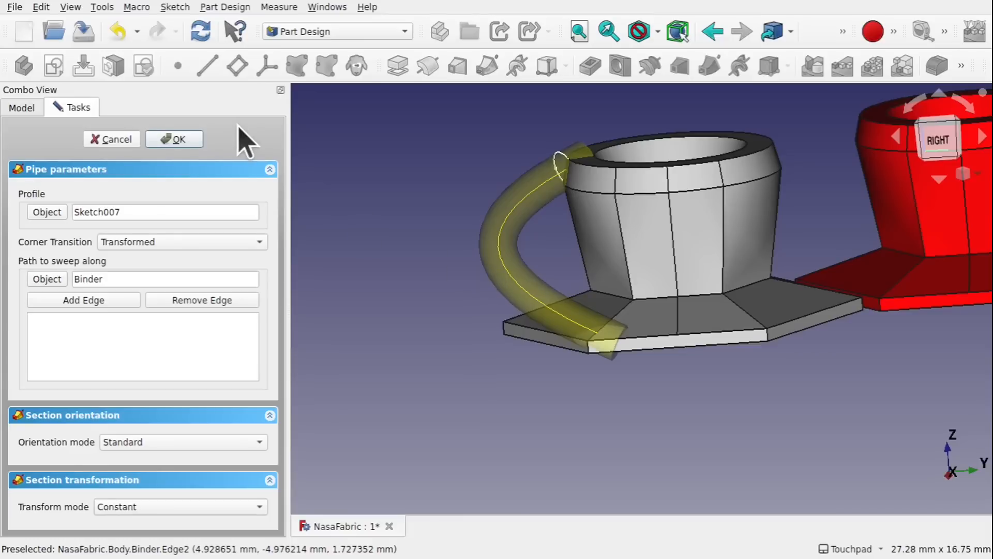
{"action": "left_click", "coordinate": [115, 144]}
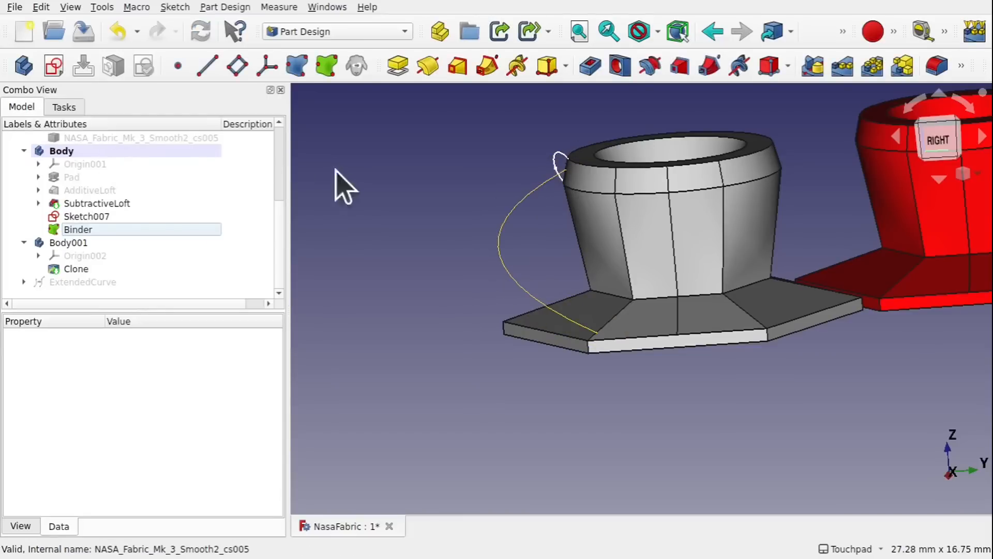
Rename the circular handle sketch Sketch007 as Profile.
{"action": "left_click_drag", "start_coordinate": [417, 182], "coordinate": [505, 210], "text": "alt"}
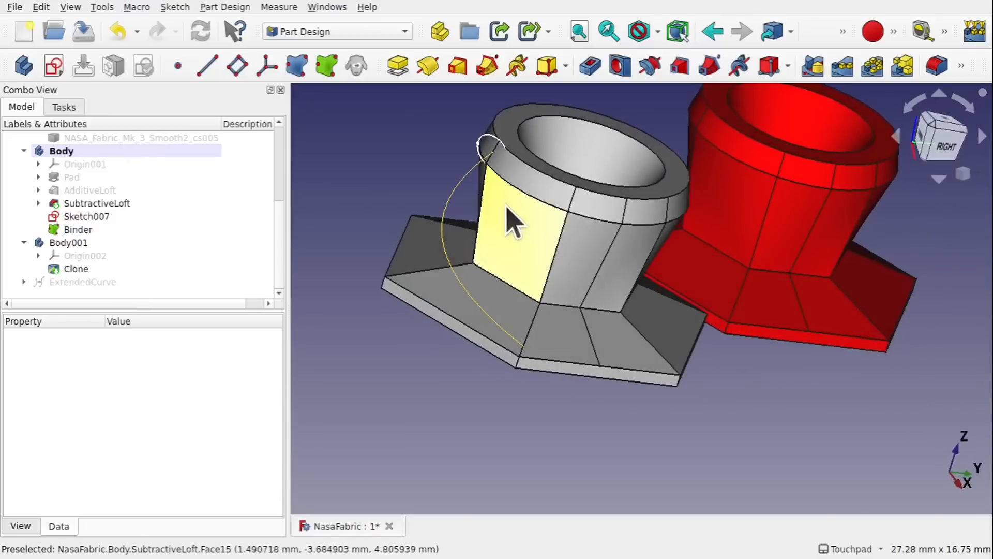
{"action": "left_click", "coordinate": [488, 150]}
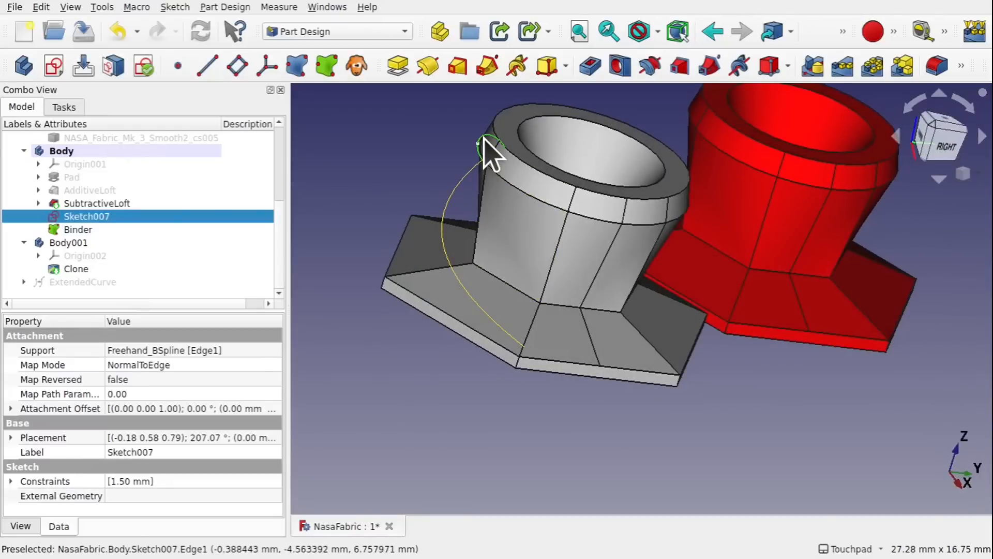
{"action": "right_click", "coordinate": [98, 223]}
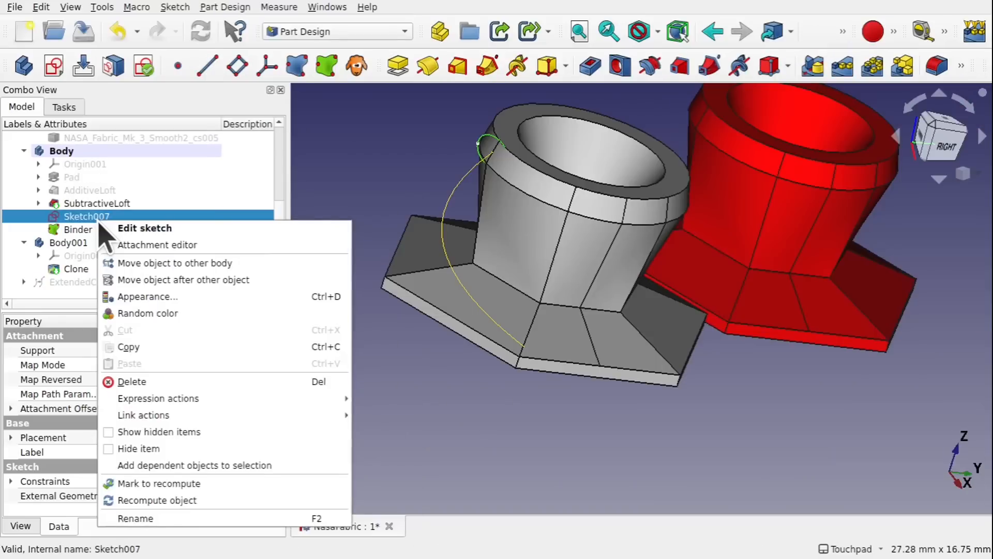
{"action": "left_click", "coordinate": [212, 517]}
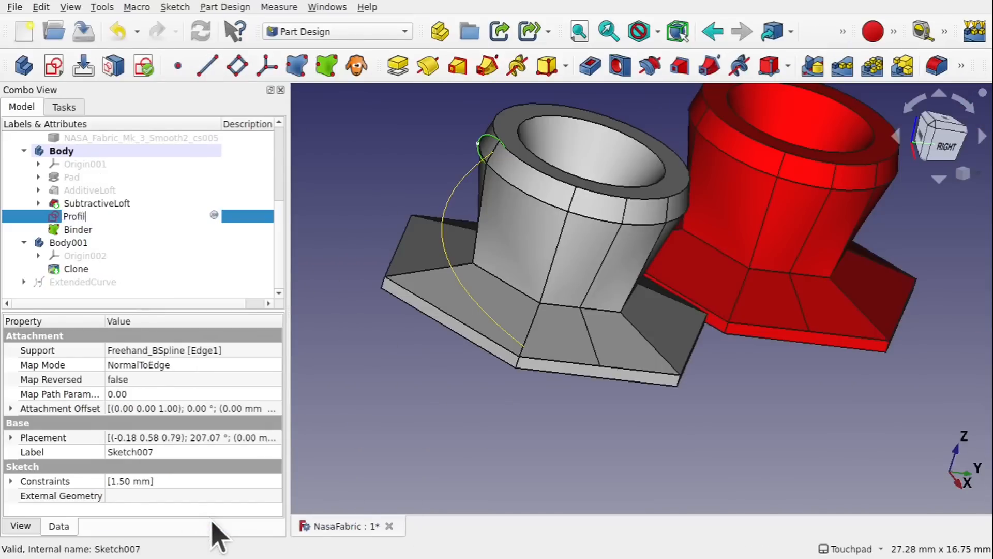
{"action": "key", "text": "Return"}
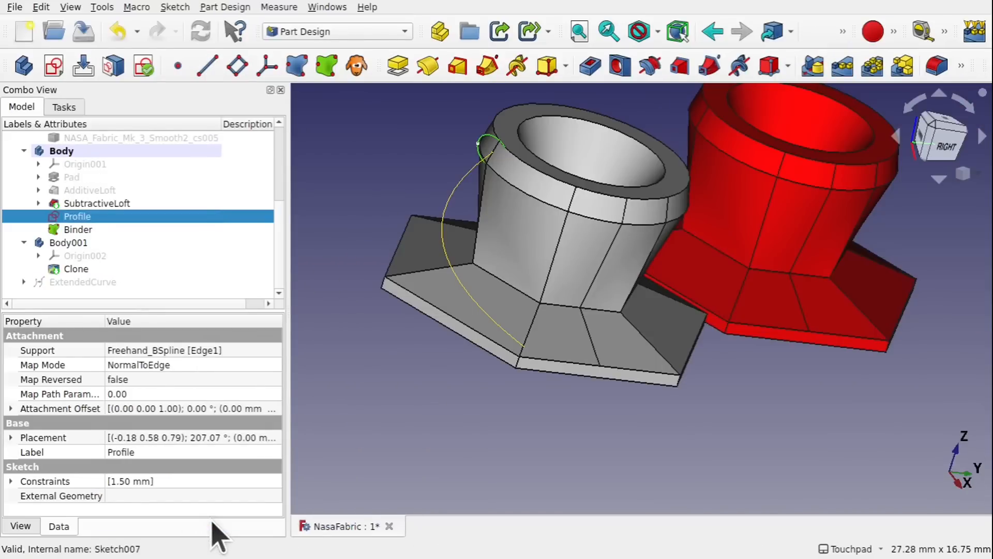
{"action": "left_click", "coordinate": [372, 191]}
Switch to the Draft workbench, turn off the grid, and create a clone of the Profile sketch.
{"action": "left_click", "coordinate": [79, 217]}
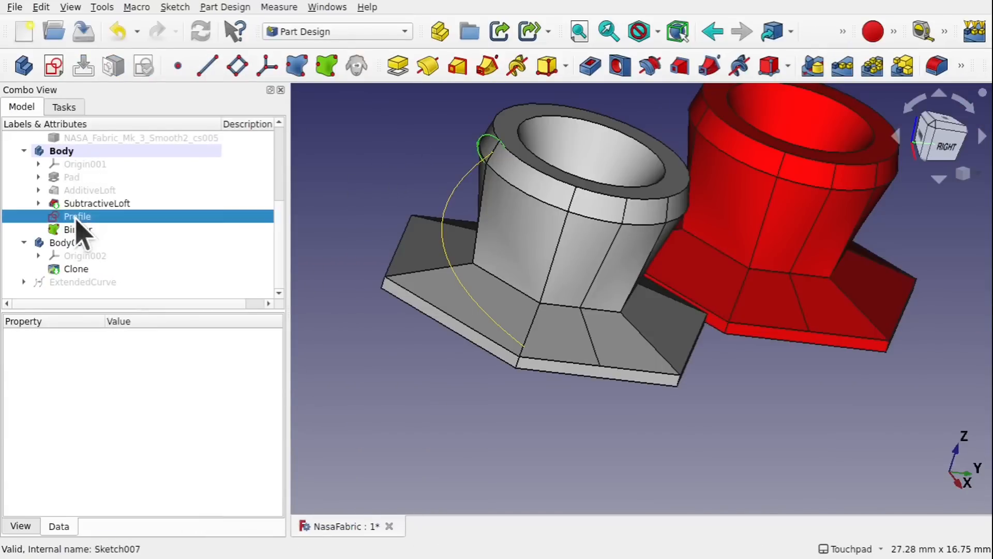
{"action": "left_click", "coordinate": [337, 32]}
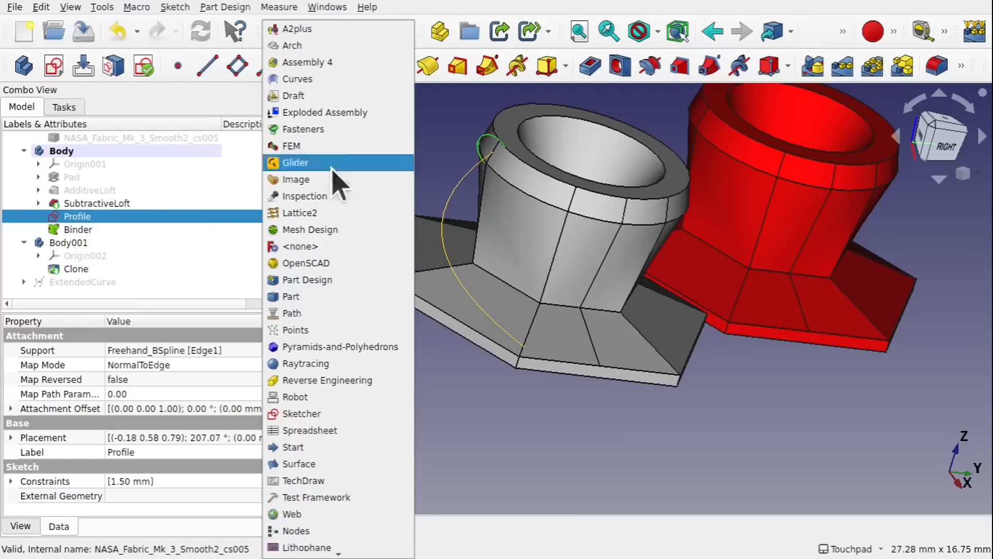
{"action": "left_click", "coordinate": [331, 96]}
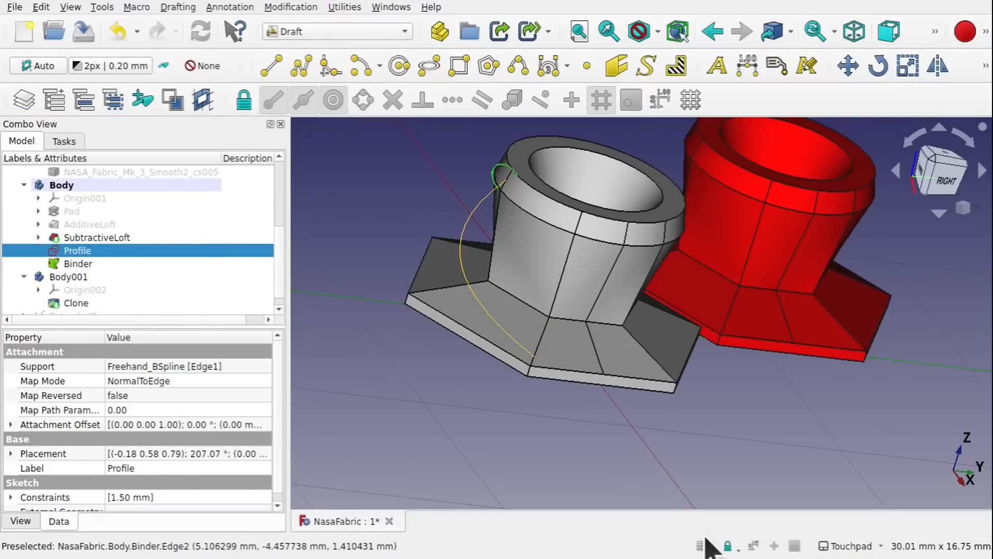
{"action": "left_click", "coordinate": [703, 546]}
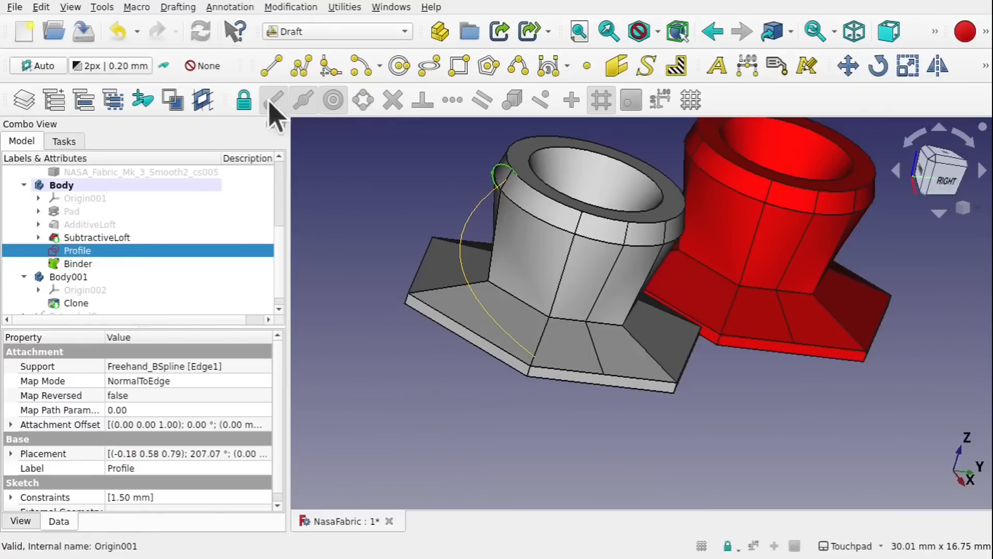
{"action": "left_click", "coordinate": [291, 8]}
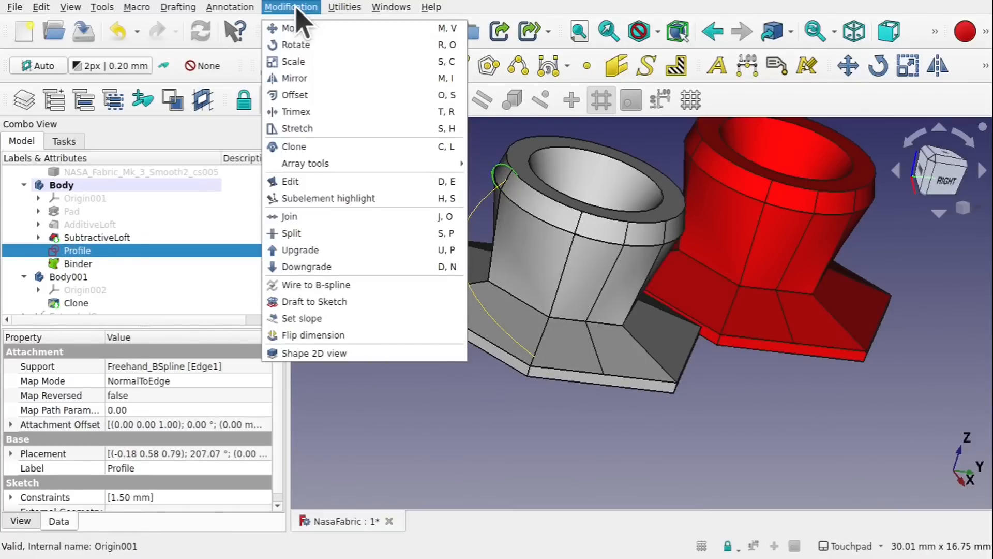
{"action": "left_click", "coordinate": [310, 147]}
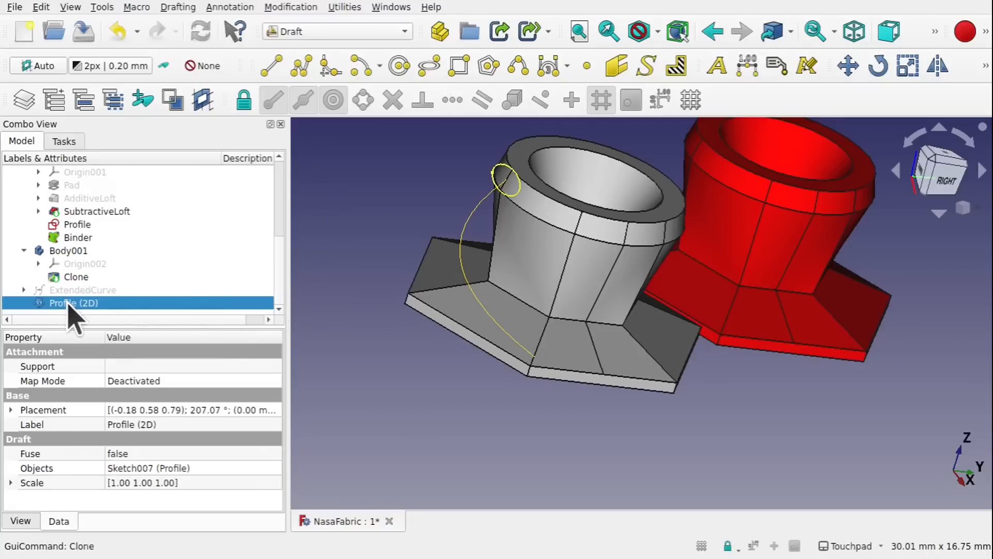
Enlarge the model tree and the 3D view, and move the cloned profile into Body.
{"action": "left_click_drag", "start_coordinate": [227, 326], "coordinate": [226, 417]}
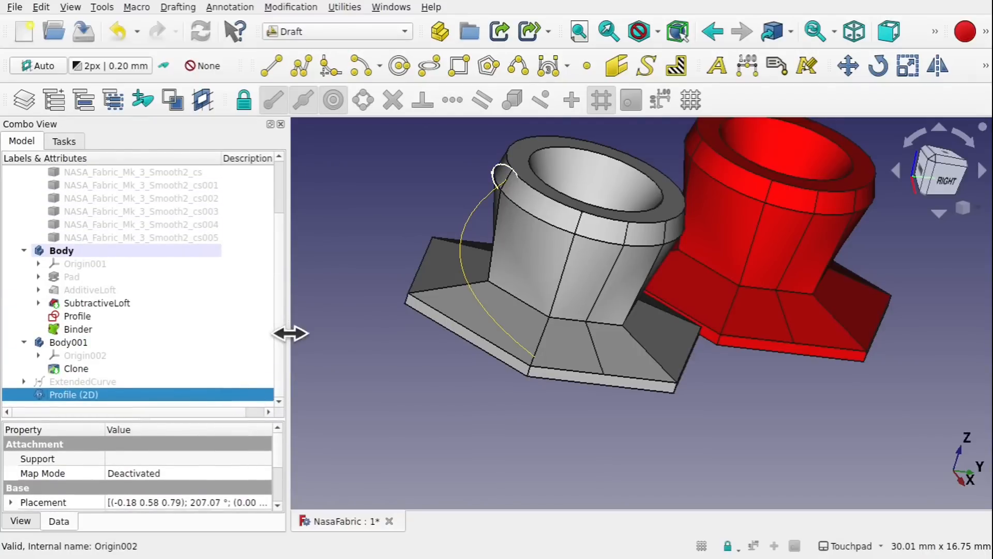
{"action": "left_click_drag", "start_coordinate": [289, 332], "coordinate": [240, 326]}
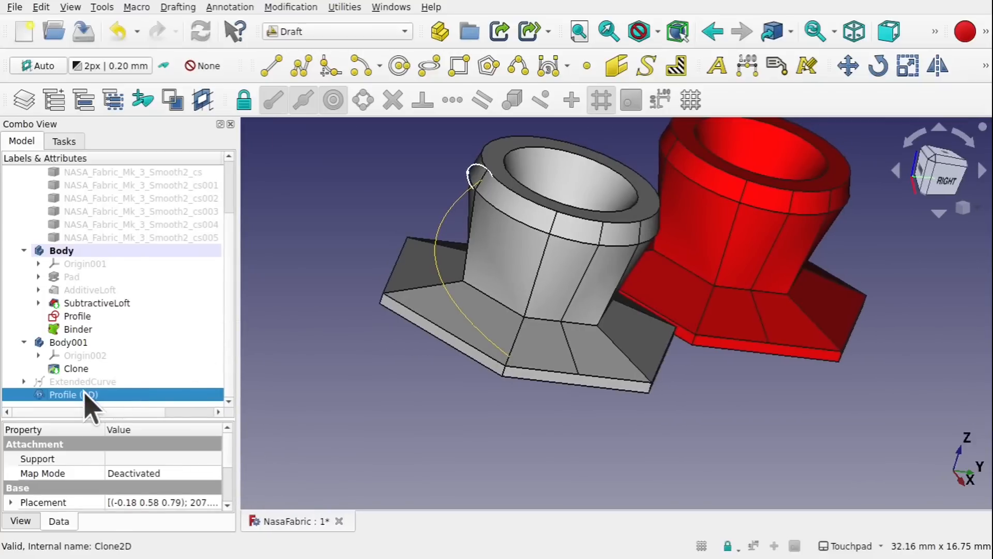
{"action": "left_click_drag", "start_coordinate": [84, 396], "coordinate": [77, 259]}
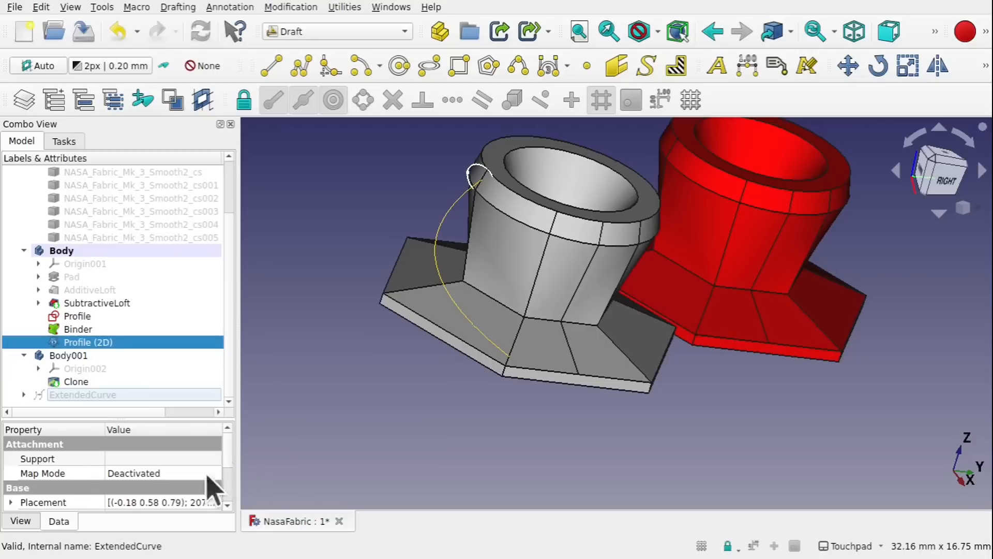
Attach the cloned profile to the base edge where the handle path ends, using the Normal to edge mode.
{"action": "left_click", "coordinate": [131, 474]}
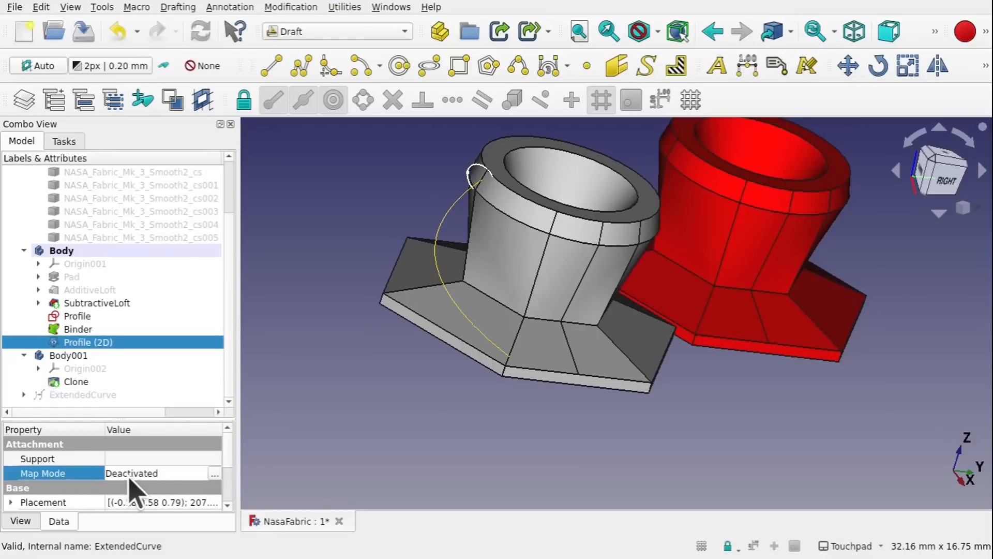
{"action": "left_click", "coordinate": [213, 473]}
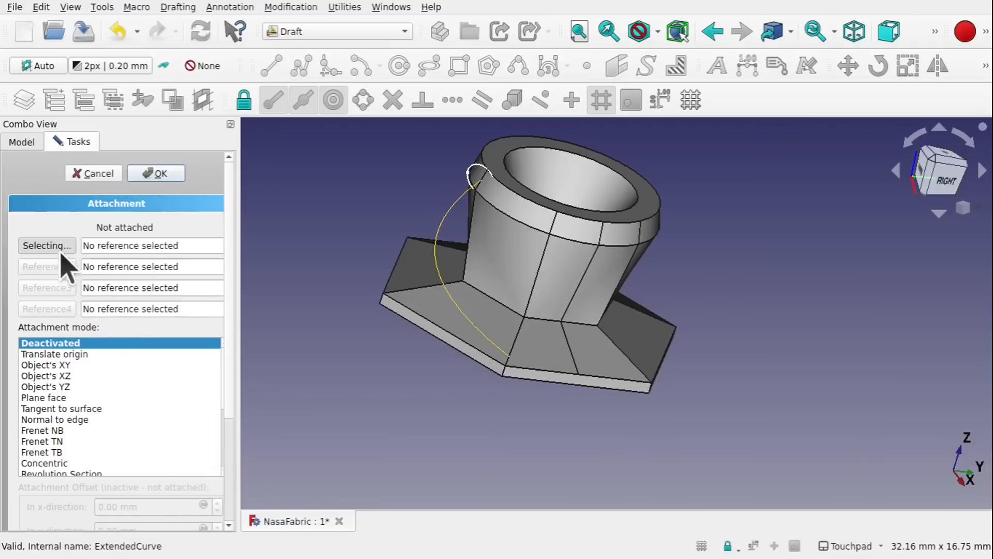
{"action": "left_click_drag", "start_coordinate": [536, 365], "coordinate": [436, 378], "text": "alt"}
{"action": "scroll", "coordinate": [453, 356], "scroll_direction": "up", "scroll_amount": 1}
{"action": "scroll", "coordinate": [454, 357], "scroll_direction": "up", "scroll_amount": 7}
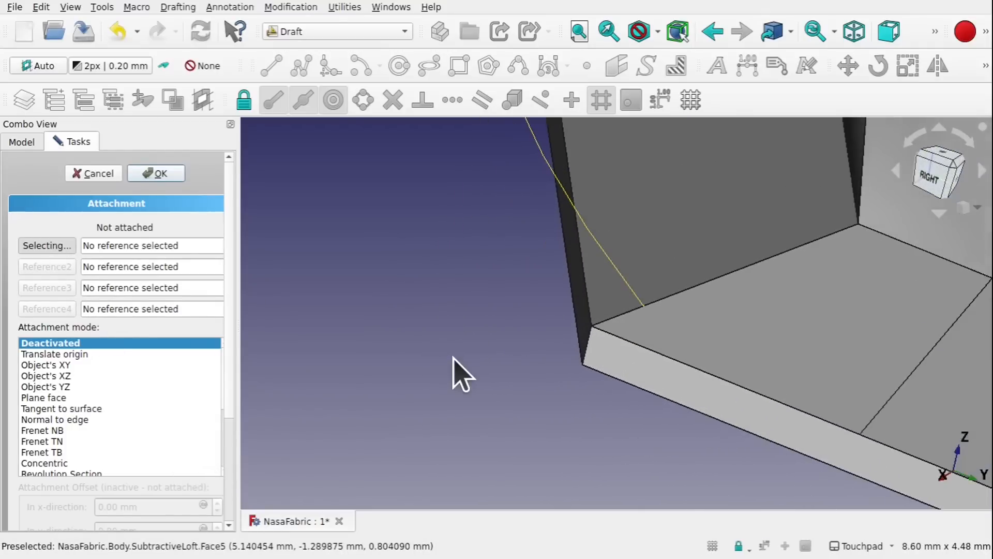
{"action": "left_click", "coordinate": [592, 326]}
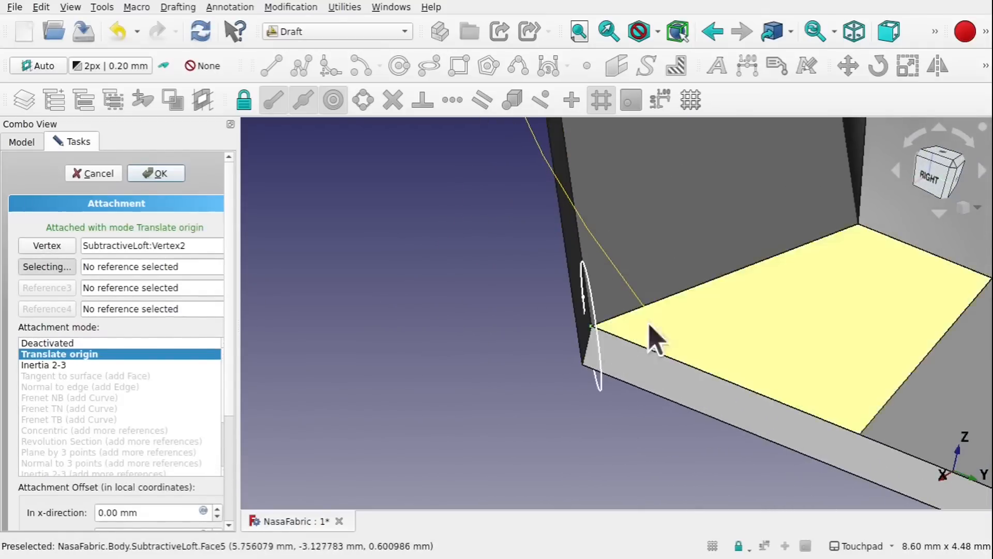
{"action": "left_click_drag", "start_coordinate": [654, 333], "coordinate": [605, 339], "text": "alt"}
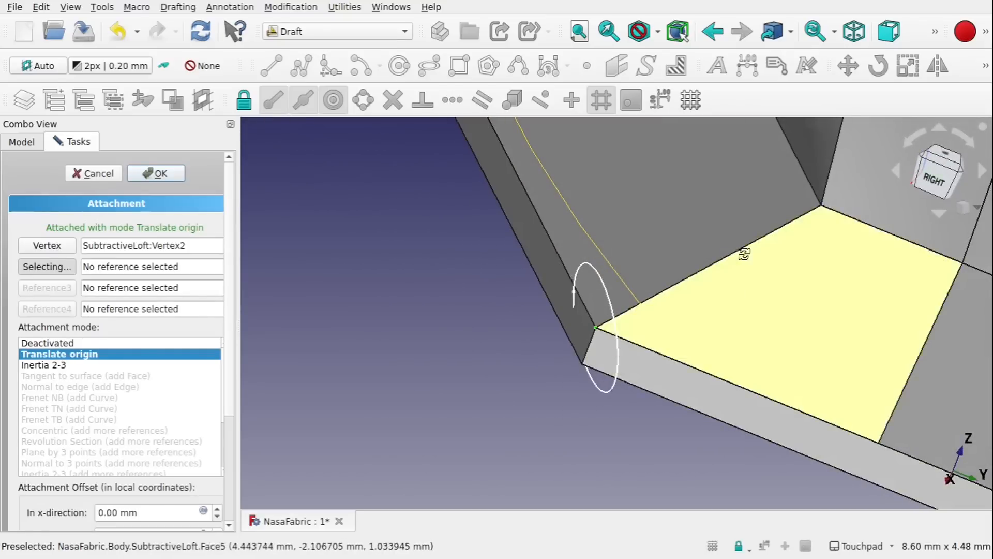
{"action": "left_click_drag", "start_coordinate": [743, 250], "coordinate": [701, 271], "text": "alt"}
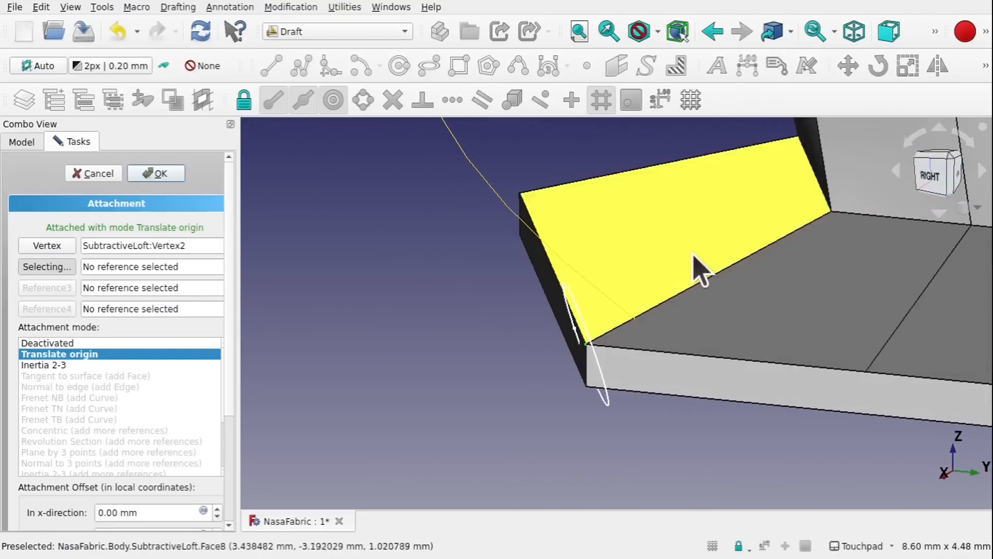
{"action": "left_click", "coordinate": [57, 267]}
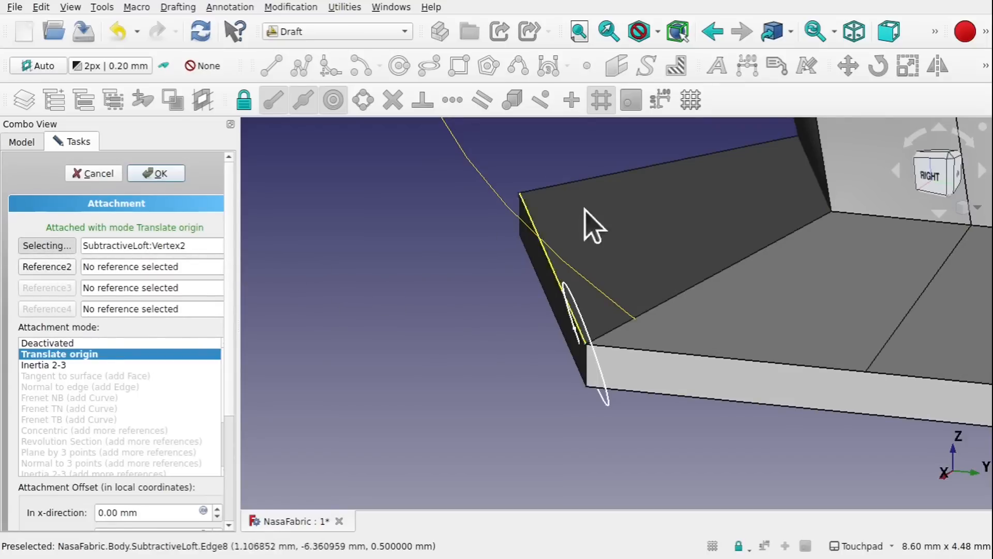
{"action": "left_click", "coordinate": [676, 293]}
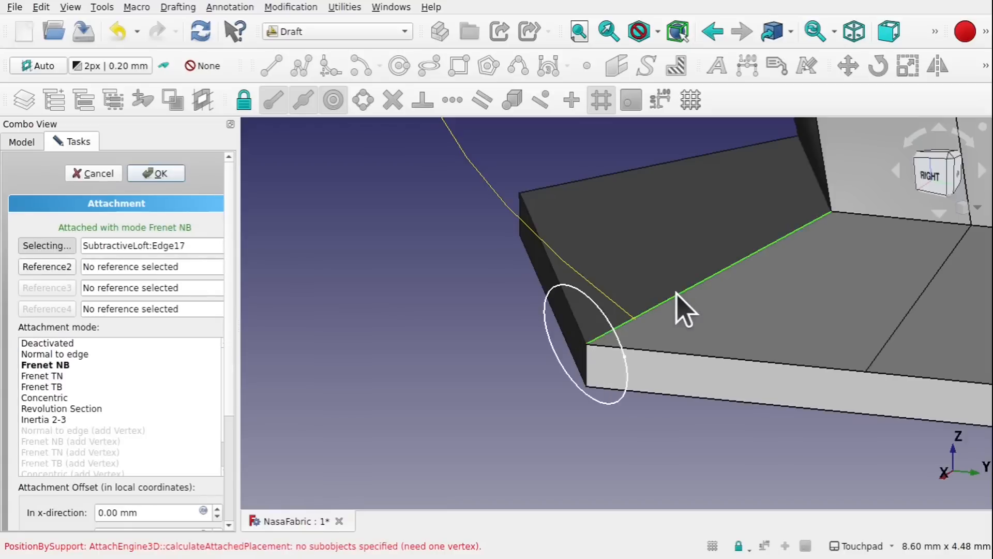
{"action": "left_click", "coordinate": [76, 355]}
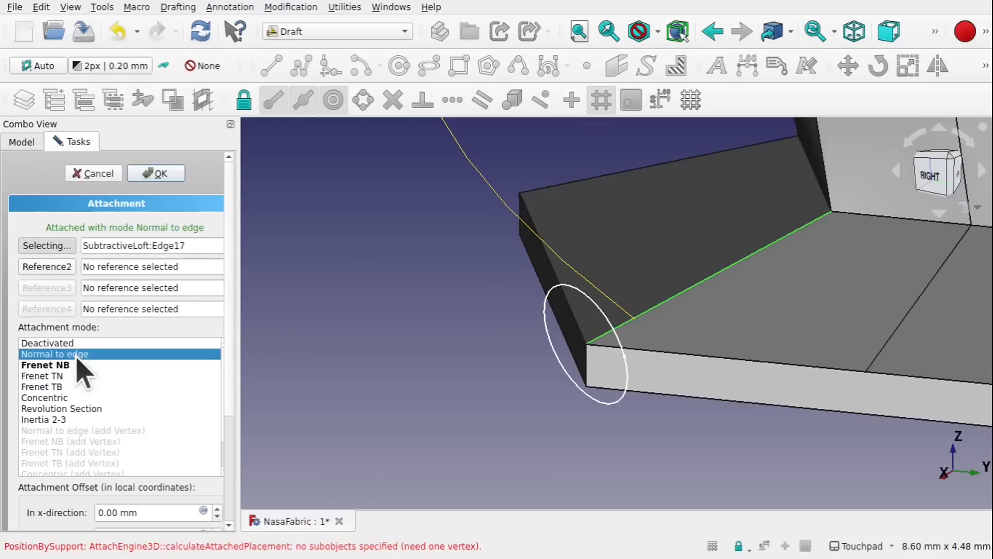
Rotate the cloned profile 90° around the x-axis in its attachment offset.
{"action": "middle_click_drag", "start_coordinate": [710, 343], "coordinate": [709, 370], "text": "alt"}
{"action": "scroll", "coordinate": [672, 280], "scroll_direction": "down", "scroll_amount": 3}
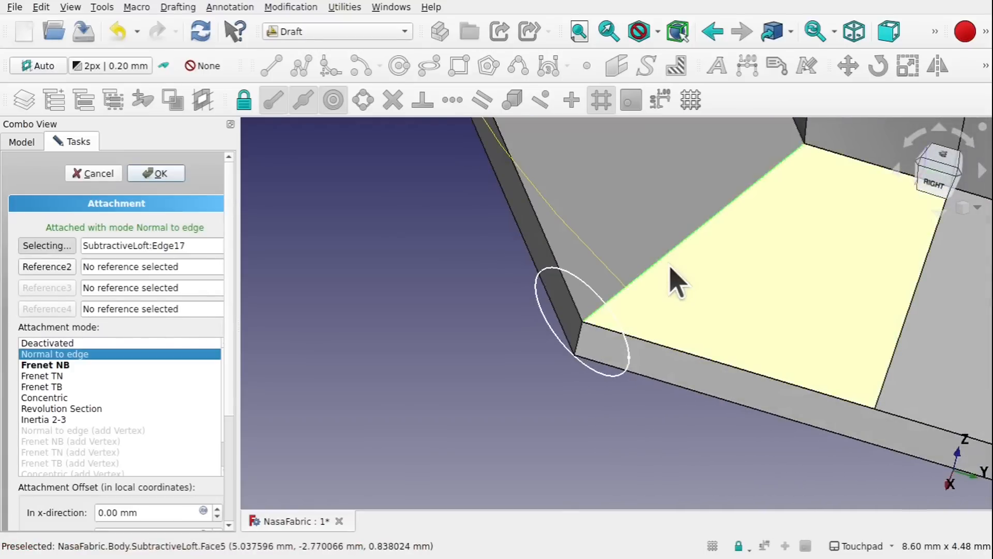
{"action": "left_click_drag", "start_coordinate": [230, 381], "coordinate": [232, 508]}
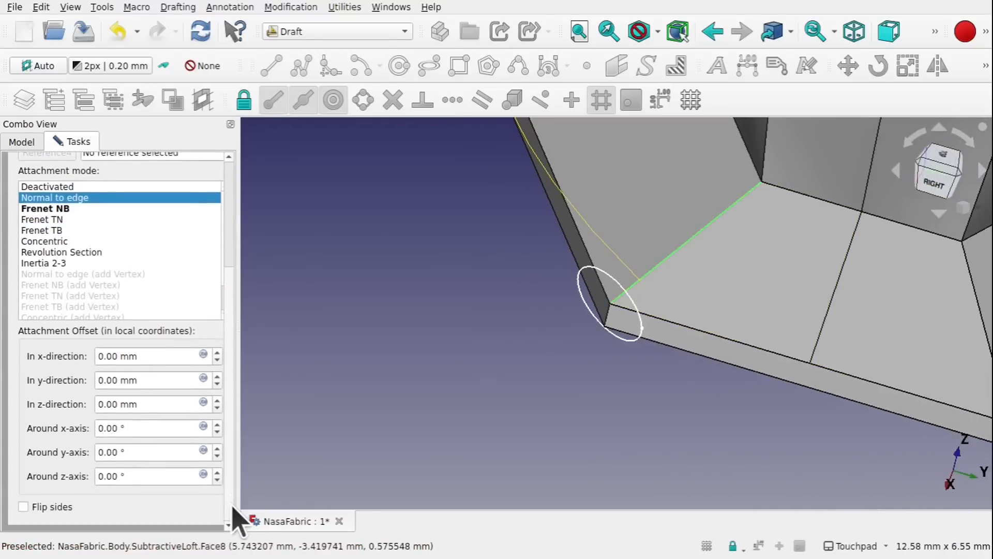
{"action": "left_click", "coordinate": [117, 429]}
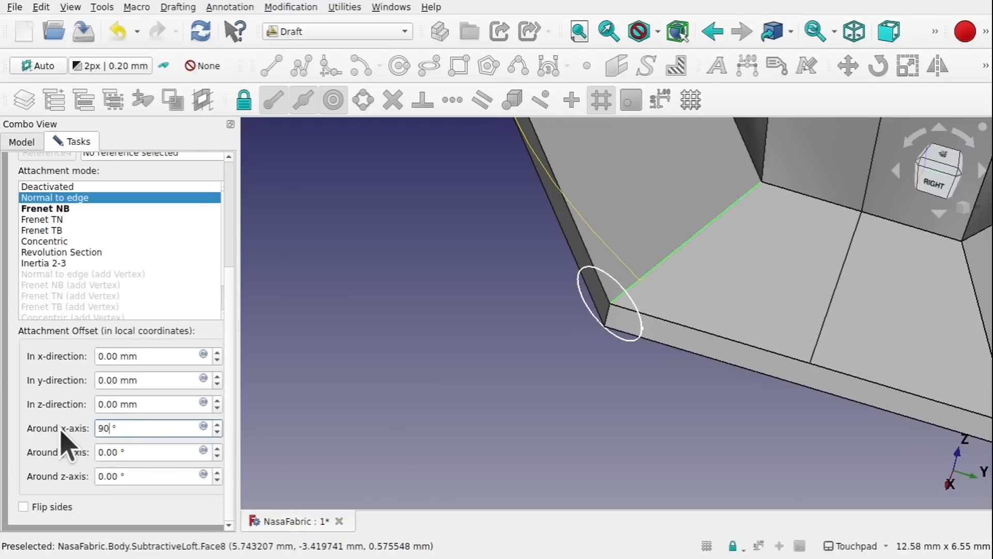
{"action": "left_click", "coordinate": [110, 452]}
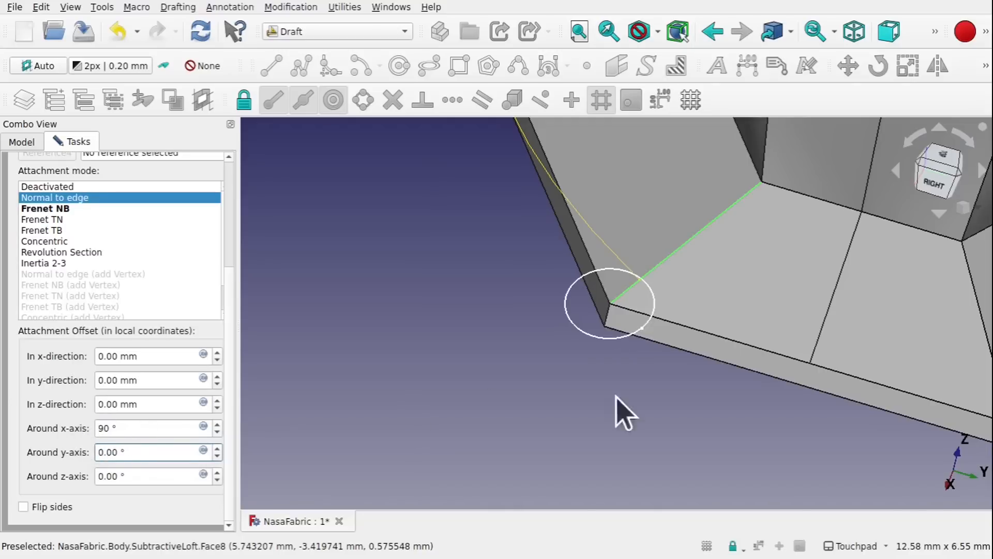
{"action": "left_click_drag", "start_coordinate": [695, 342], "coordinate": [670, 317], "text": "shift"}
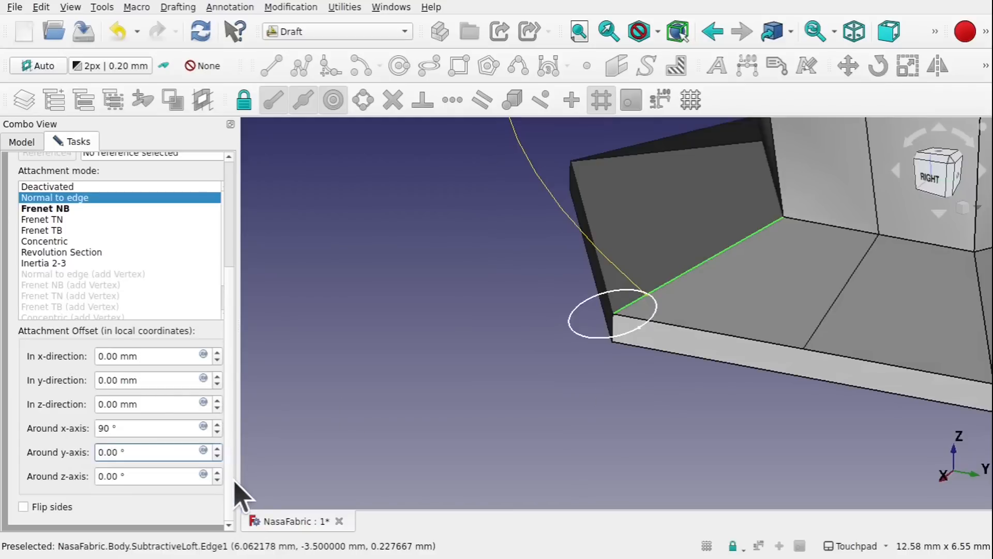
Try an attachment offset of -1 mm in the z-direction for the cloned profile.
{"action": "left_click", "coordinate": [114, 404]}
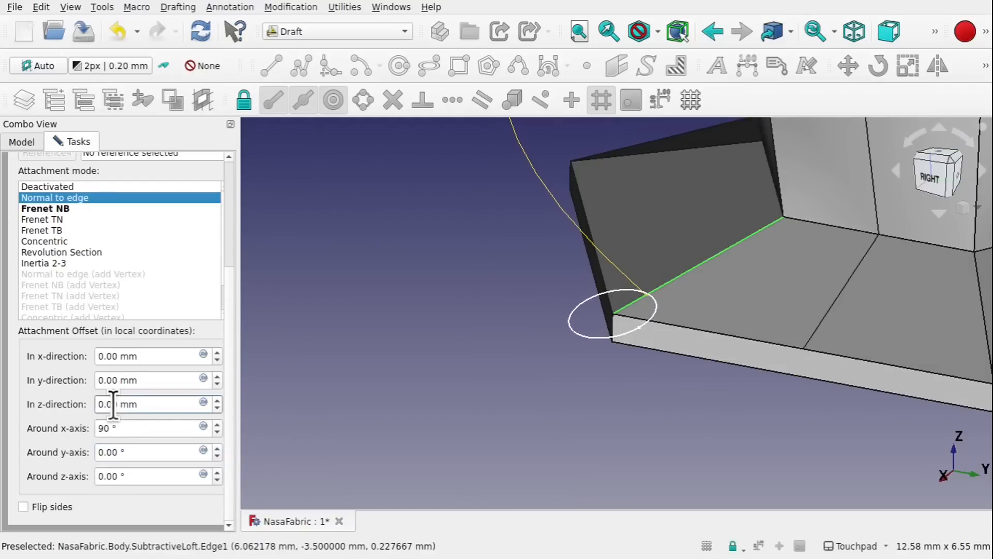
{"action": "key", "text": "Up"}
{"action": "key", "text": "Down"}
{"action": "key", "text": "Down"}
{"action": "key", "text": "Down"}
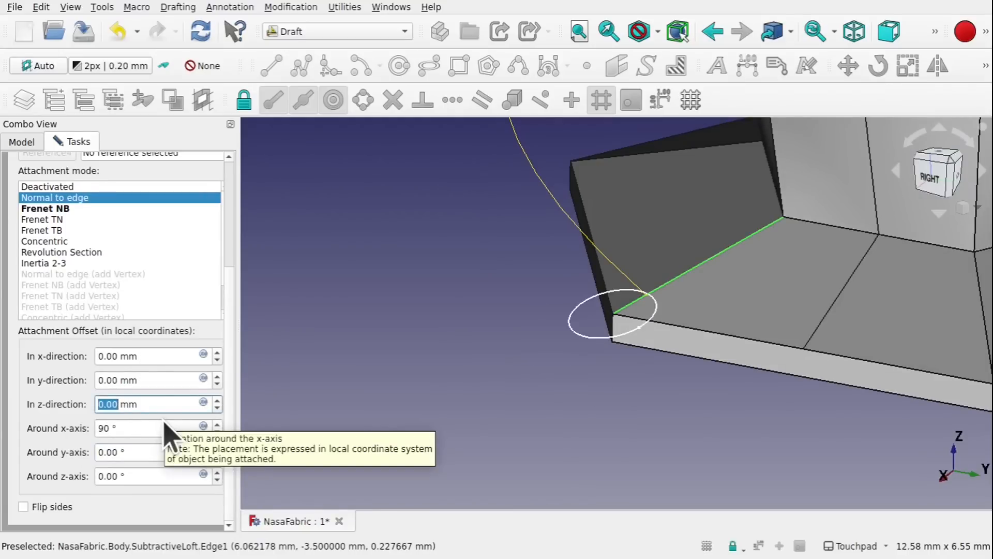
{"action": "key", "text": "Up"}
{"action": "key", "text": "Up"}
{"action": "key", "text": "Down"}
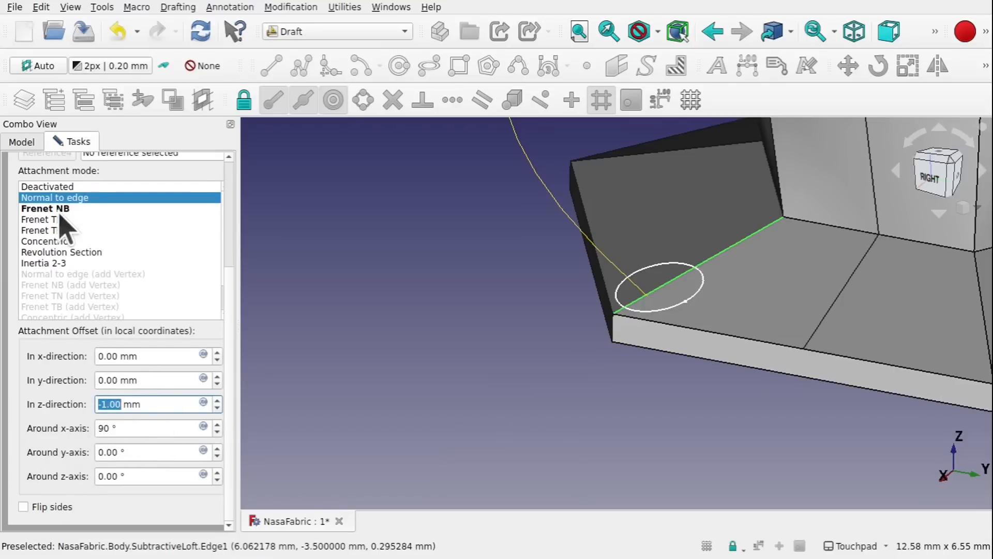
Fine-tune the cloned profile's z-direction offset to -0.70 mm so it centres on the path end, and accept the attachment.
{"action": "left_click", "coordinate": [110, 403]}
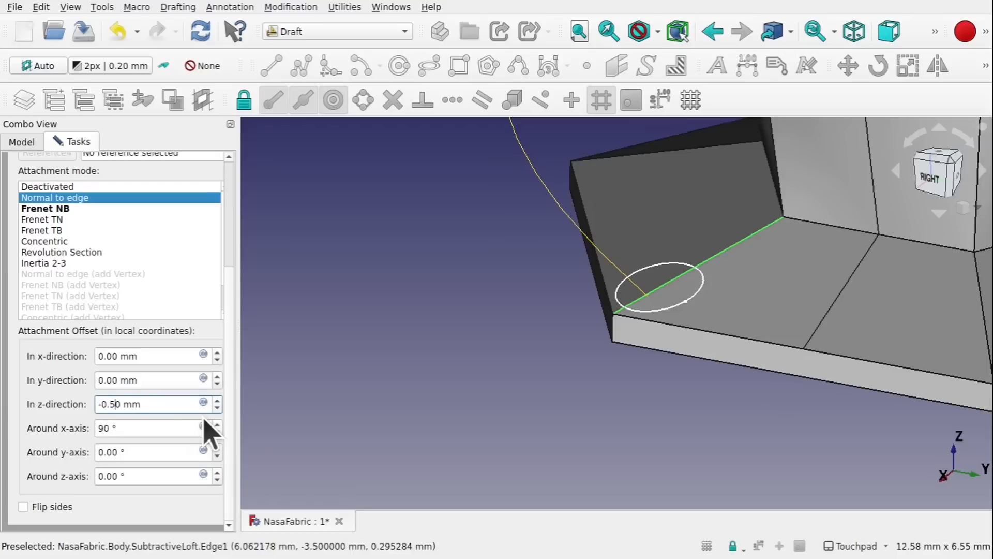
{"action": "left_click", "coordinate": [145, 383]}
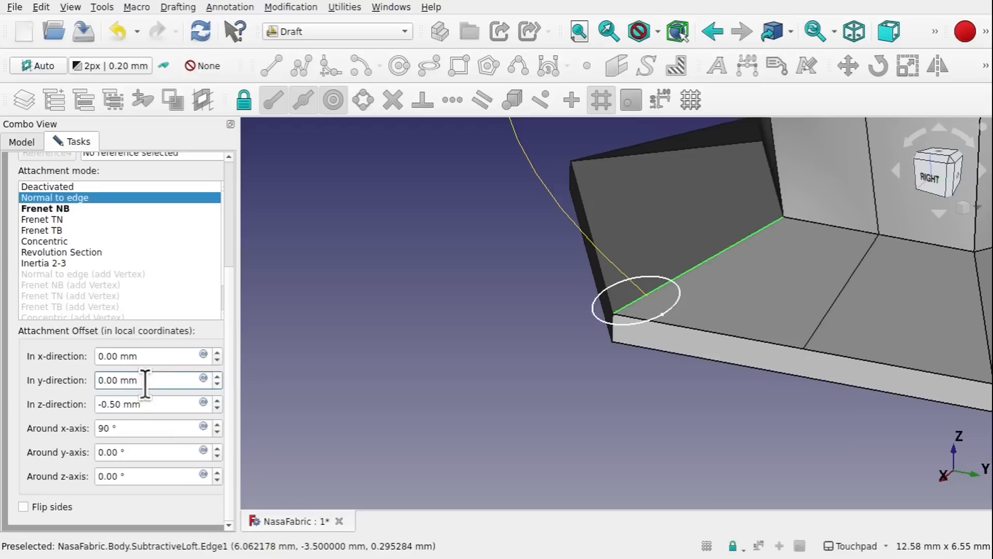
{"action": "left_click", "coordinate": [115, 404]}
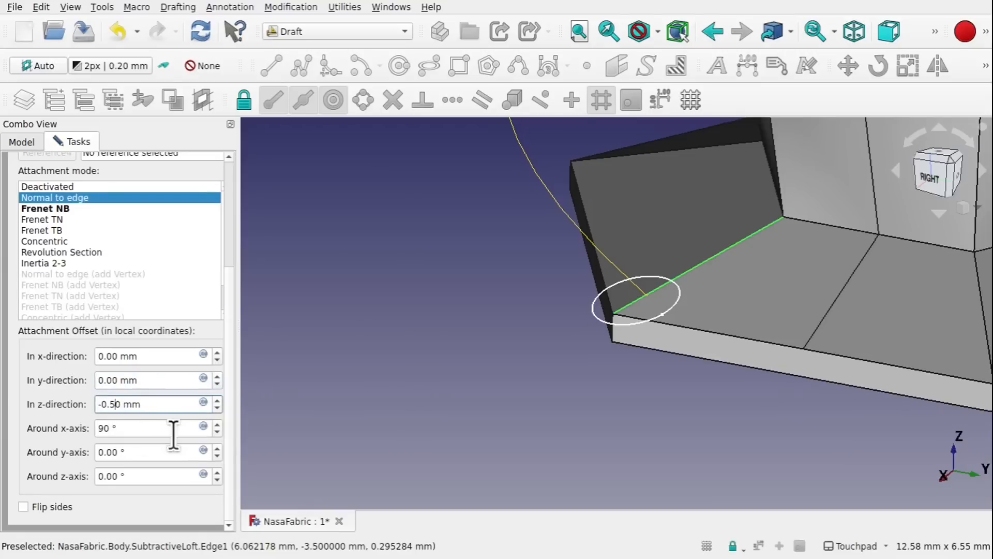
{"action": "key", "text": "BackSpace"}
{"action": "left_click", "coordinate": [172, 382]}
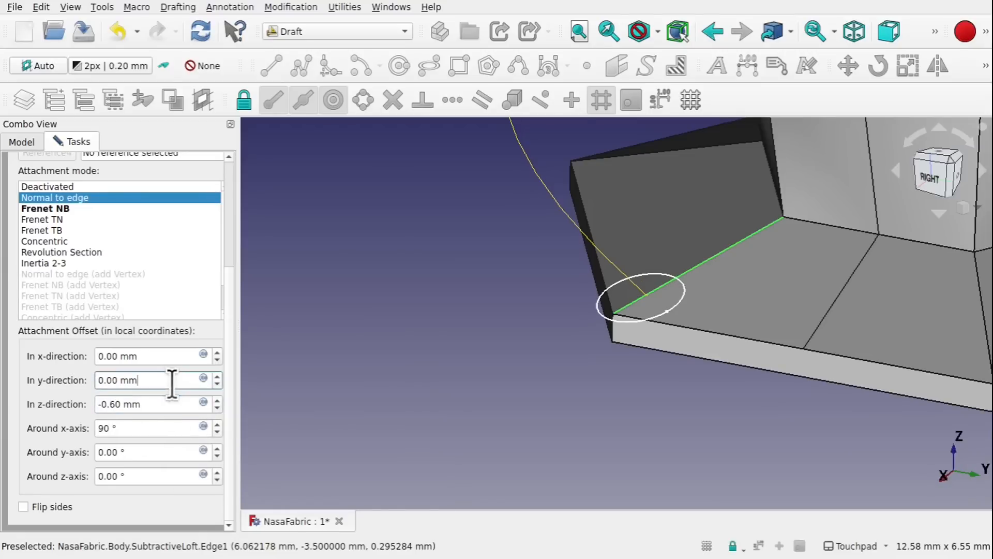
{"action": "left_click", "coordinate": [112, 404]}
{"action": "key", "text": "BackSpace"}
{"action": "type", "text": "7"}
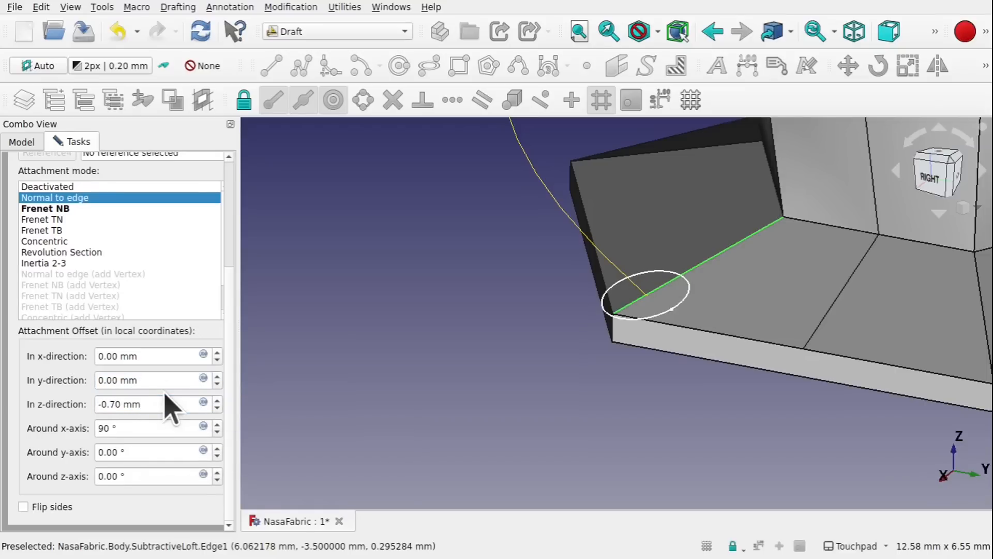
{"action": "mouse_move", "coordinate": [780, 264]}
{"action": "middle_mouse_down"}
{"action": "mouse_move", "coordinate": [801, 292]}
{"action": "mouse_move", "coordinate": [792, 325]}
{"action": "mouse_move", "coordinate": [817, 246]}
{"action": "mouse_move", "coordinate": [790, 250]}
{"action": "middle_mouse_up"}
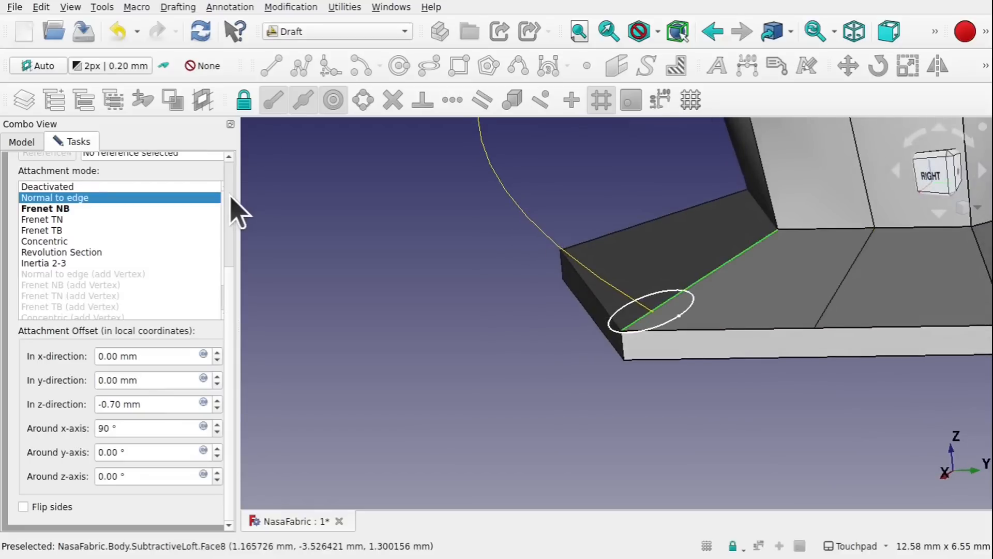
{"action": "scroll", "coordinate": [231, 197], "scroll_direction": "up", "scroll_amount": 5}
{"action": "left_click", "coordinate": [159, 176]}
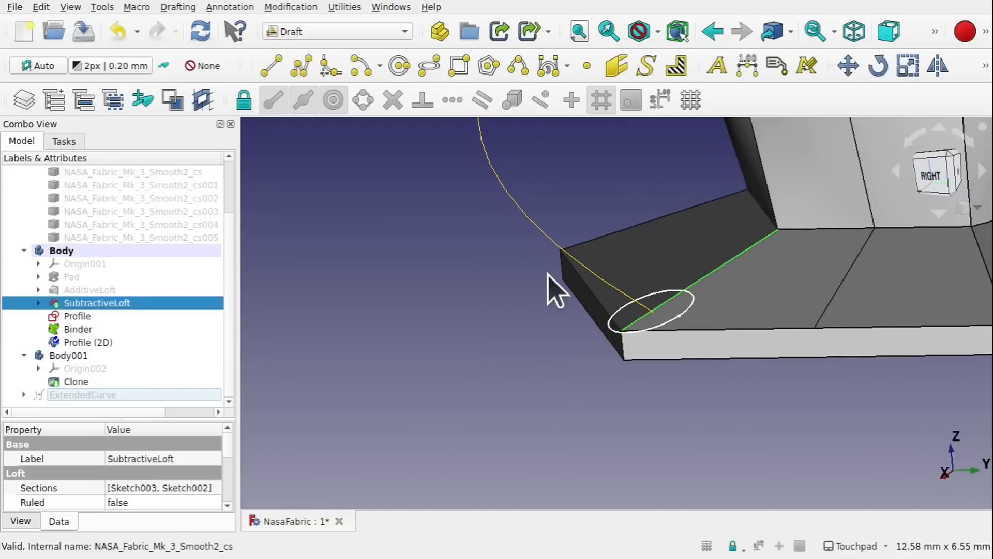
Clear the selection and switch to the Part Design workbench.
{"action": "scroll", "coordinate": [549, 275], "scroll_direction": "down", "scroll_amount": 6}
{"action": "middle_click_drag", "start_coordinate": [559, 229], "coordinate": [600, 239]}
{"action": "middle_click_drag", "start_coordinate": [595, 246], "coordinate": [571, 291], "text": "shift"}
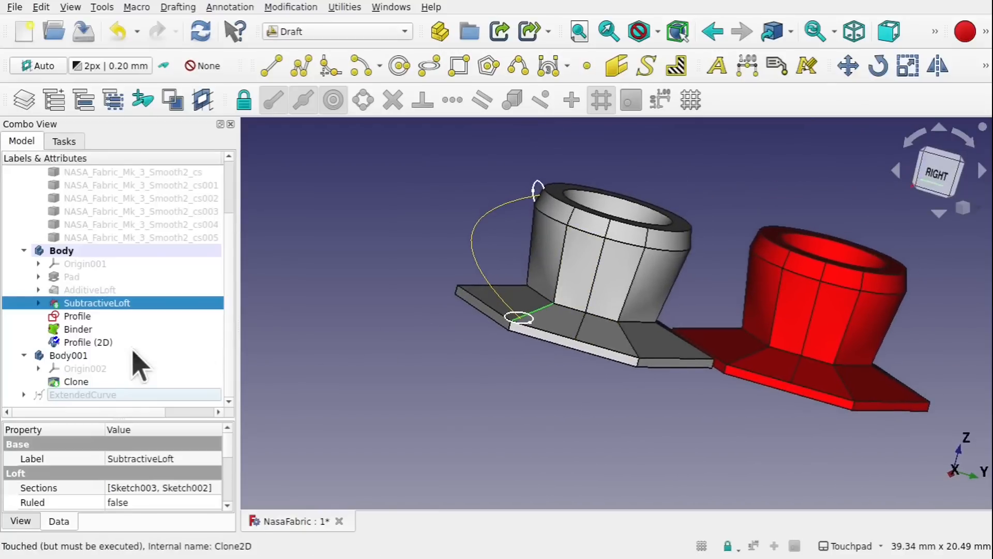
{"action": "left_click", "coordinate": [345, 302]}
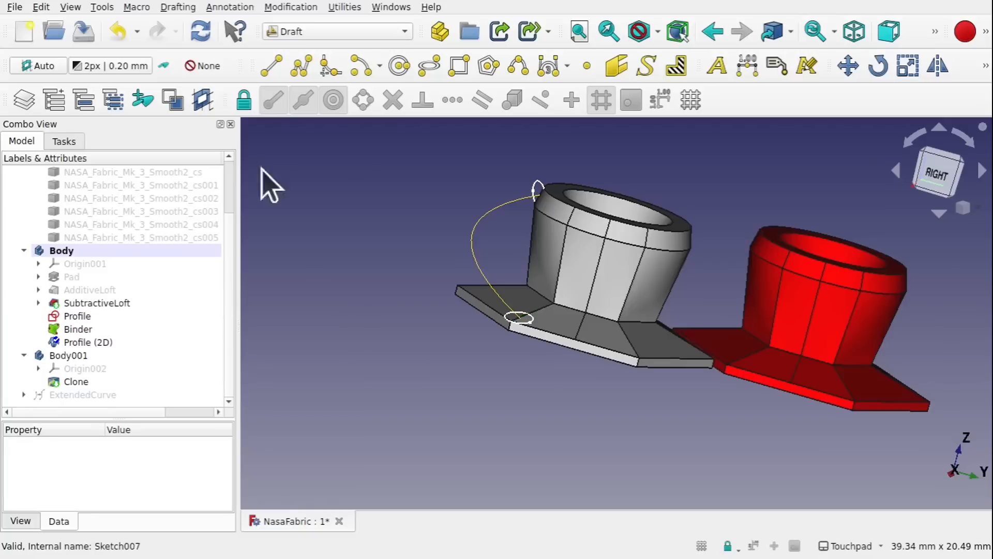
{"action": "left_click", "coordinate": [328, 33]}
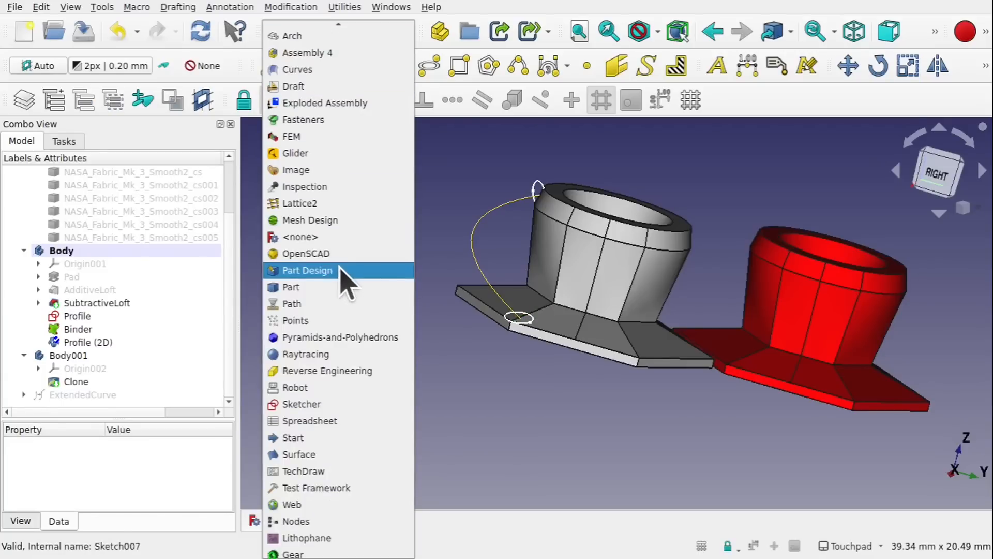
{"action": "left_click", "coordinate": [343, 280]}
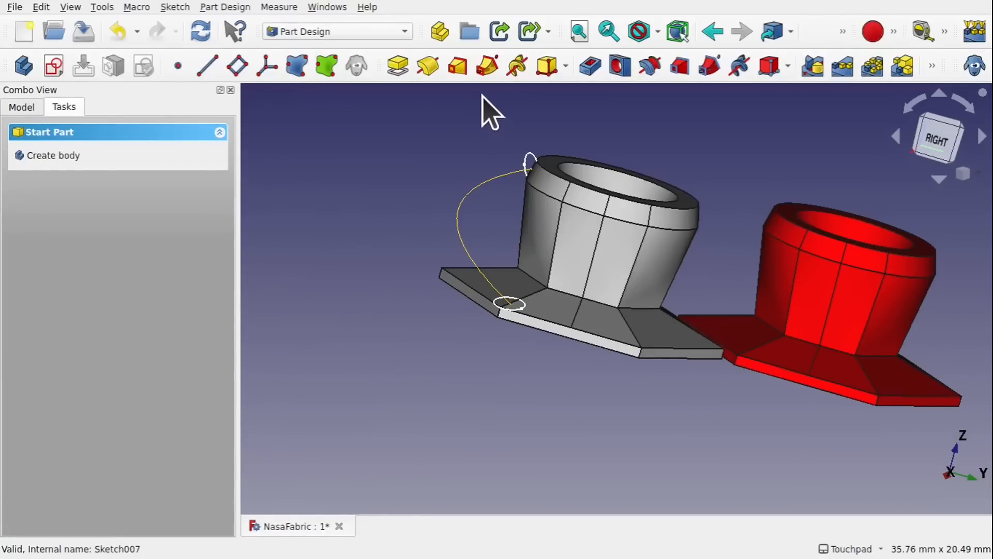
Start an additive pipe with the upper Profile sketch as profile and the Binder curve as the sweep path.
{"action": "left_click", "coordinate": [487, 66]}
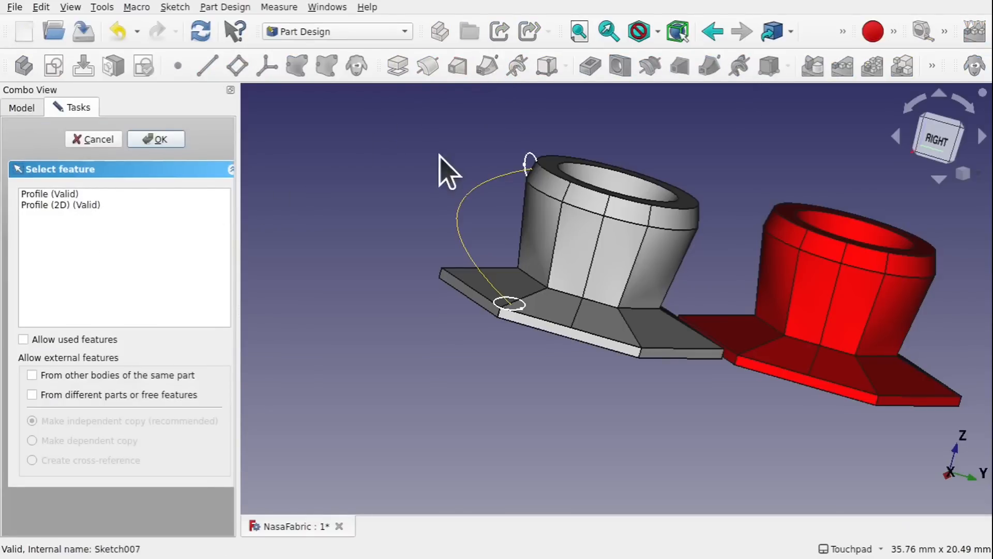
{"action": "left_click", "coordinate": [532, 161]}
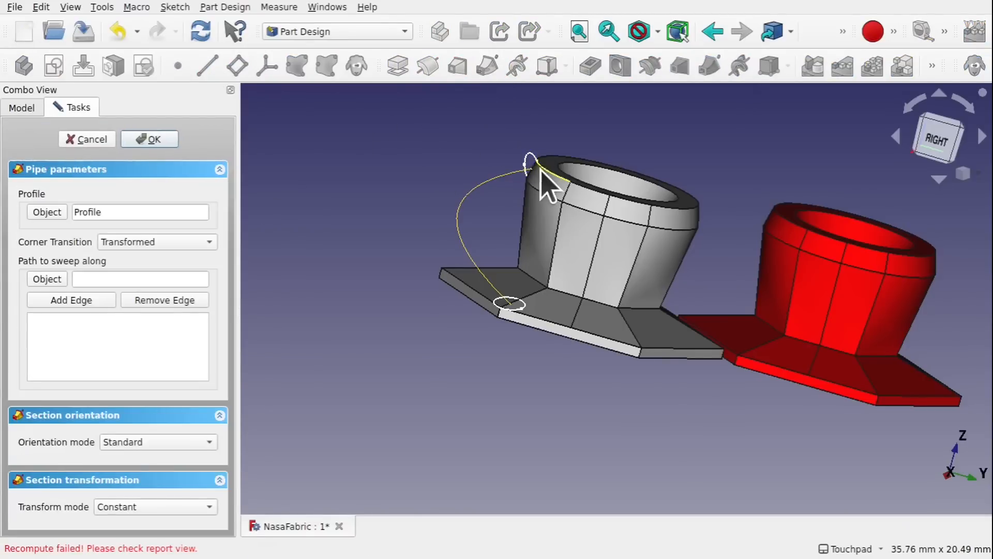
{"action": "scroll", "coordinate": [532, 166], "scroll_direction": "up", "scroll_amount": 1}
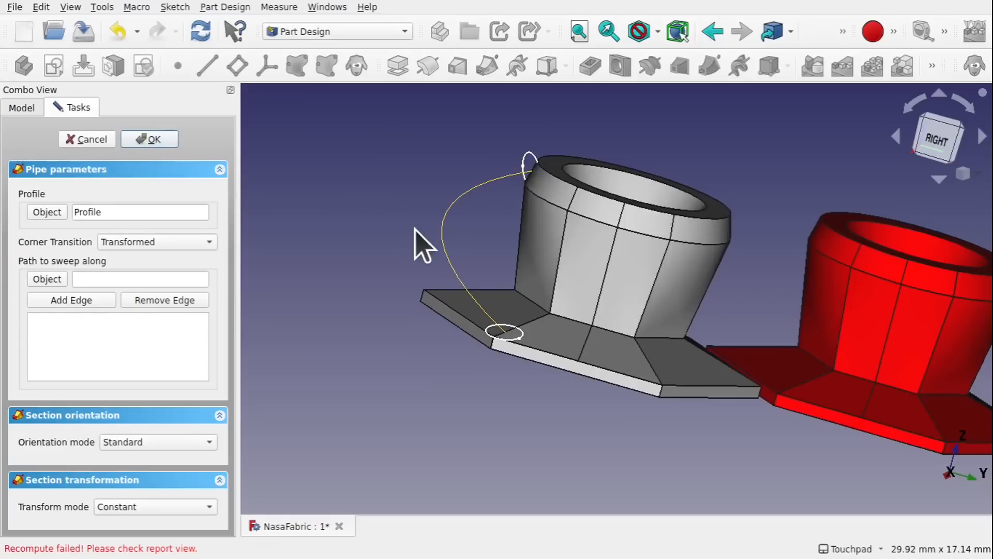
{"action": "left_click", "coordinate": [51, 279]}
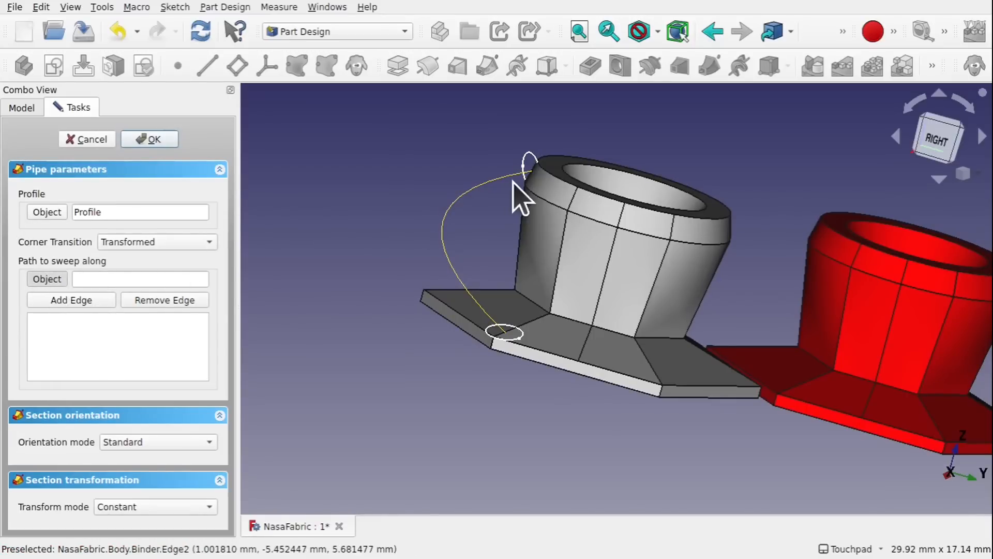
{"action": "left_click", "coordinate": [463, 193]}
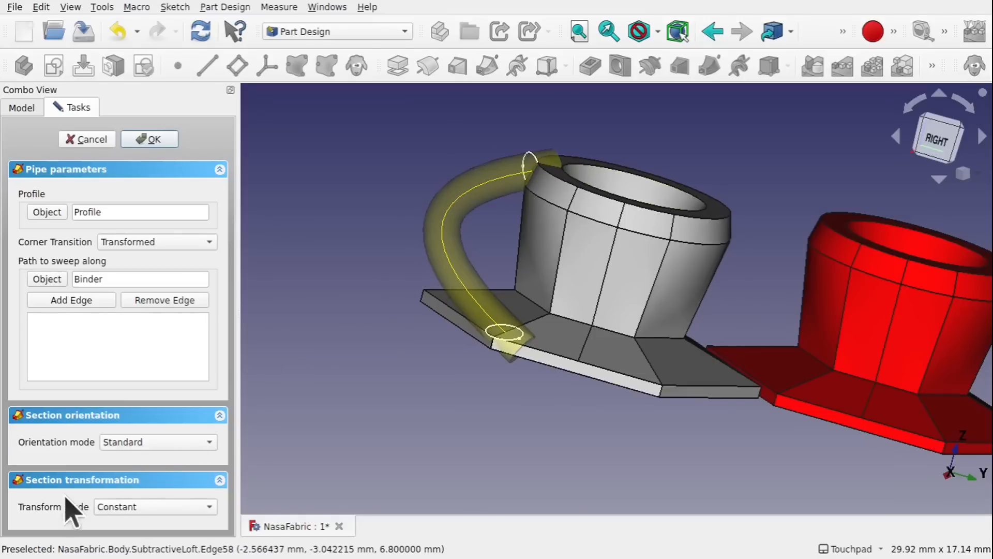
Switch the pipe's section transformation to Multisection and add the cloned Profile (2D) circle at the base as a section.
{"action": "left_click", "coordinate": [133, 507]}
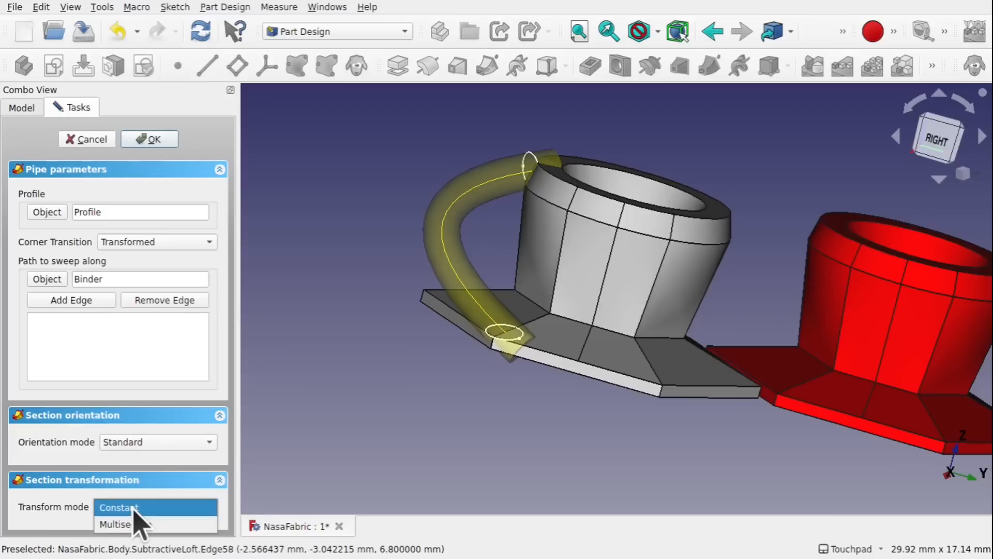
{"action": "left_click", "coordinate": [155, 524]}
{"action": "scroll", "coordinate": [232, 510], "scroll_direction": "down", "scroll_amount": 2}
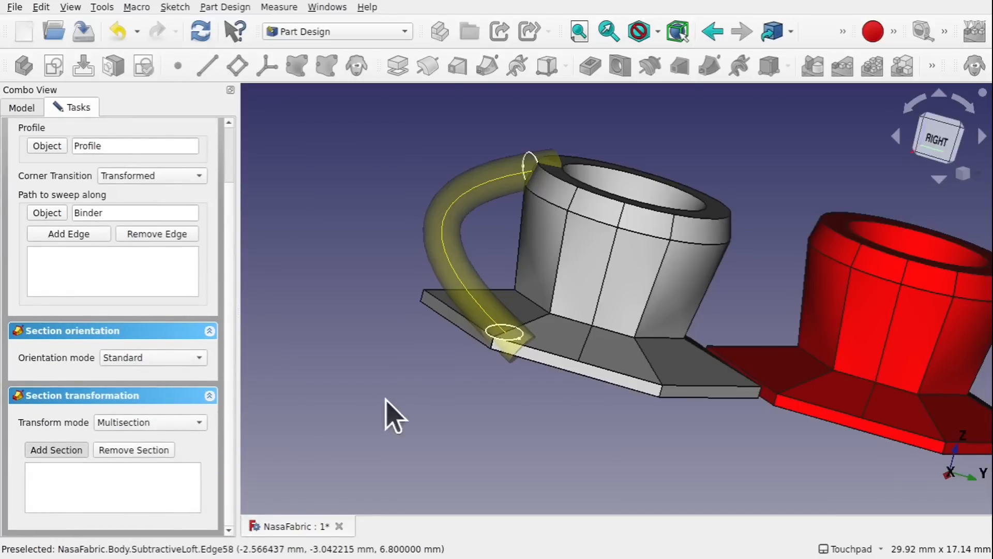
{"action": "left_click_drag", "start_coordinate": [483, 407], "coordinate": [500, 383], "text": "shift"}
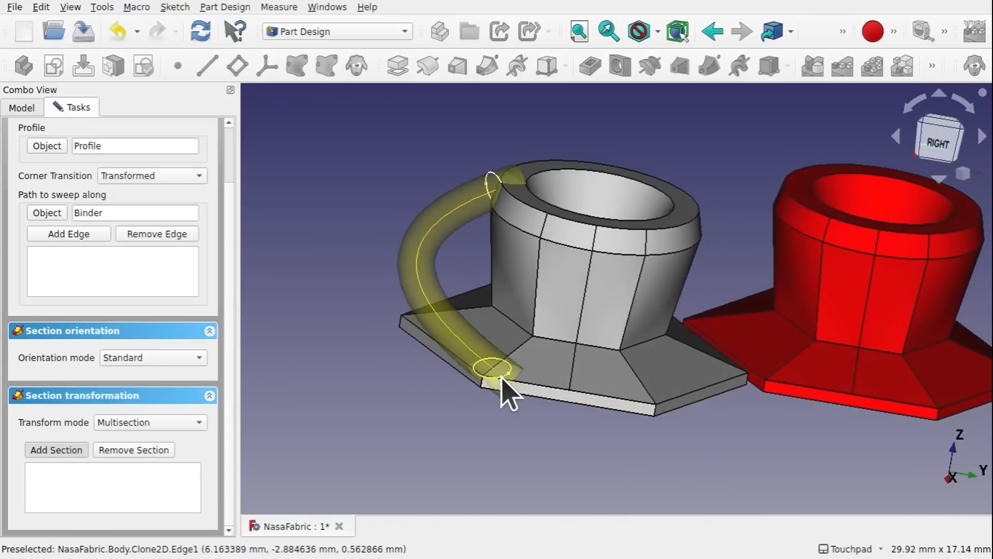
{"action": "left_click", "coordinate": [501, 377]}
Inspect the pipe preview where it meets the base corner and accept the additive pipe.
{"action": "left_click_drag", "start_coordinate": [542, 432], "coordinate": [563, 380], "text": "shift"}
{"action": "scroll", "coordinate": [505, 377], "scroll_direction": "up", "scroll_amount": 8}
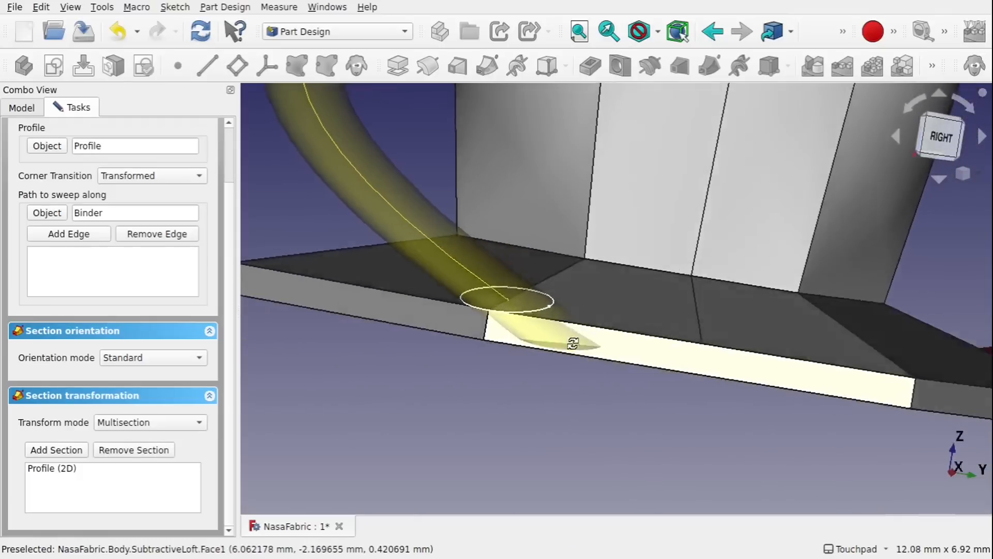
{"action": "left_click_drag", "start_coordinate": [573, 344], "coordinate": [574, 380], "text": "shift"}
{"action": "left_click_drag", "start_coordinate": [616, 323], "coordinate": [572, 311], "text": "alt"}
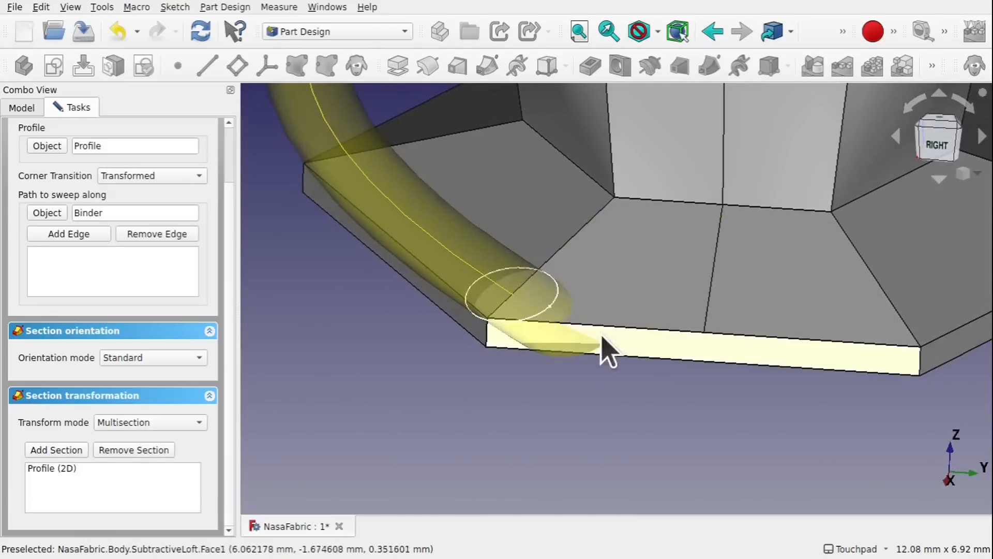
{"action": "left_click_drag", "start_coordinate": [604, 350], "coordinate": [592, 299], "text": "alt"}
{"action": "scroll", "coordinate": [594, 313], "scroll_direction": "down", "scroll_amount": 5}
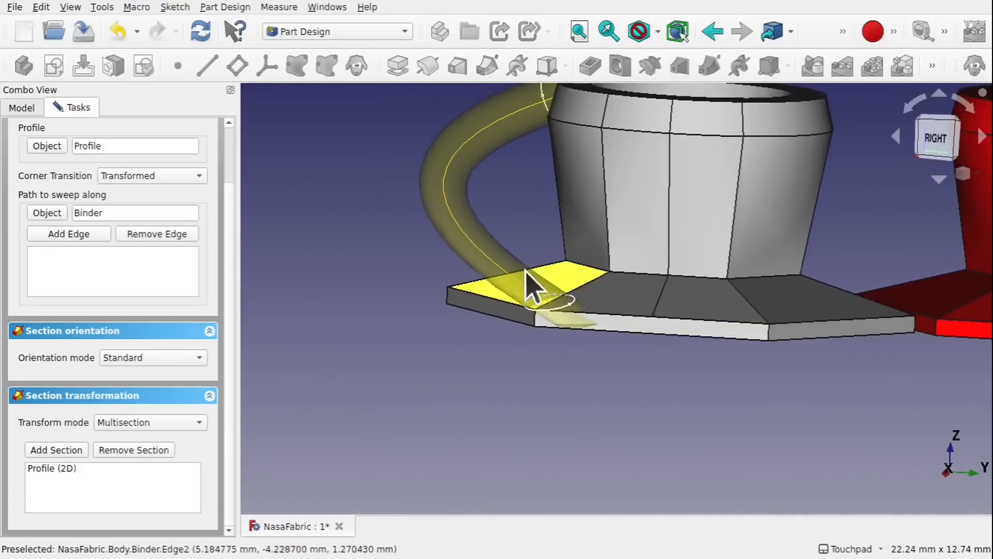
{"action": "left_click_drag", "start_coordinate": [533, 284], "coordinate": [559, 333], "text": "alt"}
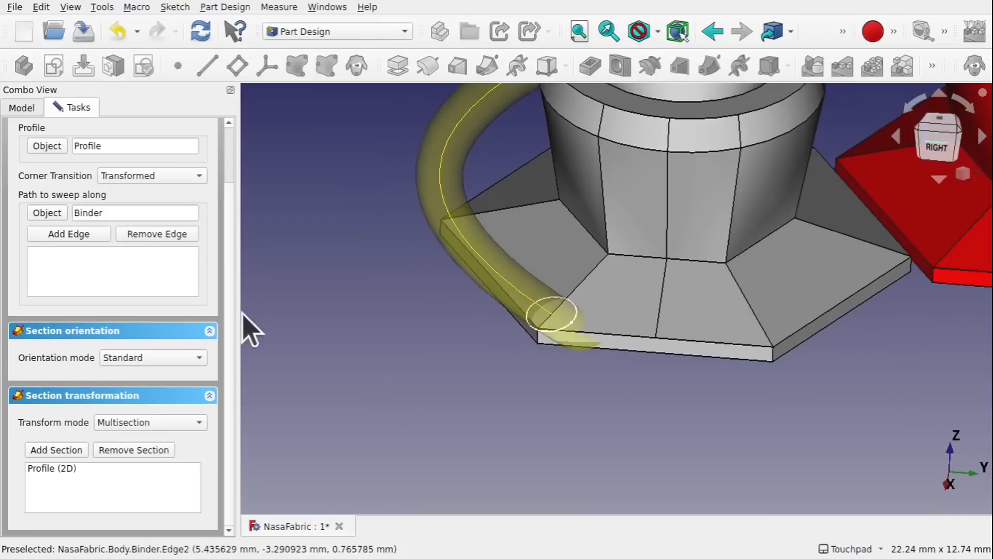
{"action": "left_click_drag", "start_coordinate": [228, 182], "coordinate": [230, 158]}
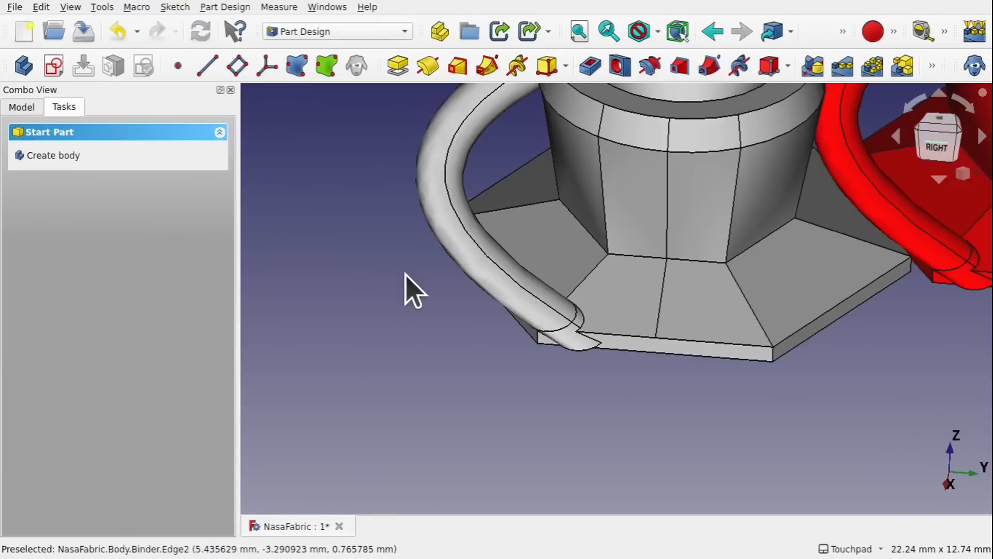
Set the z position of the Profile (2D) clone's attachment offset to -1 mm.
{"action": "left_click_drag", "start_coordinate": [488, 278], "coordinate": [546, 162], "text": "alt"}
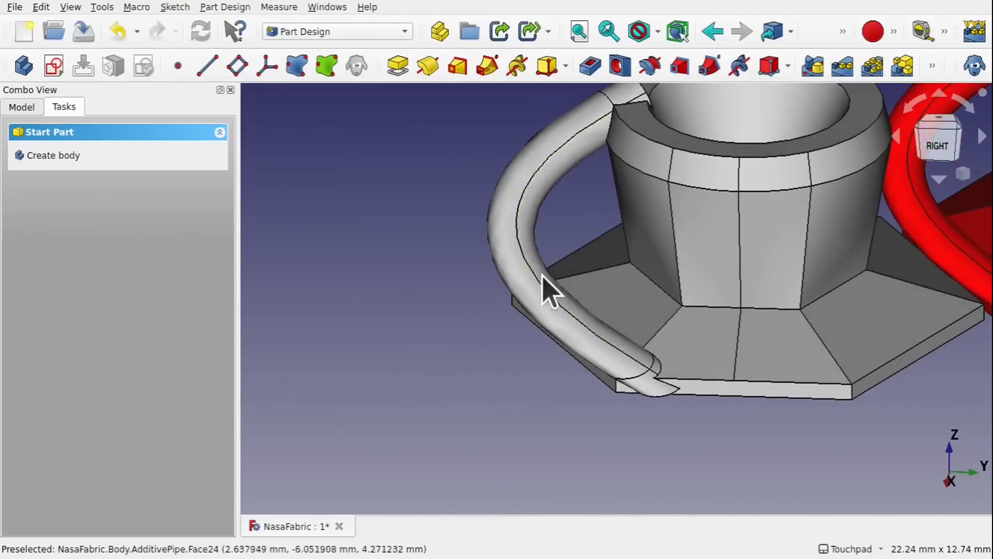
{"action": "left_click", "coordinate": [22, 107]}
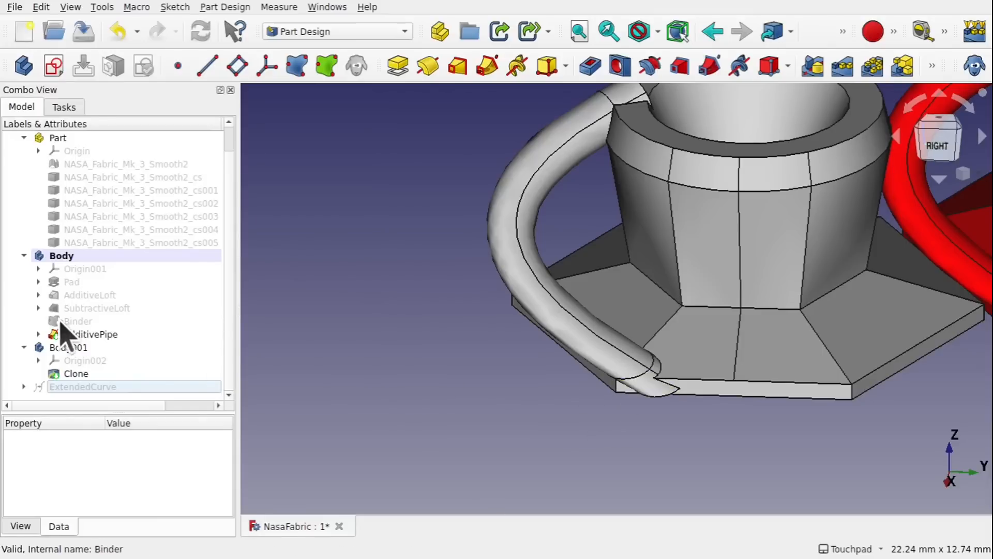
{"action": "left_click", "coordinate": [38, 334]}
{"action": "left_click", "coordinate": [108, 360]}
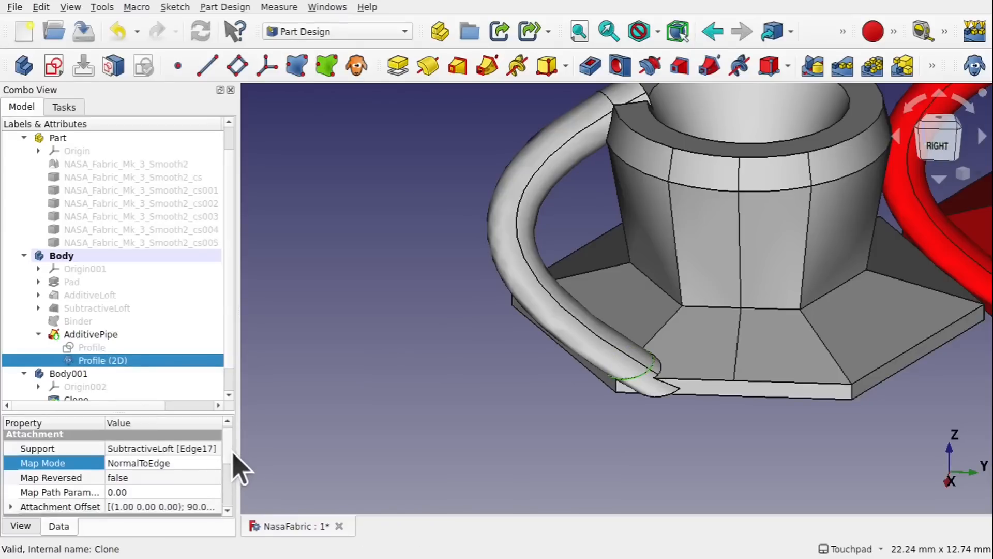
{"action": "scroll", "coordinate": [233, 461], "scroll_direction": "down", "scroll_amount": 3}
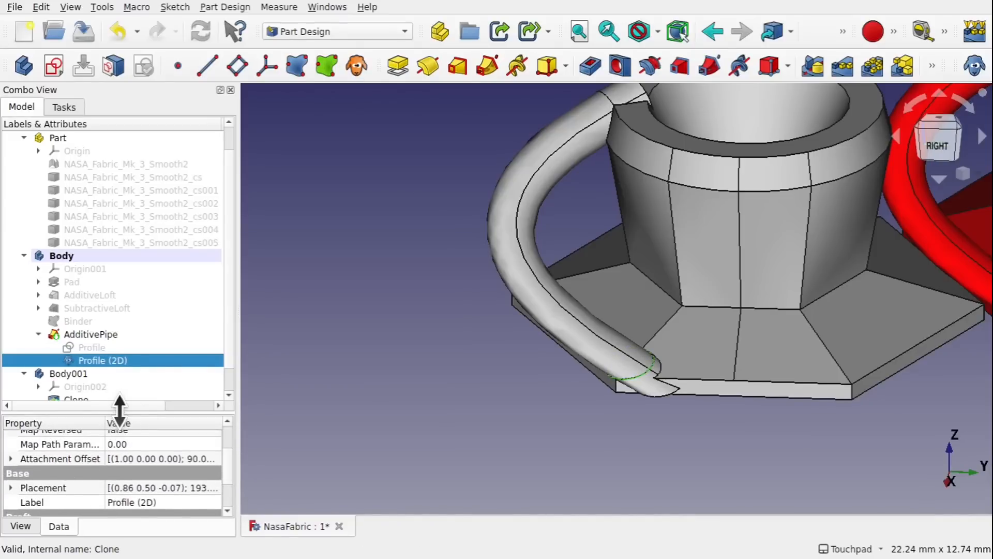
{"action": "left_click_drag", "start_coordinate": [119, 409], "coordinate": [127, 308]}
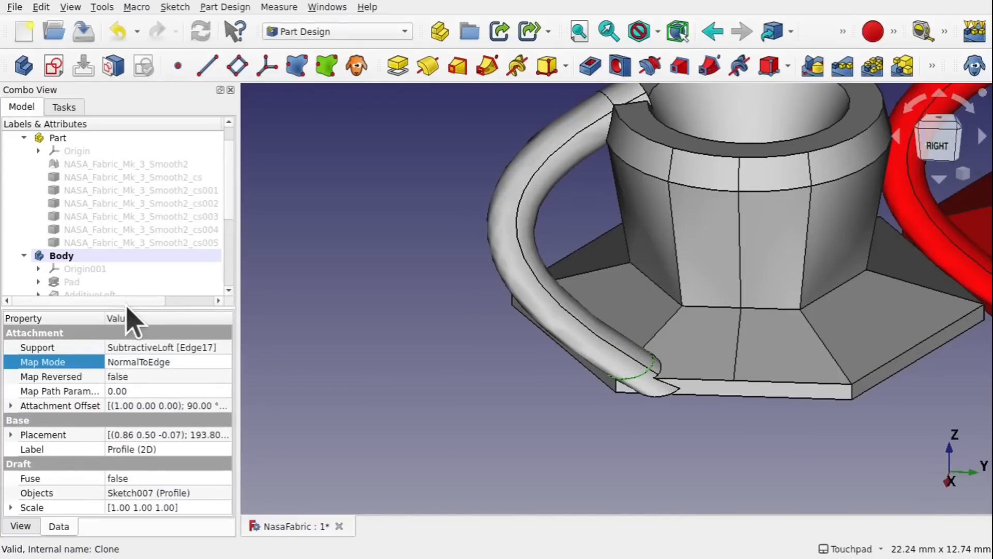
{"action": "left_click", "coordinate": [10, 405]}
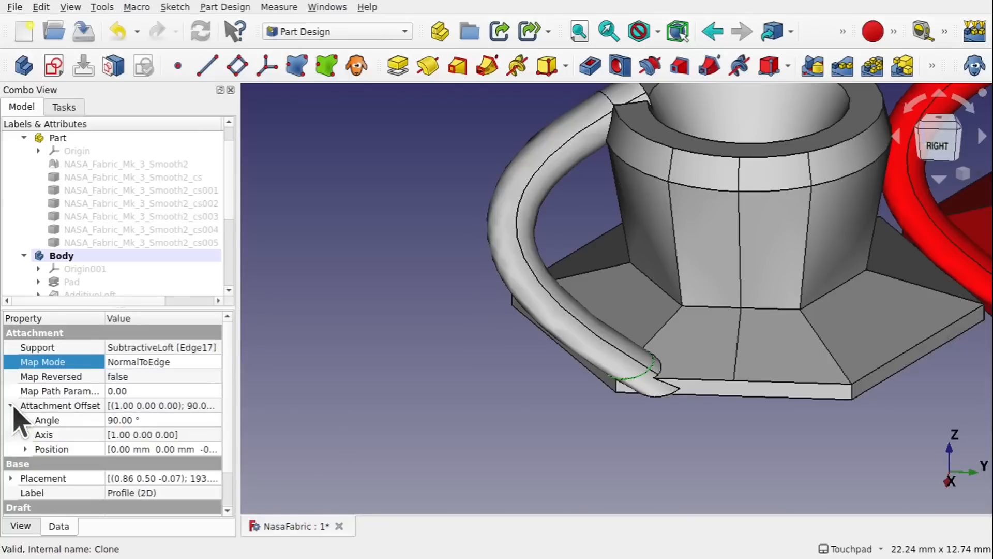
{"action": "left_click", "coordinate": [25, 449]}
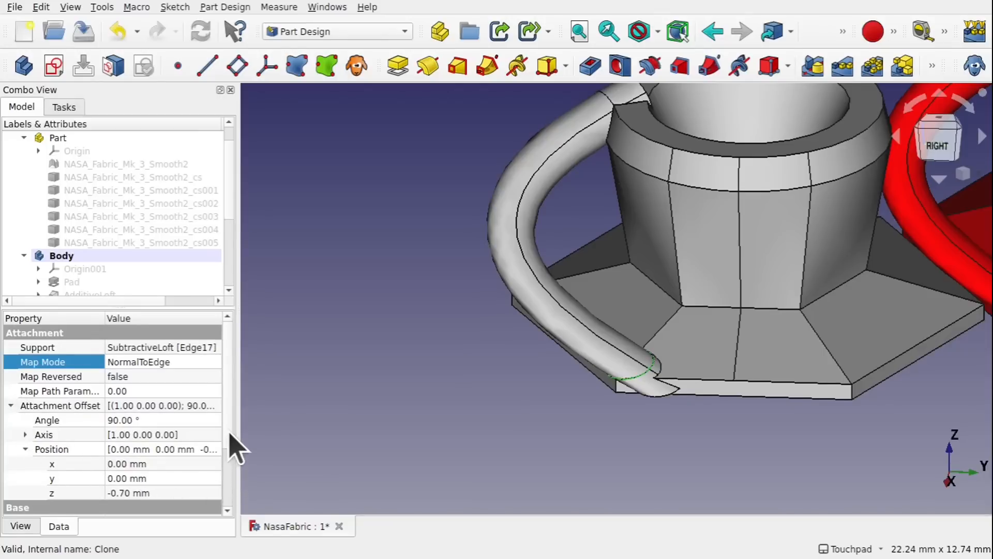
{"action": "scroll", "coordinate": [235, 455], "scroll_direction": "down", "scroll_amount": 2}
{"action": "left_click", "coordinate": [121, 440]}
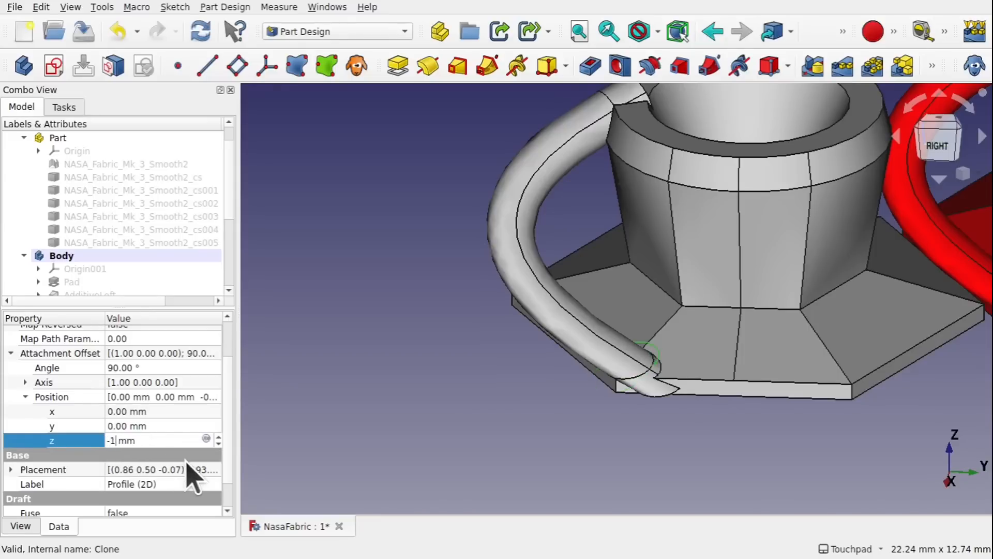
{"action": "key", "text": "Return"}
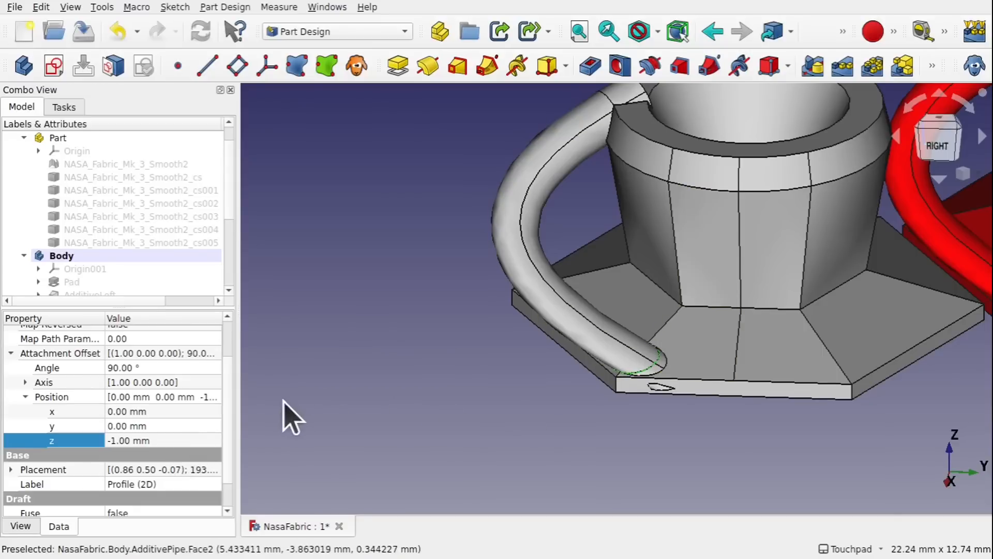
Set the clone's z attachment offset to -1.10 mm, check the handle from several sides and clear the selection.
{"action": "left_click", "coordinate": [121, 440]}
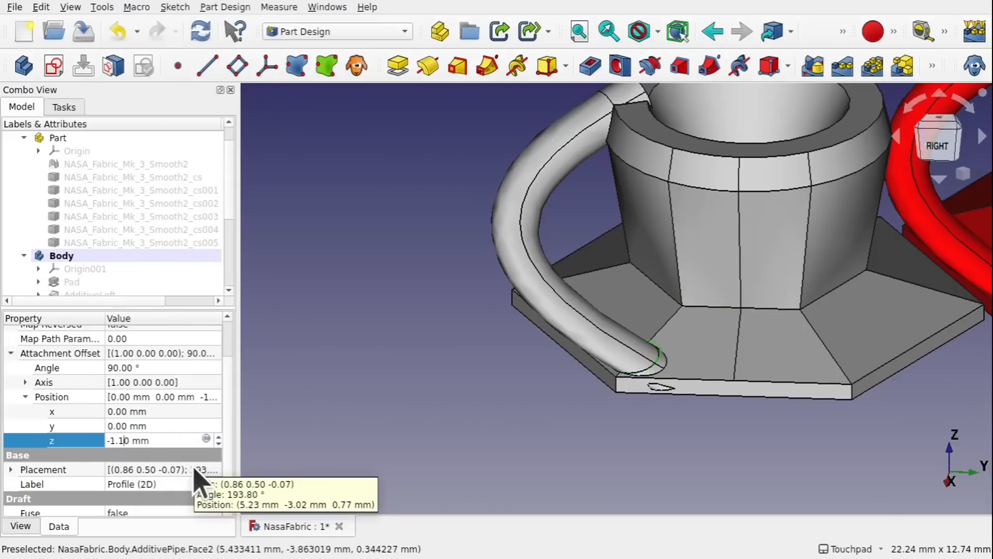
{"action": "key", "text": "Return"}
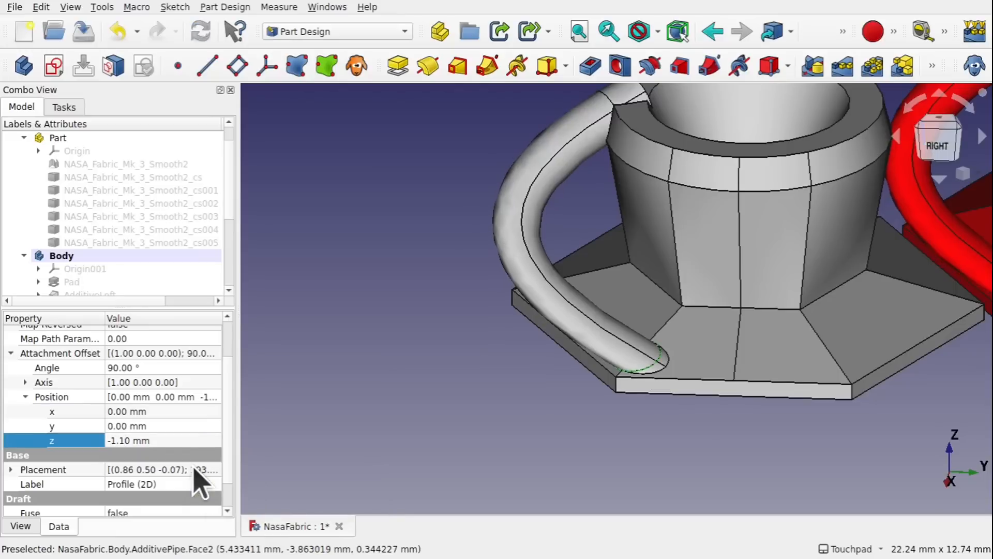
{"action": "middle_click_drag", "start_coordinate": [736, 364], "coordinate": [572, 310]}
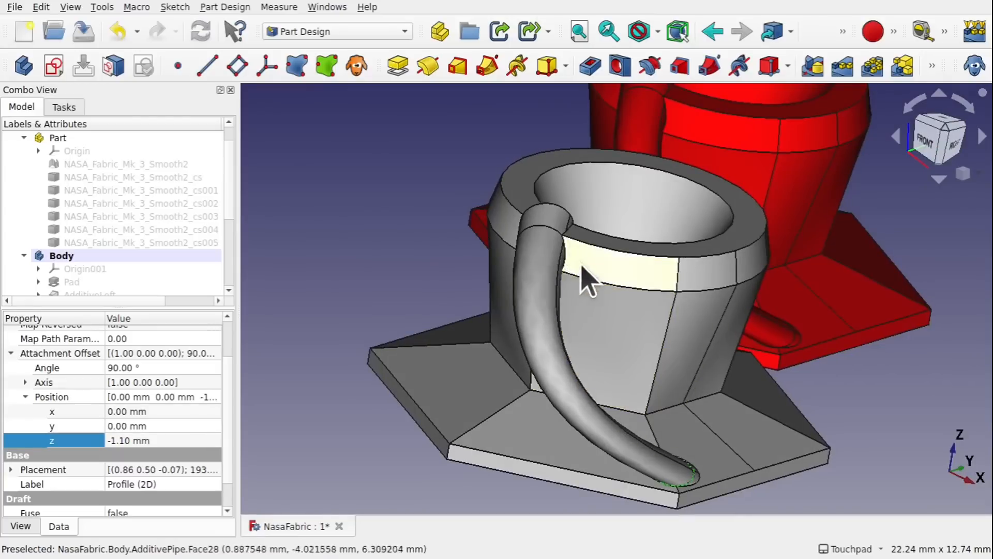
{"action": "middle_click_drag", "start_coordinate": [644, 316], "coordinate": [566, 258]}
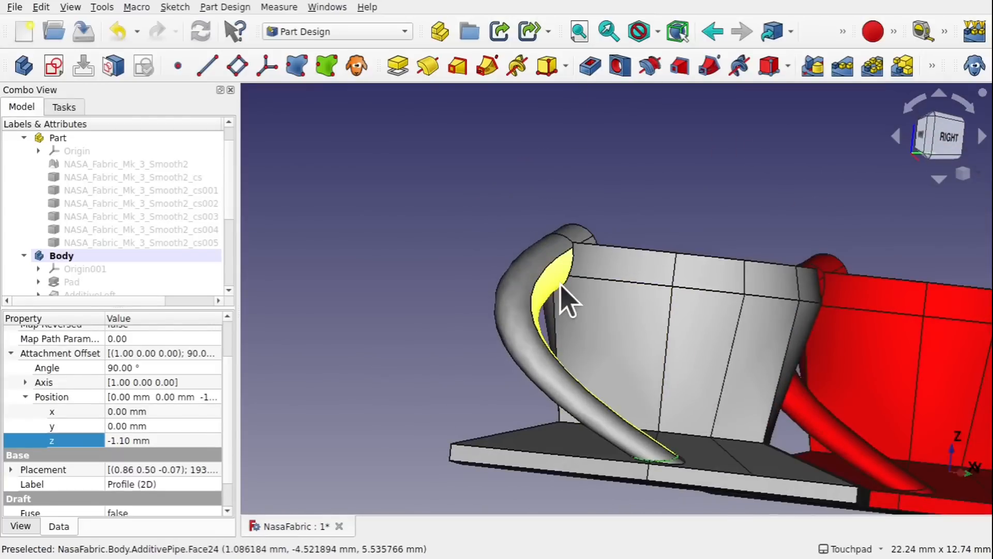
{"action": "middle_click_drag", "start_coordinate": [567, 300], "coordinate": [581, 270]}
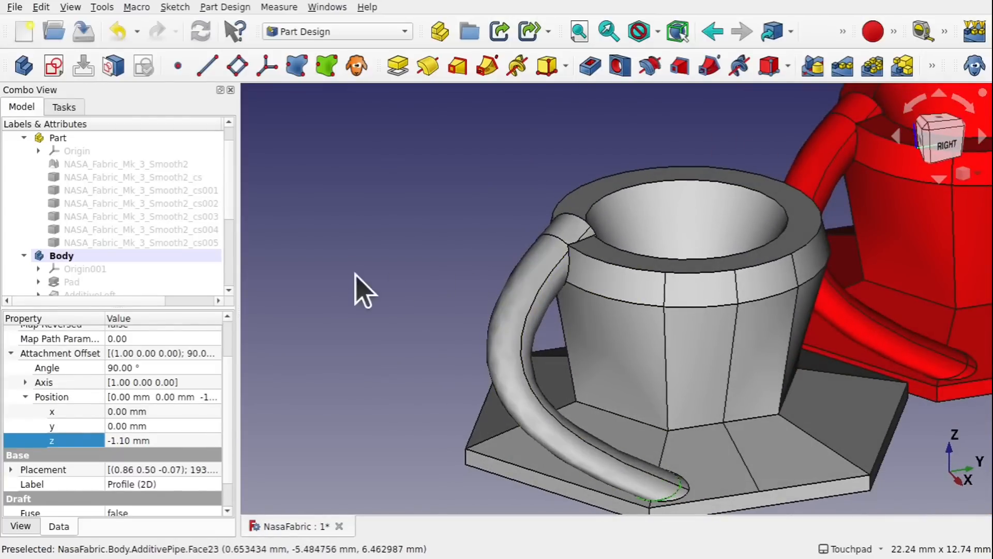
{"action": "left_click", "coordinate": [341, 269]}
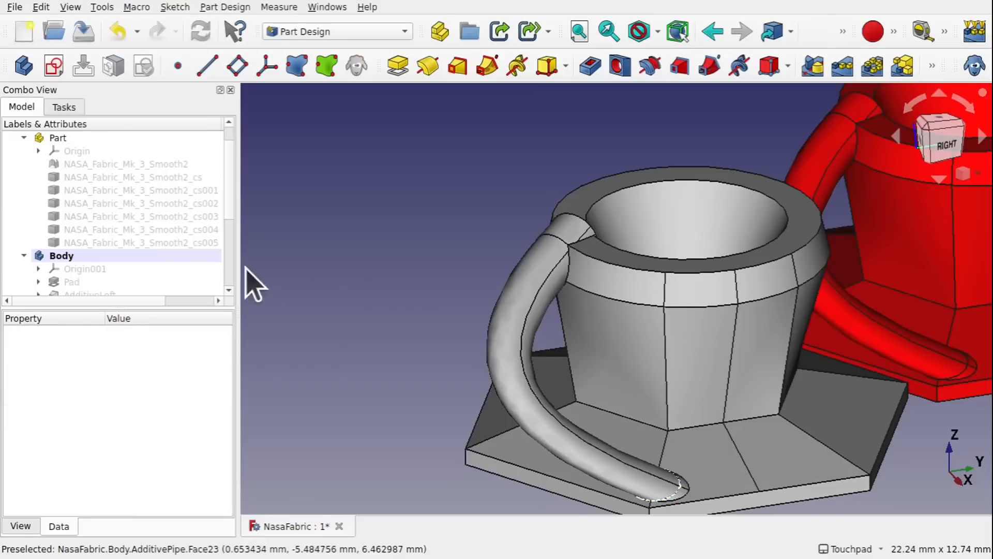
Open the attachment settings of the upper Profile sketch under AdditivePipe.
{"action": "scroll", "coordinate": [228, 204], "scroll_direction": "down", "scroll_amount": 4}
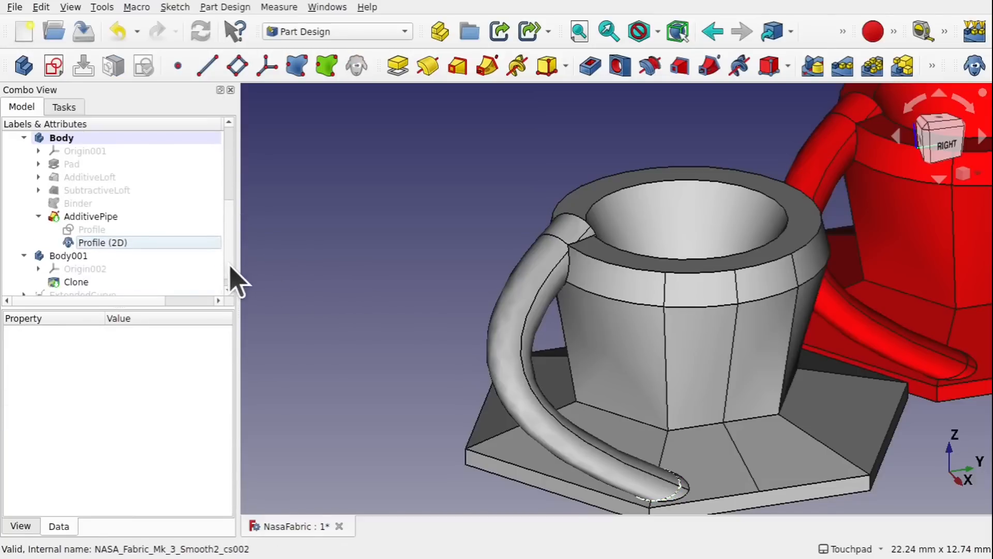
{"action": "left_click", "coordinate": [517, 313]}
{"action": "left_click", "coordinate": [87, 216]}
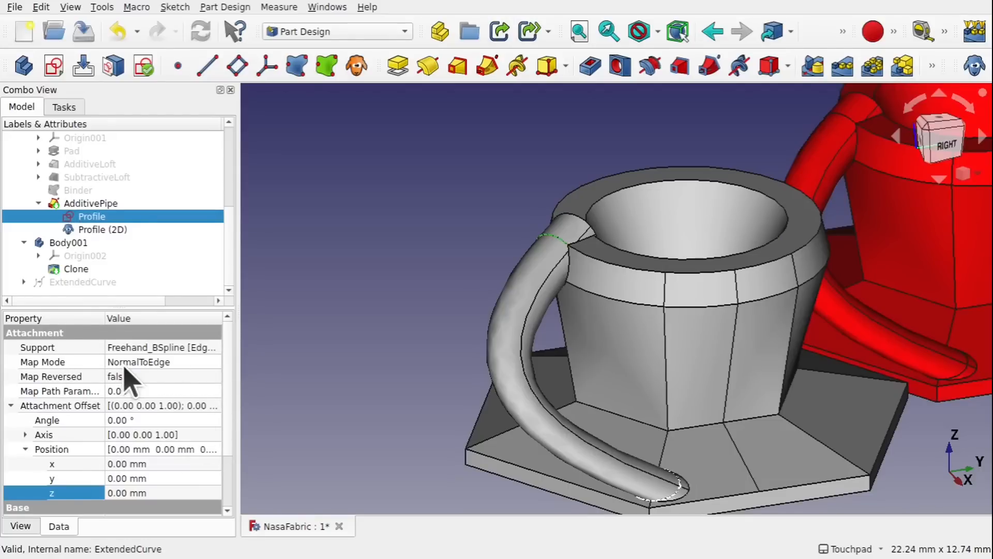
{"action": "left_click", "coordinate": [9, 406]}
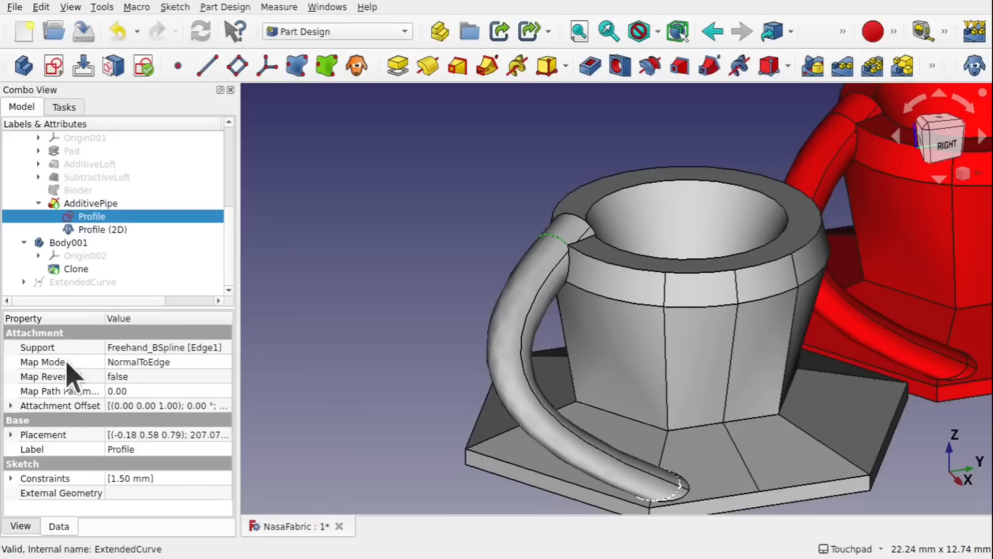
{"action": "left_click", "coordinate": [198, 360]}
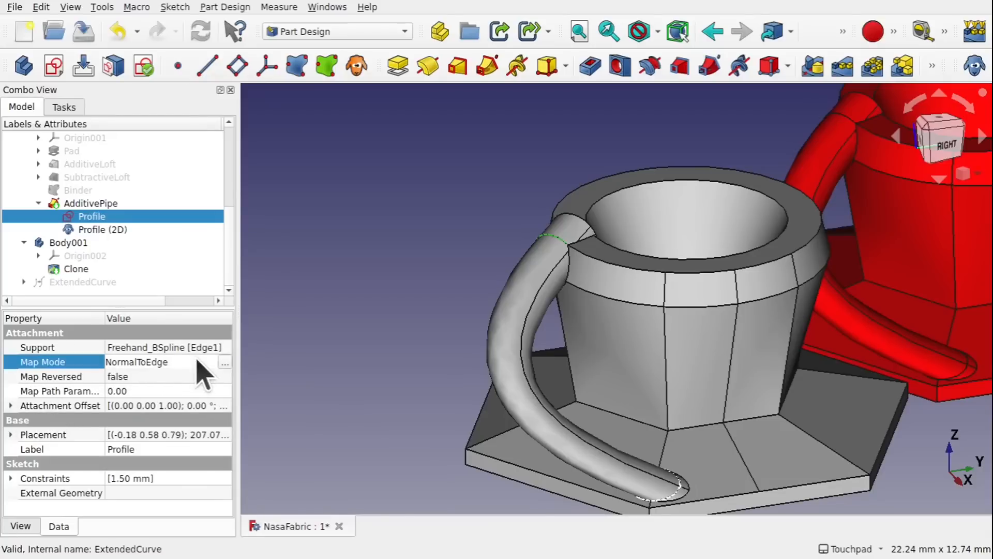
{"action": "left_click", "coordinate": [224, 362]}
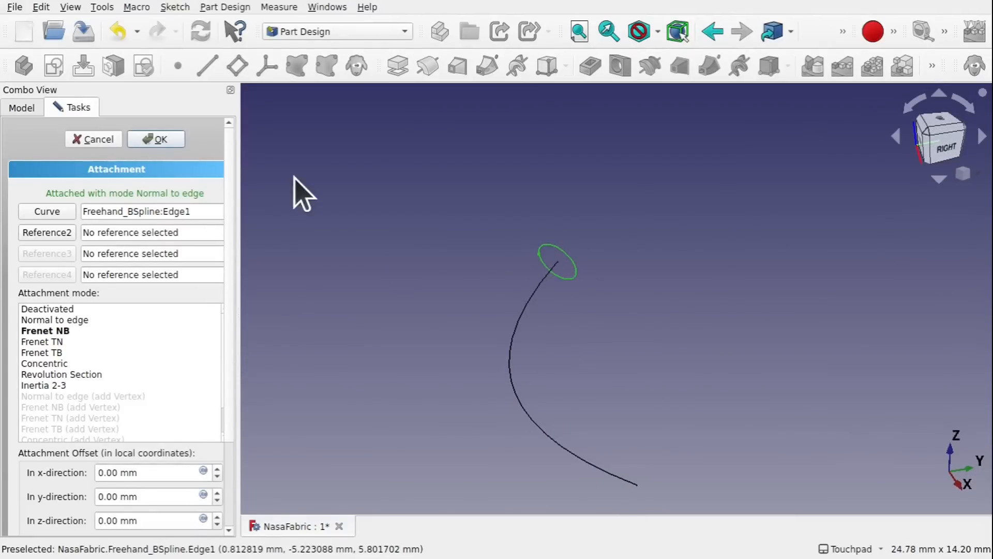
Show the AdditivePipe, examine the upper profile where the handle joins the cup rim, and cancel the attachment editing.
{"action": "left_click", "coordinate": [21, 108]}
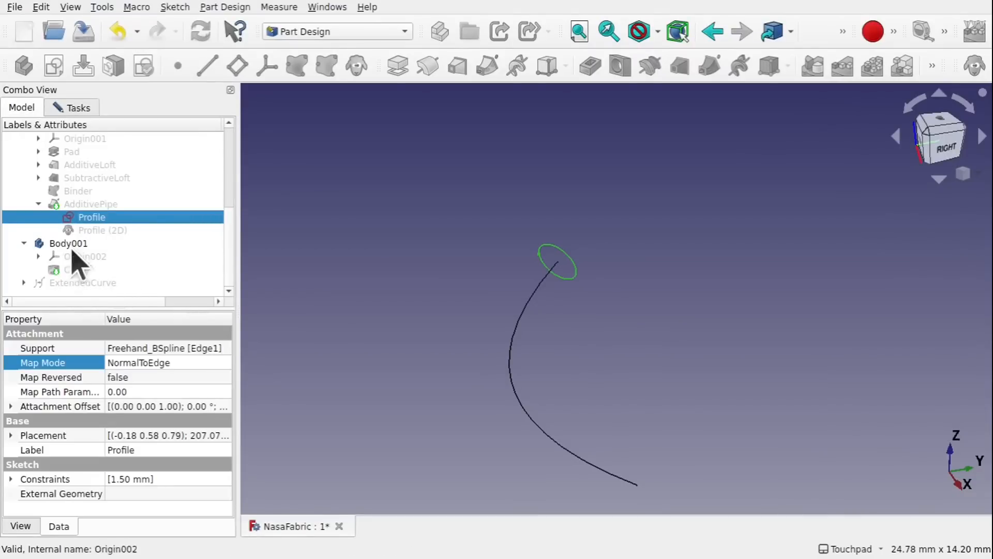
{"action": "left_click", "coordinate": [88, 205]}
{"action": "key", "text": "space"}
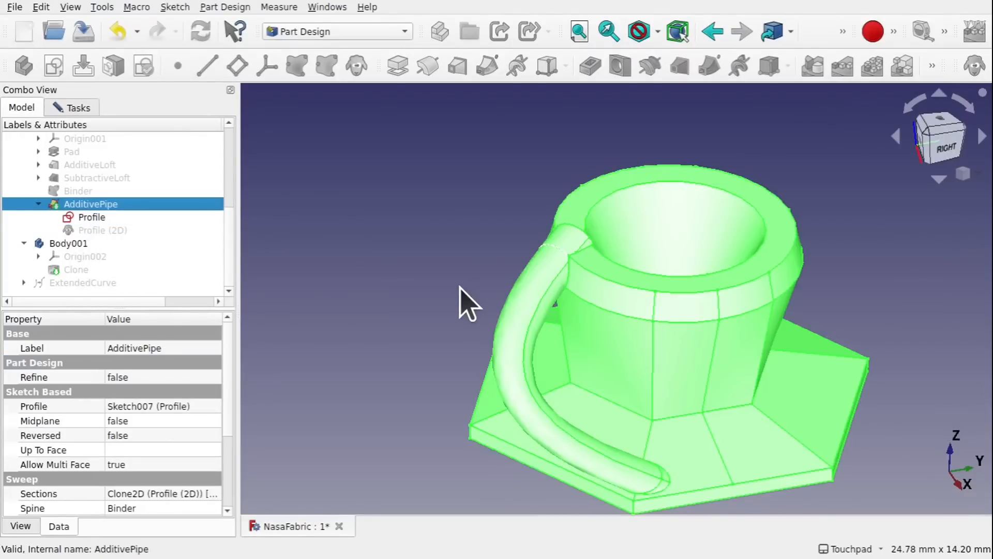
{"action": "left_click", "coordinate": [459, 286]}
{"action": "left_click_drag", "start_coordinate": [433, 239], "coordinate": [465, 282], "text": "alt"}
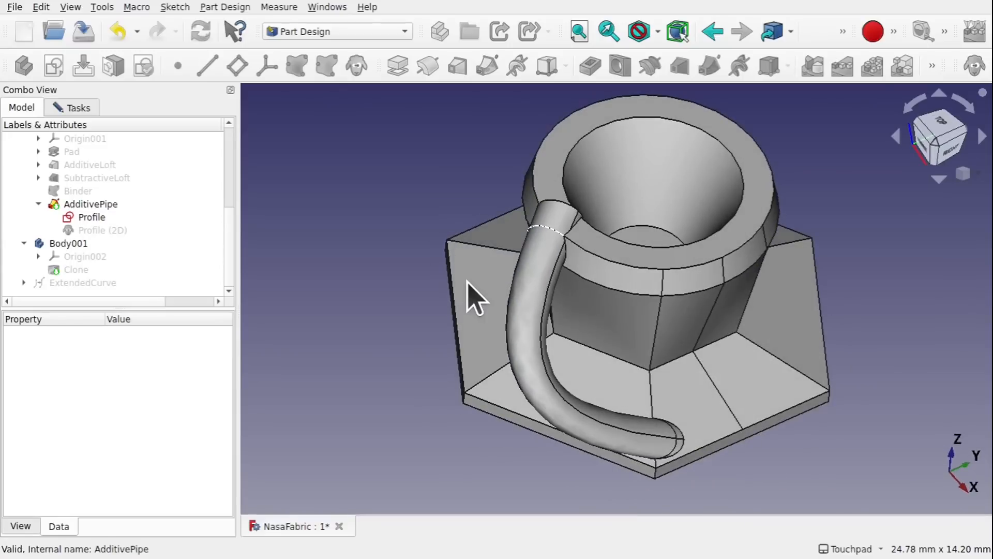
{"action": "left_click_drag", "start_coordinate": [382, 222], "coordinate": [594, 255], "text": "alt"}
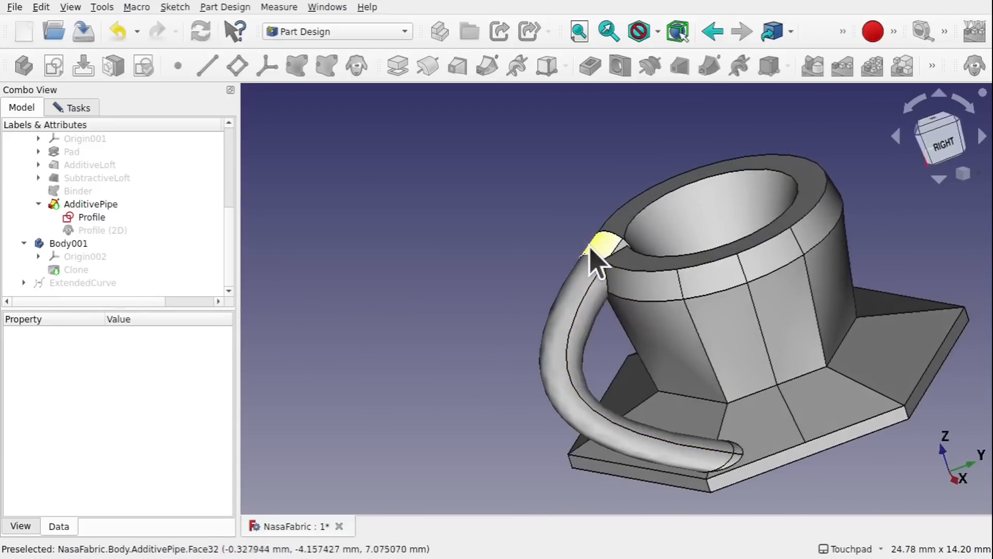
{"action": "left_click_drag", "start_coordinate": [614, 355], "coordinate": [595, 262], "text": "alt"}
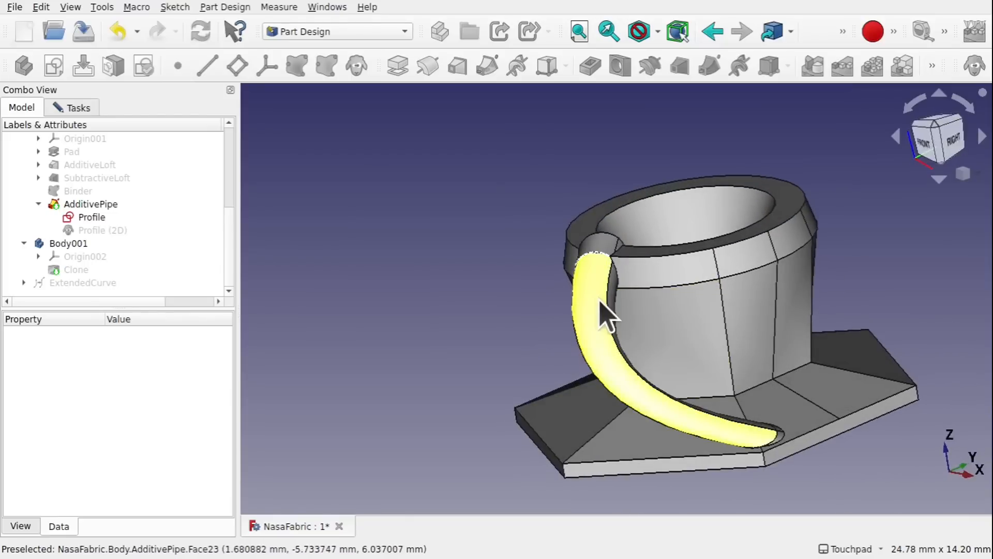
{"action": "left_click", "coordinate": [76, 108]}
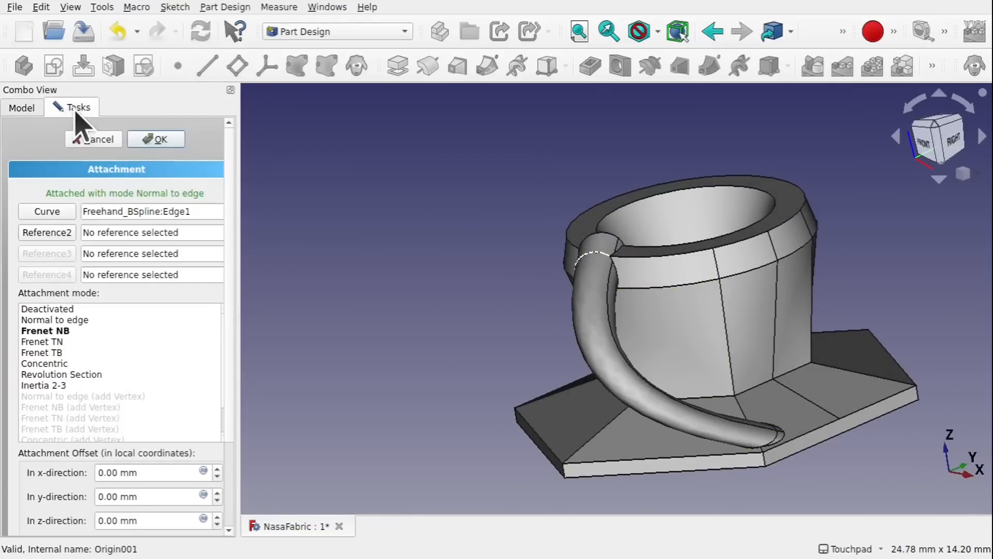
{"action": "left_click", "coordinate": [93, 140]}
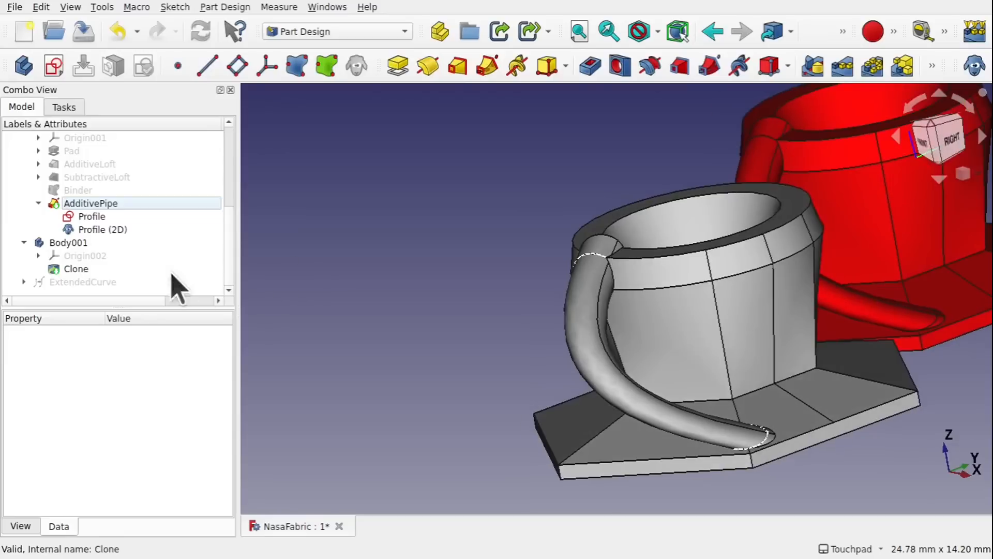
Hide the AdditivePipe, open Freehand_BSpline for editing and move its upper end point slightly down.
{"action": "left_click", "coordinate": [81, 205]}
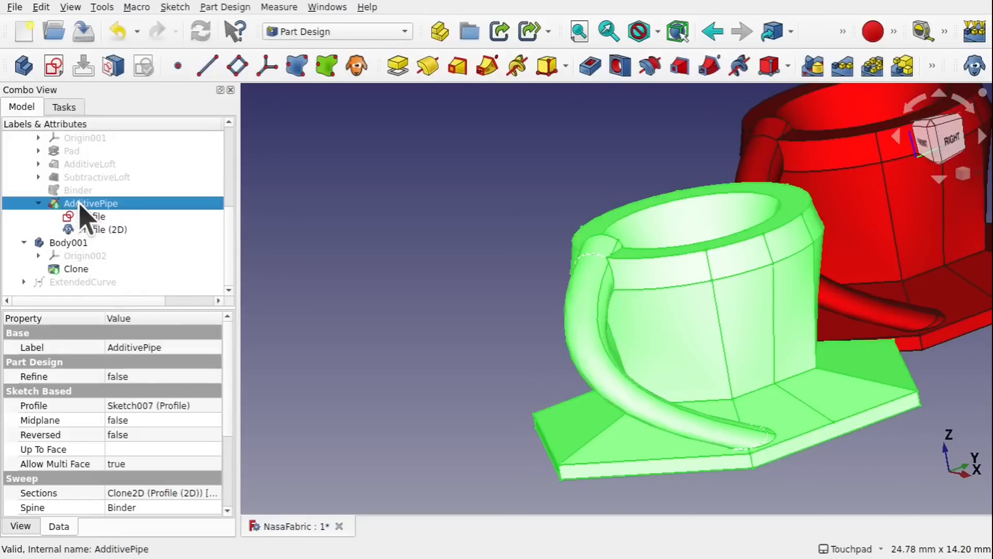
{"action": "key", "text": "space"}
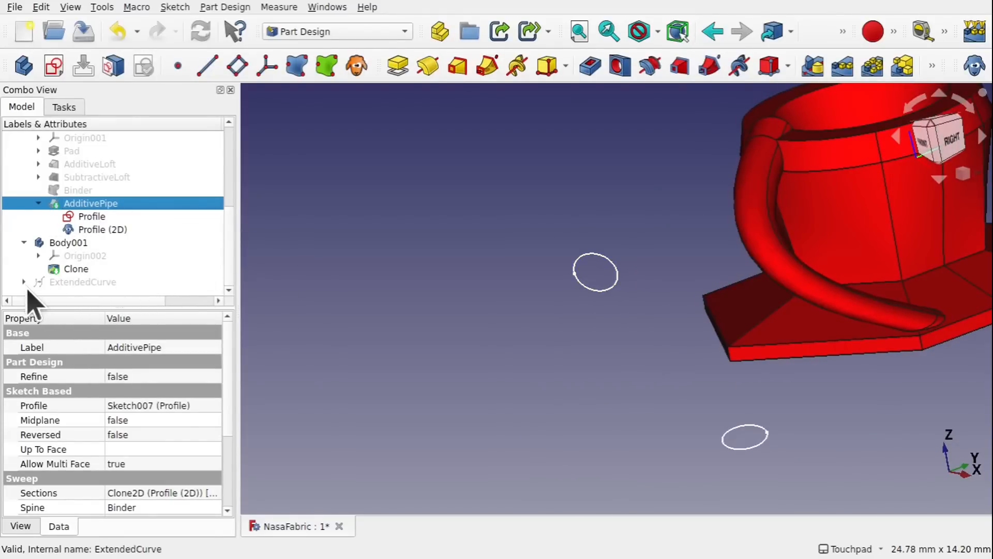
{"action": "left_click", "coordinate": [73, 284]}
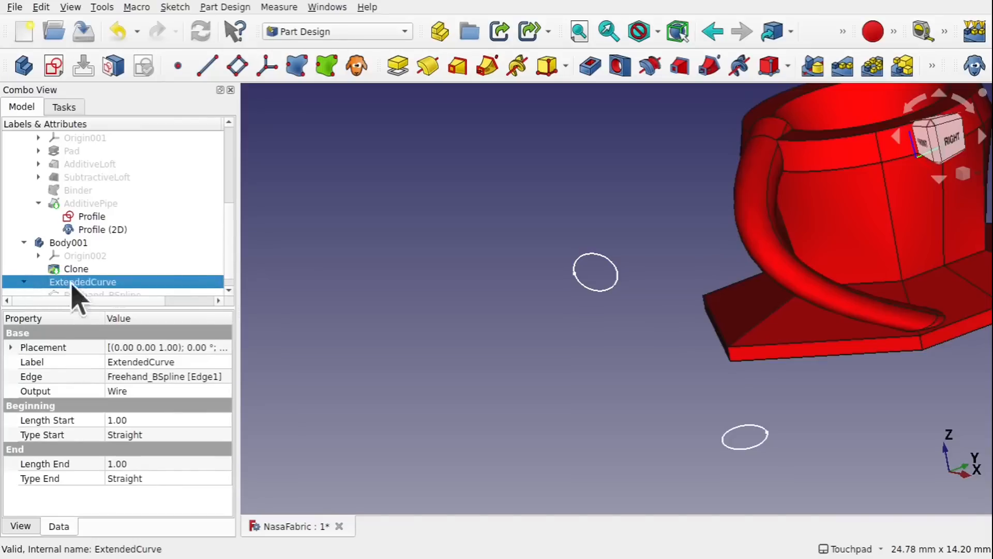
{"action": "scroll", "coordinate": [231, 274], "scroll_direction": "down", "scroll_amount": 1}
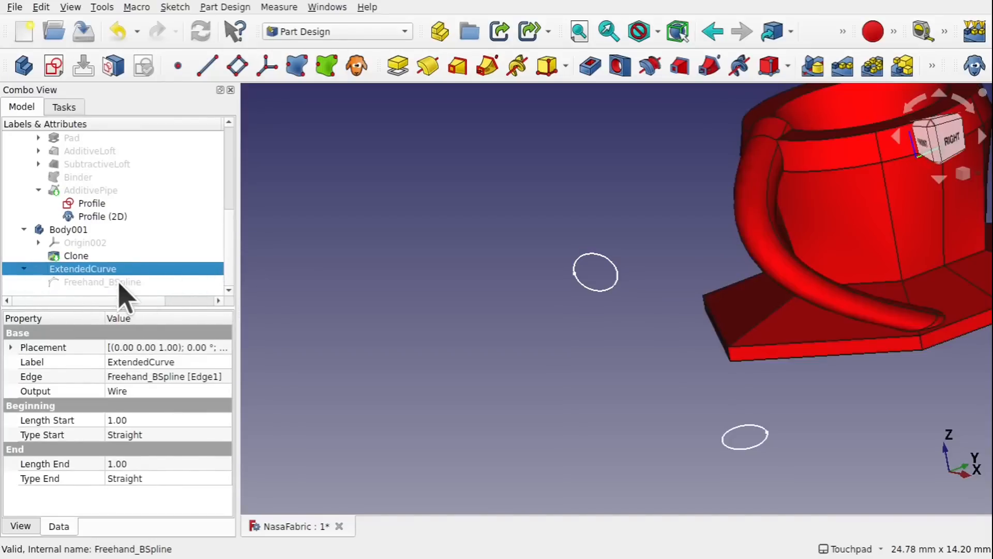
{"action": "left_click", "coordinate": [119, 283]}
{"action": "left_click_drag", "start_coordinate": [631, 359], "coordinate": [601, 343], "text": "alt"}
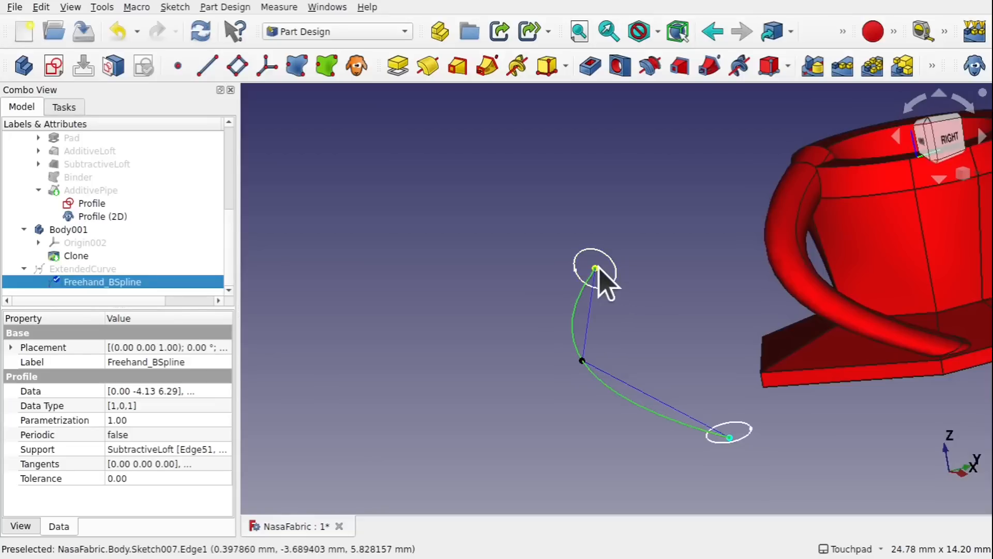
{"action": "left_click_drag", "start_coordinate": [595, 267], "coordinate": [645, 288]}
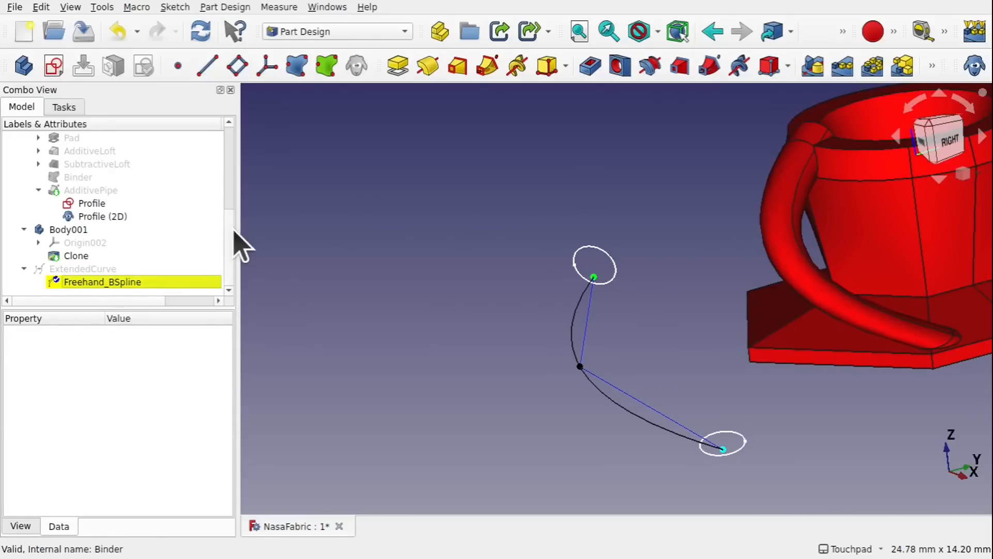
Show the SubtractiveLoft and recompute the document to apply the Freehand_BSpline edit.
{"action": "scroll", "coordinate": [234, 232], "scroll_direction": "up", "scroll_amount": 2}
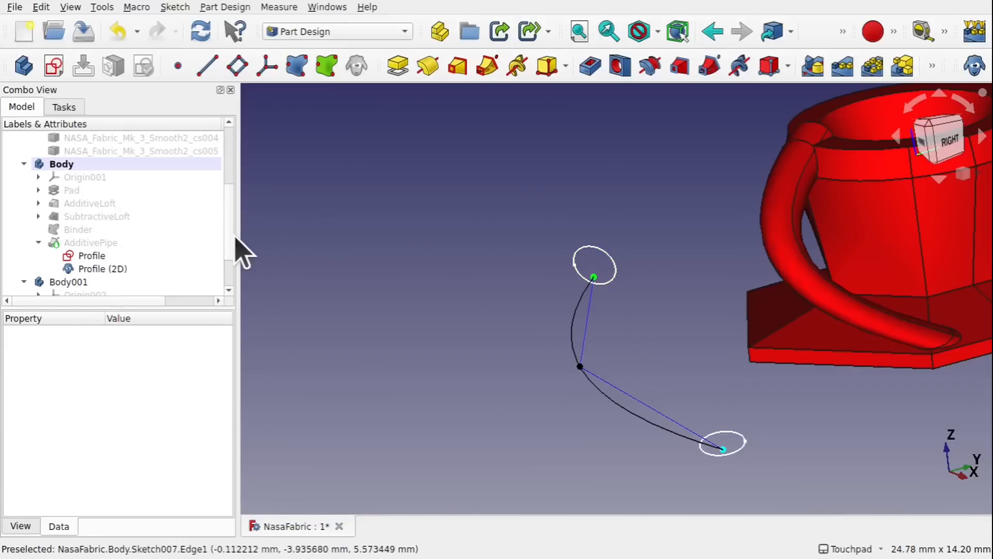
{"action": "scroll", "coordinate": [231, 284], "scroll_direction": "down", "scroll_amount": 2}
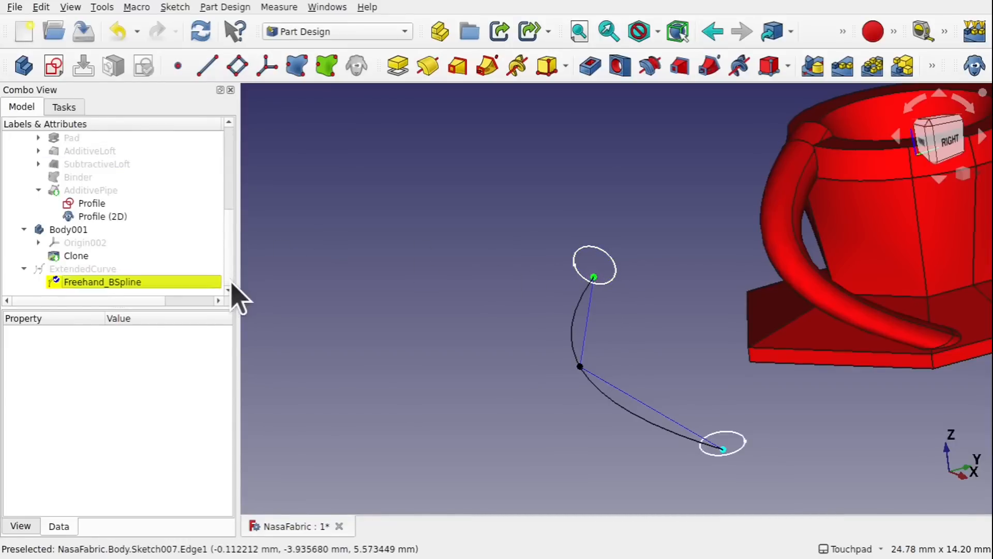
{"action": "left_click", "coordinate": [110, 283]}
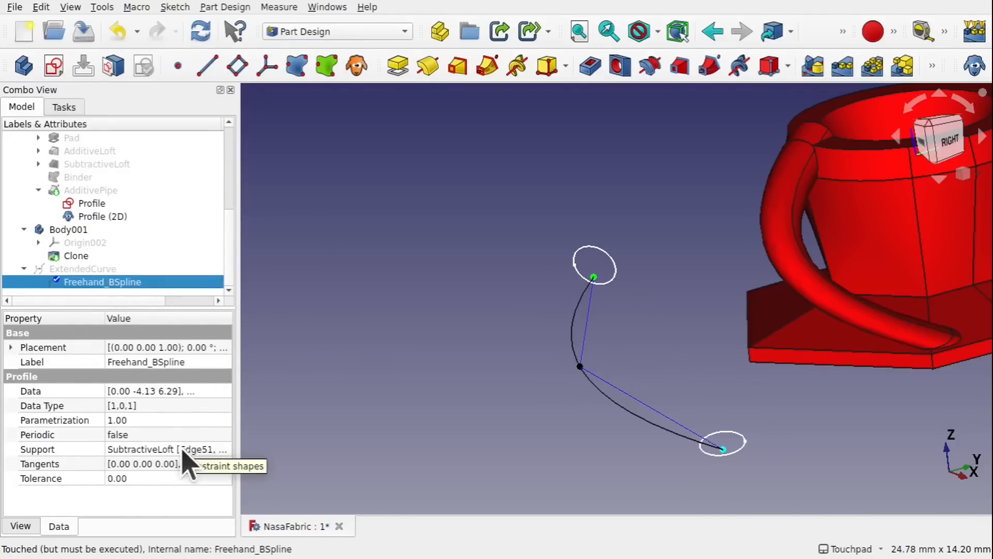
{"action": "left_click", "coordinate": [83, 165]}
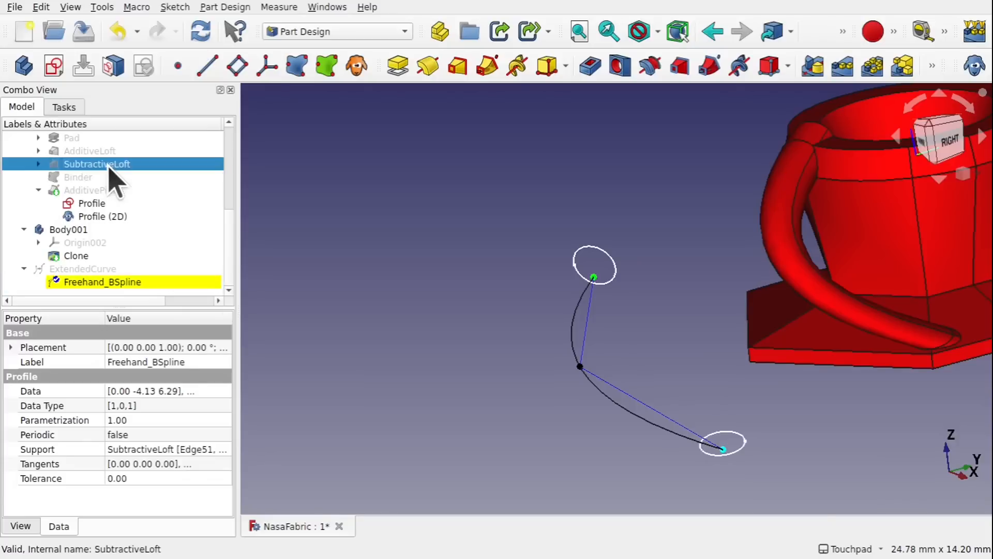
{"action": "key", "text": "space"}
{"action": "left_click_drag", "start_coordinate": [589, 281], "coordinate": [614, 262], "text": "alt"}
{"action": "scroll", "coordinate": [605, 279], "scroll_direction": "up", "scroll_amount": 4}
{"action": "scroll", "coordinate": [233, 214], "scroll_direction": "up", "scroll_amount": 1}
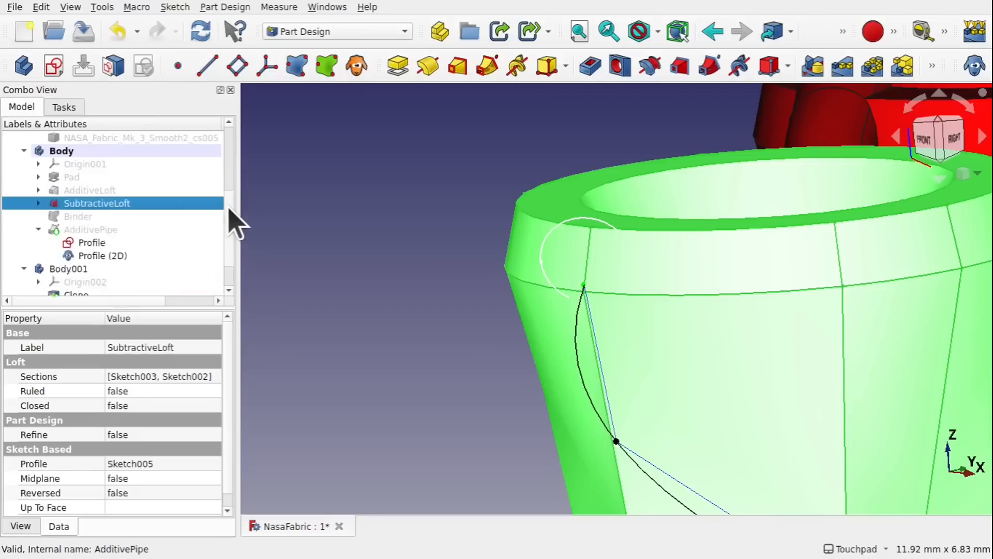
{"action": "scroll", "coordinate": [232, 218], "scroll_direction": "down", "scroll_amount": 1}
{"action": "left_click", "coordinate": [103, 282]}
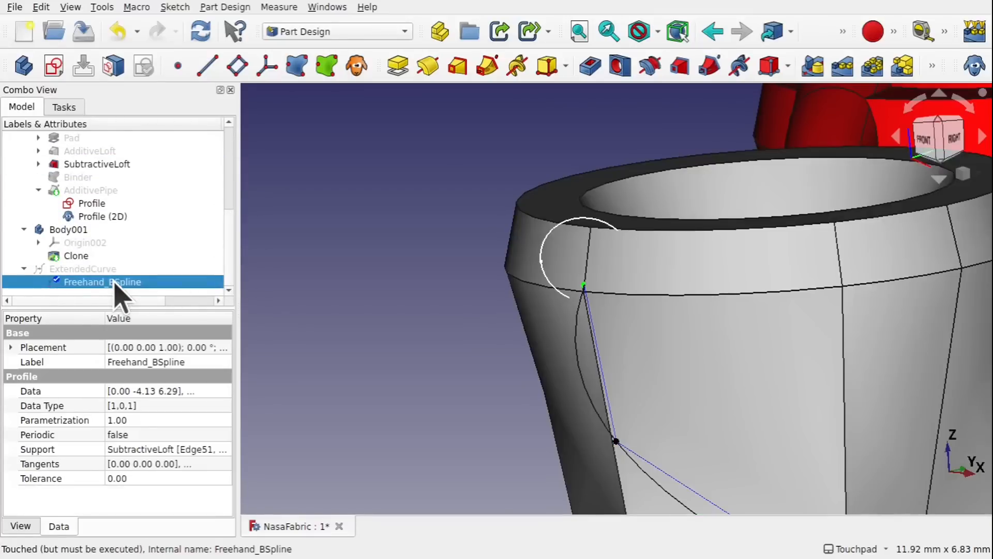
{"action": "key", "text": "ctrl+r"}
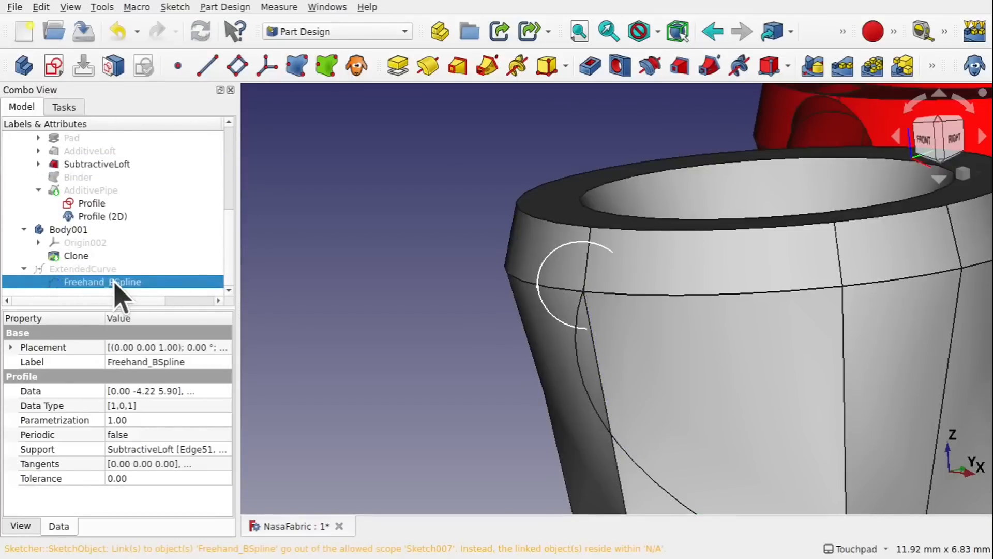
Examine the upper profile against the cup rim from above, and show the AdditivePipe.
{"action": "middle_click_drag", "start_coordinate": [611, 252], "coordinate": [626, 357]}
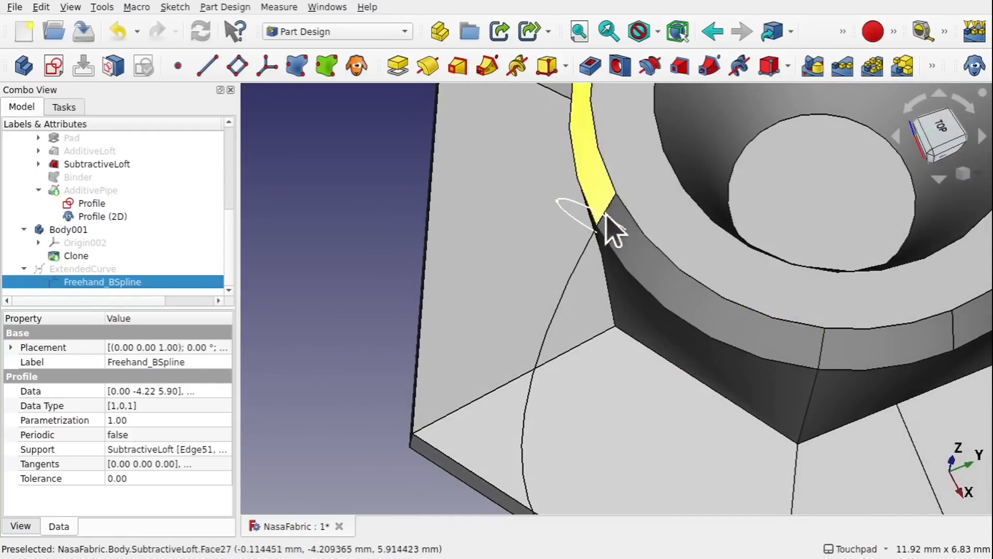
{"action": "mouse_move", "coordinate": [612, 233]}
{"action": "middle_mouse_down"}
{"action": "mouse_move", "coordinate": [714, 223]}
{"action": "mouse_move", "coordinate": [705, 215]}
{"action": "mouse_move", "coordinate": [616, 228]}
{"action": "middle_mouse_up"}
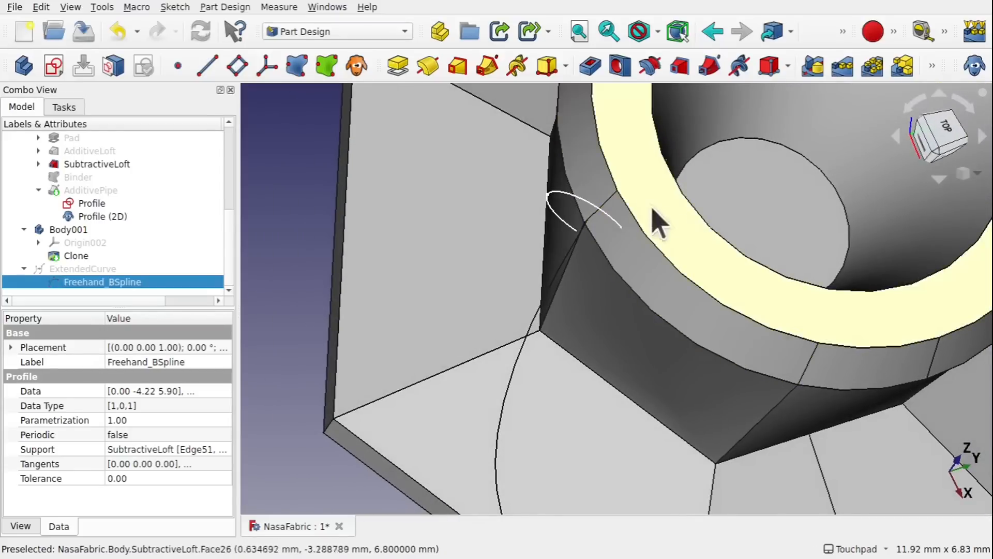
{"action": "left_click_drag", "start_coordinate": [642, 208], "coordinate": [607, 181], "text": "alt"}
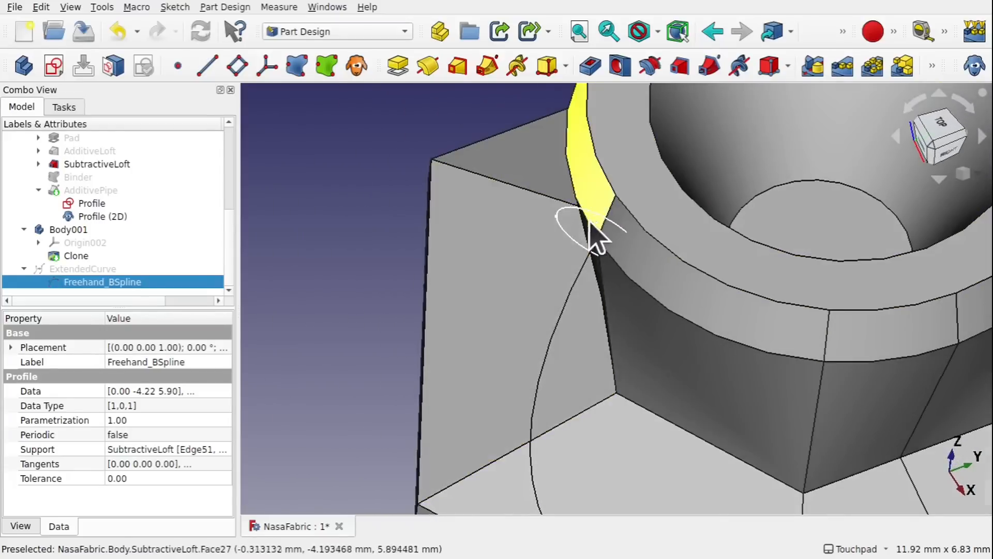
{"action": "left_click", "coordinate": [105, 190]}
{"action": "key", "text": "space"}
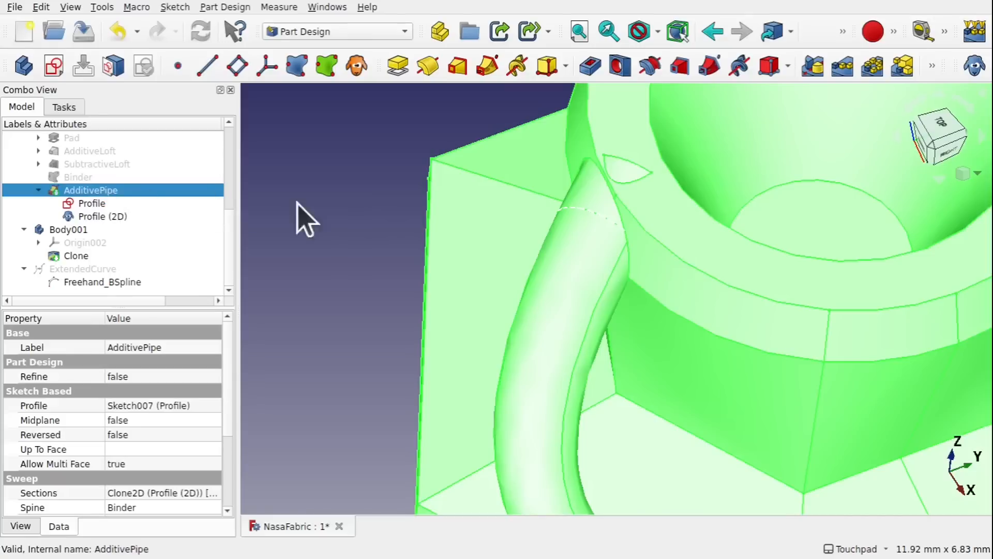
Examine from several sides how the handle meets the cup rim and the base.
{"action": "left_click_drag", "start_coordinate": [592, 284], "coordinate": [681, 233], "text": "alt"}
{"action": "scroll", "coordinate": [681, 236], "scroll_direction": "down", "scroll_amount": 5}
{"action": "left_click_drag", "start_coordinate": [719, 347], "coordinate": [670, 294], "text": "alt"}
{"action": "left_click_drag", "start_coordinate": [625, 375], "coordinate": [760, 394], "text": "alt"}
{"action": "scroll", "coordinate": [574, 310], "scroll_direction": "up", "scroll_amount": 4}
{"action": "scroll", "coordinate": [572, 314], "scroll_direction": "up", "scroll_amount": 5}
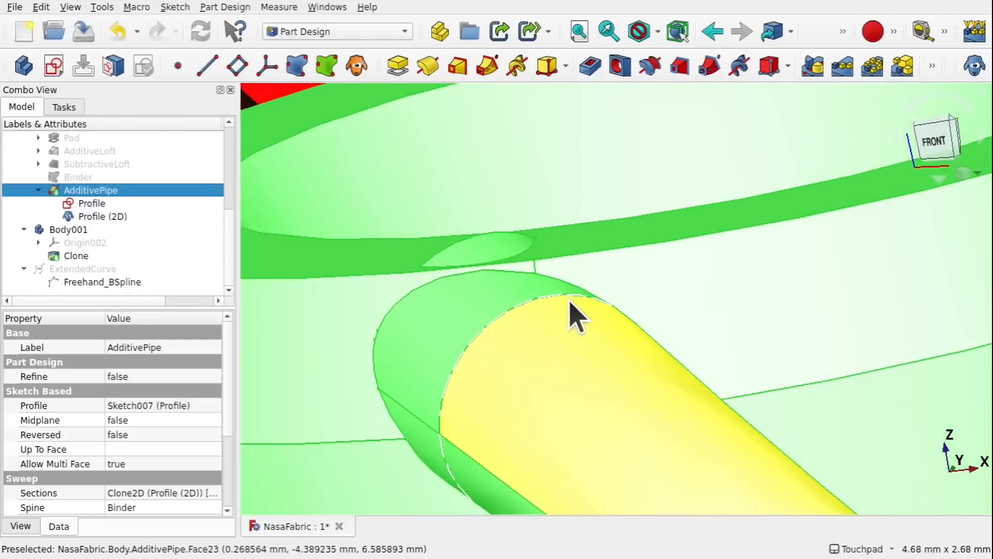
{"action": "left_click_drag", "start_coordinate": [504, 256], "coordinate": [531, 263], "text": "alt"}
{"action": "scroll", "coordinate": [523, 274], "scroll_direction": "down", "scroll_amount": 7}
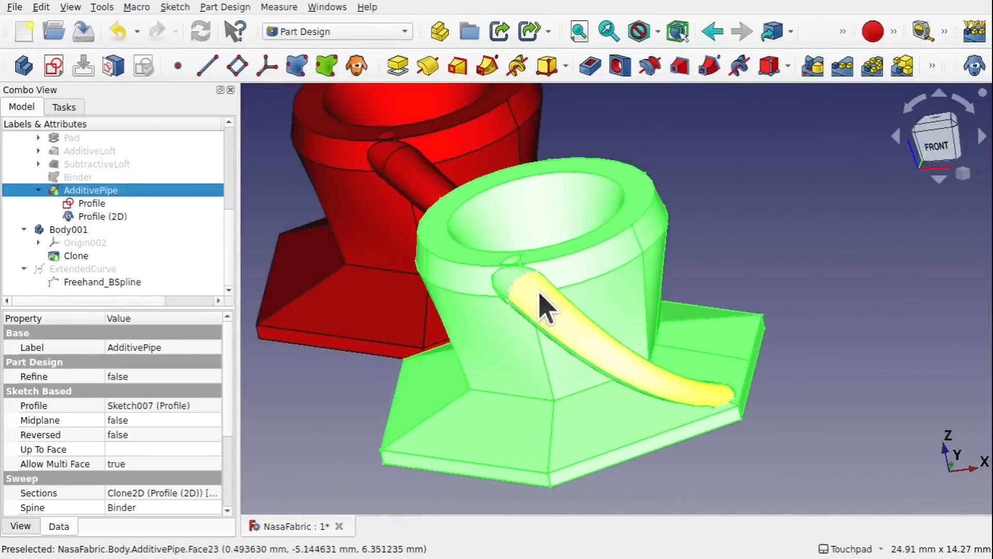
{"action": "left_click_drag", "start_coordinate": [541, 305], "coordinate": [595, 295], "text": "alt"}
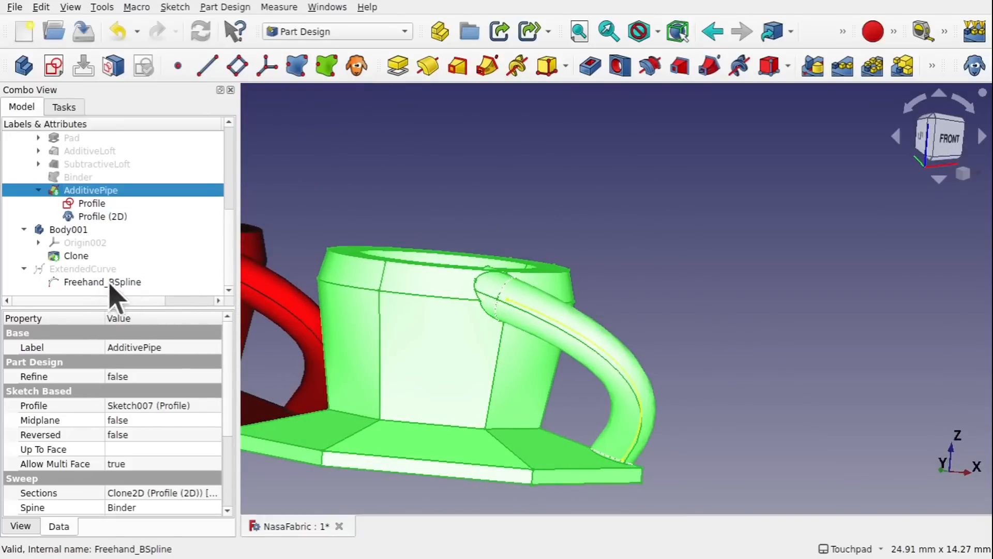
{"action": "left_click_drag", "start_coordinate": [561, 346], "coordinate": [494, 349], "text": "alt"}
{"action": "left_click_drag", "start_coordinate": [505, 231], "coordinate": [568, 373], "text": "alt"}
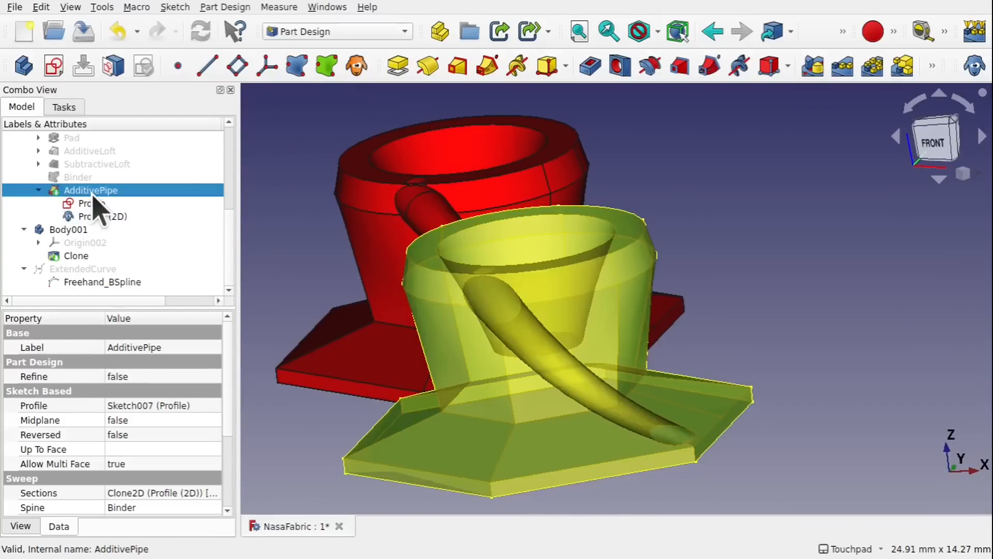
Delete the AdditivePipe while keeping its profiles, and look over the Freehand_BSpline and Binder properties.
{"action": "key", "text": "Delete"}
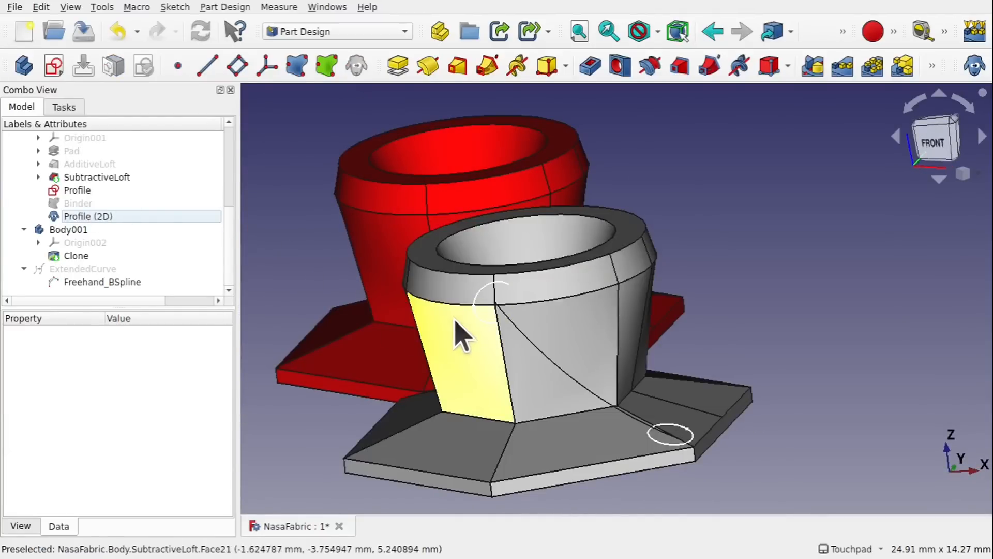
{"action": "left_click", "coordinate": [606, 403]}
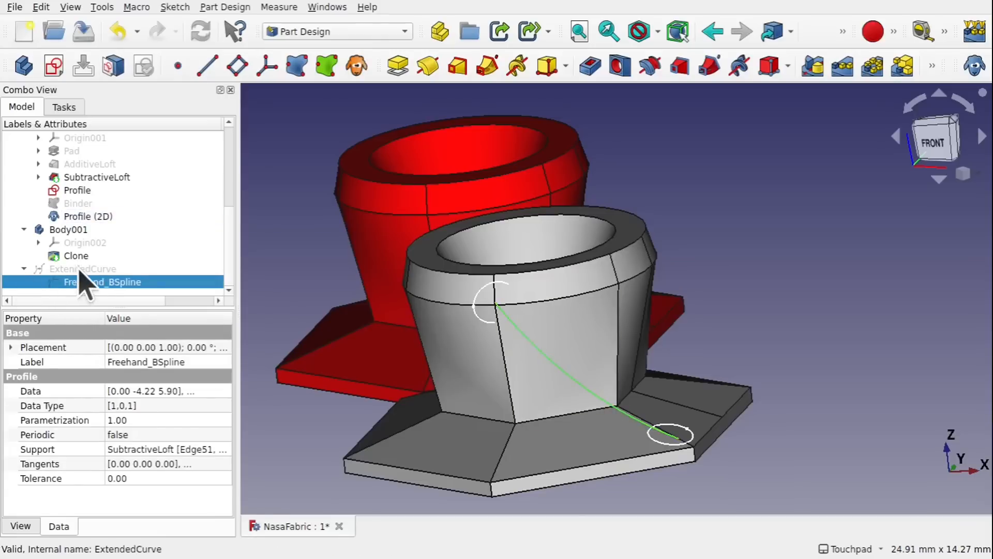
{"action": "left_click", "coordinate": [75, 203]}
{"action": "mouse_move", "coordinate": [536, 363]}
{"action": "left_mouse_down", "text": "alt"}
{"action": "mouse_move", "coordinate": [590, 321]}
{"action": "mouse_move", "coordinate": [556, 326]}
{"action": "mouse_move", "coordinate": [512, 350]}
{"action": "mouse_move", "coordinate": [519, 358]}
{"action": "left_mouse_up", "text": "alt"}
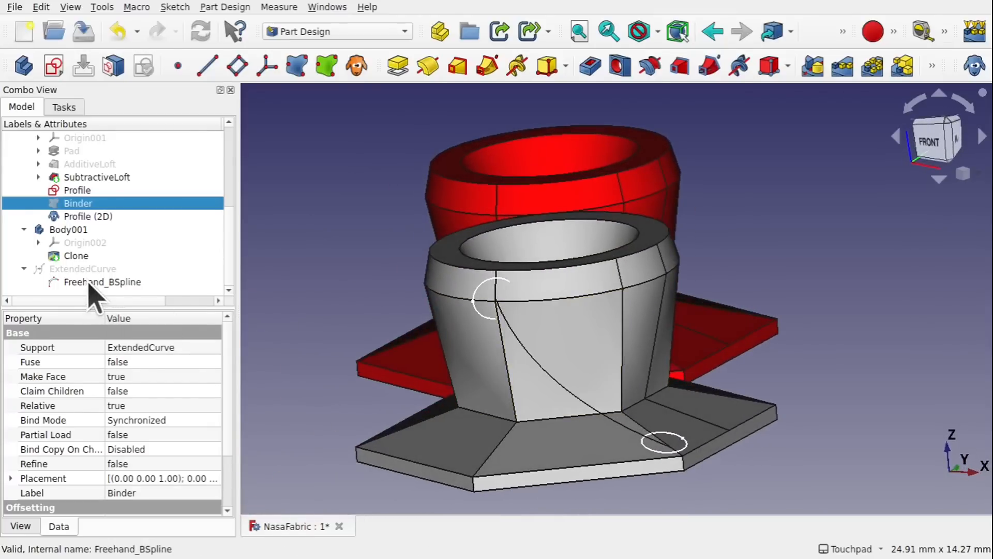
Open Freehand_BSpline for editing and slide its upper end point down toward the corner below the cup rim.
{"action": "left_click", "coordinate": [98, 282]}
{"action": "left_click_drag", "start_coordinate": [568, 329], "coordinate": [629, 327], "text": "alt"}
{"action": "scroll", "coordinate": [492, 303], "scroll_direction": "up", "scroll_amount": 7}
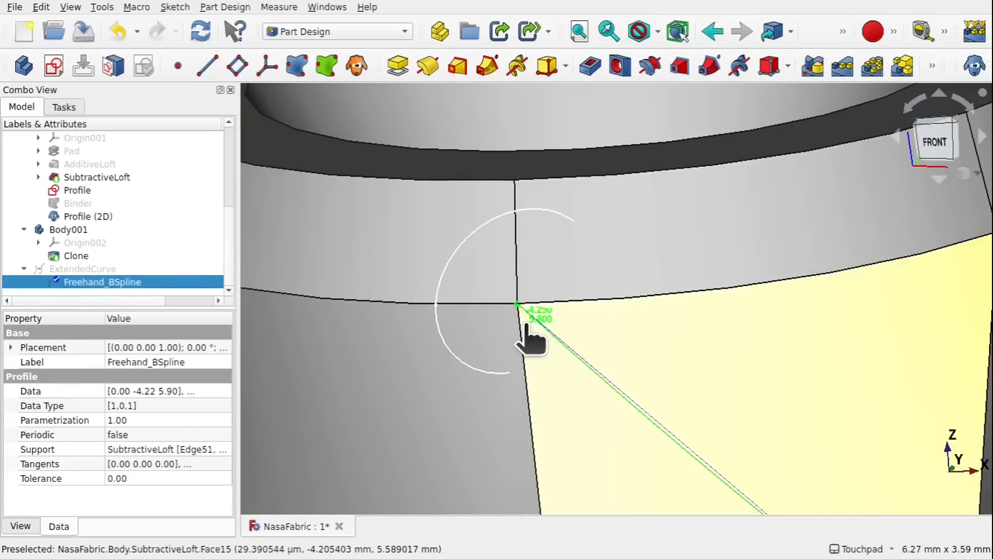
{"action": "left_click", "coordinate": [527, 326]}
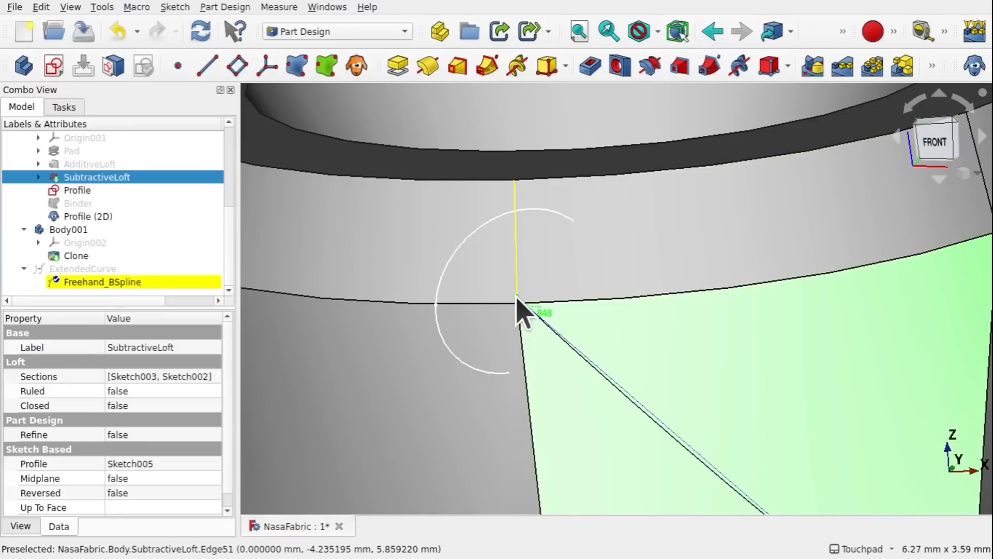
{"action": "left_click", "coordinate": [517, 301]}
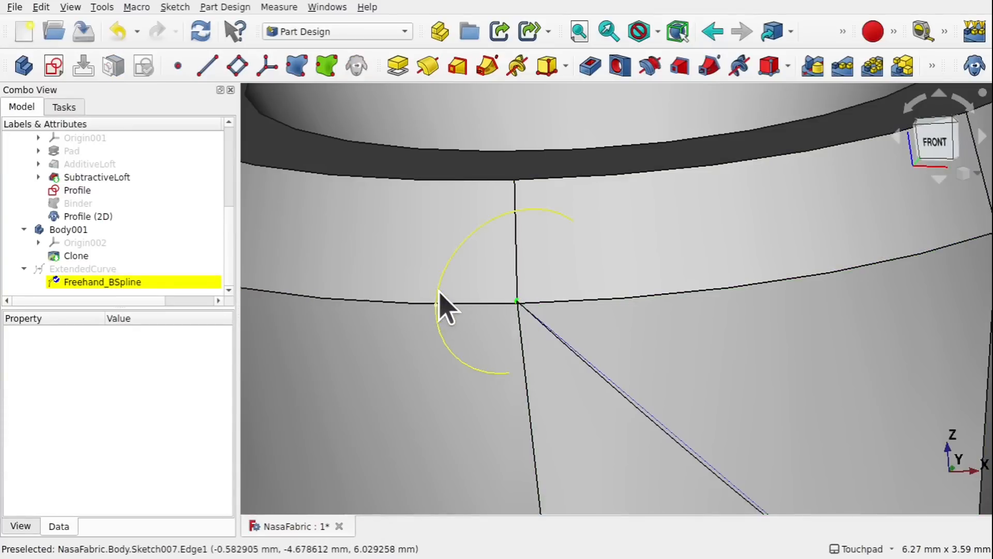
Switch to the Curves workbench and move the spline's unsnapped upper end point off the cup edge, below the rim corner.
{"action": "left_click", "coordinate": [345, 35]}
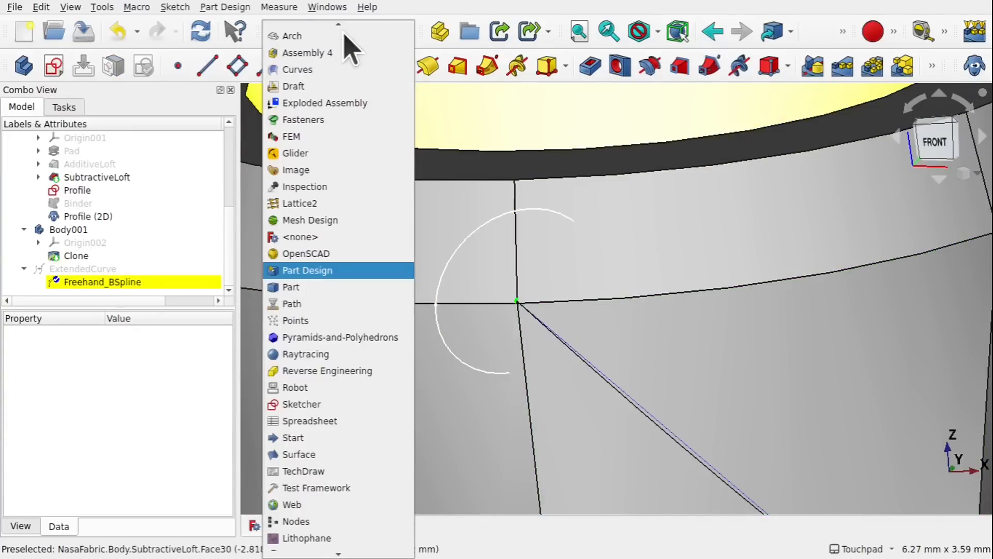
{"action": "left_click", "coordinate": [323, 69]}
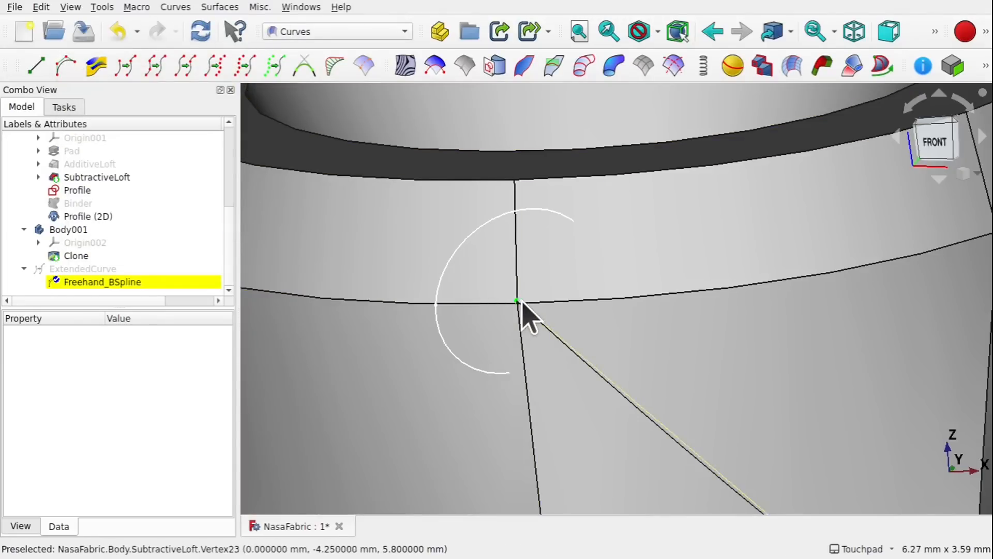
{"action": "scroll", "coordinate": [518, 305], "scroll_direction": "up", "scroll_amount": 5}
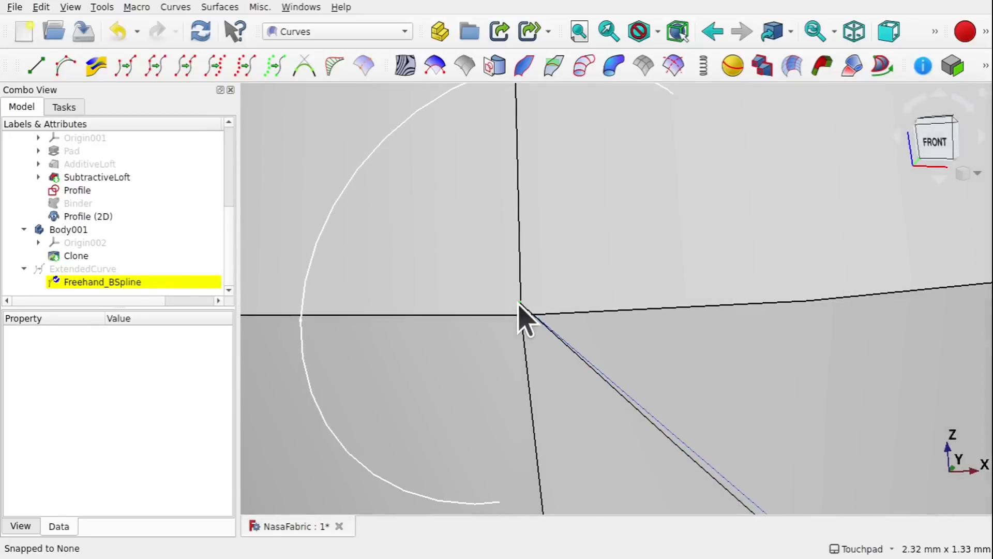
{"action": "left_click", "coordinate": [488, 353]}
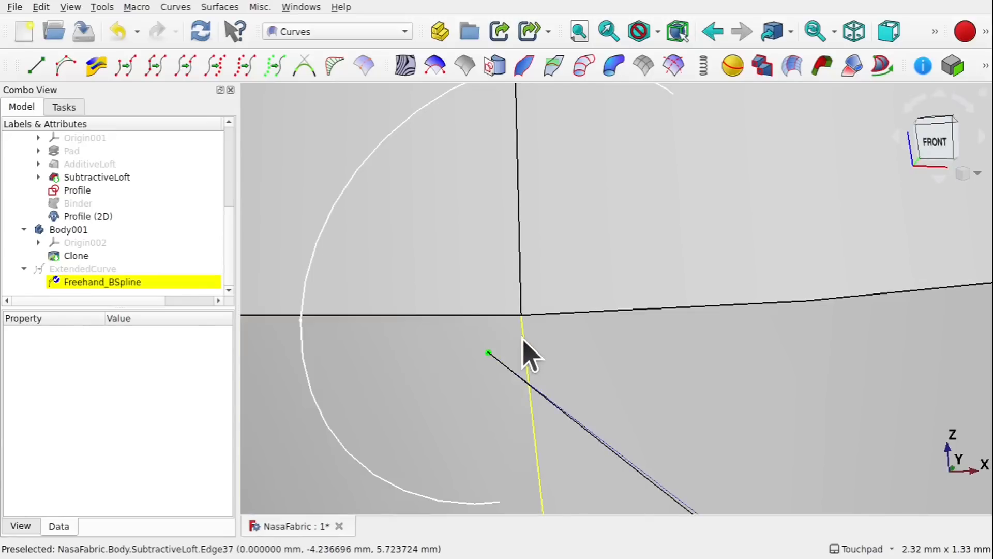
Snap the spline's upper end point to the SubtractiveLoft's Edge37, just below the rim corner.
{"action": "left_click", "coordinate": [523, 339]}
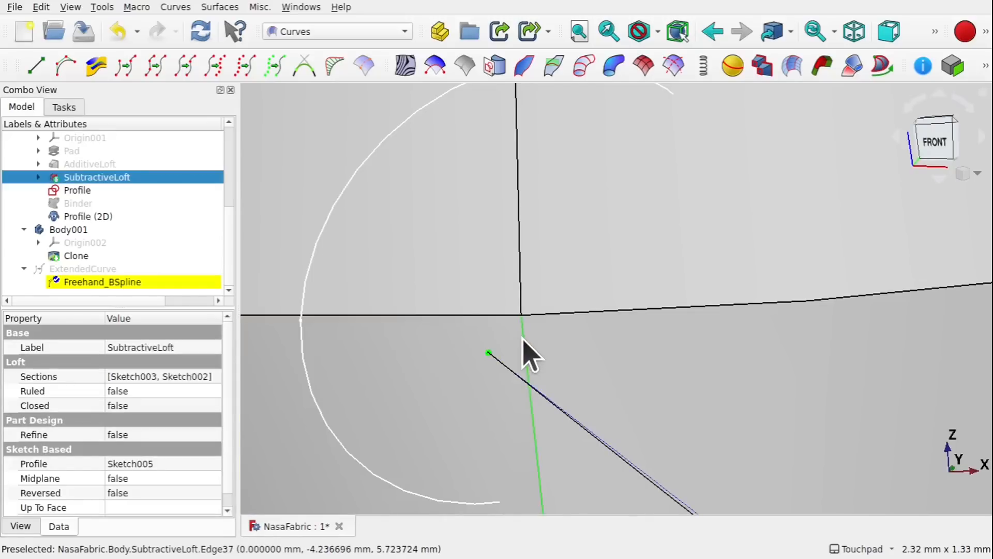
{"action": "key", "text": "s"}
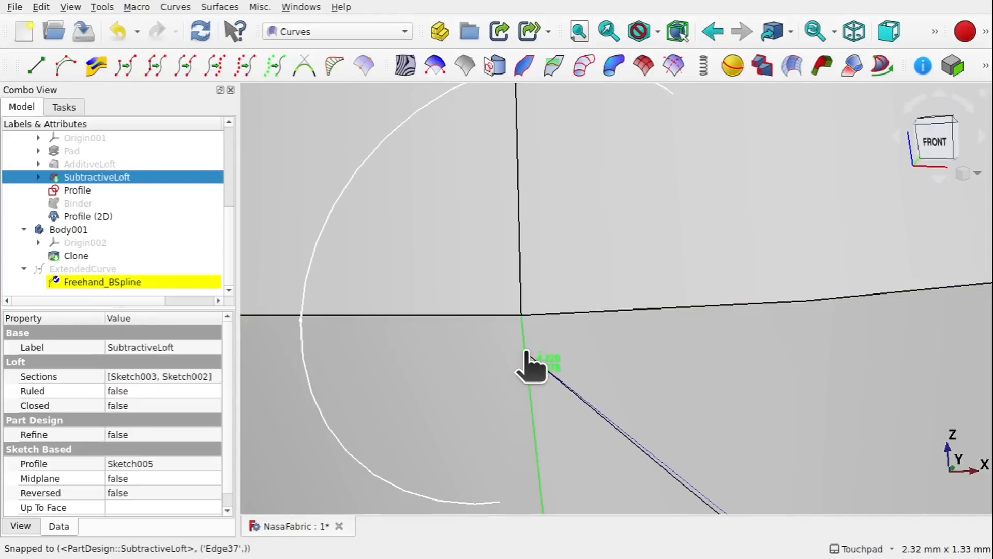
{"action": "left_click", "coordinate": [527, 352]}
{"action": "scroll", "coordinate": [489, 357], "scroll_direction": "down", "scroll_amount": 7}
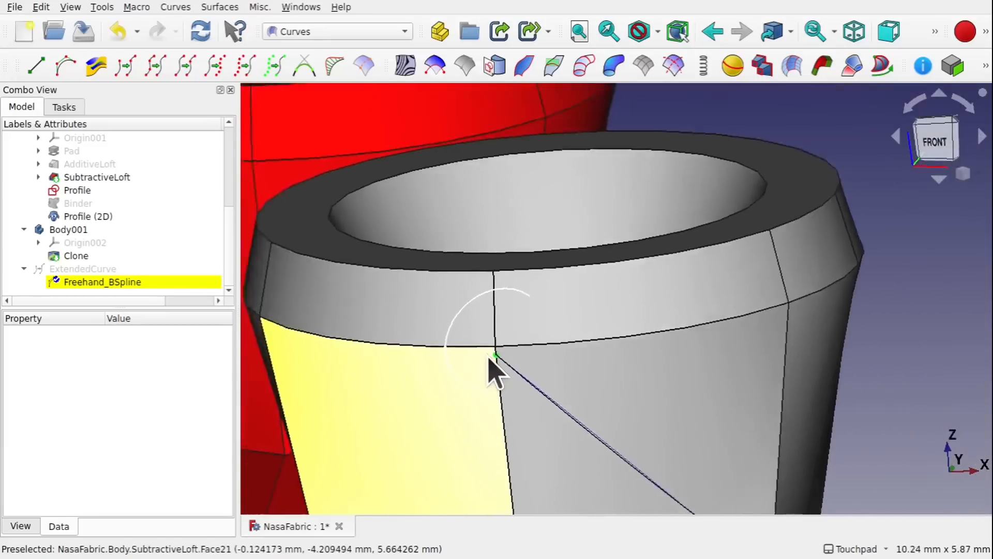
{"action": "scroll", "coordinate": [494, 365], "scroll_direction": "down", "scroll_amount": 6}
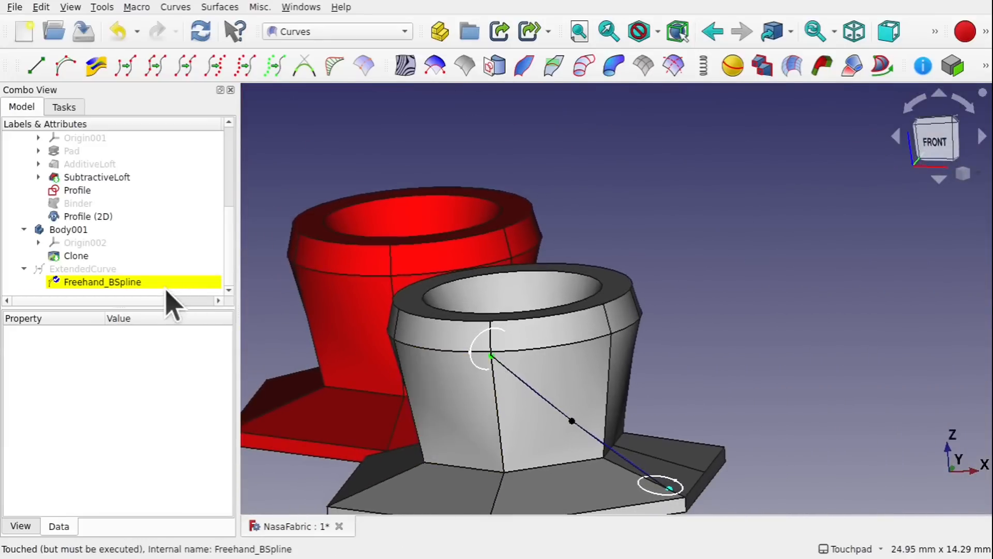
Finish editing Freehand_BSpline, hide it, and show the Binder as the handle's path between the two circular profiles.
{"action": "left_click", "coordinate": [127, 282]}
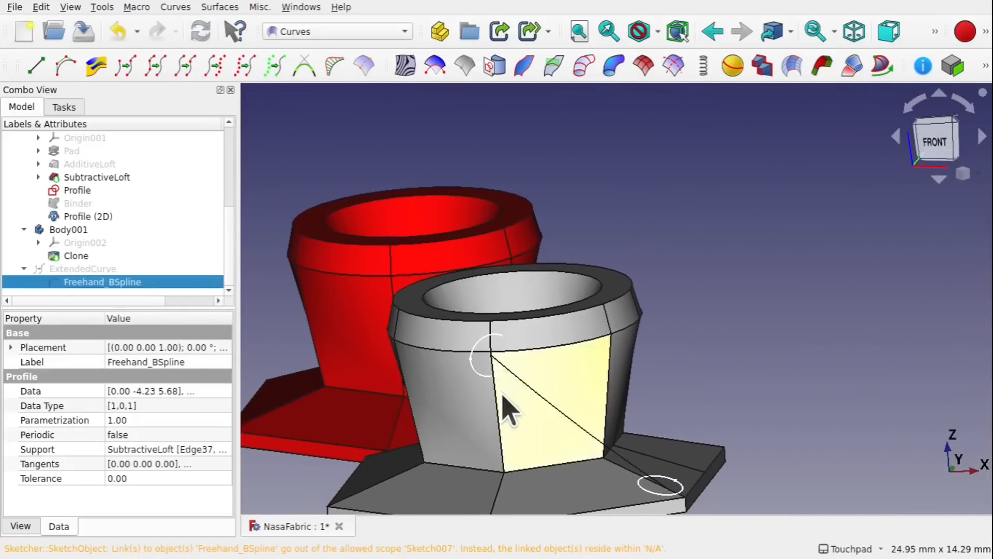
{"action": "left_click_drag", "start_coordinate": [501, 404], "coordinate": [456, 427], "text": "shift"}
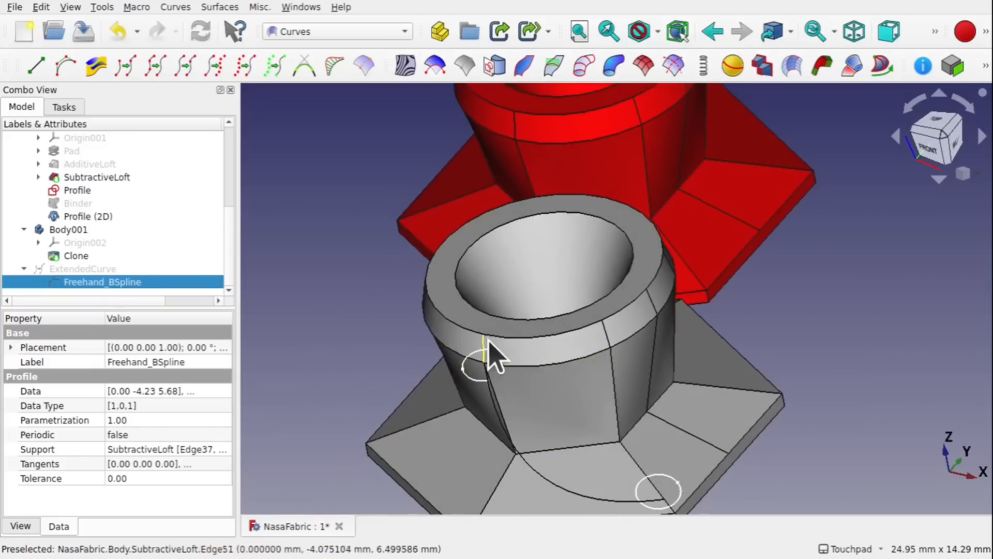
{"action": "middle_click_drag", "start_coordinate": [573, 390], "coordinate": [647, 275], "text": "shift"}
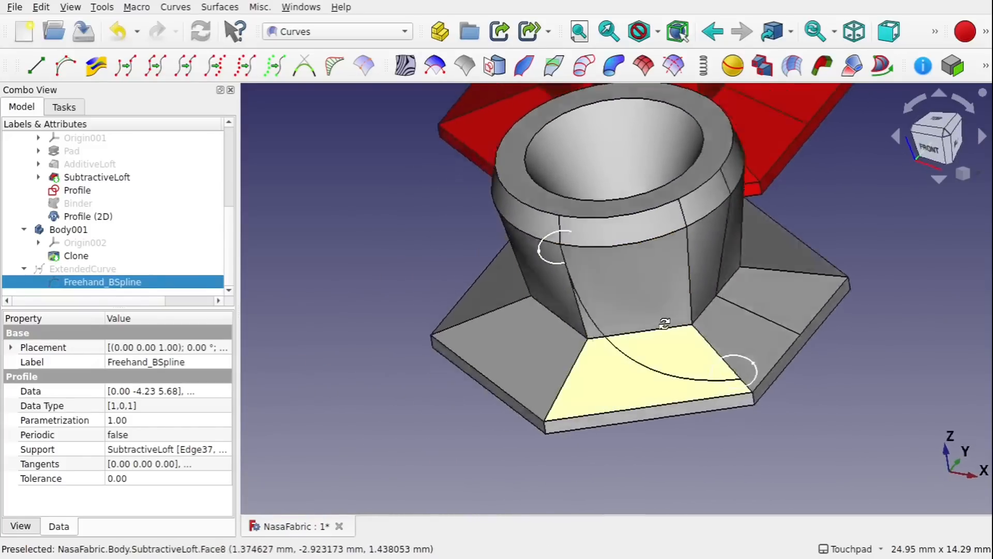
{"action": "left_click_drag", "start_coordinate": [600, 362], "coordinate": [698, 297], "text": "shift"}
{"action": "middle_click_drag", "start_coordinate": [698, 296], "coordinate": [661, 326], "text": "shift"}
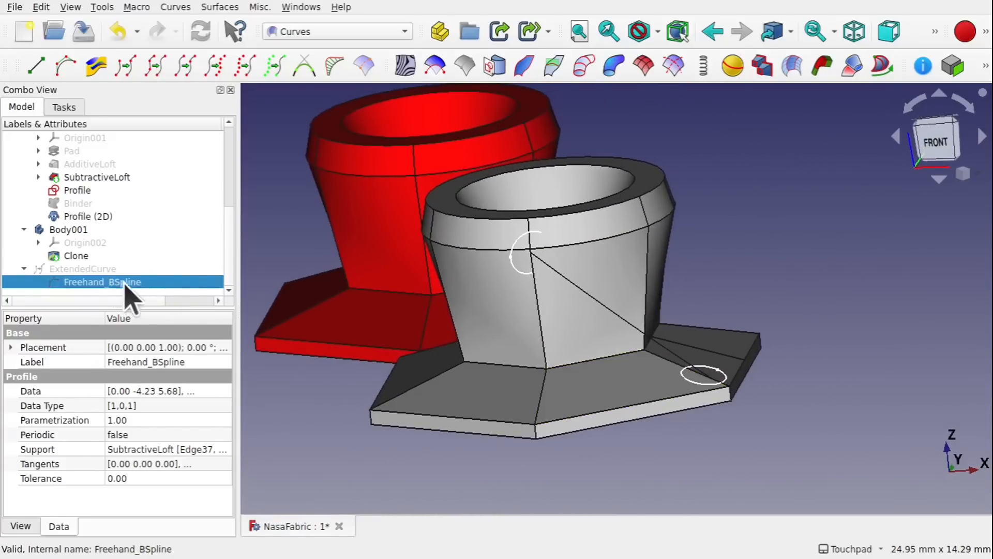
{"action": "left_click", "coordinate": [78, 204]}
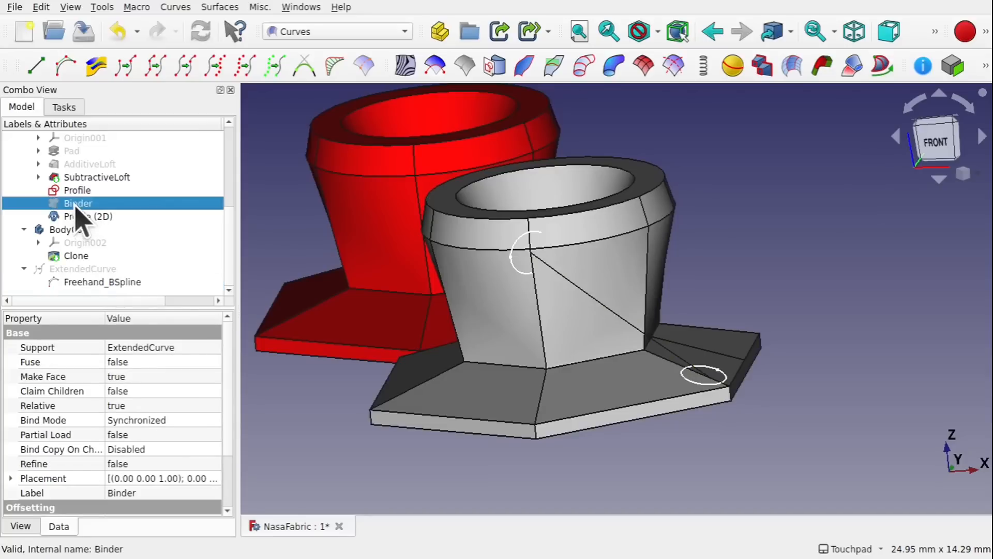
{"action": "left_click", "coordinate": [98, 283]}
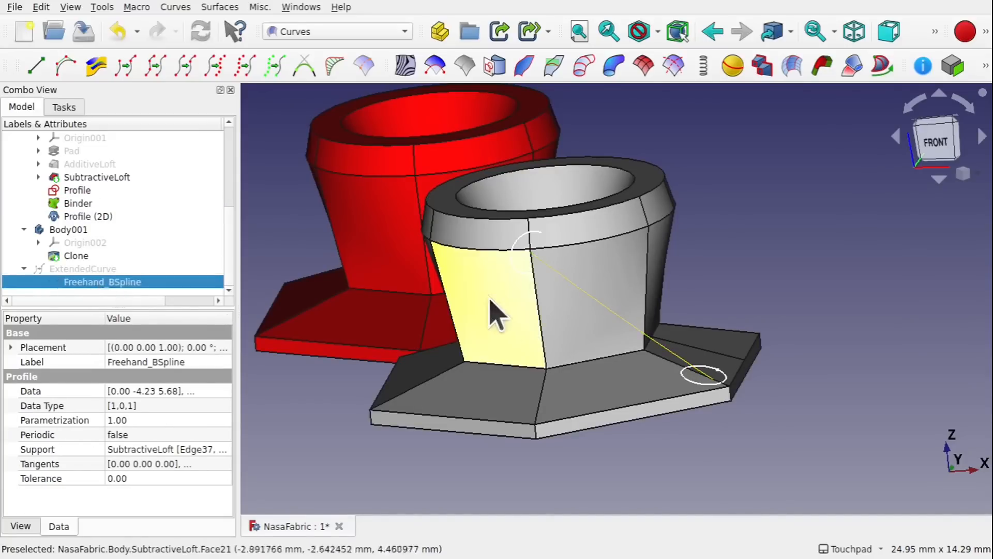
{"action": "middle_click_drag", "start_coordinate": [536, 326], "coordinate": [544, 399]}
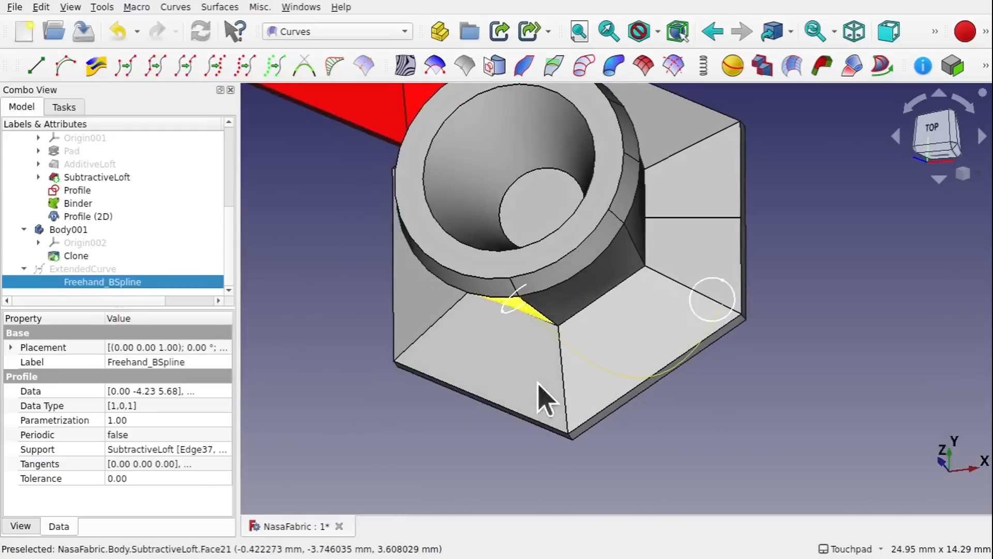
{"action": "middle_click_drag", "start_coordinate": [514, 306], "coordinate": [543, 204]}
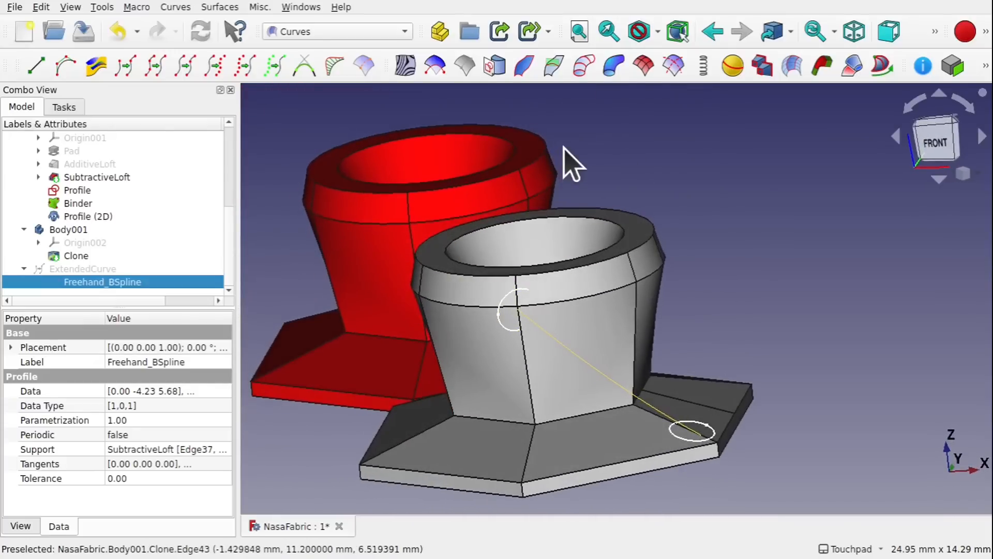
Switch to the Part Design workbench and start an additive pipe from the circular profile at the cup rim.
{"action": "left_click", "coordinate": [329, 34]}
{"action": "left_click", "coordinate": [309, 271]}
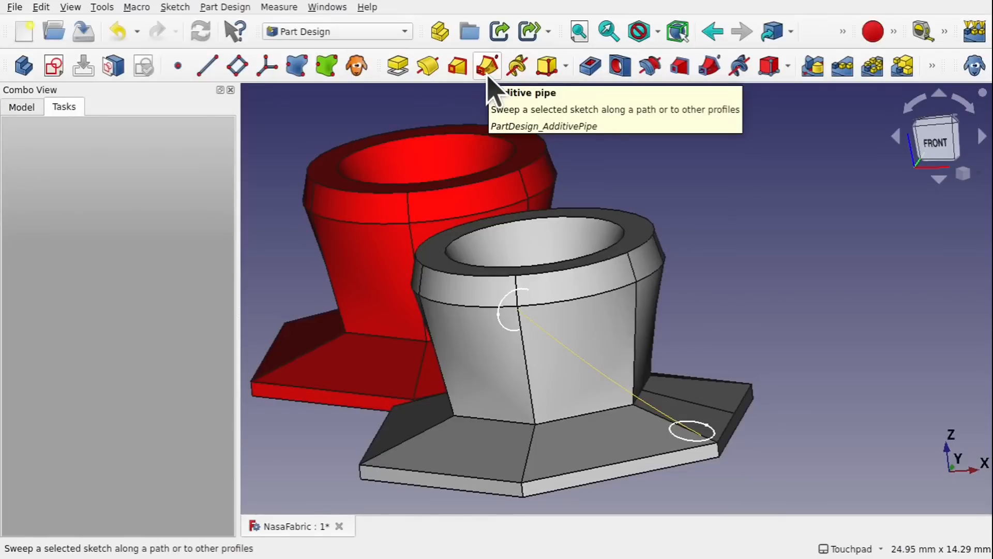
{"action": "left_click", "coordinate": [503, 321]}
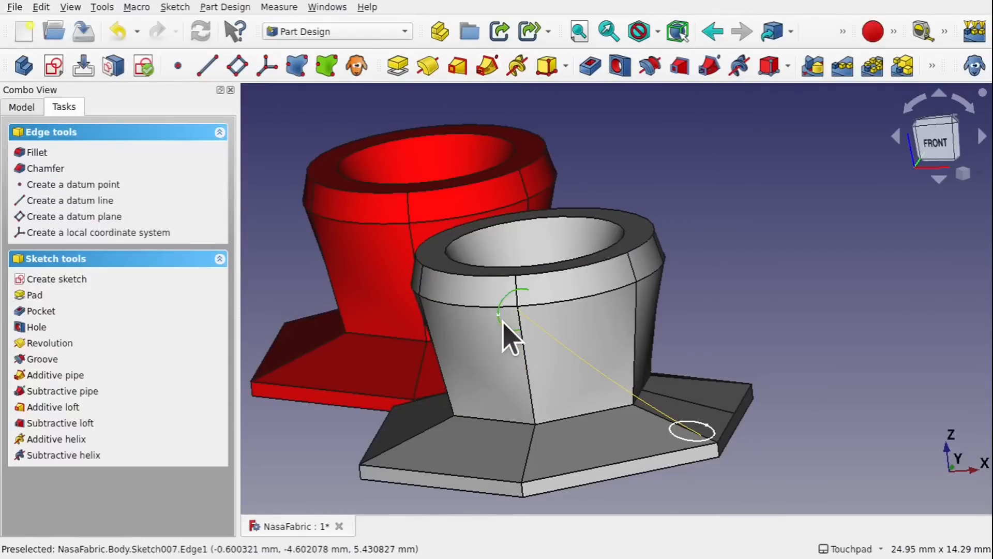
{"action": "left_click", "coordinate": [487, 66]}
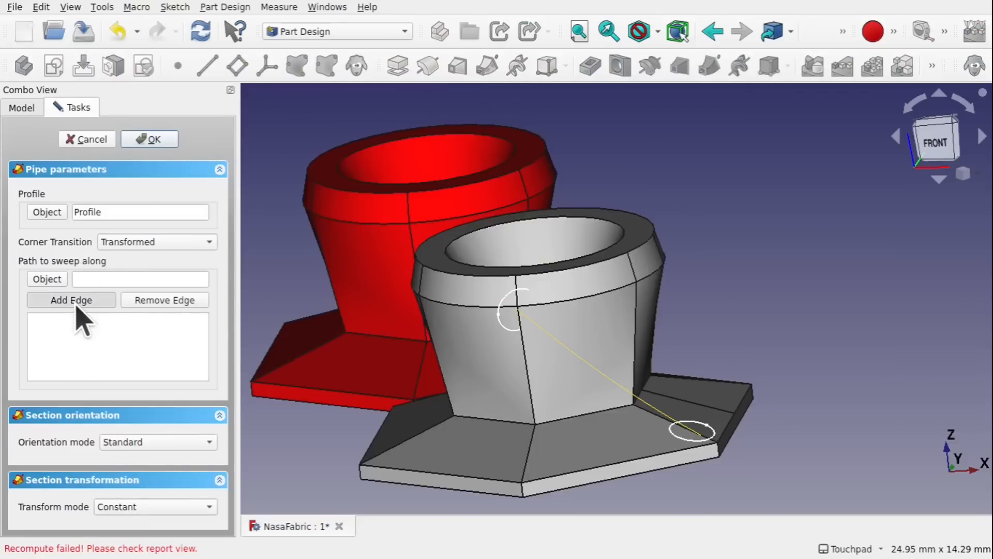
Use the Binder curve as the pipe's sweep path, and remove Edge2 from the path's edge list.
{"action": "left_click", "coordinate": [631, 395]}
{"action": "left_click_drag", "start_coordinate": [636, 406], "coordinate": [748, 222], "text": "alt"}
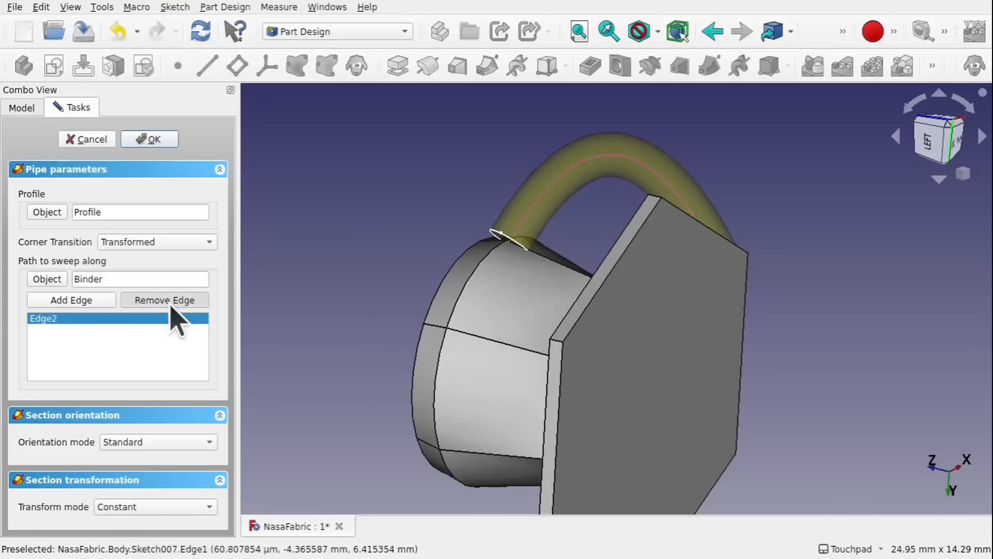
{"action": "left_click", "coordinate": [608, 156]}
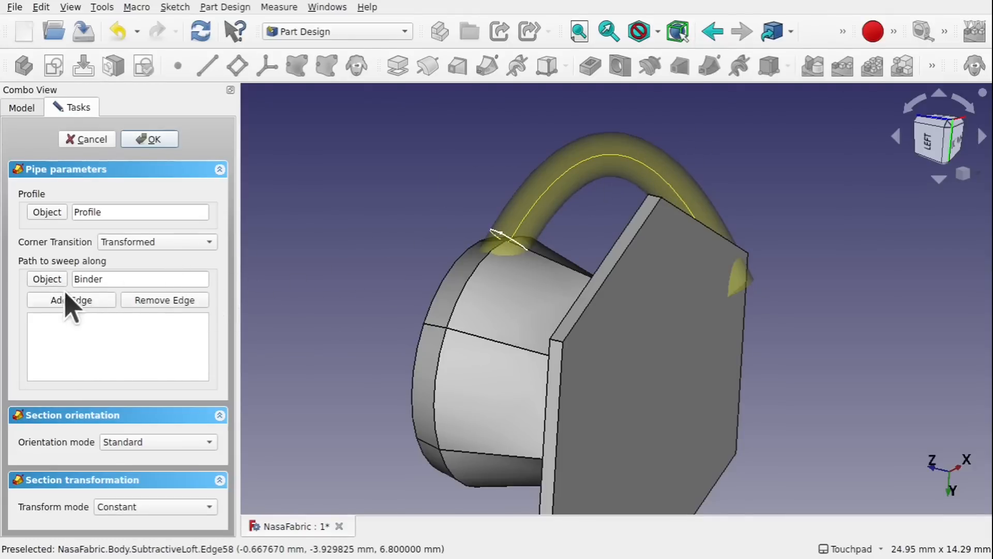
{"action": "middle_click_drag", "start_coordinate": [687, 166], "coordinate": [576, 288]}
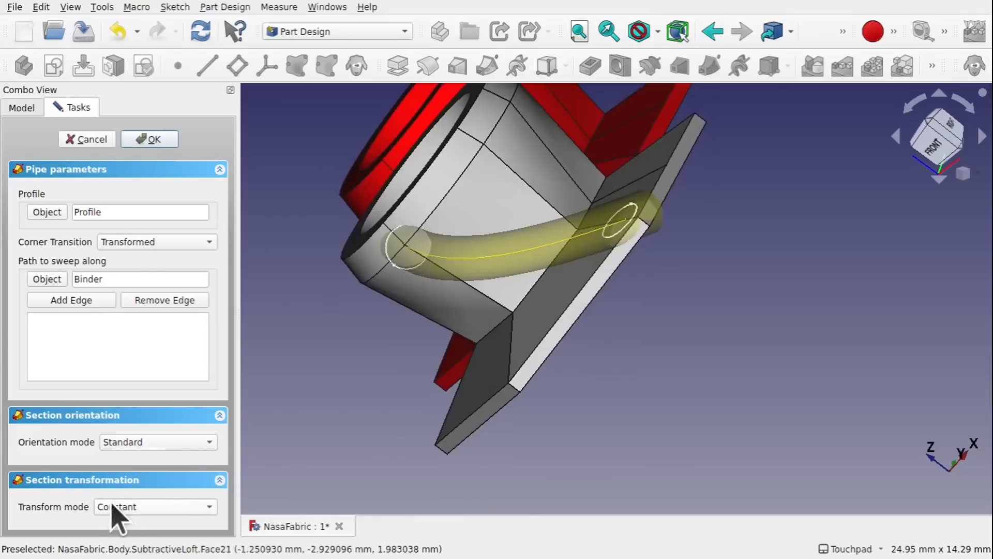
Set the pipe's transform mode to Multisection and add Profile (2D) on the base as its section.
{"action": "left_click", "coordinate": [150, 507]}
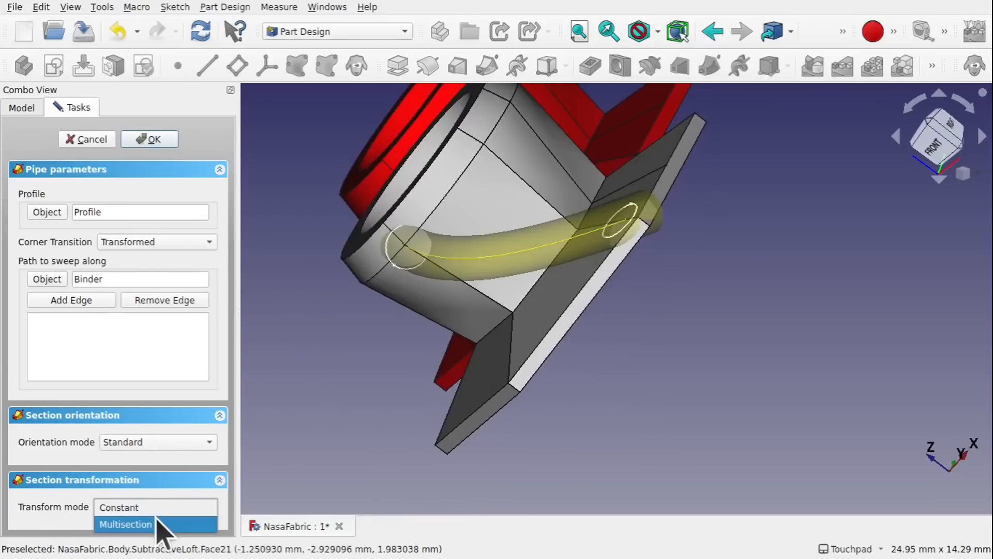
{"action": "left_click", "coordinate": [126, 524]}
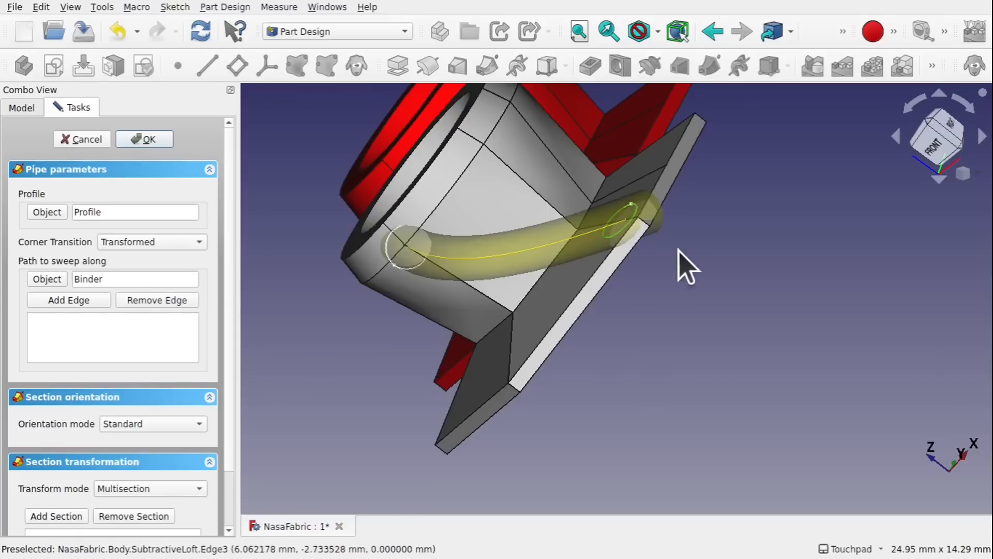
{"action": "scroll", "coordinate": [234, 496], "scroll_direction": "down", "scroll_amount": 2}
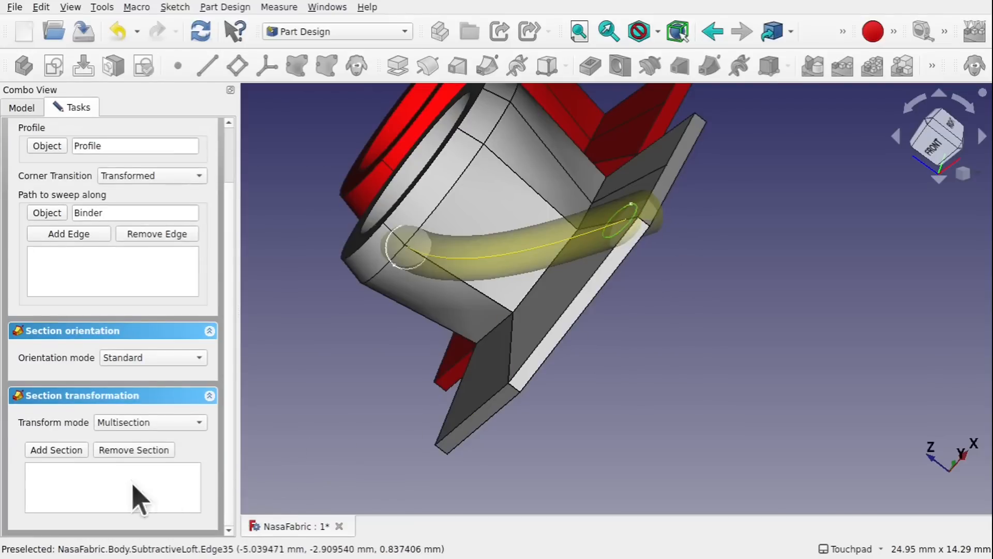
{"action": "left_click", "coordinate": [637, 212]}
{"action": "left_click_drag", "start_coordinate": [659, 306], "coordinate": [719, 295], "text": "alt"}
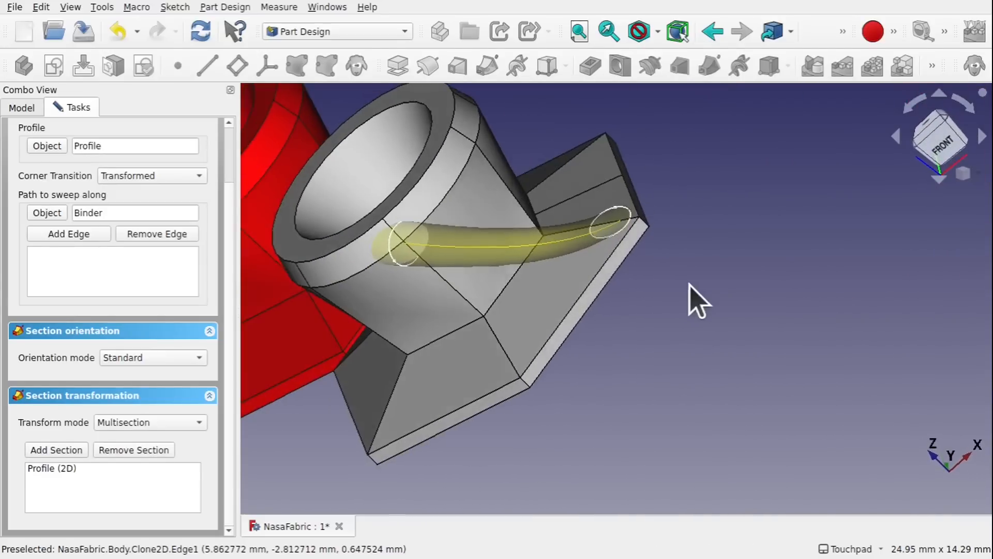
{"action": "left_click_drag", "start_coordinate": [606, 231], "coordinate": [612, 264], "text": "alt"}
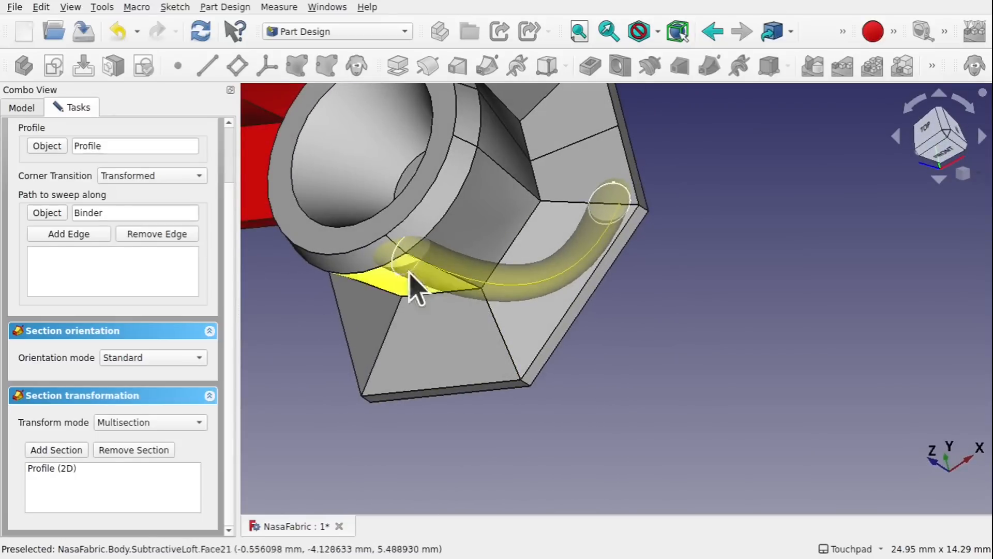
{"action": "left_click_drag", "start_coordinate": [610, 215], "coordinate": [295, 218], "text": "alt"}
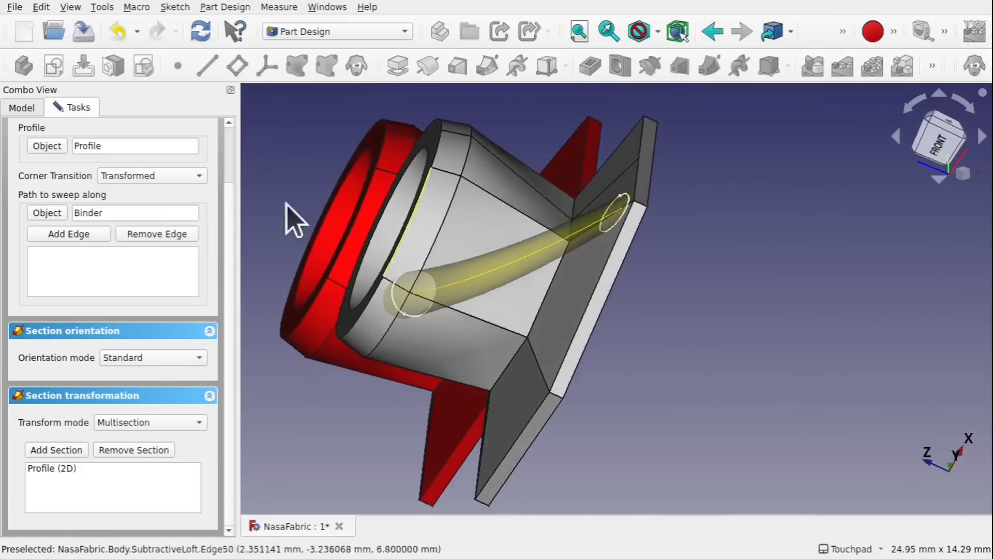
Accept the additive pipe for the handle and save the NasaFabric document.
{"action": "scroll", "coordinate": [223, 149], "scroll_direction": "up", "scroll_amount": 3}
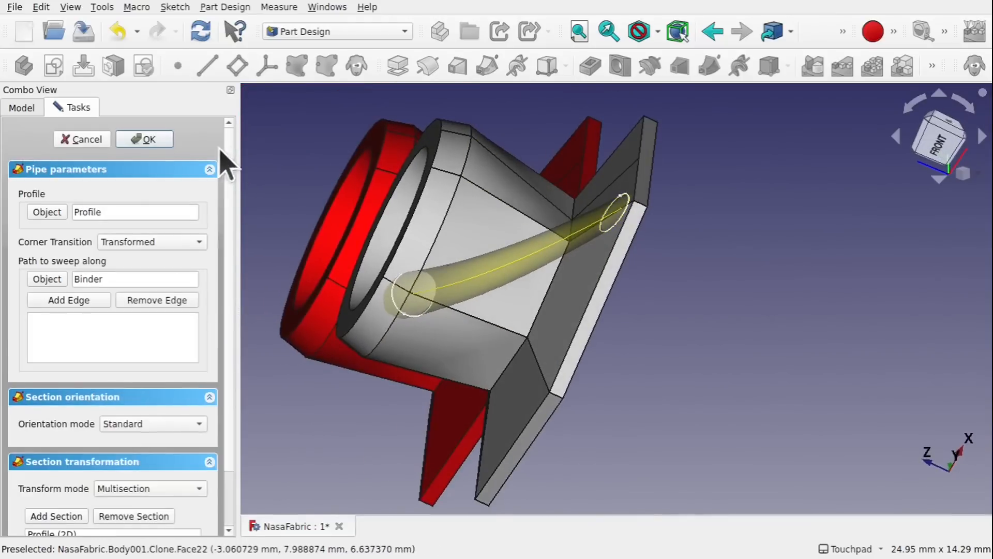
{"action": "left_click", "coordinate": [145, 139]}
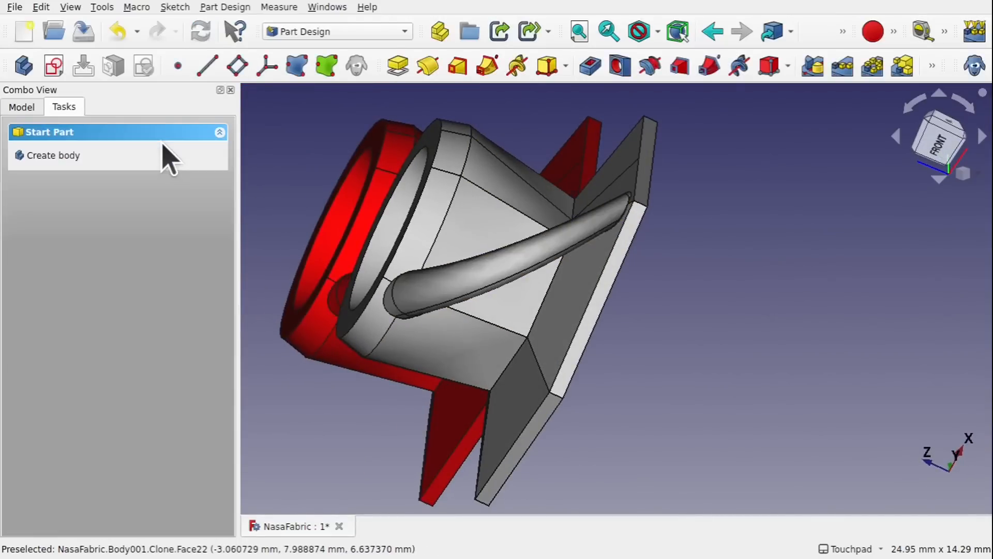
{"action": "mouse_move", "coordinate": [481, 213]}
{"action": "left_mouse_down", "text": "alt"}
{"action": "mouse_move", "coordinate": [535, 222]}
{"action": "mouse_move", "coordinate": [637, 189]}
{"action": "mouse_move", "coordinate": [624, 153]}
{"action": "mouse_move", "coordinate": [614, 205]}
{"action": "mouse_move", "coordinate": [600, 199]}
{"action": "mouse_move", "coordinate": [760, 189]}
{"action": "mouse_move", "coordinate": [756, 197]}
{"action": "left_mouse_up", "text": "alt"}
{"action": "key", "text": "ctrl+s"}
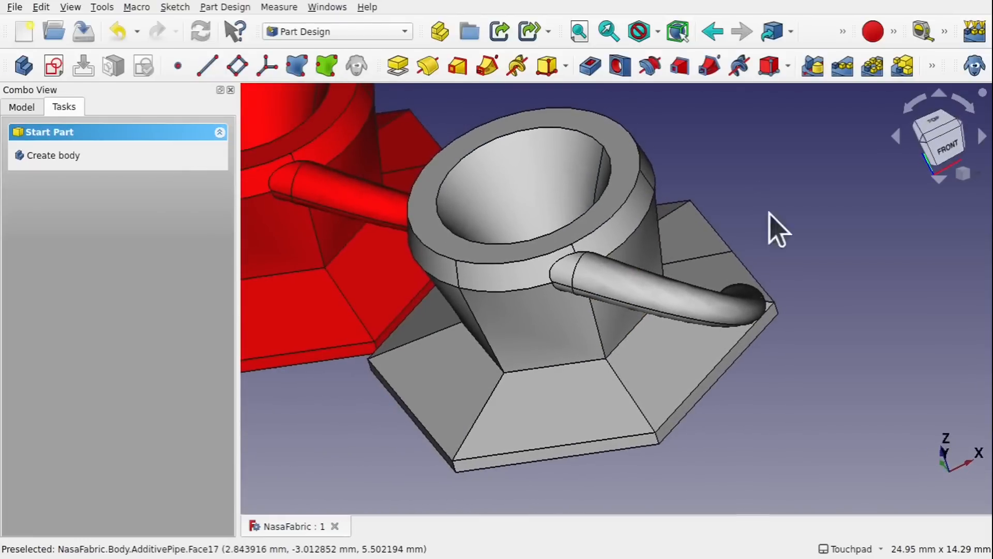
Select the AdditivePipe in the model tree and inspect where the handle meets the cup and base.
{"action": "left_click", "coordinate": [21, 109]}
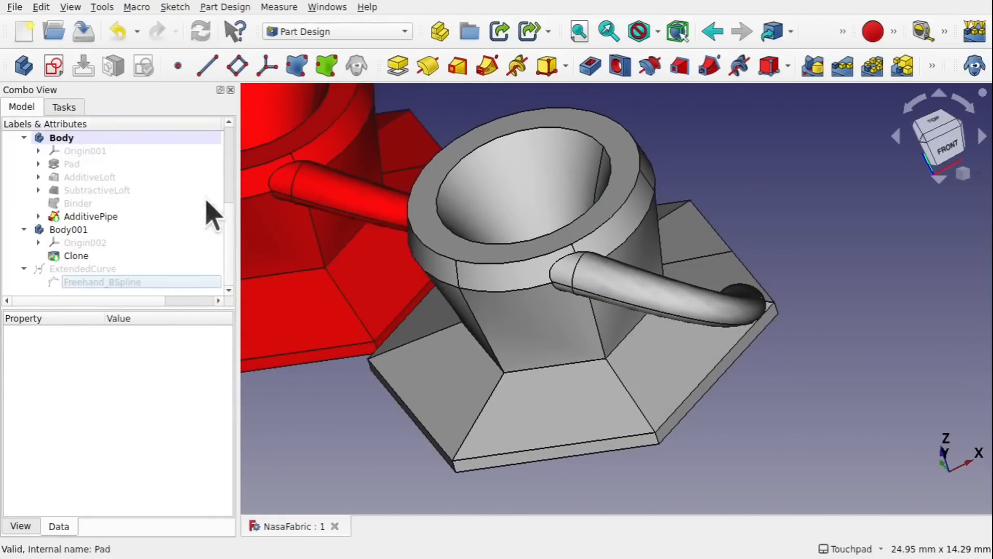
{"action": "left_click", "coordinate": [91, 216]}
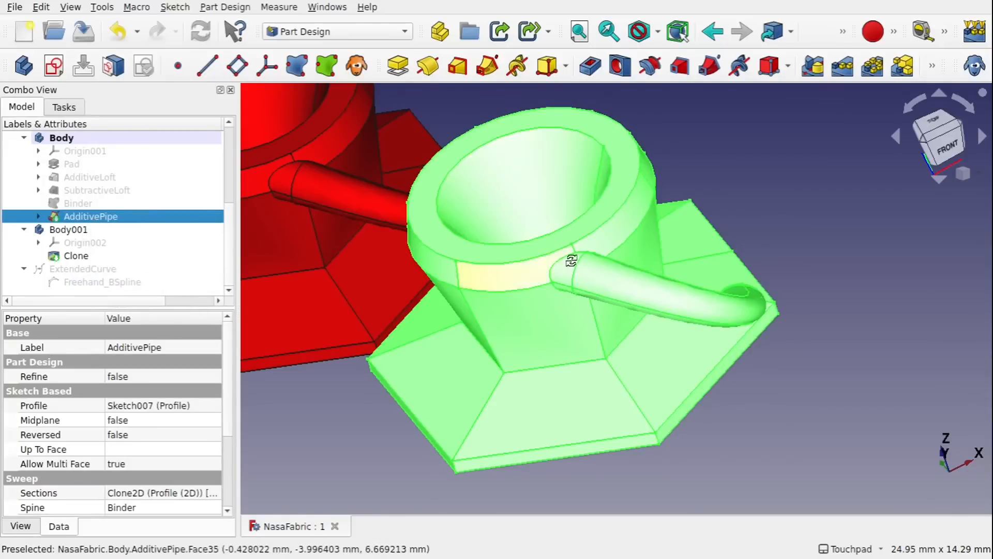
{"action": "left_click_drag", "start_coordinate": [569, 260], "coordinate": [620, 366], "text": "alt"}
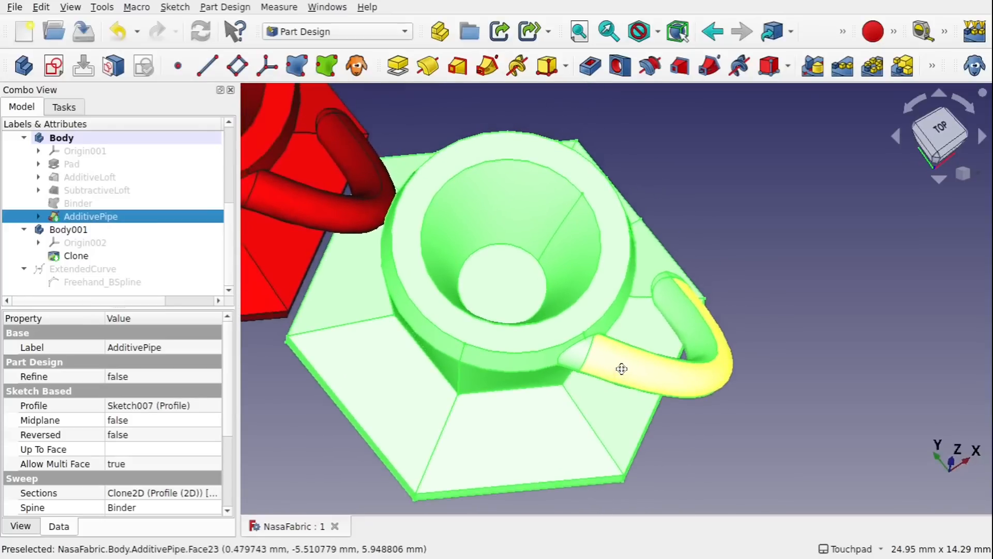
{"action": "left_click_drag", "start_coordinate": [402, 388], "coordinate": [333, 343], "text": "shift"}
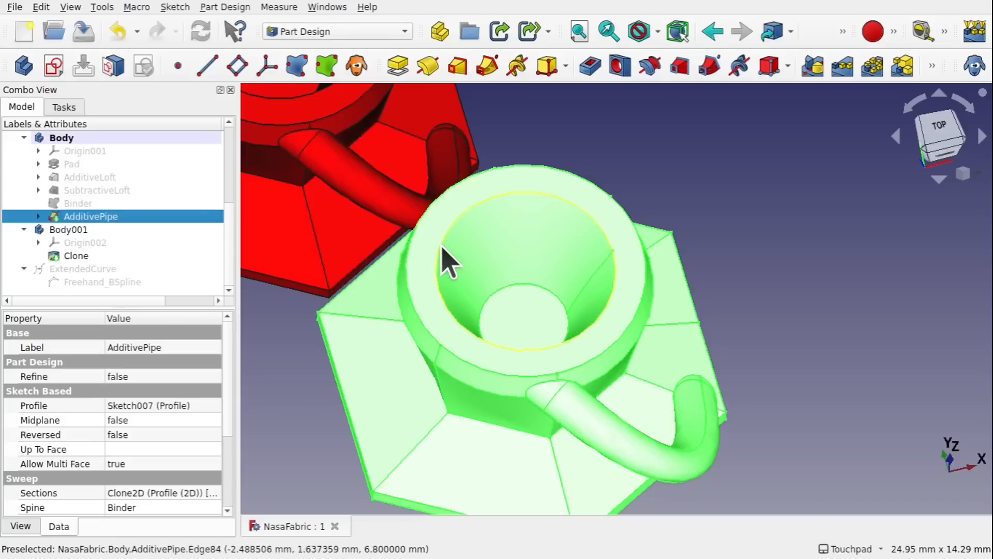
{"action": "scroll", "coordinate": [445, 259], "scroll_direction": "down", "scroll_amount": 5}
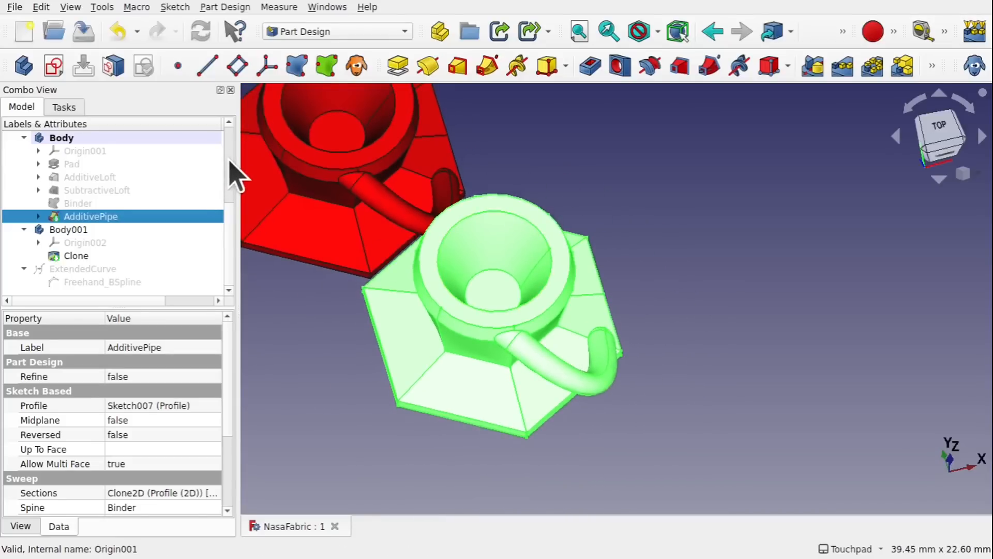
Show the NASA_Fabric_Mk_3_Smooth2 mesh to compare its handles with the modelled one, and hide it again.
{"action": "scroll", "coordinate": [230, 161], "scroll_direction": "up", "scroll_amount": 4}
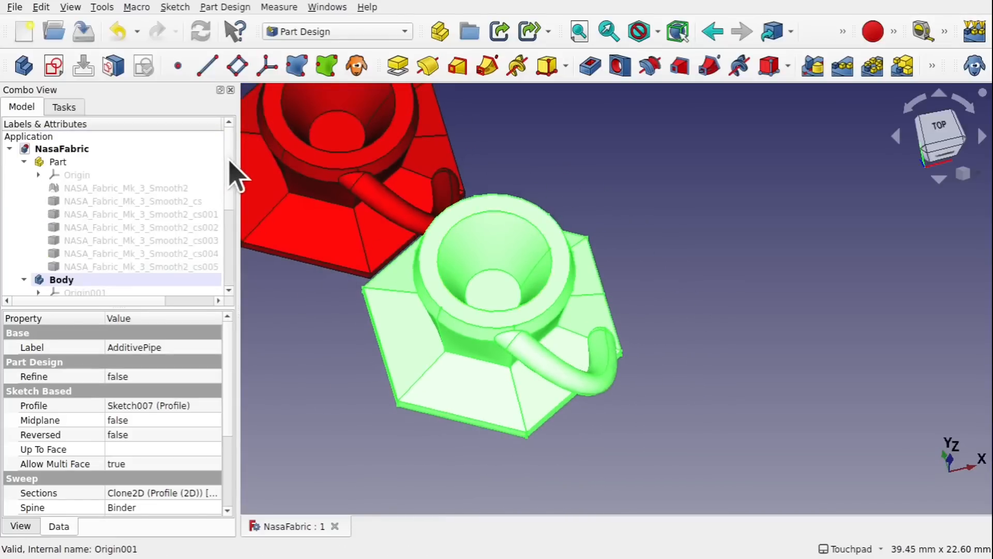
{"action": "left_click", "coordinate": [119, 188]}
{"action": "key", "text": "space"}
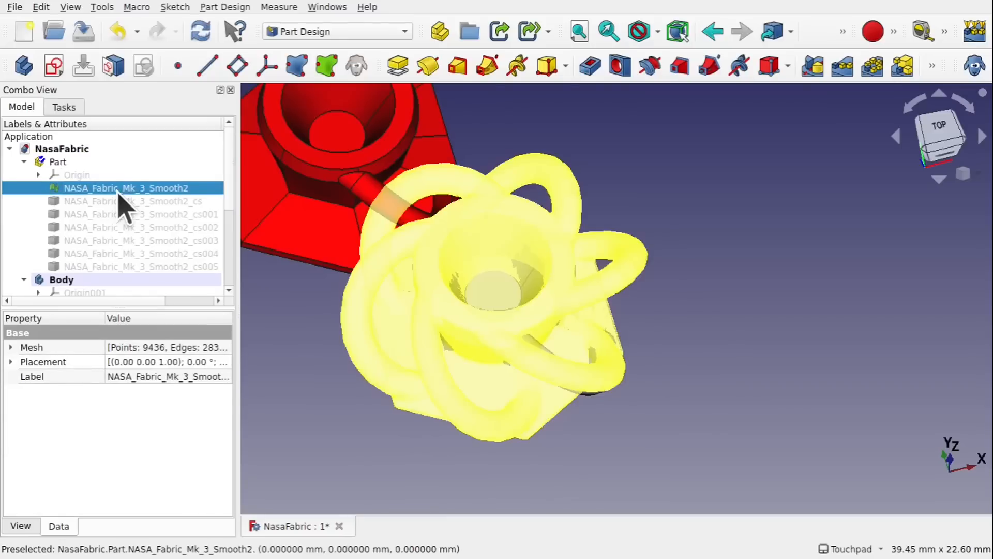
{"action": "left_click", "coordinate": [753, 368]}
{"action": "left_click_drag", "start_coordinate": [662, 325], "coordinate": [728, 379], "text": "alt"}
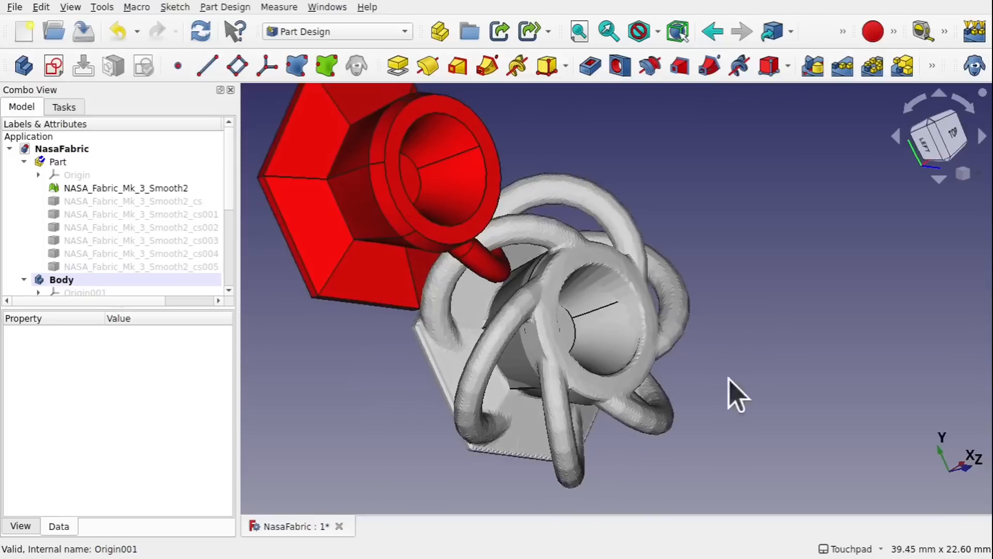
{"action": "left_click_drag", "start_coordinate": [351, 427], "coordinate": [473, 337], "text": "alt"}
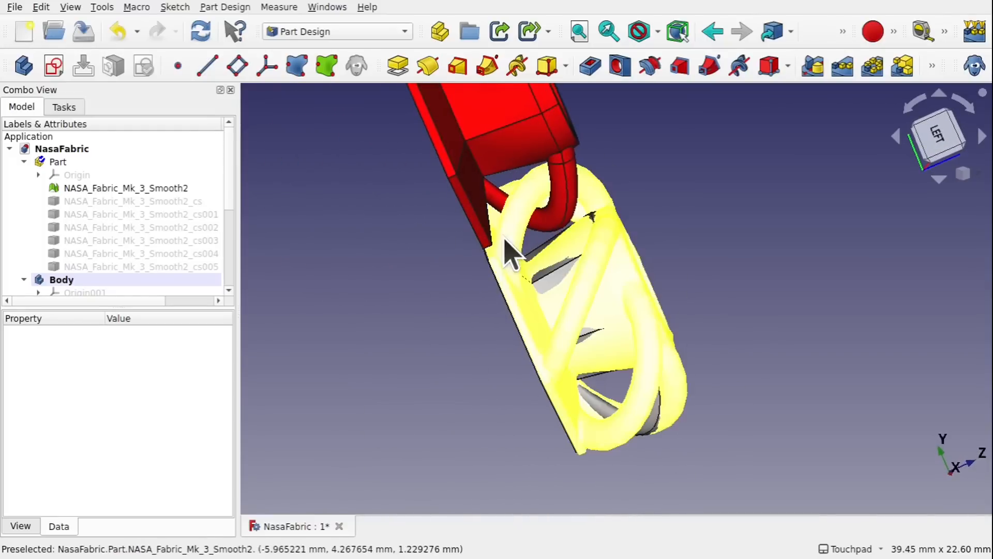
{"action": "left_click_drag", "start_coordinate": [554, 417], "coordinate": [249, 324], "text": "alt"}
{"action": "left_click", "coordinate": [125, 189]}
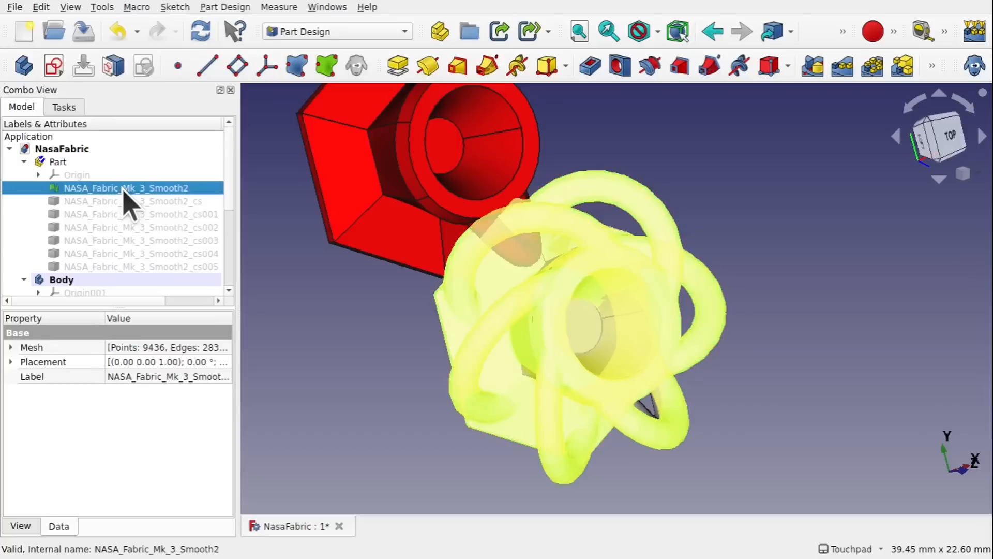
{"action": "key", "text": "space"}
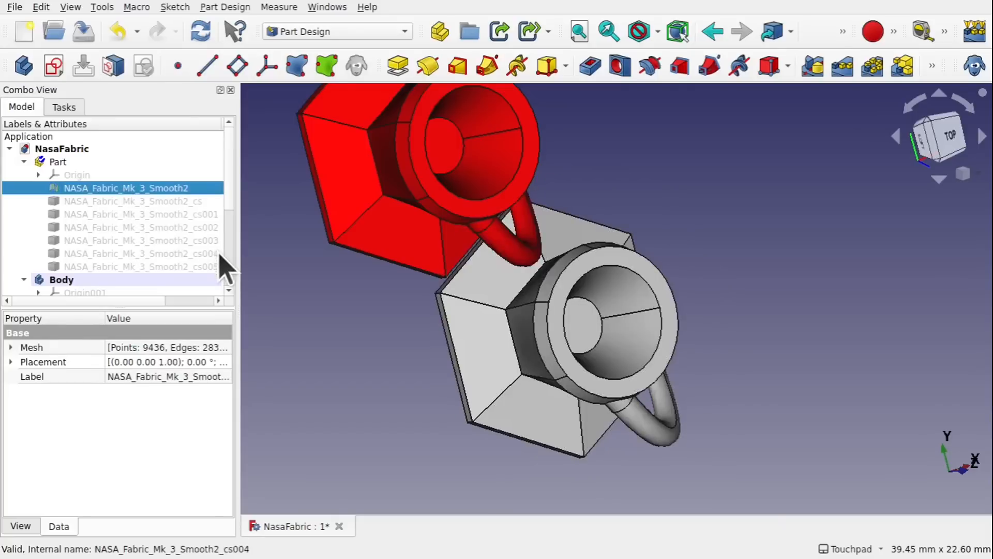
{"action": "scroll", "coordinate": [222, 267], "scroll_direction": "down", "scroll_amount": 4}
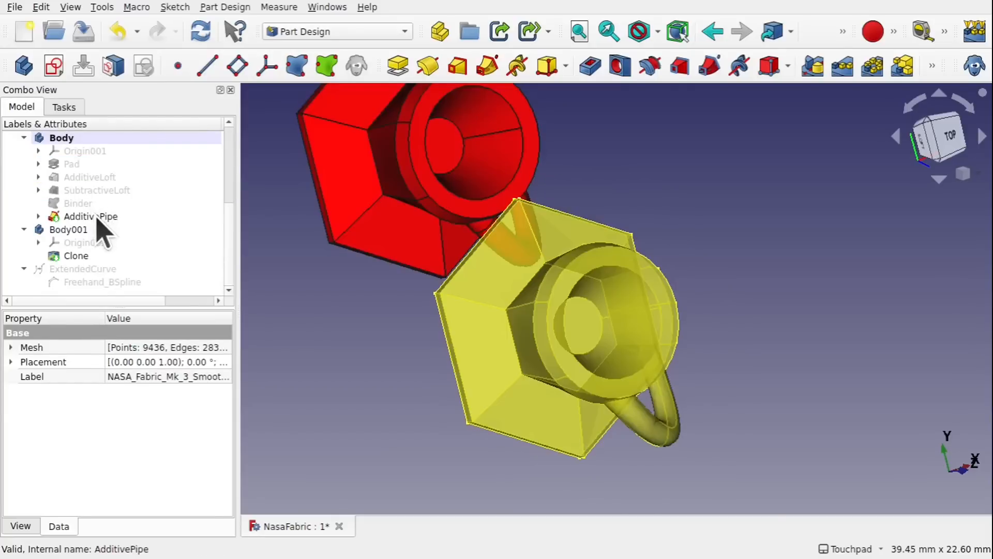
Create a polar pattern of the AdditivePipe handle around the Base Z axis.
{"action": "left_click", "coordinate": [97, 219]}
{"action": "mouse_move", "coordinate": [798, 173]}
{"action": "left_mouse_down", "text": "alt"}
{"action": "mouse_move", "coordinate": [660, 160]}
{"action": "mouse_move", "coordinate": [653, 134]}
{"action": "mouse_move", "coordinate": [787, 178]}
{"action": "left_mouse_up", "text": "alt"}
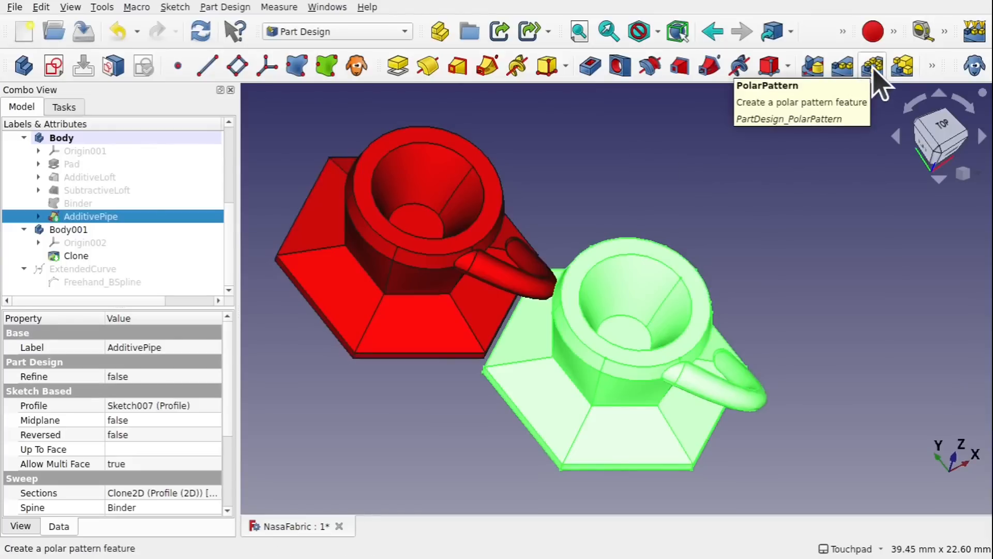
{"action": "left_click", "coordinate": [234, 7]}
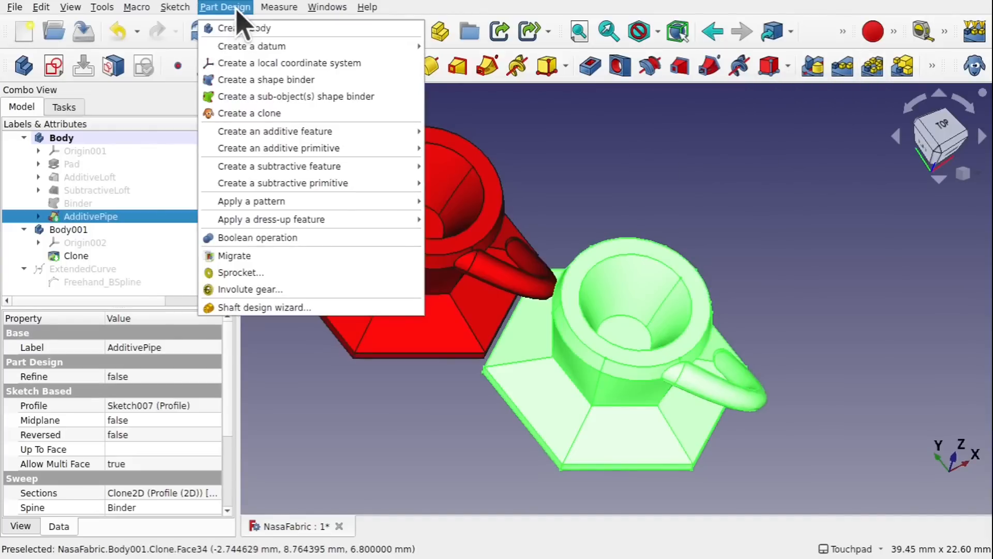
{"action": "mouse_move", "coordinate": [335, 201]}
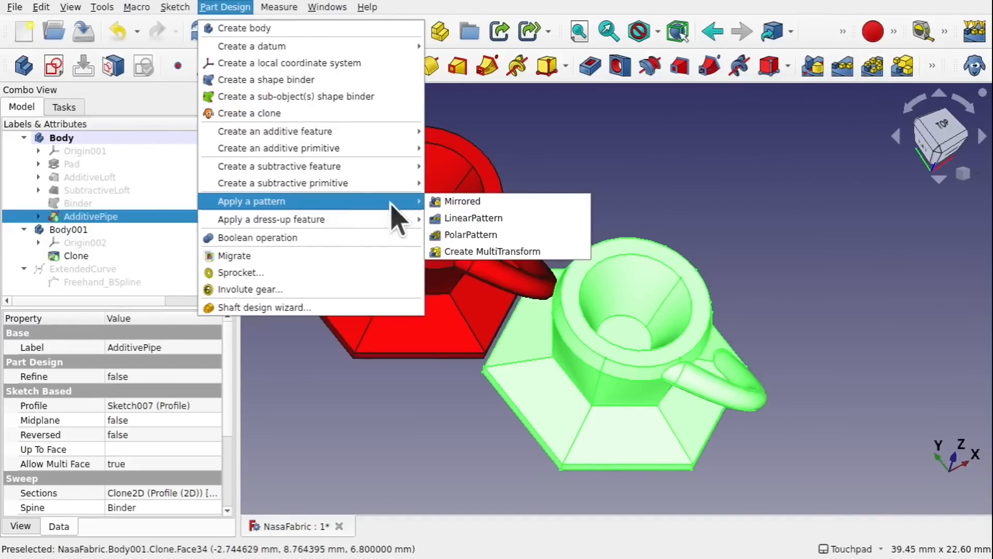
{"action": "left_click", "coordinate": [516, 236]}
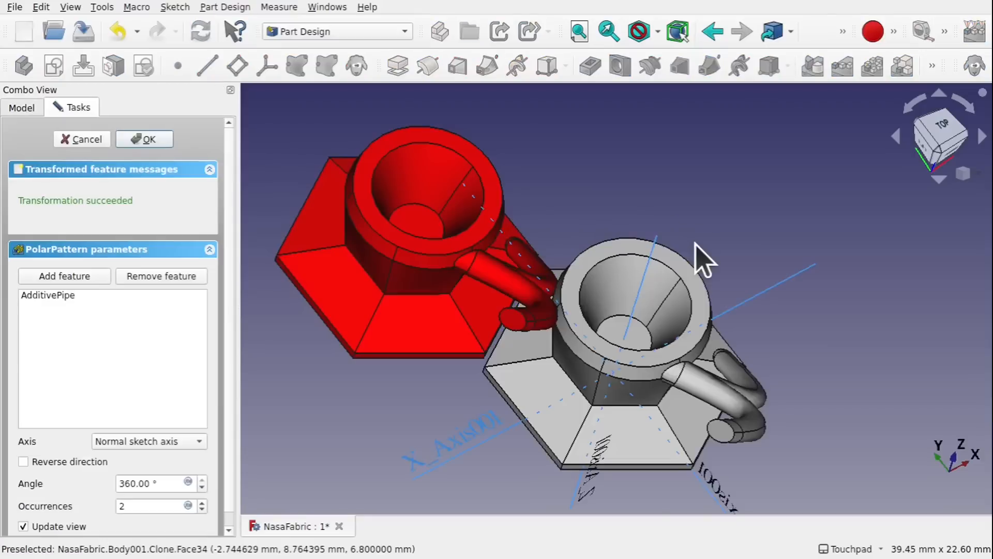
{"action": "left_click_drag", "start_coordinate": [700, 255], "coordinate": [672, 135], "text": "alt"}
{"action": "mouse_move", "coordinate": [576, 428]}
{"action": "left_mouse_down", "text": "alt"}
{"action": "mouse_move", "coordinate": [623, 389]}
{"action": "mouse_move", "coordinate": [586, 425]}
{"action": "left_mouse_up", "text": "alt"}
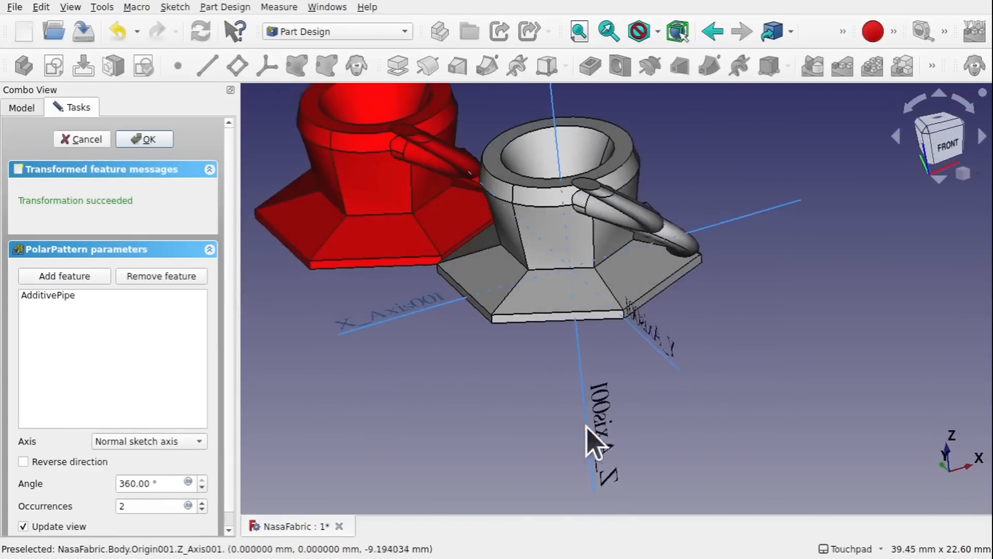
{"action": "left_click", "coordinate": [150, 448]}
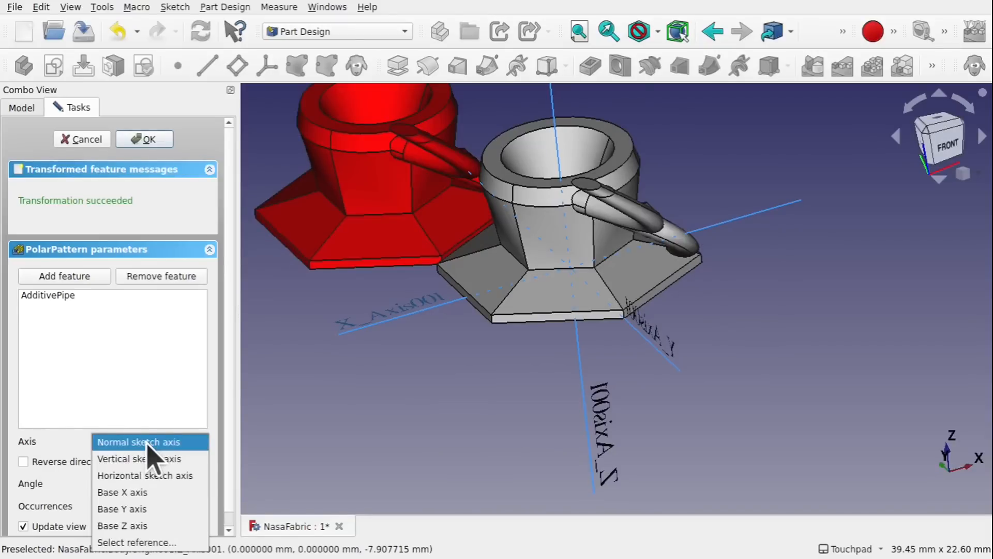
{"action": "left_click", "coordinate": [140, 525]}
Set the handle polar pattern to 6 occurrences and accept it.
{"action": "middle_click_drag", "start_coordinate": [541, 369], "coordinate": [683, 332]}
{"action": "scroll", "coordinate": [613, 388], "scroll_direction": "down", "scroll_amount": 3}
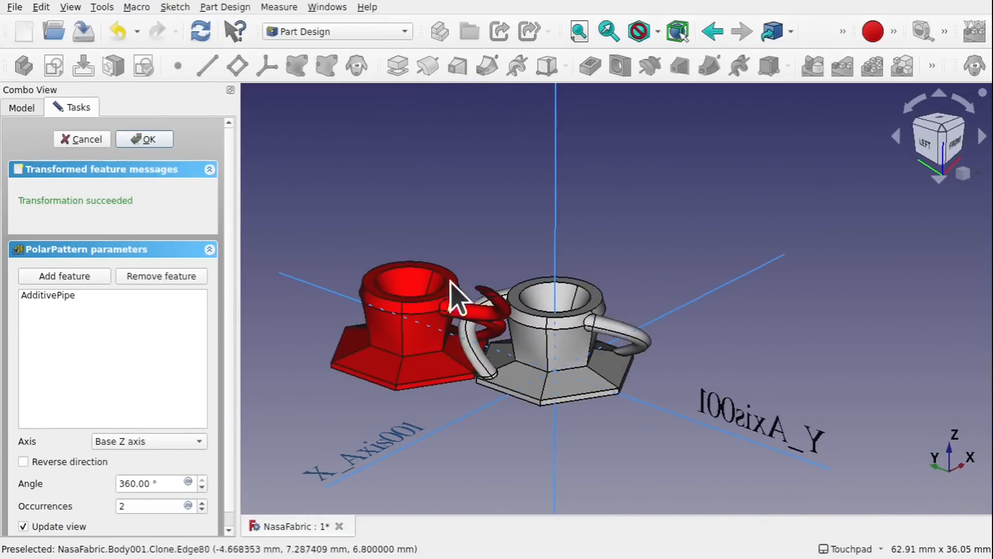
{"action": "middle_click_drag", "start_coordinate": [573, 346], "coordinate": [554, 416]}
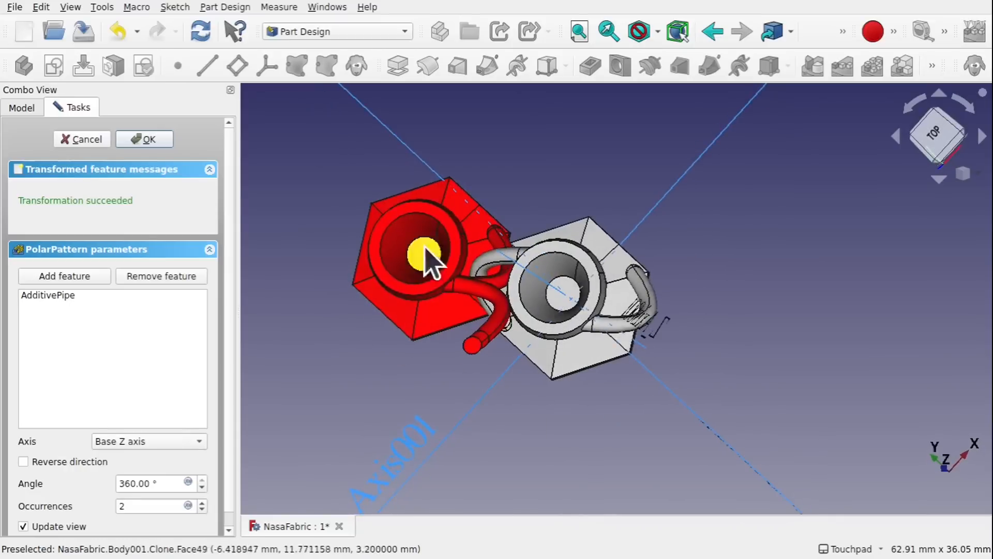
{"action": "middle_click_drag", "start_coordinate": [506, 337], "coordinate": [500, 394]}
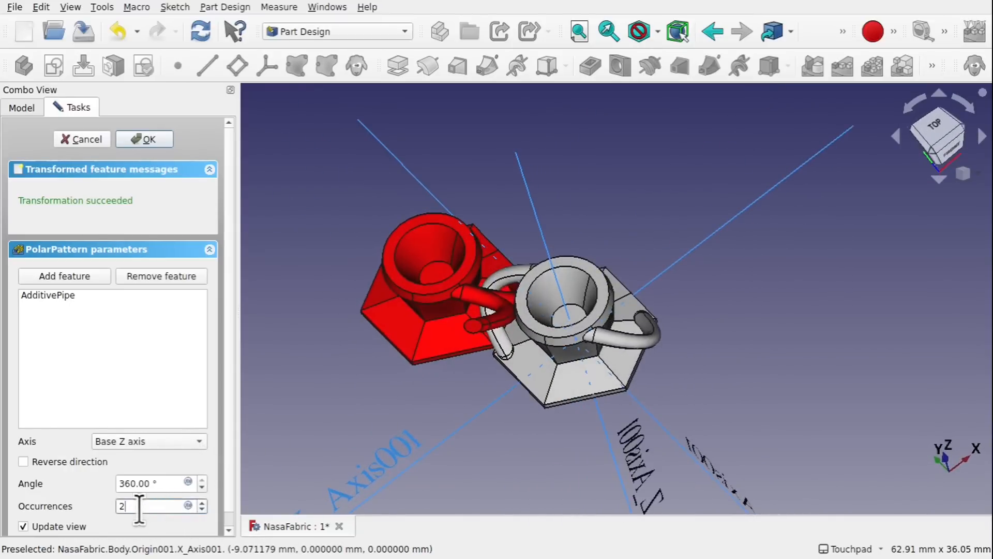
{"action": "type", "text": "6"}
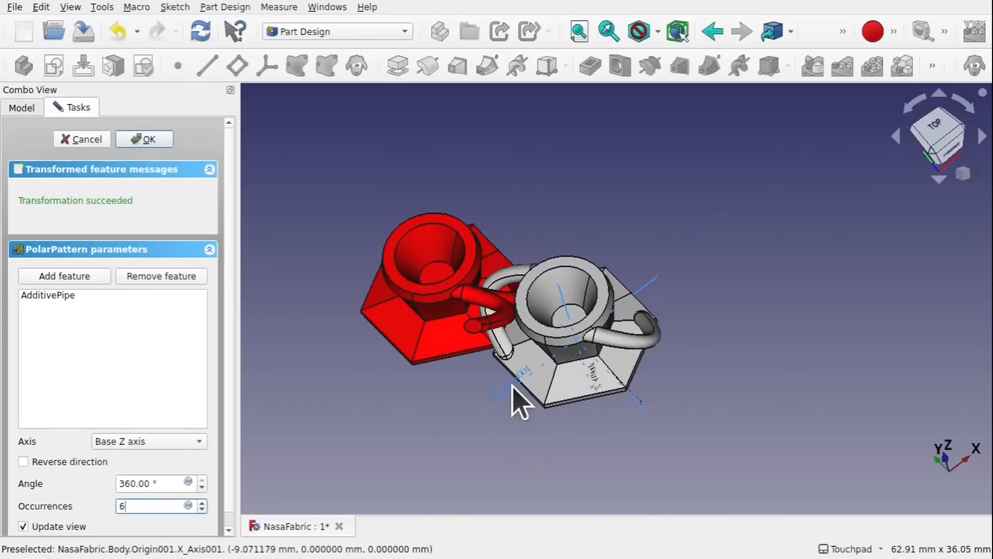
{"action": "middle_click_drag", "start_coordinate": [513, 394], "coordinate": [472, 354]}
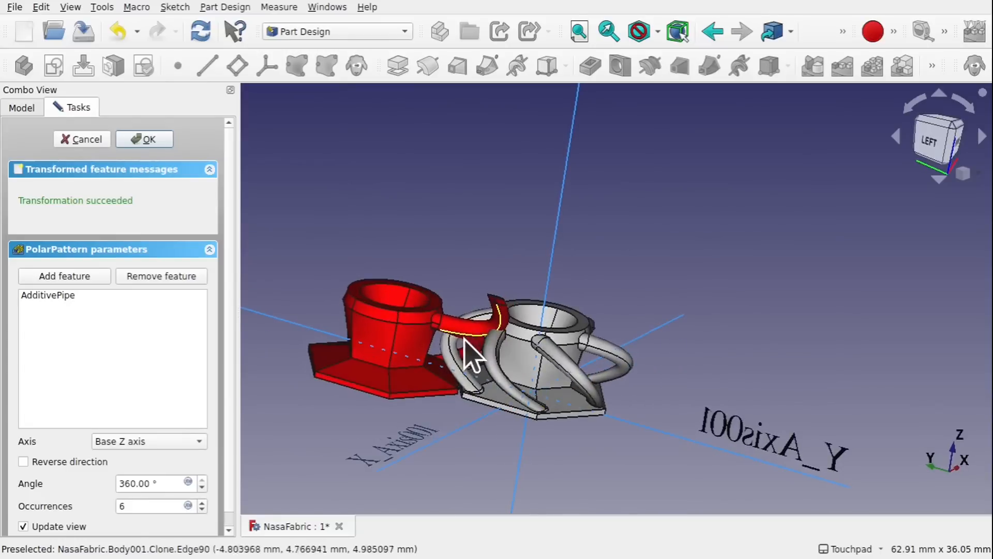
{"action": "left_click", "coordinate": [136, 146]}
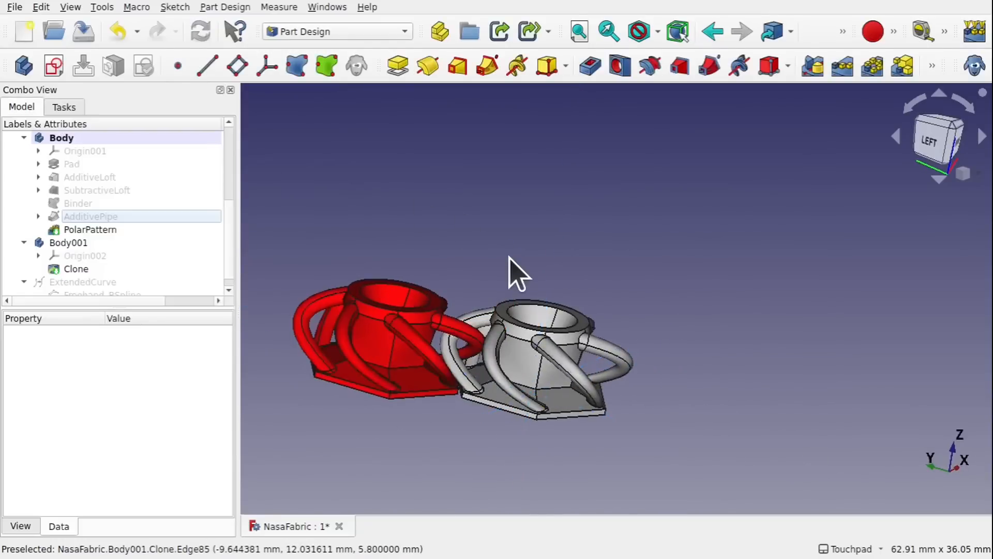
Inspect the patterned handles on the body and its red clone from several angles, including where they meet the cup and base.
{"action": "middle_click_drag", "start_coordinate": [510, 266], "coordinate": [490, 368]}
{"action": "middle_click_drag", "start_coordinate": [401, 288], "coordinate": [613, 319]}
{"action": "scroll", "coordinate": [482, 278], "scroll_direction": "up", "scroll_amount": 5}
{"action": "scroll", "coordinate": [567, 266], "scroll_direction": "down", "scroll_amount": 3}
{"action": "middle_click_drag", "start_coordinate": [501, 369], "coordinate": [673, 380]}
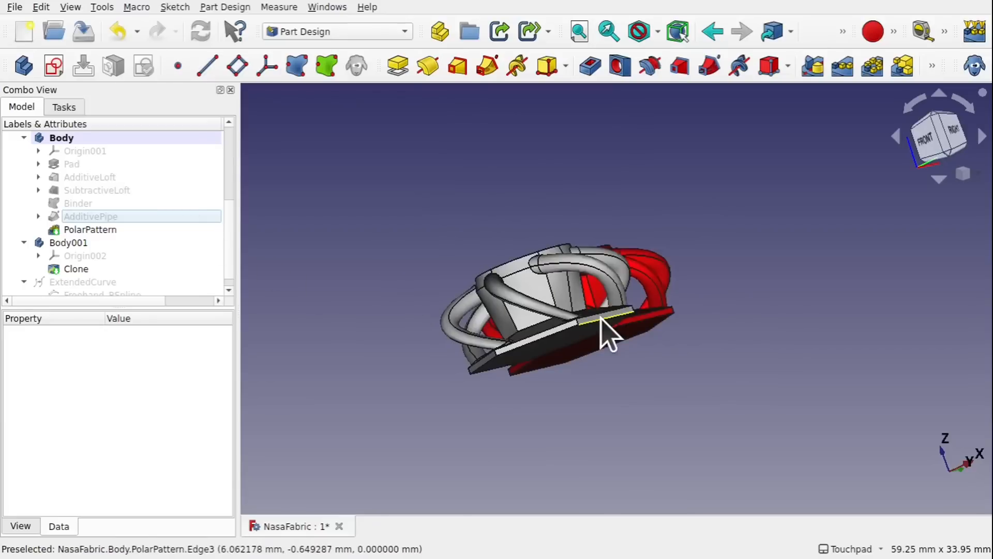
{"action": "scroll", "coordinate": [601, 318], "scroll_direction": "up", "scroll_amount": 4}
{"action": "middle_click_drag", "start_coordinate": [602, 318], "coordinate": [569, 348]}
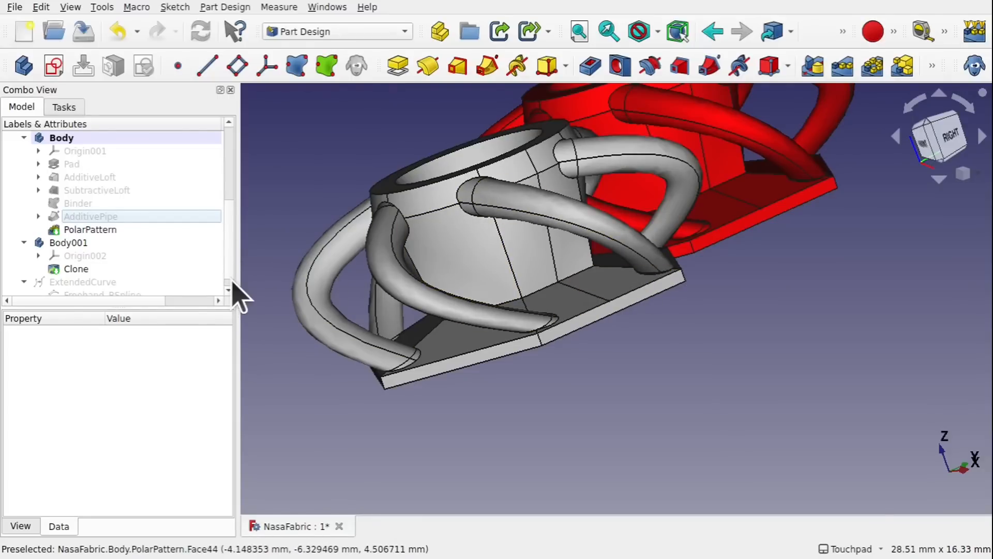
{"action": "scroll", "coordinate": [155, 197], "scroll_direction": "down", "scroll_amount": 1}
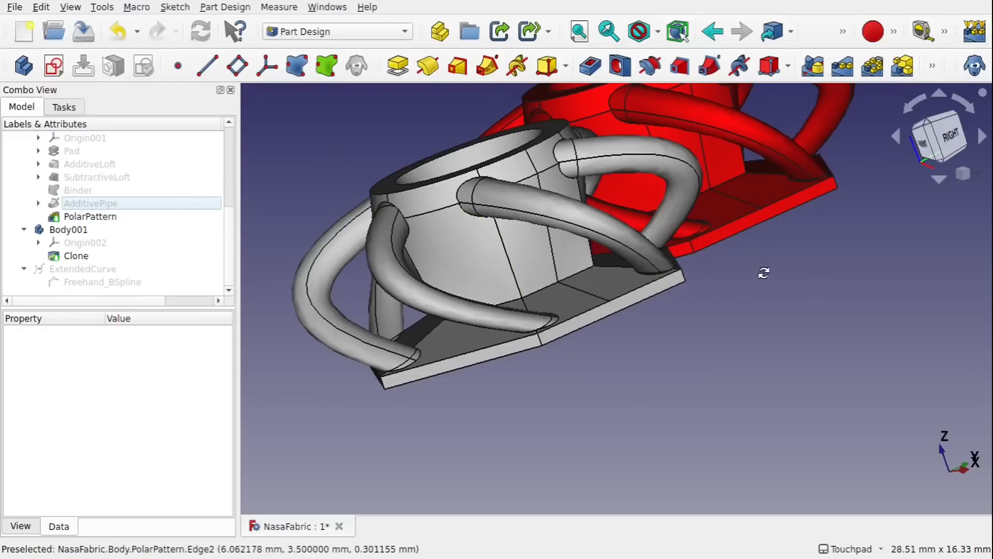
{"action": "left_click_drag", "start_coordinate": [764, 273], "coordinate": [756, 319], "text": "alt"}
{"action": "left_click_drag", "start_coordinate": [695, 261], "coordinate": [660, 387], "text": "shift"}
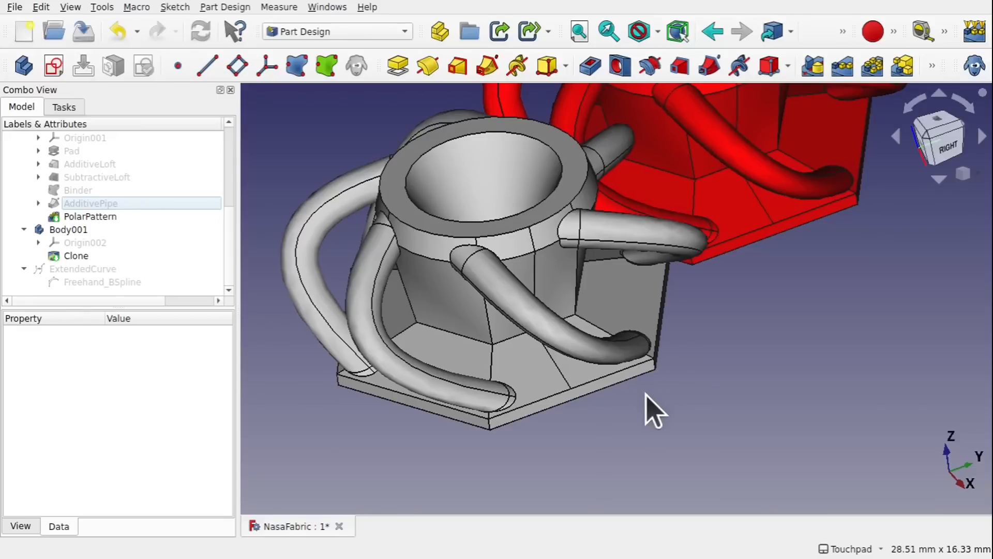
{"action": "left_click_drag", "start_coordinate": [648, 394], "coordinate": [733, 304], "text": "alt"}
{"action": "scroll", "coordinate": [636, 400], "scroll_direction": "down", "scroll_amount": 2}
{"action": "left_click_drag", "start_coordinate": [636, 401], "coordinate": [530, 424], "text": "shift"}
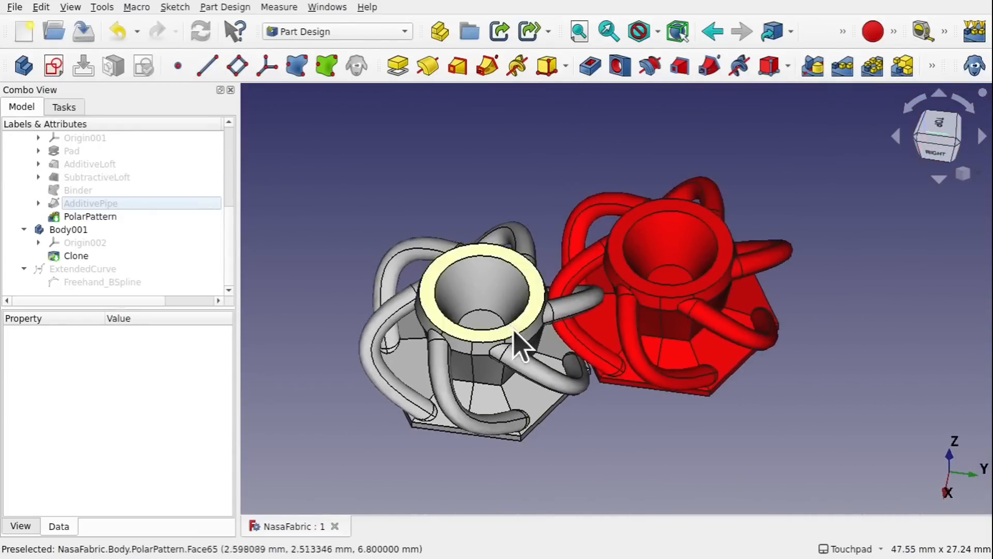
{"action": "left_click_drag", "start_coordinate": [727, 377], "coordinate": [585, 407], "text": "alt"}
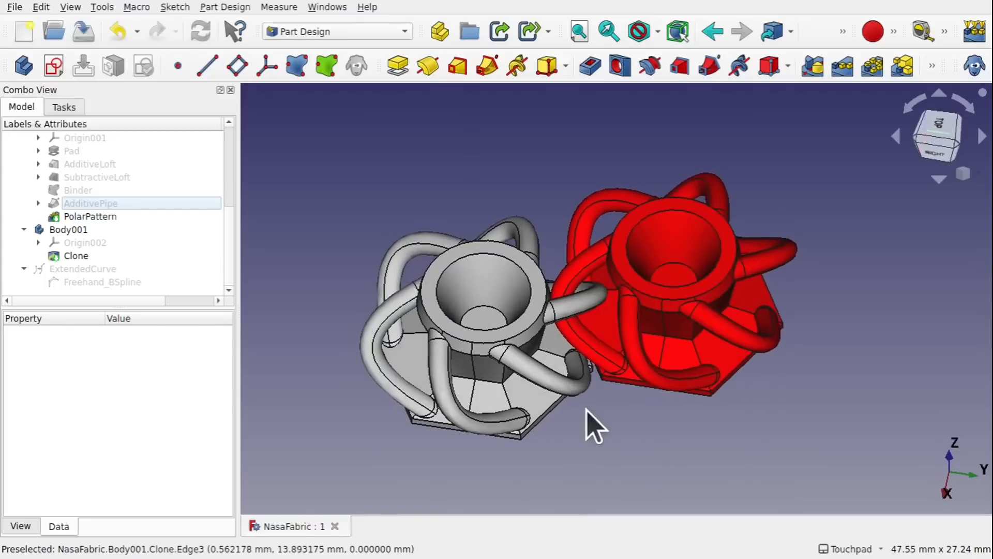
Hide the cloned Body001 and bring the underside of the original part's hexagonal base into view.
{"action": "left_click", "coordinate": [67, 229]}
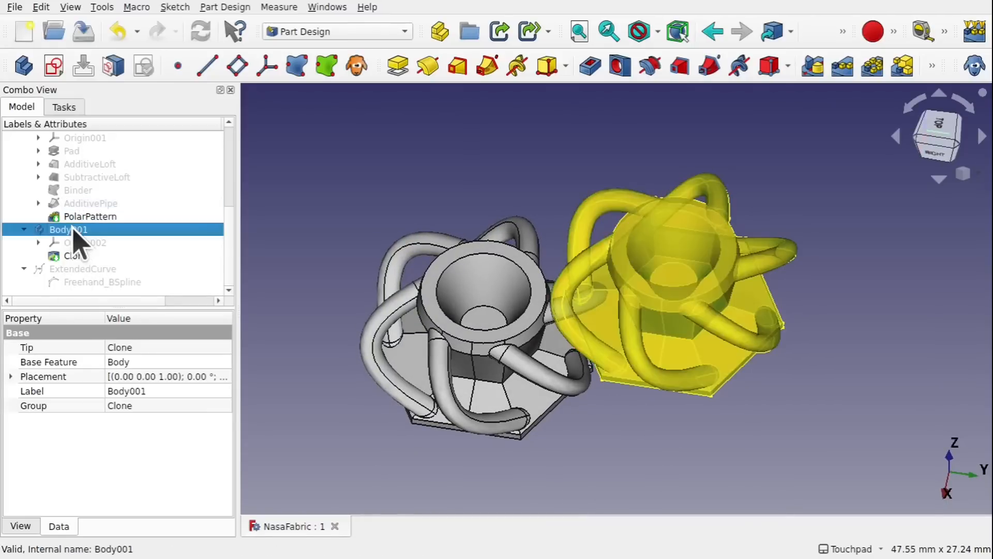
{"action": "key", "text": "space"}
{"action": "left_click_drag", "start_coordinate": [533, 359], "coordinate": [627, 303], "text": "alt"}
{"action": "scroll", "coordinate": [548, 208], "scroll_direction": "up", "scroll_amount": 3}
{"action": "scroll", "coordinate": [548, 208], "scroll_direction": "up", "scroll_amount": 1}
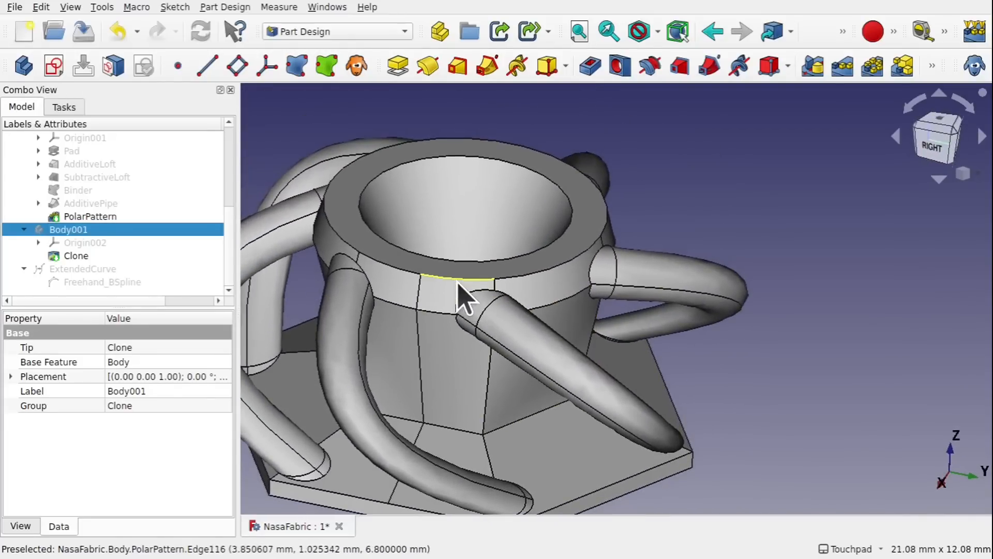
{"action": "left_click_drag", "start_coordinate": [565, 299], "coordinate": [504, 239], "text": "alt"}
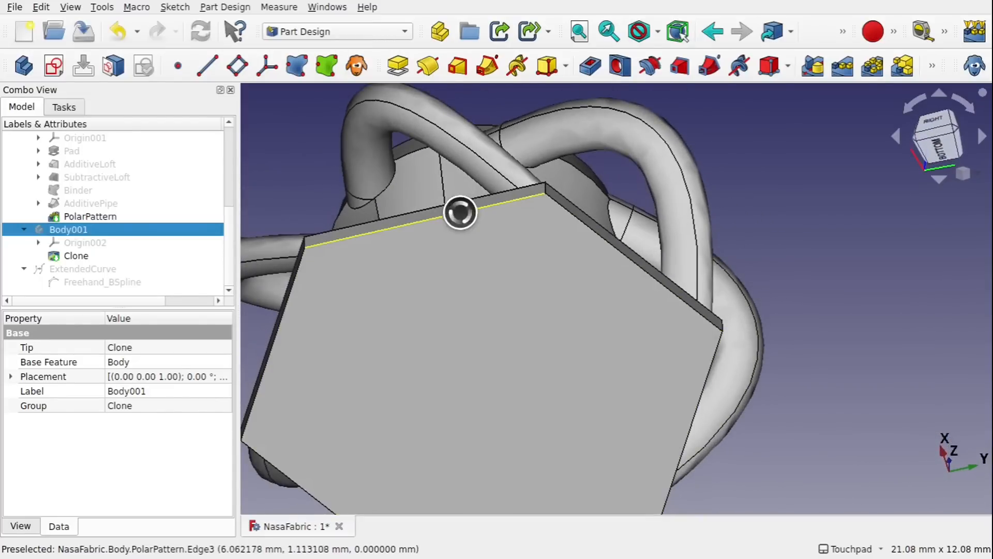
Fillet the bottom face of the hexagonal base with a 0.2 mm radius and accept it.
{"action": "left_click", "coordinate": [457, 214]}
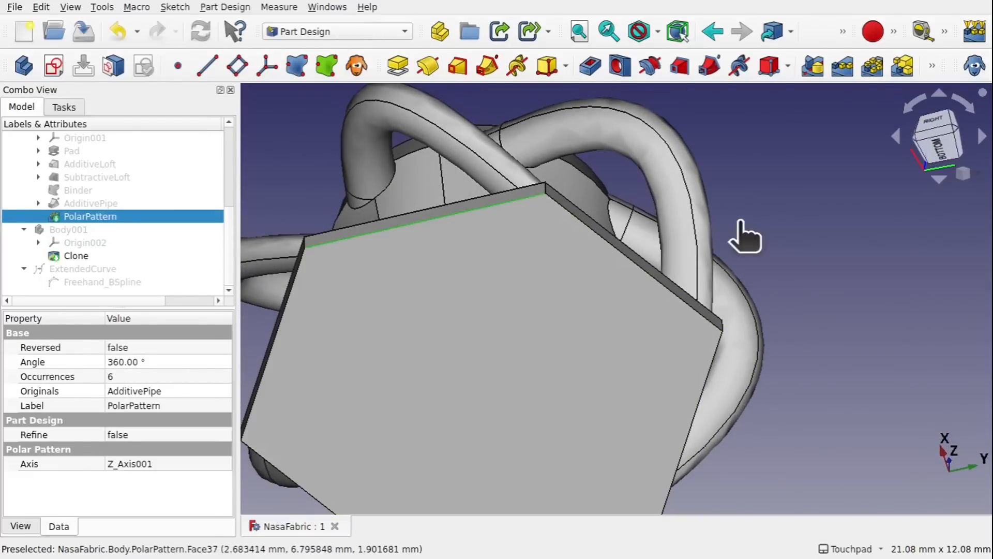
{"action": "left_click", "coordinate": [515, 328]}
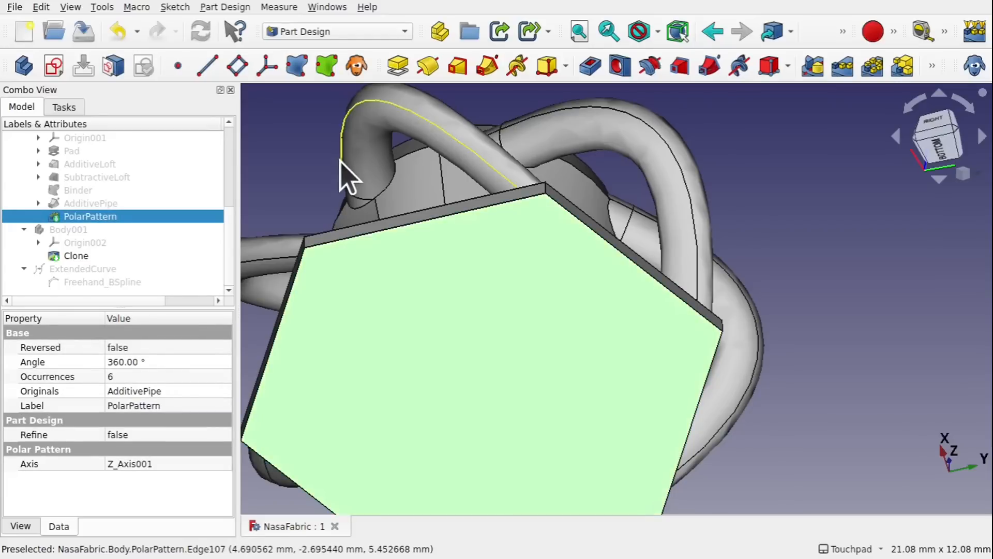
{"action": "left_click", "coordinate": [230, 8]}
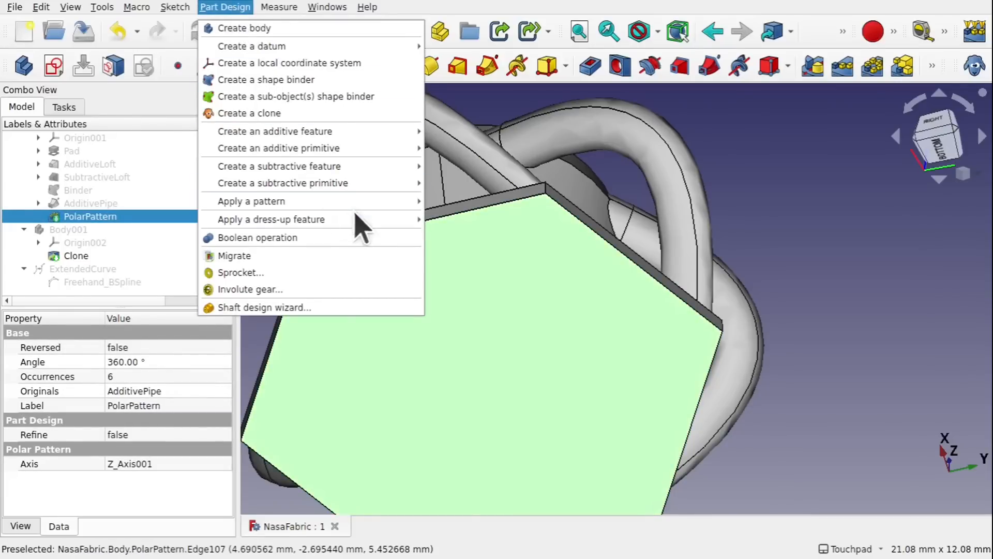
{"action": "mouse_move", "coordinate": [367, 223]}
{"action": "left_click", "coordinate": [450, 223]}
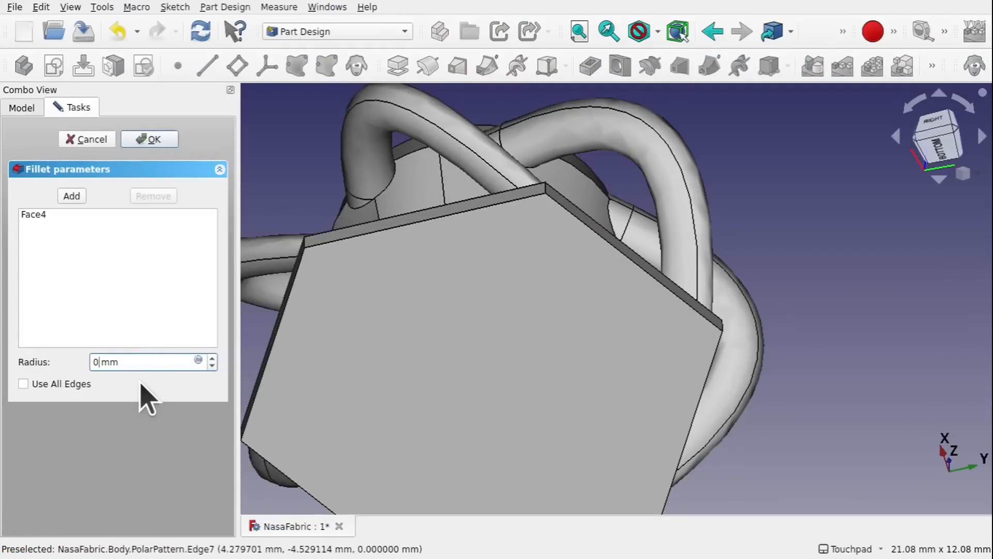
{"action": "type", "text": "0."}
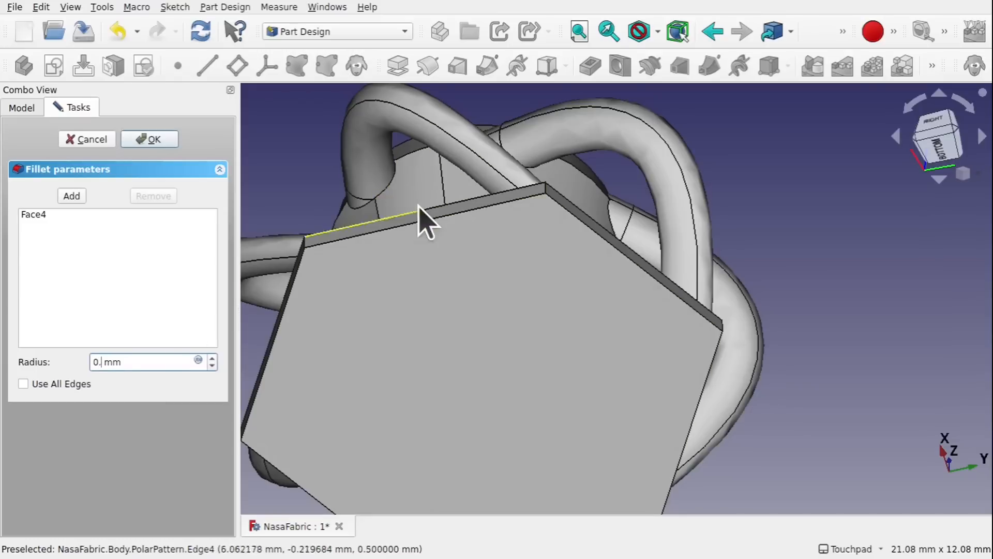
{"action": "type", "text": "2"}
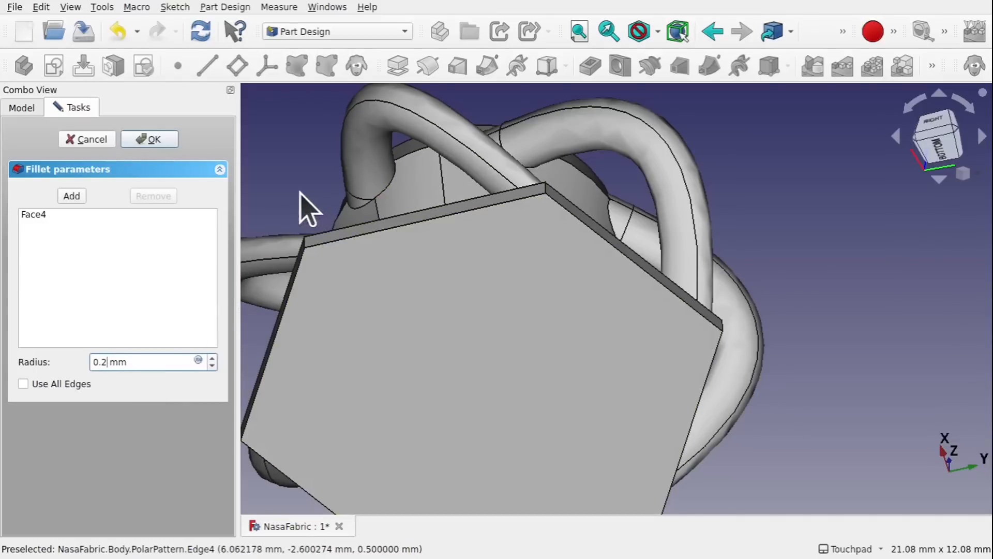
{"action": "left_click_drag", "start_coordinate": [549, 241], "coordinate": [509, 276], "text": "alt"}
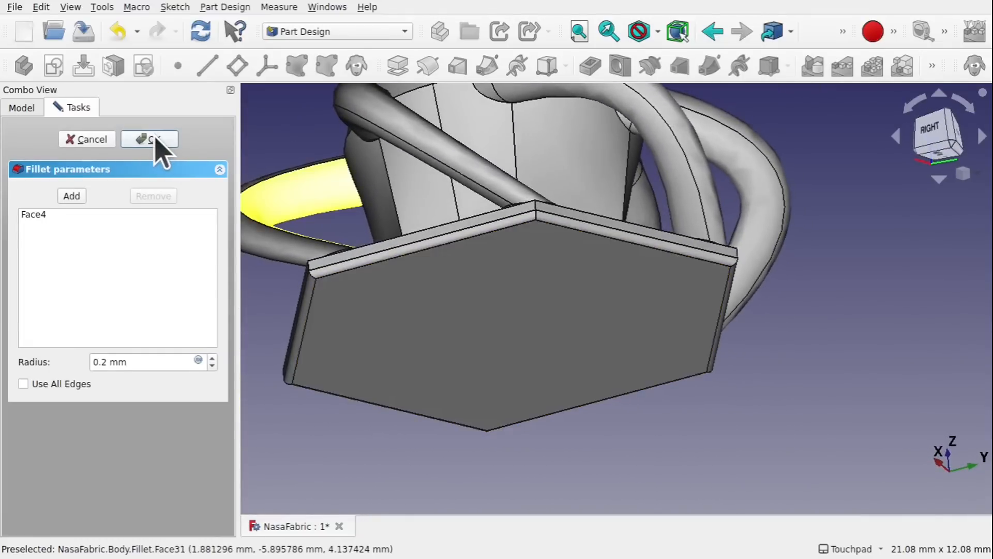
{"action": "left_click", "coordinate": [155, 140]}
Apply a fillet with a 0.2 mm radius to the flat top rim face of the cup.
{"action": "left_click_drag", "start_coordinate": [468, 133], "coordinate": [600, 289], "text": "alt"}
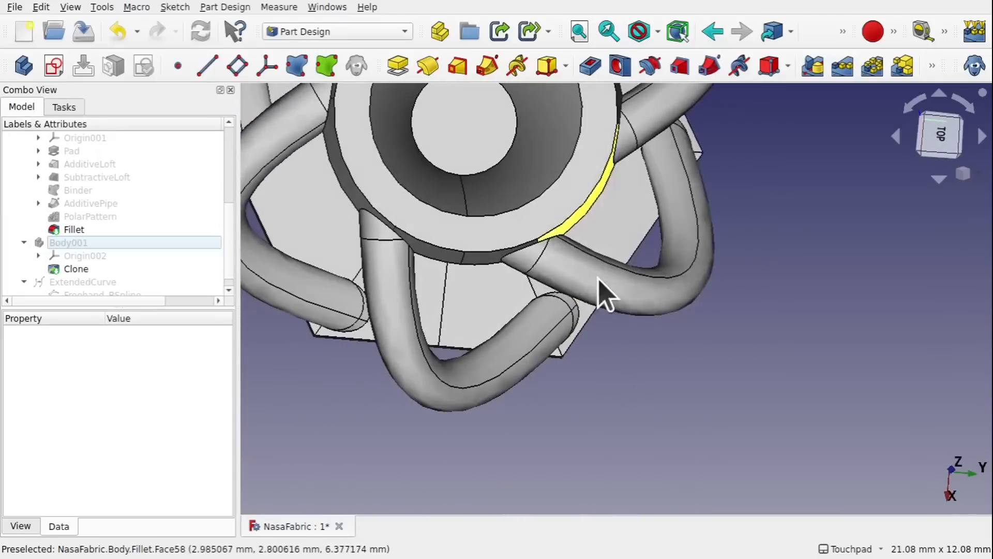
{"action": "left_click", "coordinate": [488, 248]}
{"action": "left_click_drag", "start_coordinate": [514, 228], "coordinate": [581, 395], "text": "alt"}
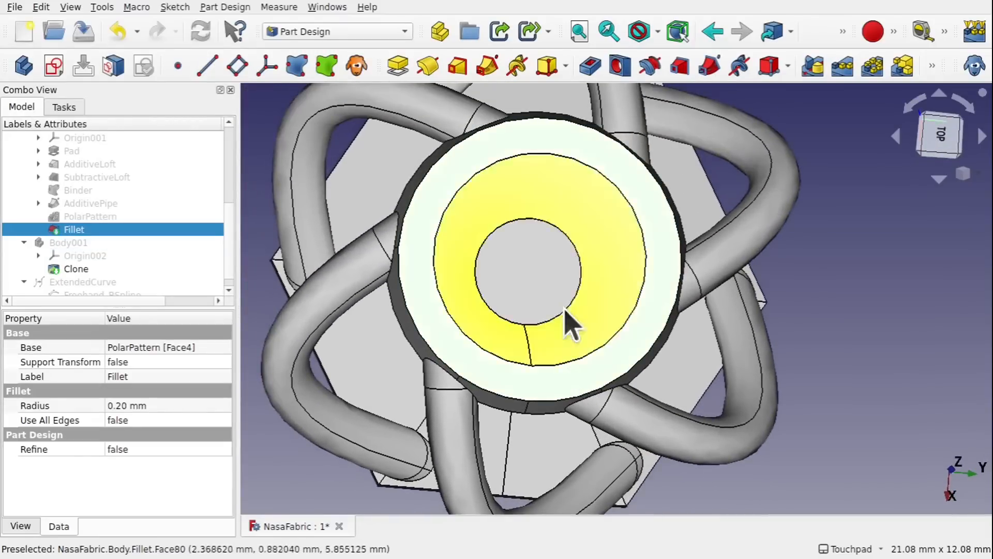
{"action": "left_click", "coordinate": [232, 7]}
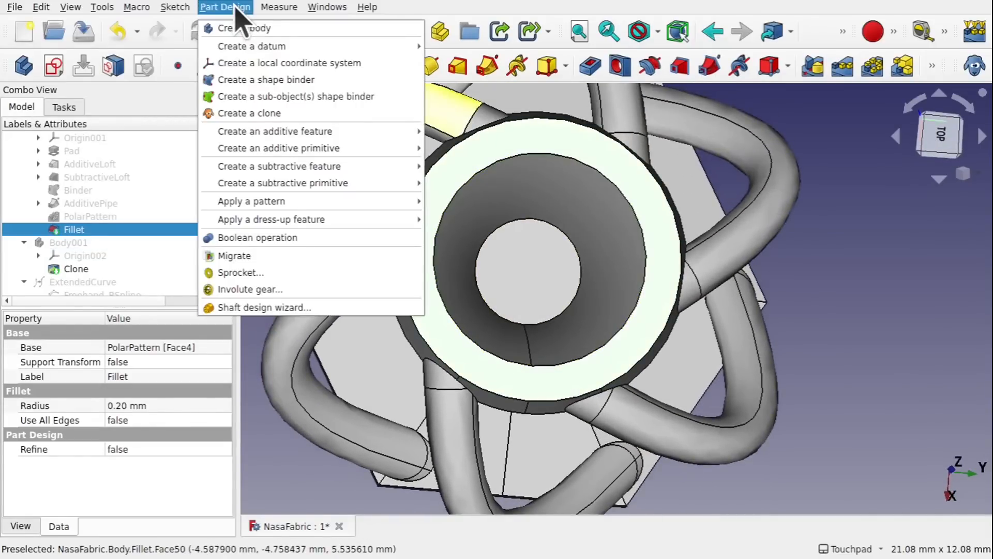
{"action": "mouse_move", "coordinate": [361, 220]}
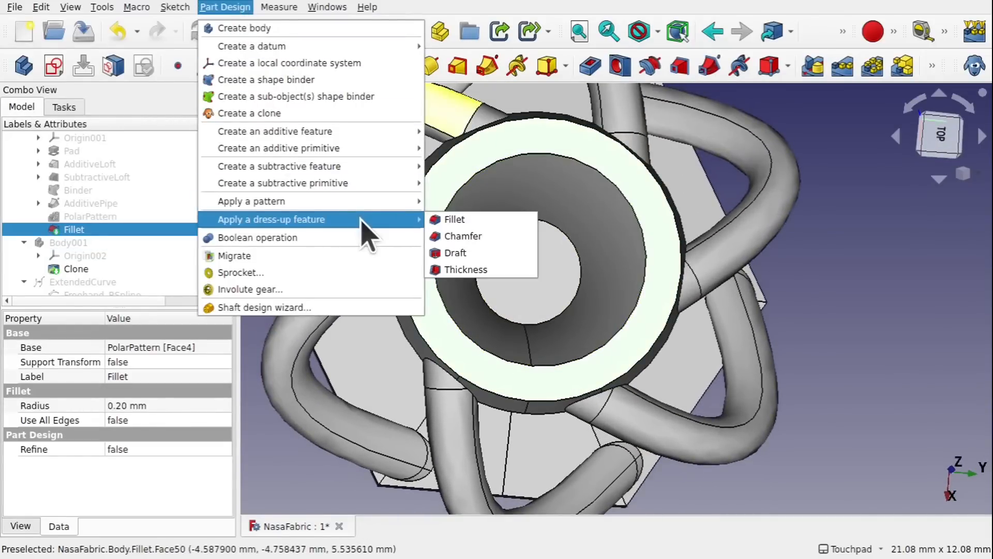
{"action": "left_click", "coordinate": [468, 219]}
{"action": "type", "text": ".2"}
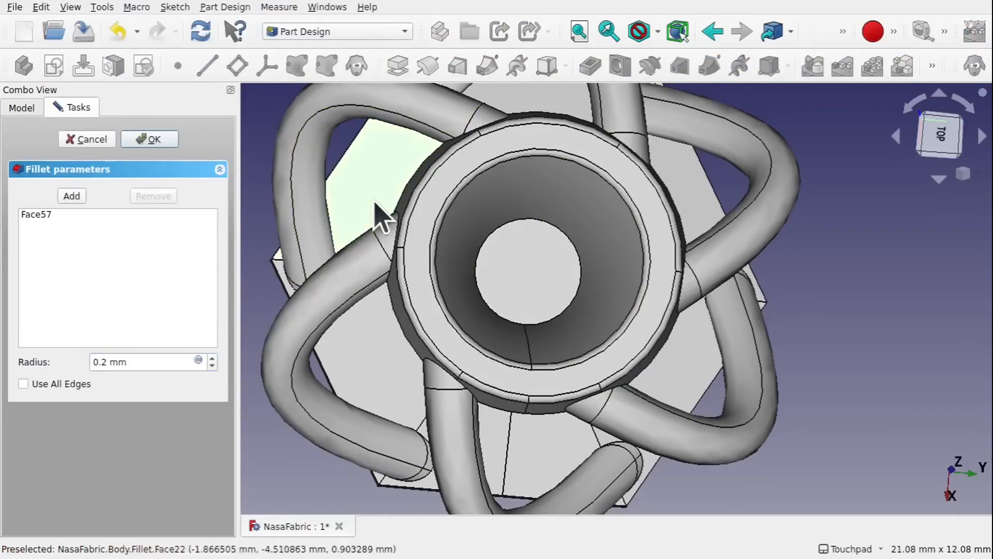
Set the radius of the cup's rim fillet to 0.3 mm and accept the fillet.
{"action": "middle_click_drag", "start_coordinate": [580, 275], "coordinate": [566, 210]}
{"action": "scroll", "coordinate": [98, 362], "scroll_direction": "up", "scroll_amount": 1}
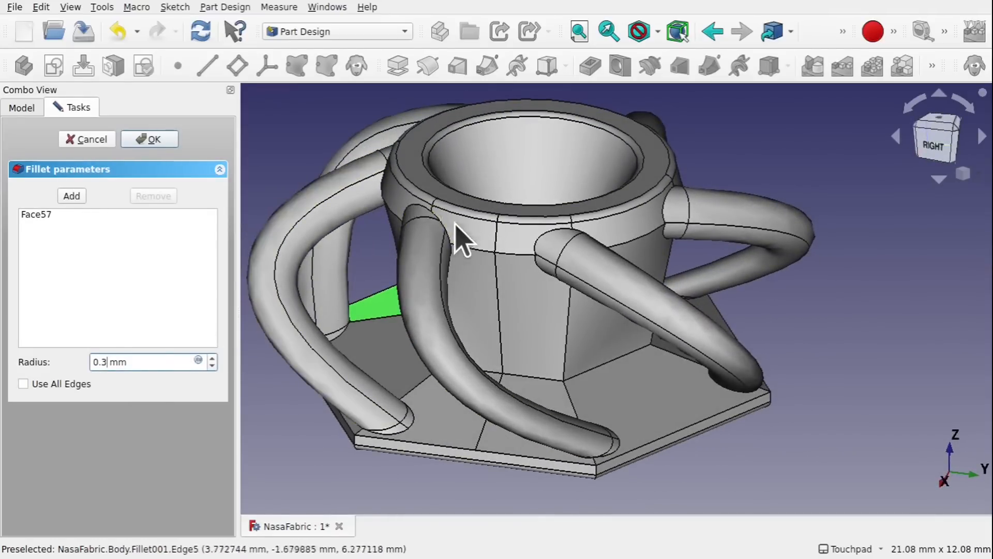
{"action": "left_click", "coordinate": [470, 251]}
{"action": "mouse_move", "coordinate": [471, 251]}
{"action": "middle_mouse_down"}
{"action": "mouse_move", "coordinate": [601, 237]}
{"action": "mouse_move", "coordinate": [454, 192]}
{"action": "mouse_move", "coordinate": [454, 228]}
{"action": "mouse_move", "coordinate": [473, 249]}
{"action": "middle_mouse_up"}
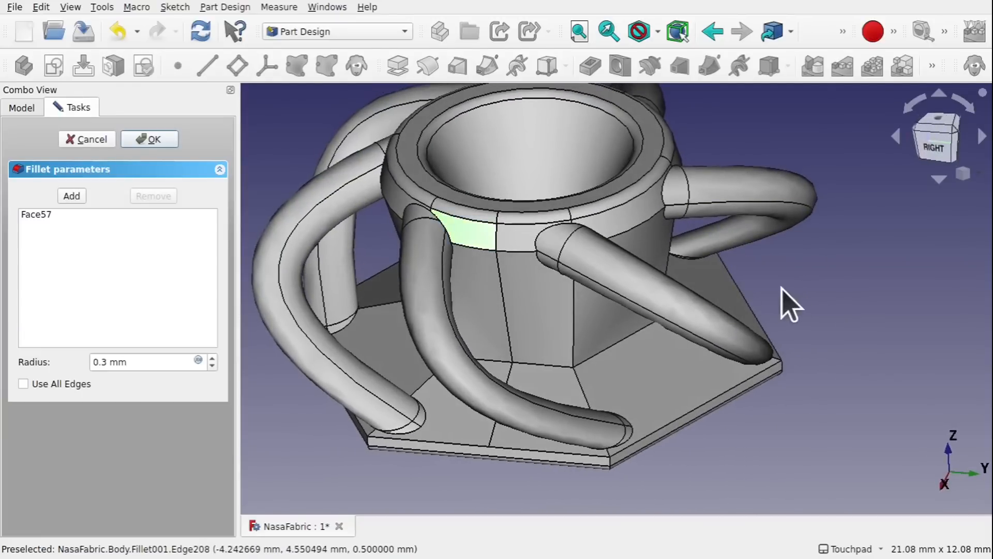
{"action": "left_click", "coordinate": [150, 140]}
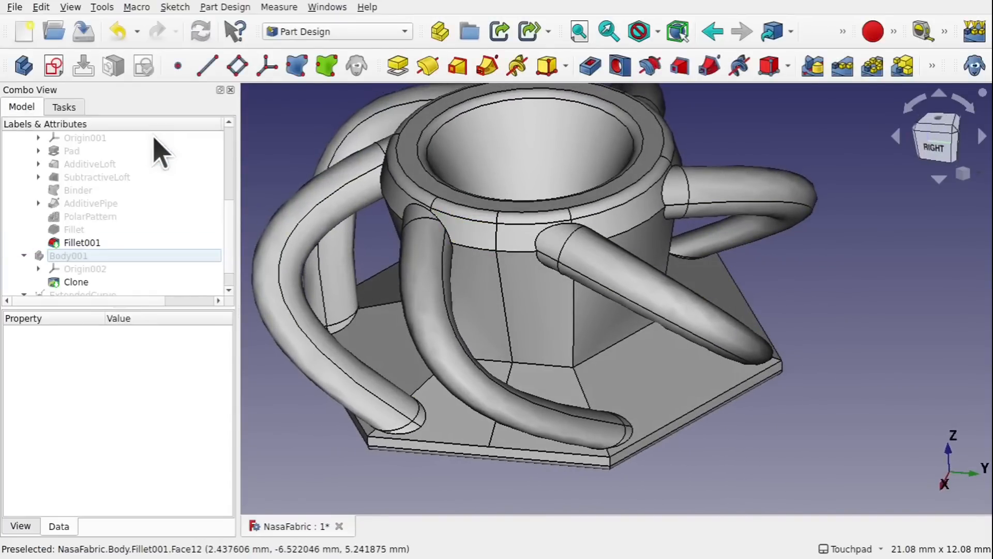
{"action": "scroll", "coordinate": [588, 265], "scroll_direction": "down", "scroll_amount": 5}
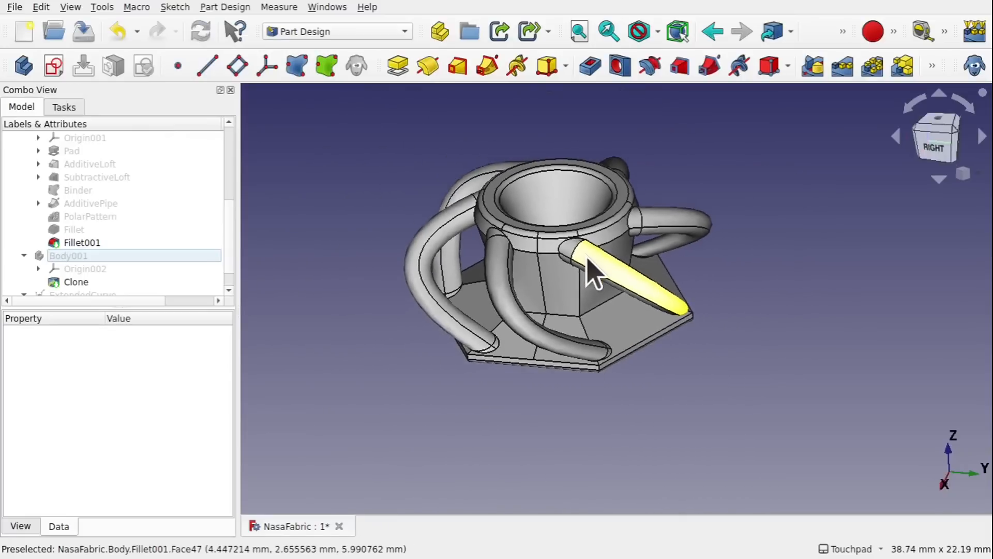
{"action": "left_click_drag", "start_coordinate": [588, 262], "coordinate": [645, 202], "text": "shift"}
{"action": "left_click_drag", "start_coordinate": [645, 202], "coordinate": [657, 263], "text": "alt"}
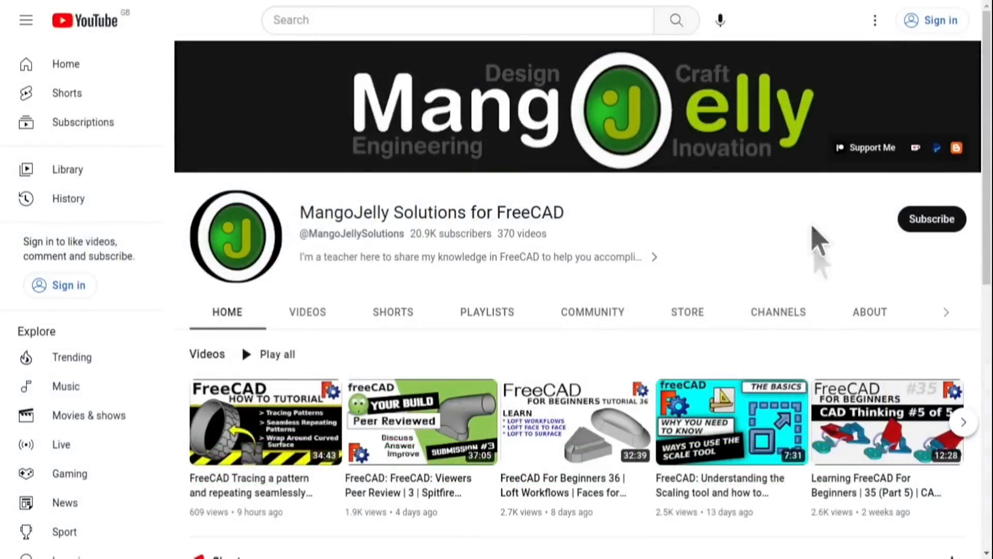
On the MangoJelly Solutions YouTube channel, view the About description and highlight its PayPal, Ko-fi and Patreon donation links.
{"action": "left_click", "coordinate": [870, 312]}
{"action": "scroll", "coordinate": [212, 413], "scroll_direction": "down", "scroll_amount": 3}
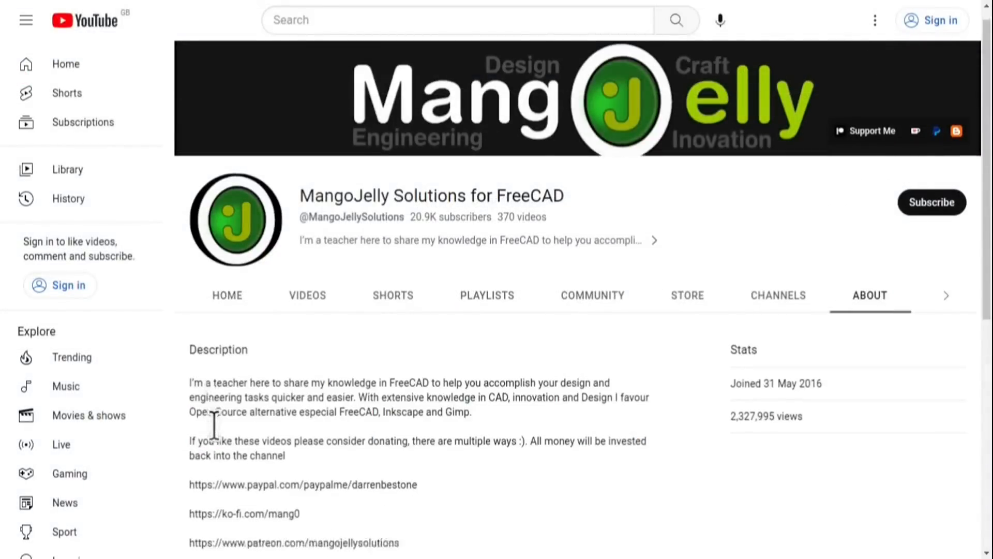
{"action": "left_click_drag", "start_coordinate": [399, 382], "coordinate": [191, 326]}
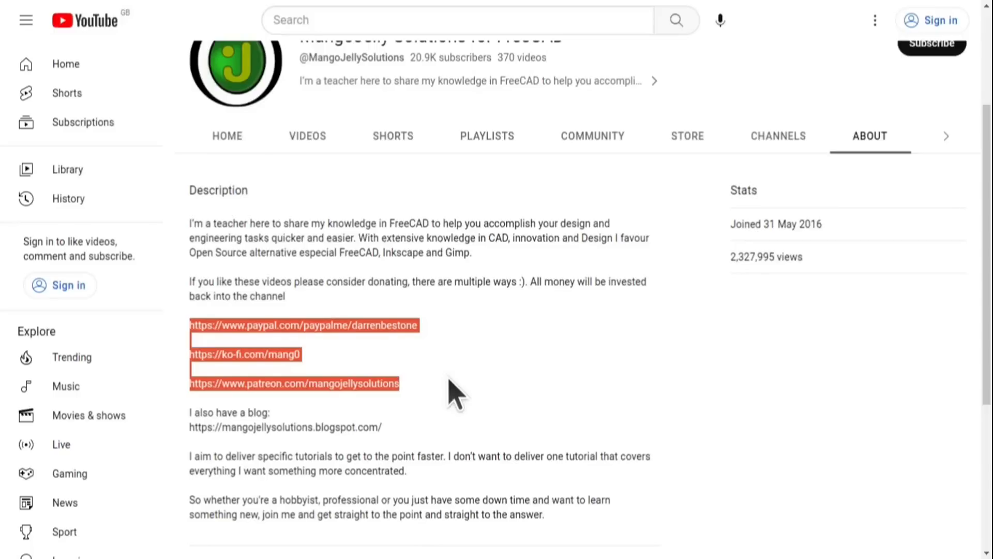
{"action": "left_click", "coordinate": [449, 379]}
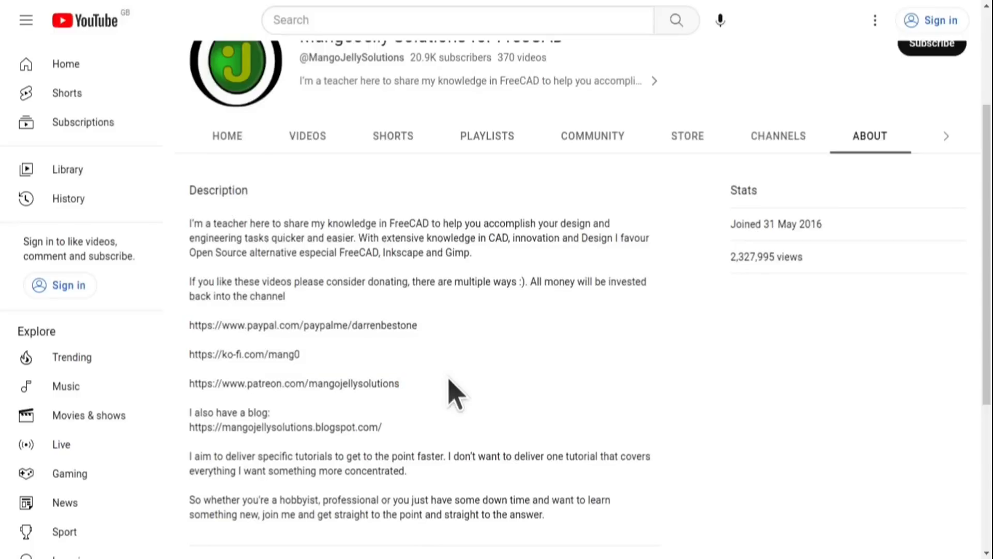